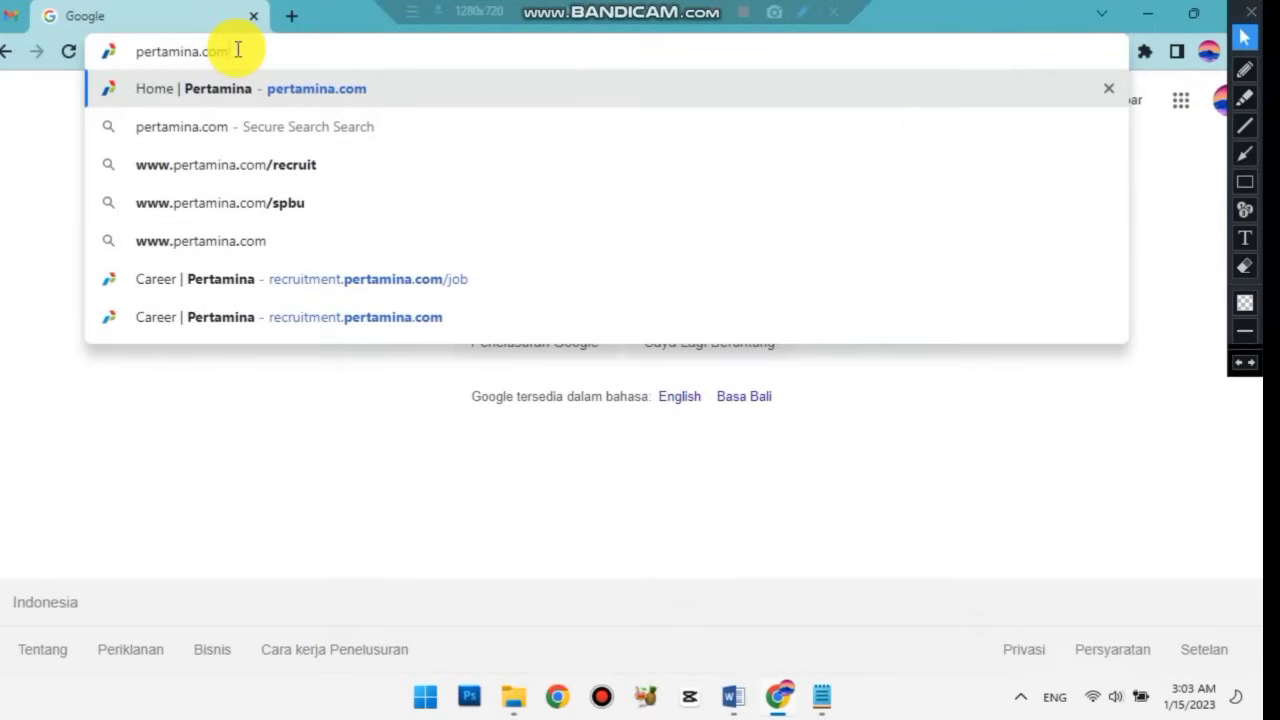
Load pertamina.com and scroll down to the REKRUTMEN card.
key(Return)
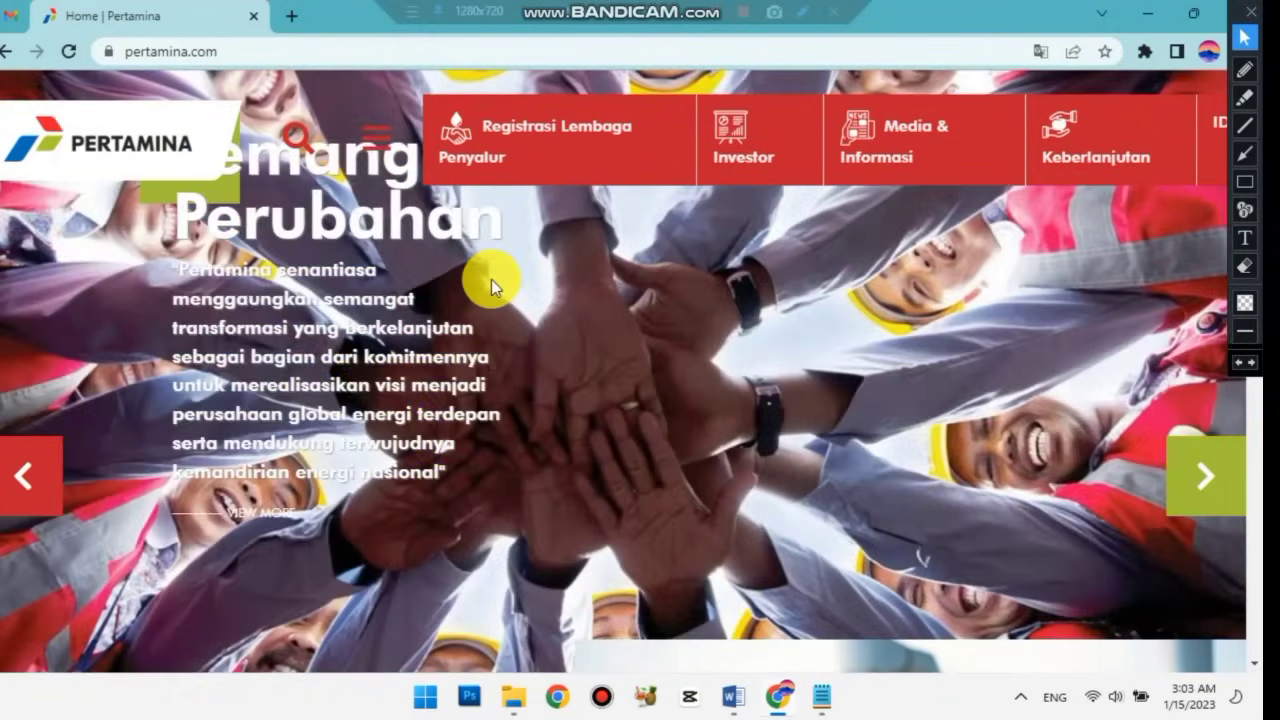
scroll(491, 282, down, 1)
scroll(491, 284, down, 15)
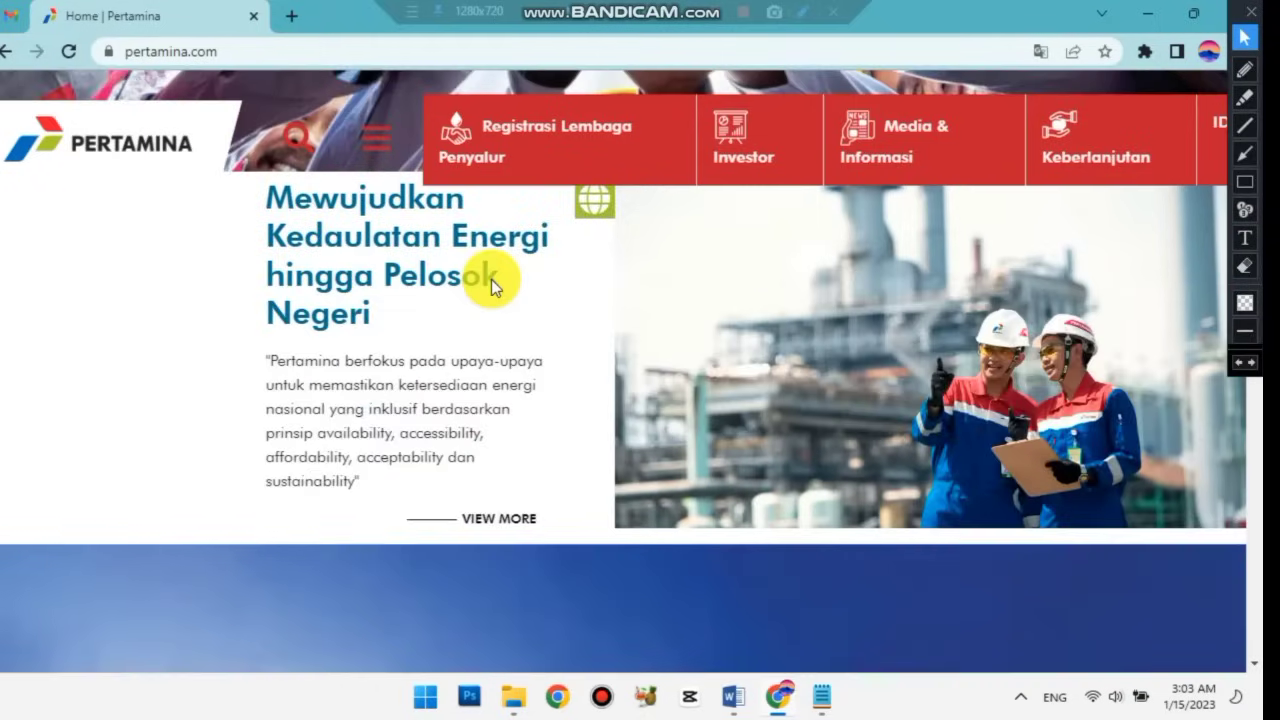
scroll(491, 279, down, 4)
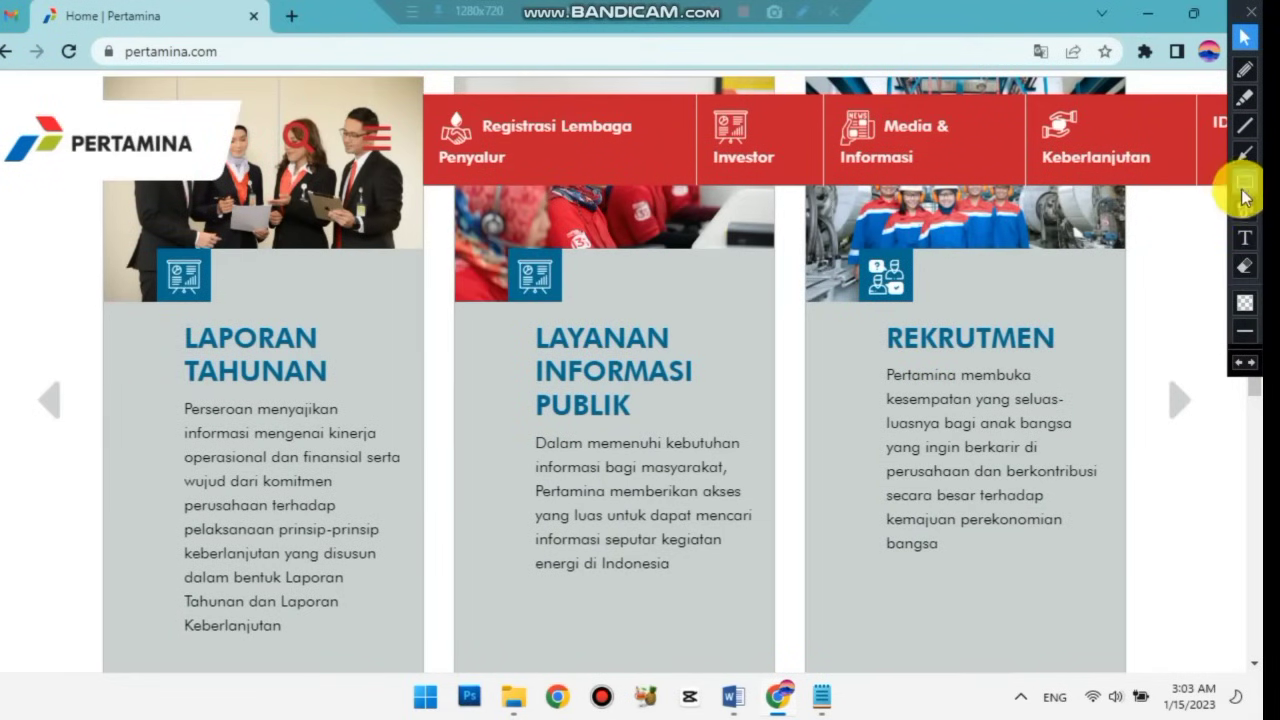
Follow the REKRUTMEN link to the recruitment.pertamina.com careers landing page.
click(1246, 302)
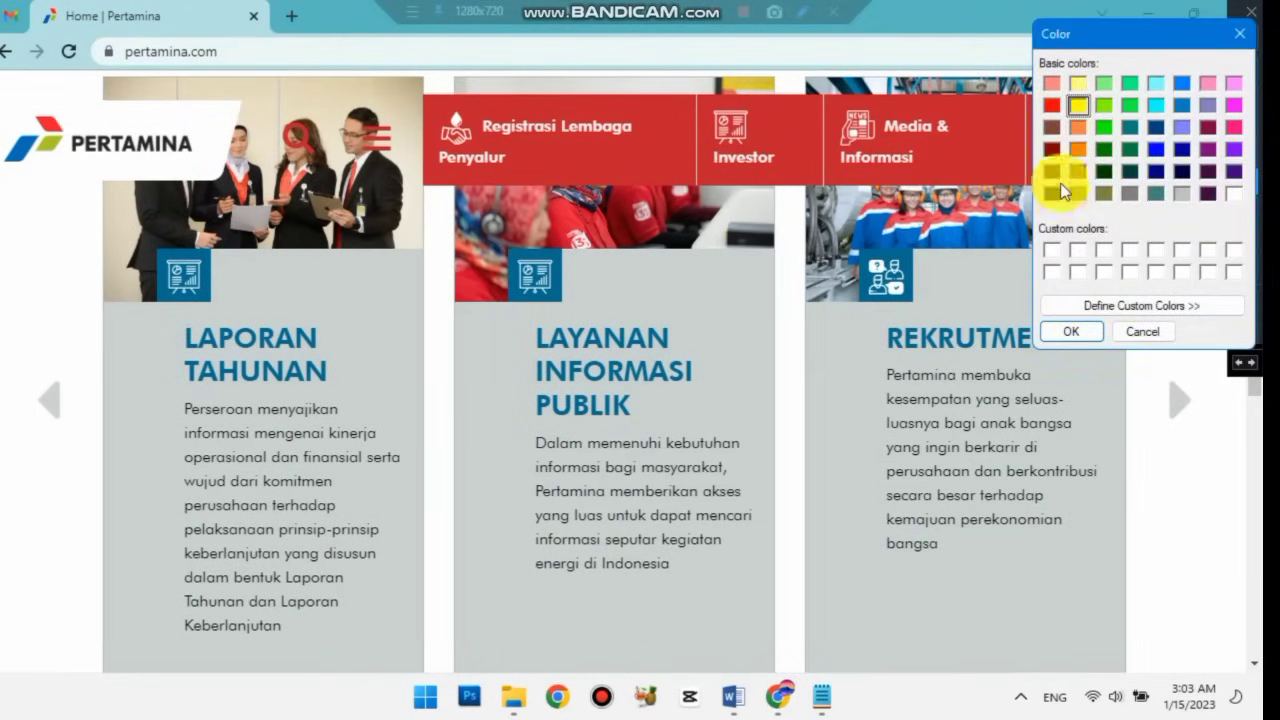
click(1052, 105)
click(1070, 331)
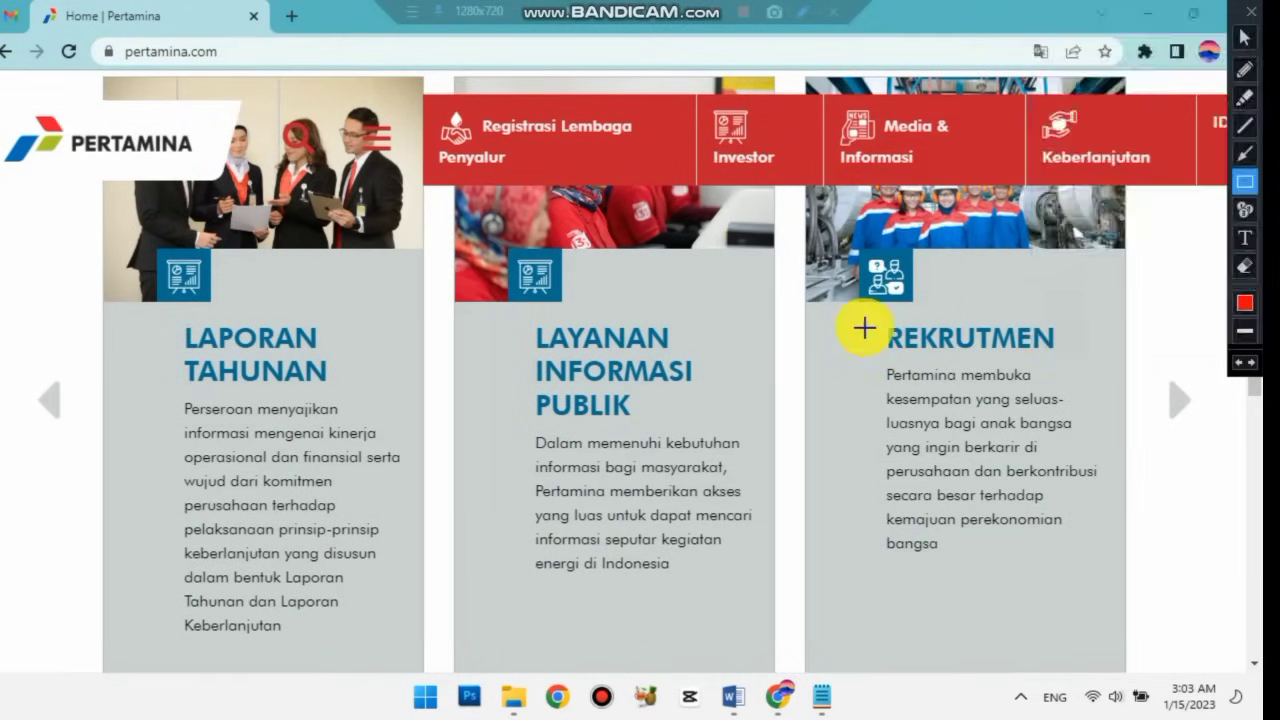
mouse_move(849, 314)
mouse_down()
mouse_move(1051, 583)
mouse_move(1104, 617)
mouse_move(1116, 611)
mouse_up()
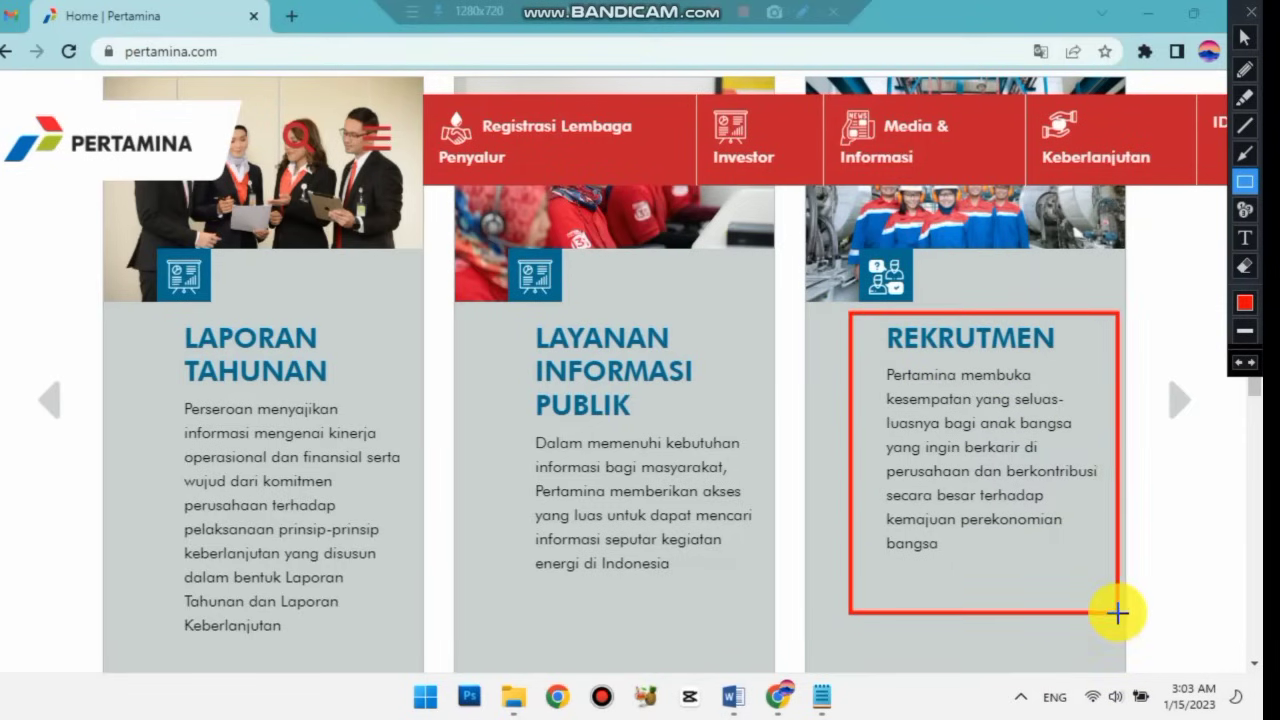
click(1240, 364)
click(1245, 38)
click(1014, 336)
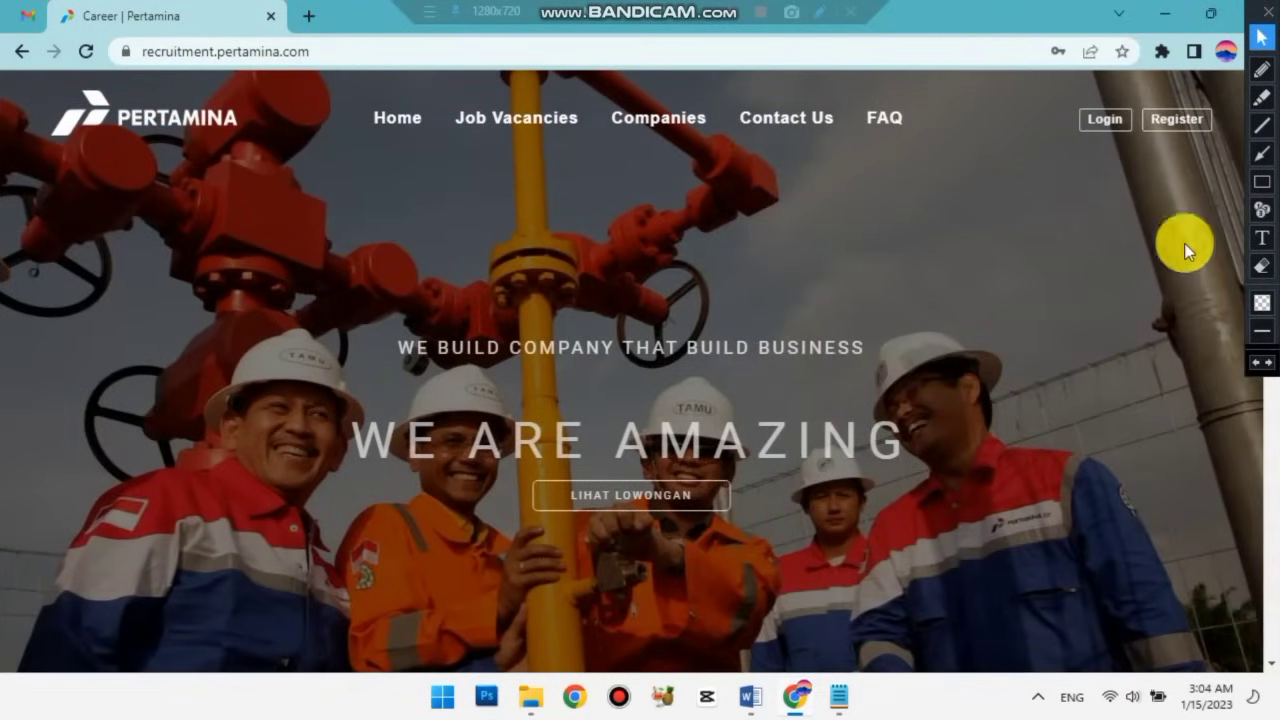
Open the job vacancies page (/job) with LIHAT LOWONGAN, which lists 0 lowongan kerja.
click(1262, 181)
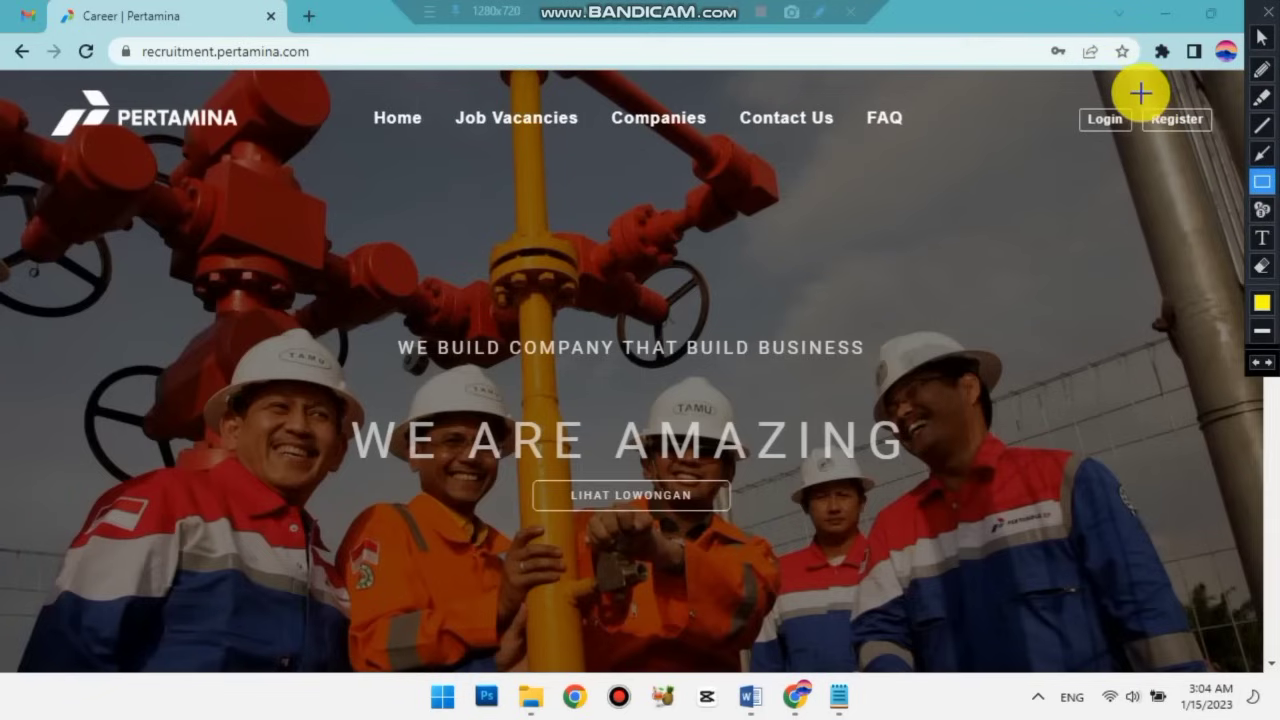
mouse_move(1137, 92)
mouse_down()
mouse_move(1146, 126)
mouse_move(1225, 155)
mouse_up()
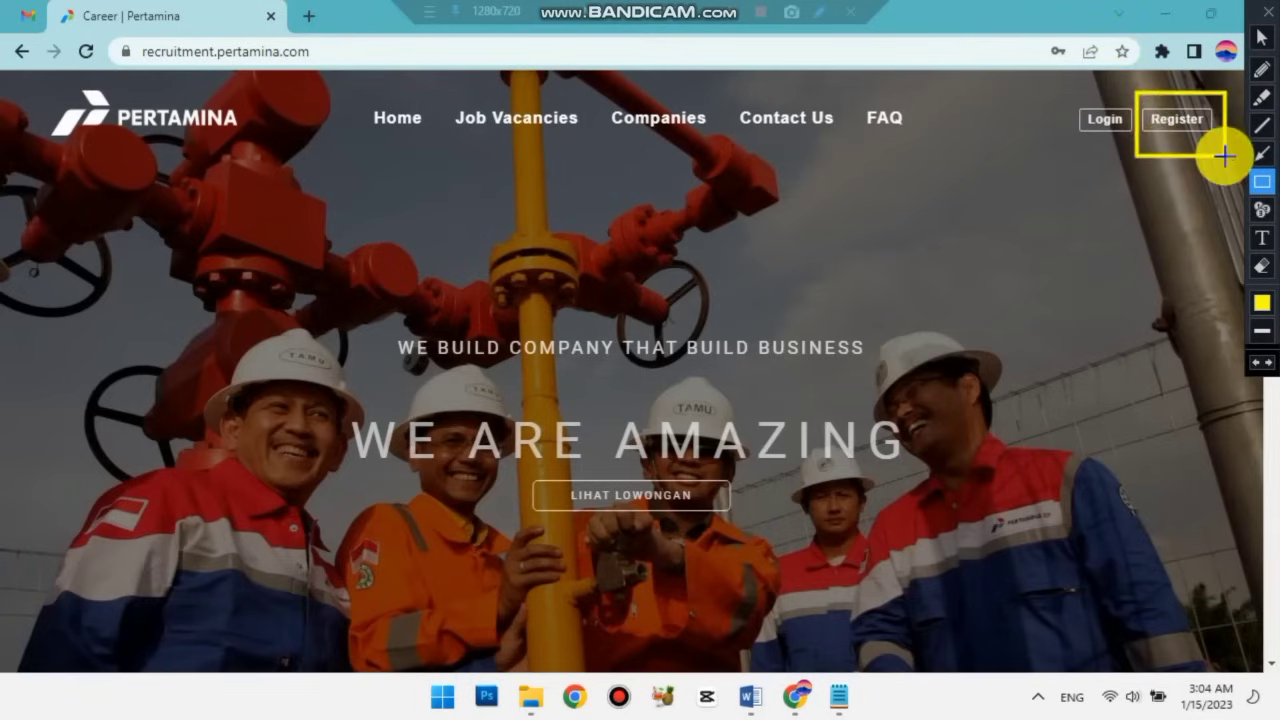
click(1255, 364)
drag(503, 467, 760, 527)
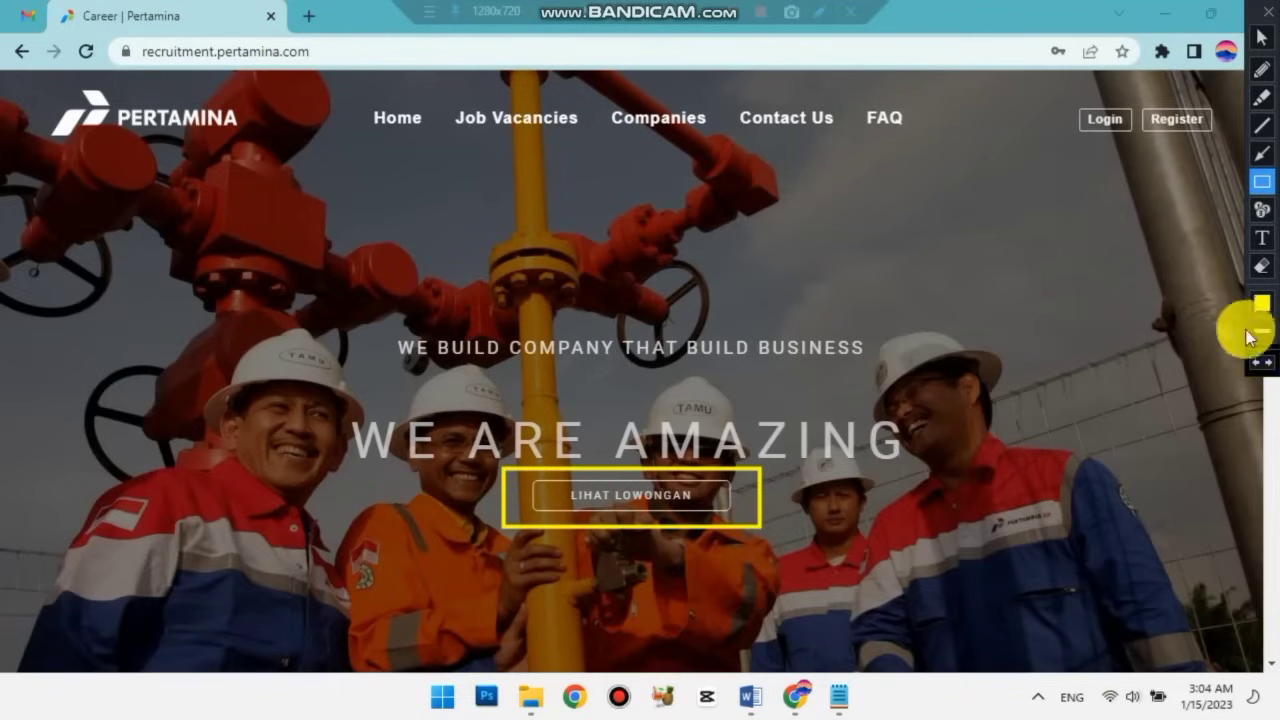
click(1255, 364)
click(1262, 37)
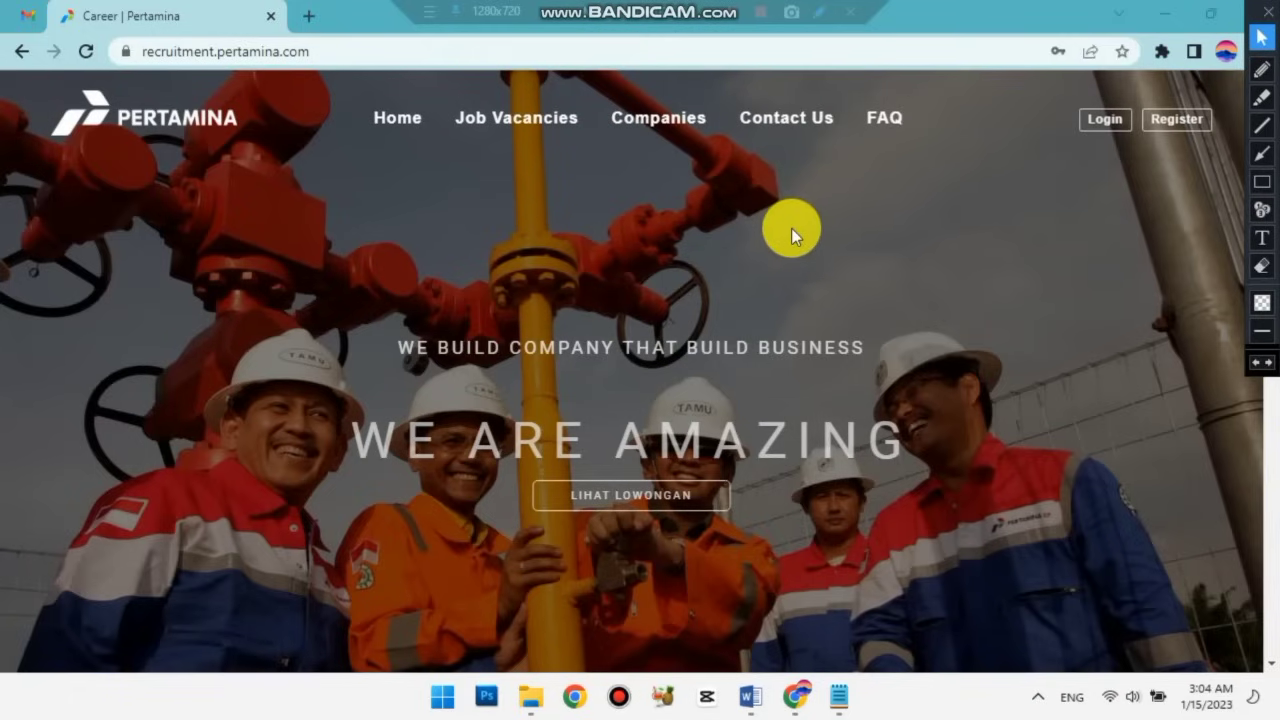
click(635, 505)
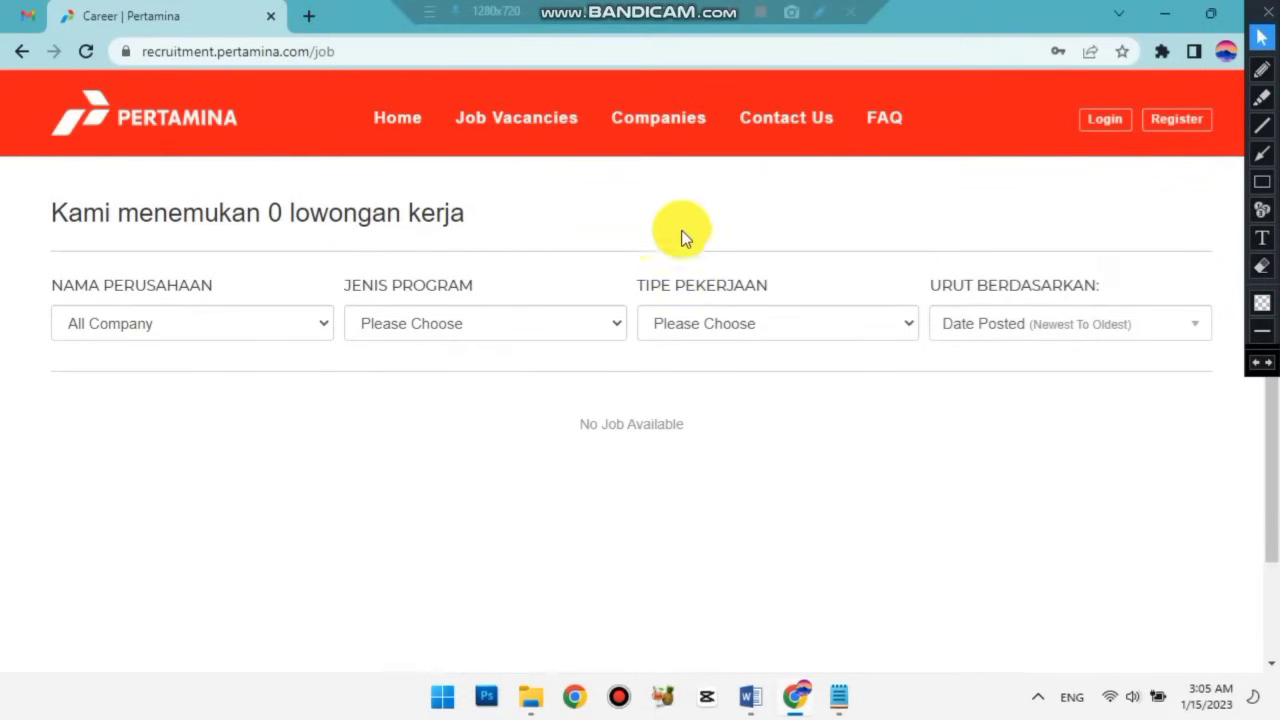
click(1262, 181)
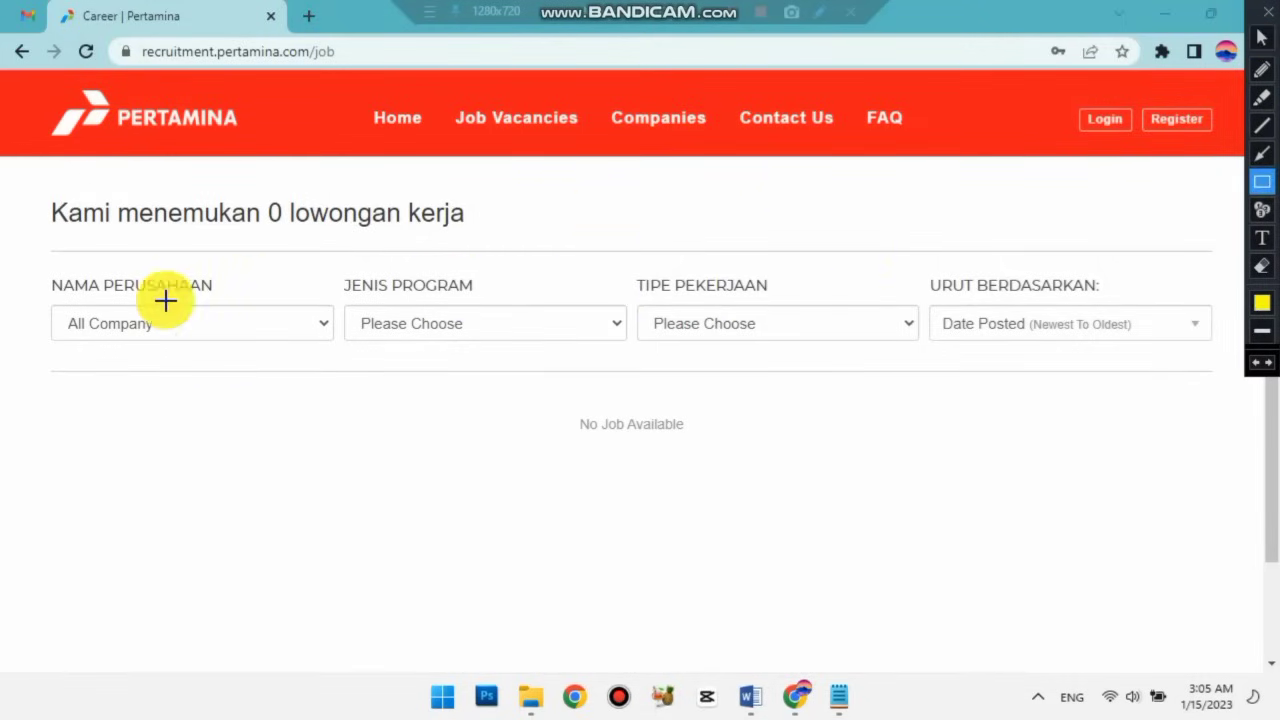
drag(32, 267, 341, 374)
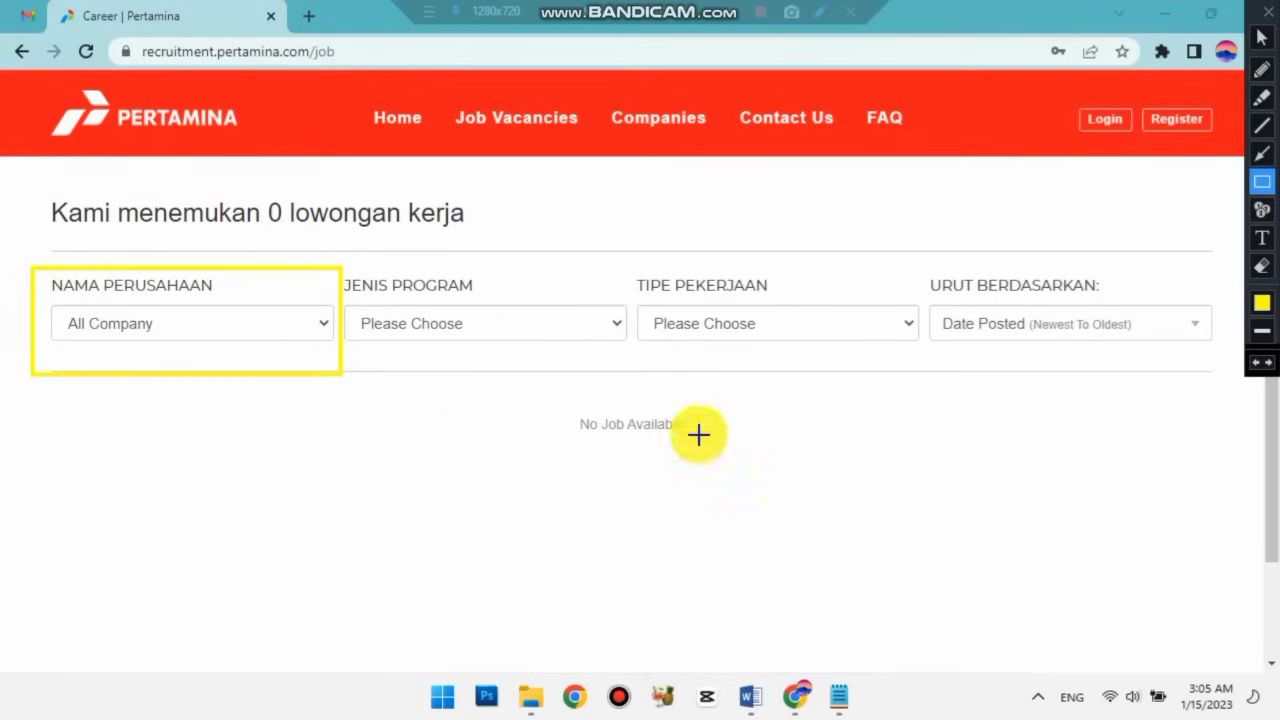
click(1256, 364)
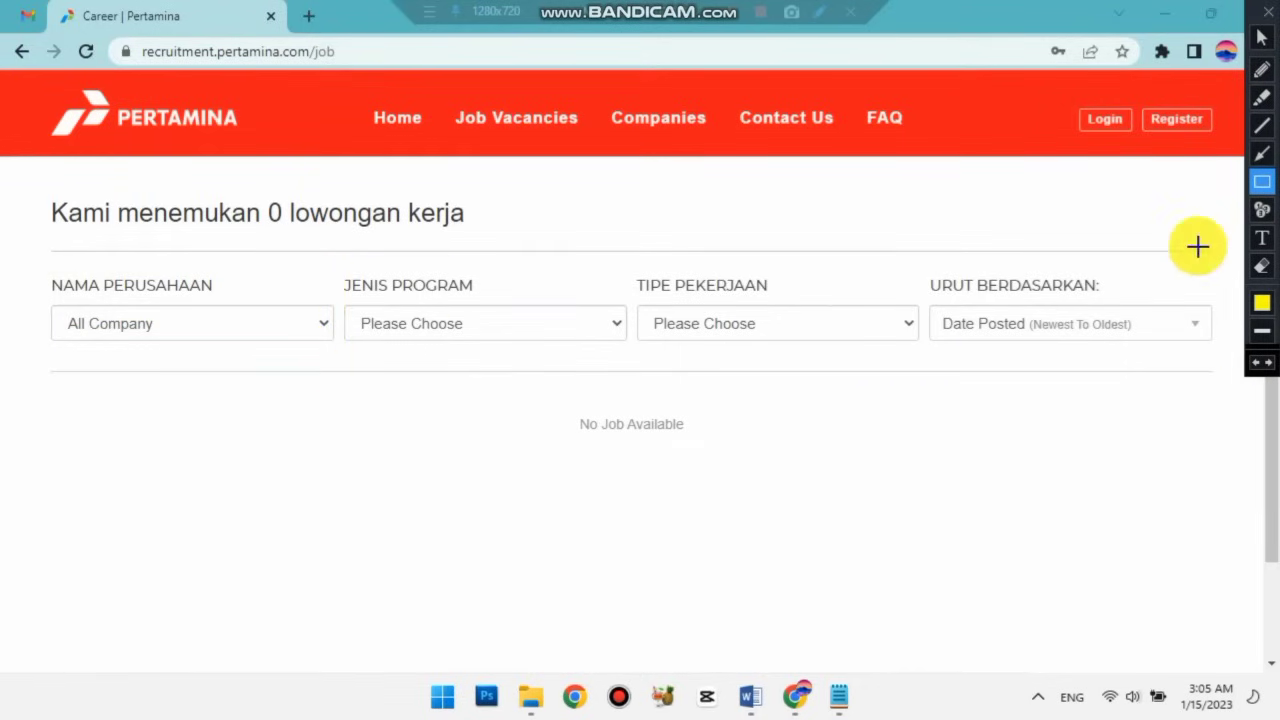
click(1261, 37)
click(324, 326)
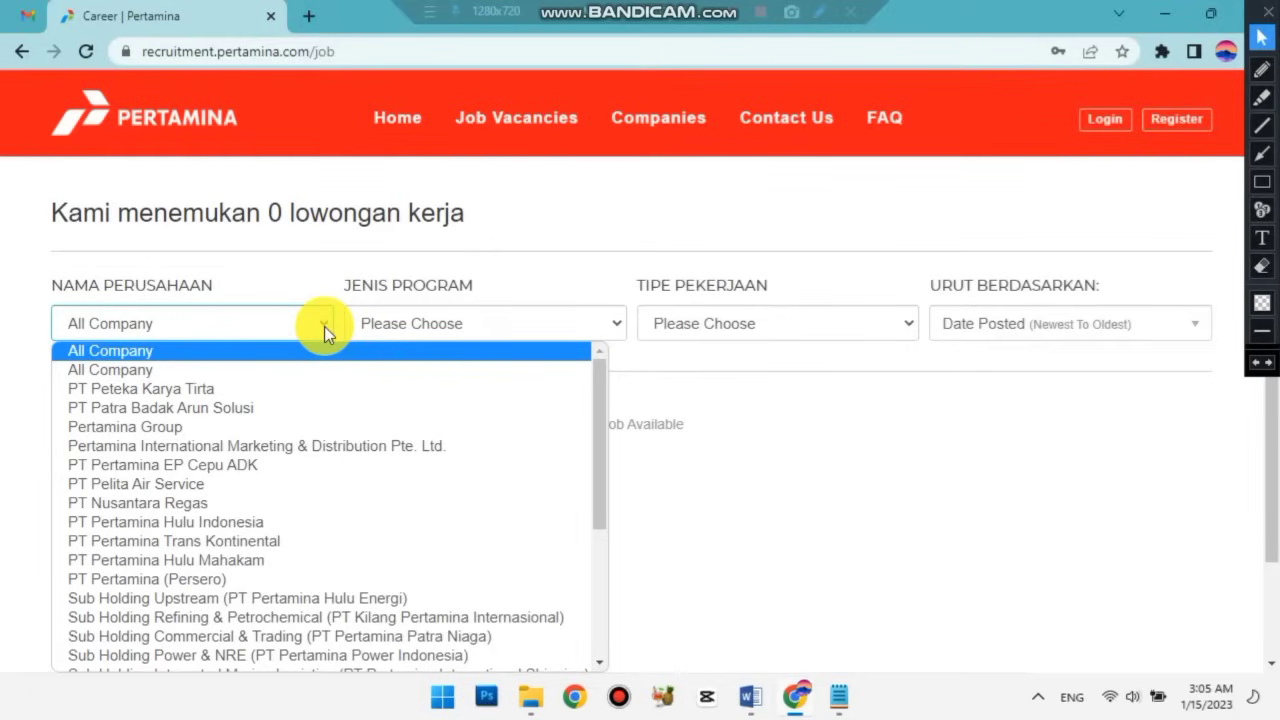
scroll(306, 445, down, 5)
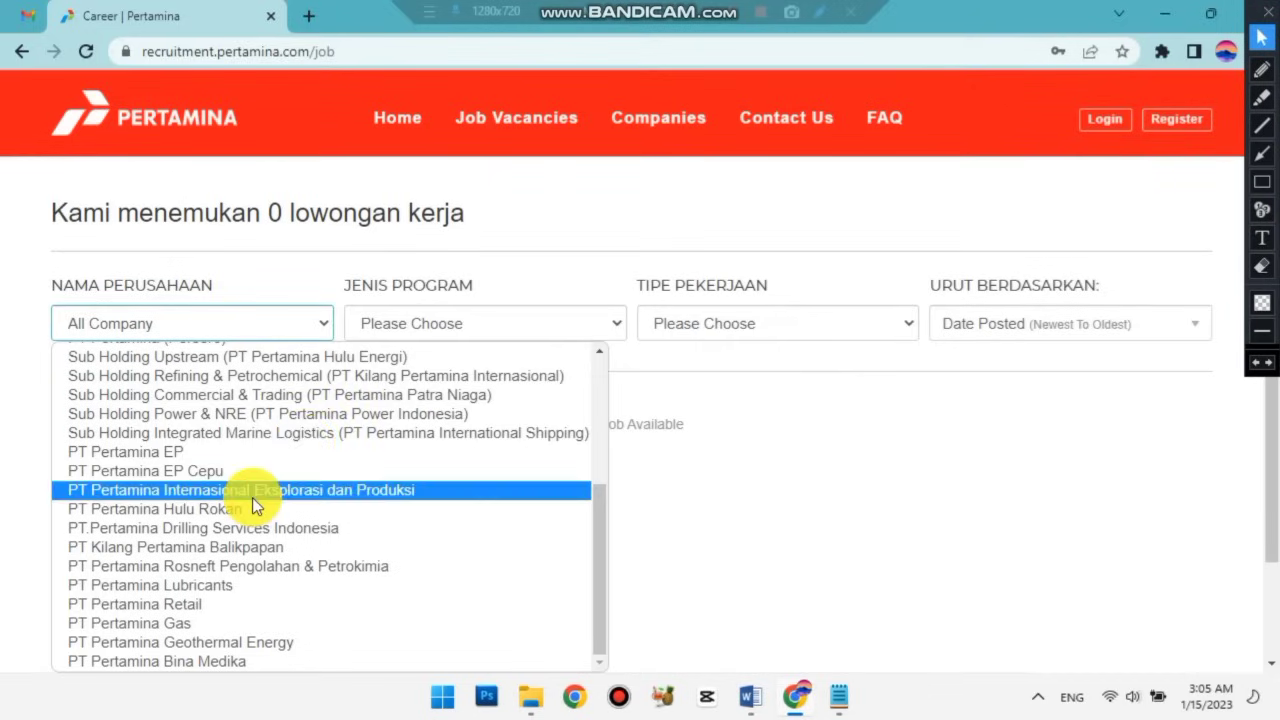
scroll(252, 497, up, 3)
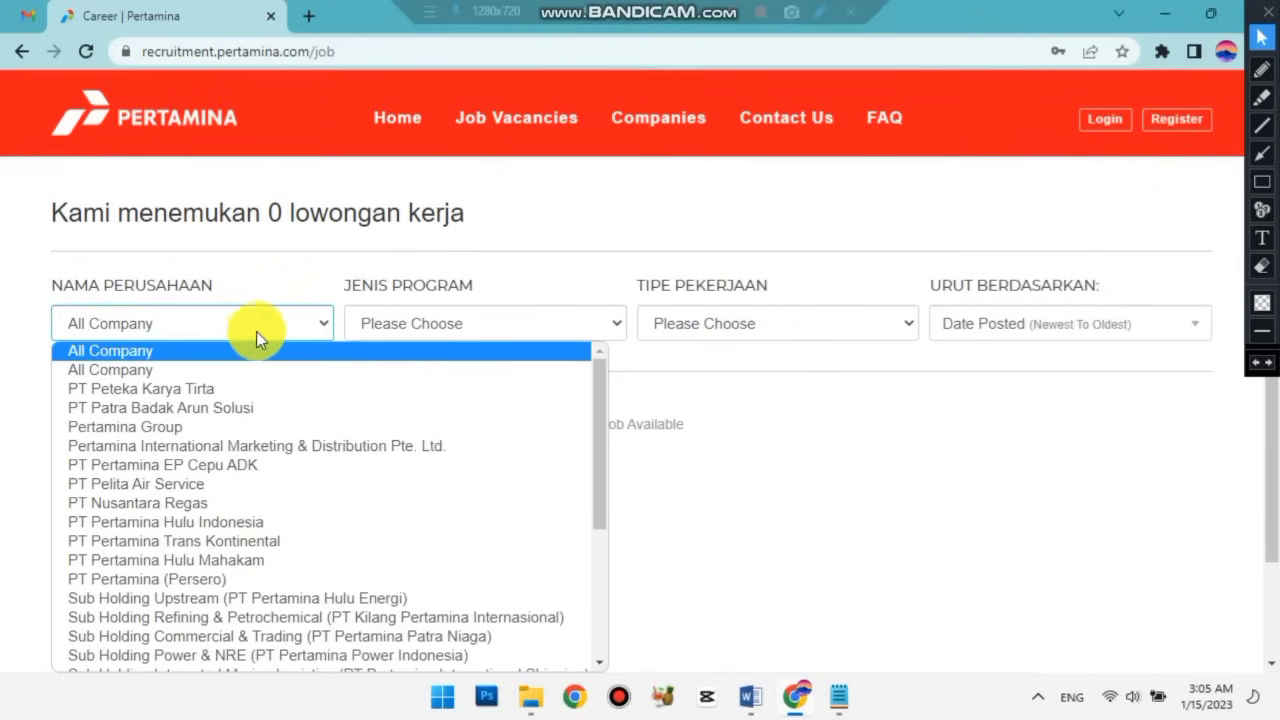
click(323, 323)
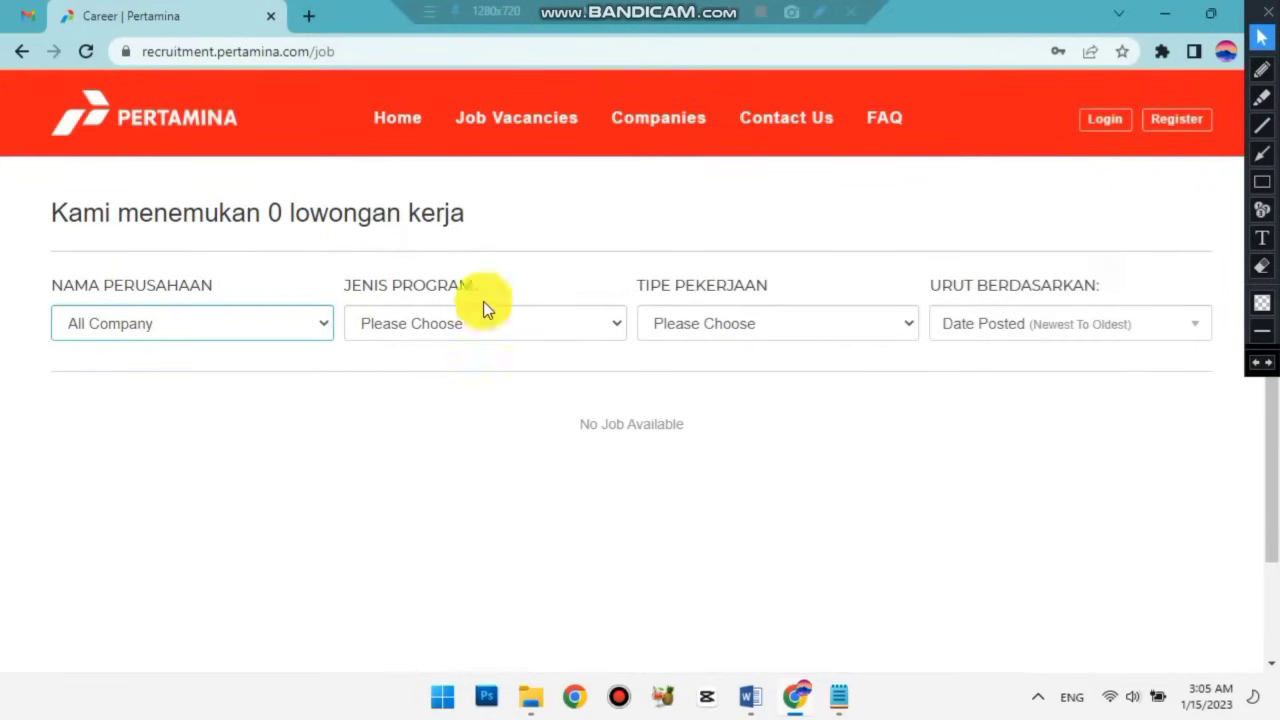
Drop down Jenis Program to reveal Fresh Graduate, Experienced Hire and Internship.
click(1262, 182)
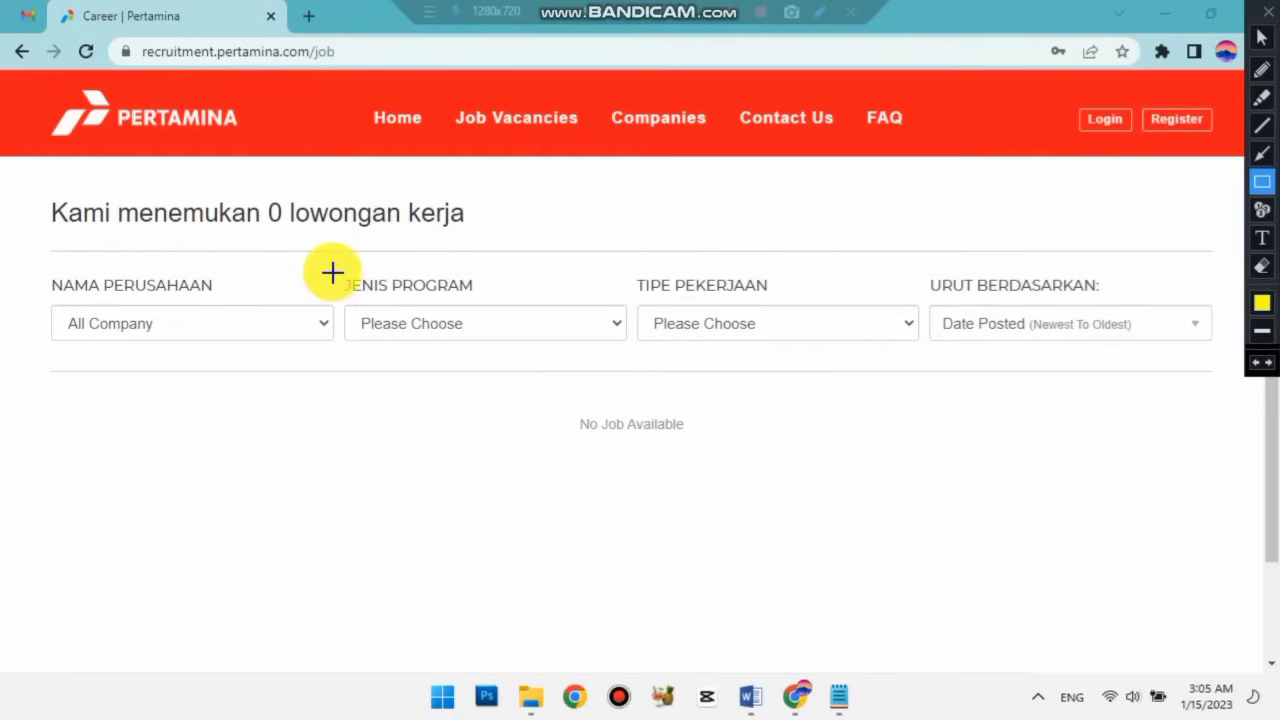
mouse_move(339, 271)
mouse_down()
mouse_move(511, 343)
mouse_move(635, 355)
mouse_up()
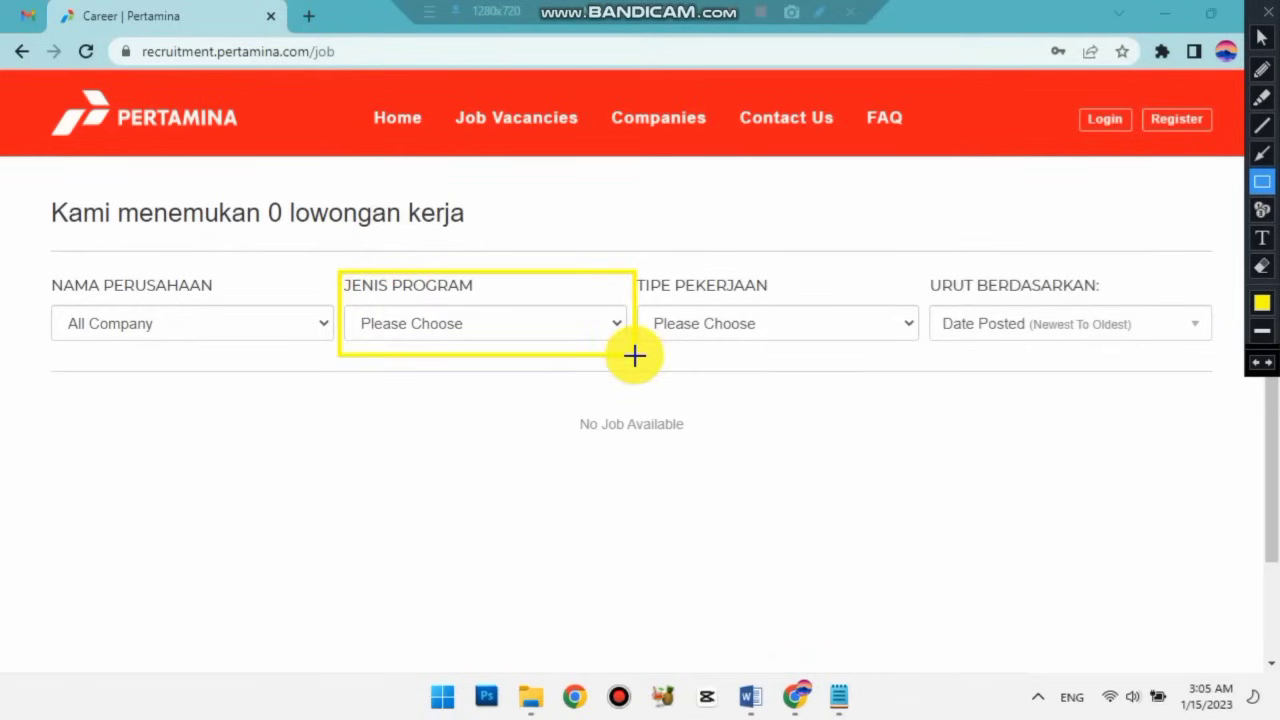
click(1260, 366)
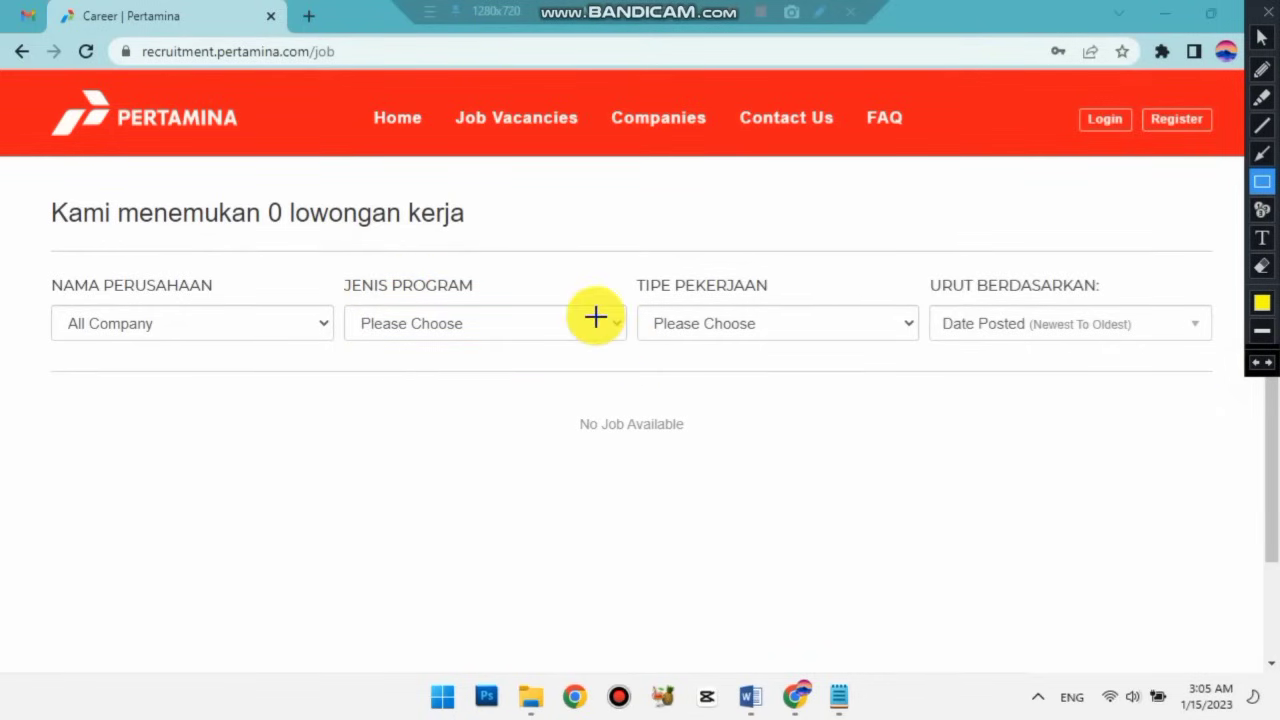
click(1262, 37)
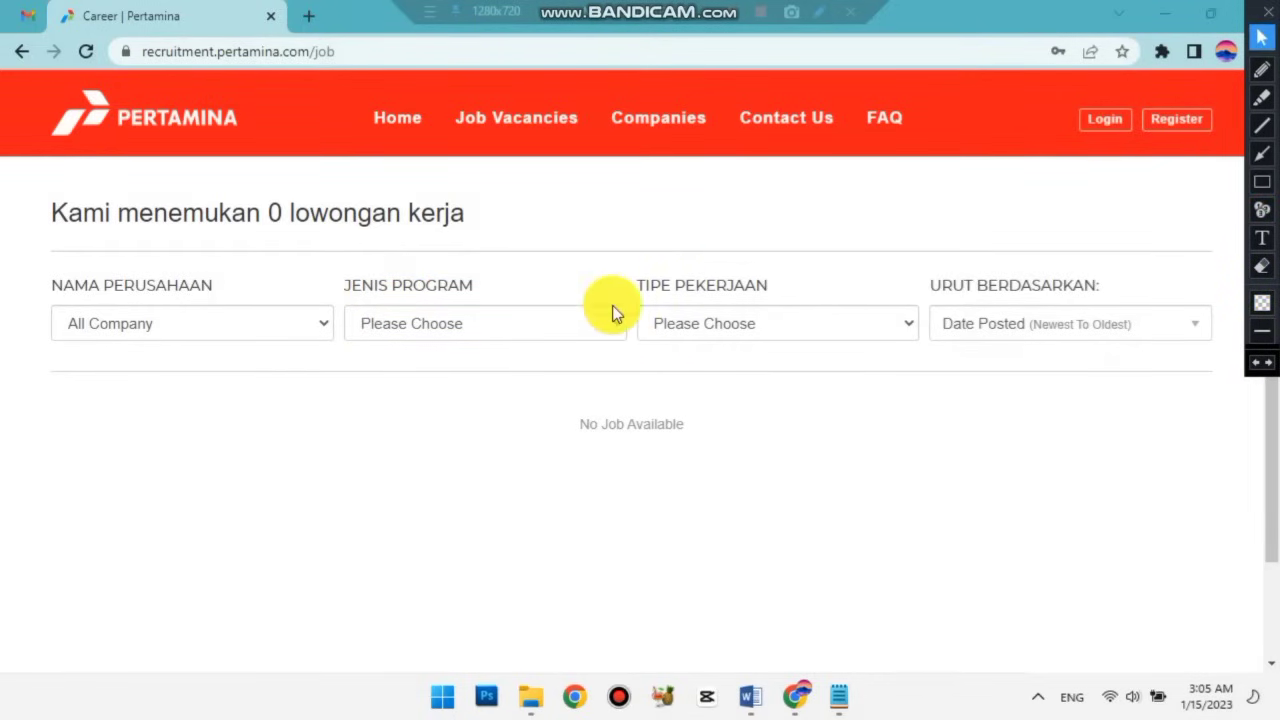
click(615, 333)
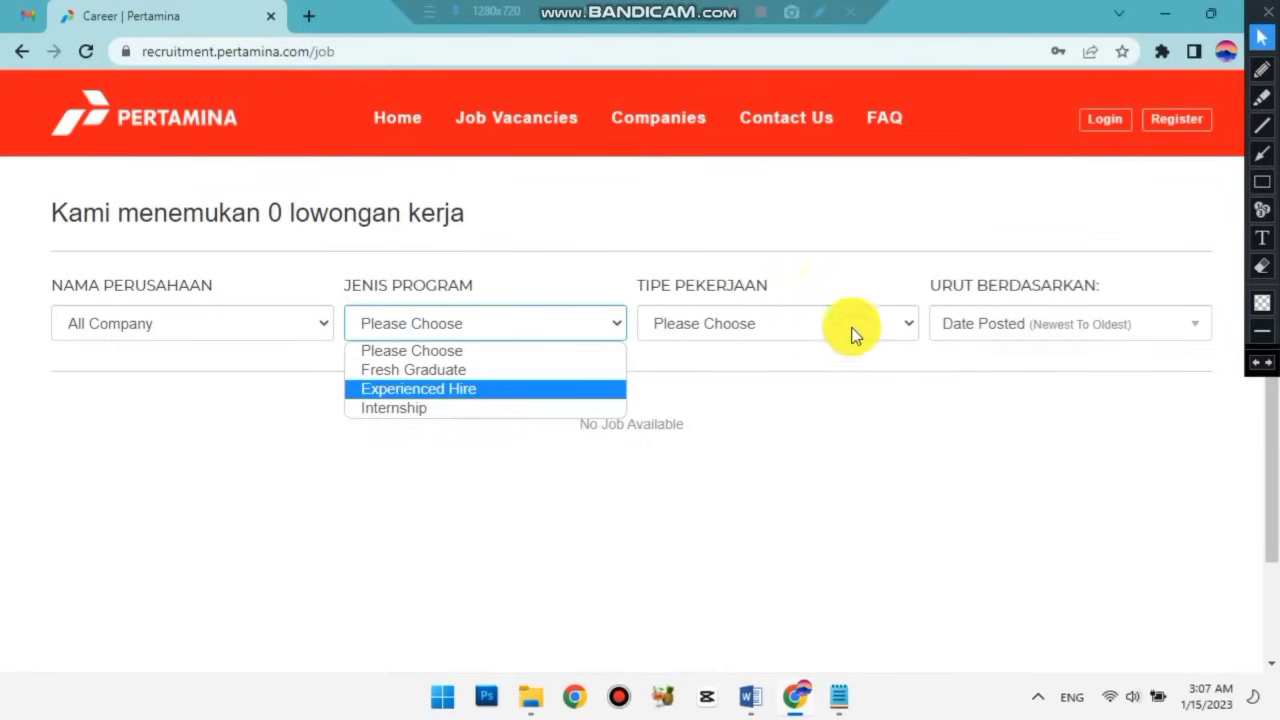
Close the program list unchanged and show the Tipe Pekerjaan employment-type options.
click(849, 291)
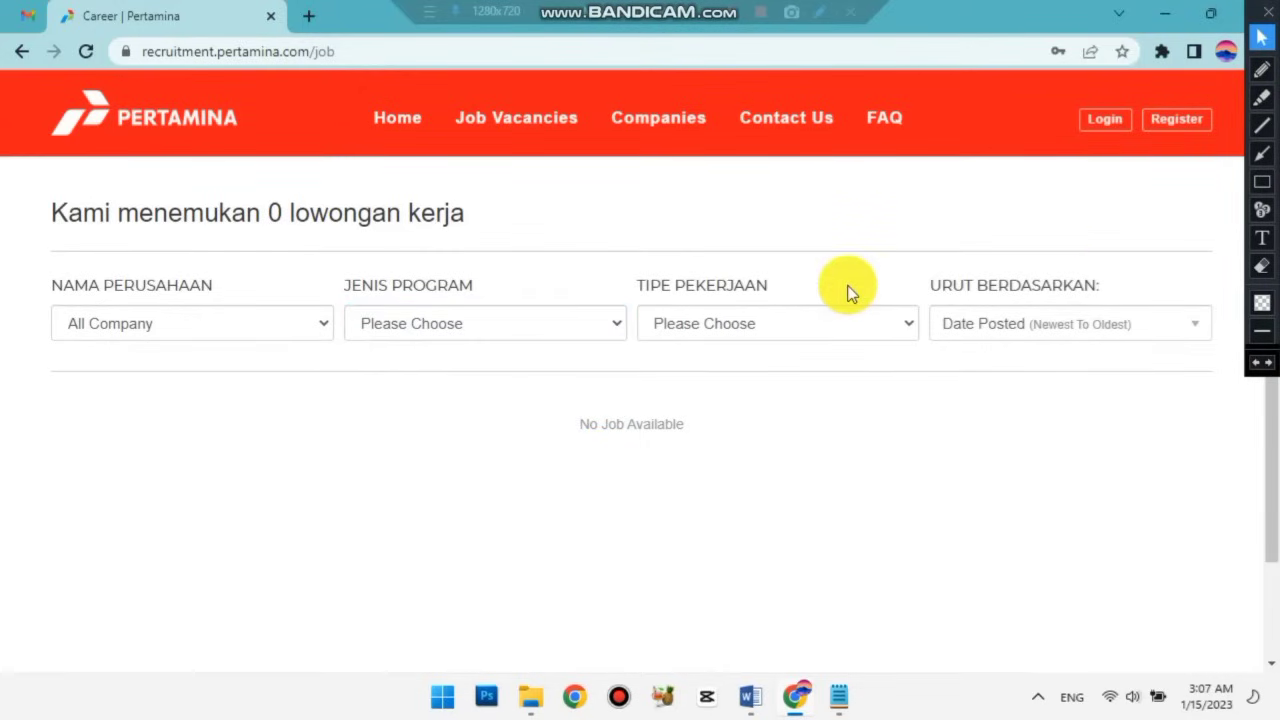
click(1262, 181)
mouse_move(631, 271)
mouse_down()
mouse_move(817, 354)
mouse_move(927, 364)
mouse_up()
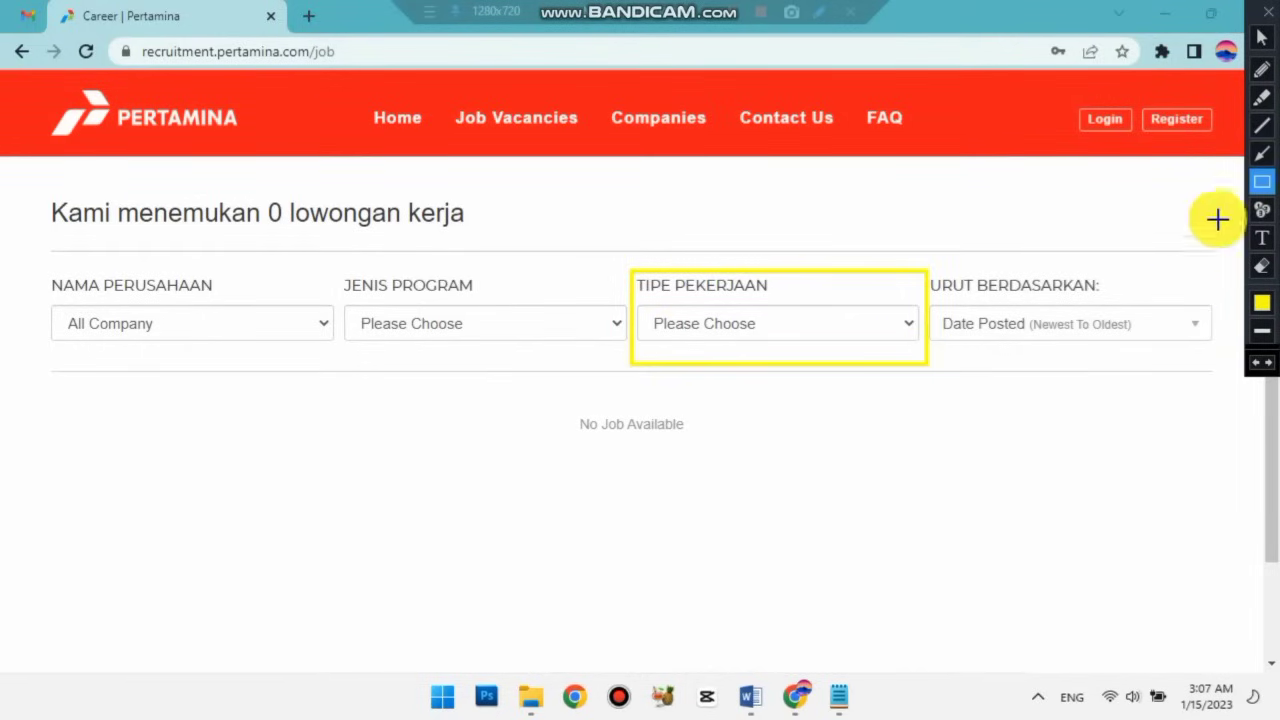
click(1260, 360)
click(1262, 37)
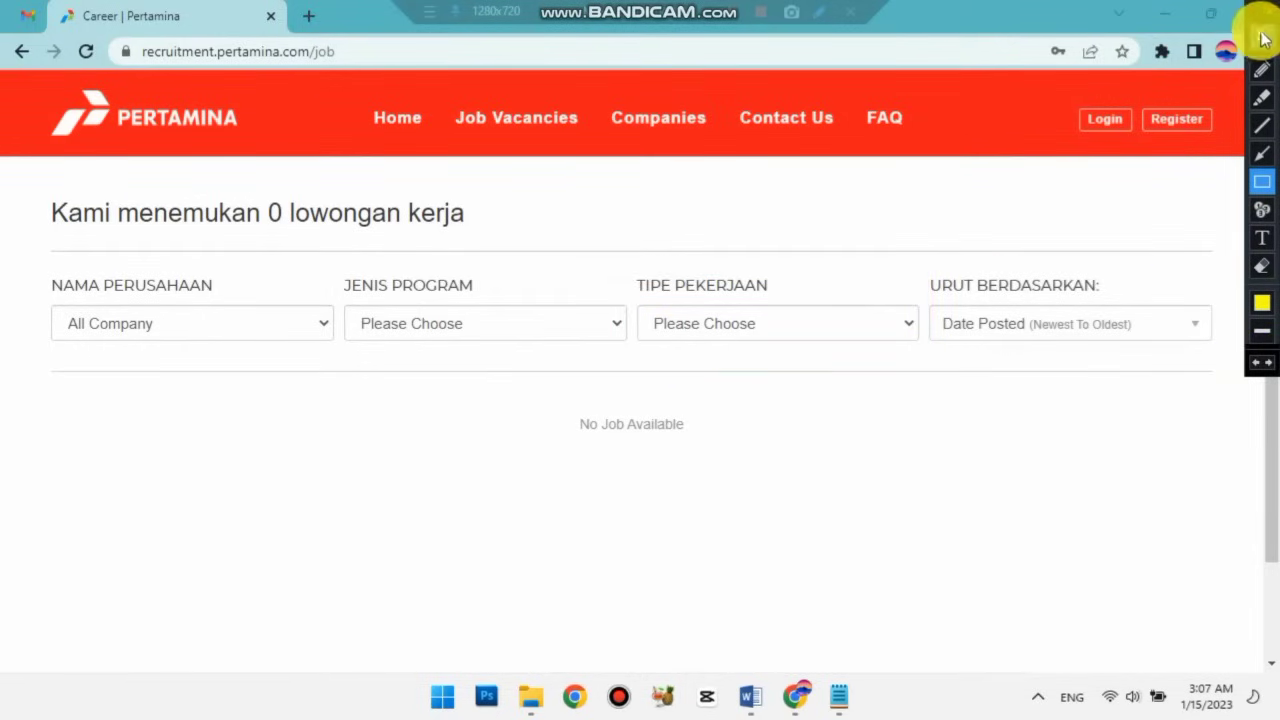
click(900, 328)
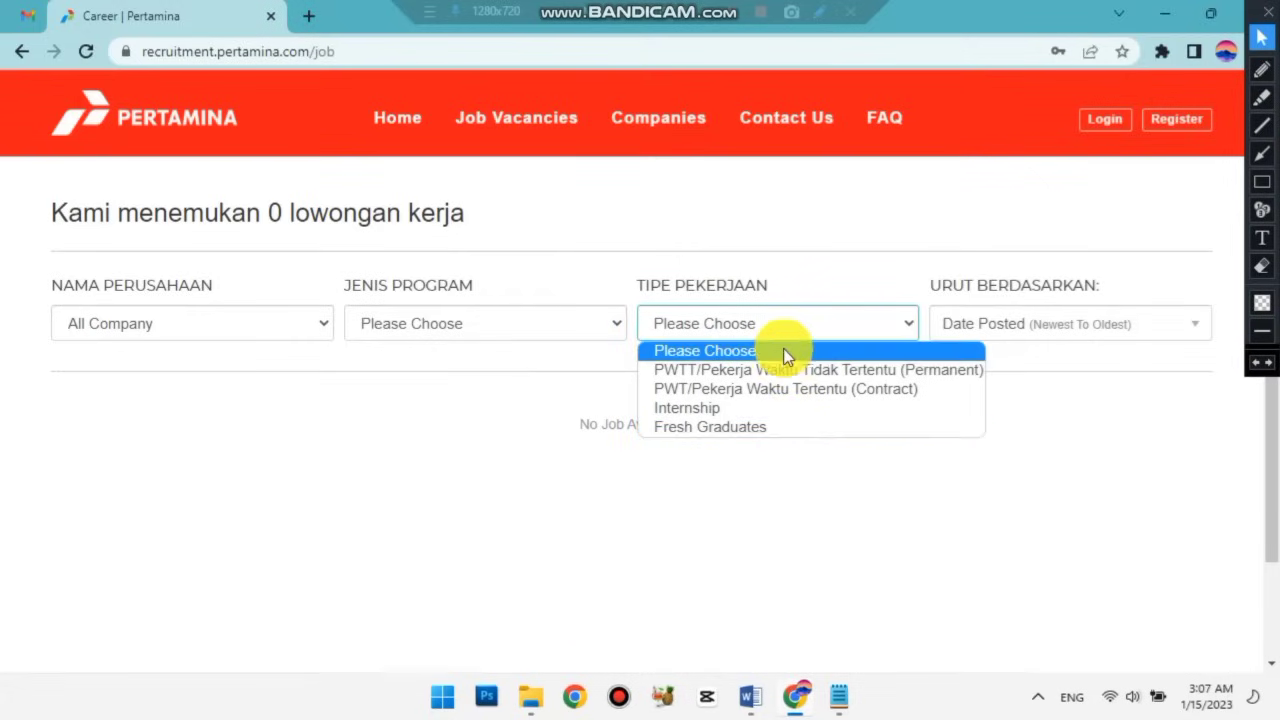
Close the employment-type list and show the Urut Berdasarkan Date Posted sort options.
click(876, 278)
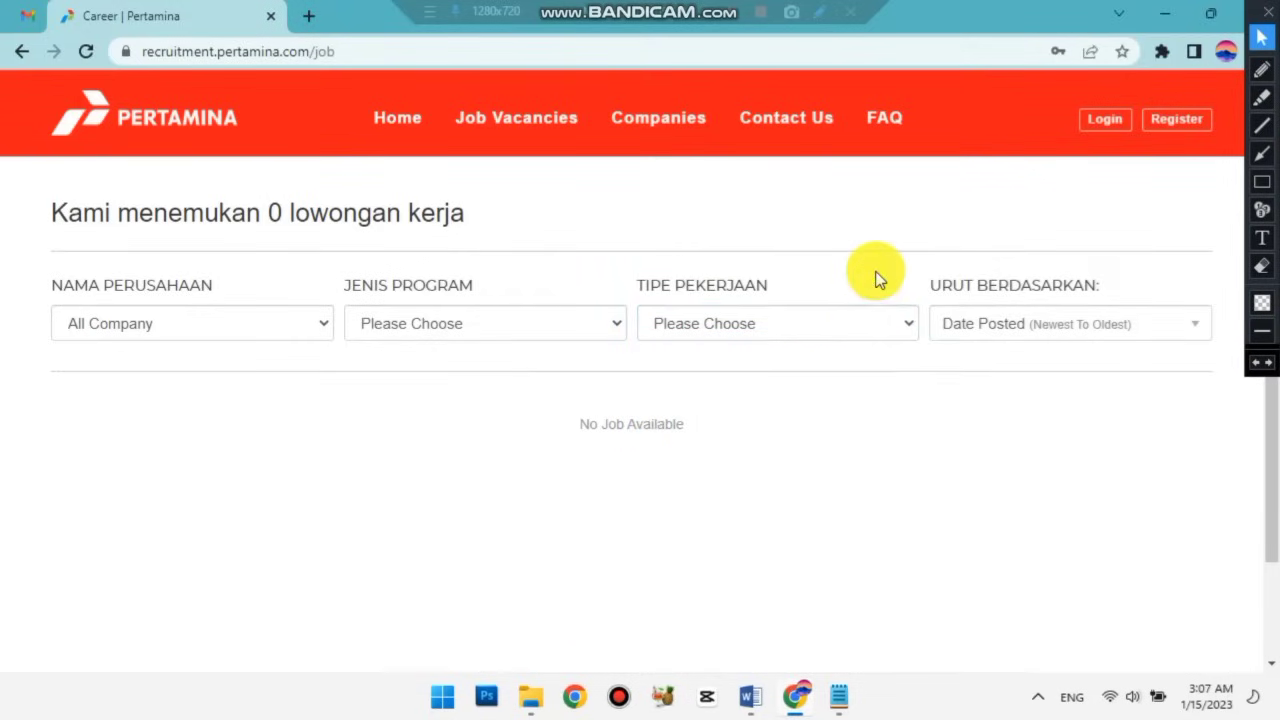
click(1260, 183)
mouse_move(923, 262)
mouse_down()
mouse_move(940, 331)
mouse_move(1222, 369)
mouse_up()
click(1260, 365)
click(1260, 37)
click(1179, 336)
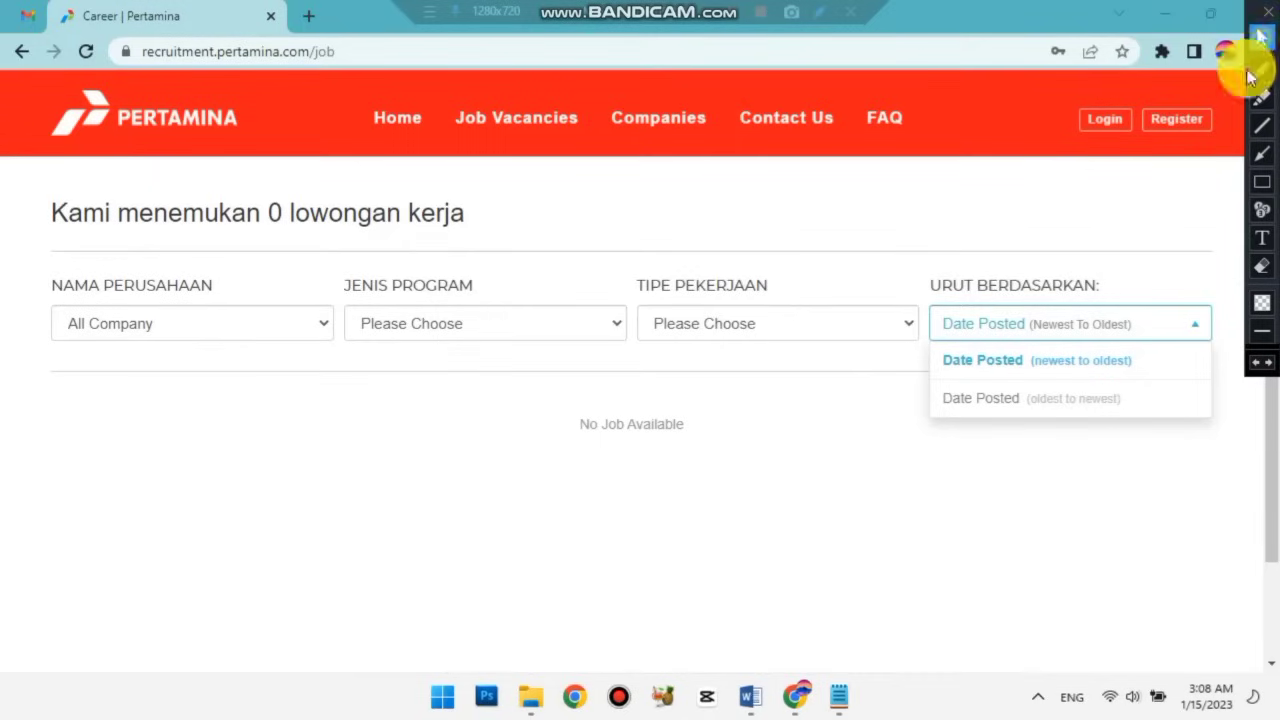
Filter to the Fresh Graduate program and job type, sorted Oldest To Newest.
click(1193, 318)
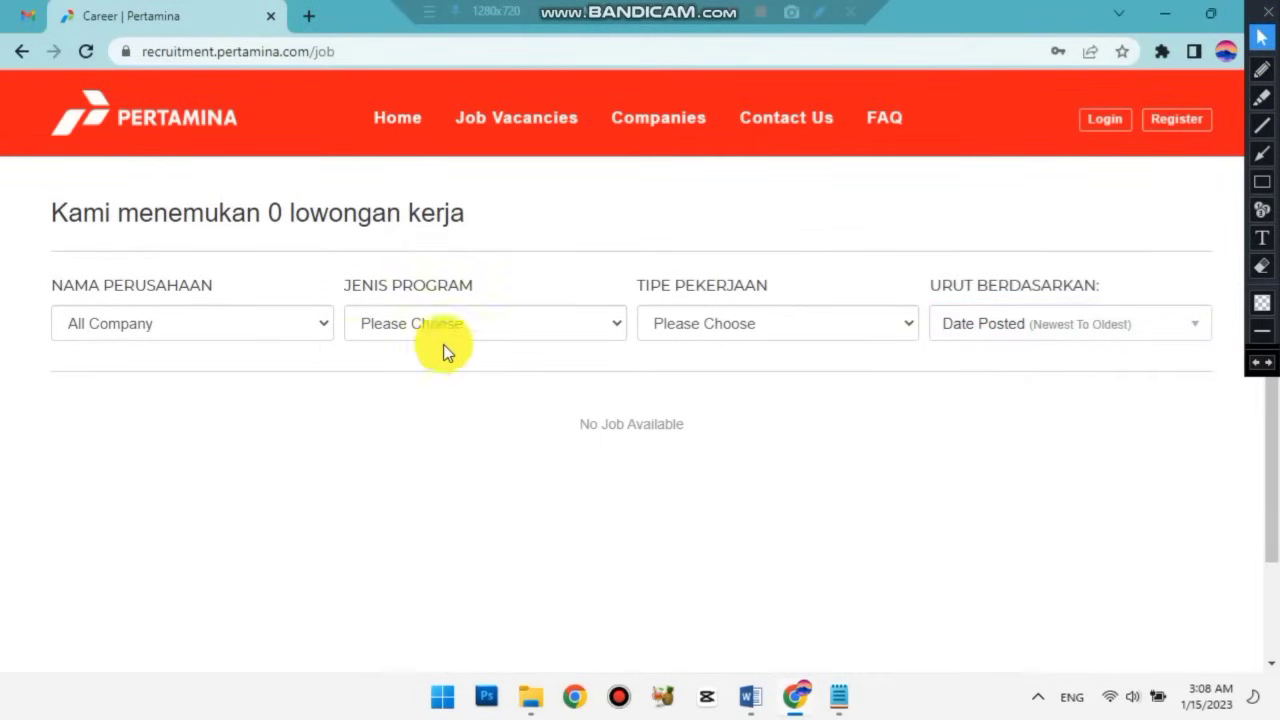
click(617, 324)
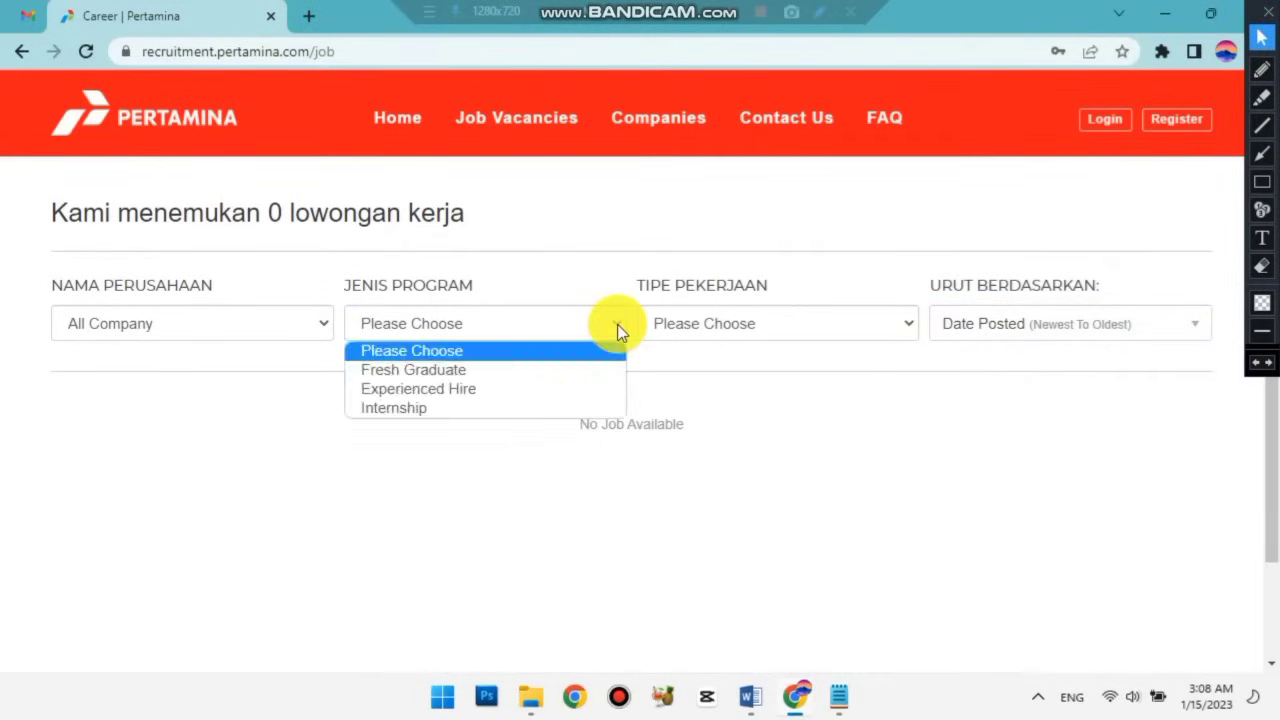
click(534, 371)
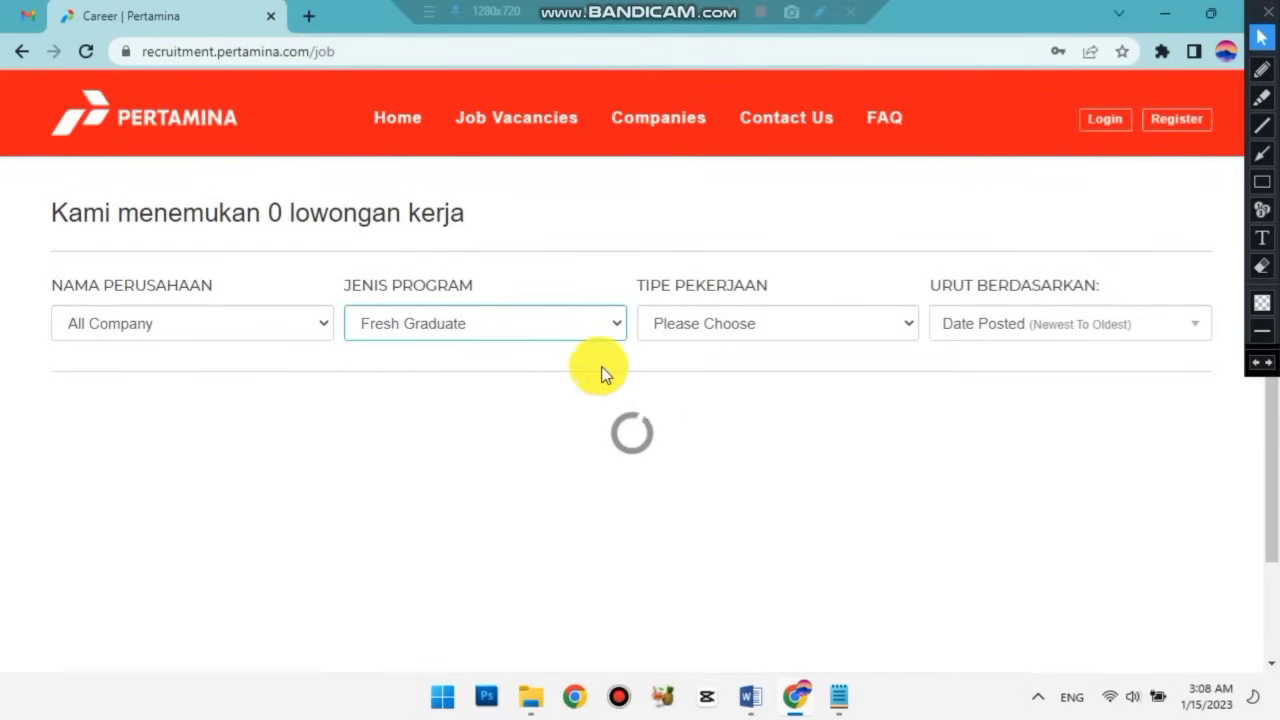
click(865, 335)
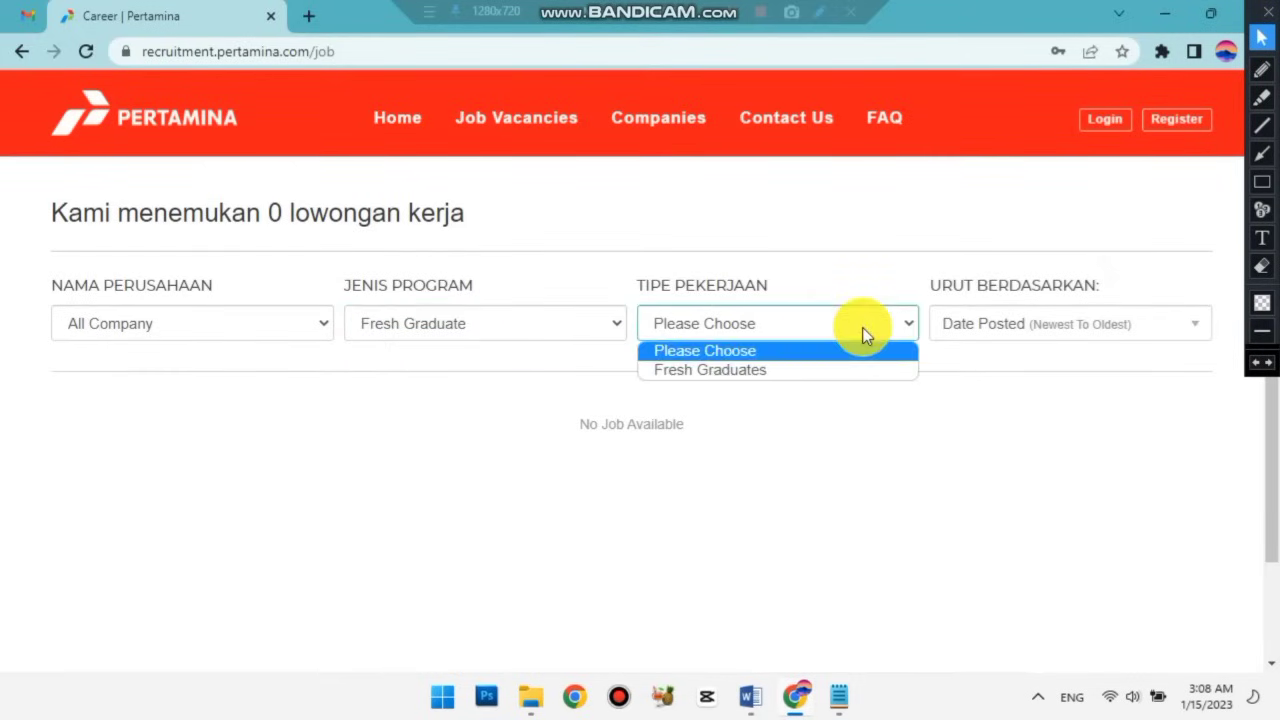
click(806, 373)
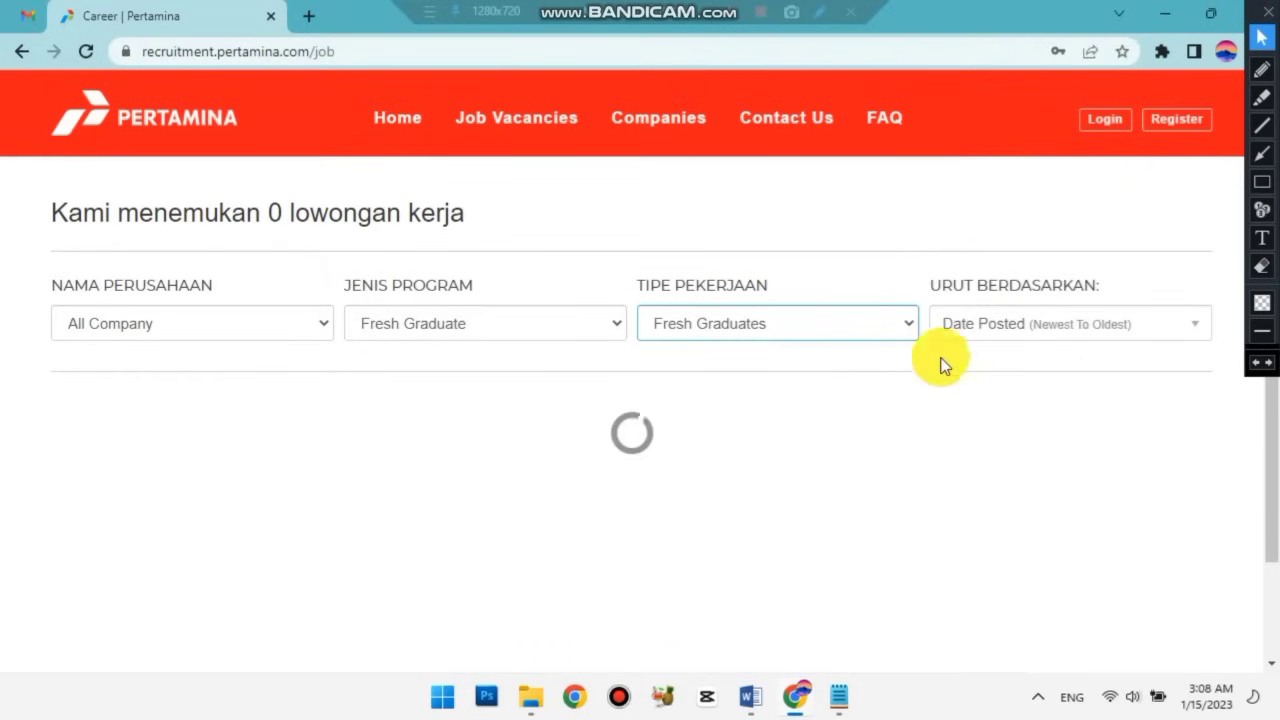
click(1014, 338)
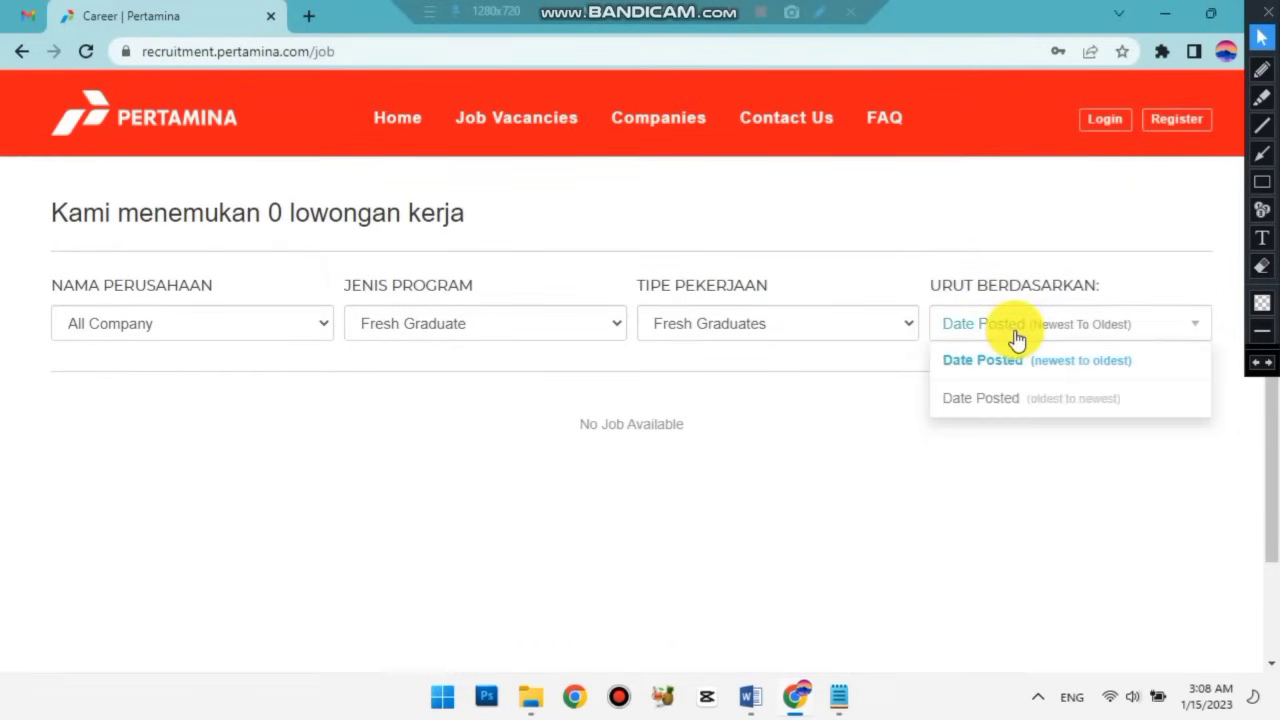
click(1054, 406)
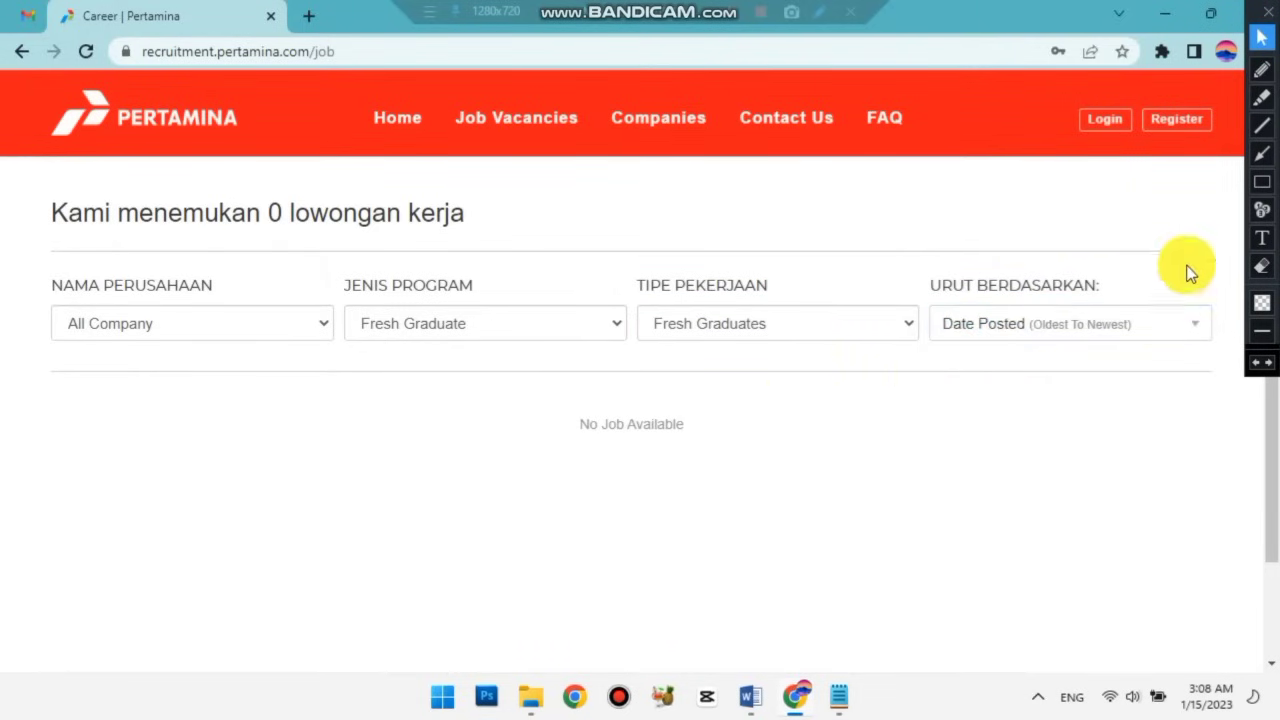
click(1262, 181)
drag(537, 398, 730, 451)
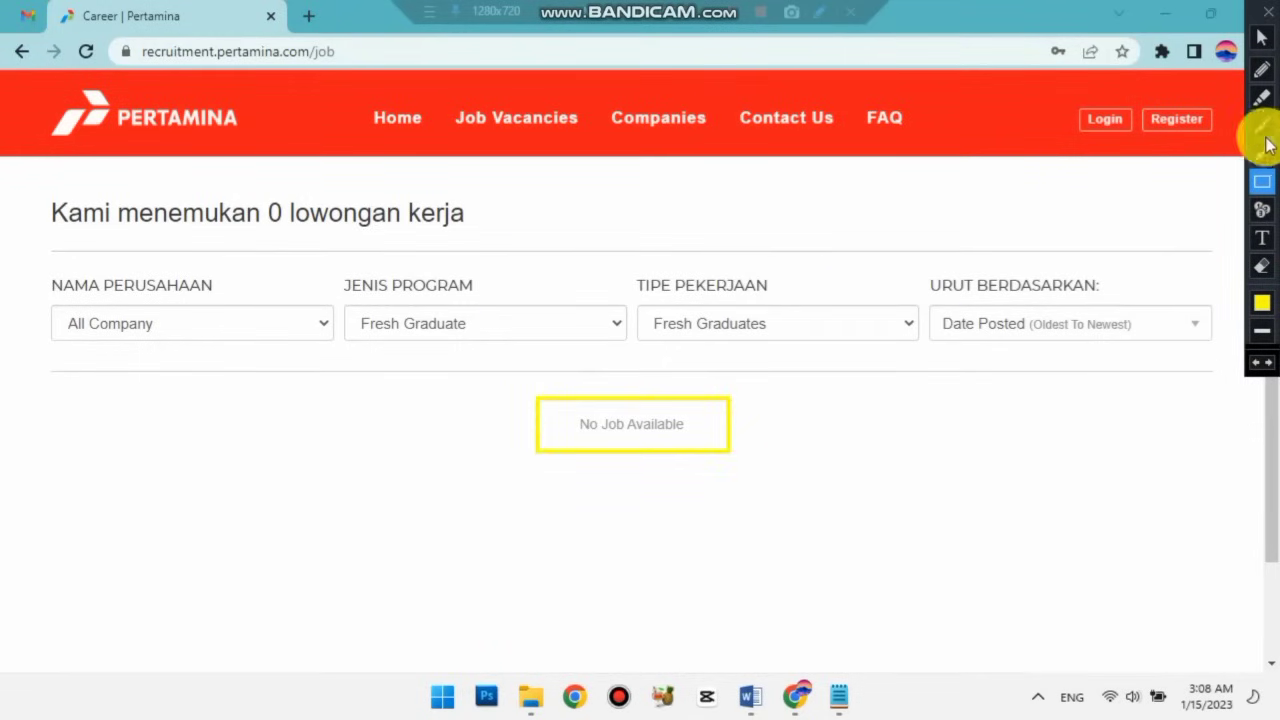
click(1259, 366)
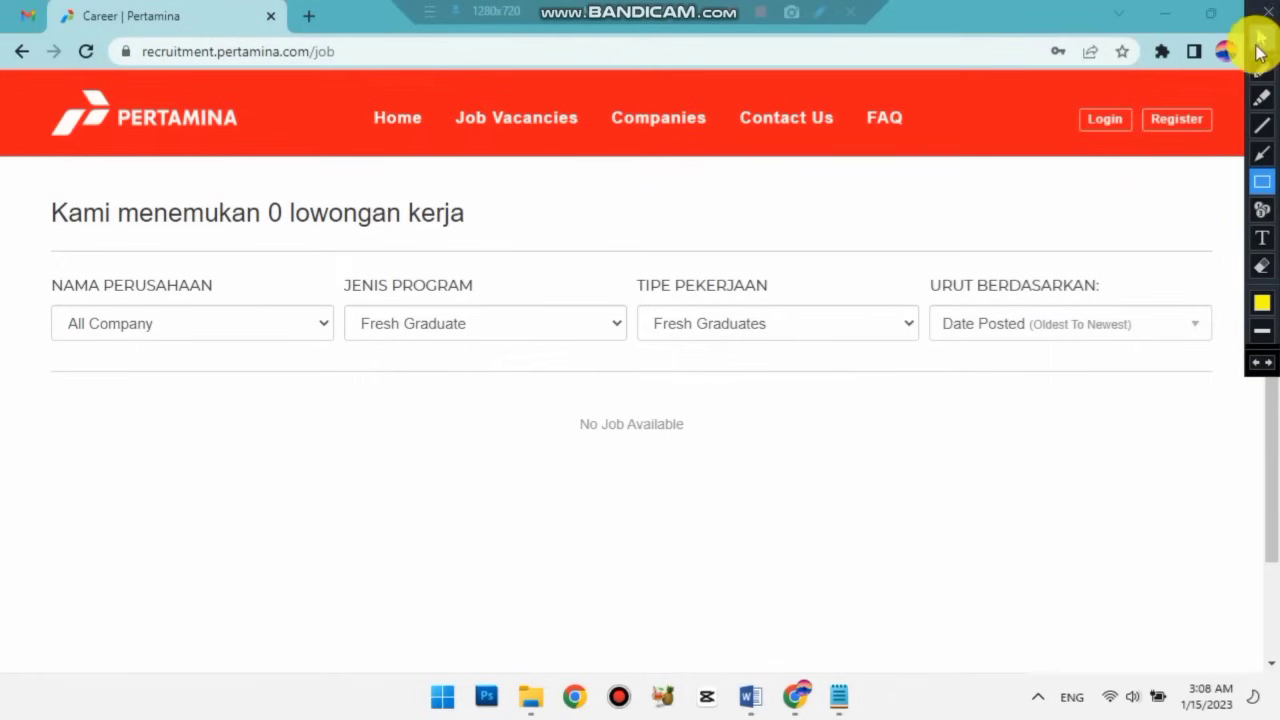
click(1261, 37)
Switch the filters to Experienced Hire with PWTT jobs, sorted Oldest To Newest.
click(515, 324)
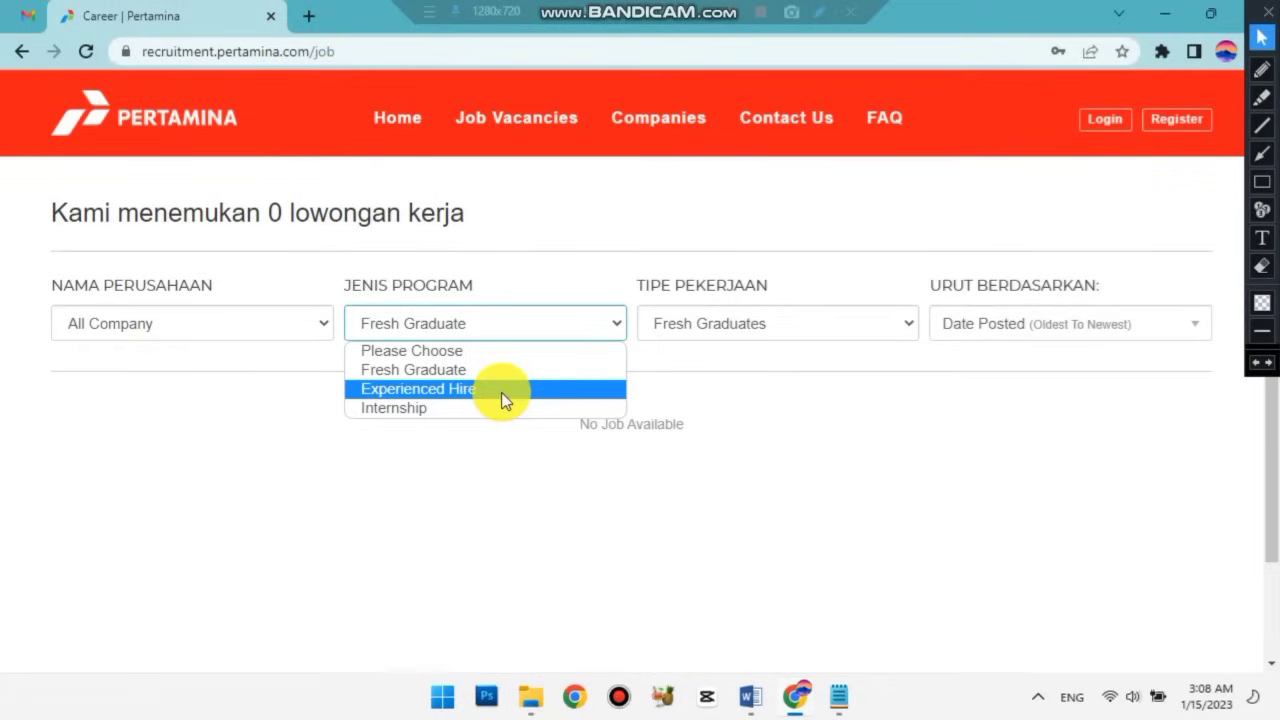
click(501, 392)
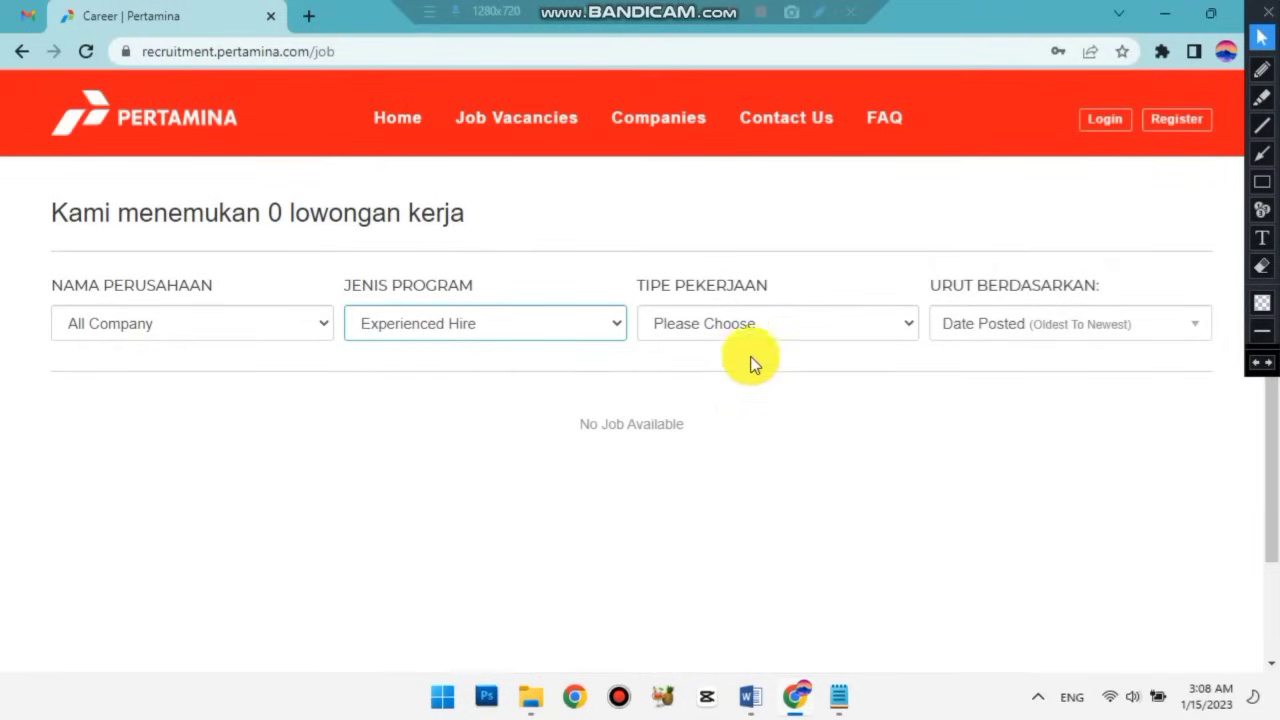
click(814, 323)
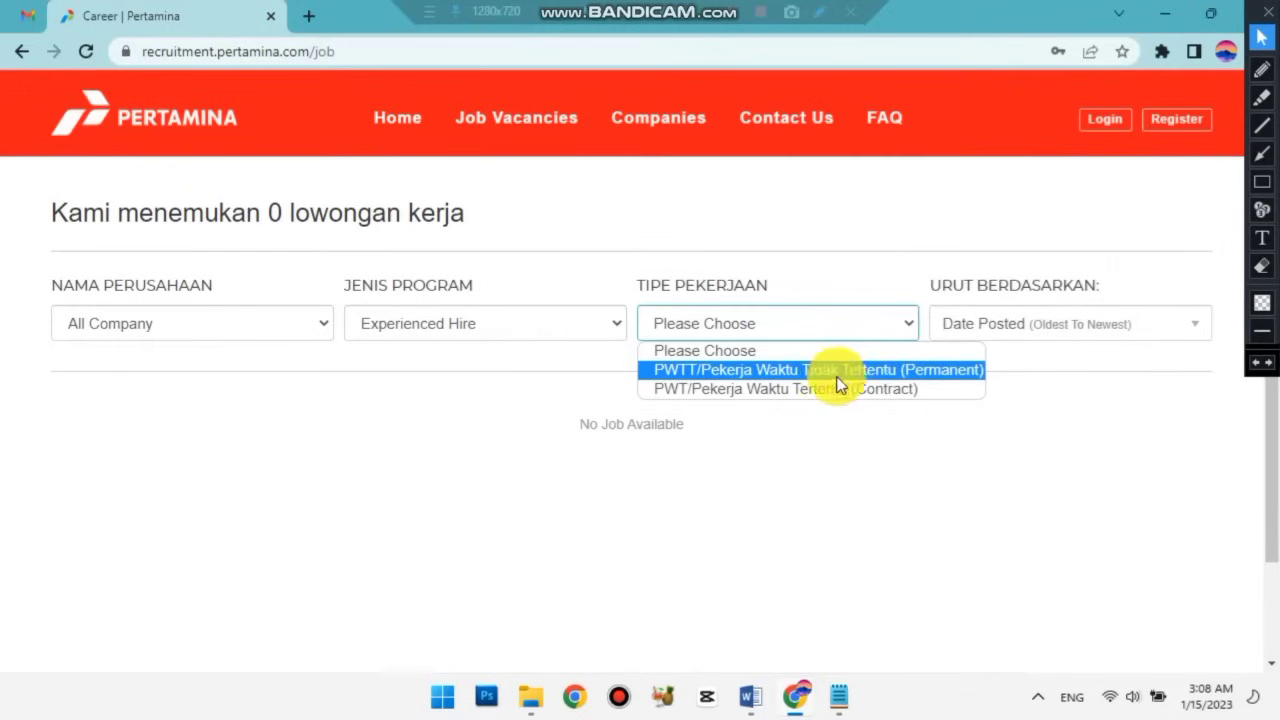
click(908, 371)
click(1034, 328)
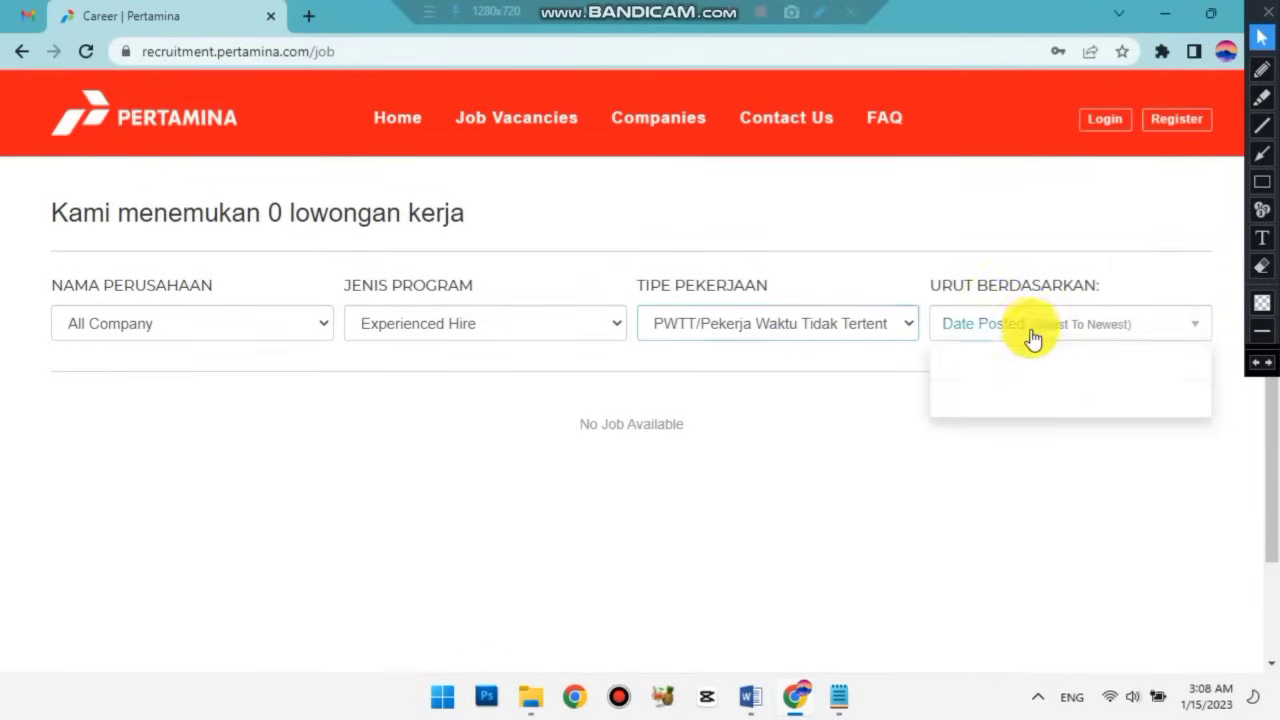
click(1045, 364)
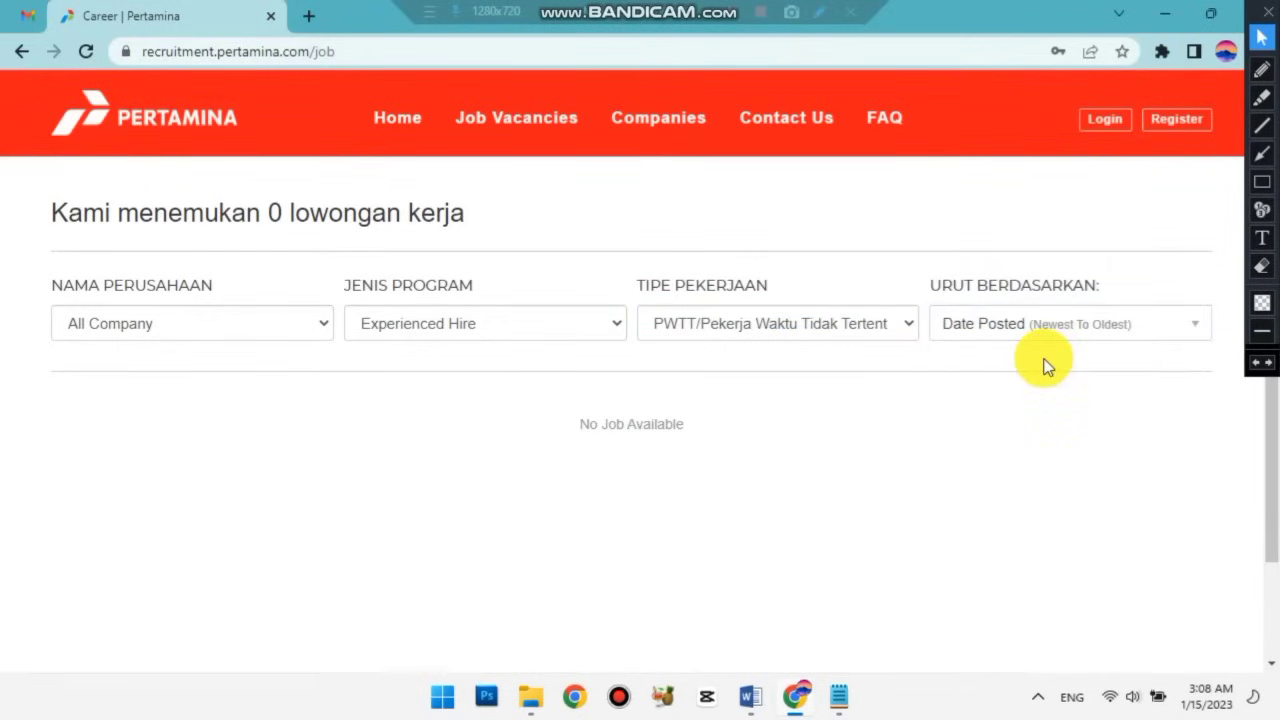
click(1073, 335)
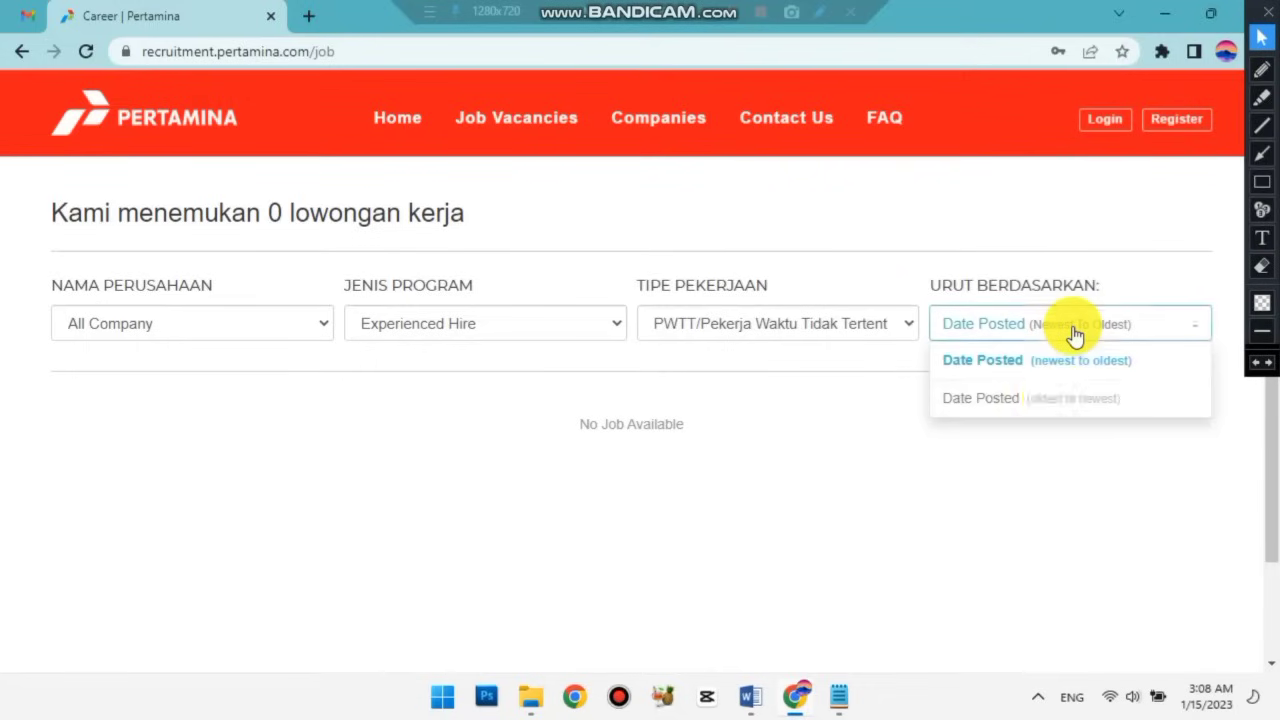
click(1057, 412)
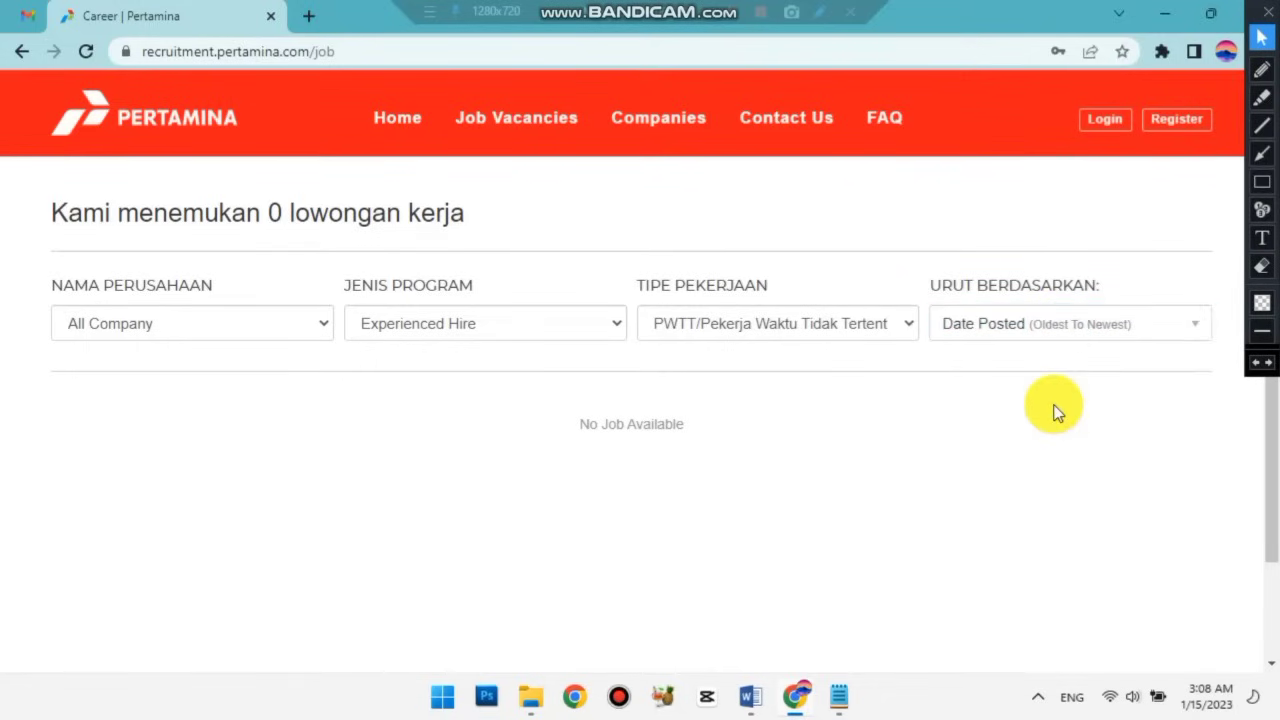
Change the job type to PWT/Pekerja Waktu Tertentu (Contract), still finding 0 vacancies.
click(860, 335)
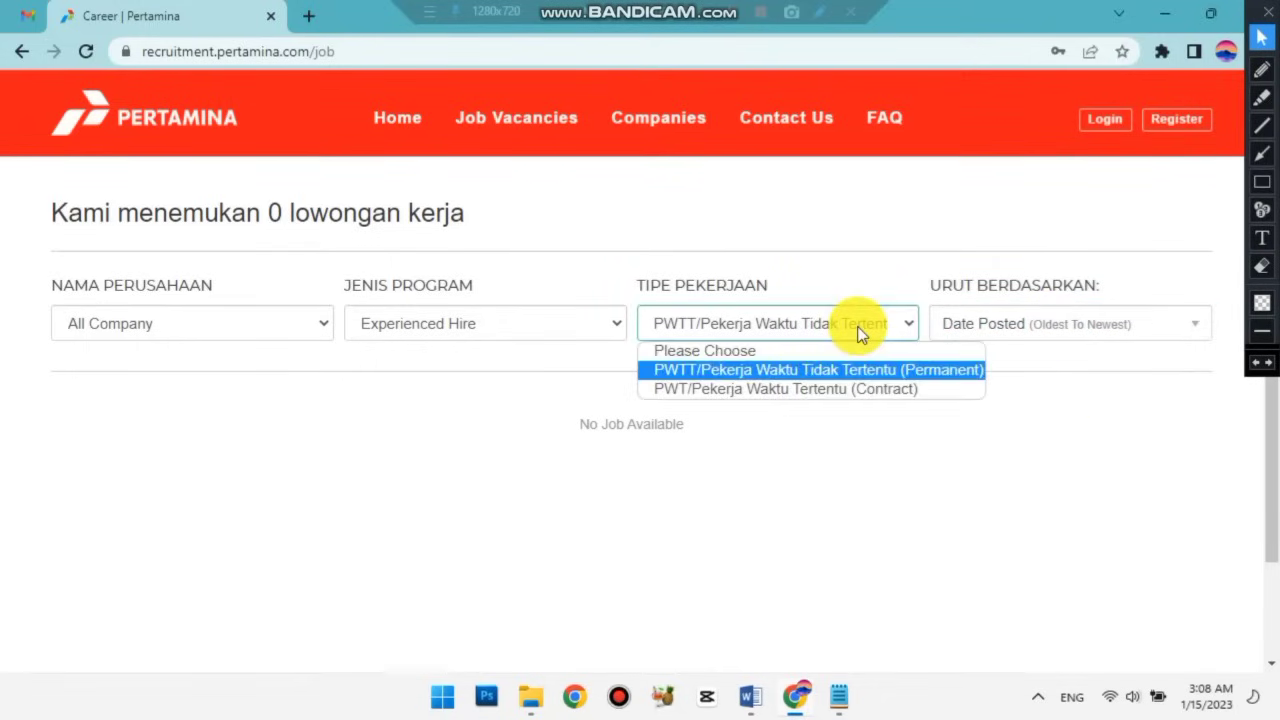
click(840, 389)
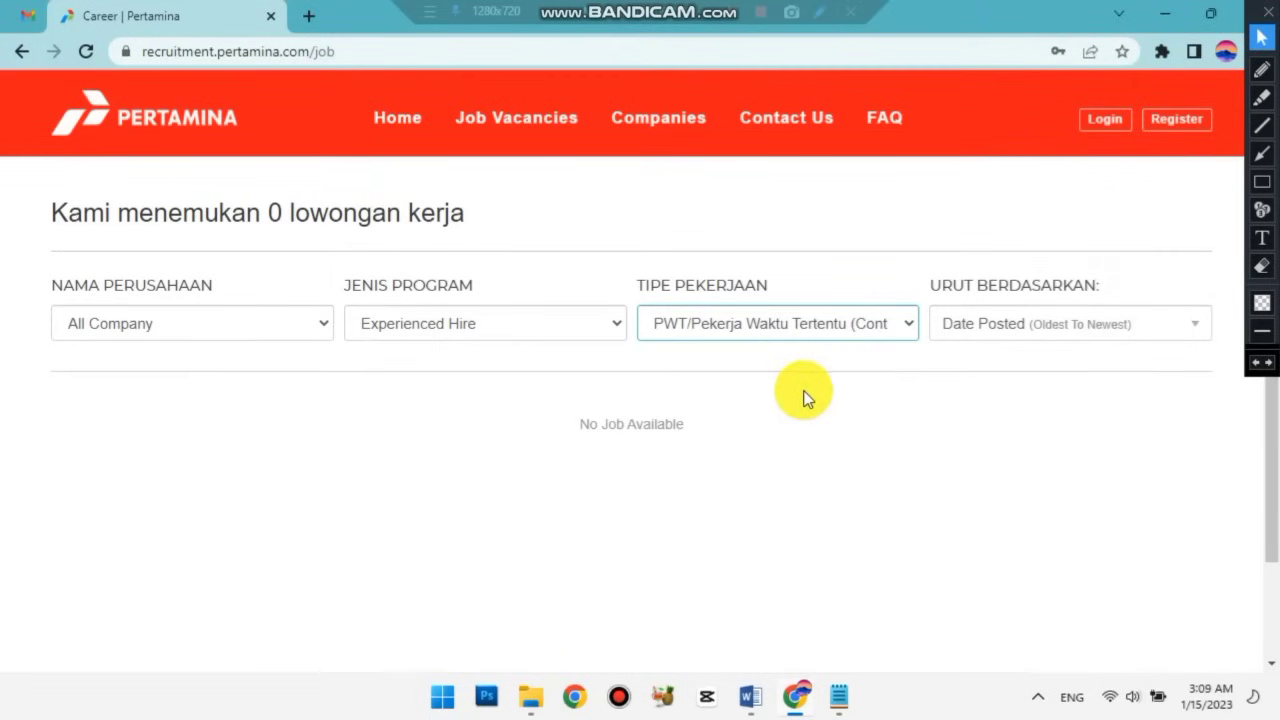
click(1262, 181)
mouse_move(548, 402)
mouse_down()
mouse_move(731, 469)
mouse_move(702, 460)
mouse_up()
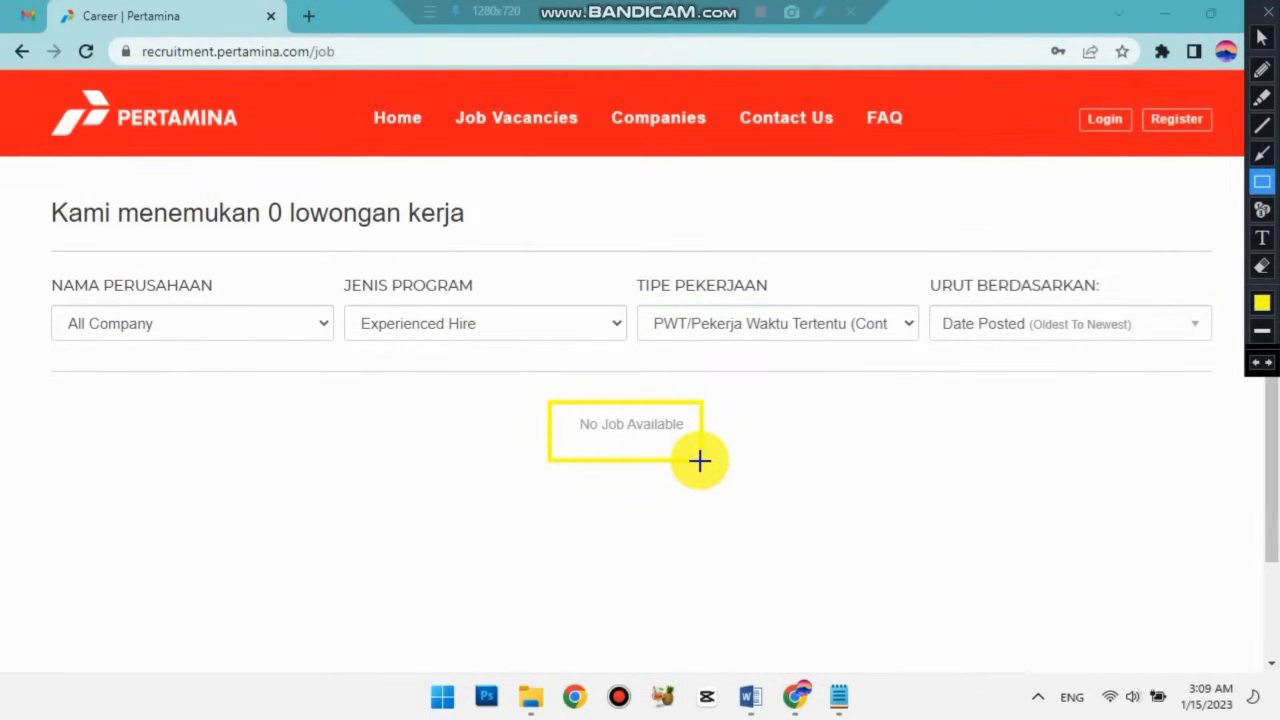
click(1261, 362)
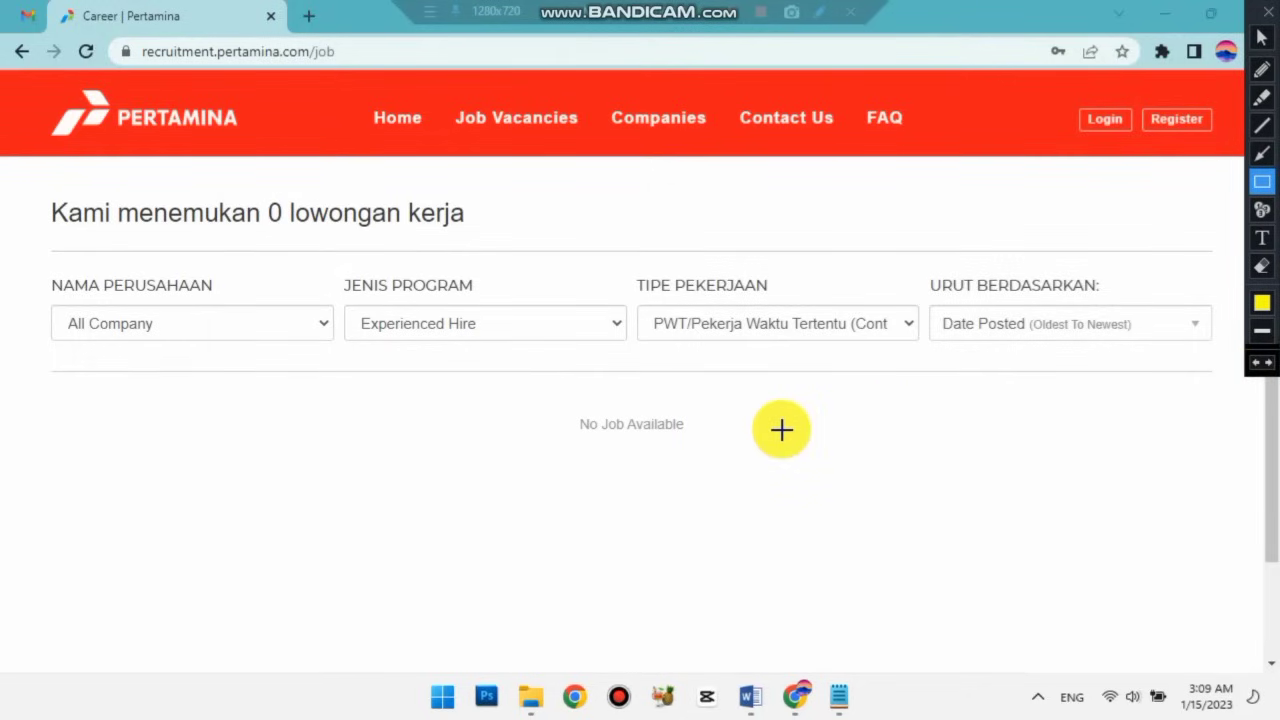
click(1261, 37)
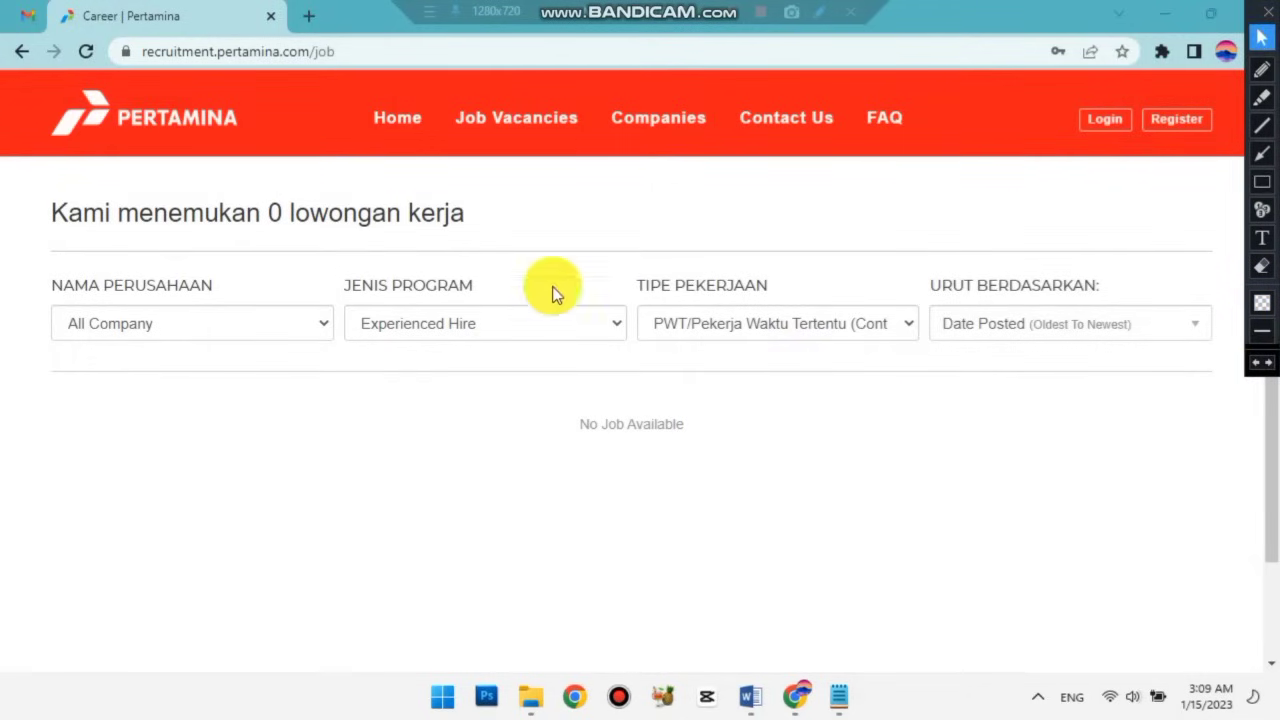
click(501, 325)
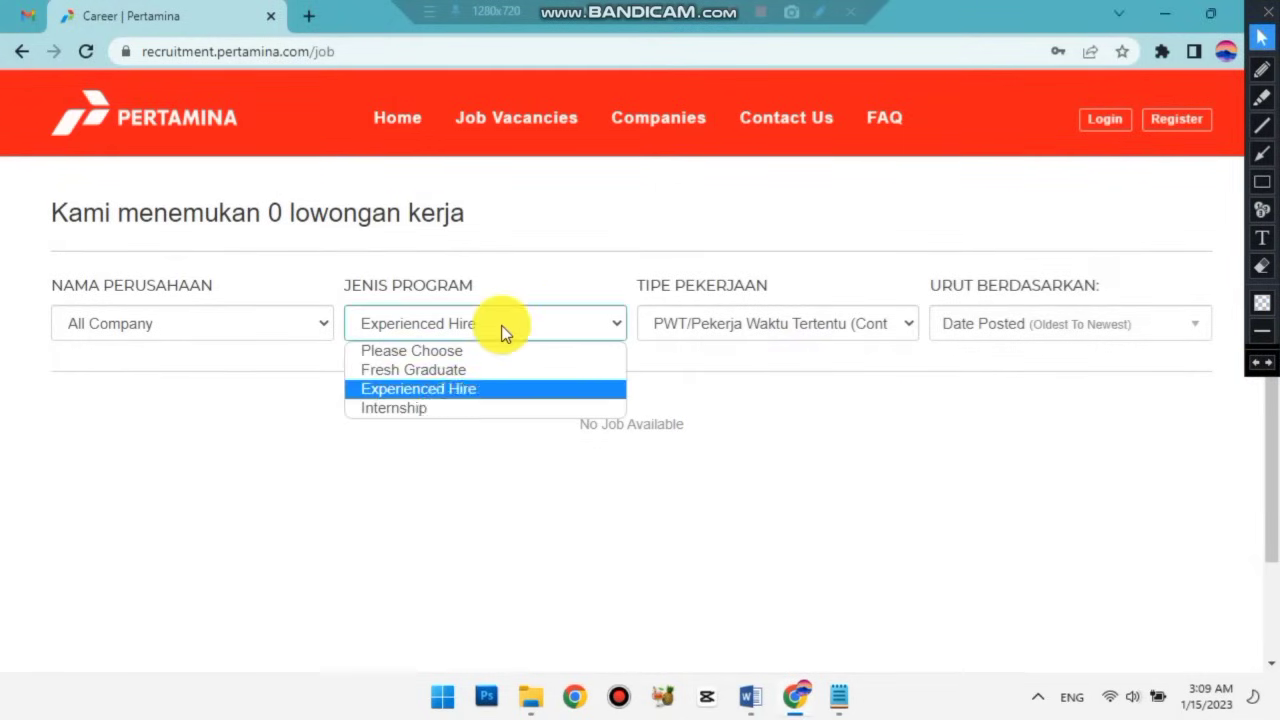
click(417, 407)
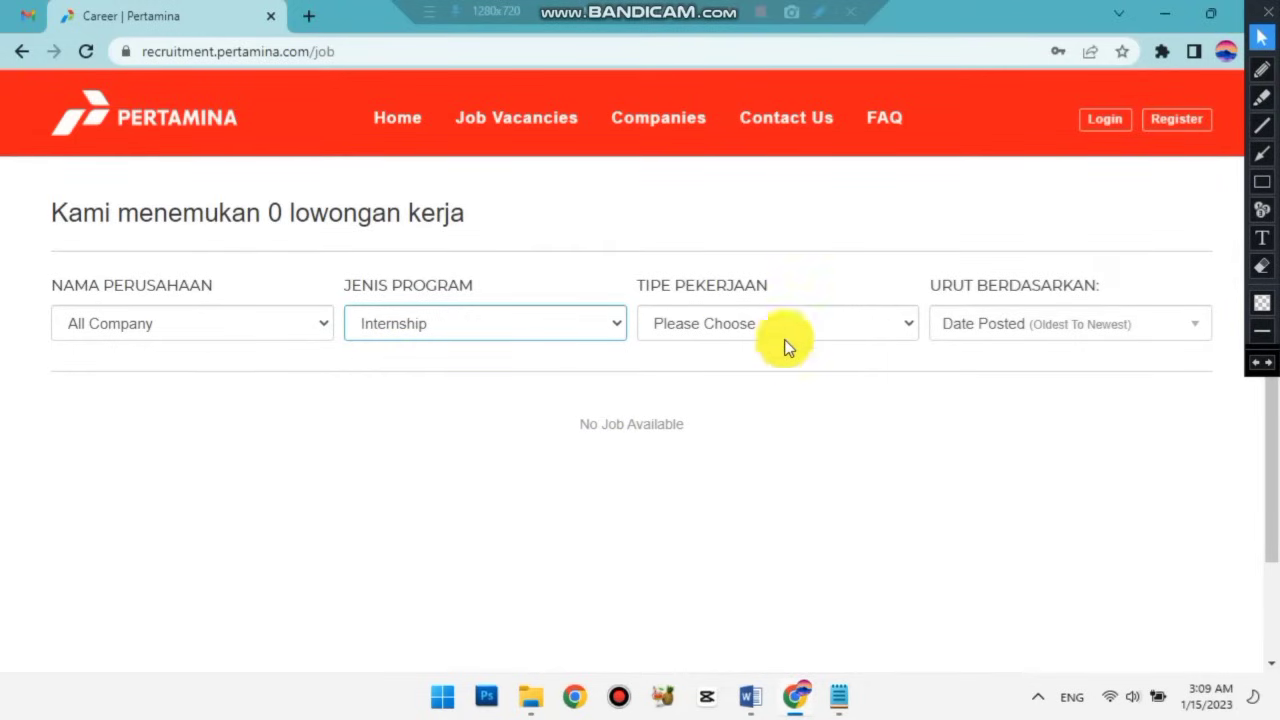
click(826, 328)
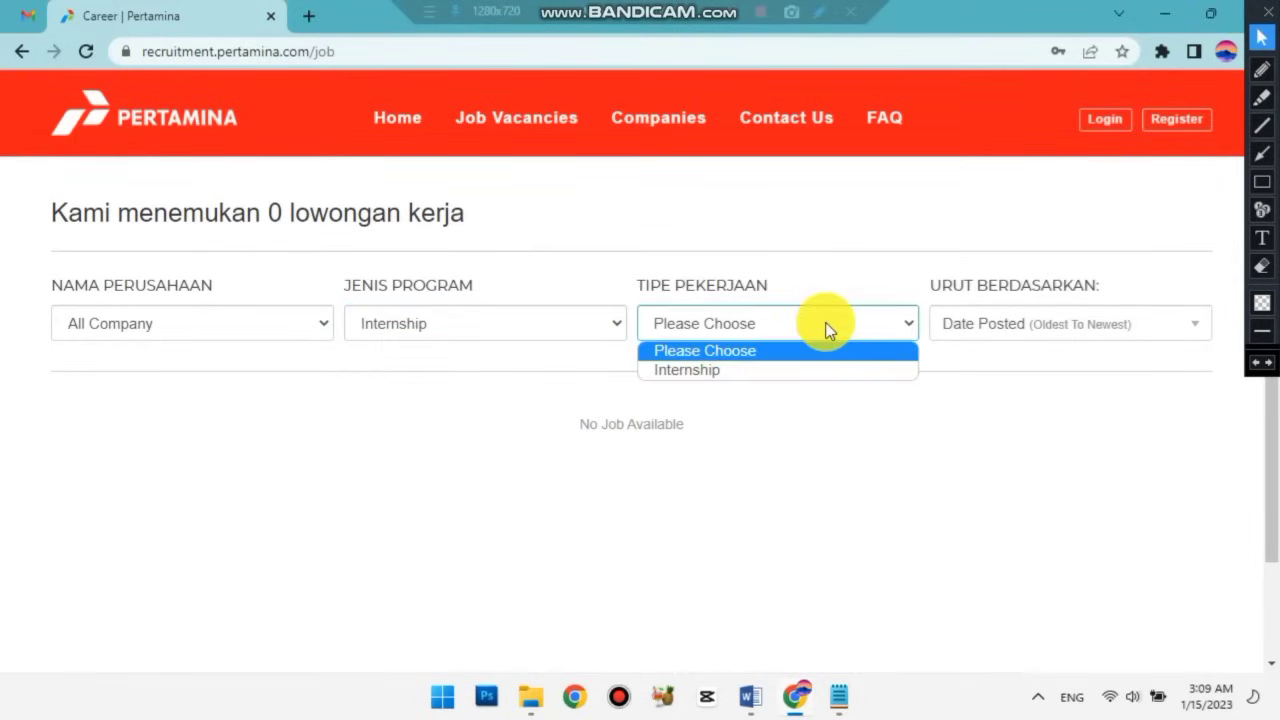
click(790, 375)
click(1034, 327)
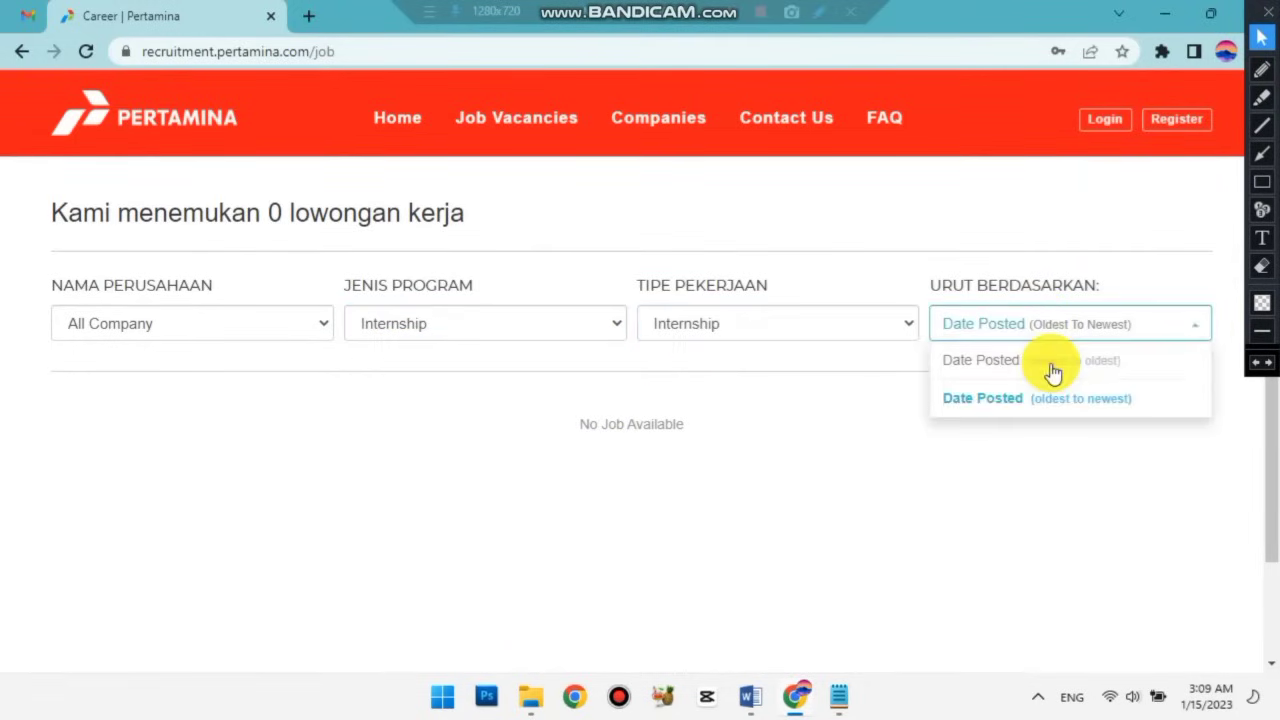
click(1052, 370)
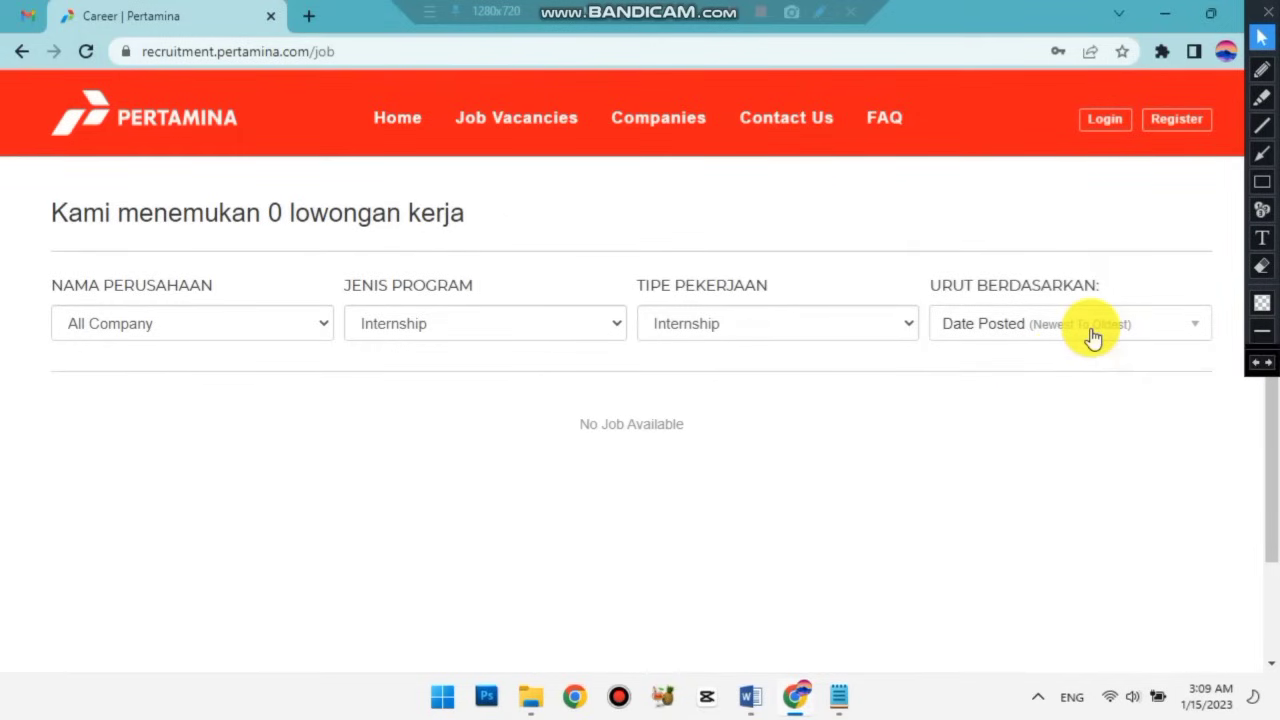
click(1090, 337)
click(1020, 420)
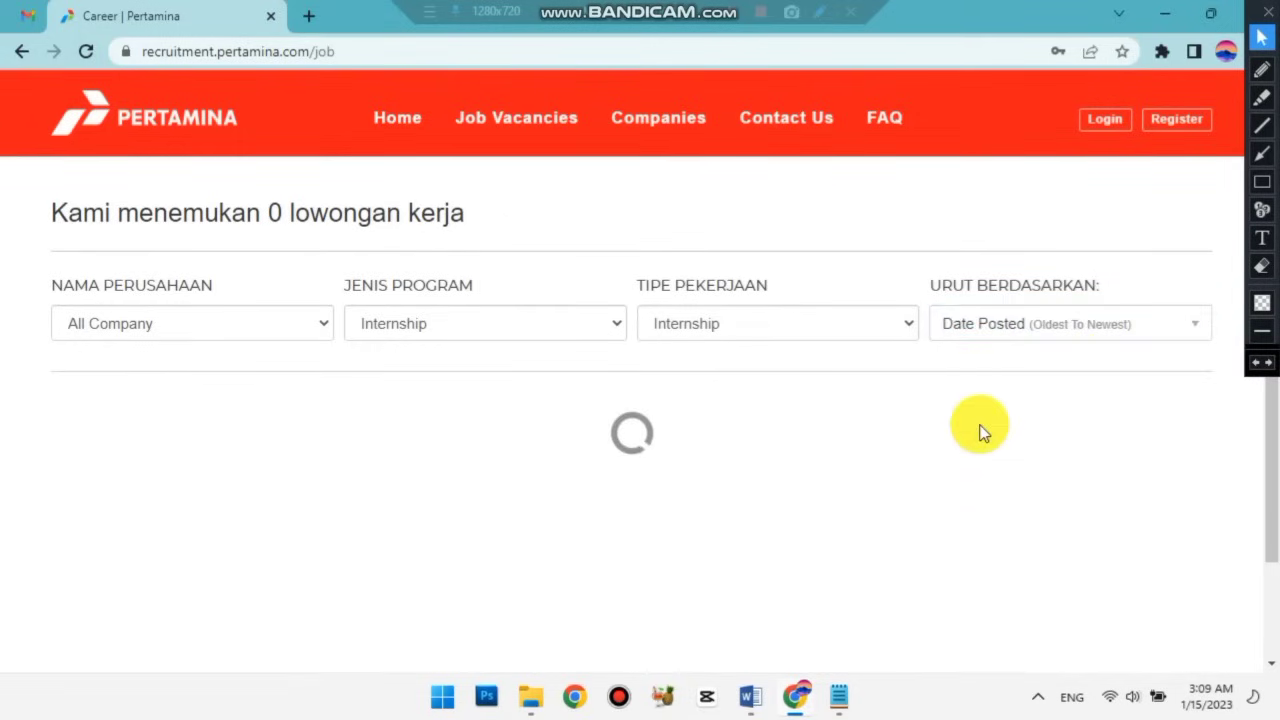
scroll(980, 432, down, 2)
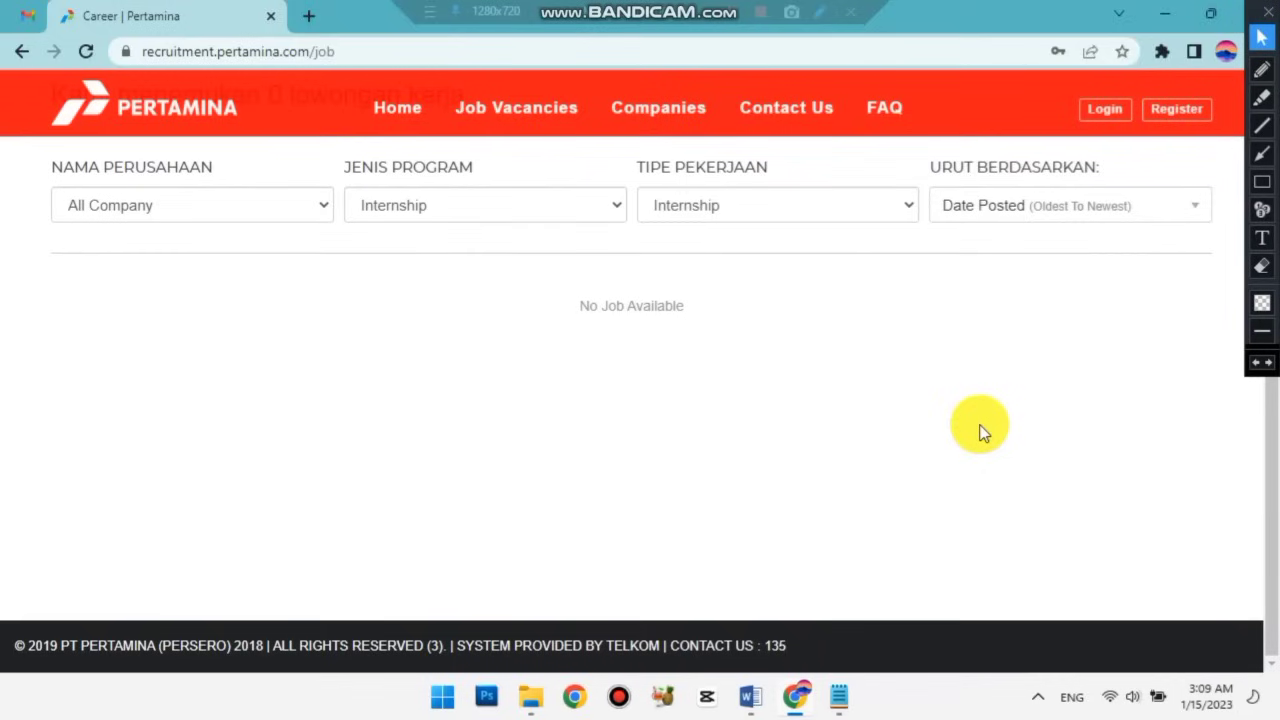
scroll(980, 432, up, 2)
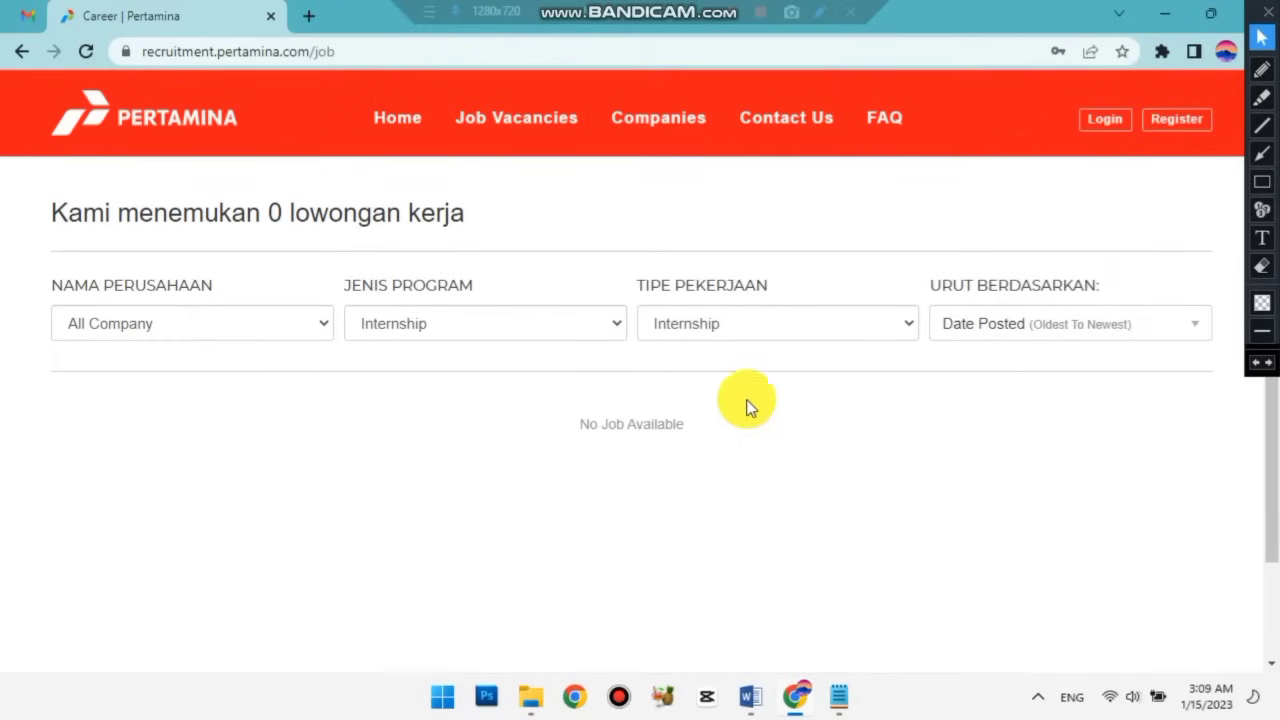
click(284, 330)
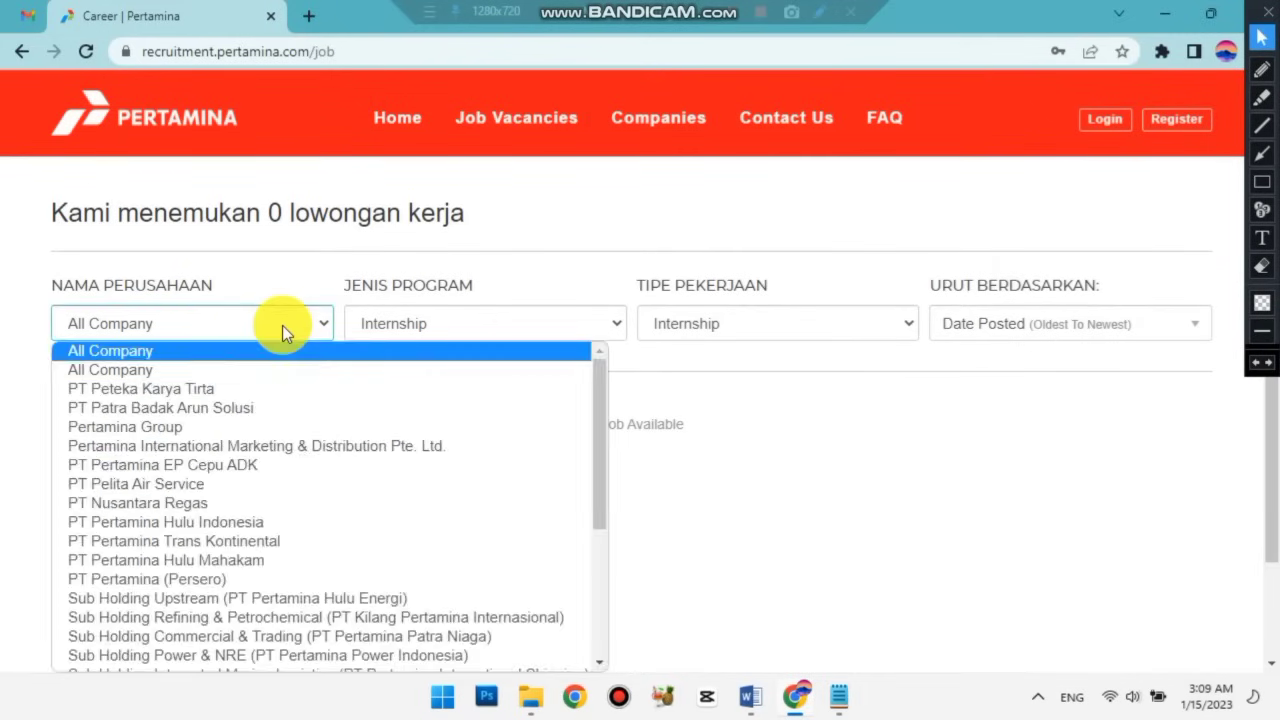
click(289, 331)
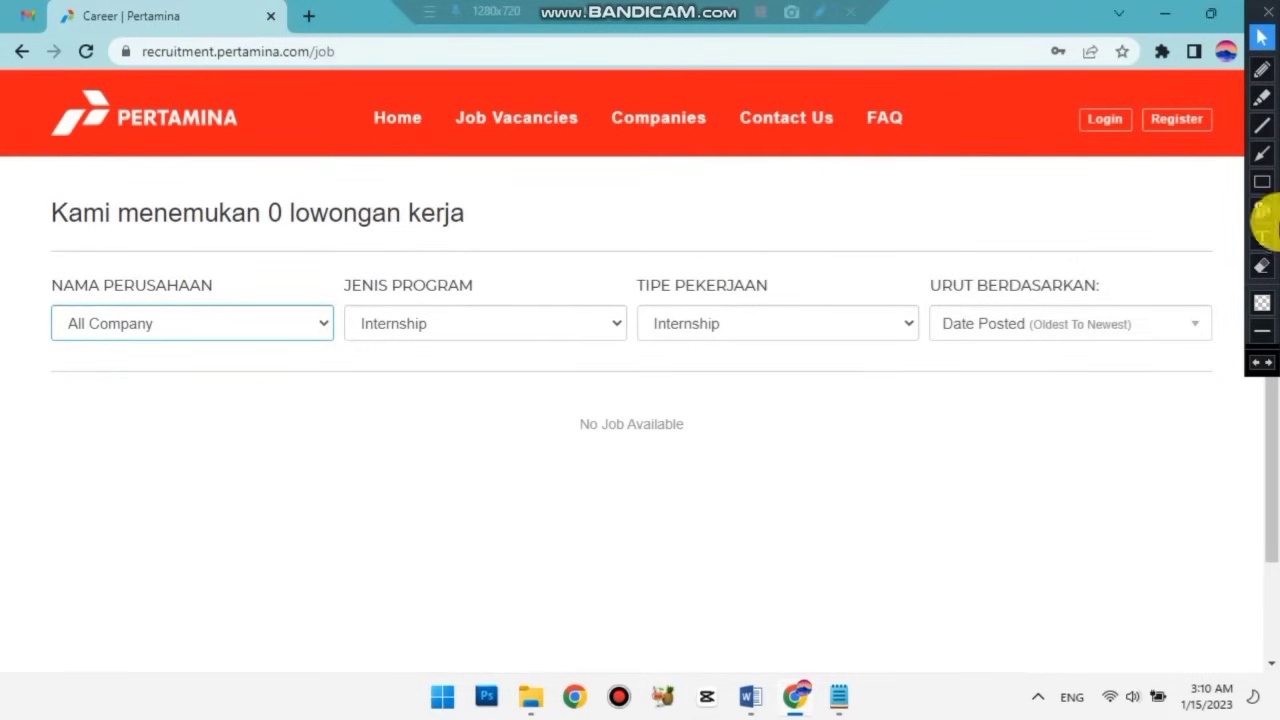
click(1261, 181)
mouse_move(46, 378)
mouse_down()
mouse_move(1174, 546)
mouse_move(1210, 658)
mouse_up()
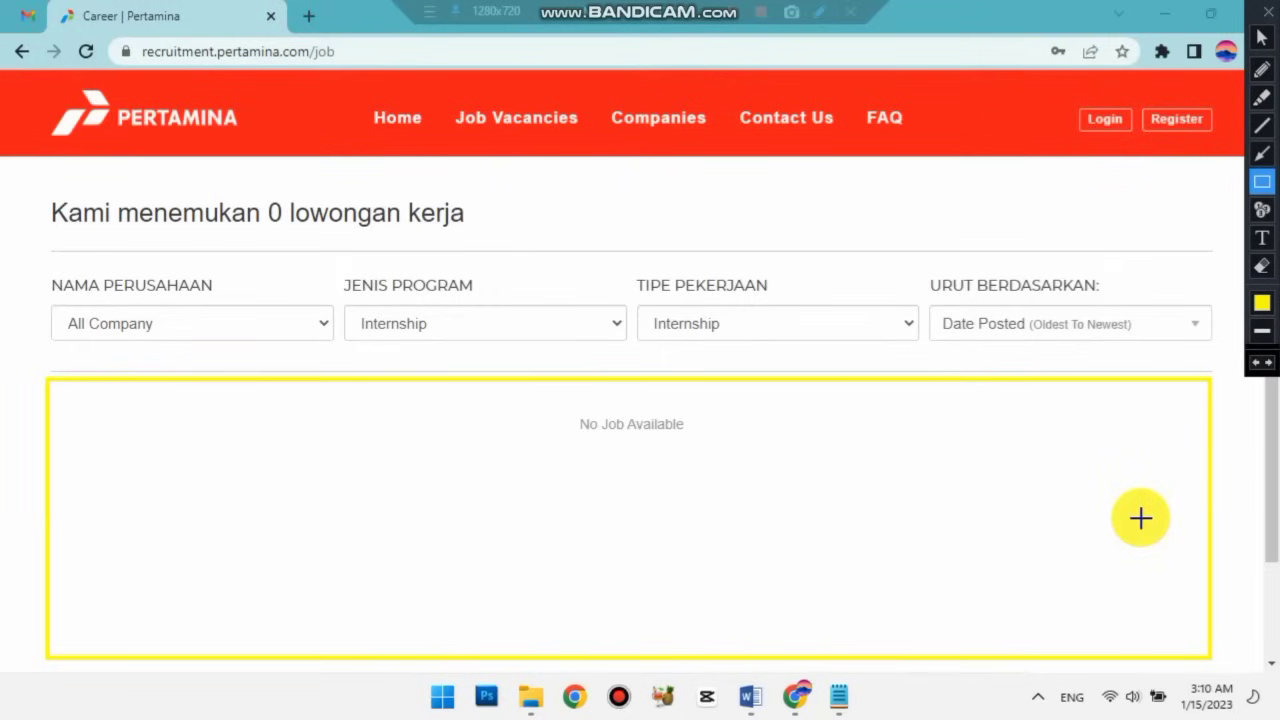
click(1263, 40)
click(1262, 364)
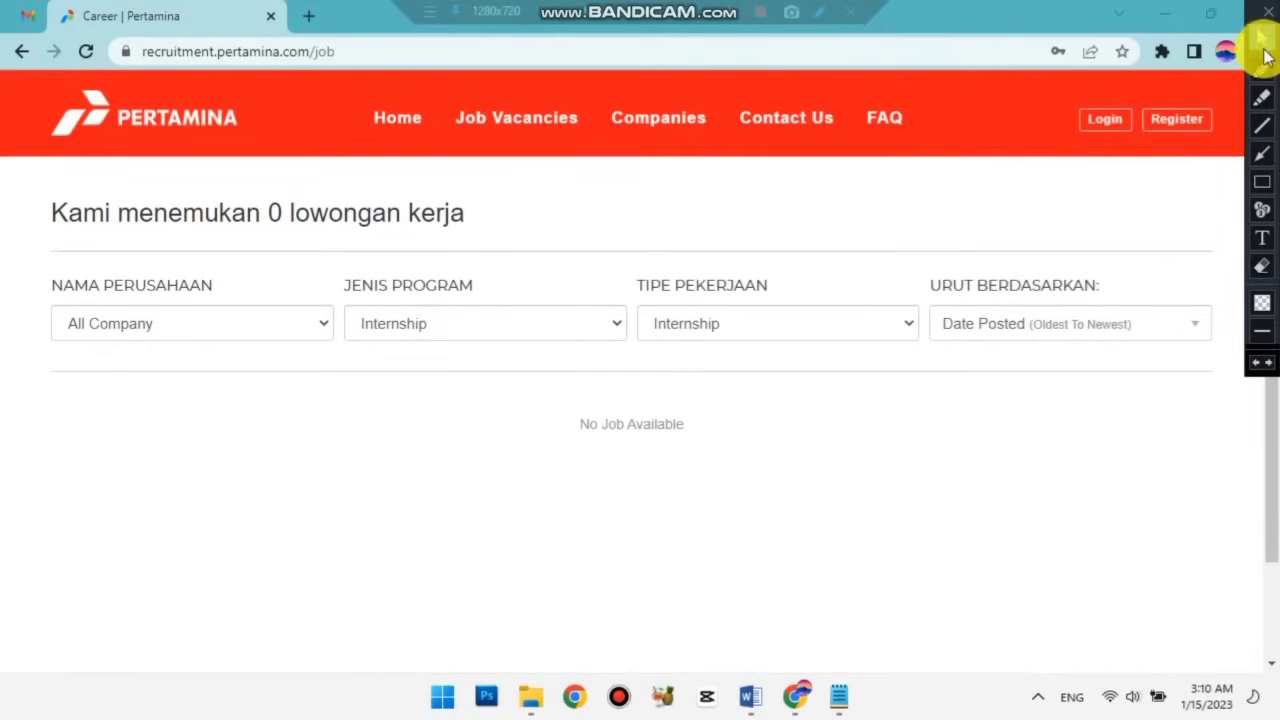
Open the Daftar Akun form and enter the applicant's full name and KTP number.
click(1180, 124)
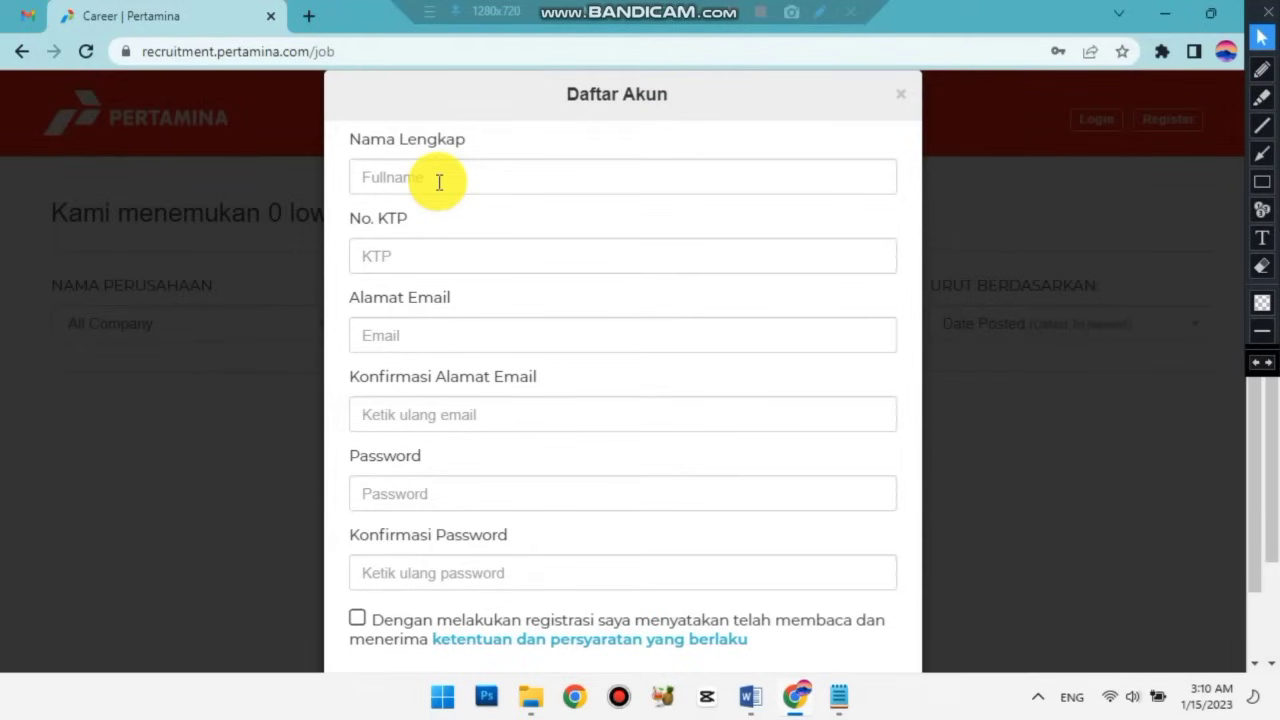
click(438, 181)
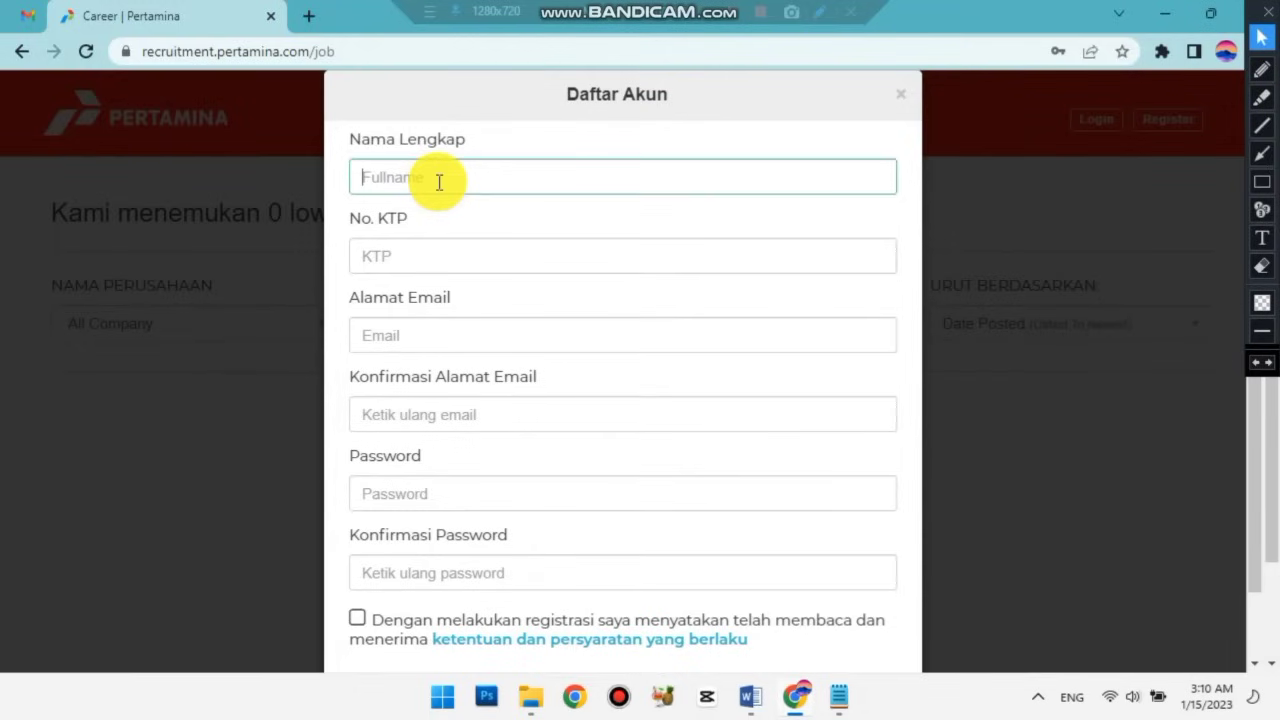
click(417, 254)
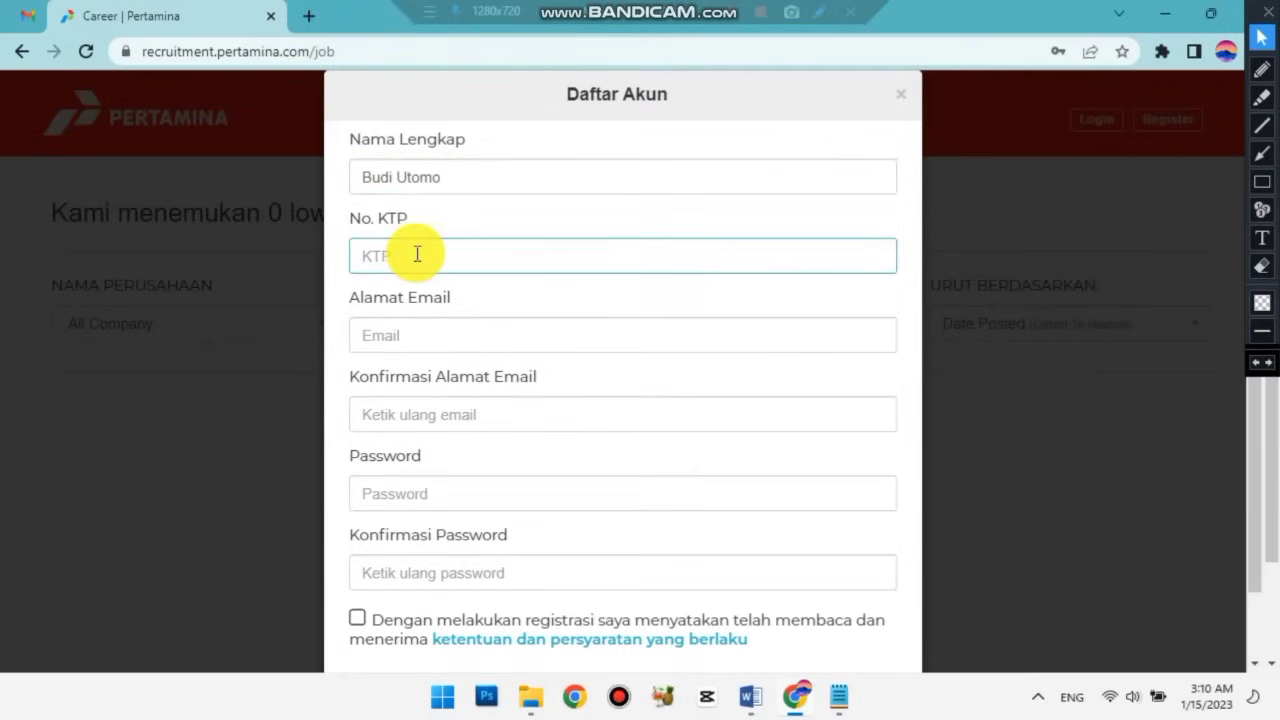
Fill in the applicant's e-mail address and type it again as the confirmation.
click(419, 328)
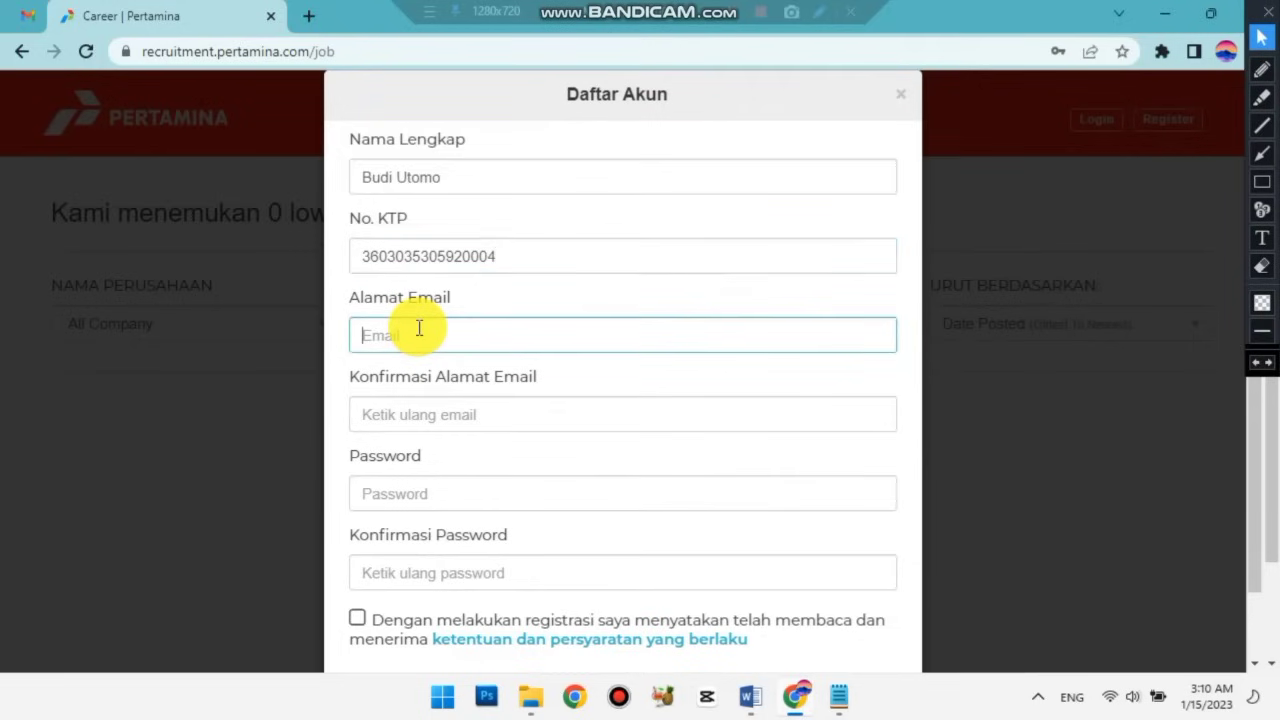
click(429, 414)
drag(586, 335, 352, 320)
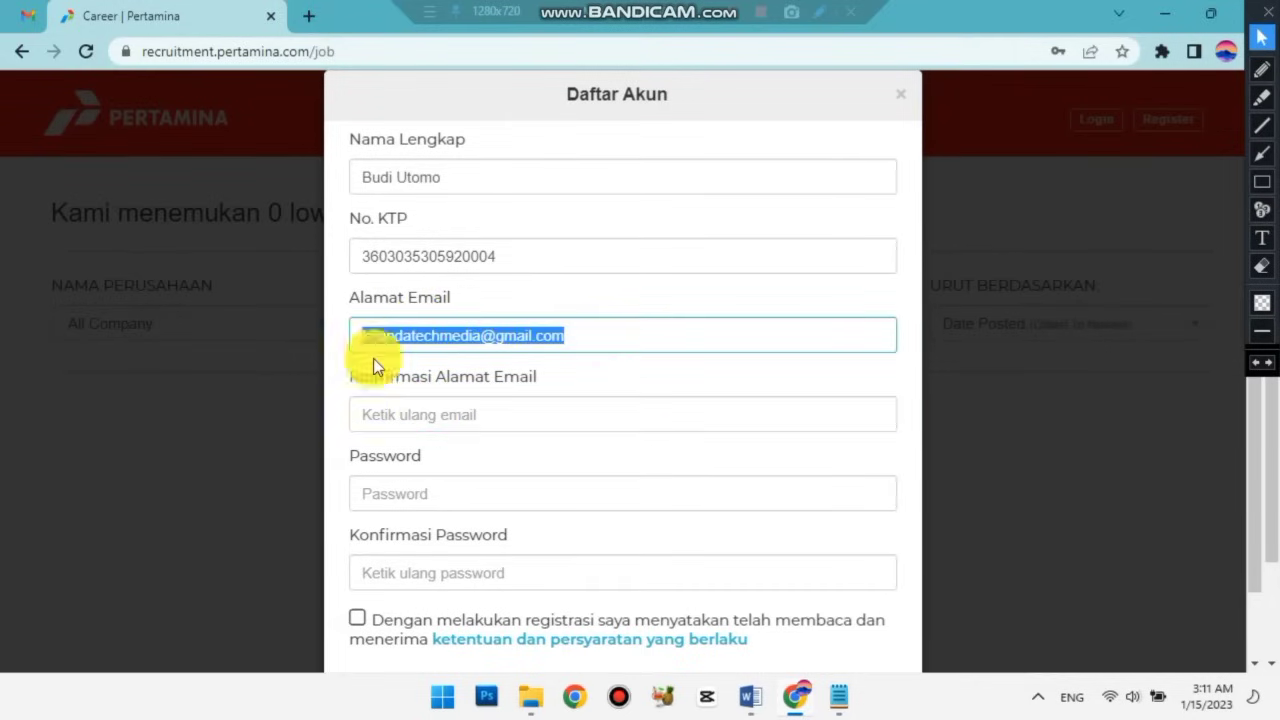
click(469, 422)
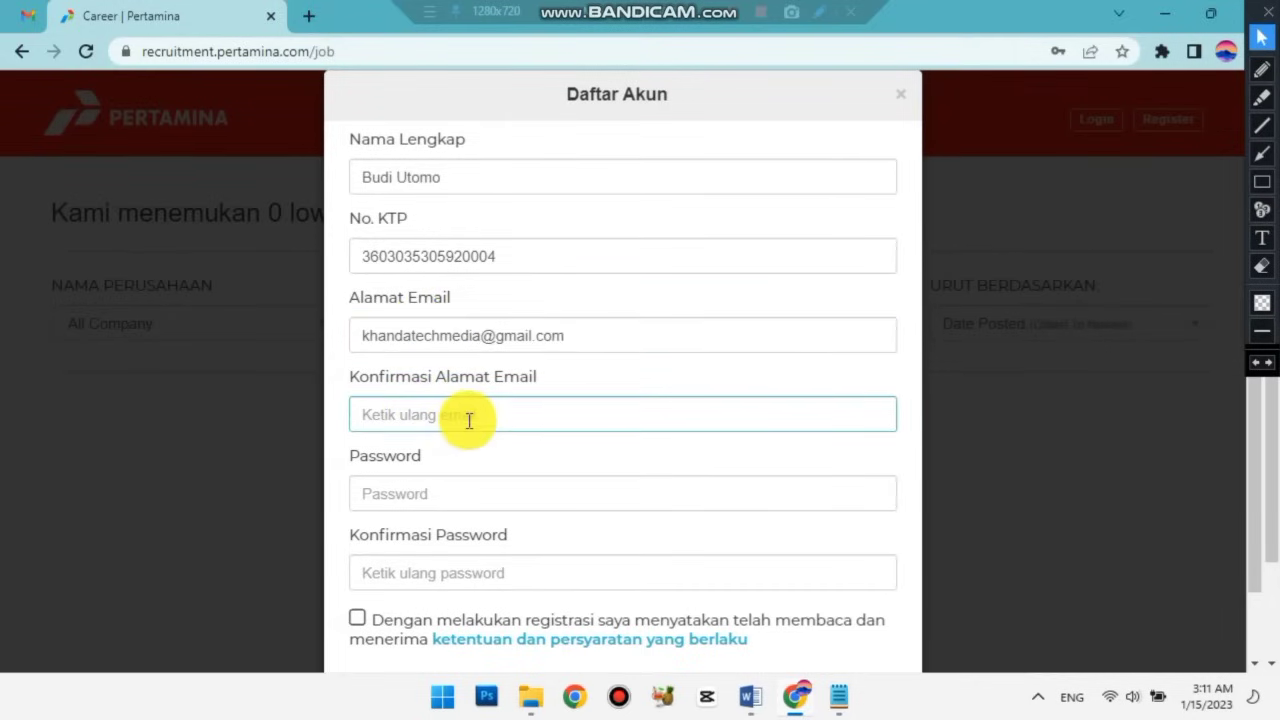
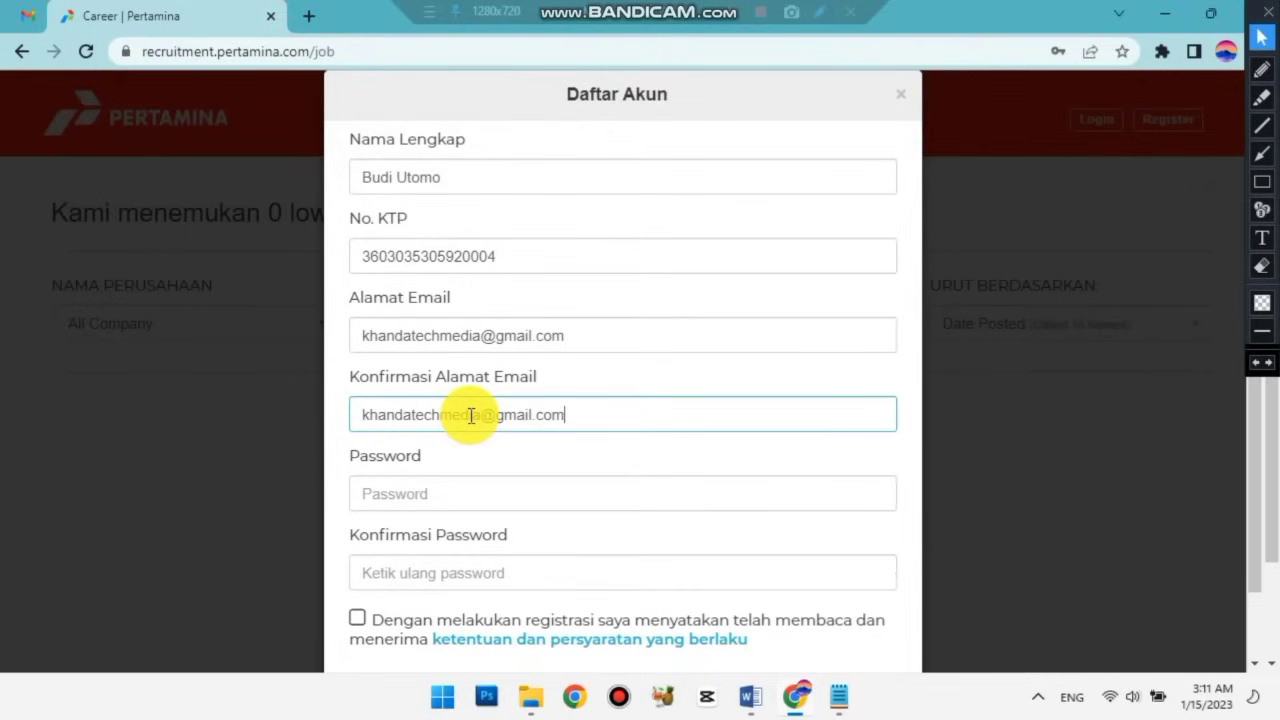
Copy the password from Password sample.txt and paste it into the Password field.
click(838, 690)
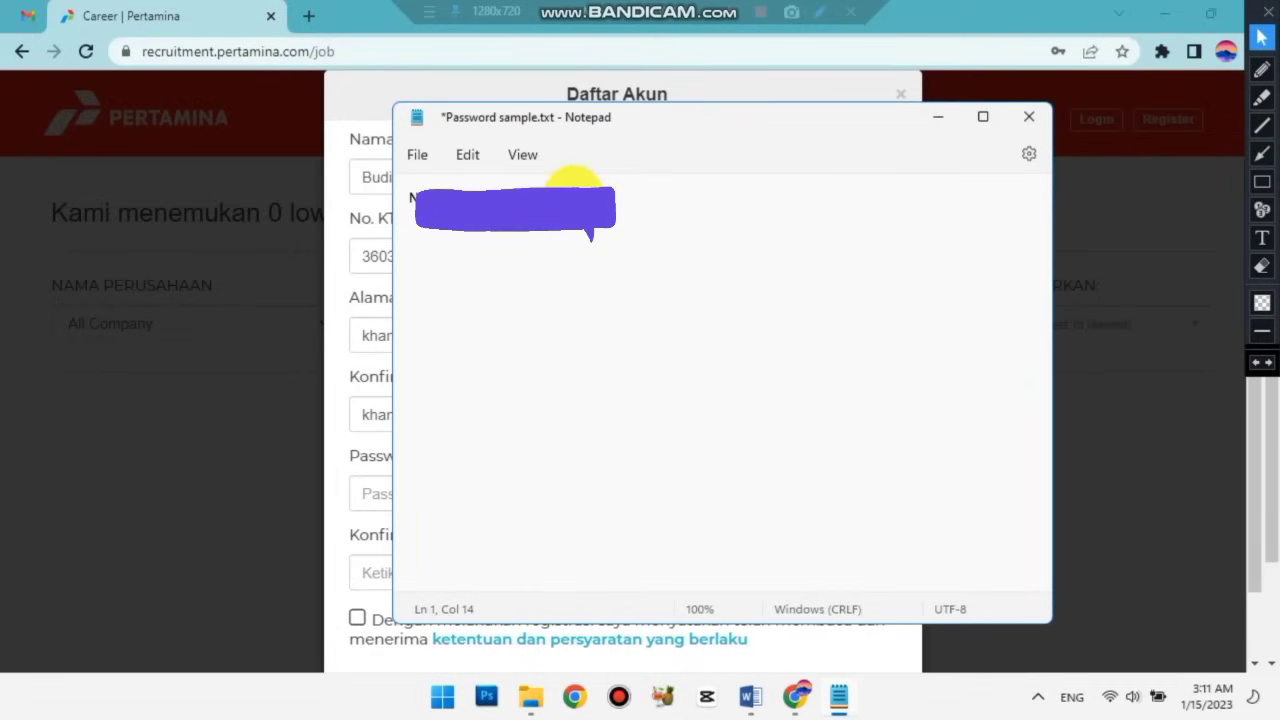
drag(409, 195, 529, 266)
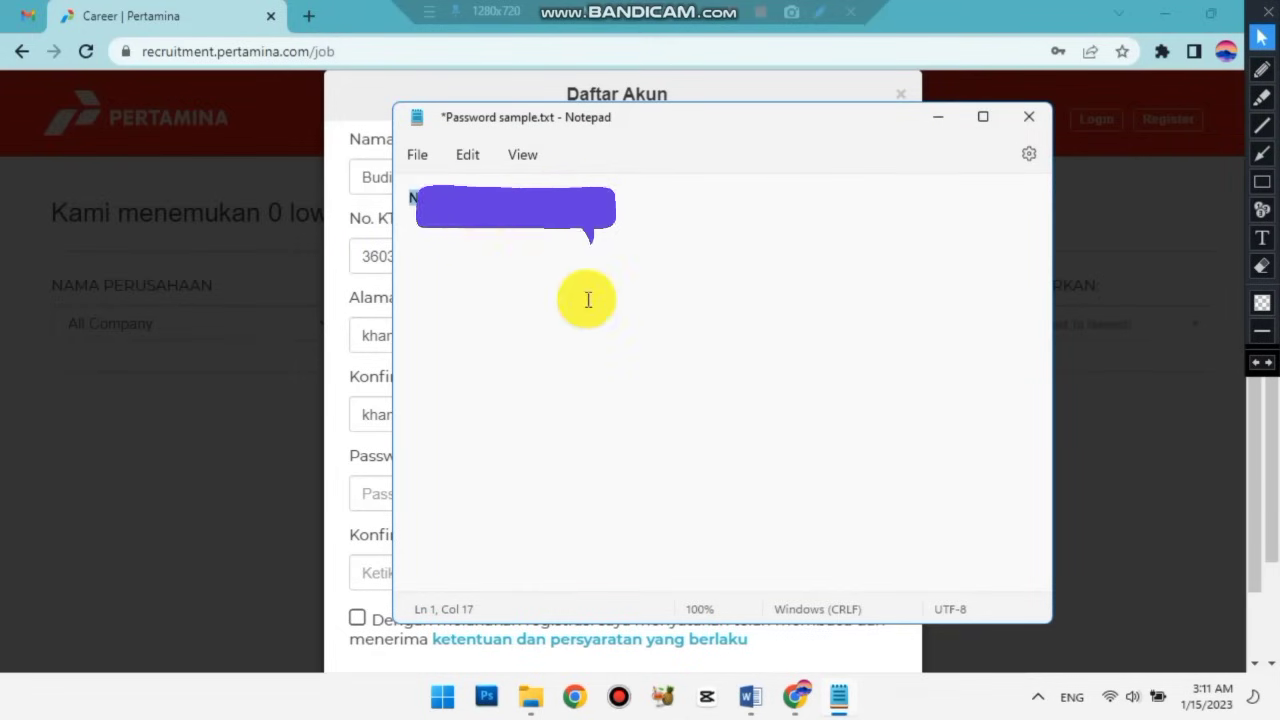
click(938, 116)
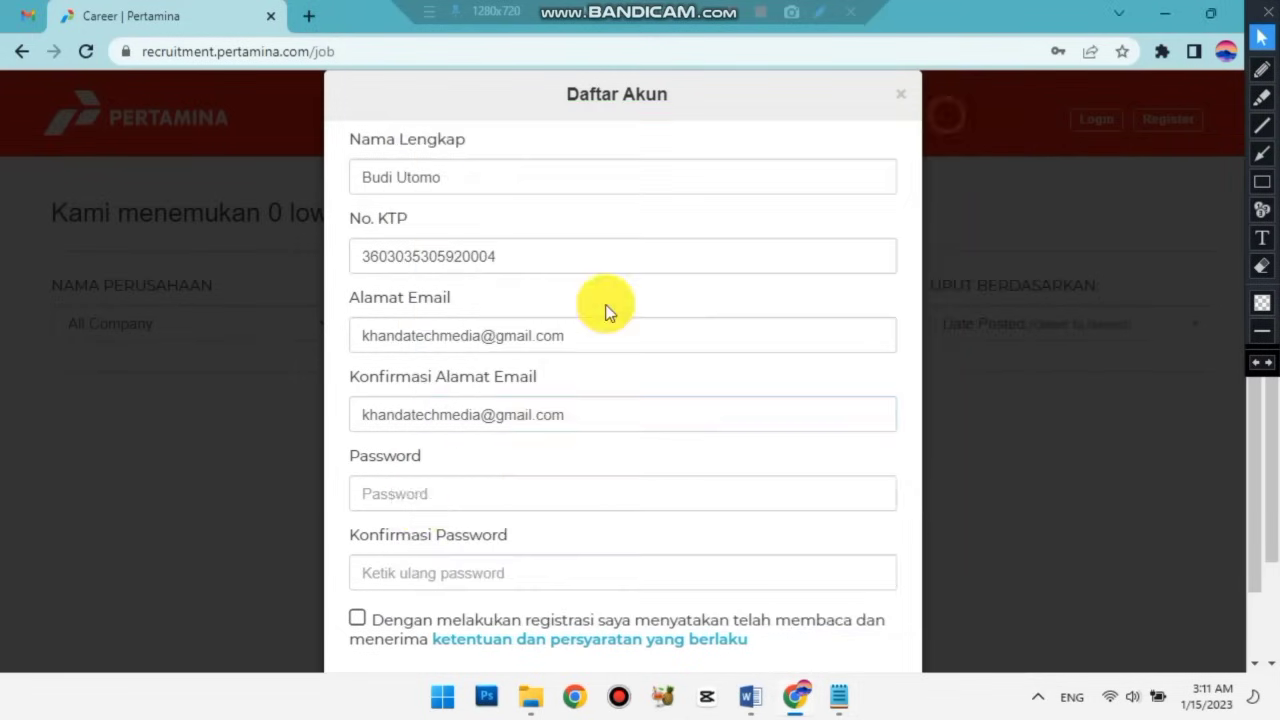
click(433, 500)
key(ctrl+v)
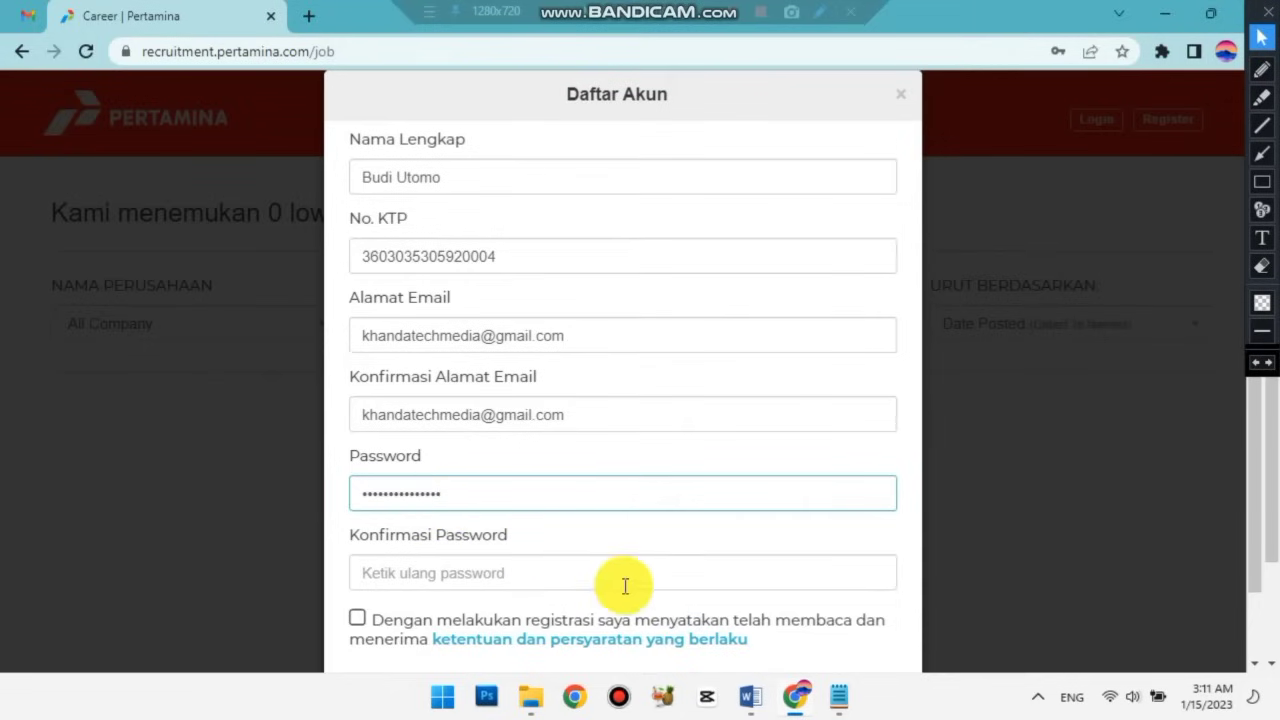
click(481, 574)
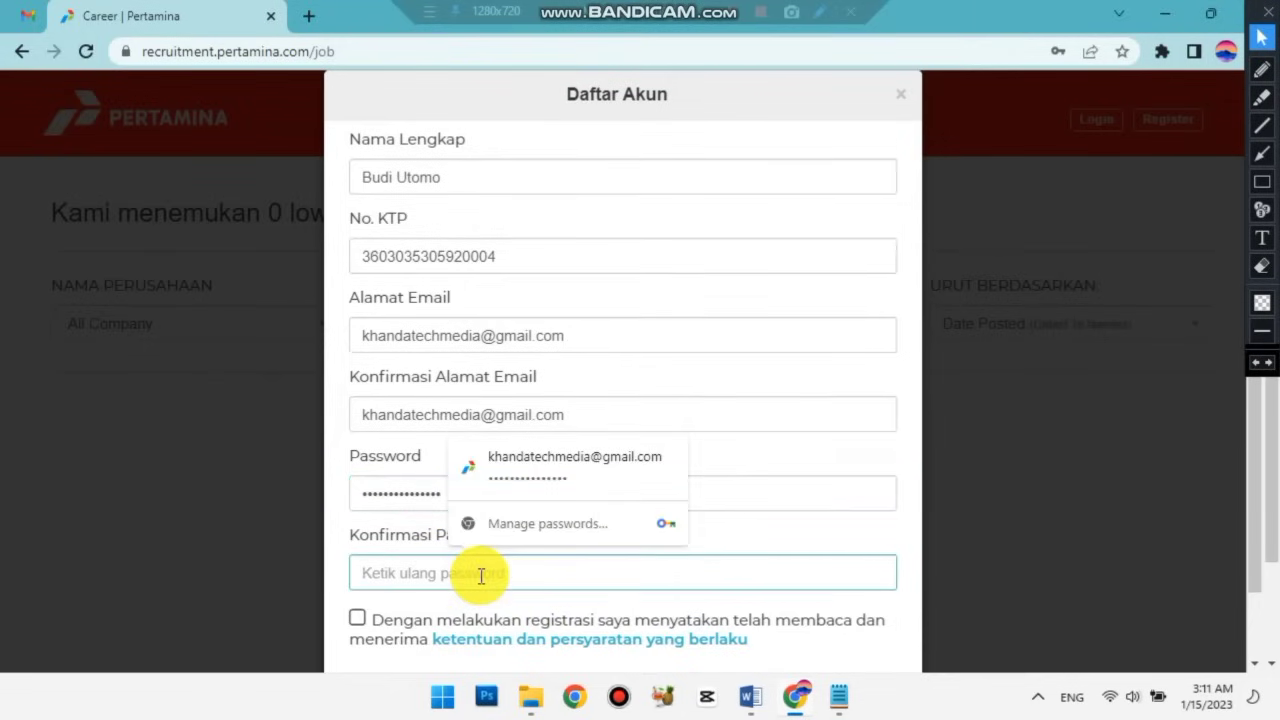
key(ctrl+v)
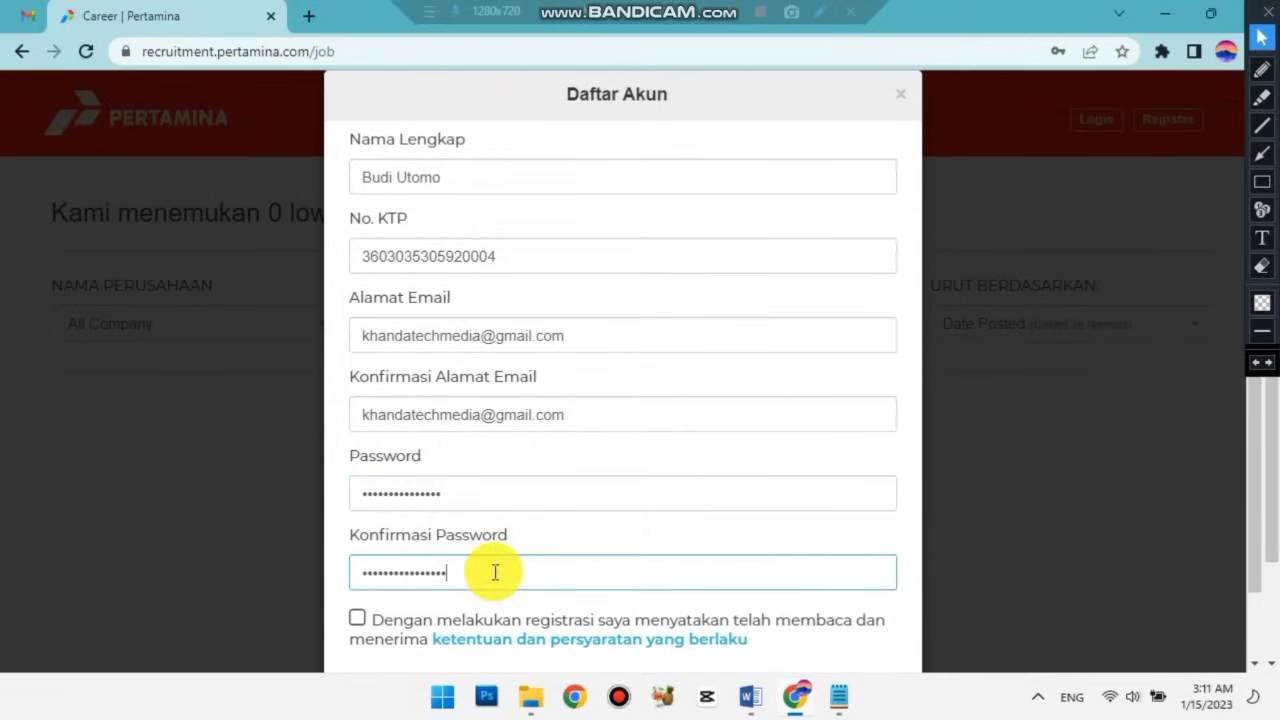
drag(495, 572, 363, 572)
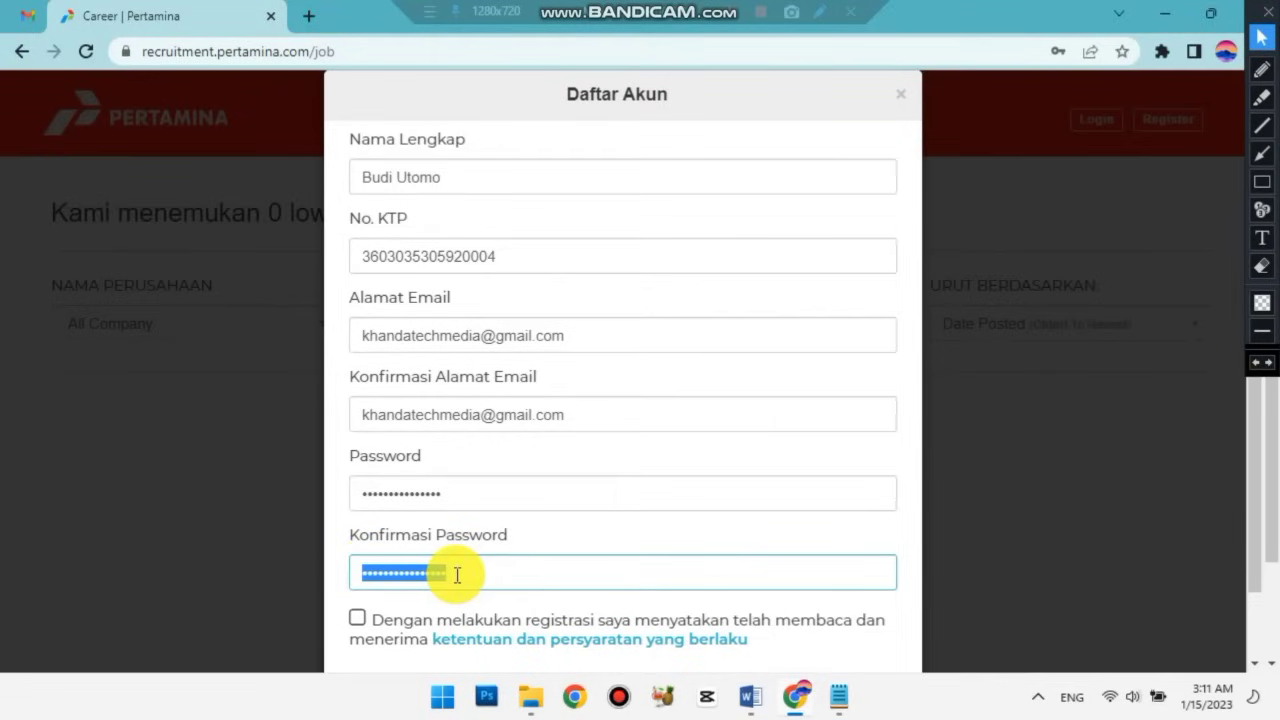
key(BackSpace)
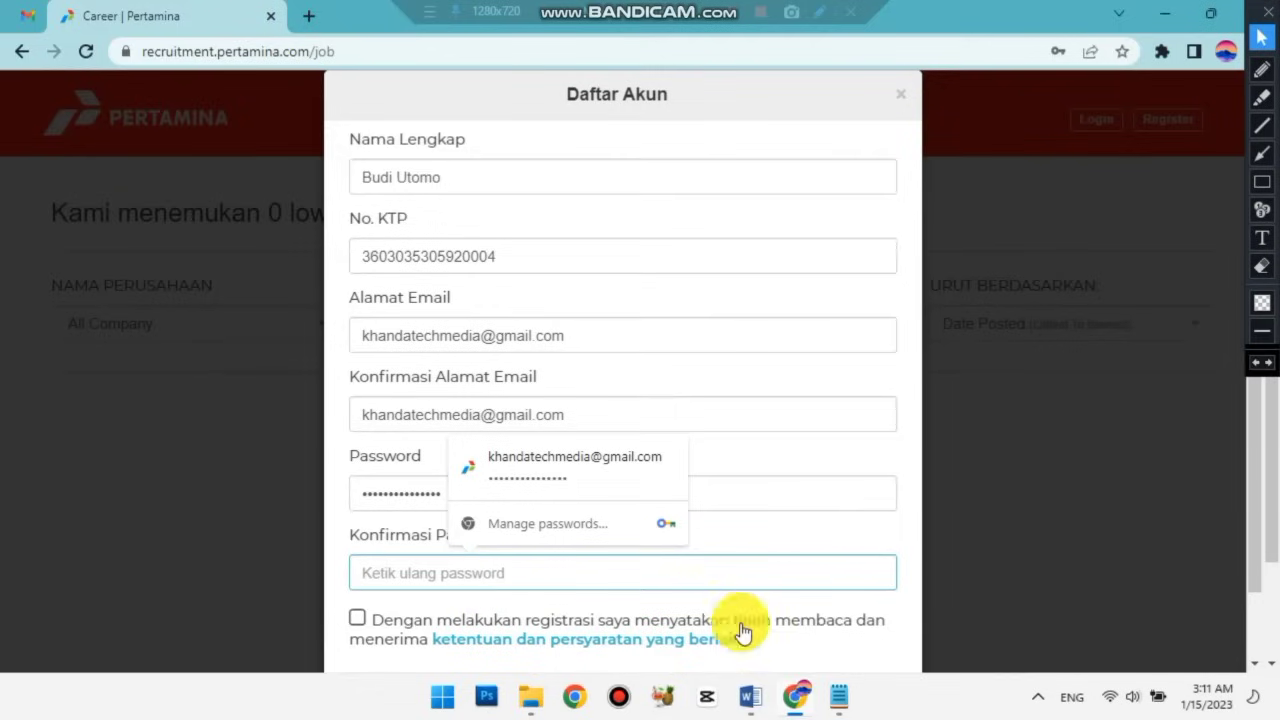
Move the password note aside and type the password into Konfirmasi Password.
click(839, 697)
drag(700, 131, 889, 145)
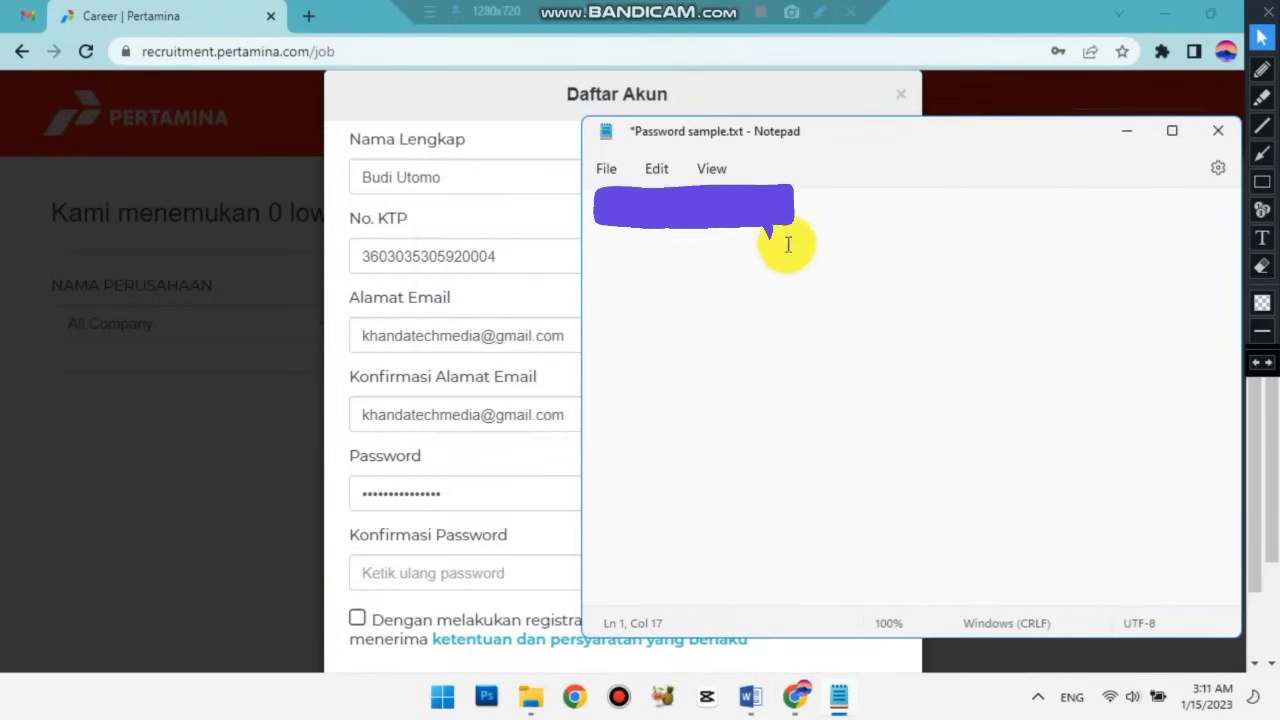
click(399, 573)
text(***)
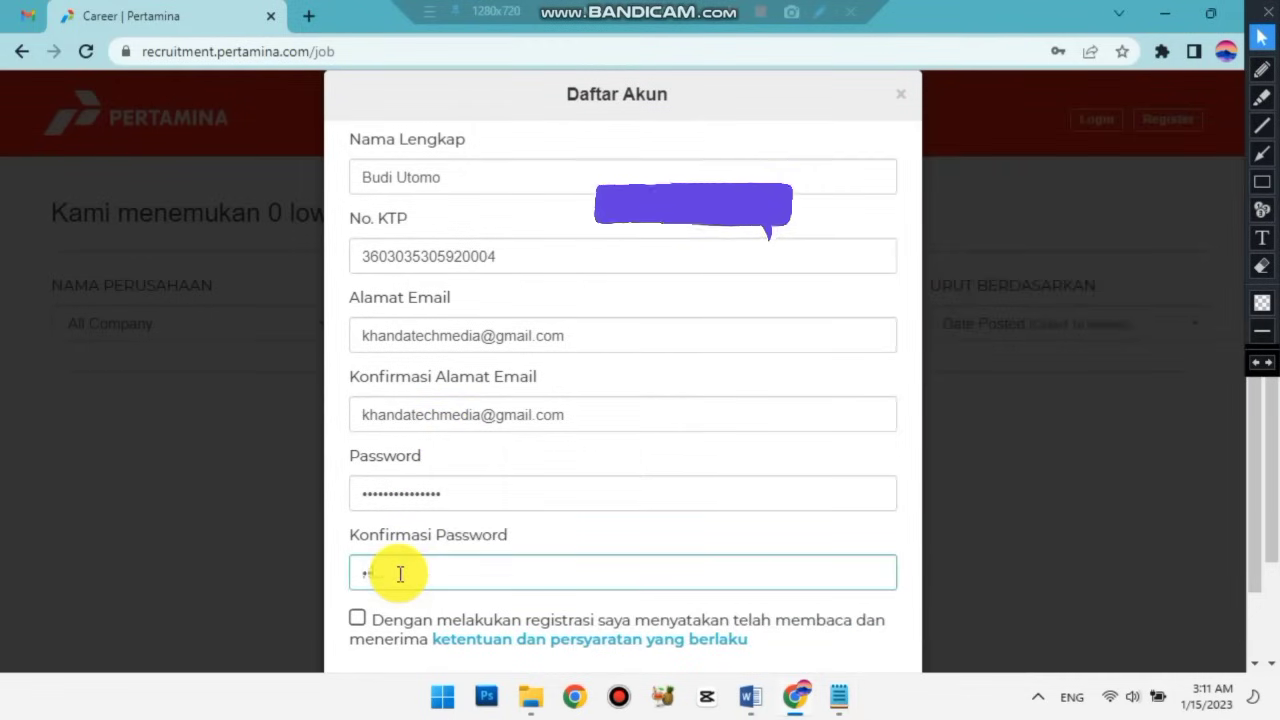
click(838, 697)
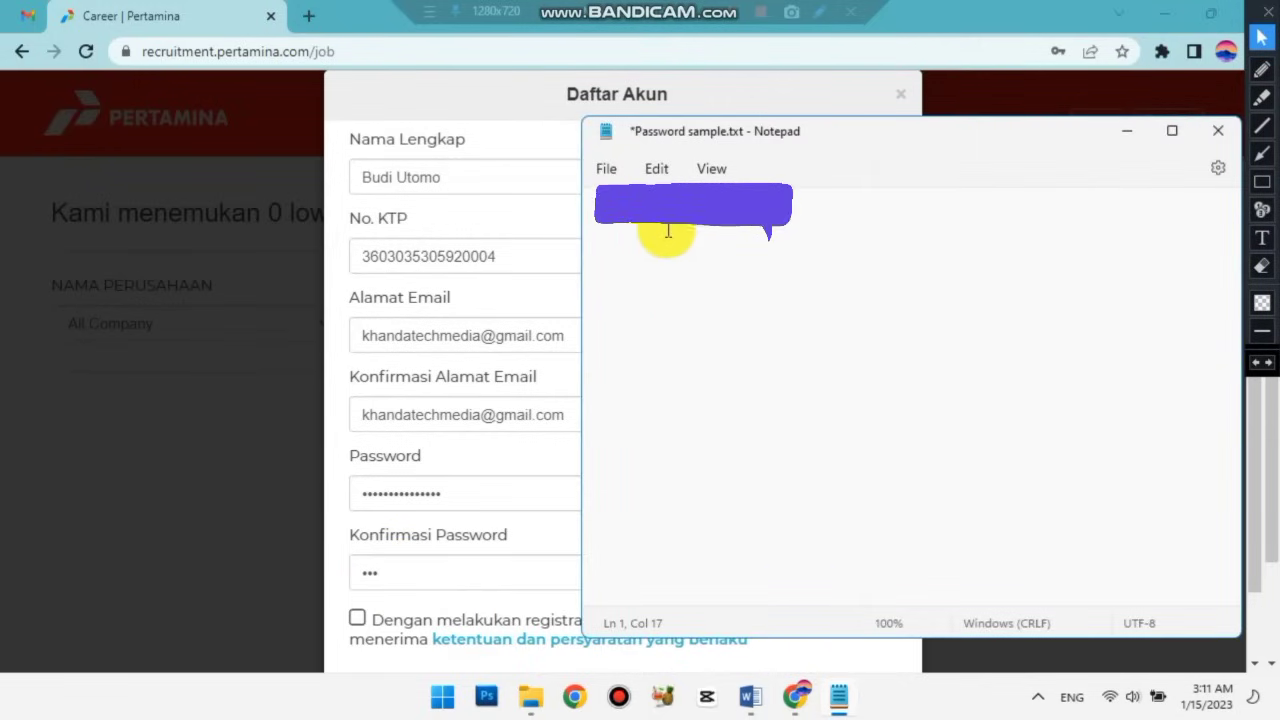
click(404, 571)
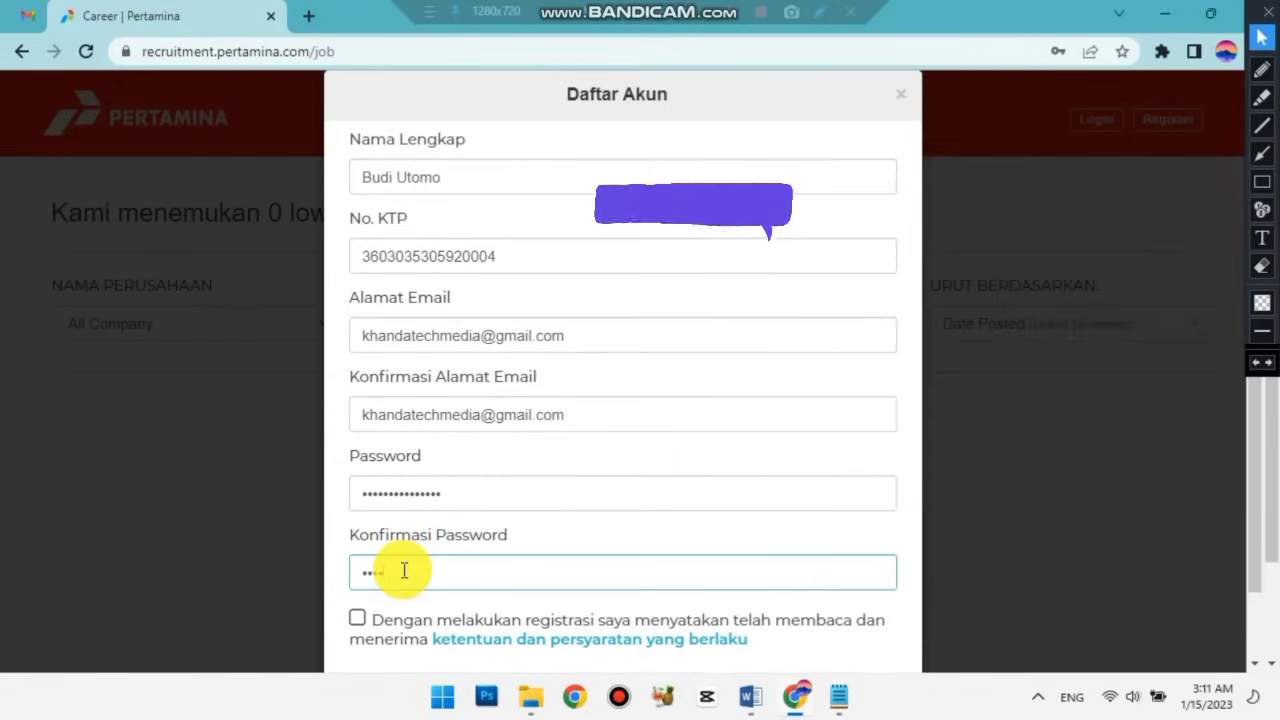
Compare the Konfirmasi Password entry against the note repeatedly, then return to the form.
click(838, 697)
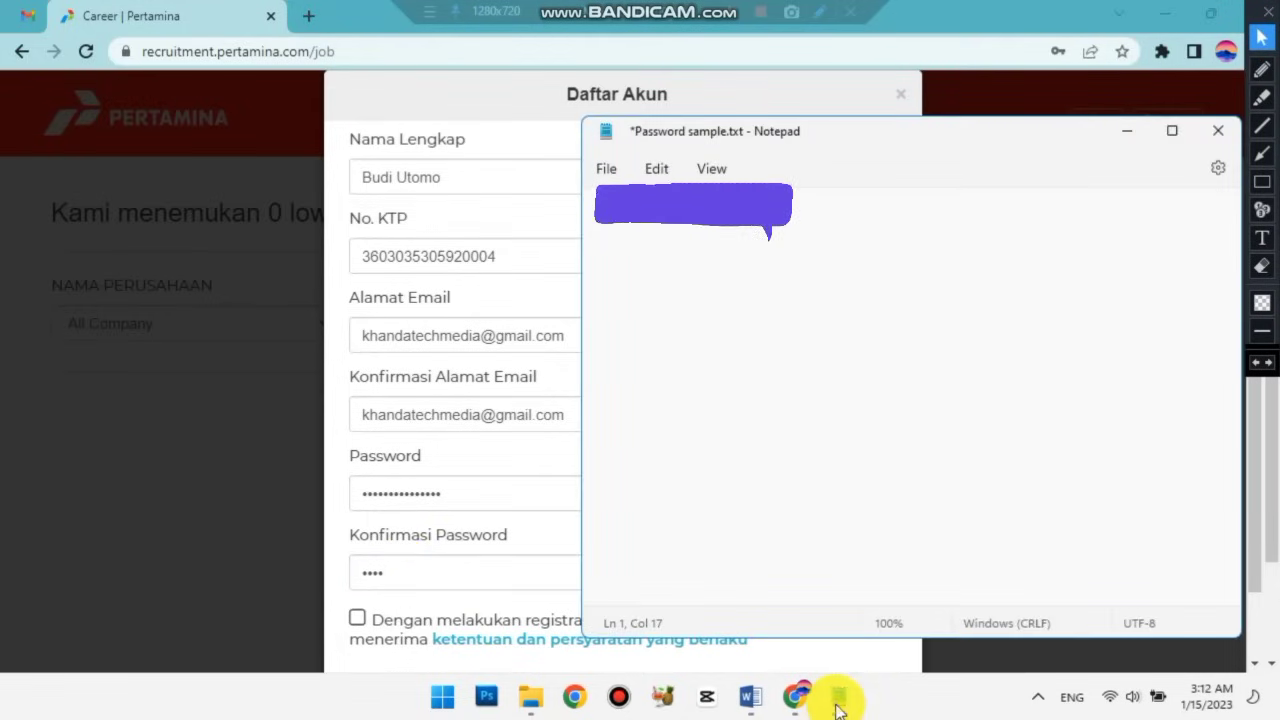
click(428, 581)
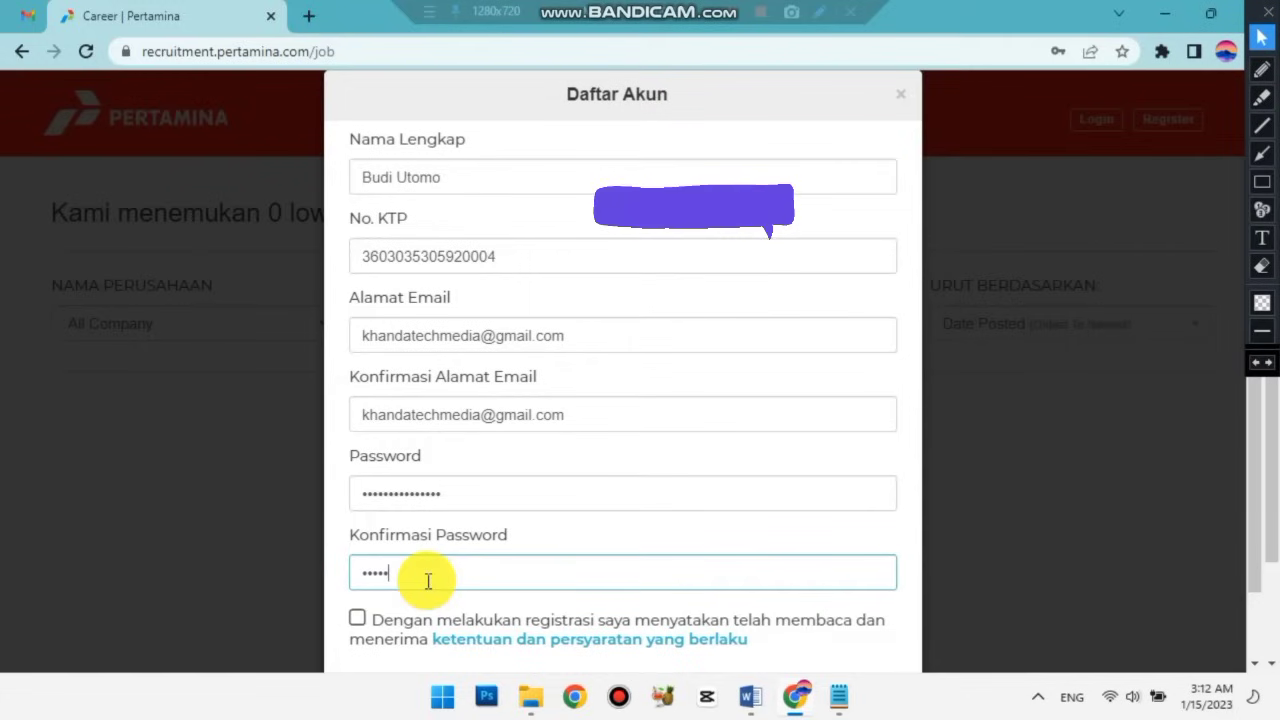
click(838, 697)
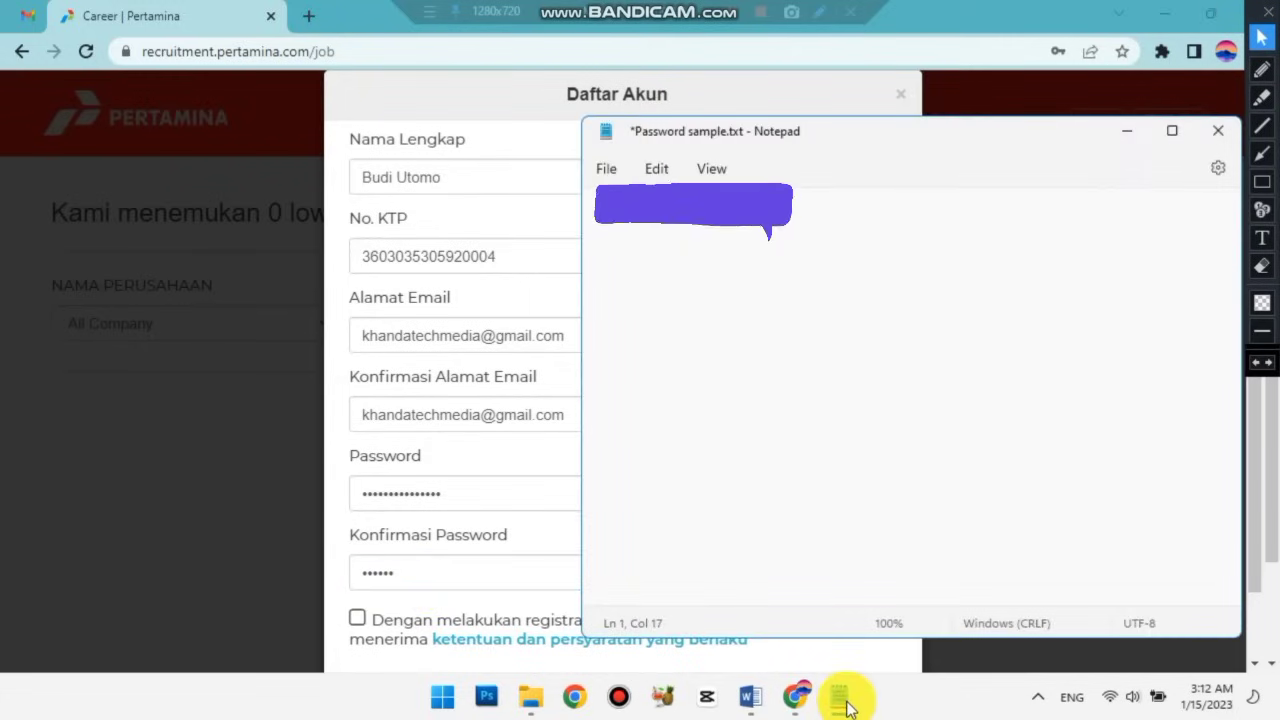
click(843, 702)
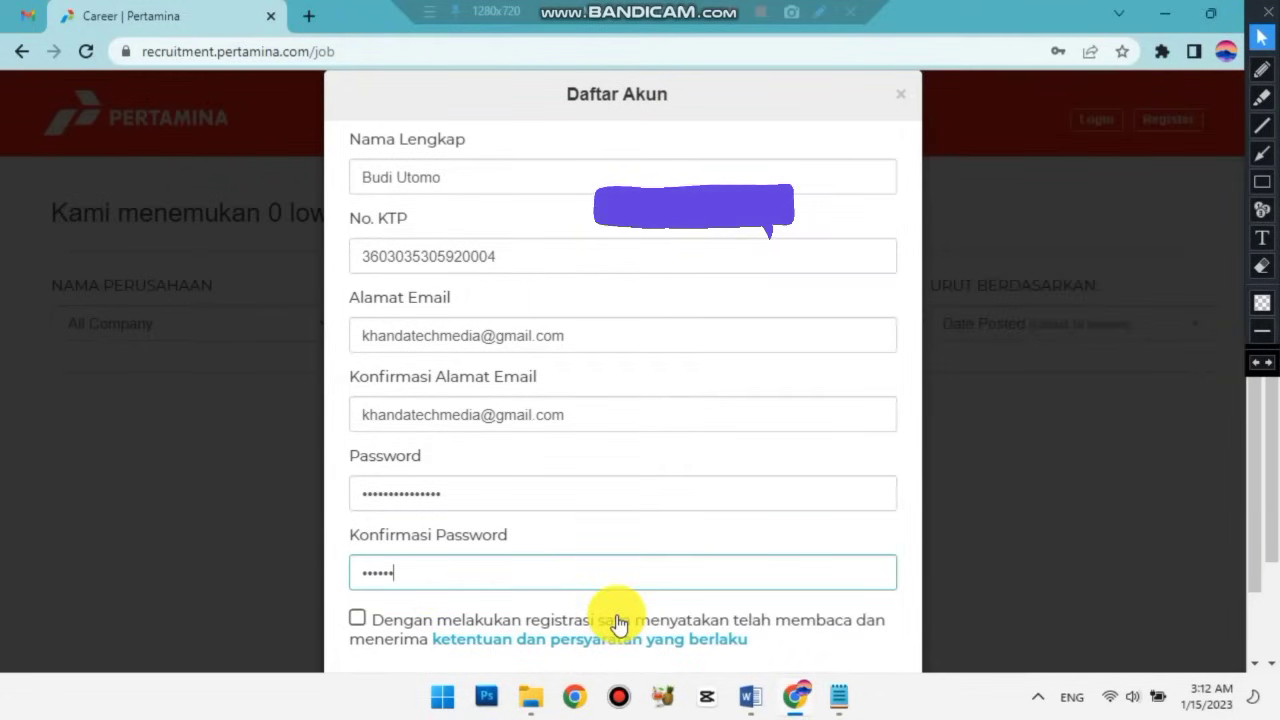
click(838, 697)
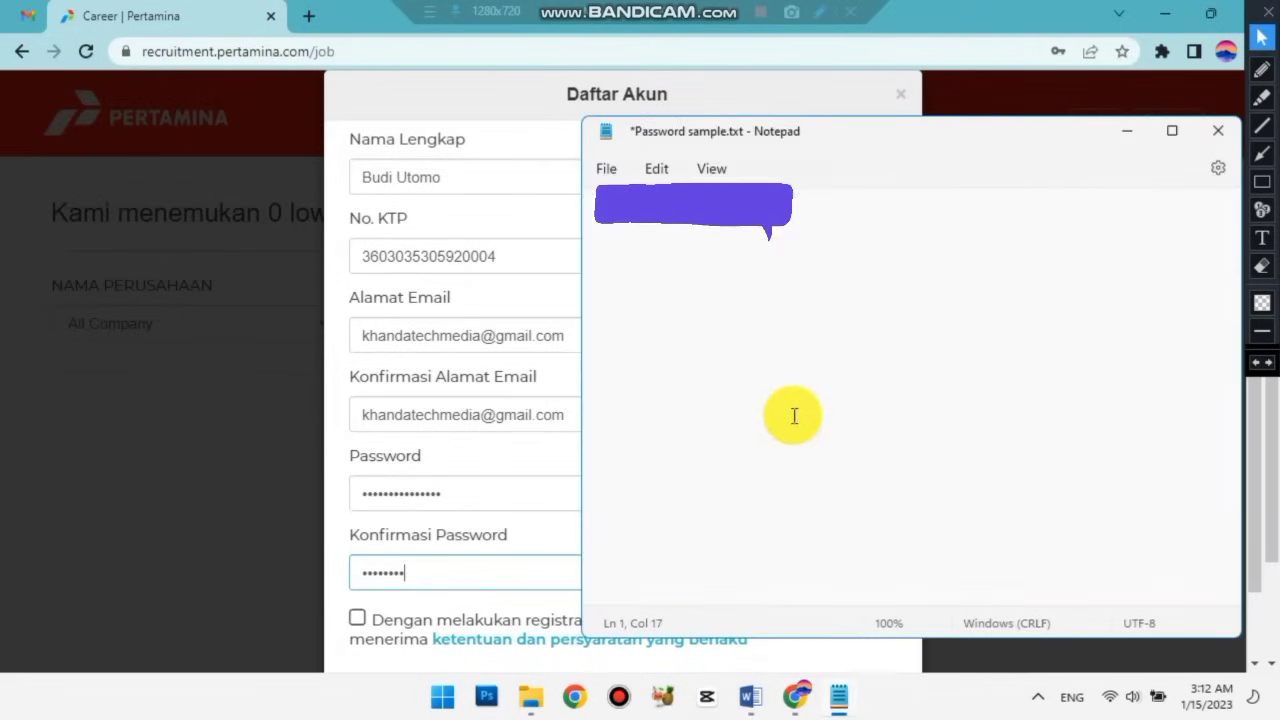
click(435, 575)
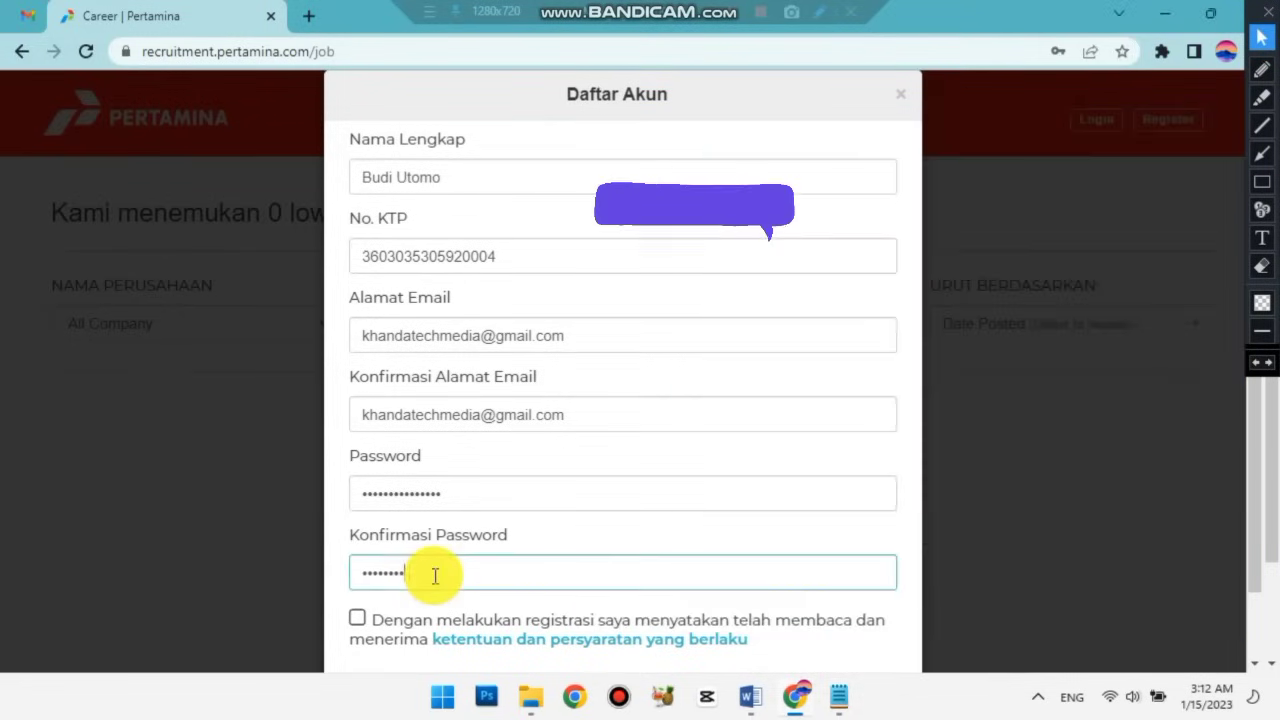
click(838, 697)
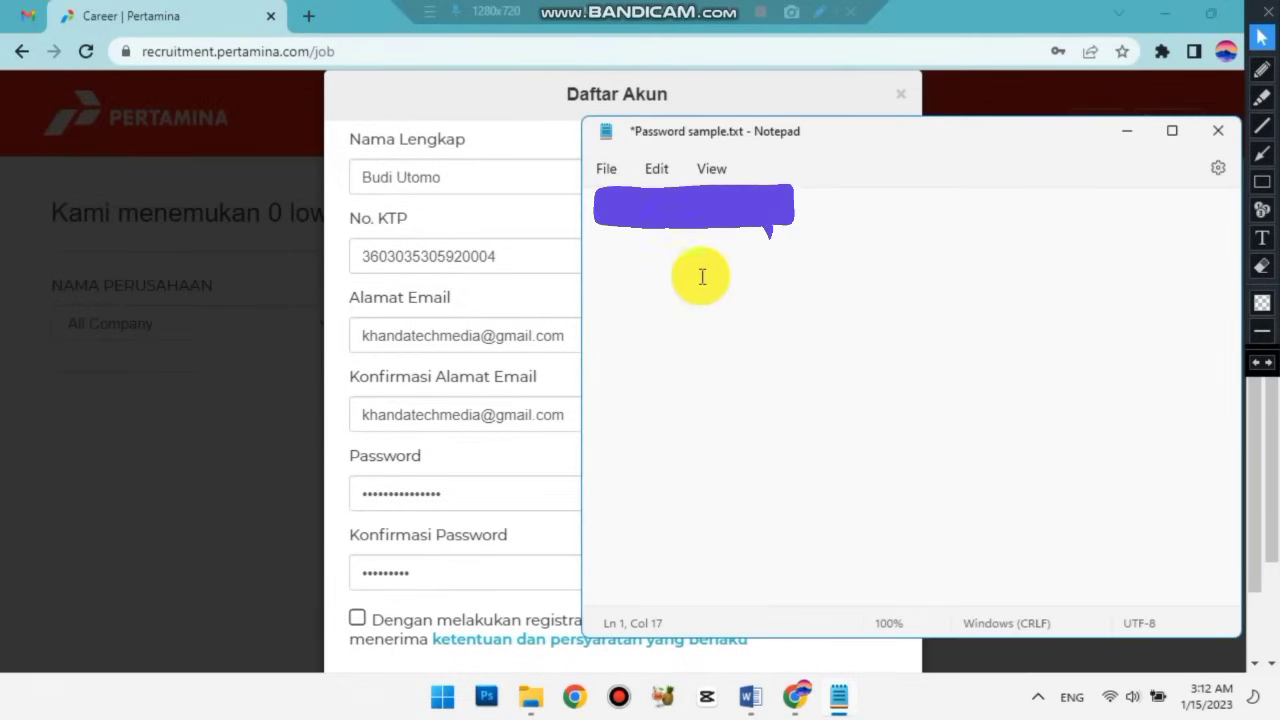
click(442, 573)
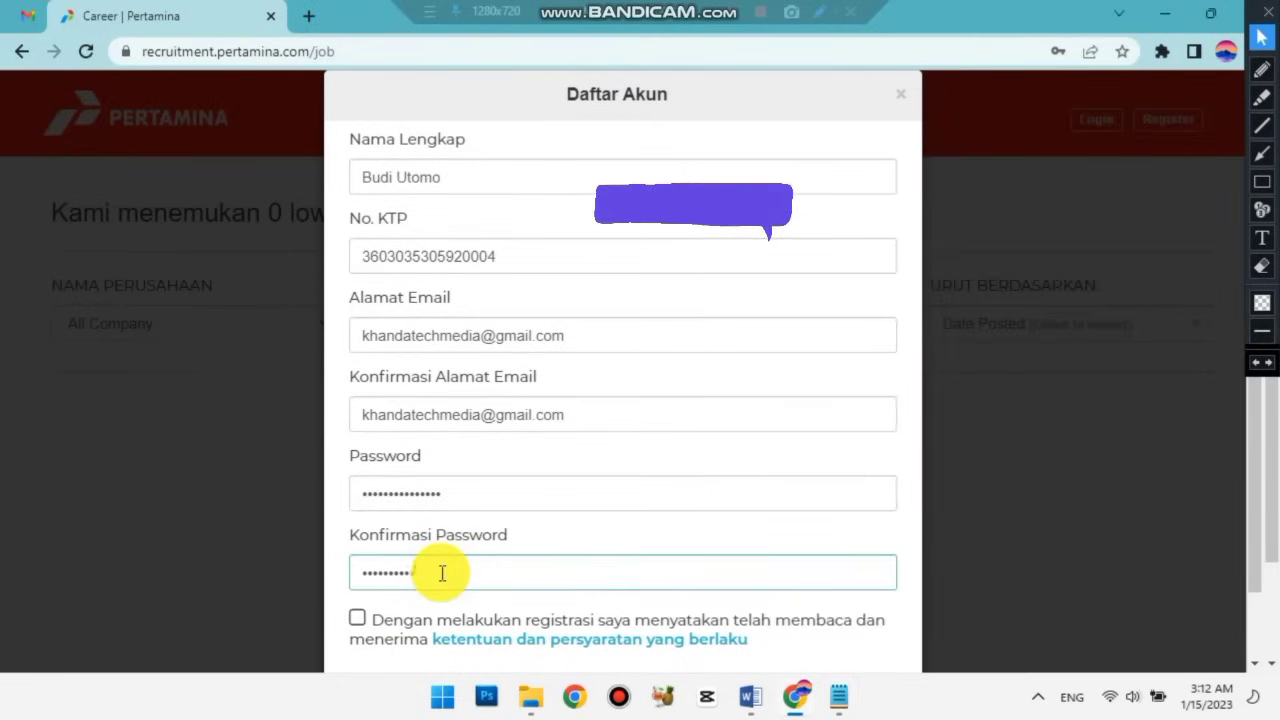
click(840, 697)
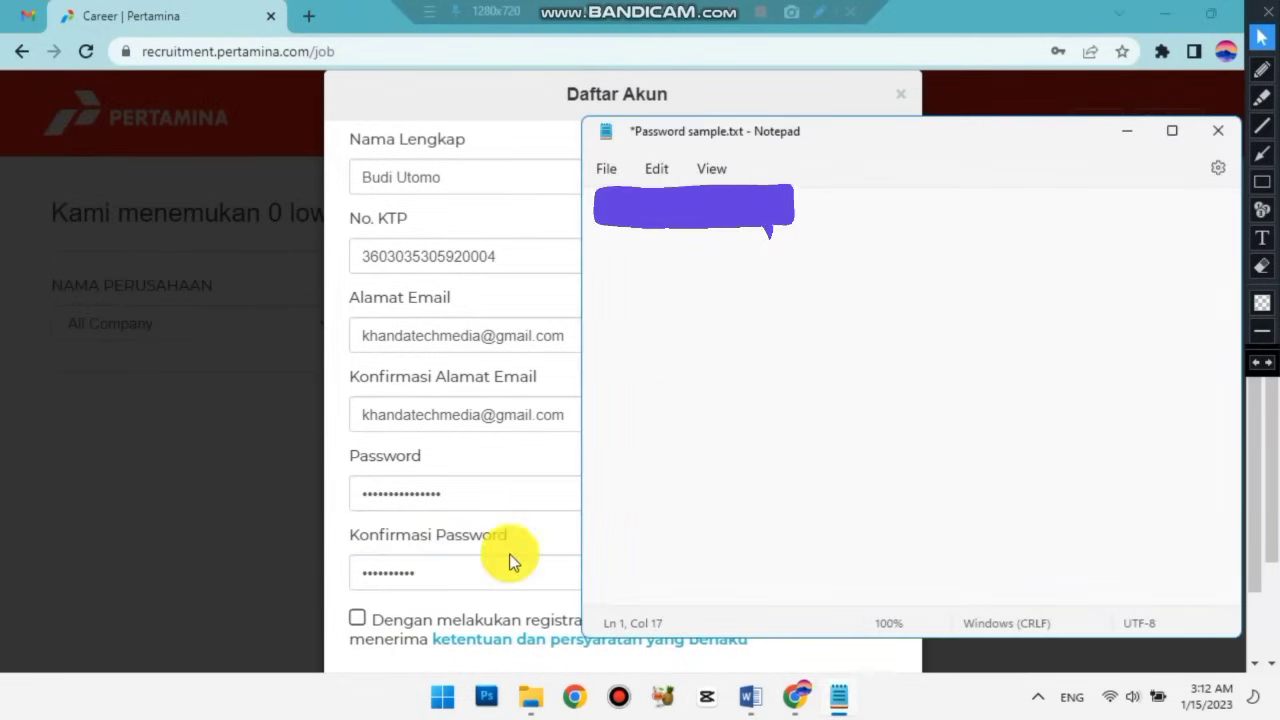
click(450, 572)
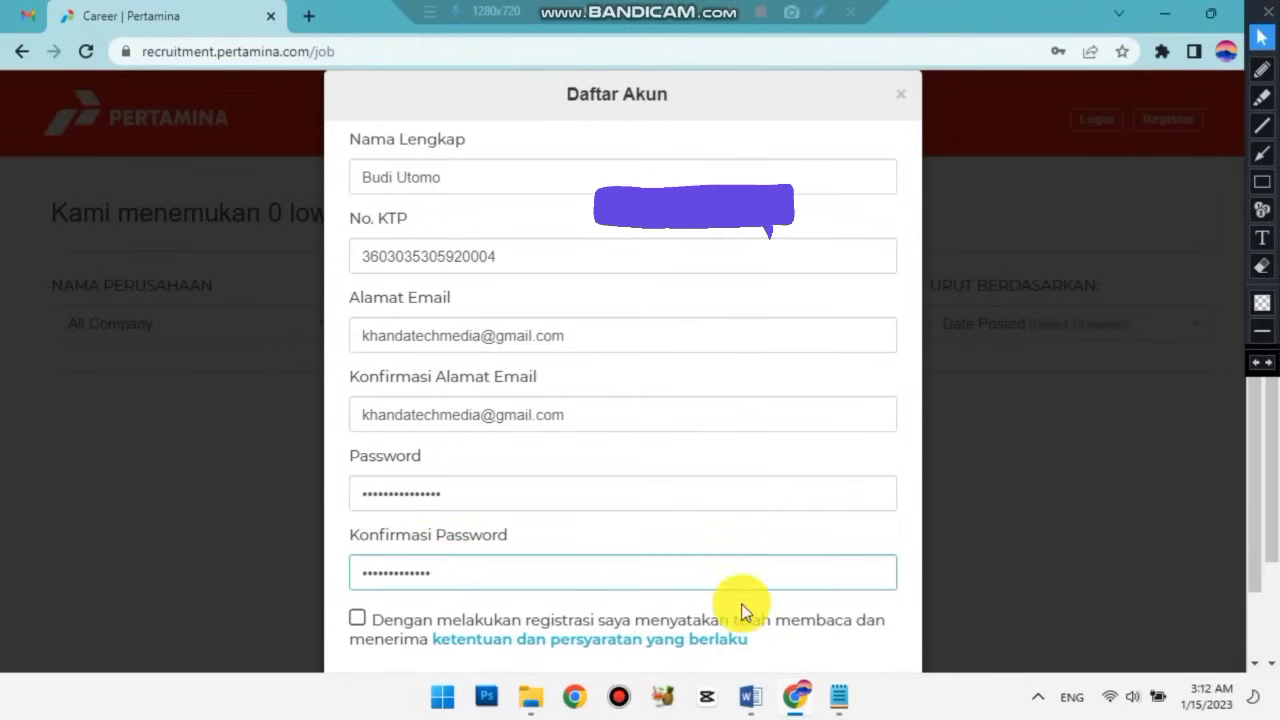
click(840, 697)
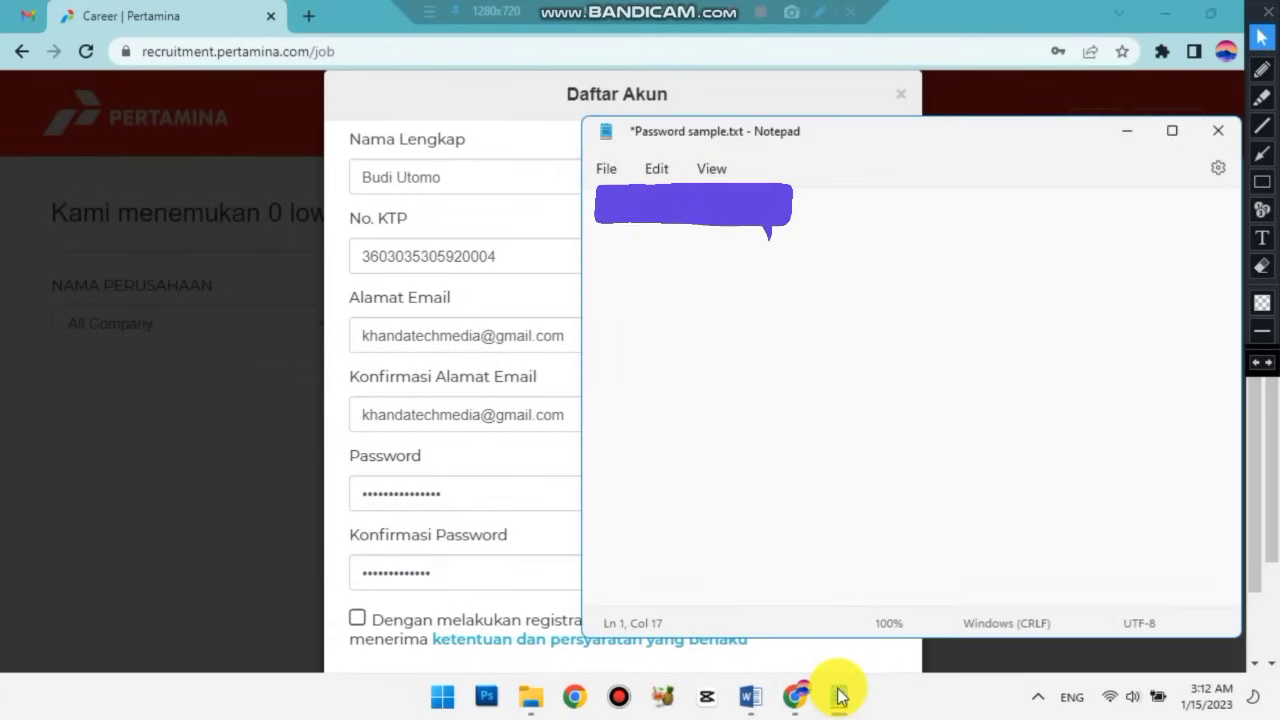
click(840, 697)
scroll(539, 567, down, 1)
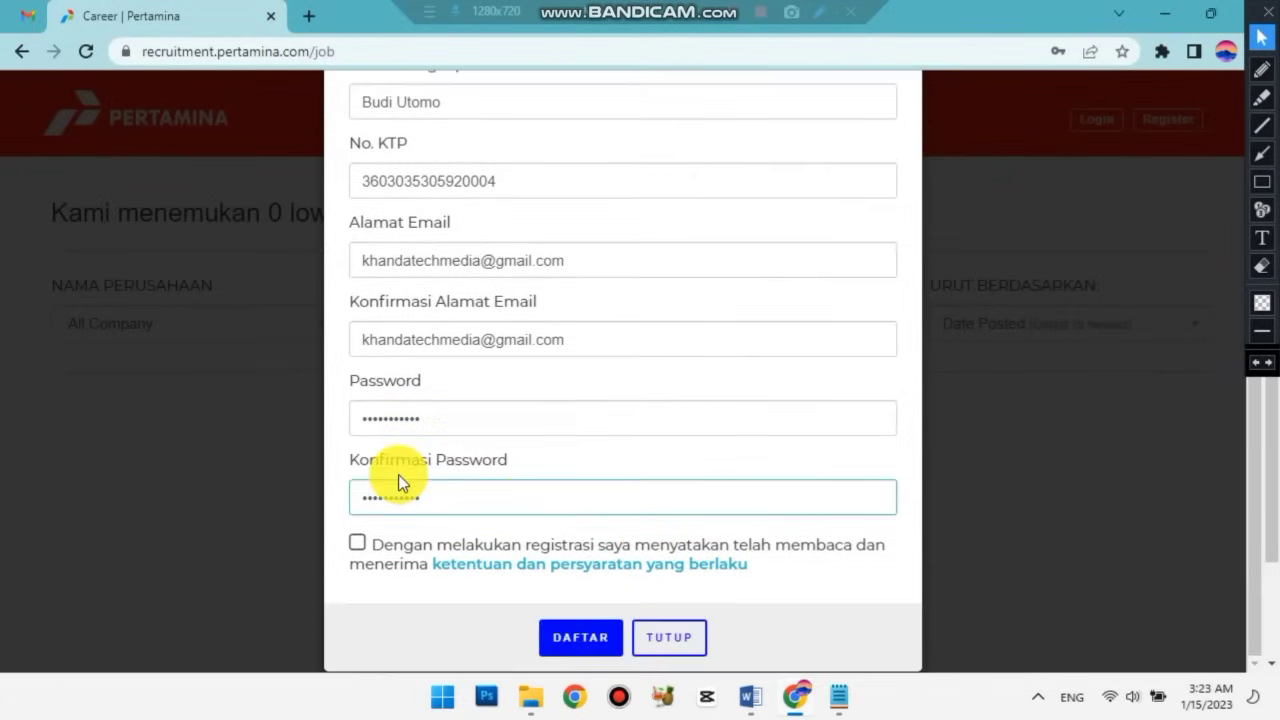
Agree to the terms, submit with DAFTAR, skip saving the password, confirm YA, close notice.
click(357, 544)
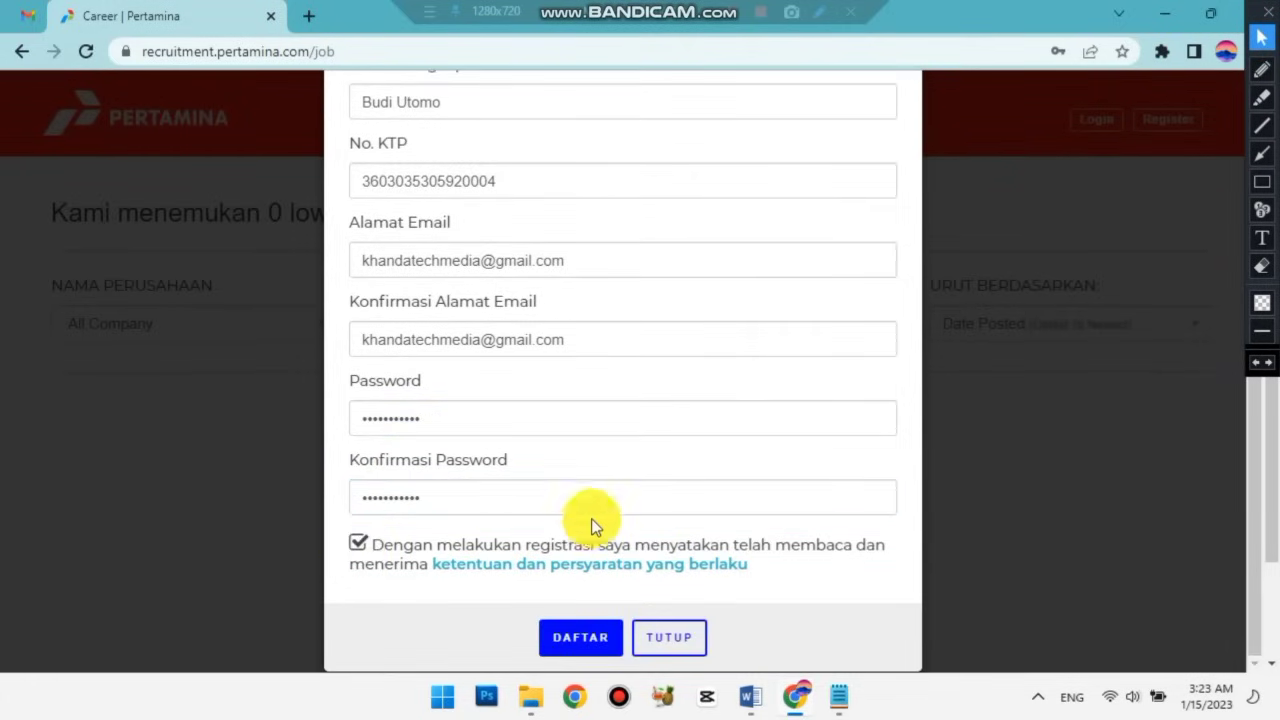
scroll(608, 565, down, 1)
click(585, 640)
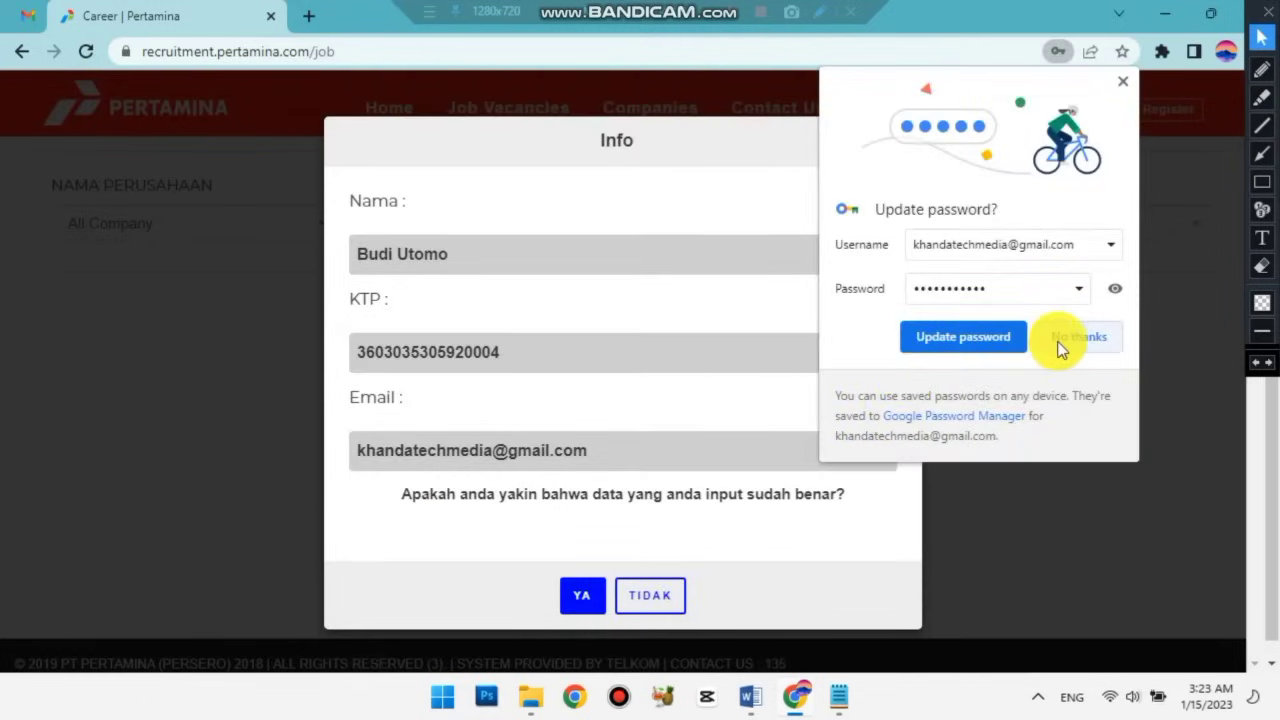
click(1062, 340)
click(582, 597)
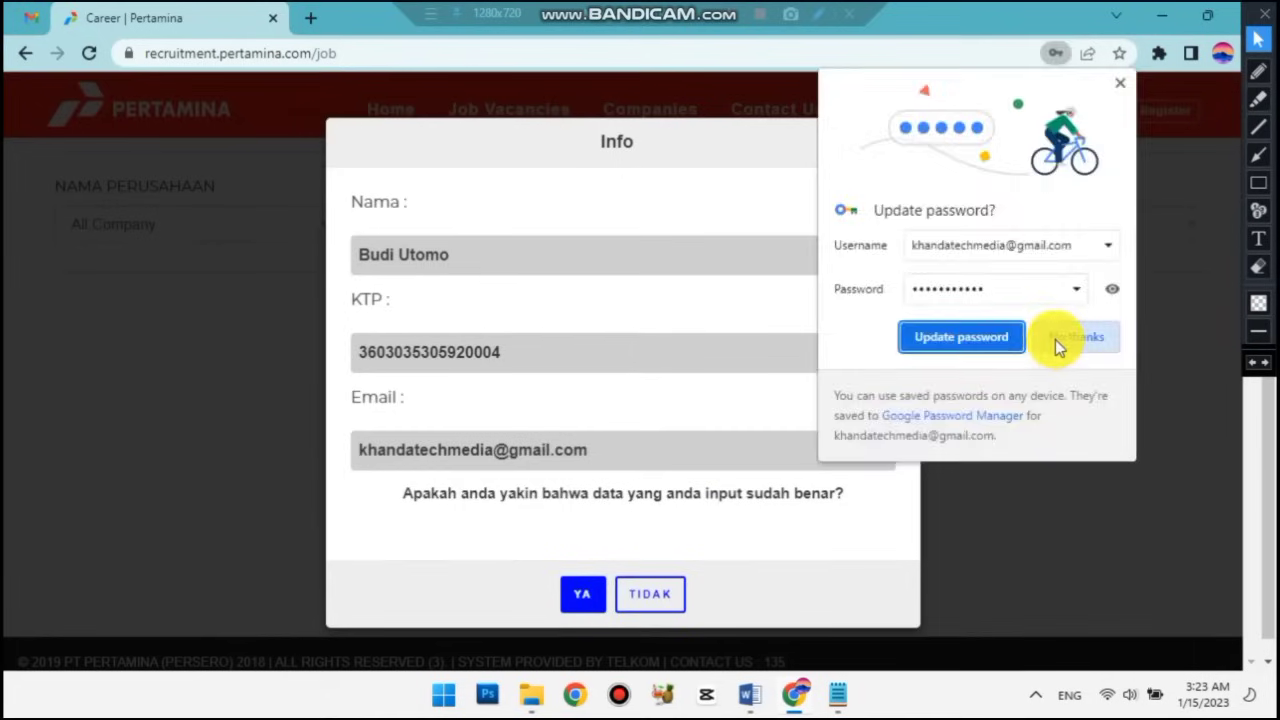
click(1057, 340)
click(582, 600)
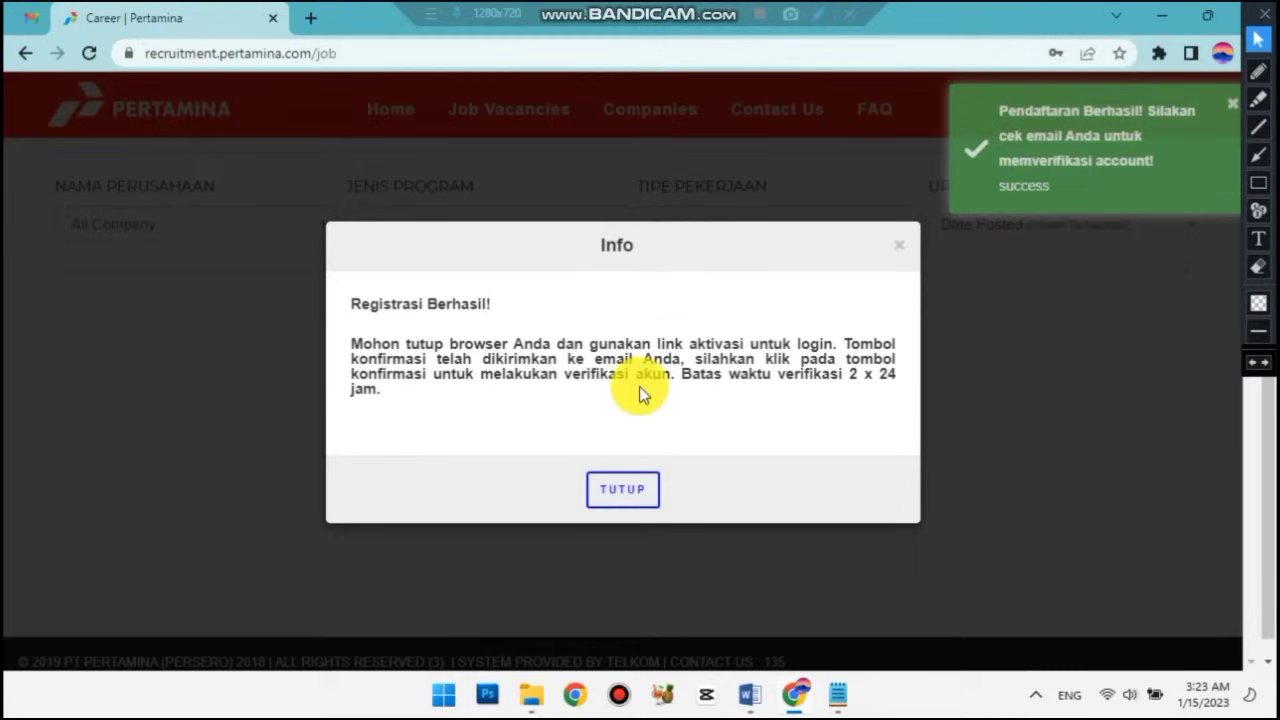
click(630, 492)
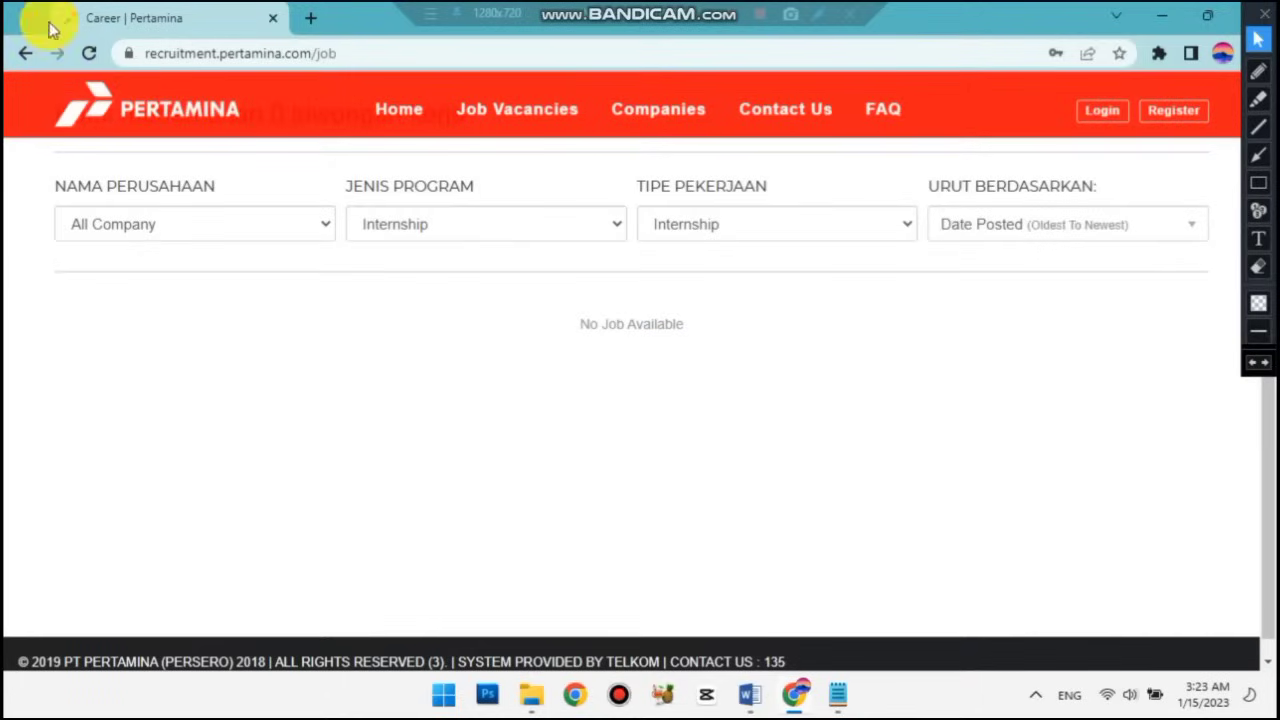
Refresh Gmail, open the New Account Job Portal Rekrutmen Pertamina email and follow Aktivasi akun.
click(30, 19)
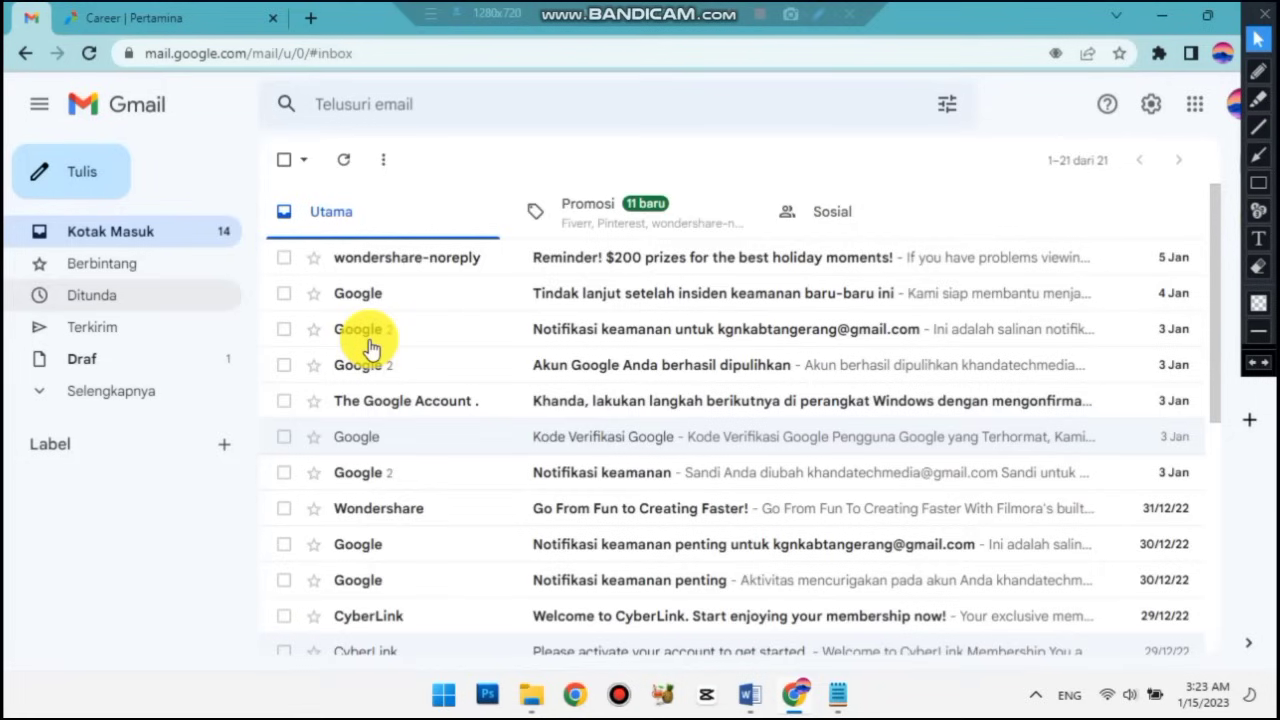
click(90, 55)
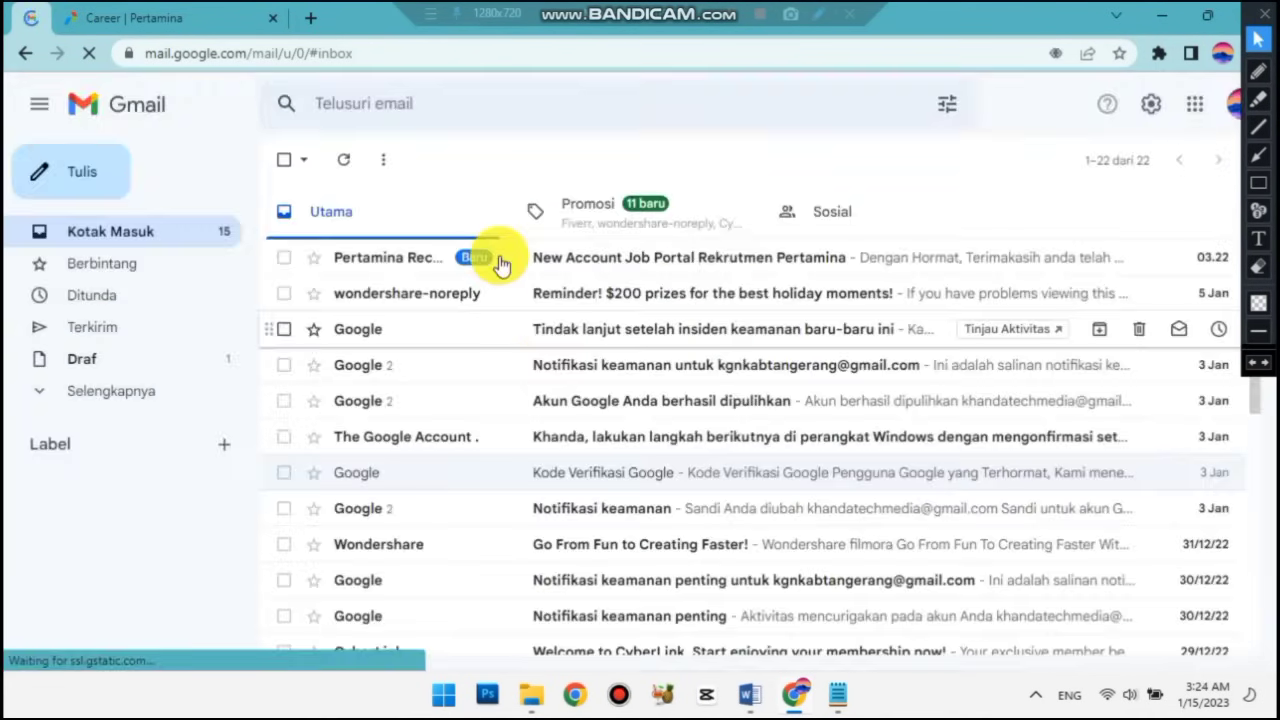
click(1258, 182)
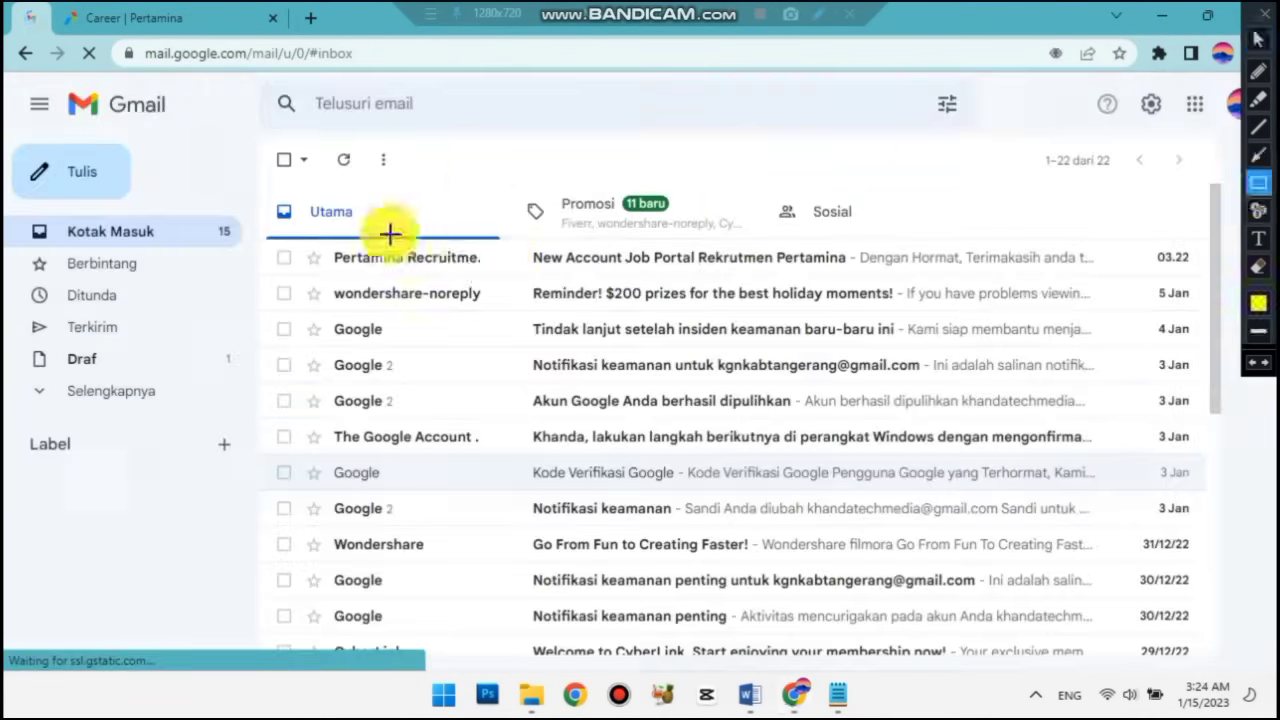
mouse_move(332, 246)
mouse_down()
mouse_move(491, 271)
mouse_move(850, 274)
mouse_up()
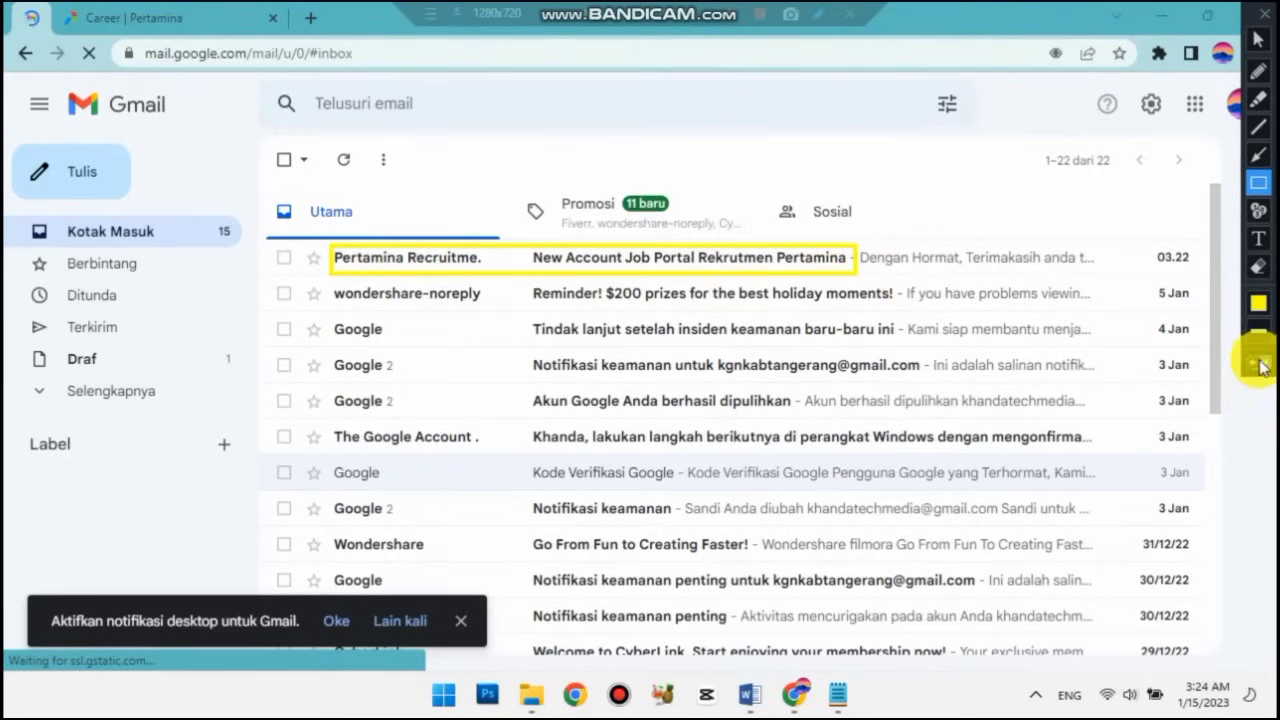
click(1258, 39)
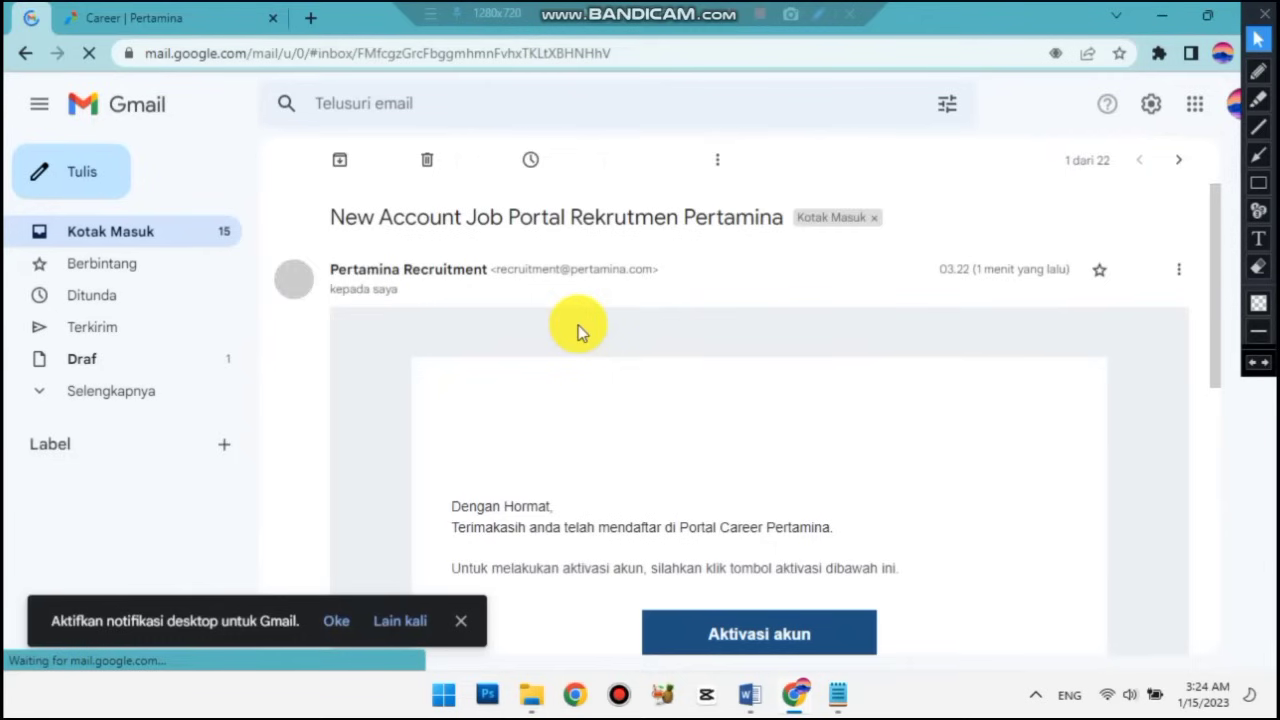
scroll(578, 325, down, 3)
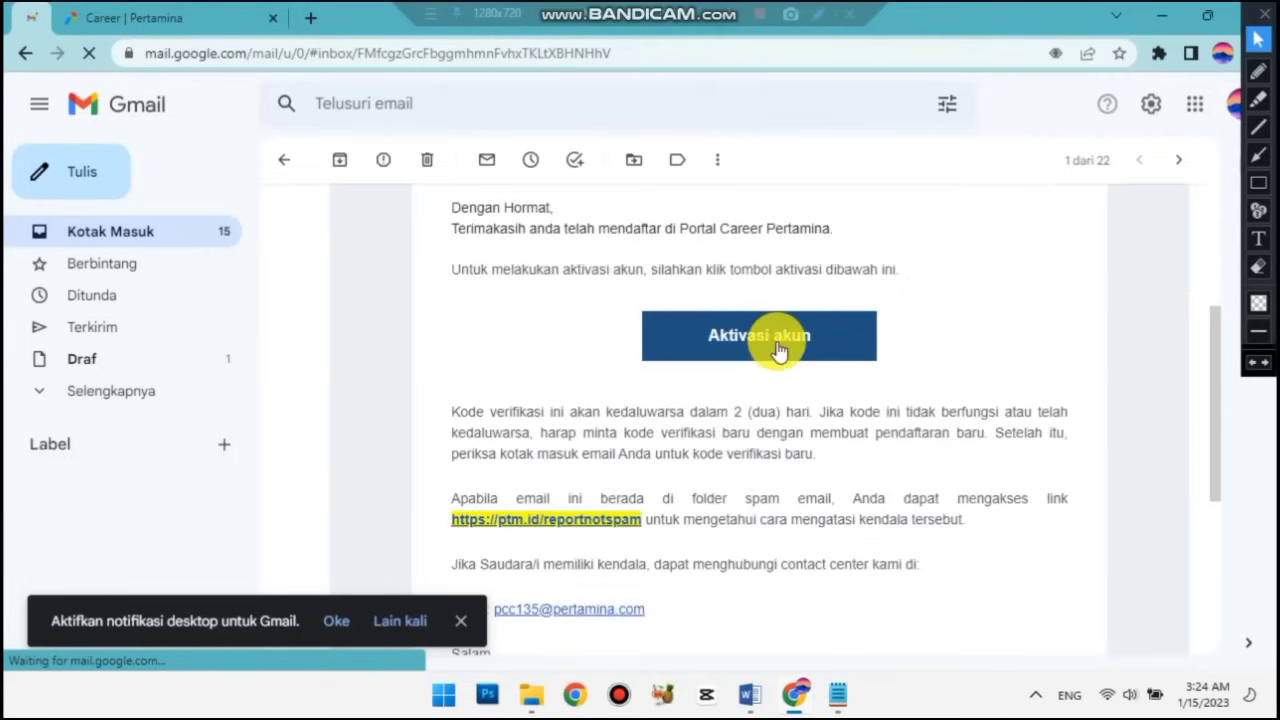
click(779, 350)
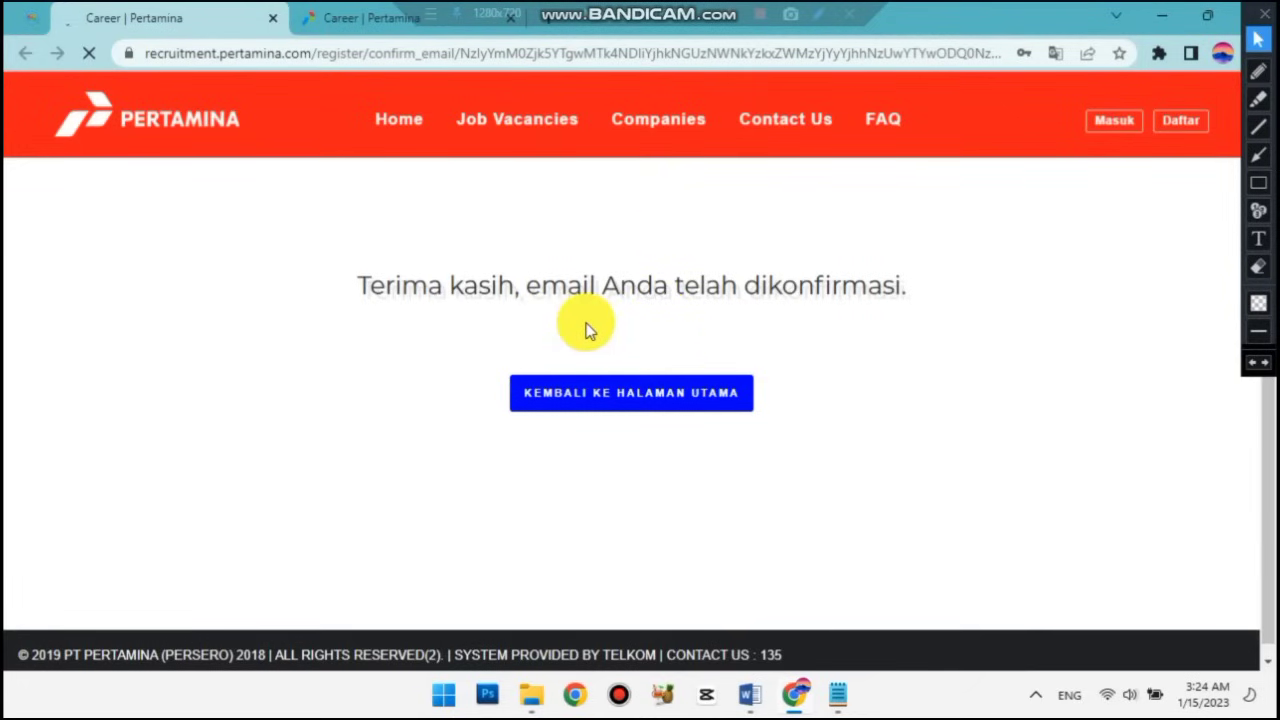
Return to the recruitment homepage, close the duplicate Career | Pertamina tab, and open the sign-in form.
click(543, 404)
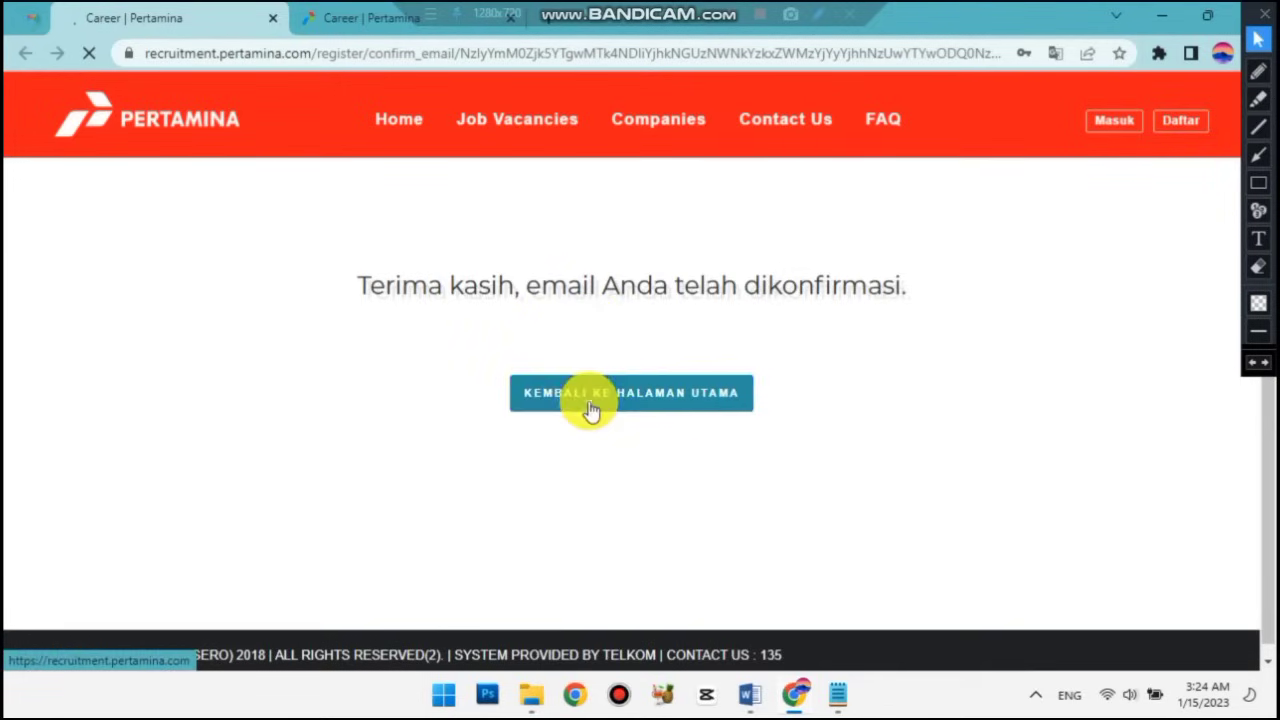
click(345, 18)
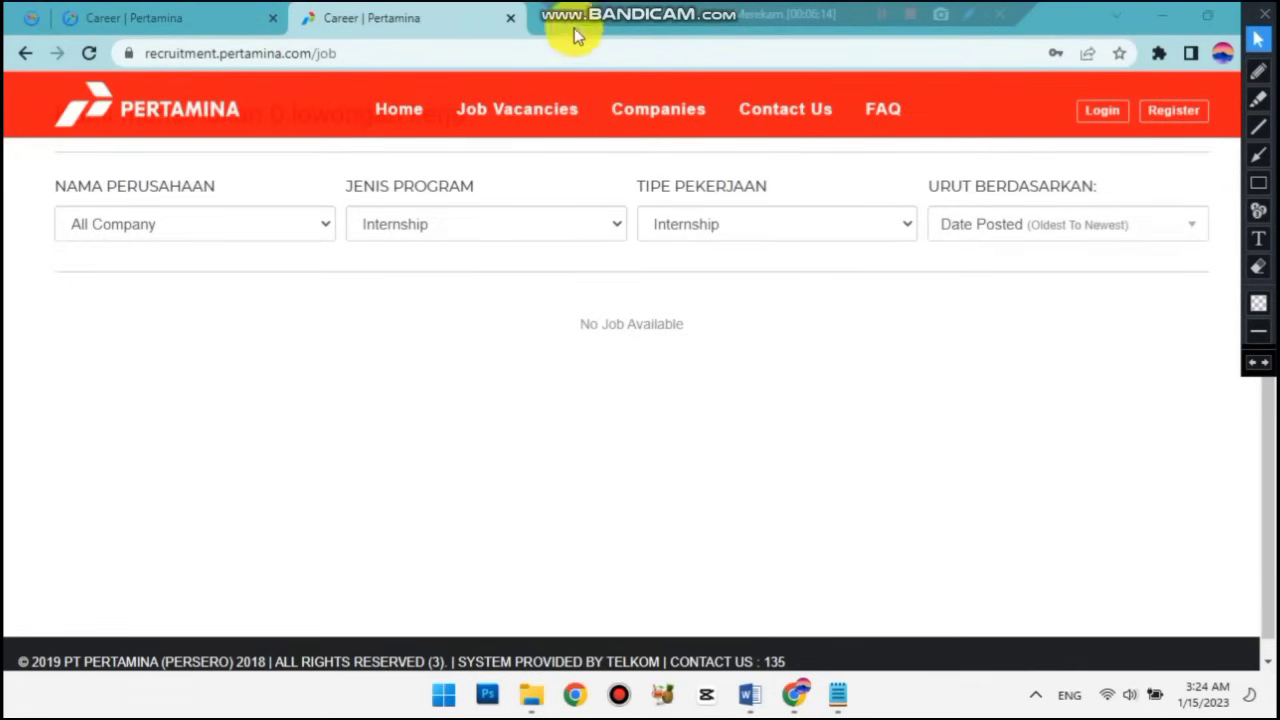
click(507, 19)
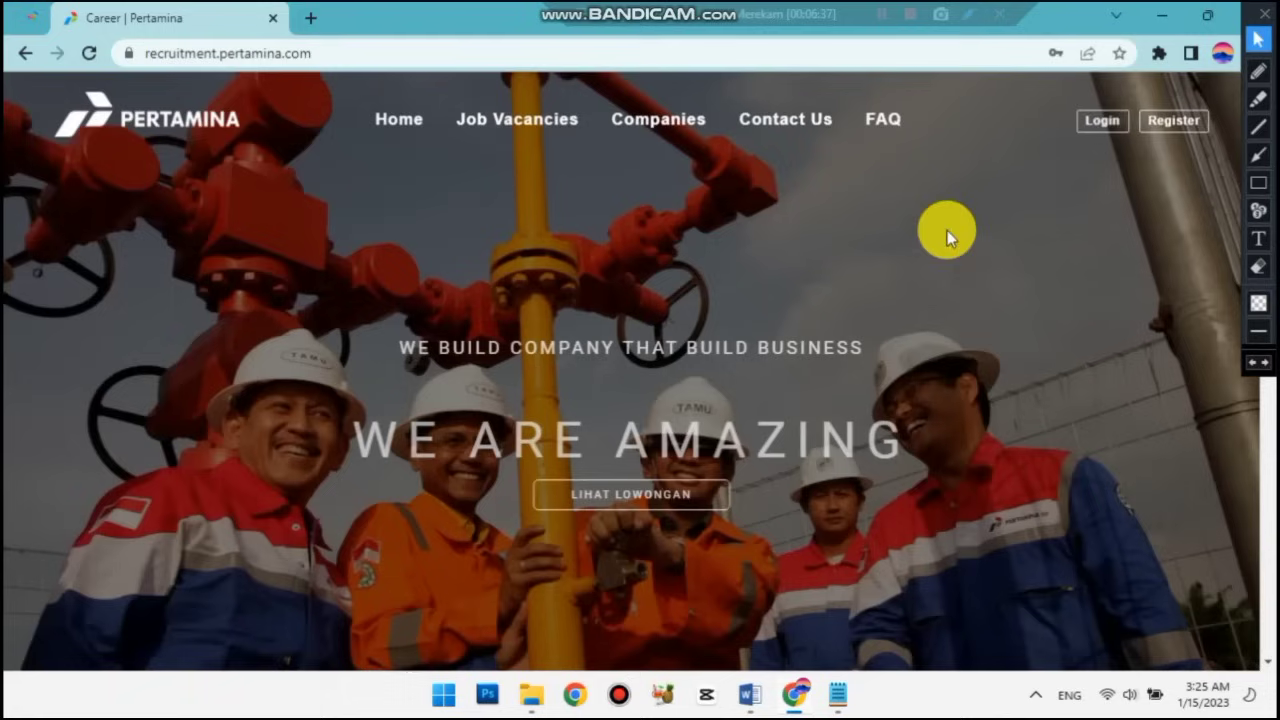
click(1103, 124)
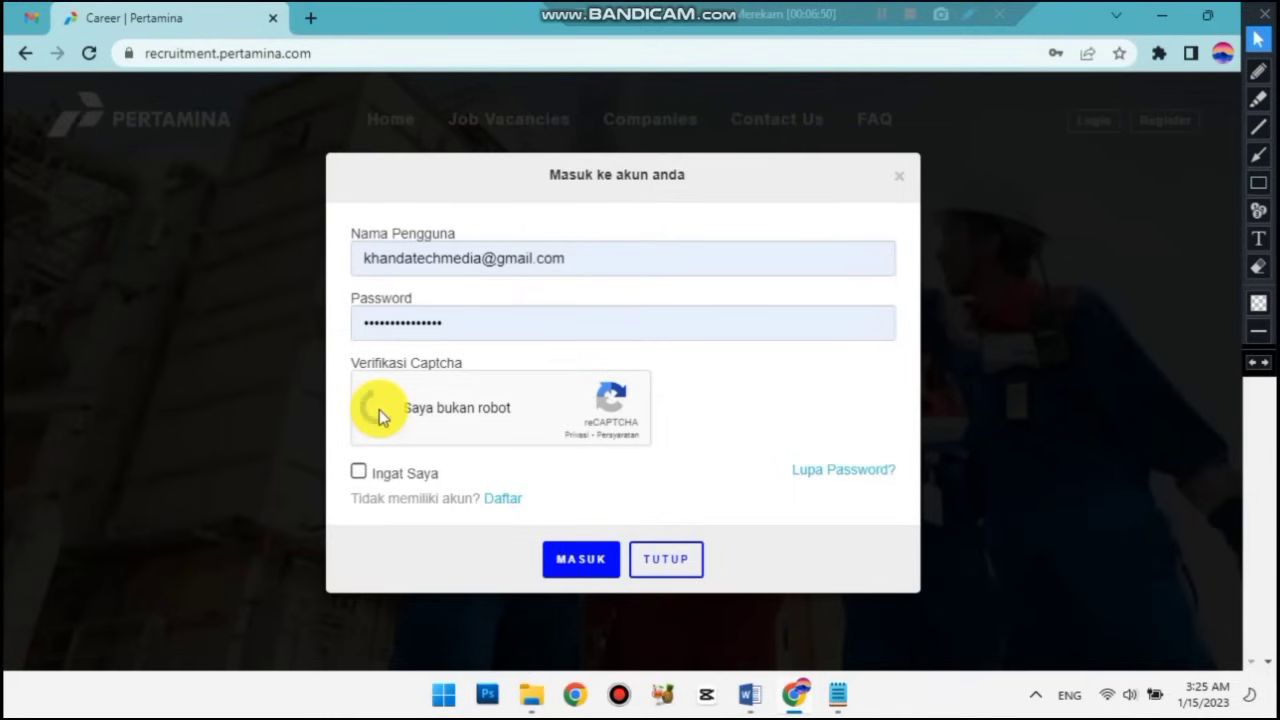
Log in by pasting the account password from the notes, with Ingat Saya ticked.
click(360, 476)
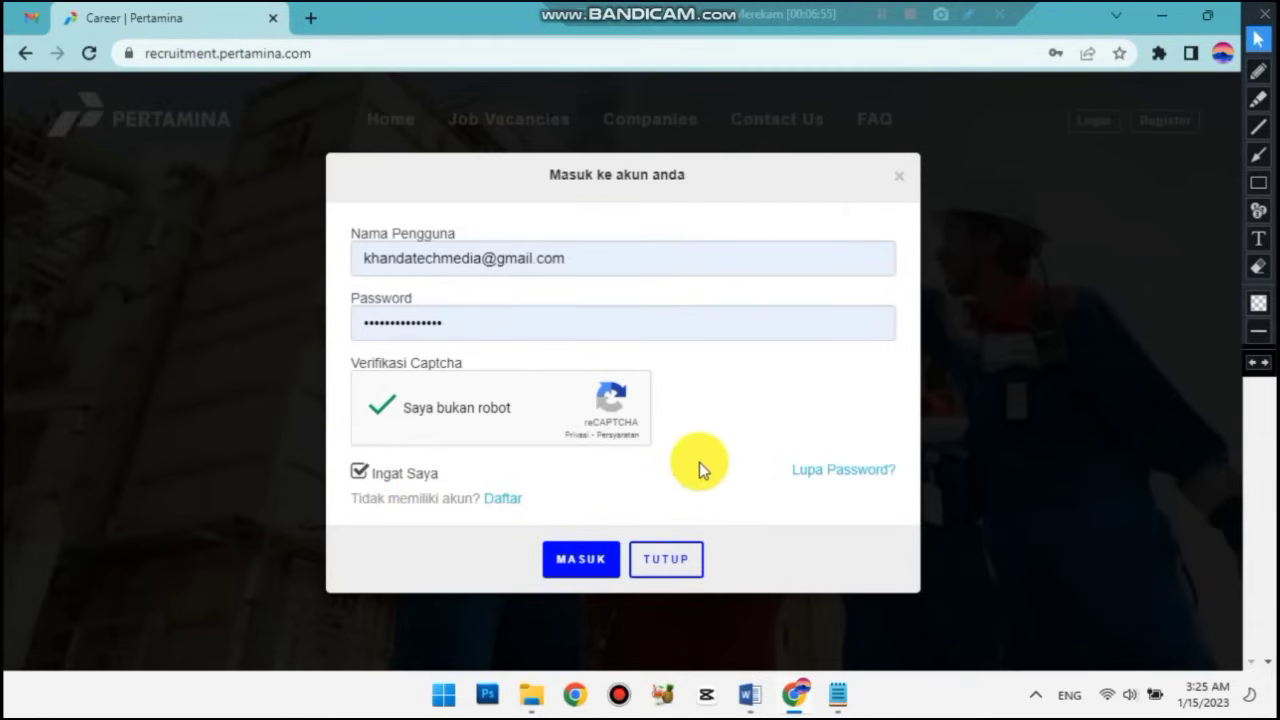
click(577, 570)
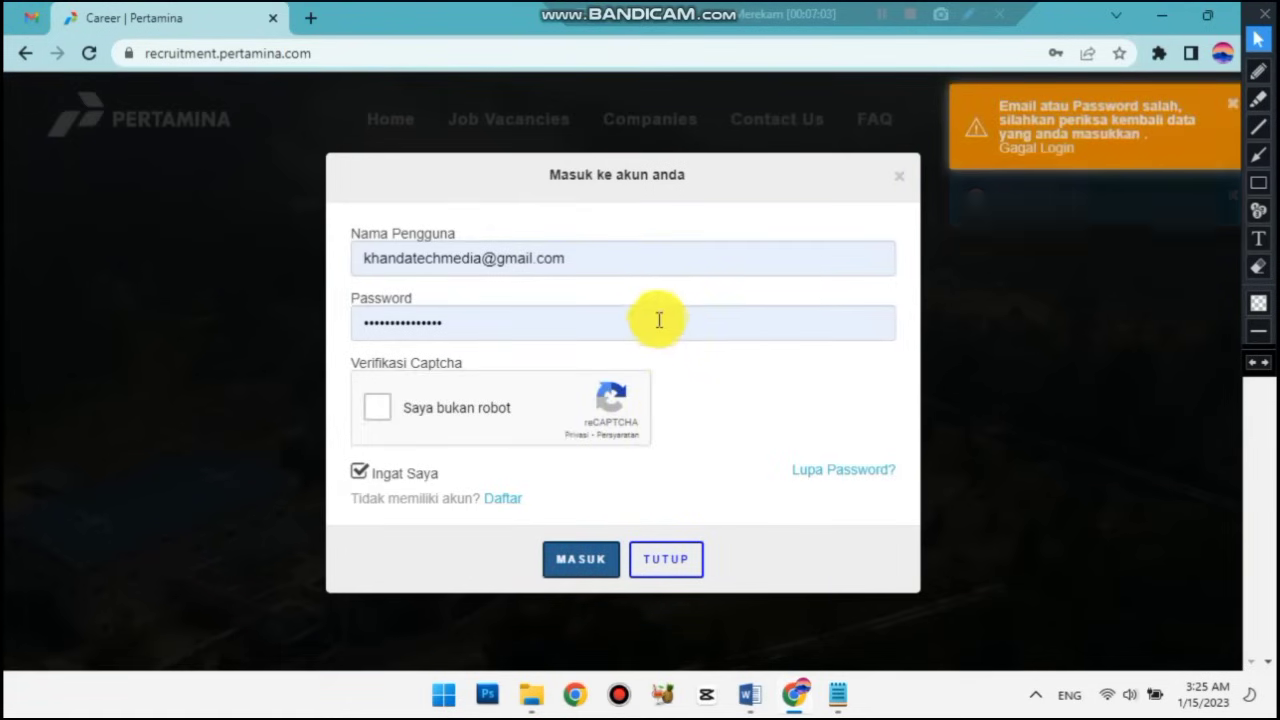
click(845, 697)
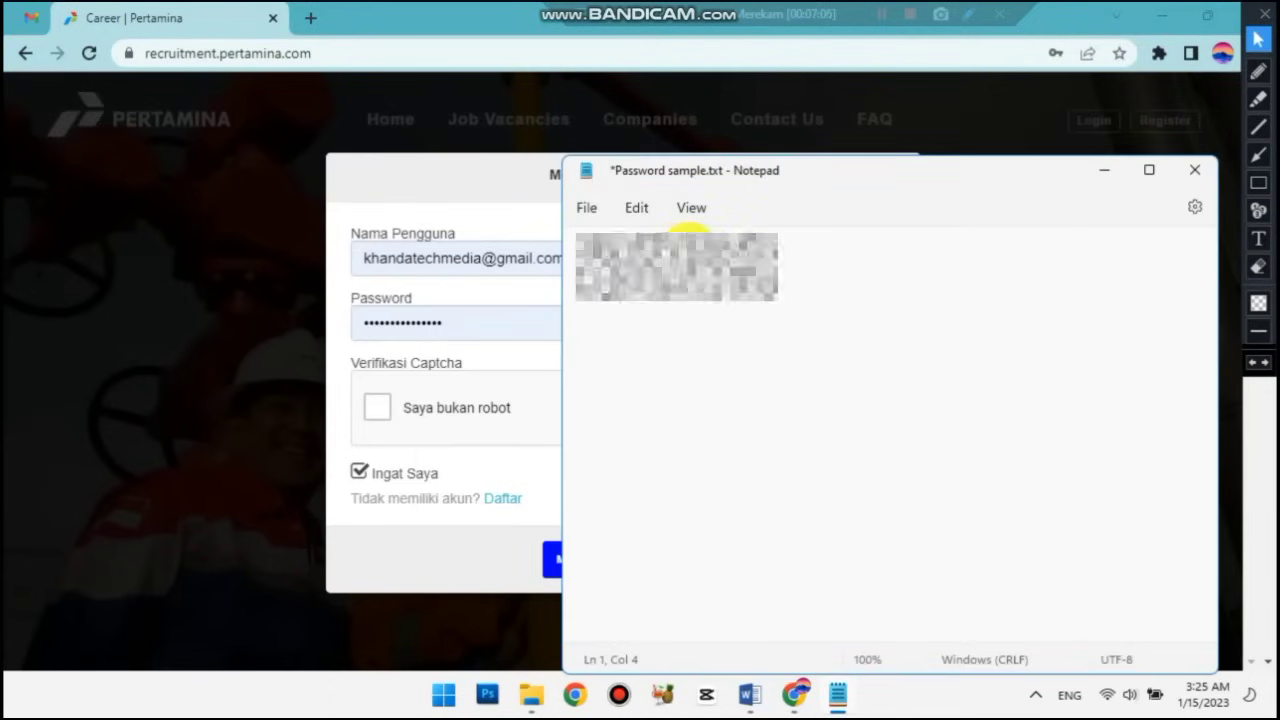
drag(685, 248, 582, 248)
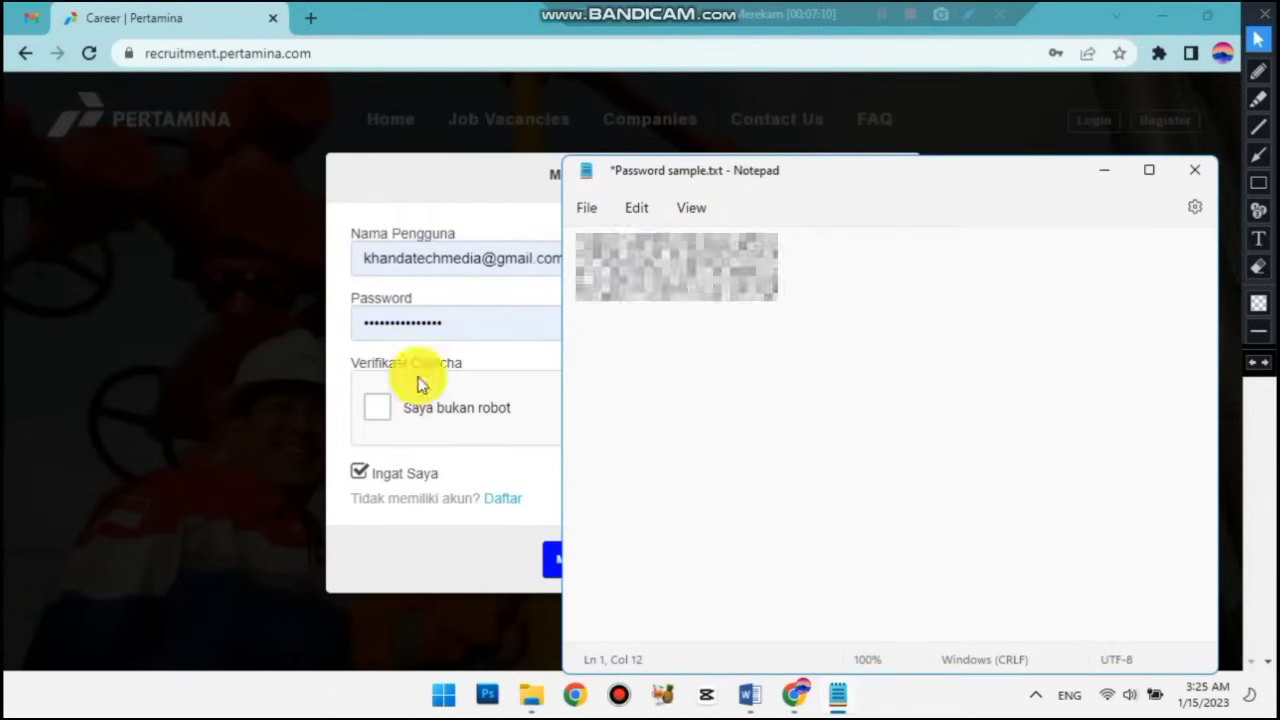
click(449, 320)
key(ctrl+a)
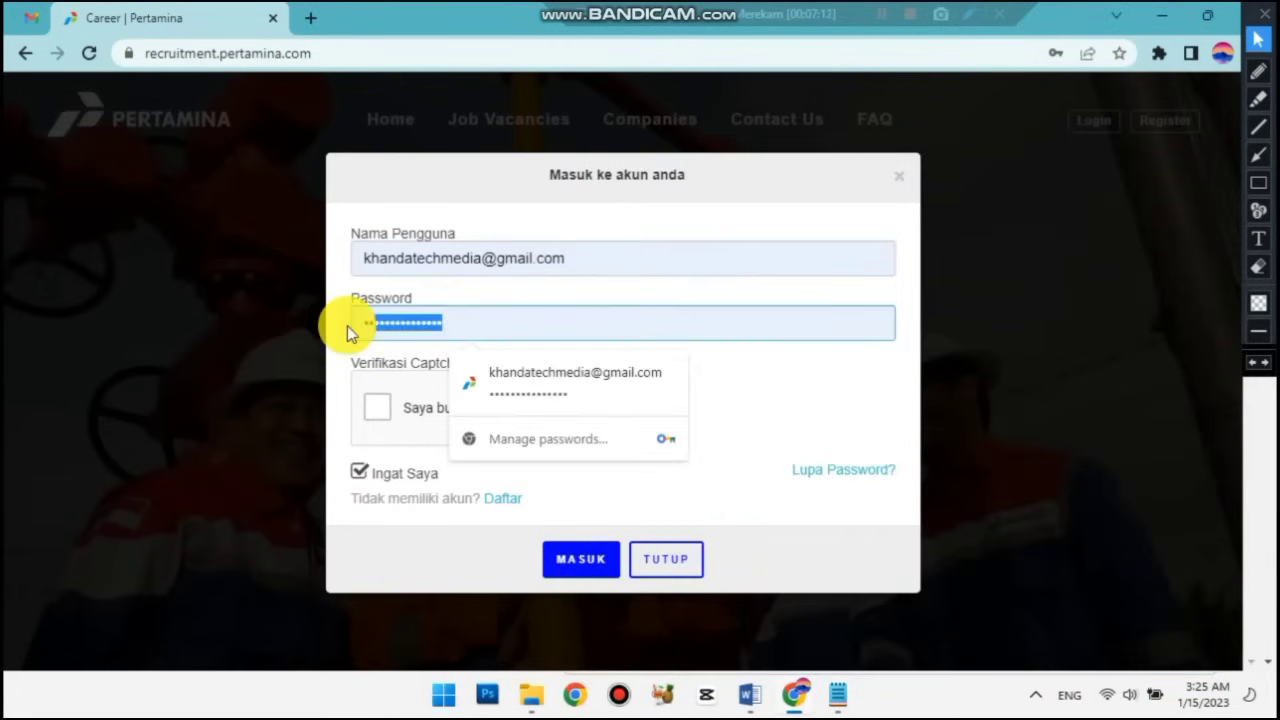
key(ctrl+v)
click(376, 407)
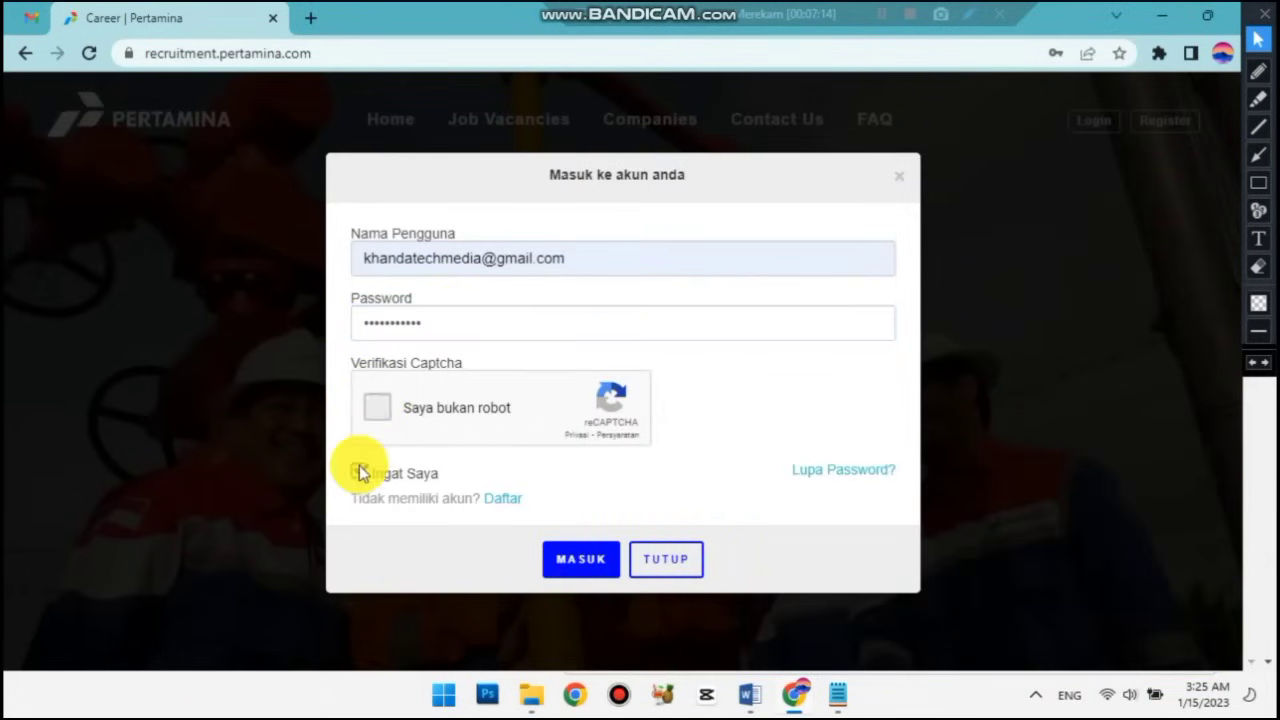
click(574, 558)
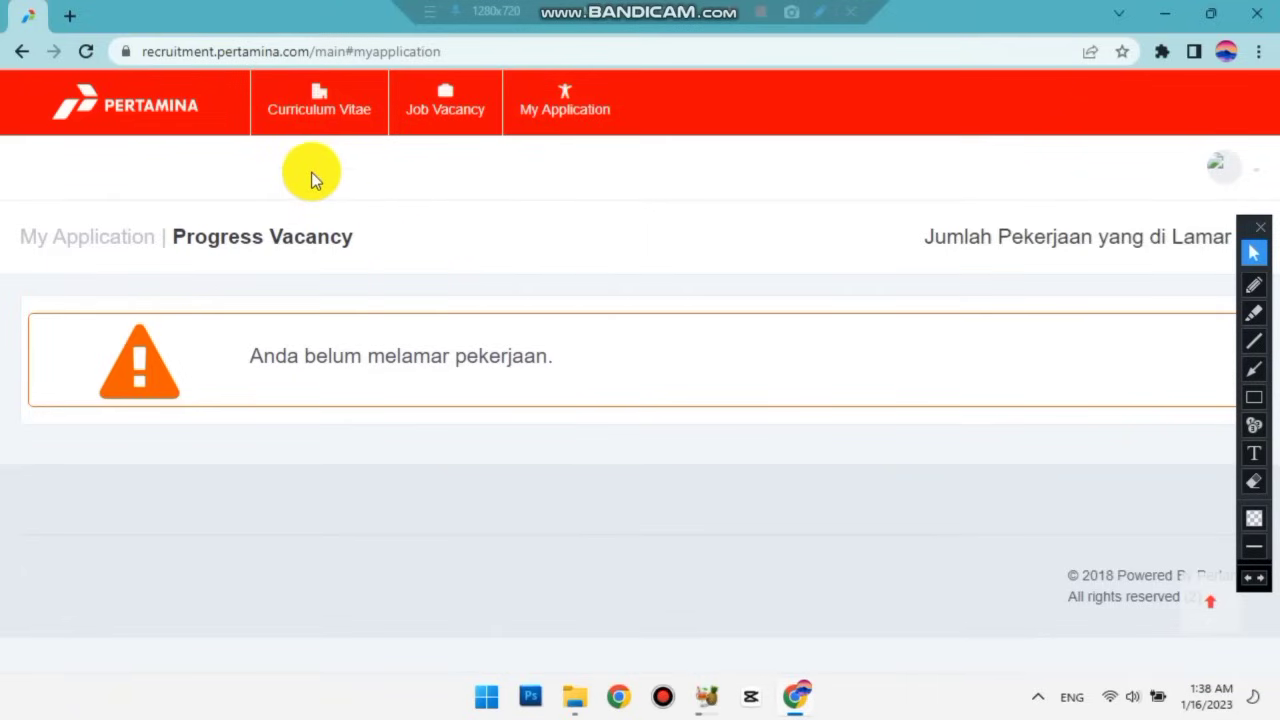
Open the Curriculum Vitae preview and scroll through Data Diri, which has only KTP number, name and e-mail.
click(310, 118)
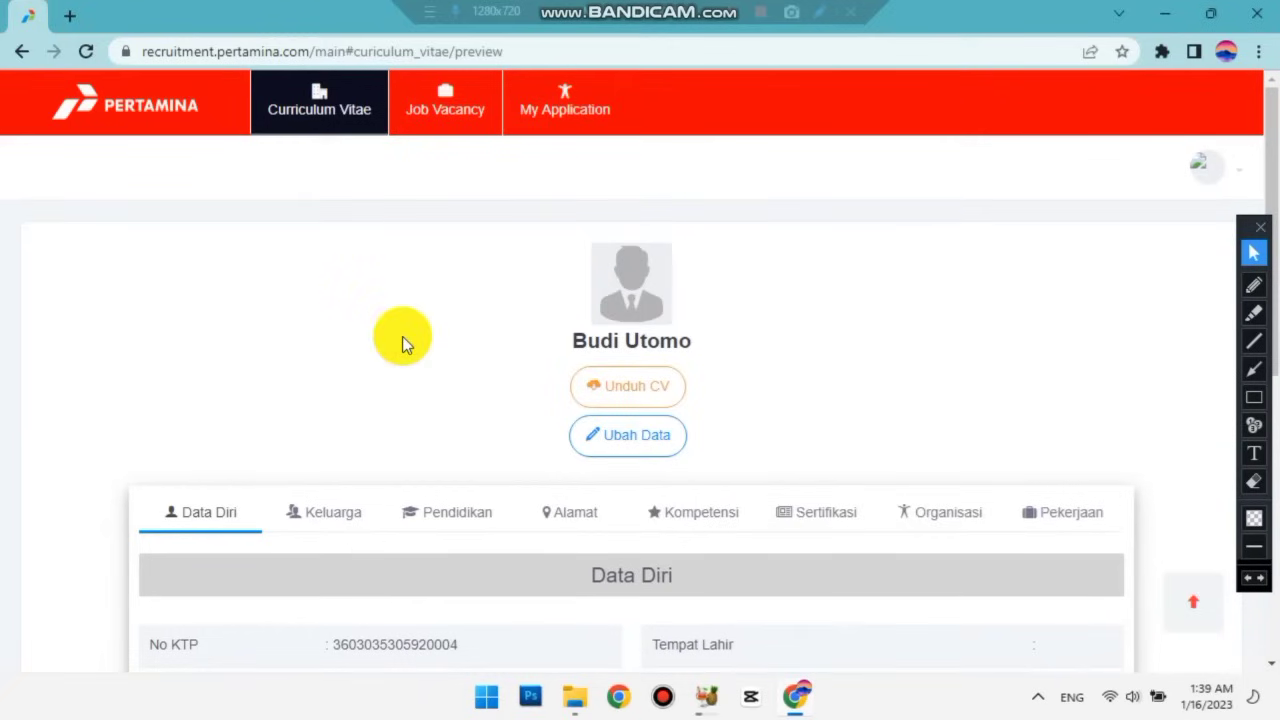
scroll(404, 340, down, 1)
scroll(402, 336, up, 1)
scroll(402, 336, down, 1)
scroll(402, 336, up, 1)
scroll(402, 336, down, 1)
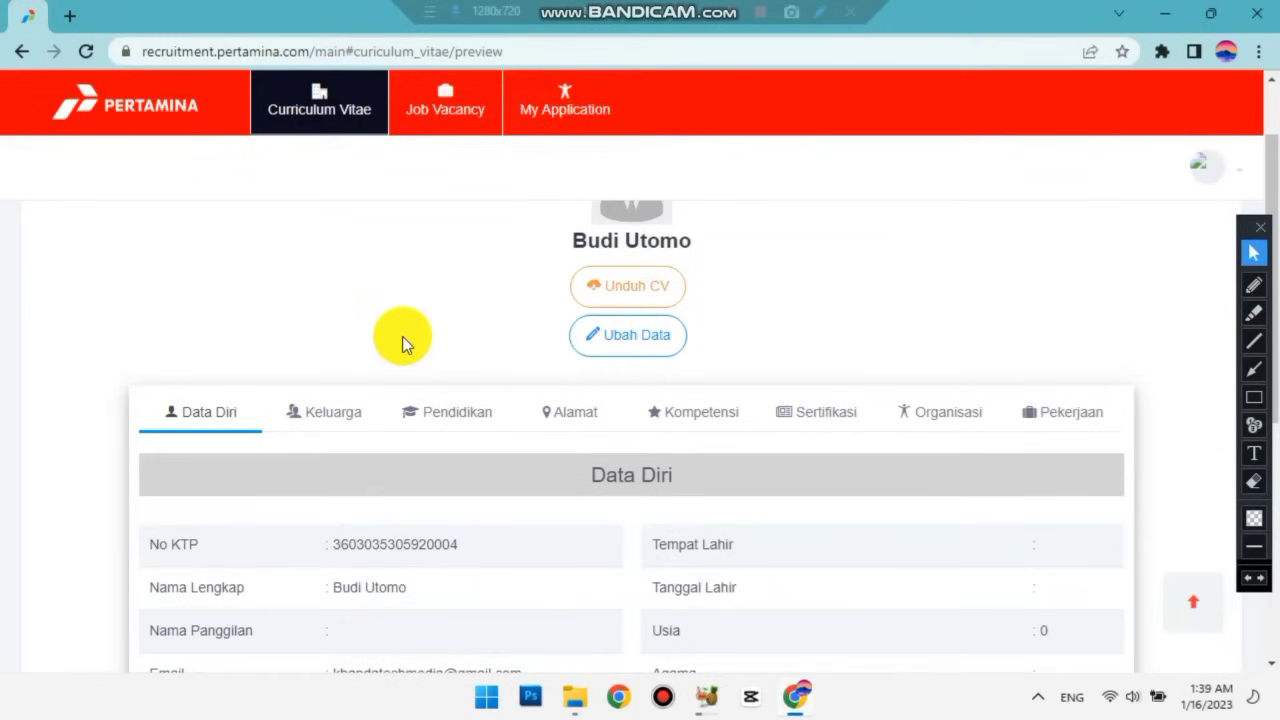
scroll(402, 336, down, 2)
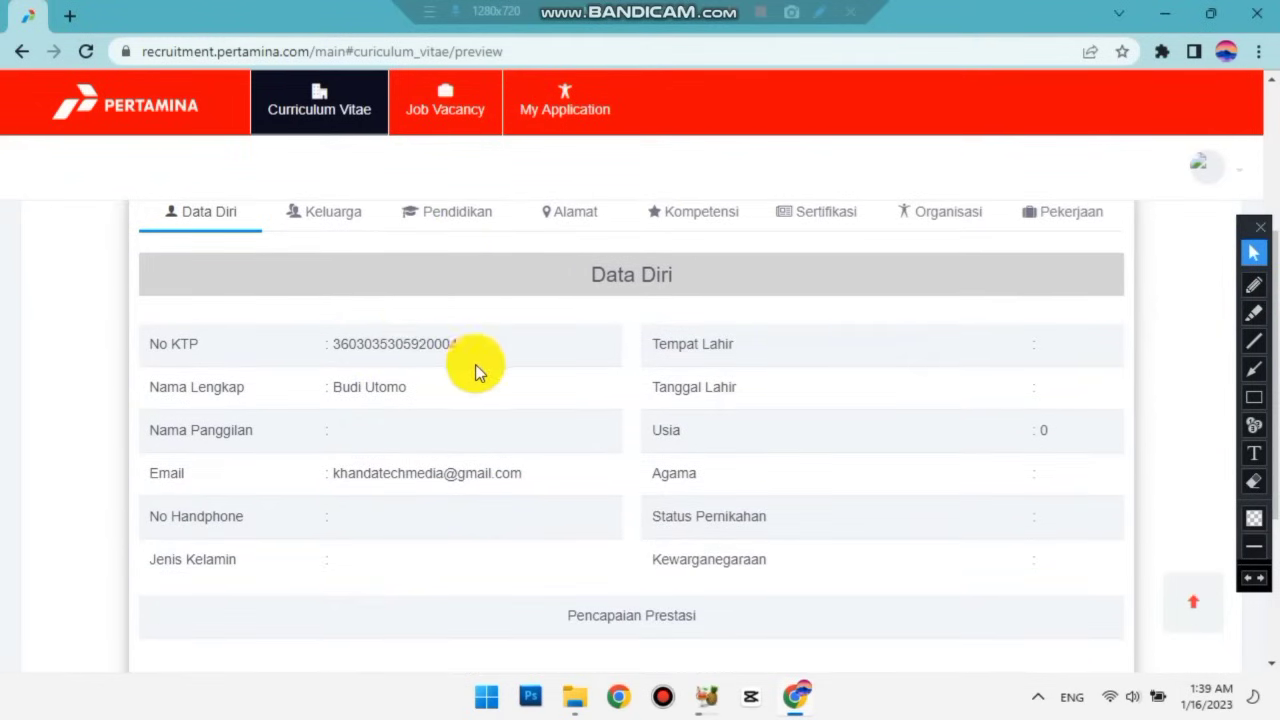
scroll(361, 387, down, 1)
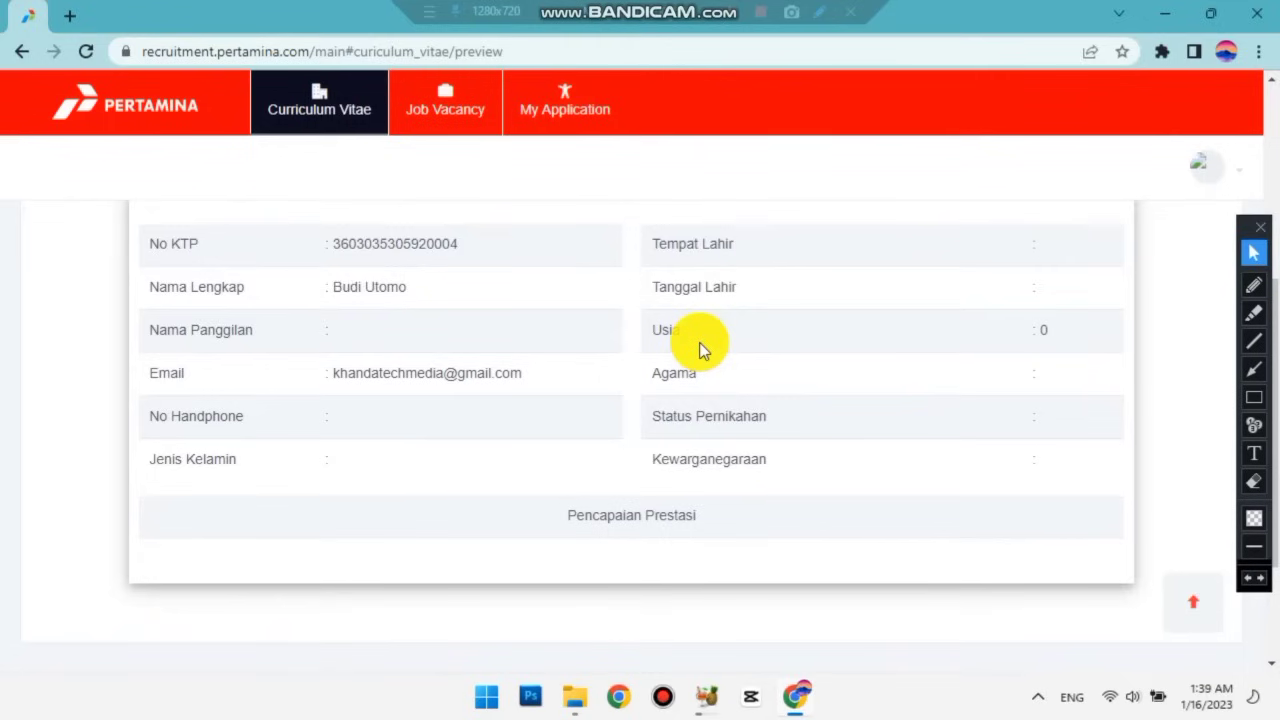
scroll(700, 347, up, 2)
scroll(416, 203, up, 1)
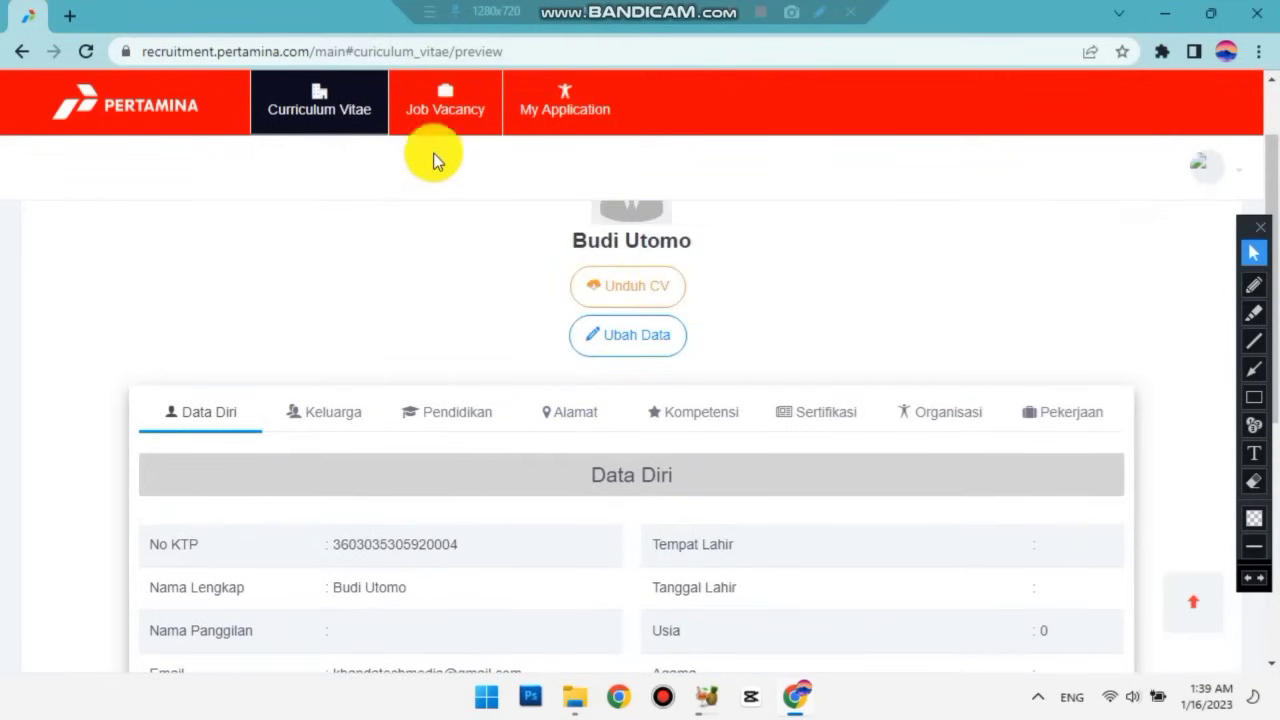
Filter Job Vacancy to the Fresh Graduate program, keeping all companies and publication-date sorting.
click(447, 112)
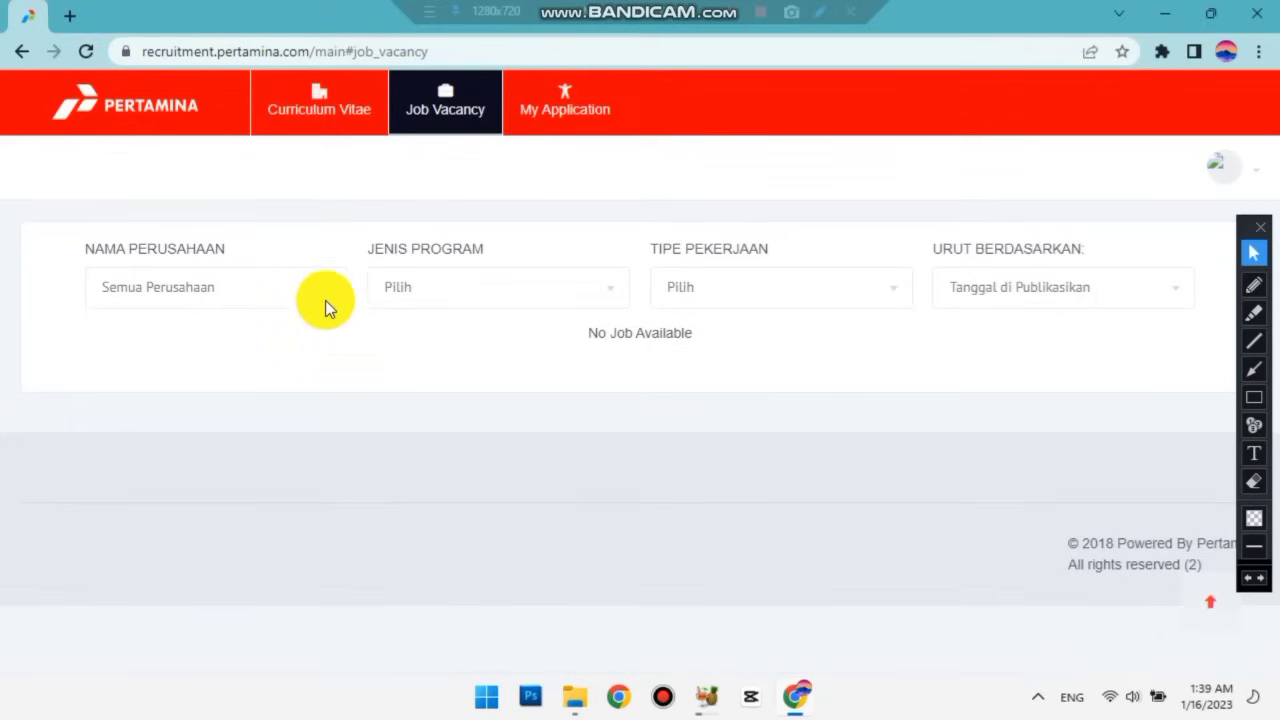
click(327, 296)
click(316, 318)
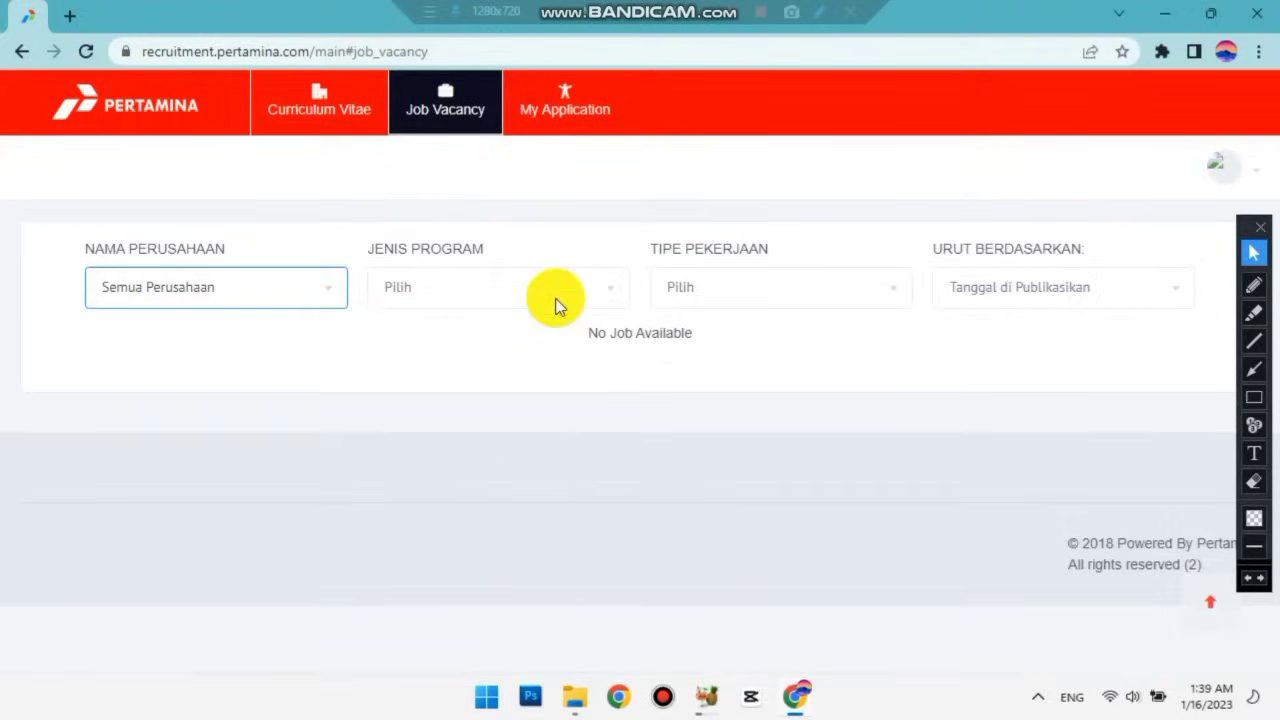
click(609, 289)
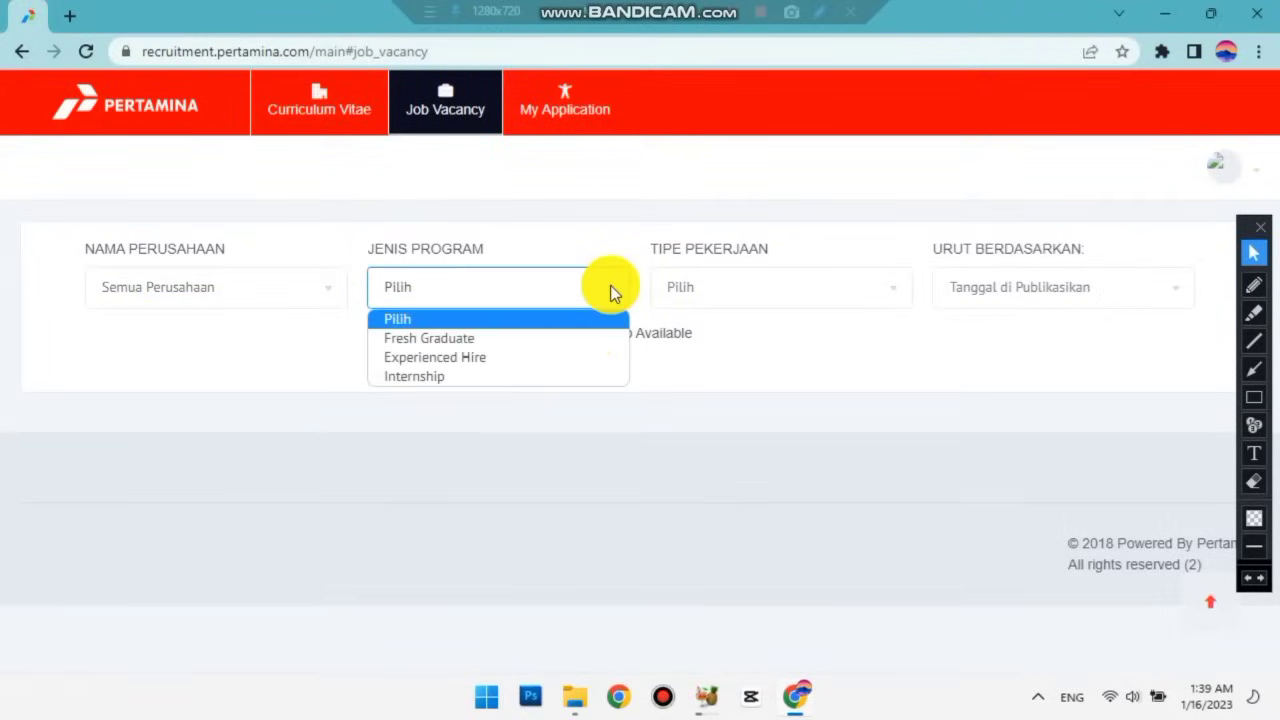
click(581, 343)
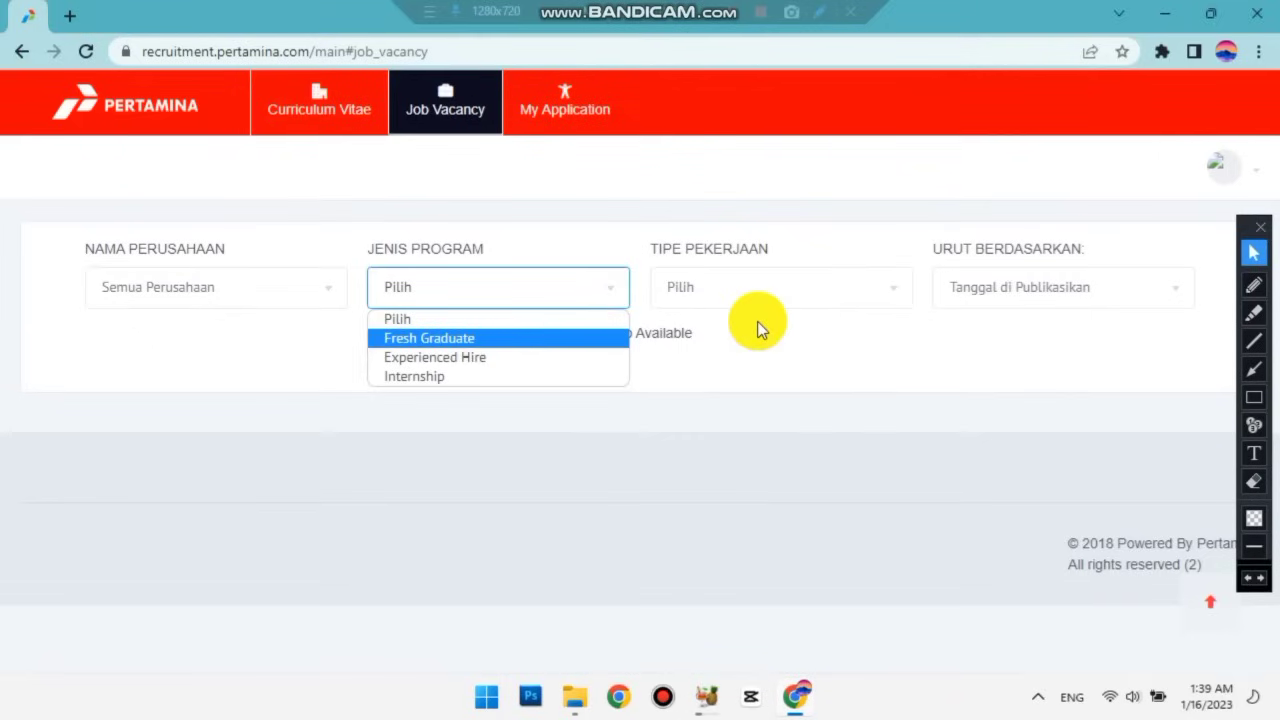
click(1036, 297)
click(886, 355)
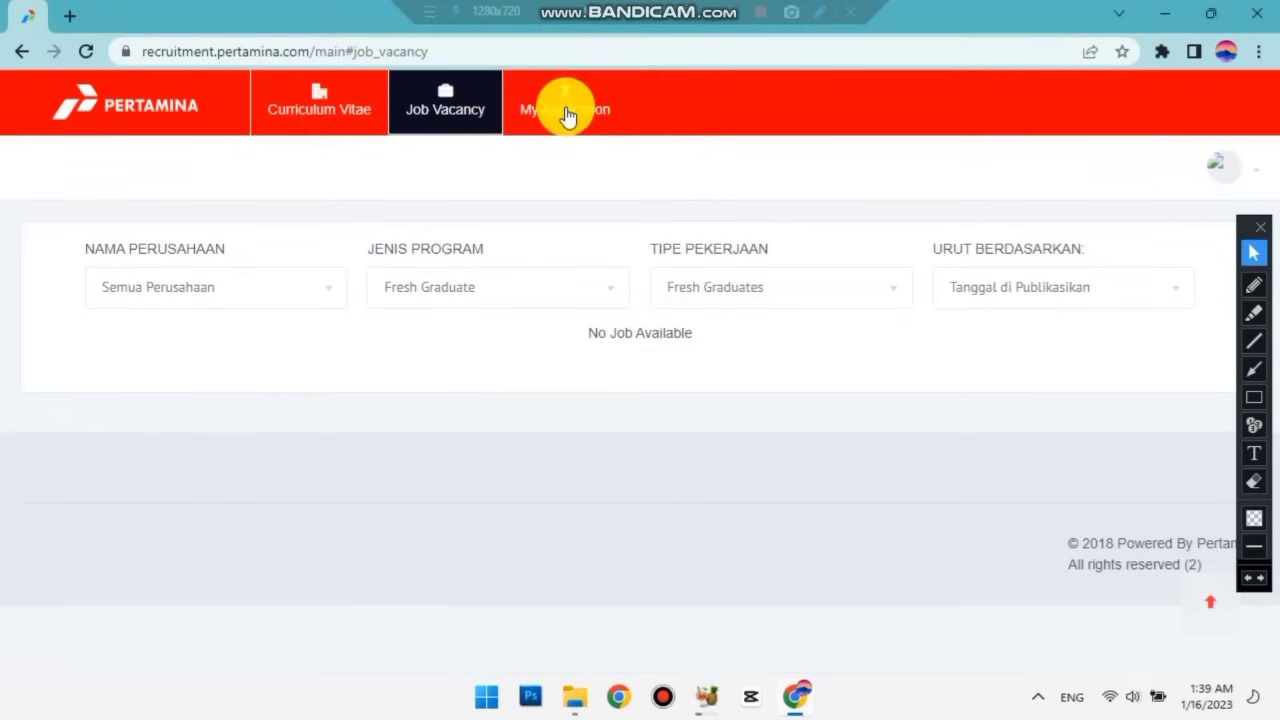
Go to My Application, which shows 'Anda belum melamar pekerjaan.'.
click(567, 112)
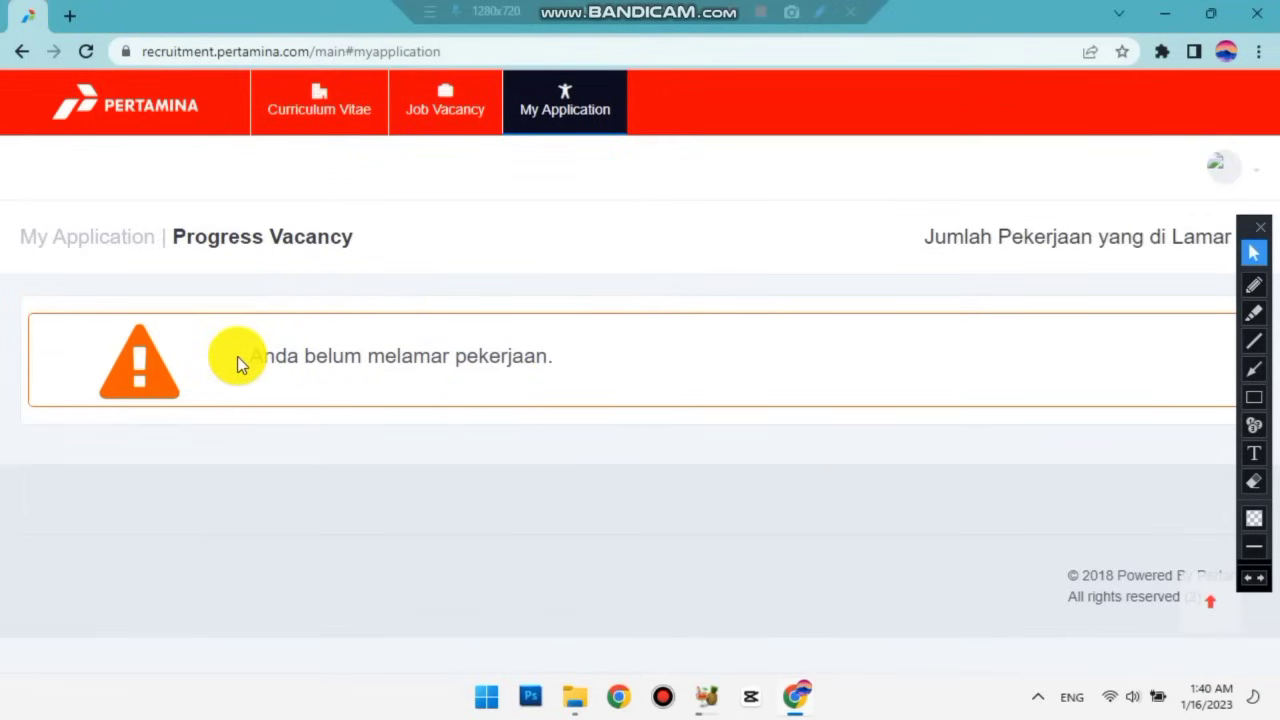
click(1254, 396)
mouse_move(216, 319)
mouse_down()
mouse_move(469, 381)
mouse_move(594, 390)
mouse_up()
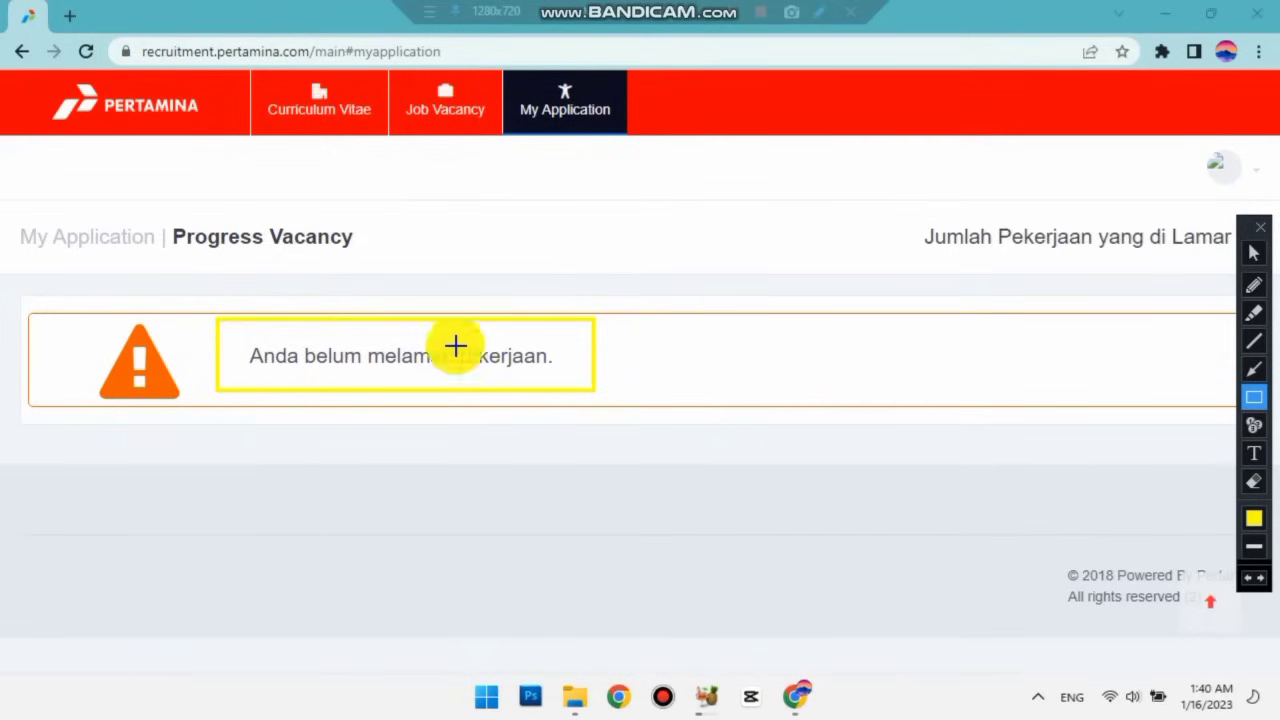
drag(1240, 268, 1260, 12)
click(1262, 40)
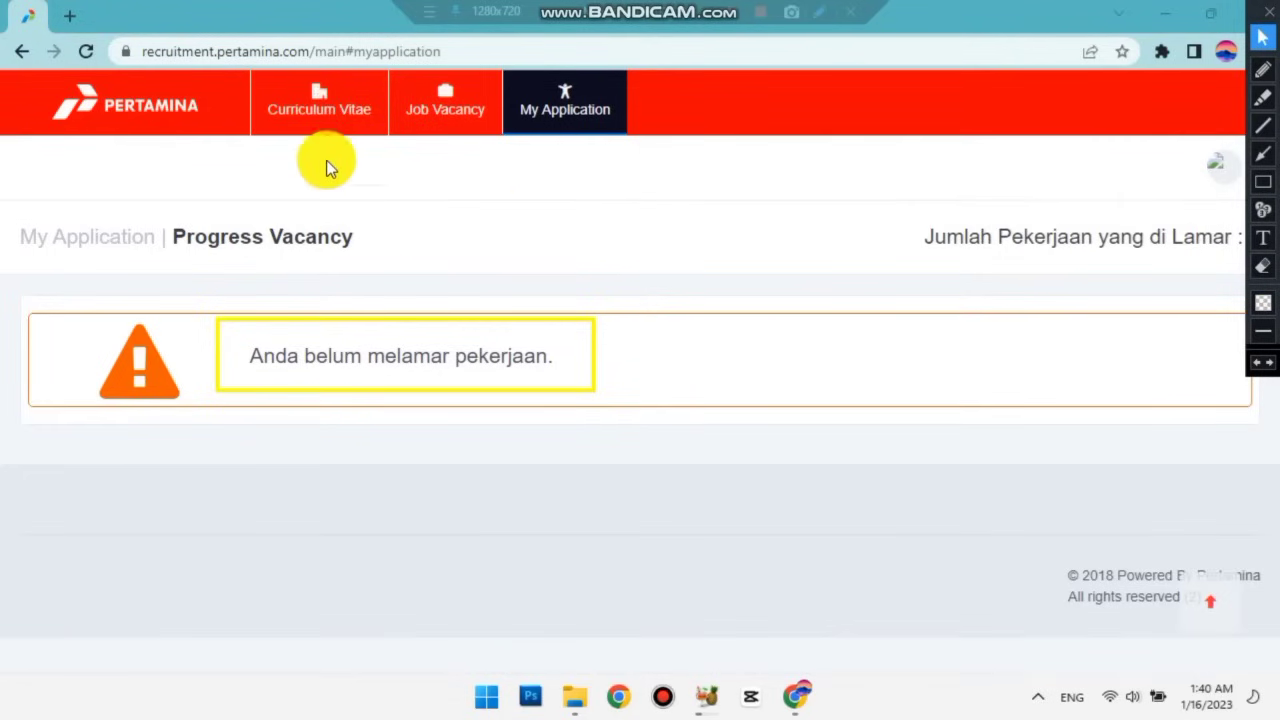
Reopen the Curriculum Vitae preview and show the Keluarga section with its empty Susunan Keluarga list.
click(324, 123)
click(324, 123)
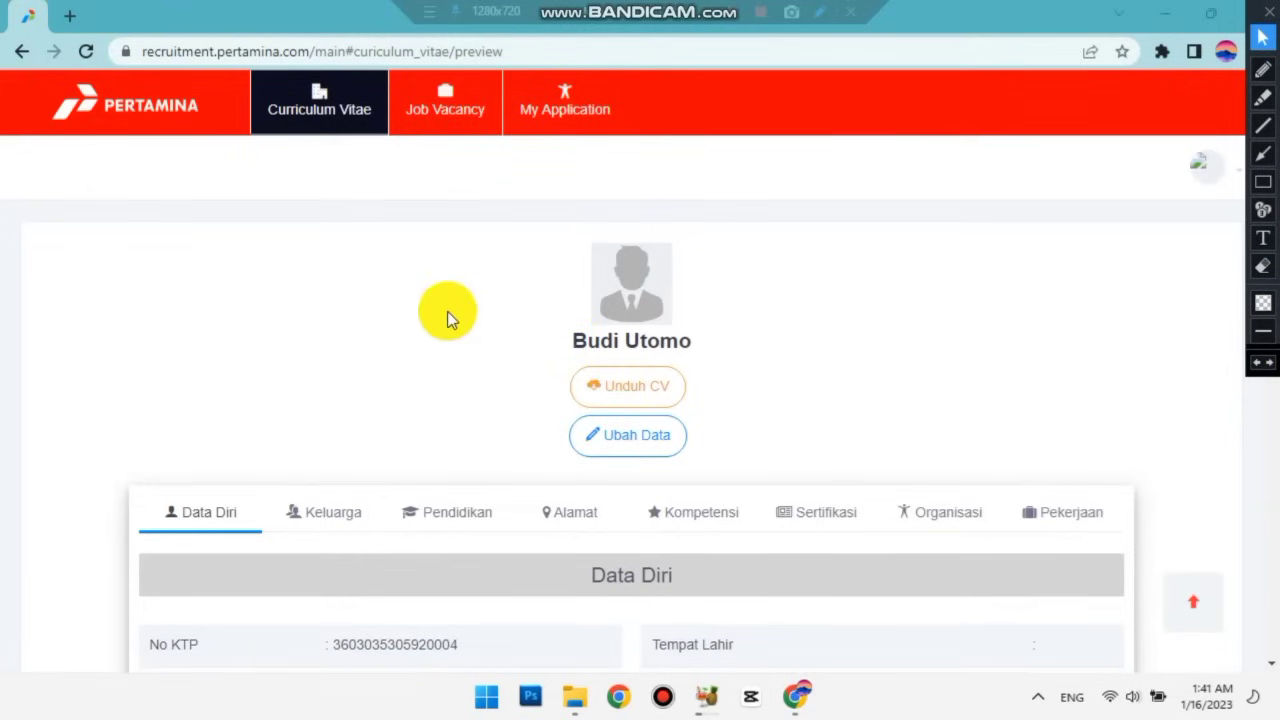
scroll(447, 313, down, 1)
scroll(444, 311, up, 1)
scroll(444, 311, down, 1)
scroll(444, 311, up, 1)
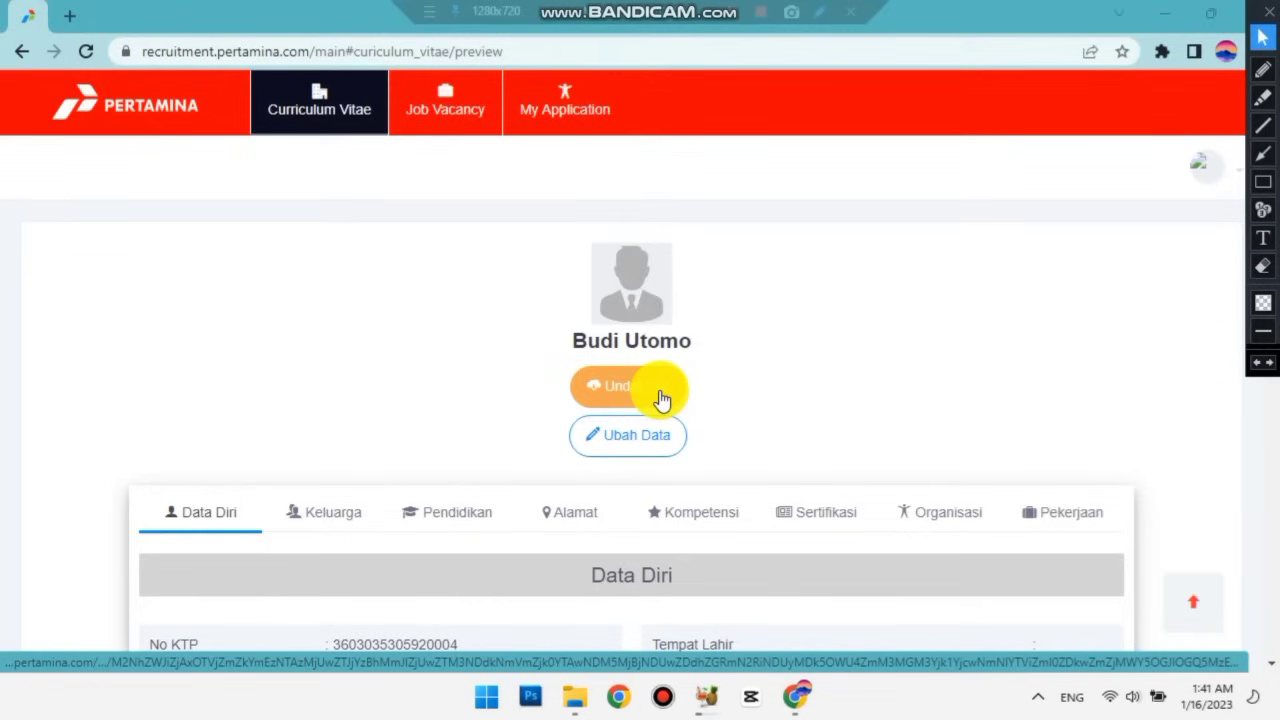
scroll(662, 399, down, 1)
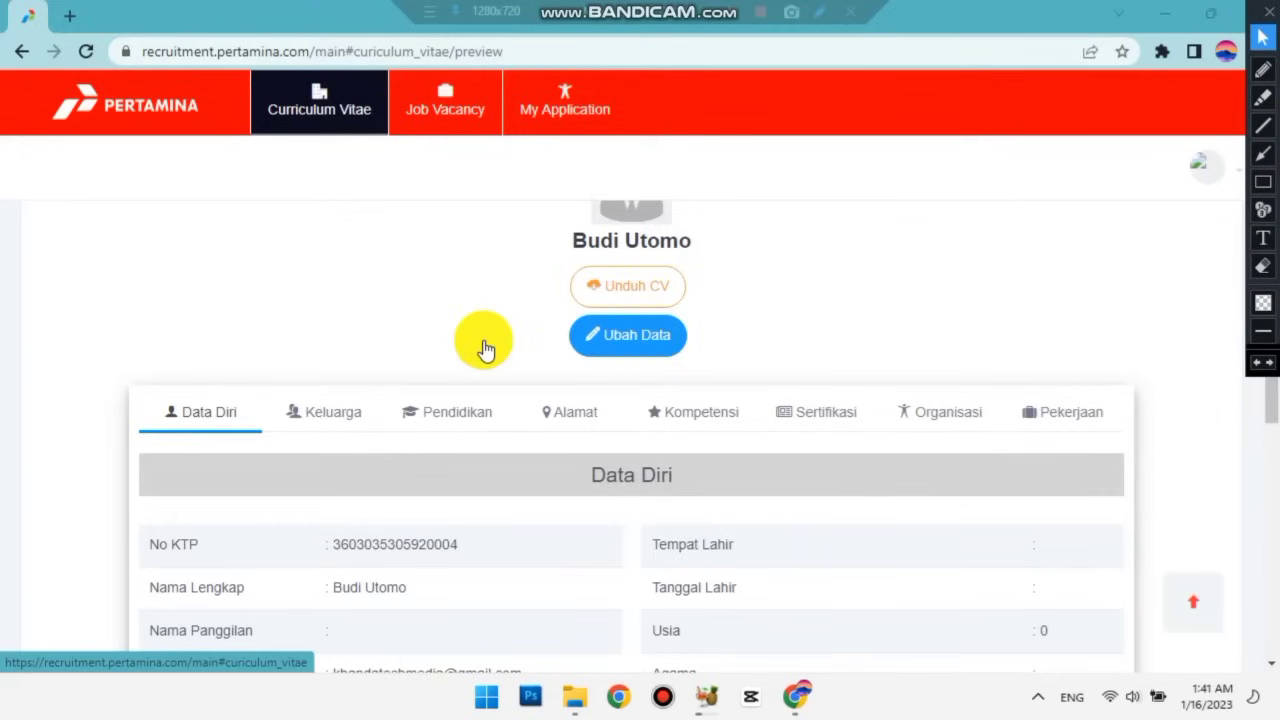
scroll(481, 345, down, 1)
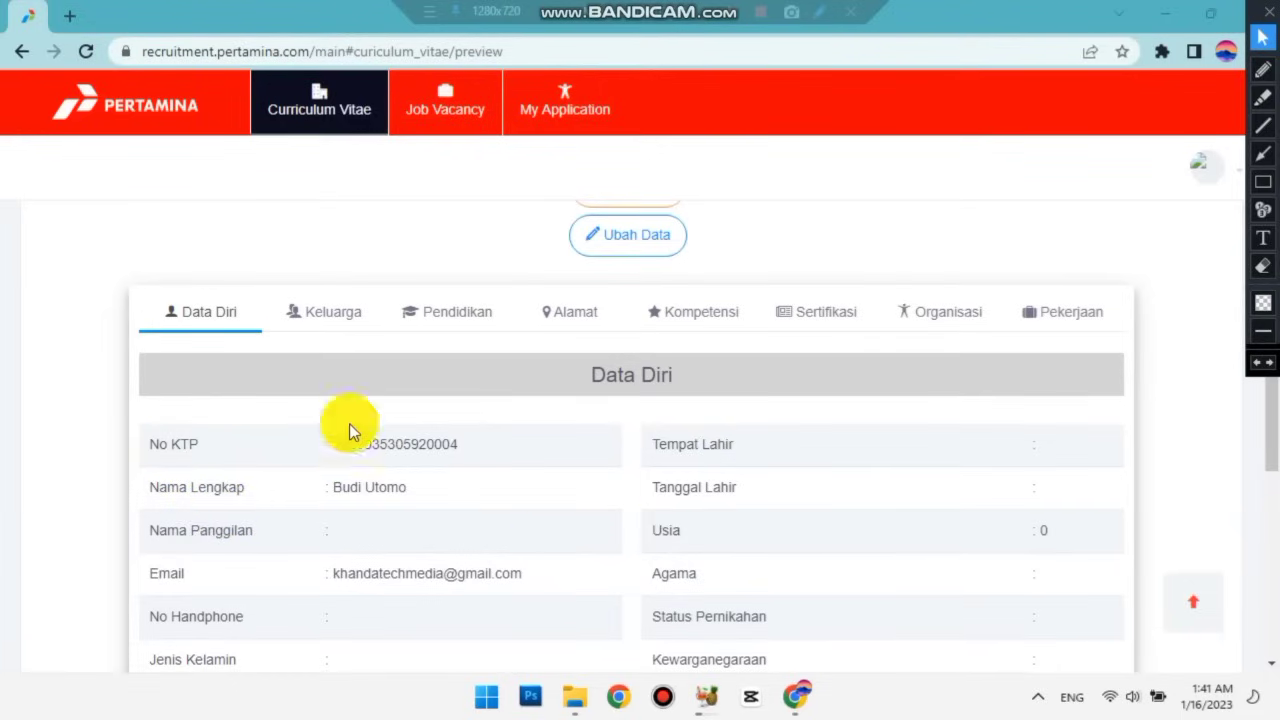
click(341, 316)
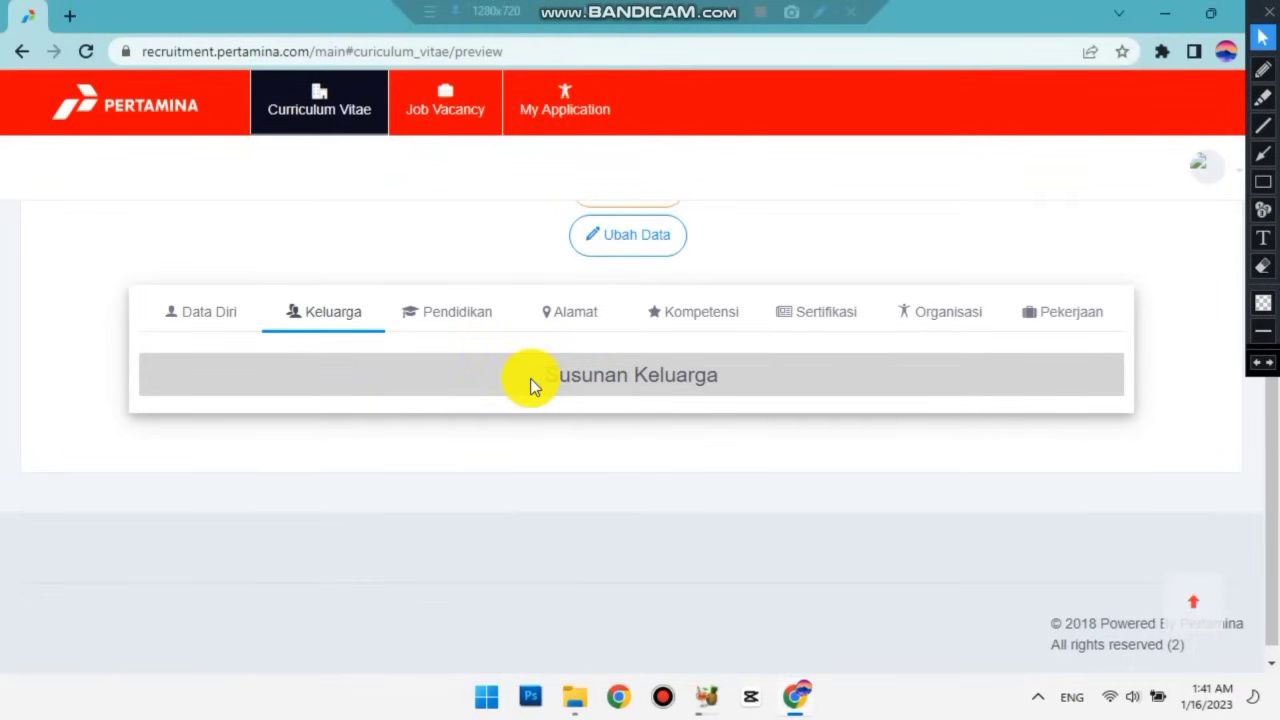
View the Pendidikan, Alamat, Kompetensi and Sertifikasi sections of the CV.
click(450, 320)
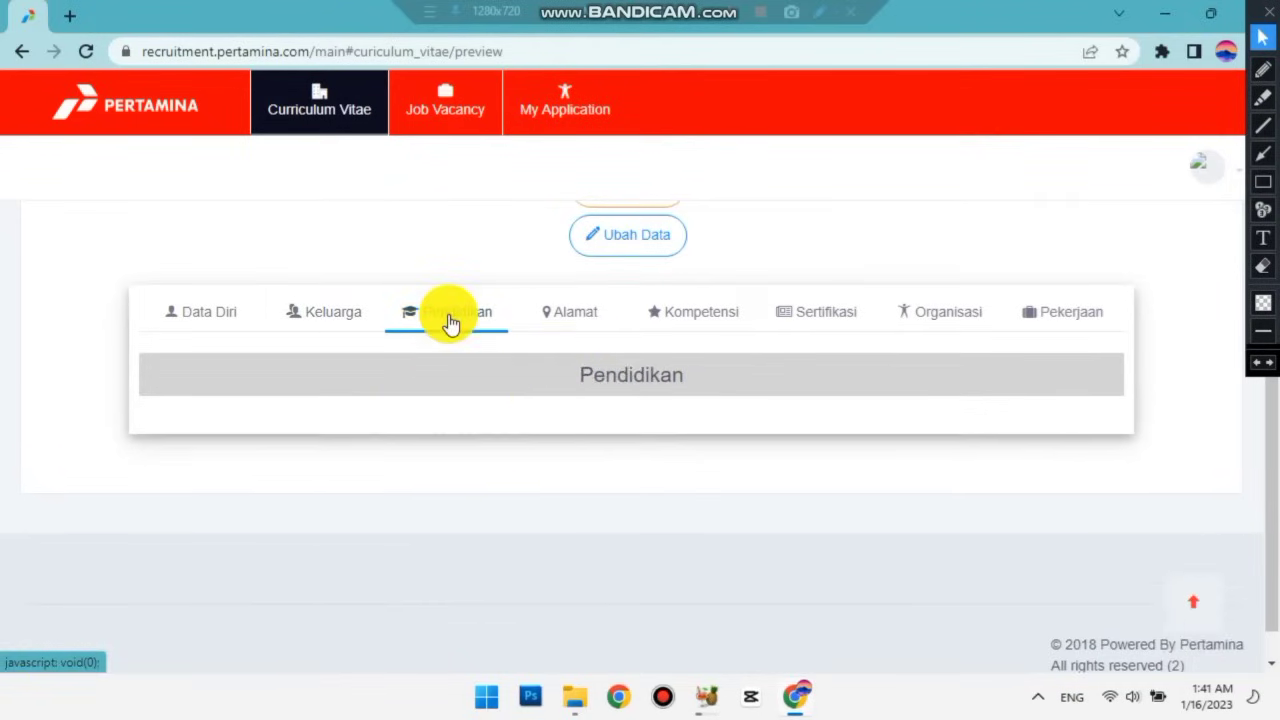
click(579, 319)
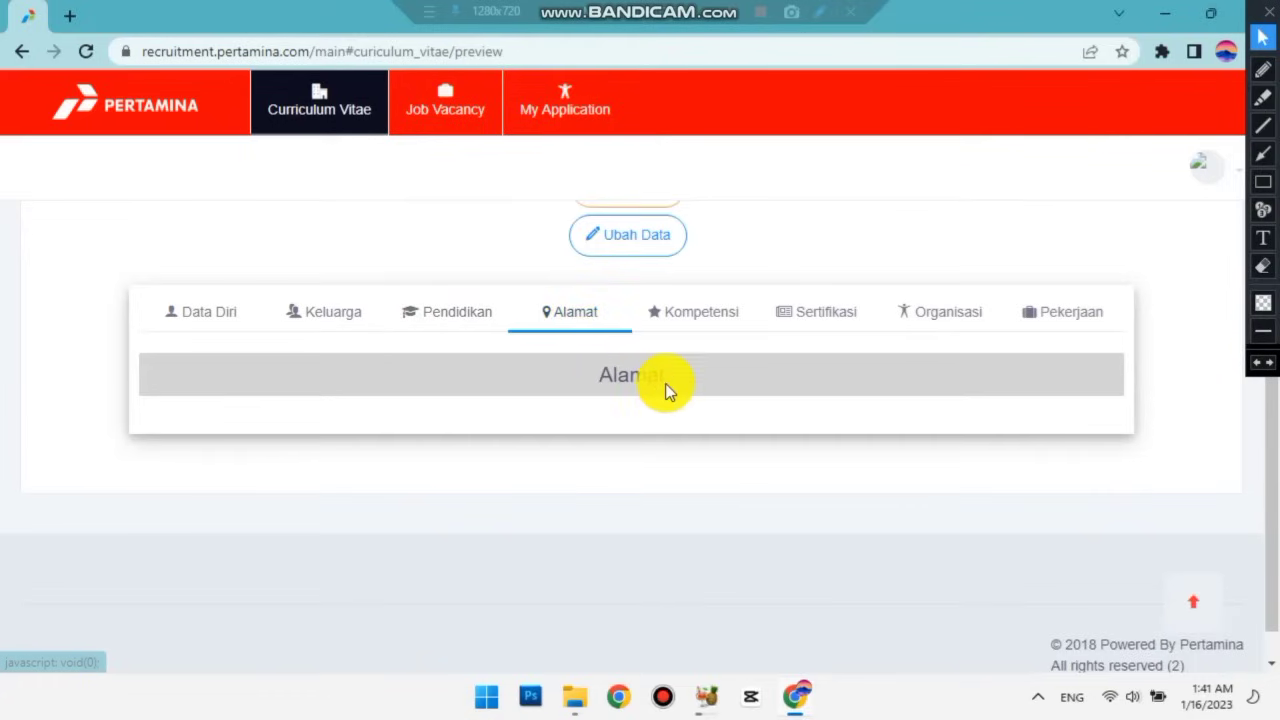
click(704, 322)
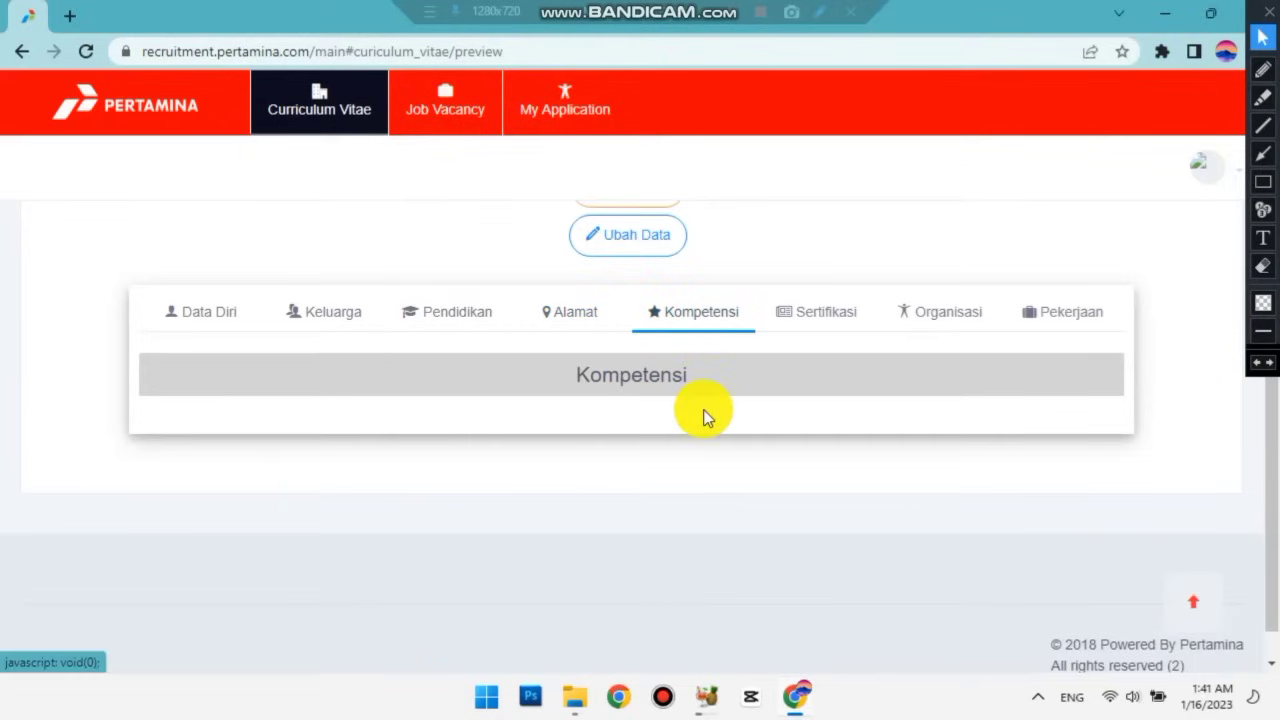
click(840, 322)
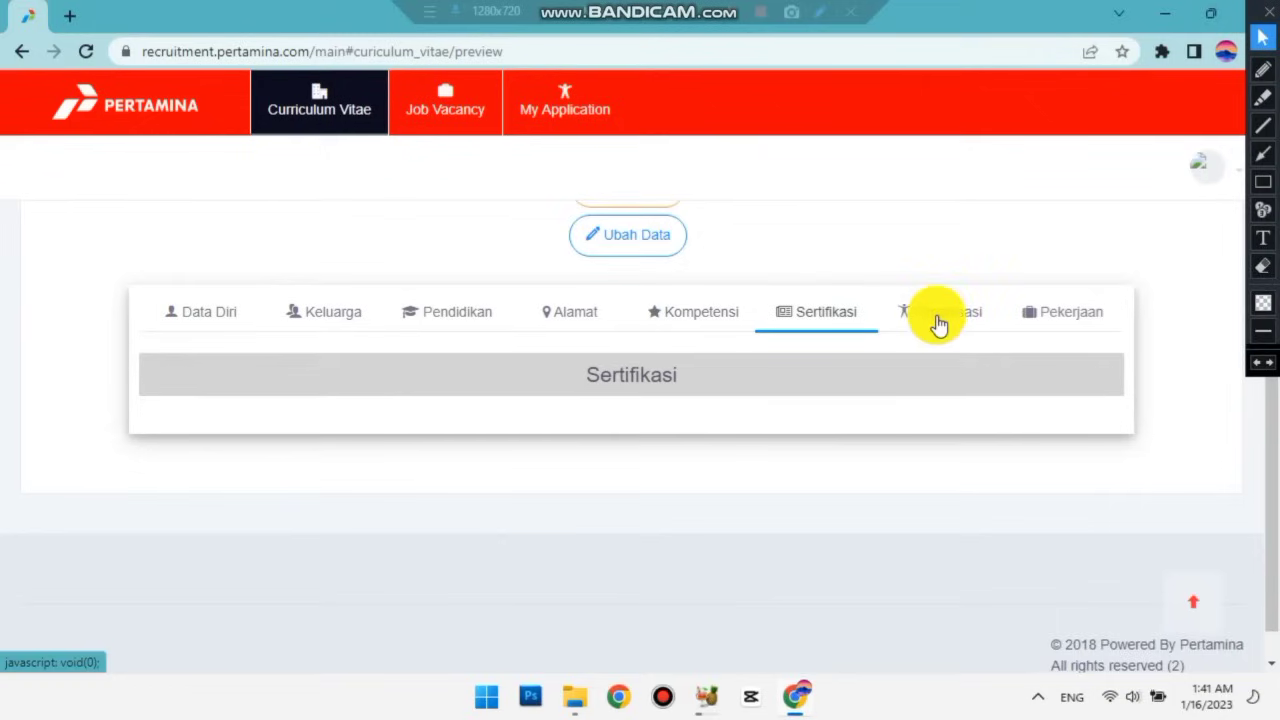
View the Organisasi and Pekerjaan sections, then open the CV for editing with Ubah Data.
click(946, 325)
click(1064, 318)
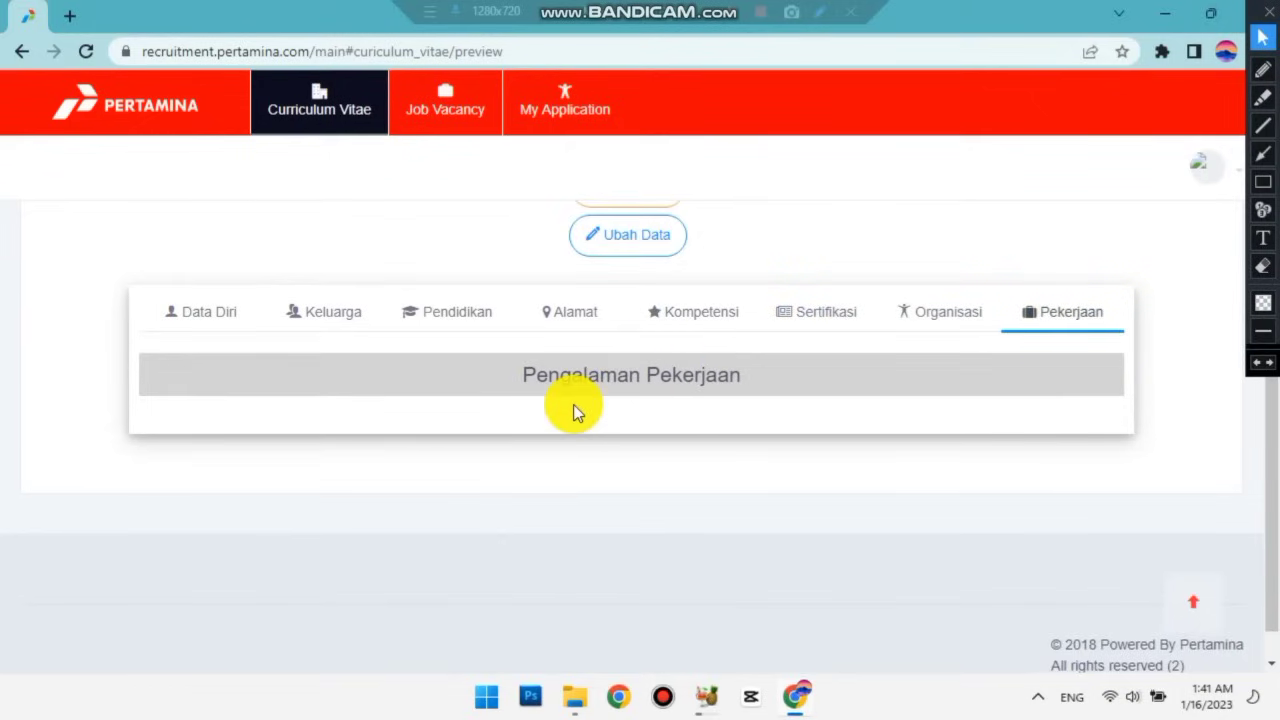
scroll(572, 404, up, 1)
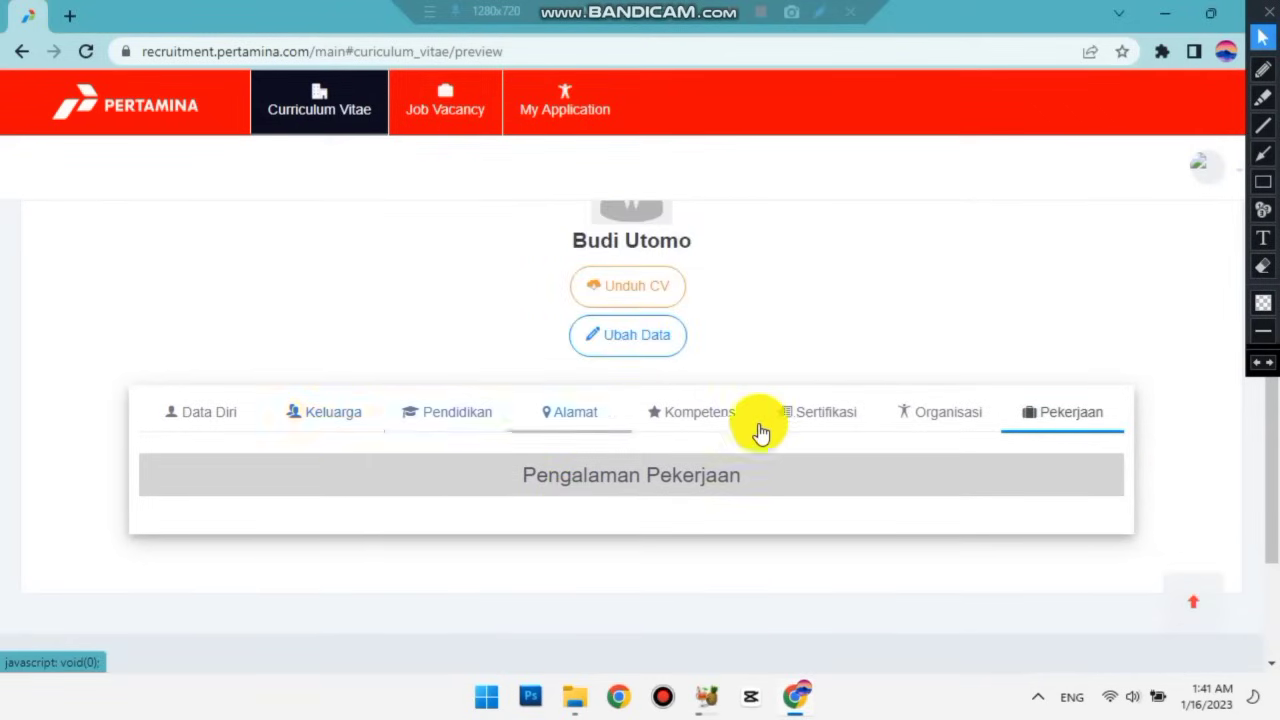
click(633, 345)
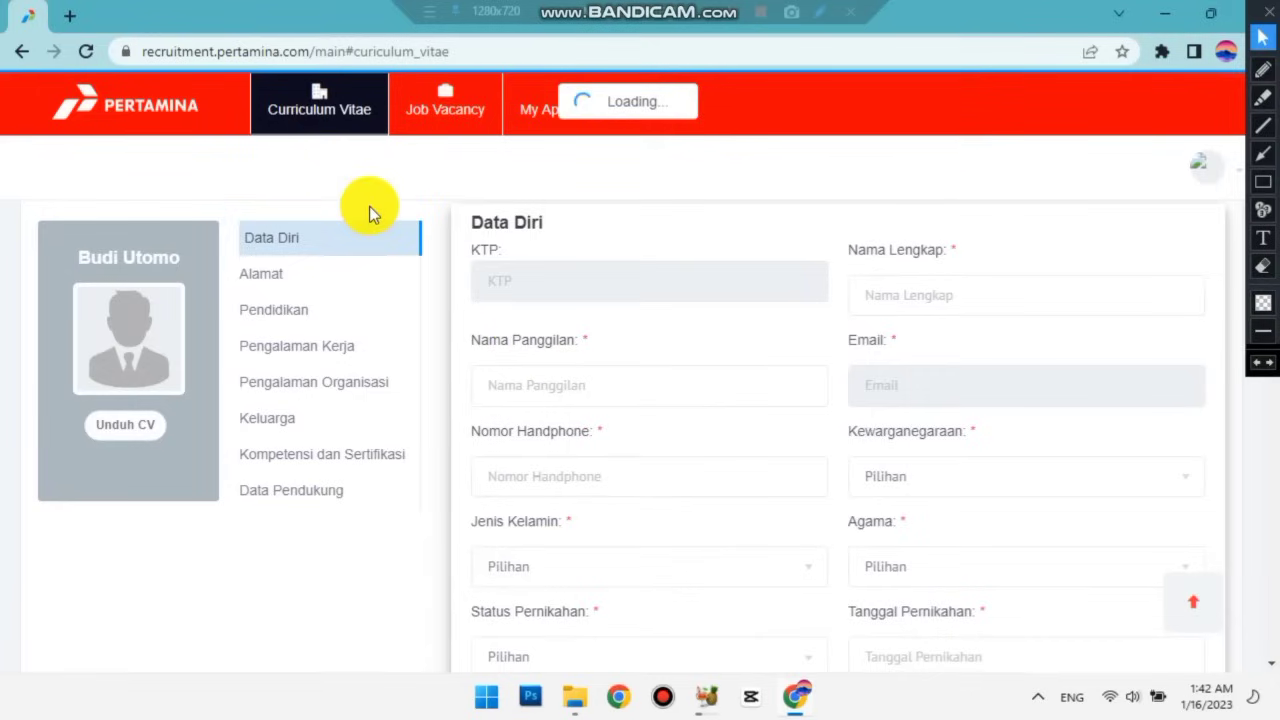
Enter the applicant's nickname in Nama Panggilan.
click(362, 223)
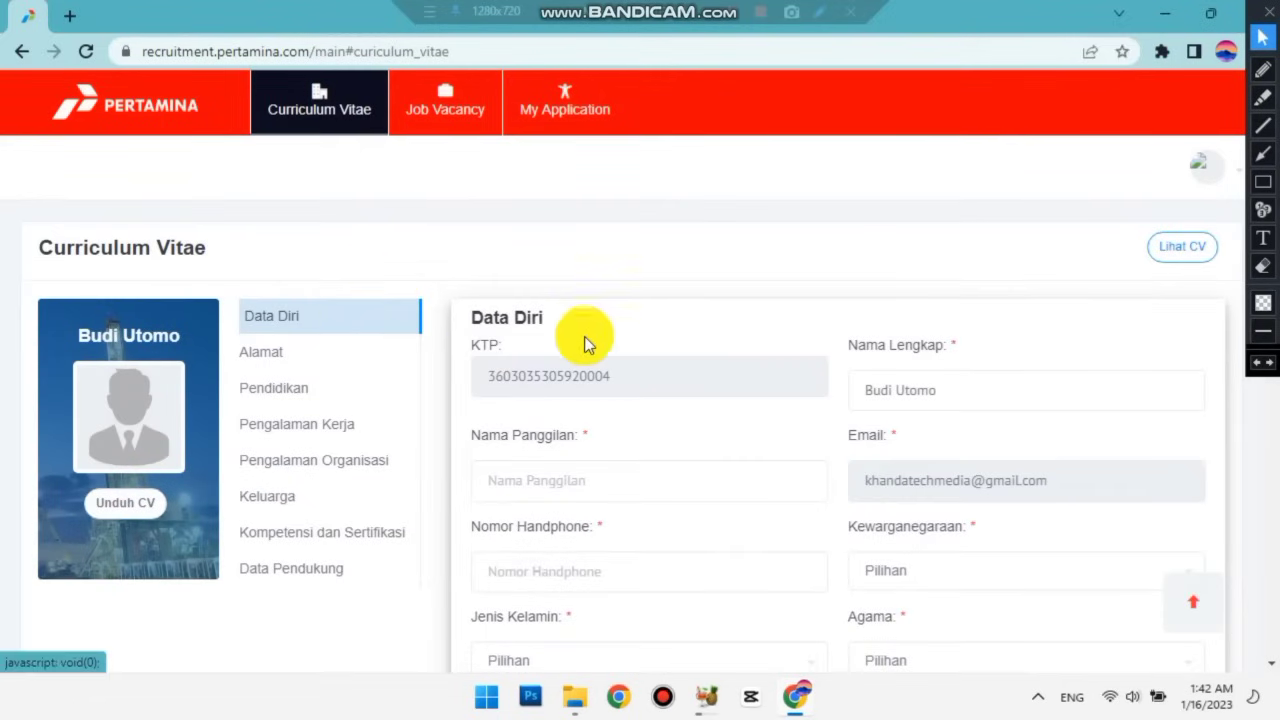
scroll(591, 334, down, 1)
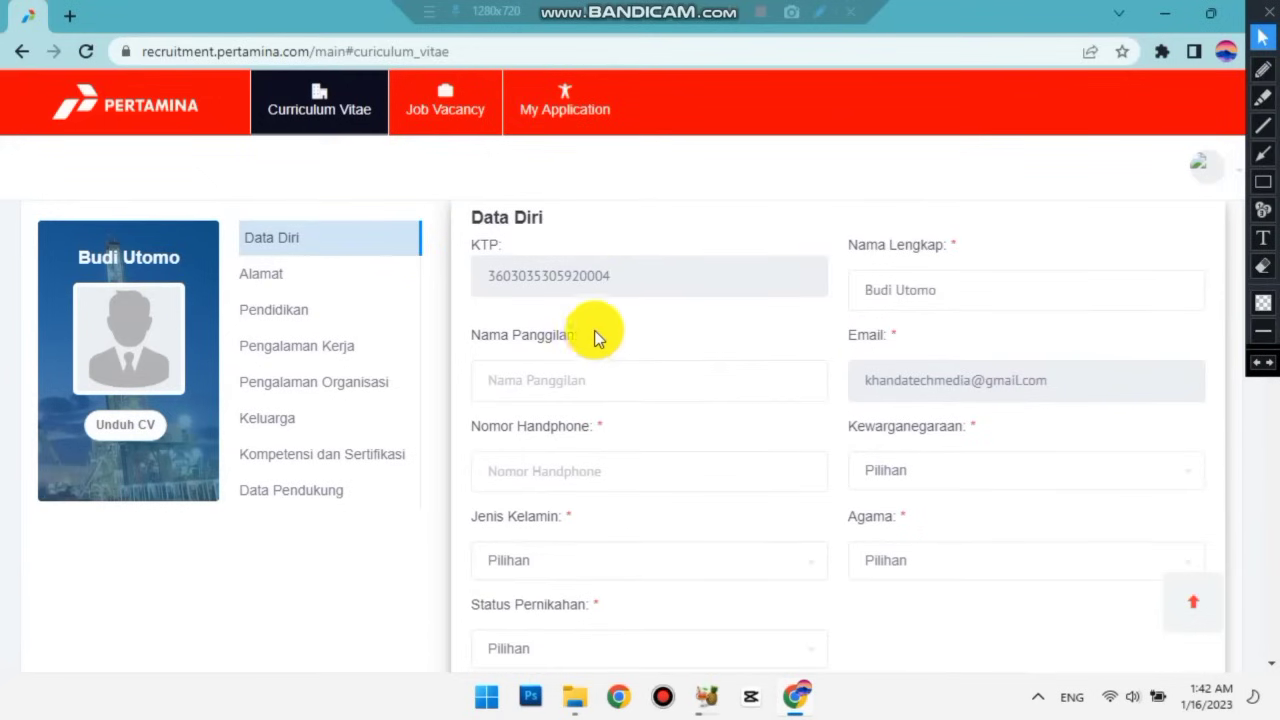
click(547, 378)
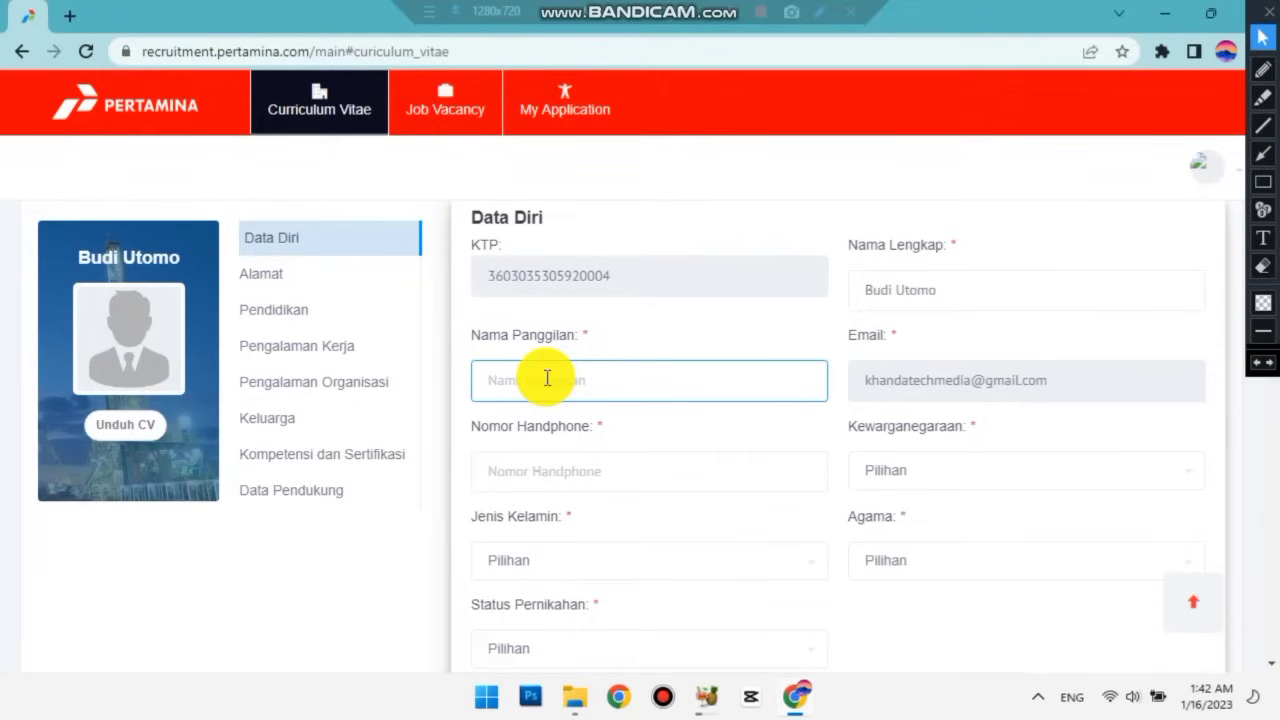
text(Budi)
Enter the applicant's mobile phone number in Nomor Handphone.
scroll(547, 378, down, 1)
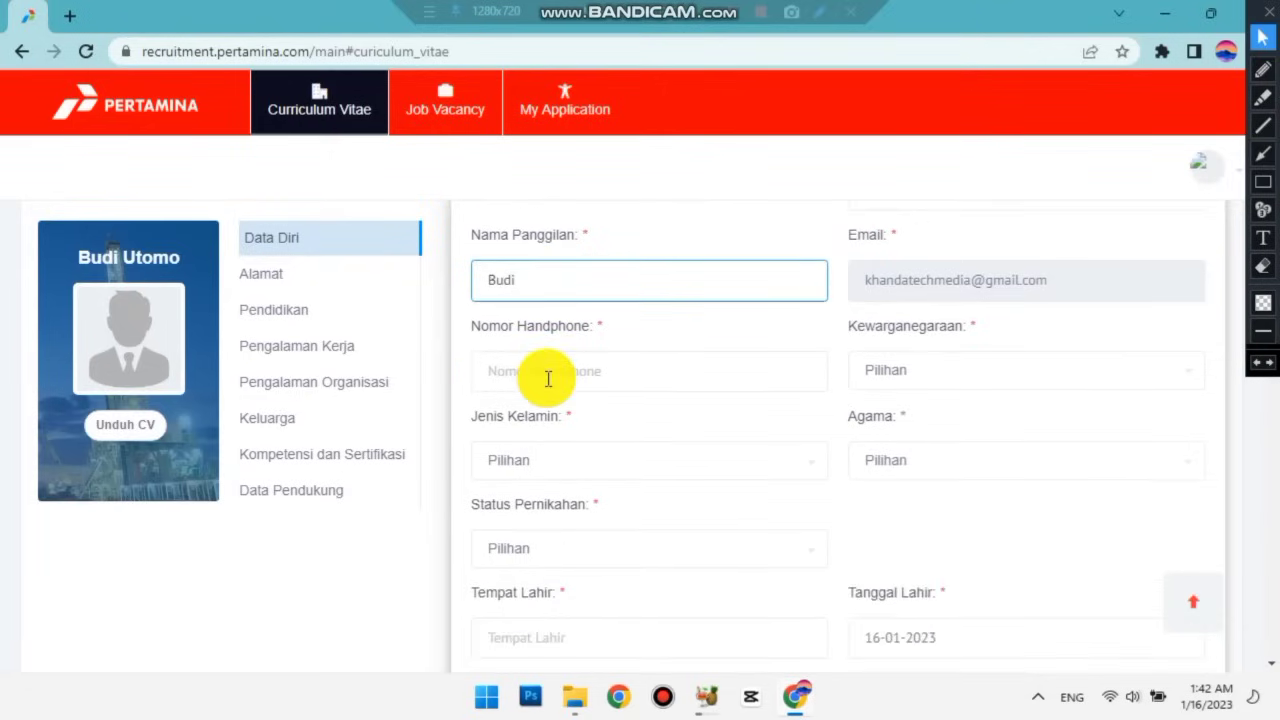
click(547, 378)
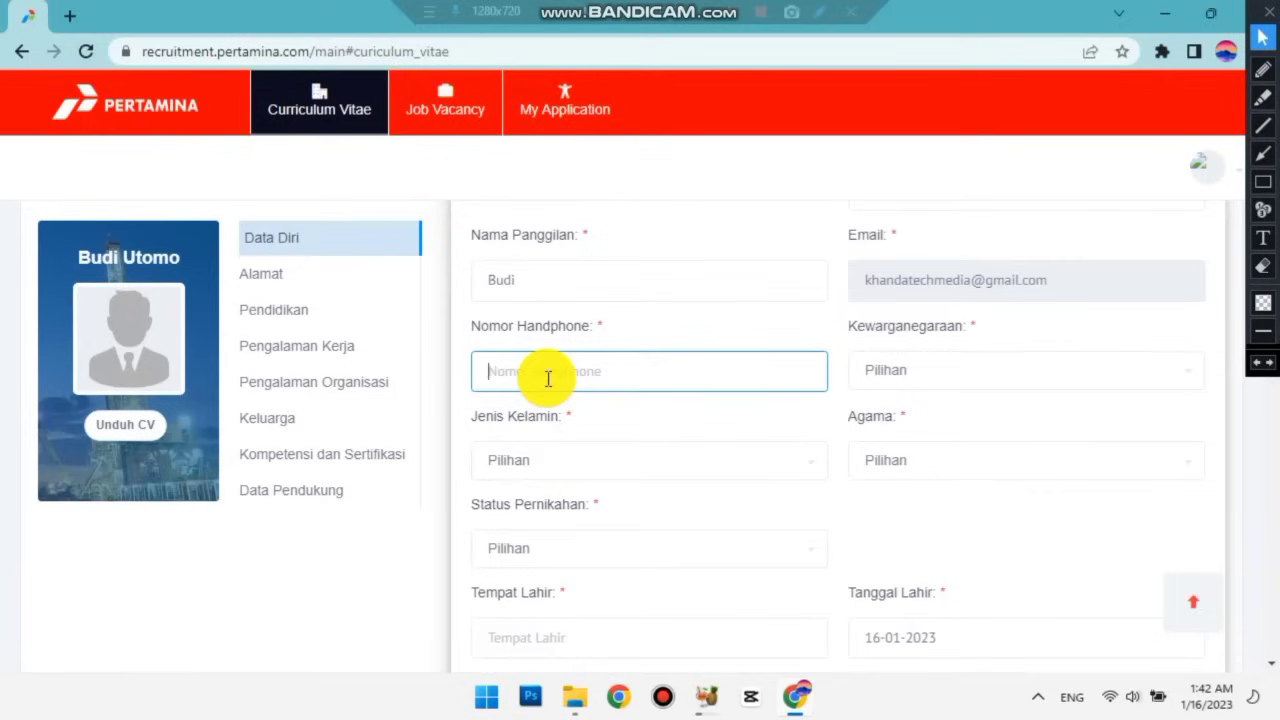
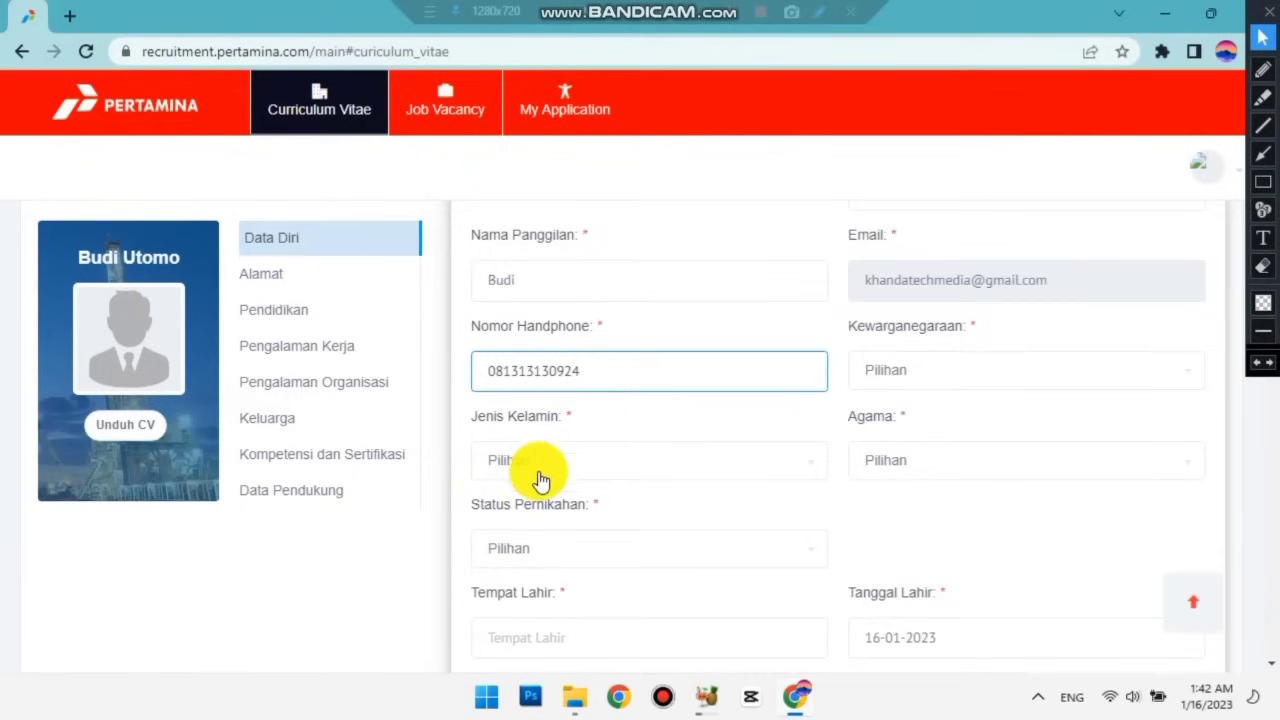
scroll(600, 395, down, 1)
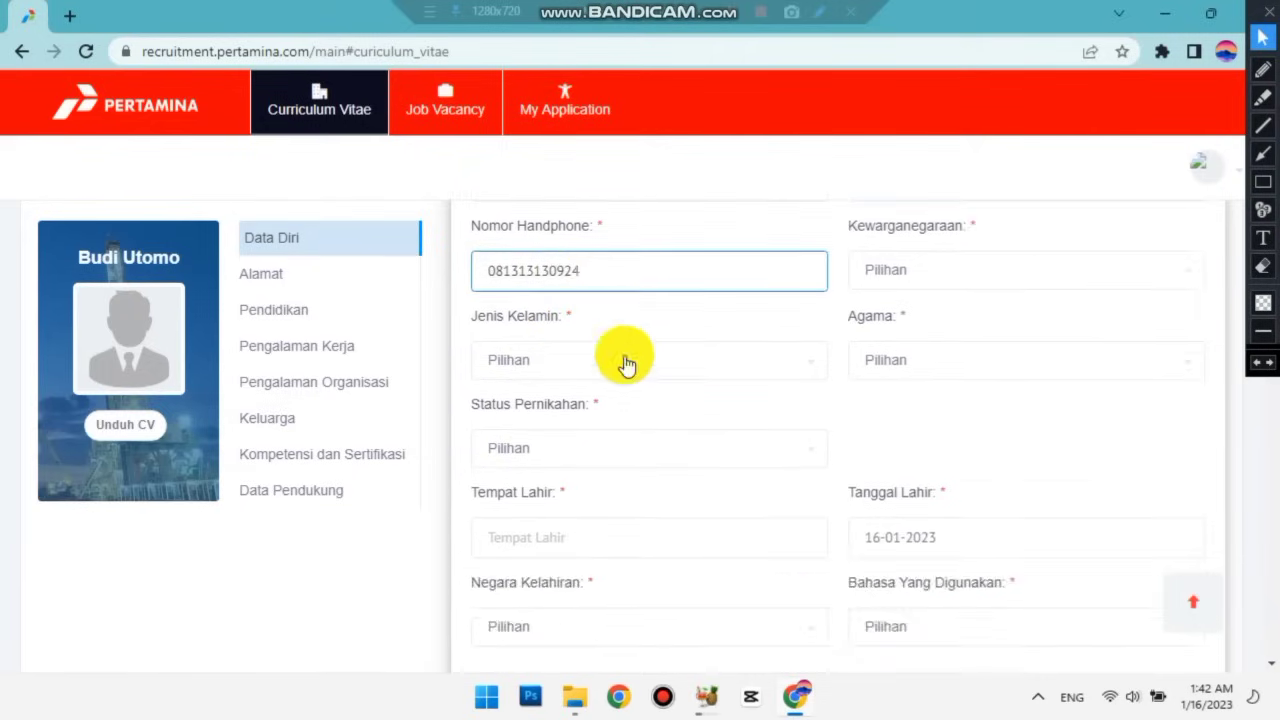
Set Jenis Kelamin to Laki-laki and Status Pernikahan to Nikah.
click(625, 362)
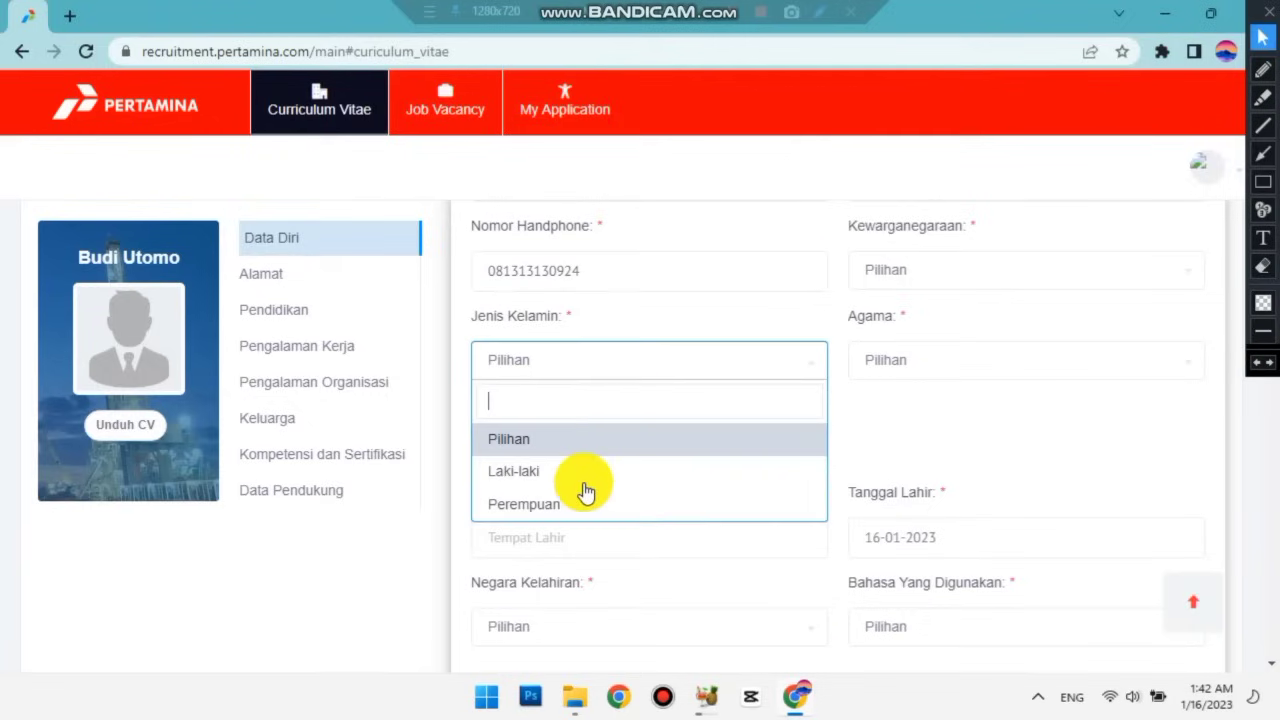
click(474, 400)
scroll(520, 390, down, 1)
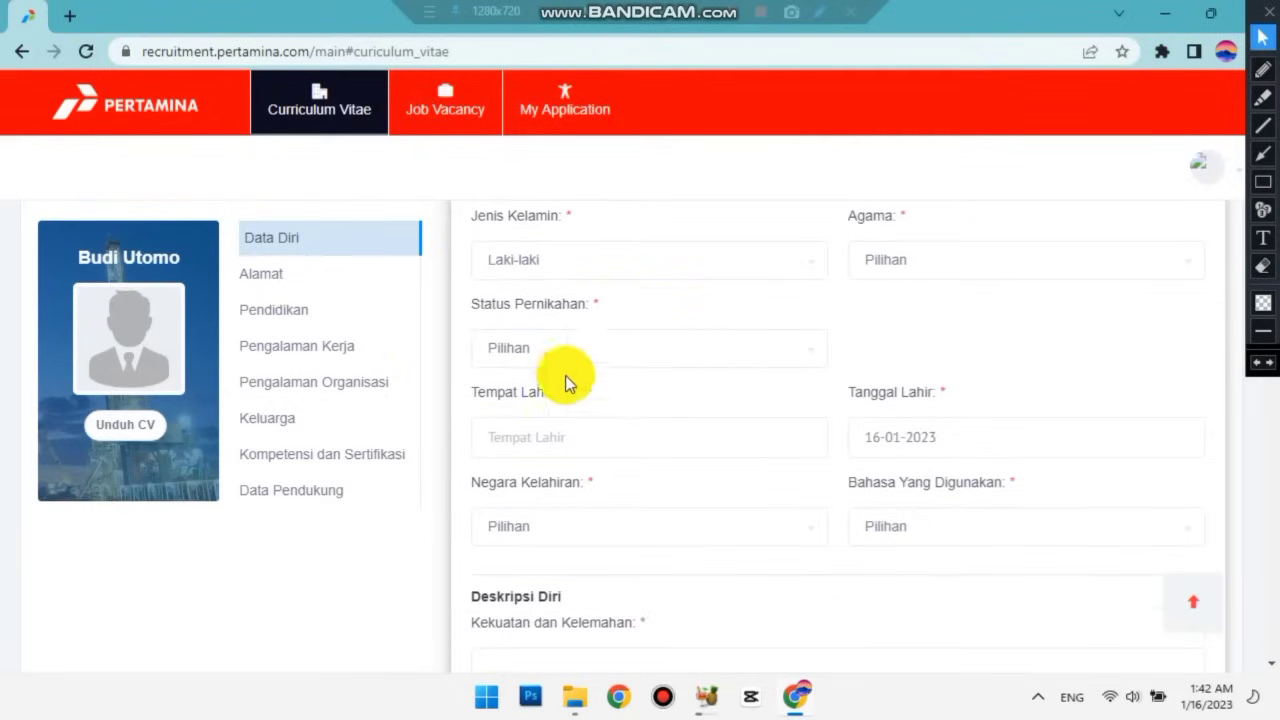
click(642, 357)
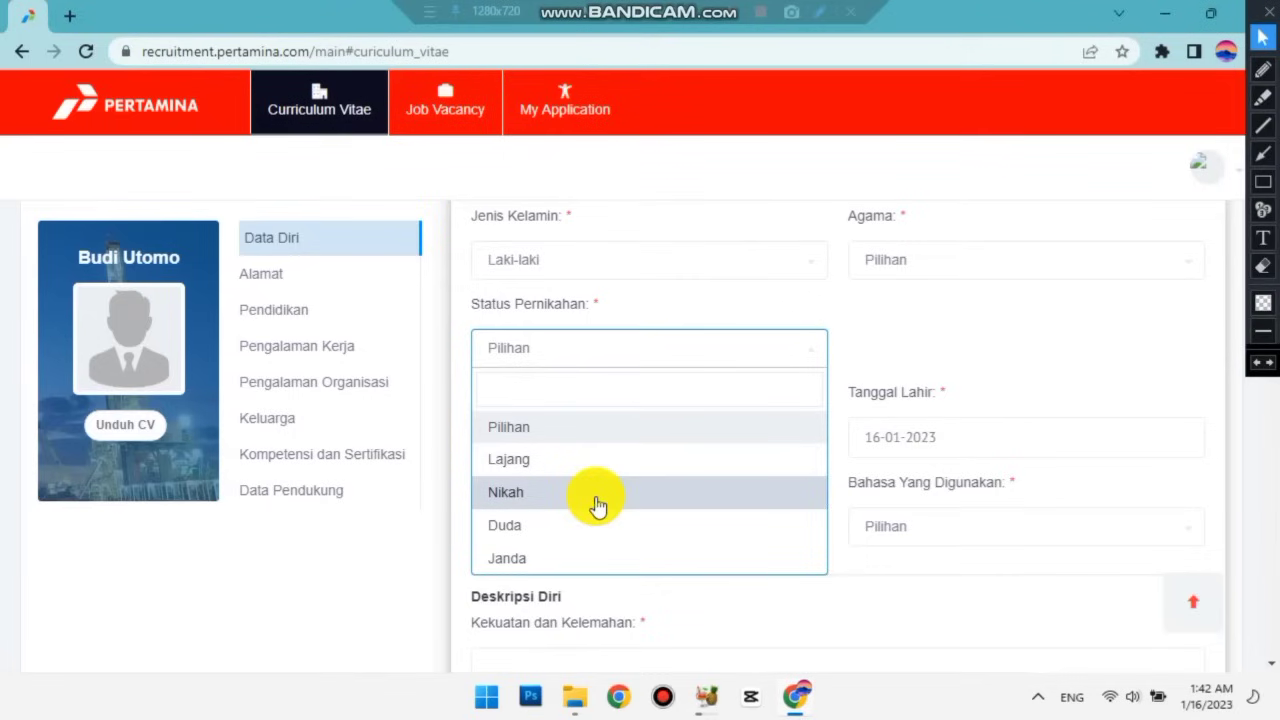
key(Return)
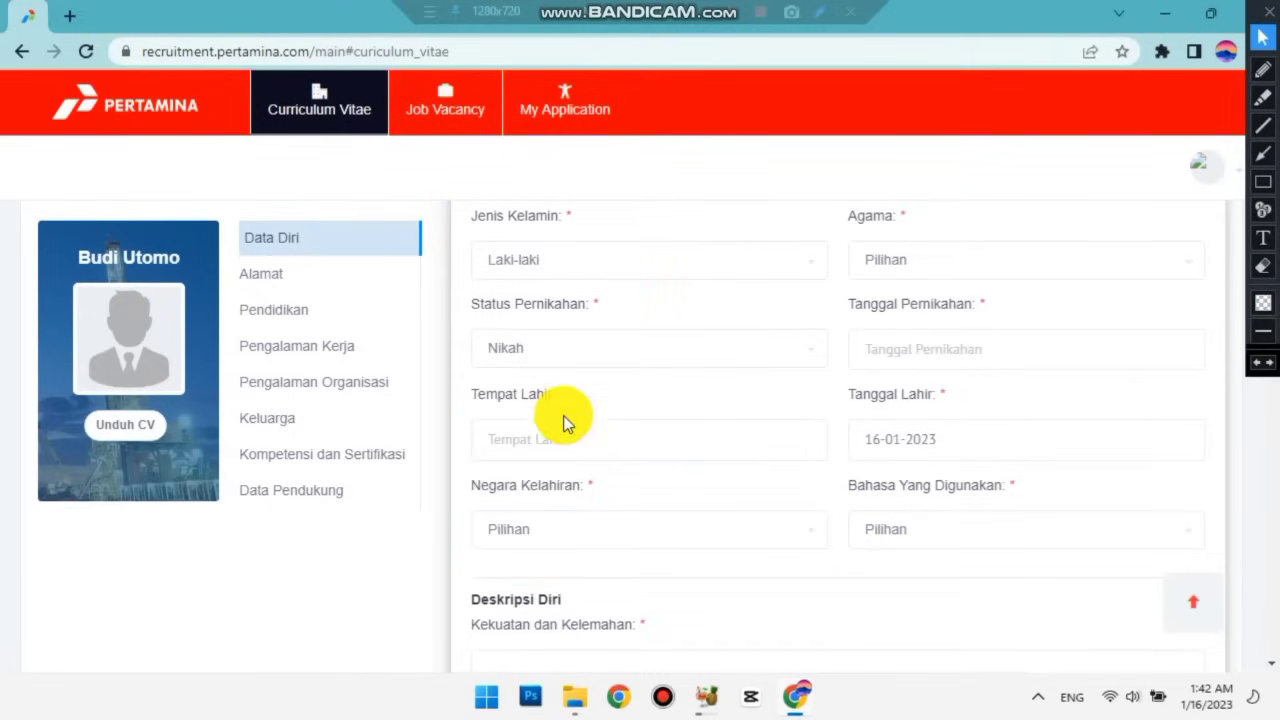
Enter Jakarta as Tempat Lahir and choose Indonesia as Negara Kelahiran.
click(574, 439)
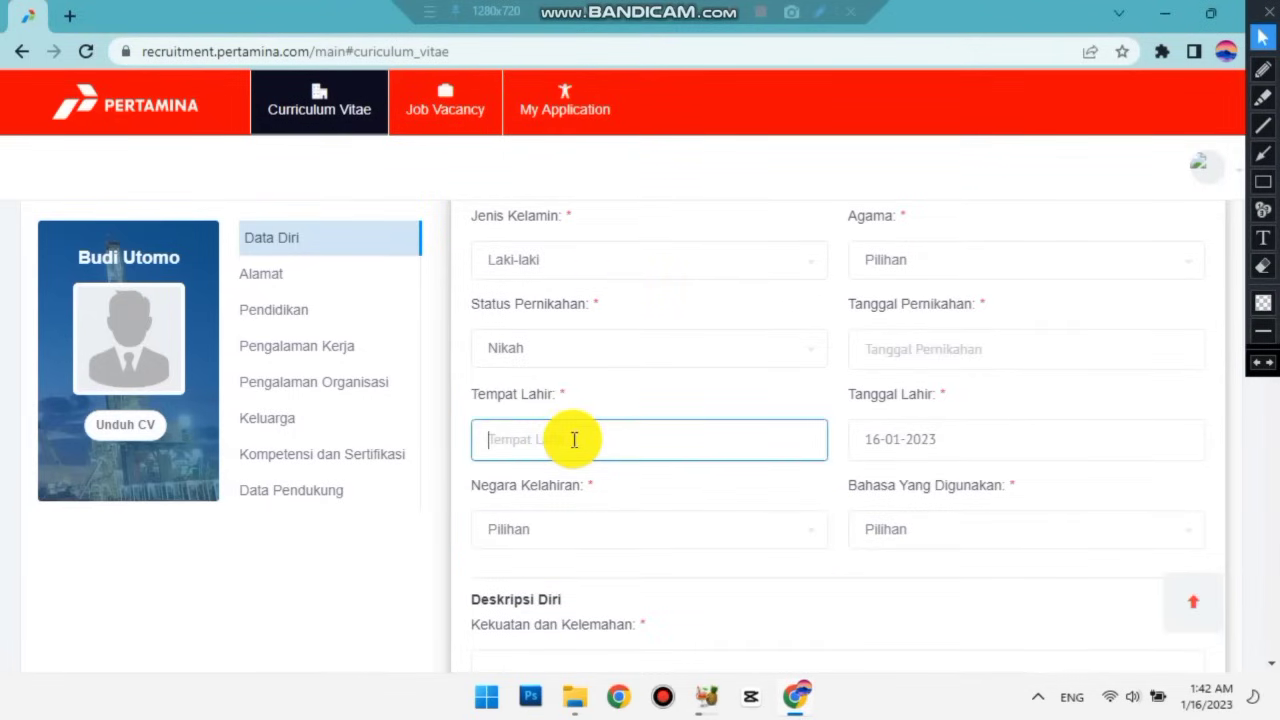
scroll(574, 439, down, 2)
scroll(586, 334, up, 1)
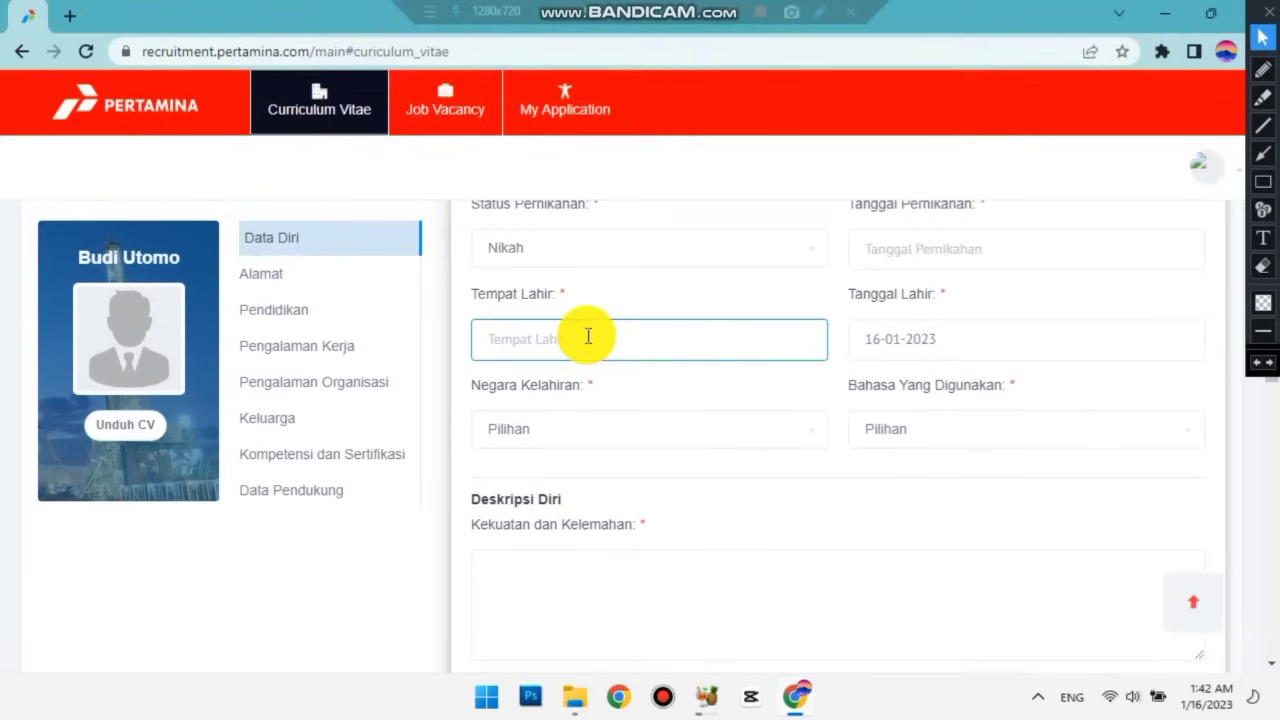
text(Jakarta)
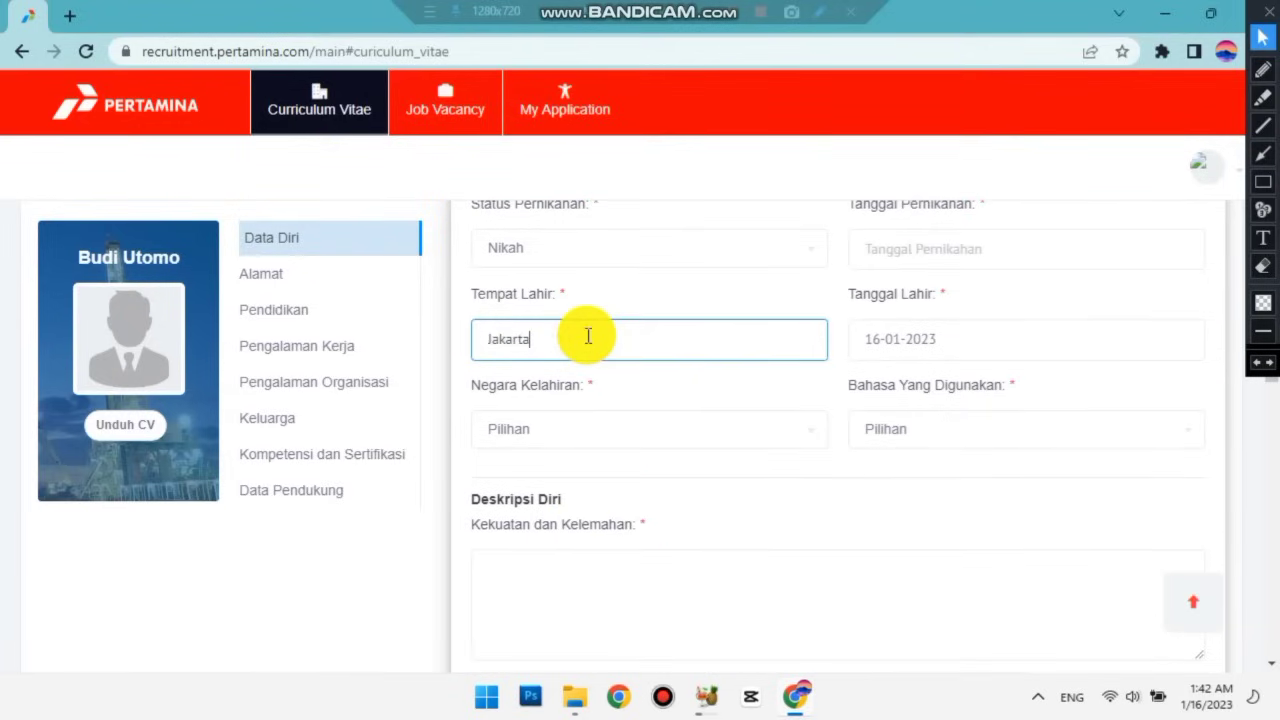
click(579, 445)
scroll(597, 340, down, 15)
scroll(600, 343, down, 5)
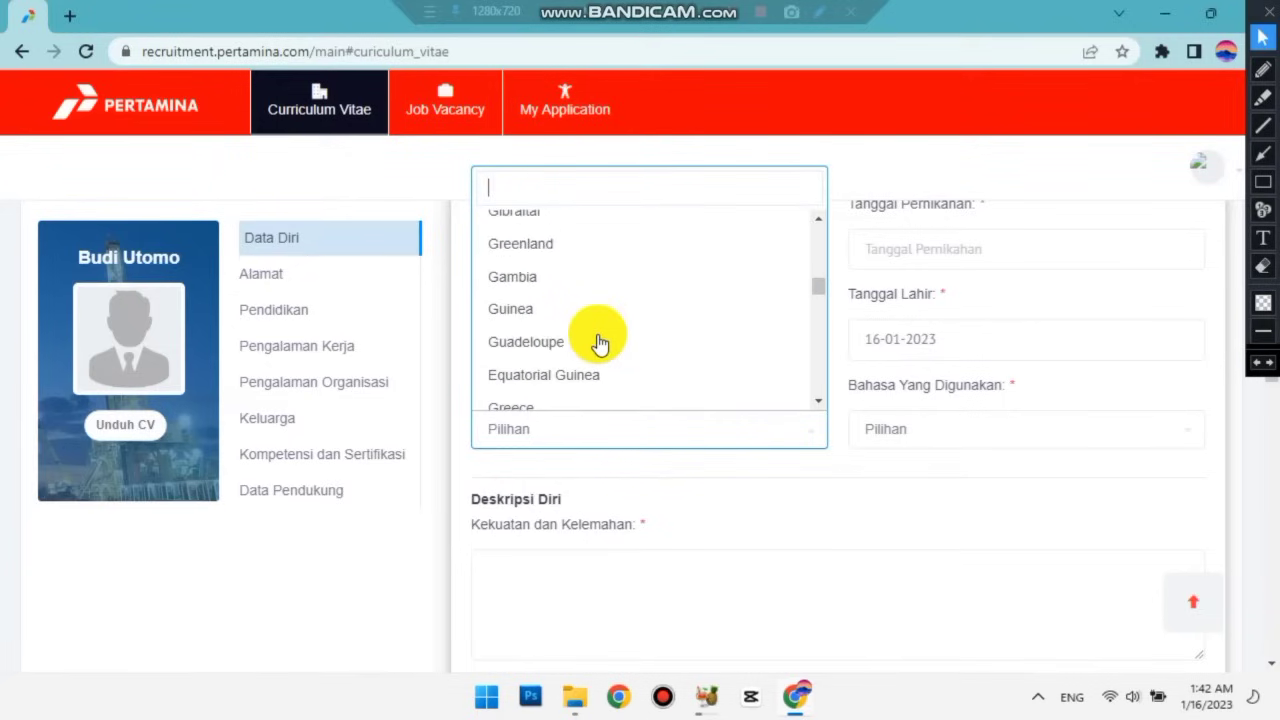
text(In)
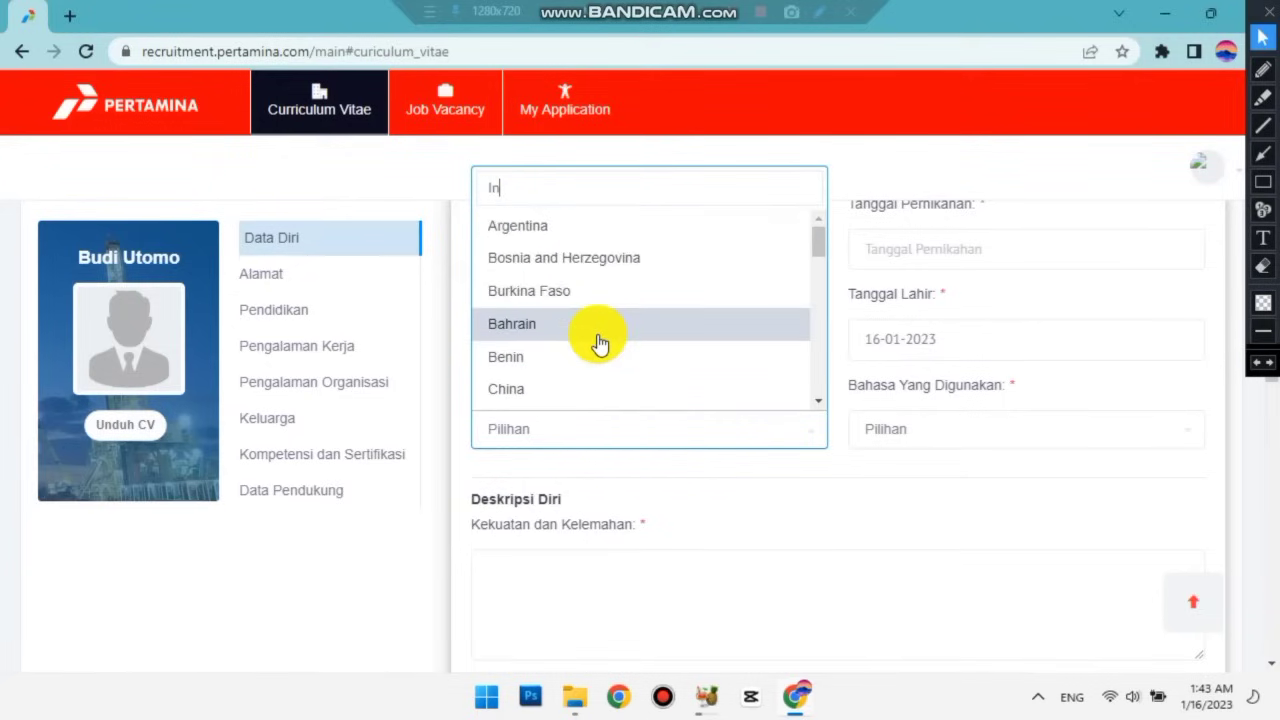
text(donesia)
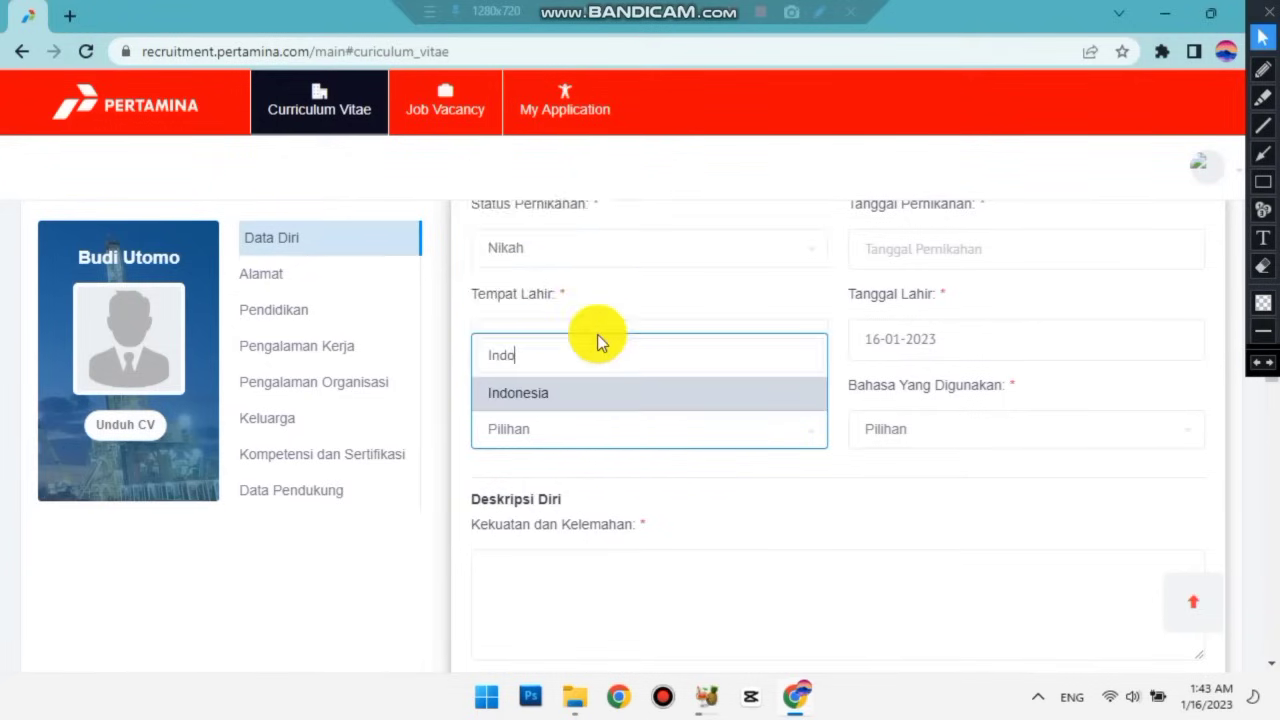
click(575, 402)
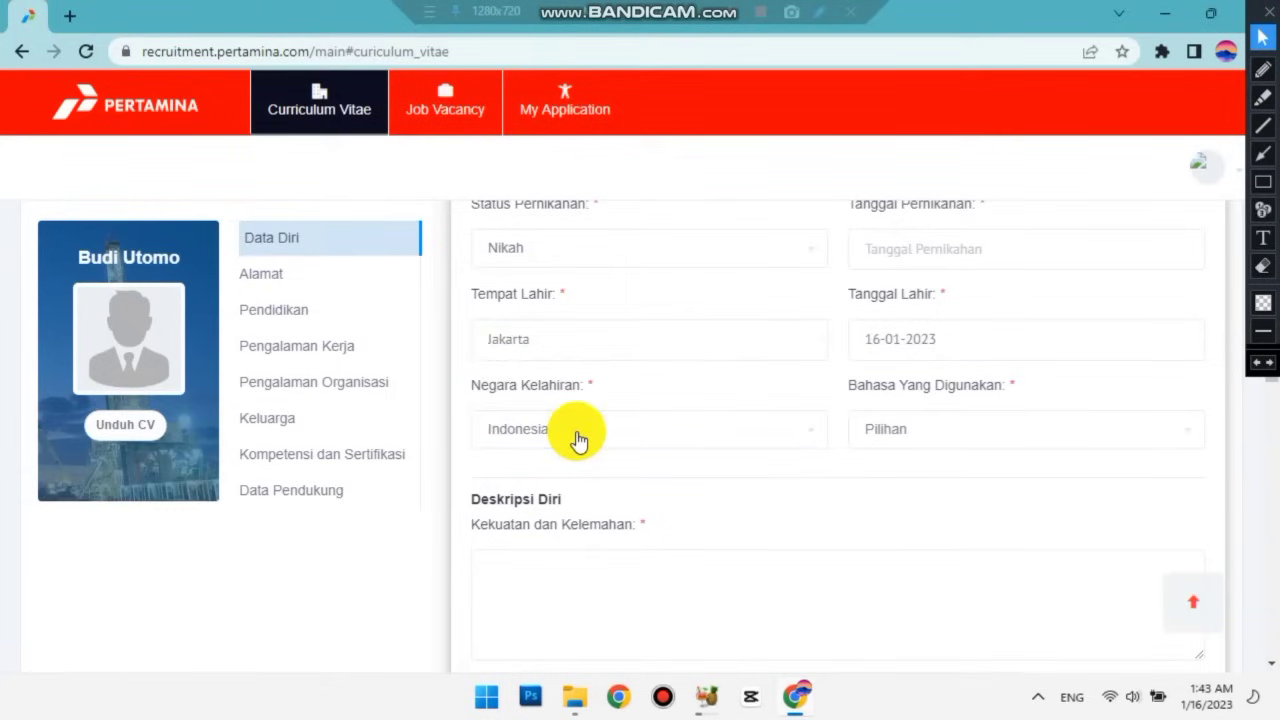
scroll(578, 440, up, 4)
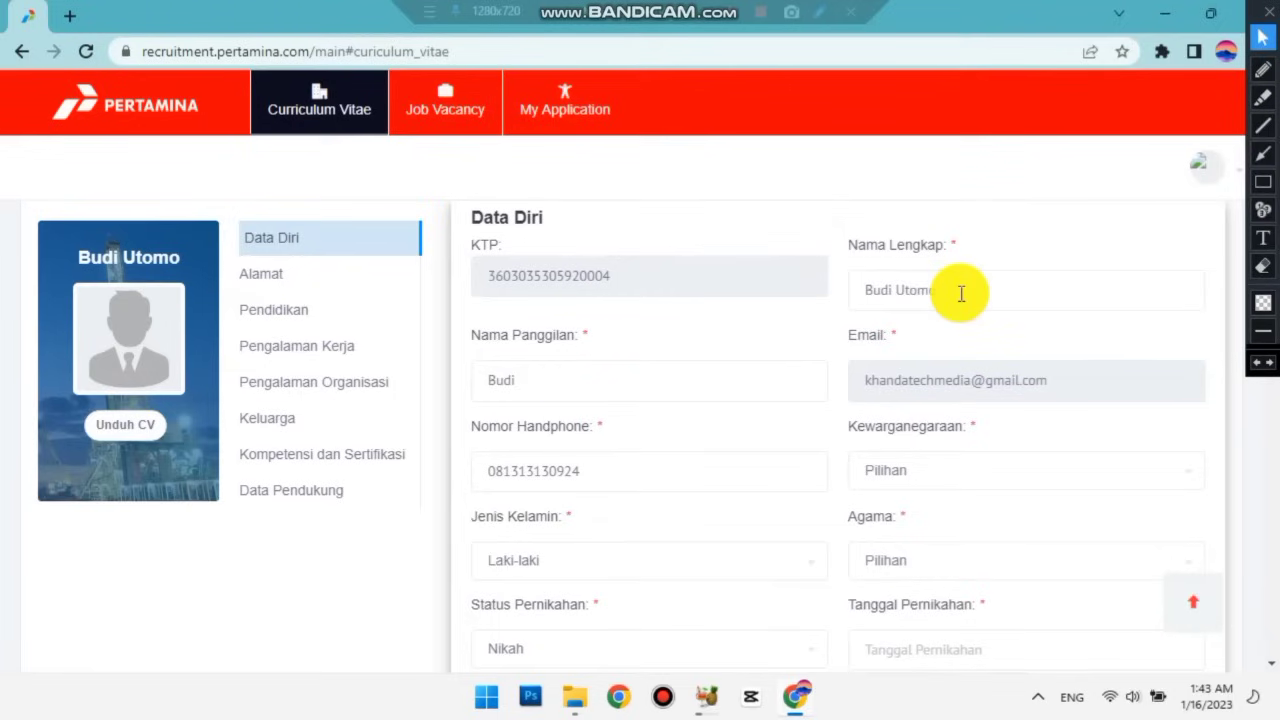
Choose Indonesia as the Kewarganegaraan.
click(960, 293)
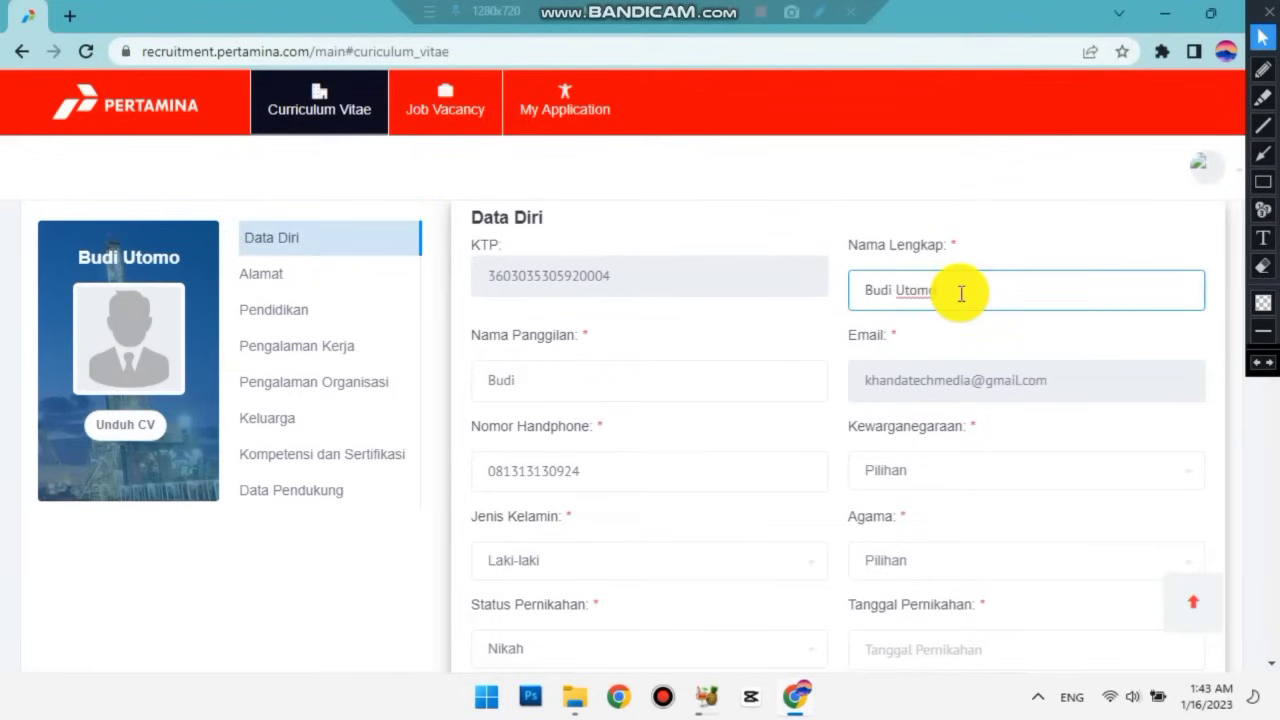
scroll(960, 293, down, 1)
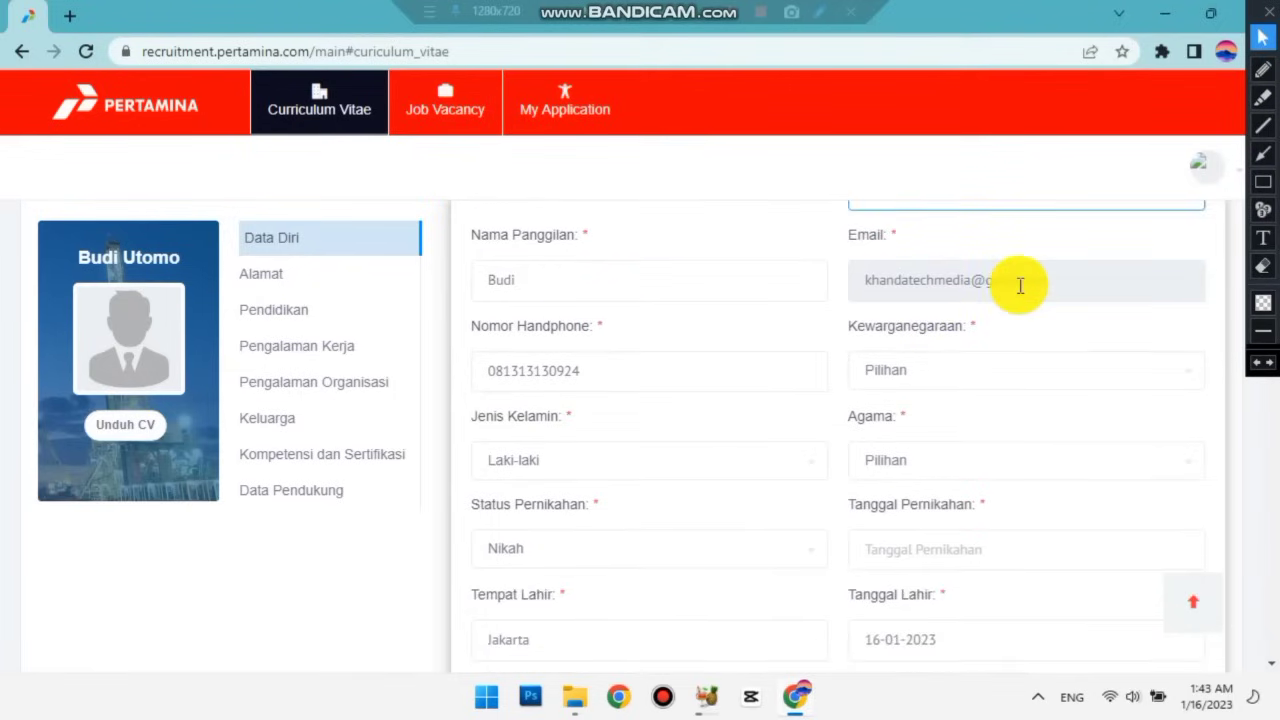
click(930, 375)
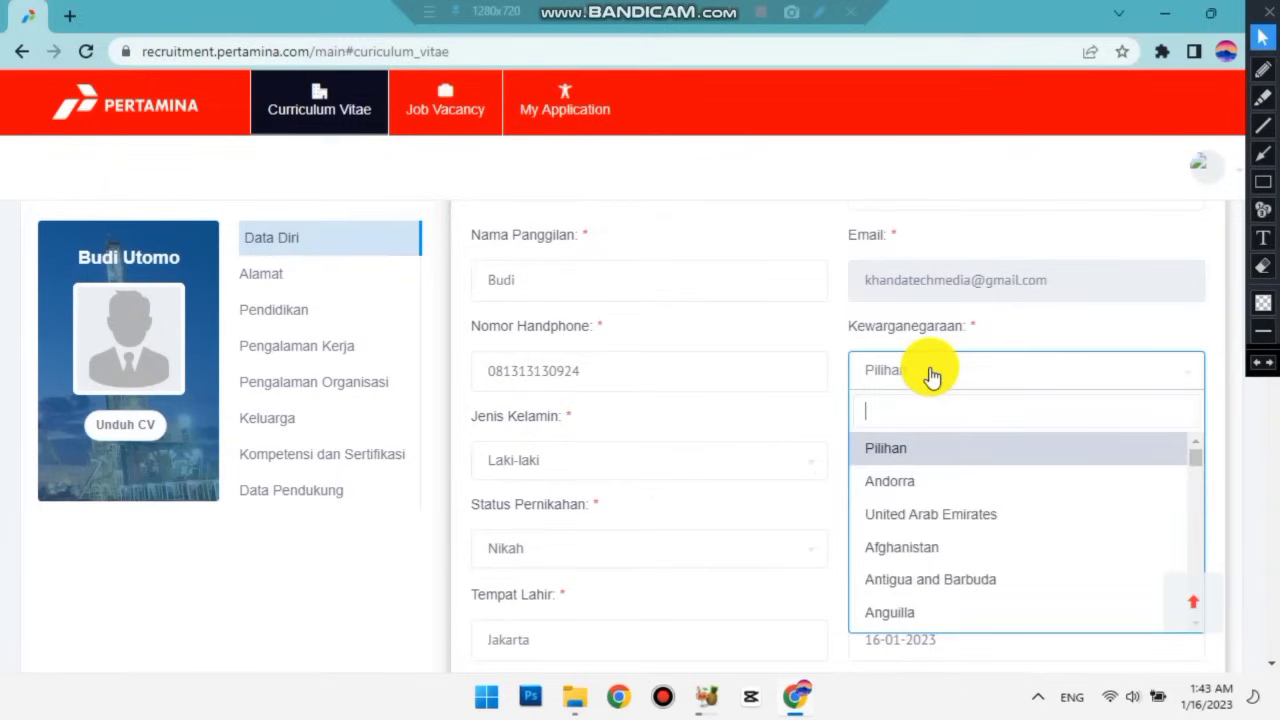
text(Indonesia)
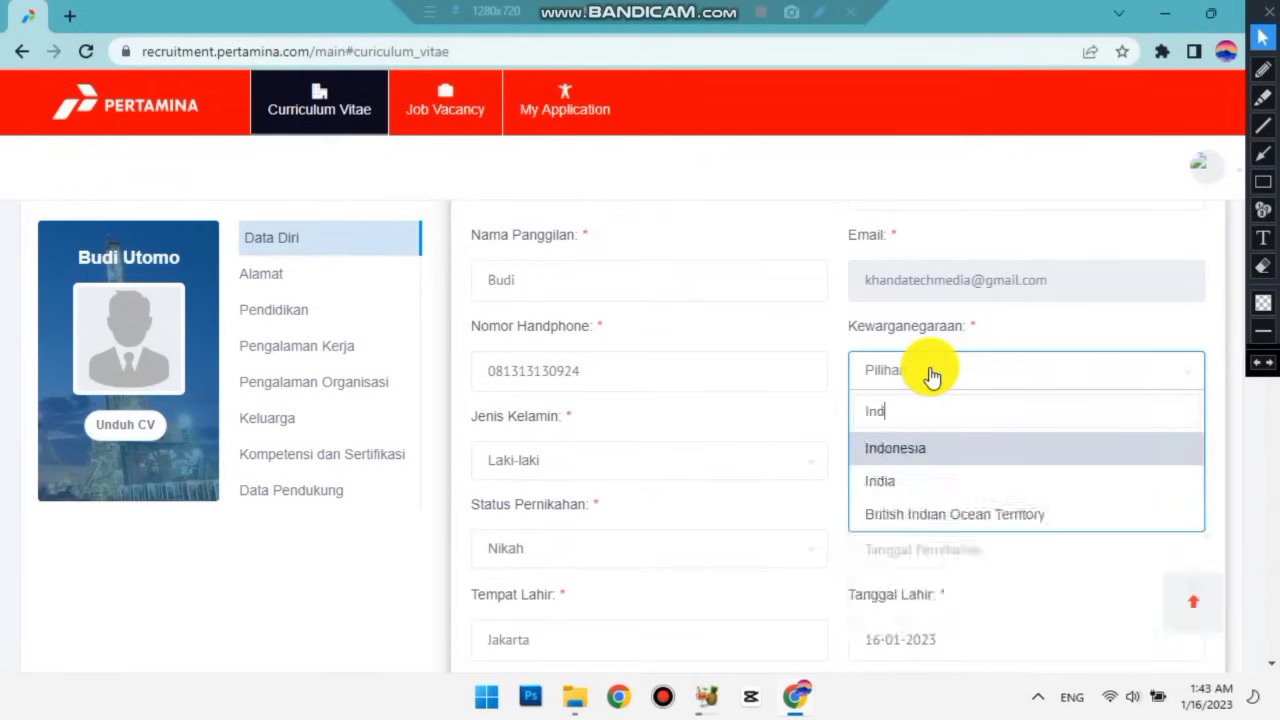
click(893, 460)
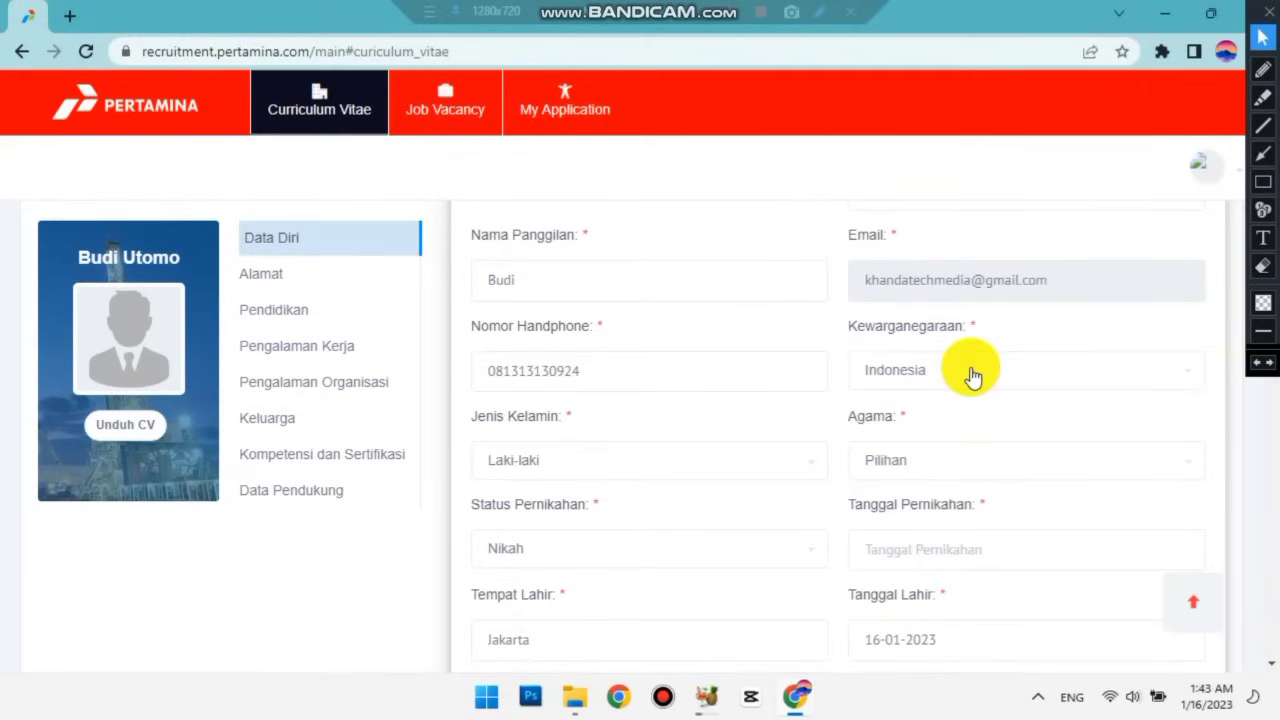
Set Agama to Islam.
scroll(940, 372, down, 1)
click(938, 372)
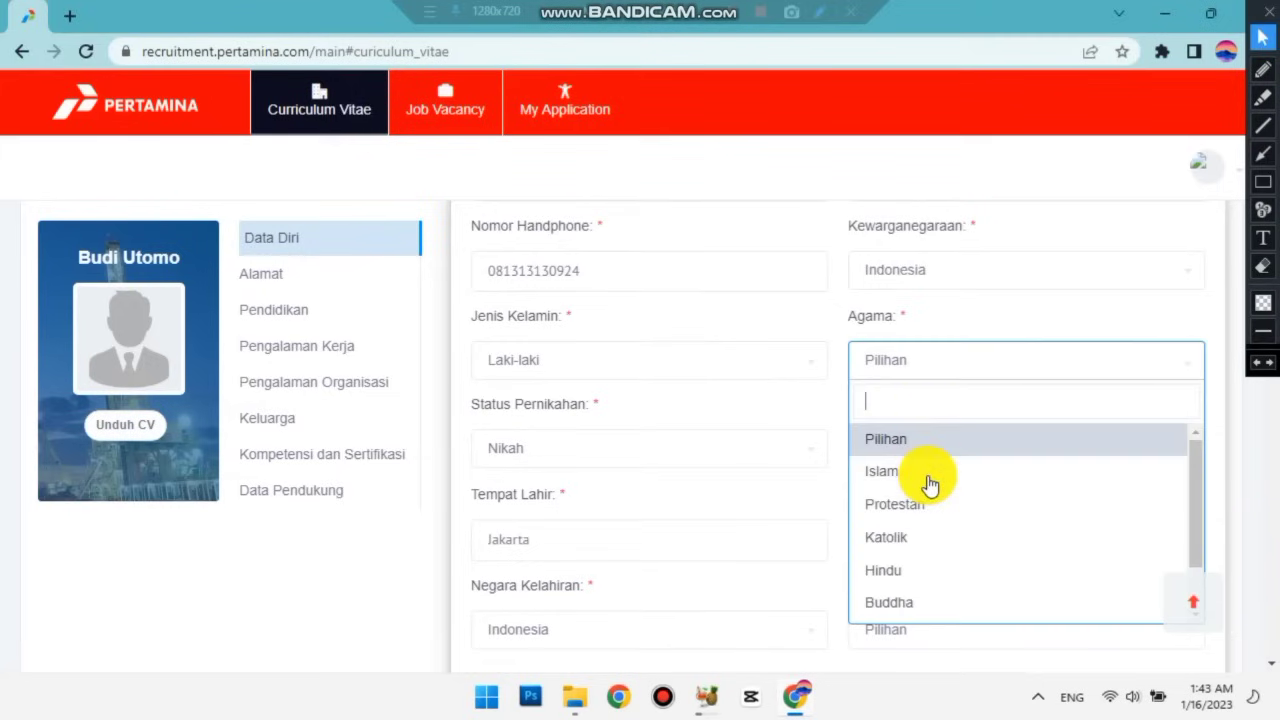
click(900, 376)
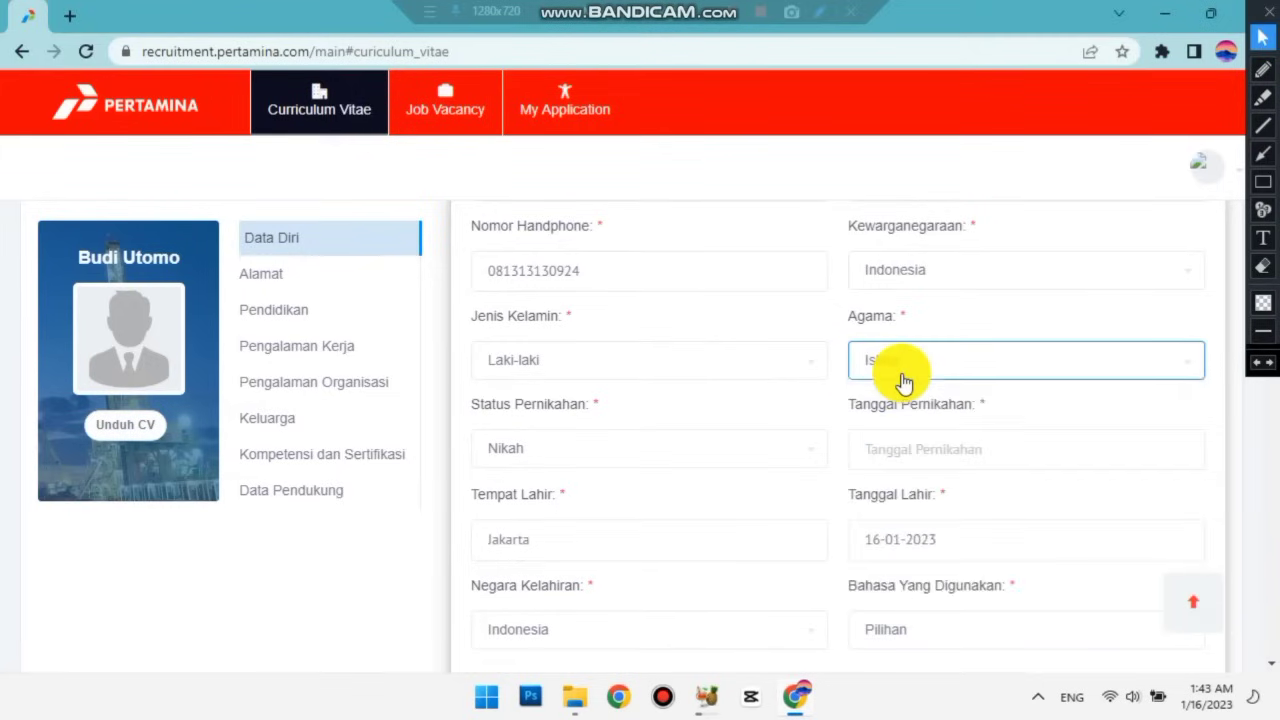
scroll(937, 366, down, 1)
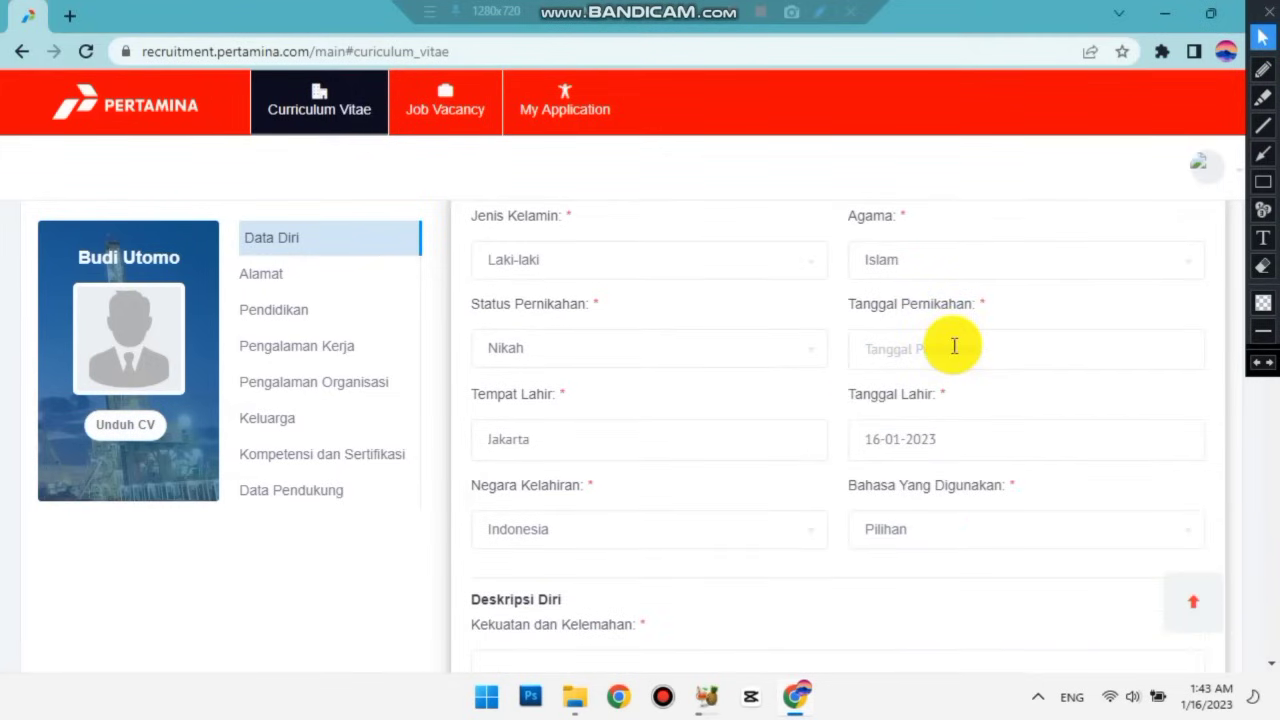
click(933, 348)
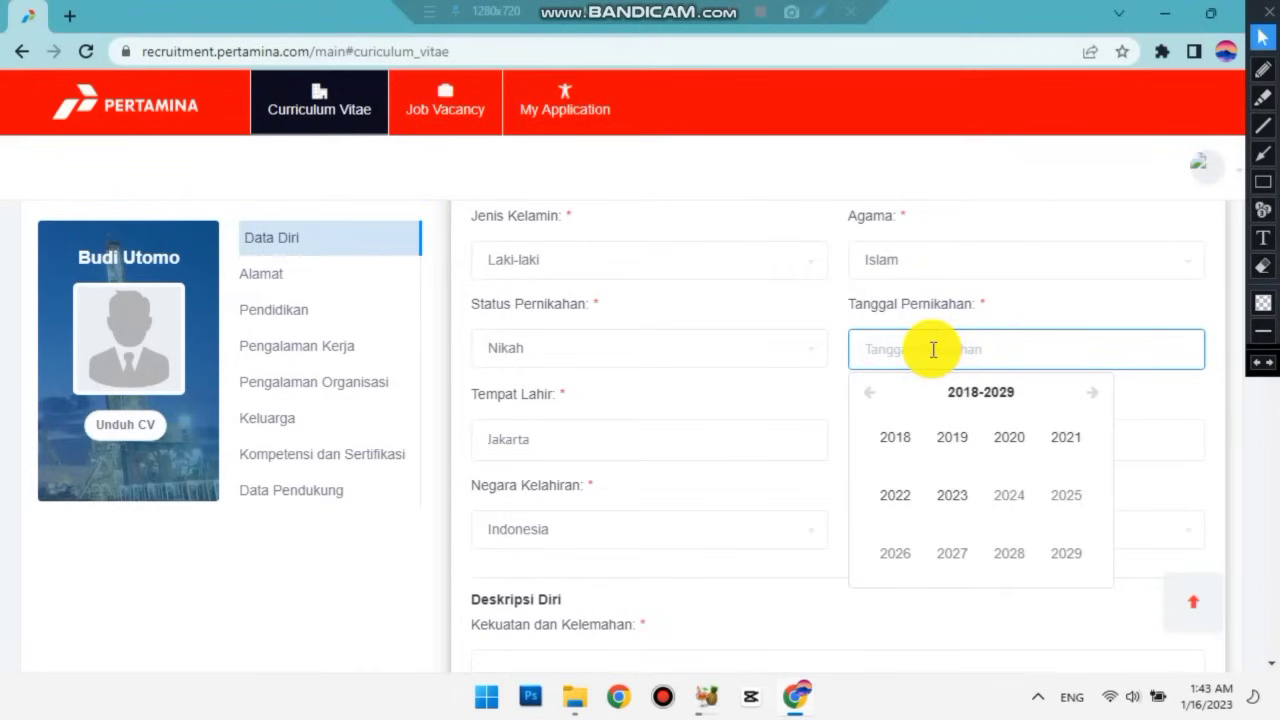
Set Tanggal Pernikahan to 06-01-2018.
click(899, 452)
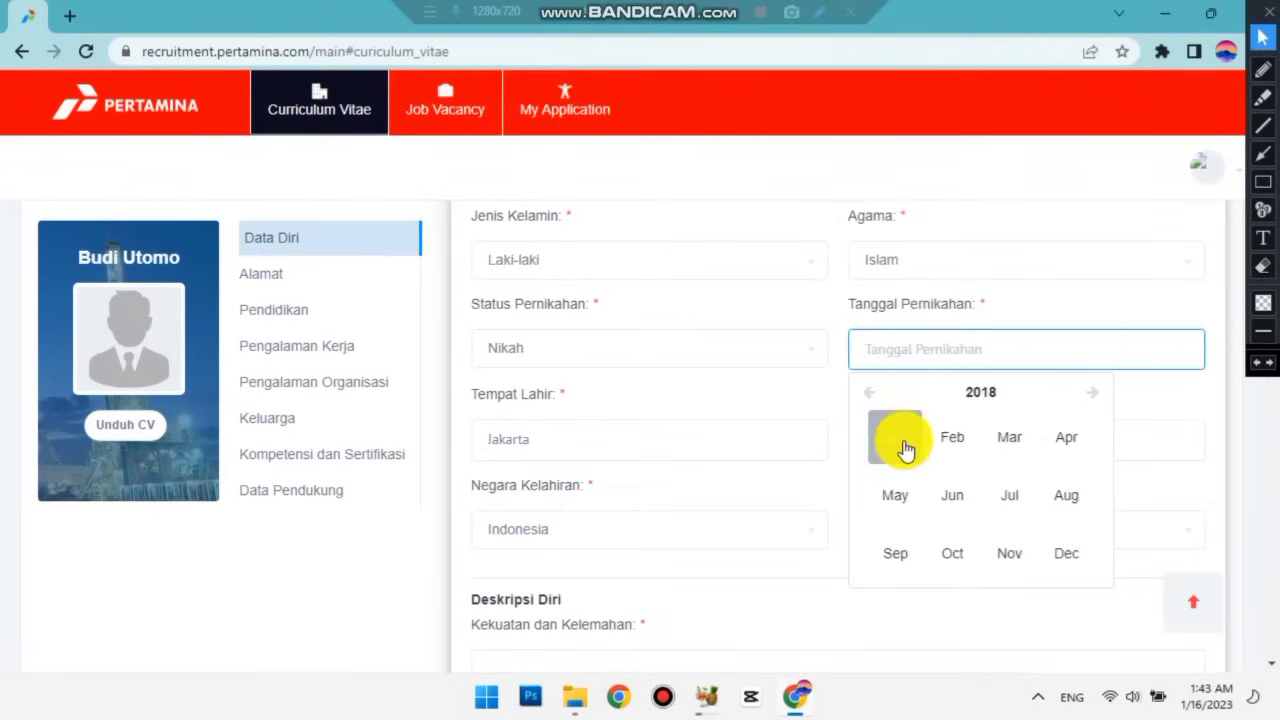
click(895, 458)
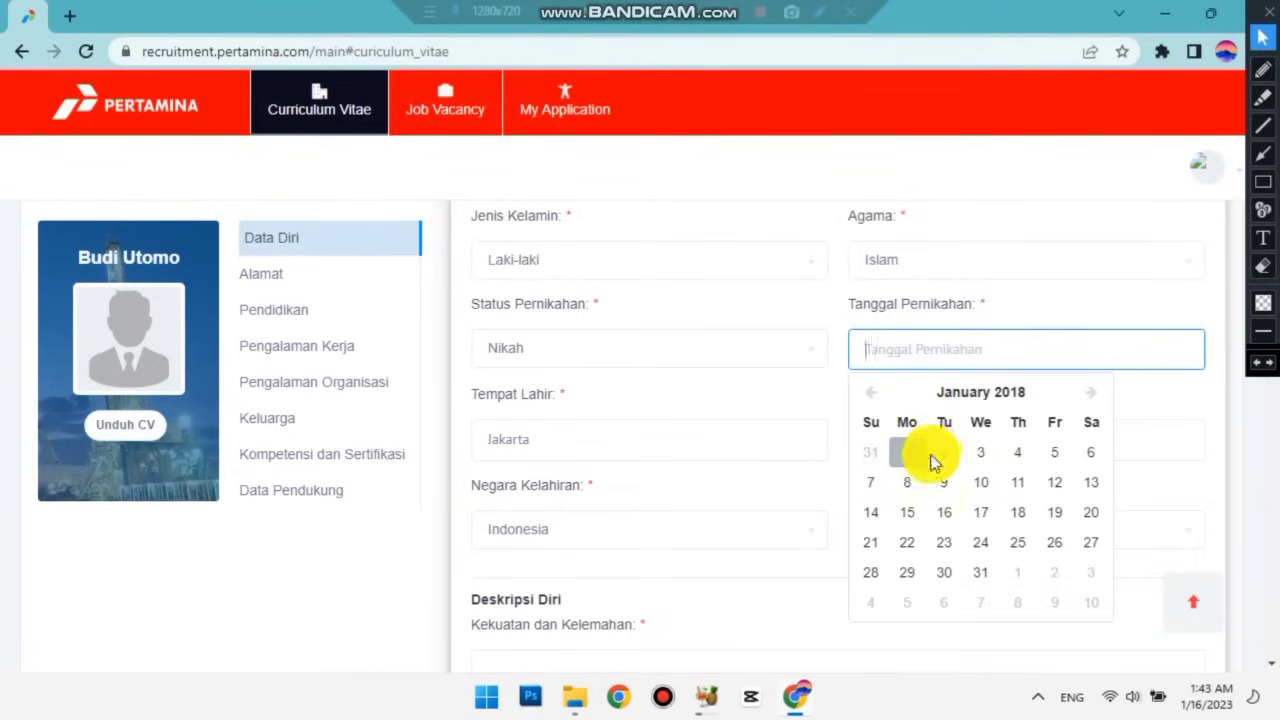
click(1092, 457)
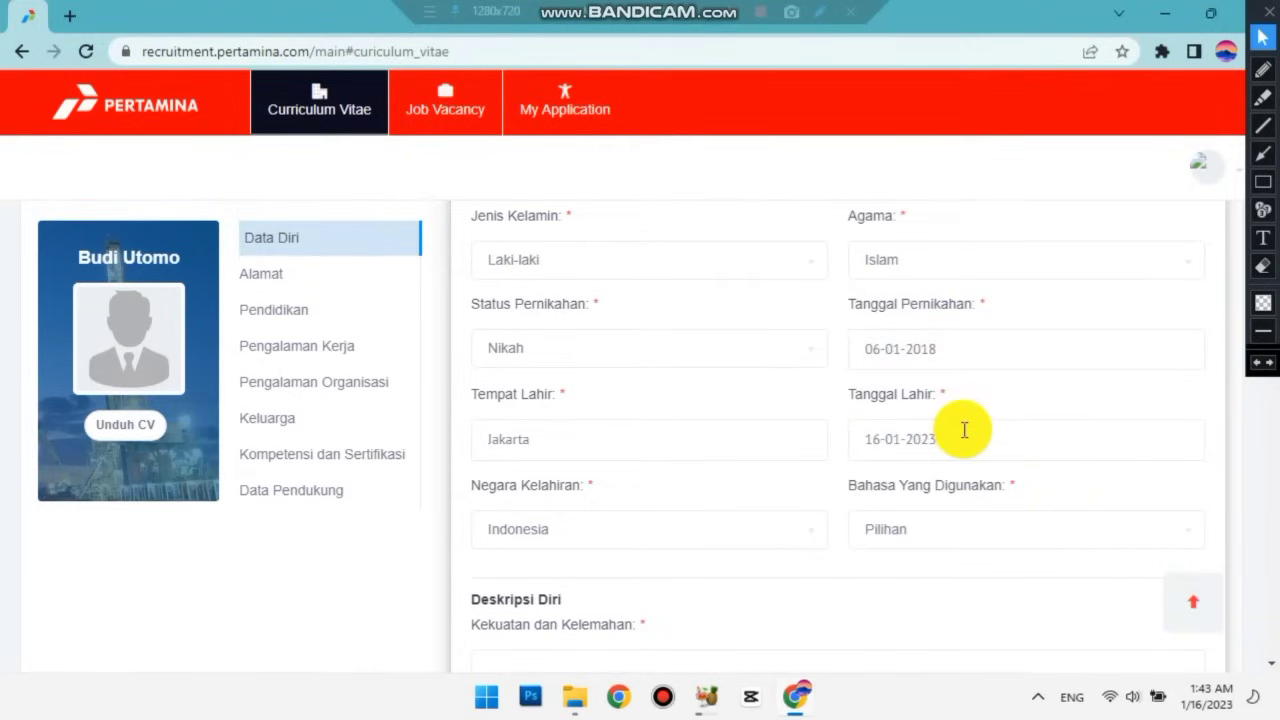
Search for and select Indonesian as Bahasa Yang Digunakan.
scroll(961, 428, down, 1)
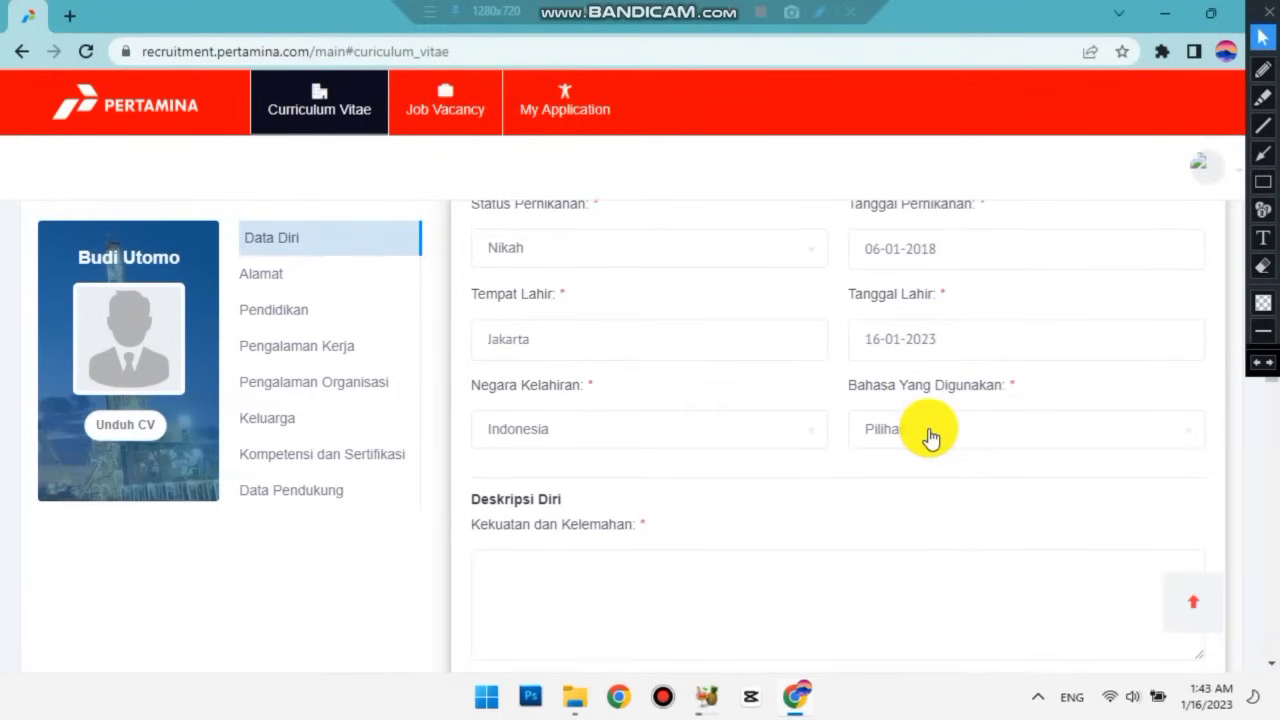
click(930, 437)
text(Inde)
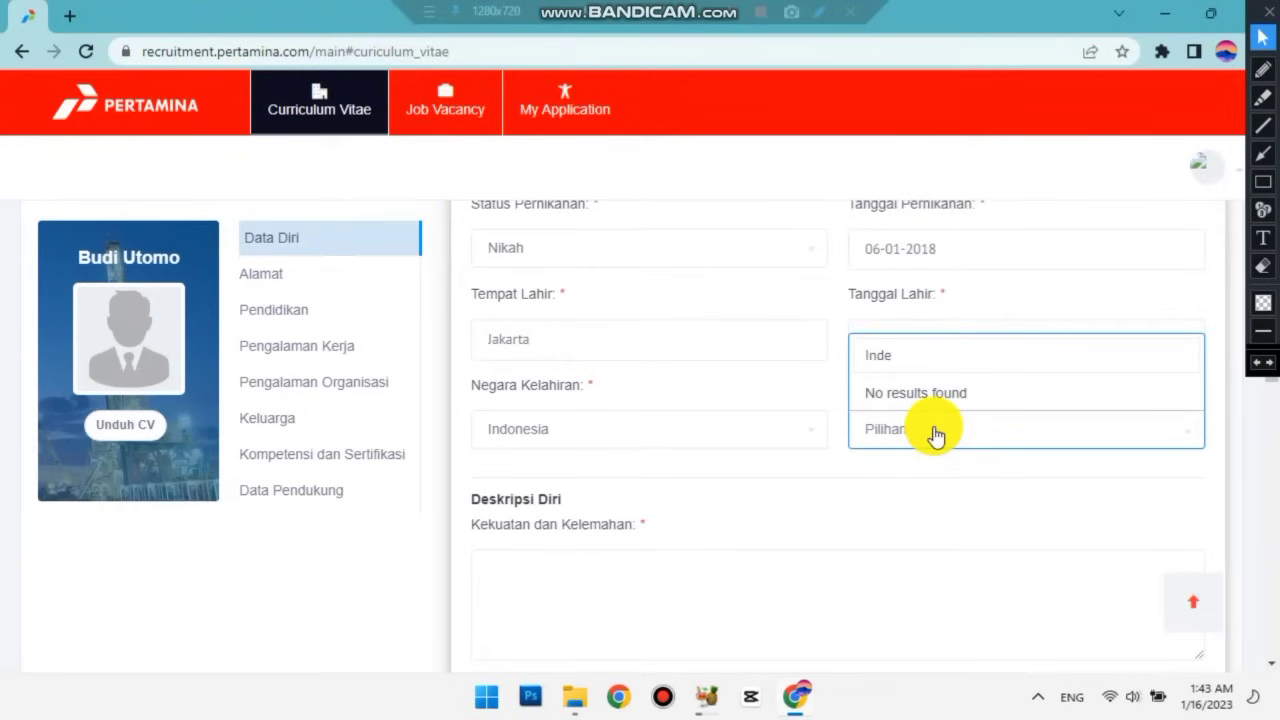
key(BackSpace)
text(onesia)
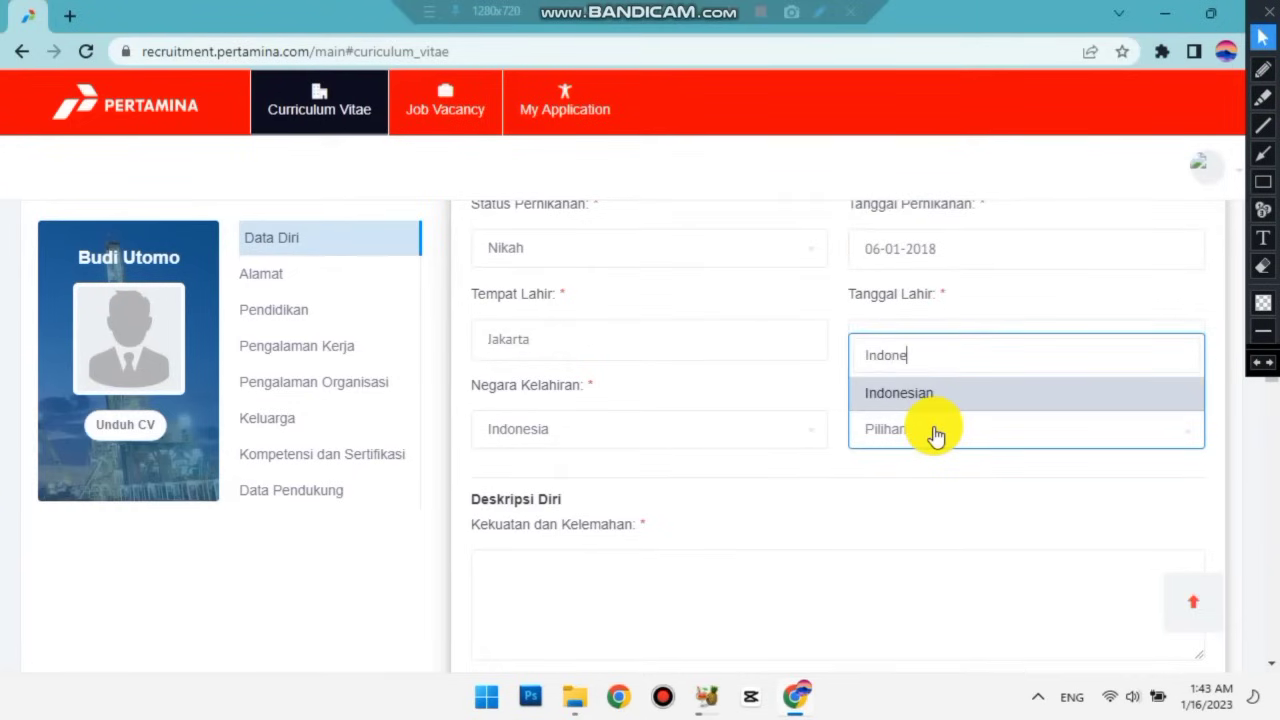
click(922, 397)
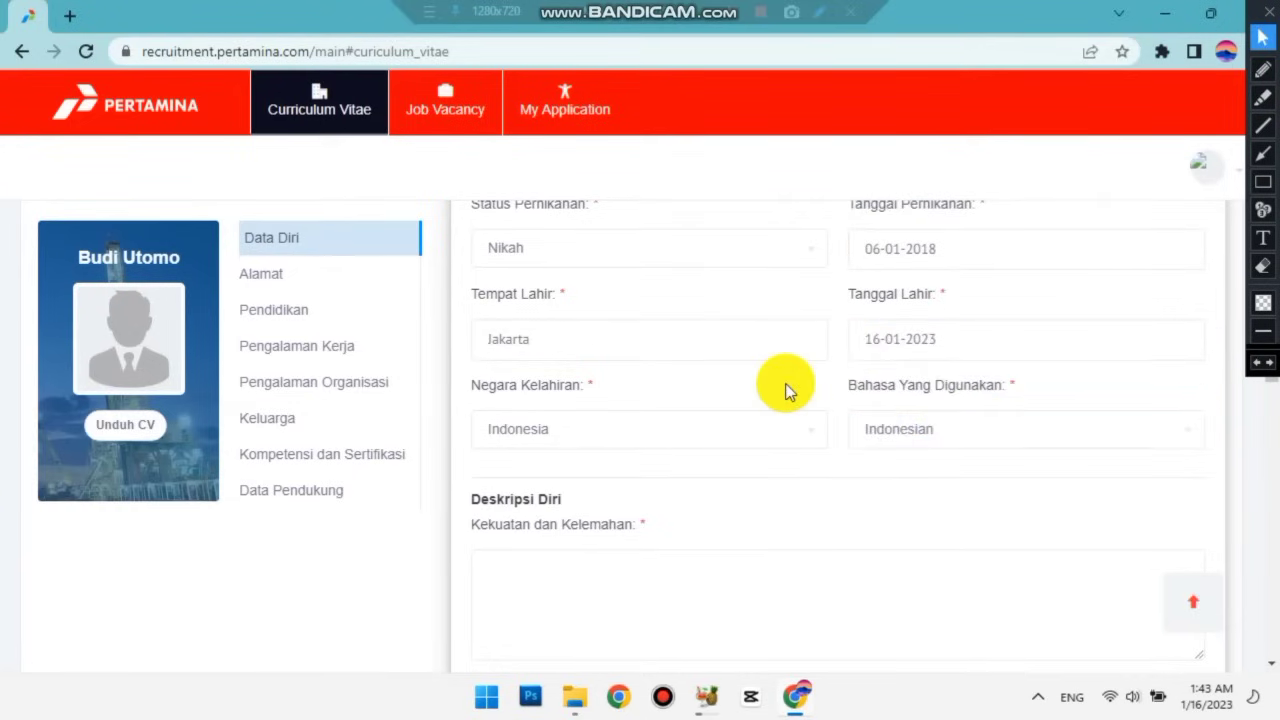
scroll(765, 390, down, 1)
scroll(732, 375, down, 1)
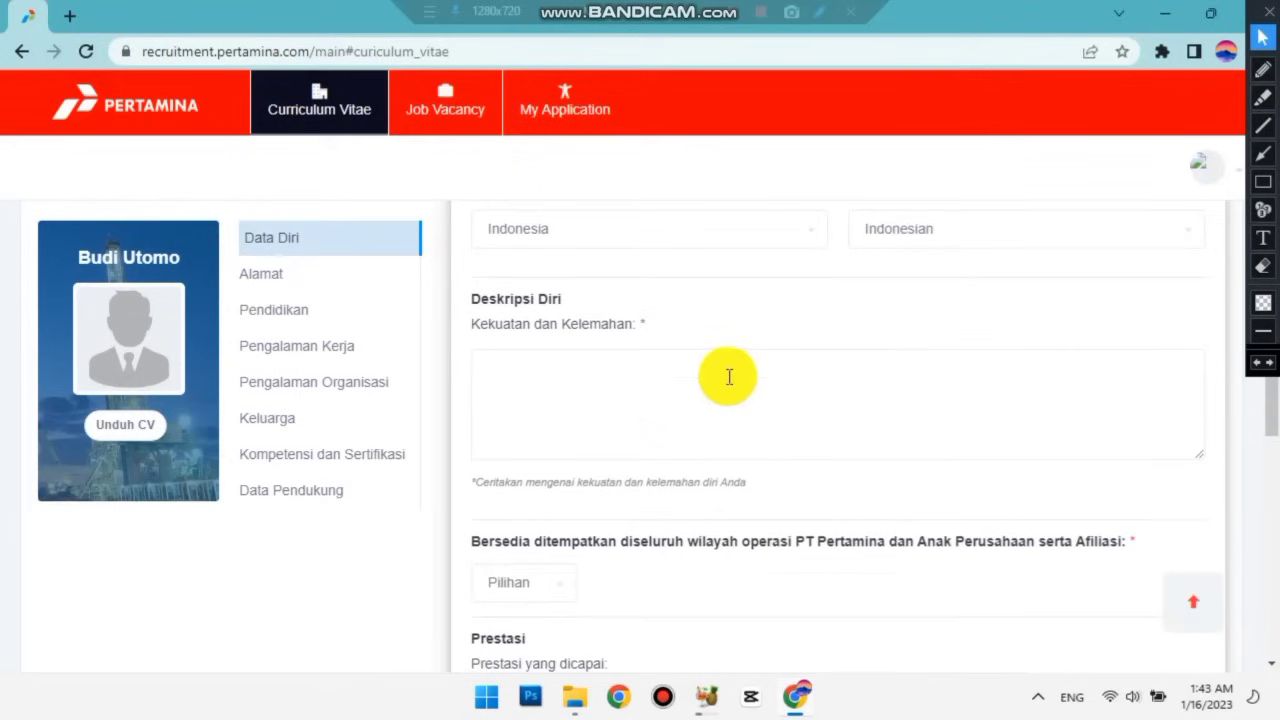
Start the Kekuatan list with Loyalitas terhadap pekerjaan, Disiplin and Penyabar.
click(548, 372)
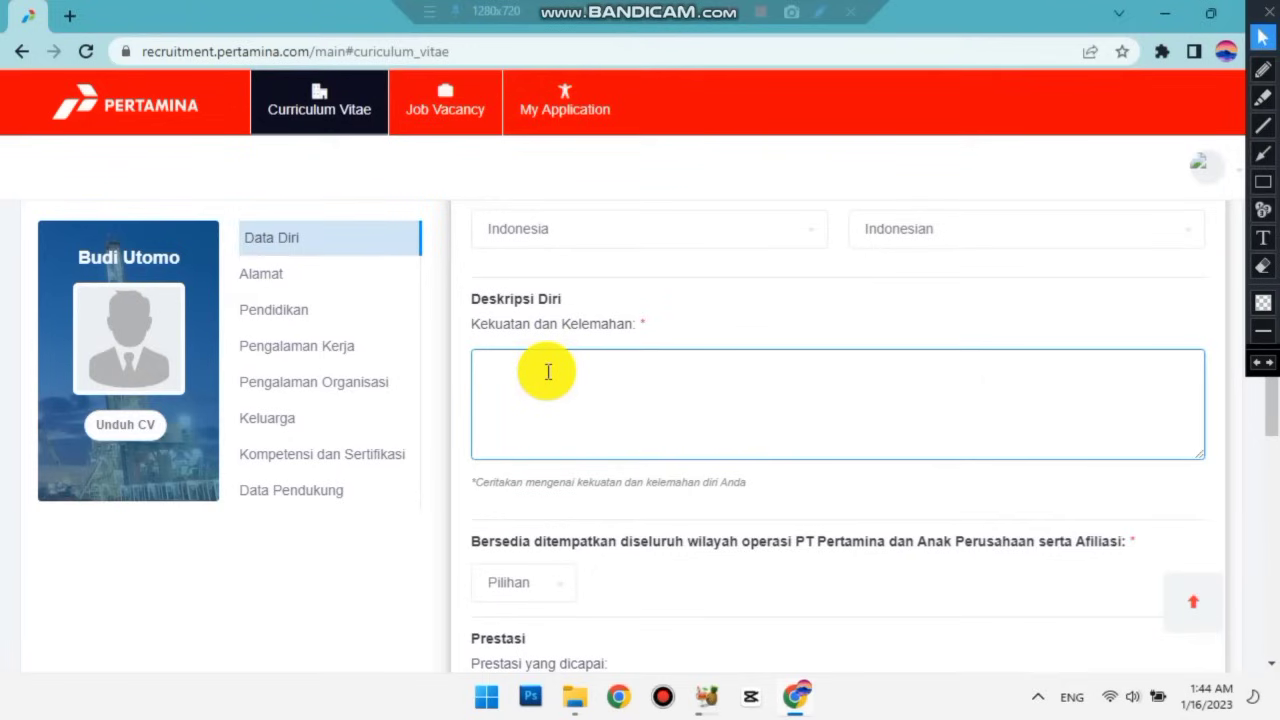
text(Kekuatan:)
key(Return)
text(-)
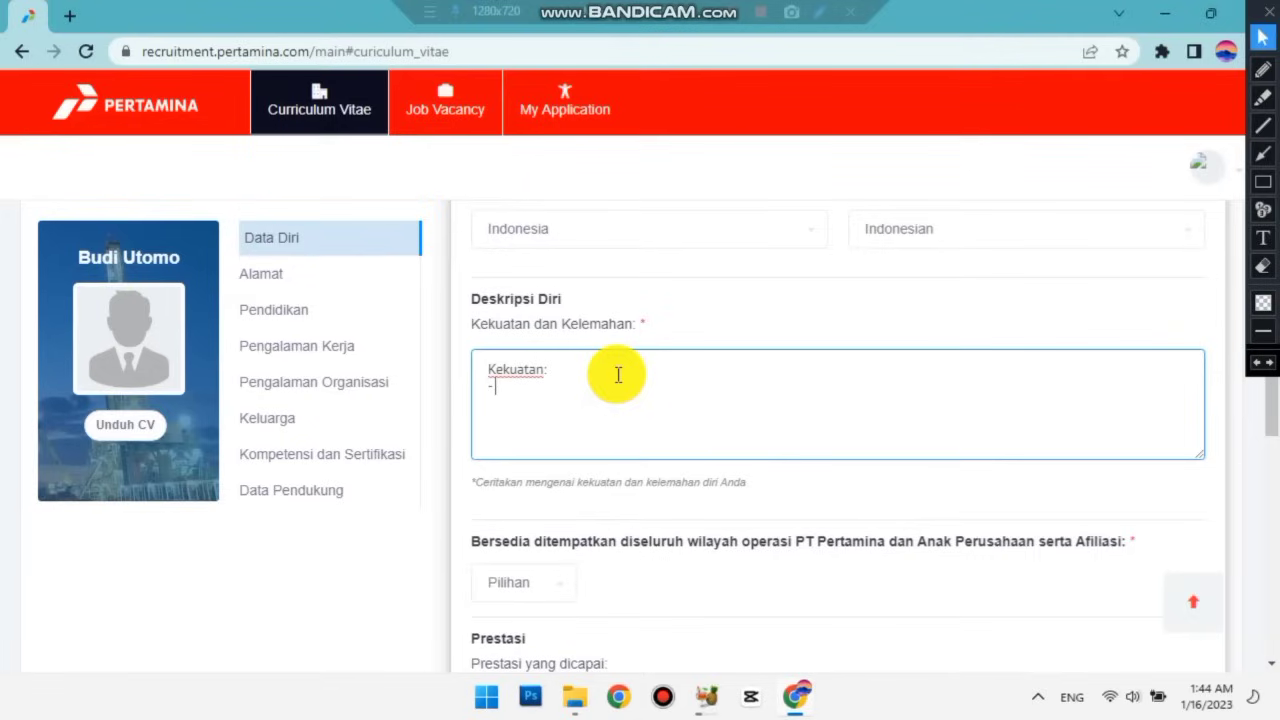
text( Loyalitas terhadap pekerjaan)
key(Return)
text(- Disipli)
text(n )
text(-)
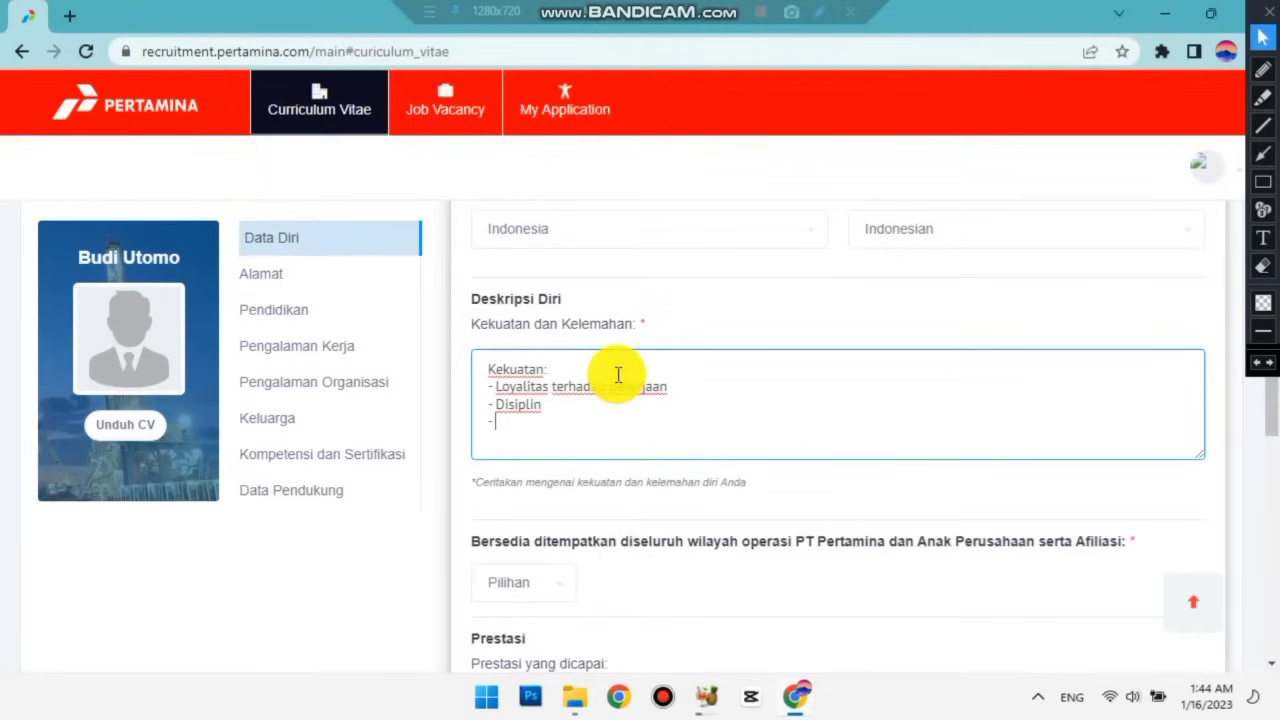
text(Penyabar)
Add Berintegritas and dll as the last strengths in the list.
key(Return)
text(- Berinter)
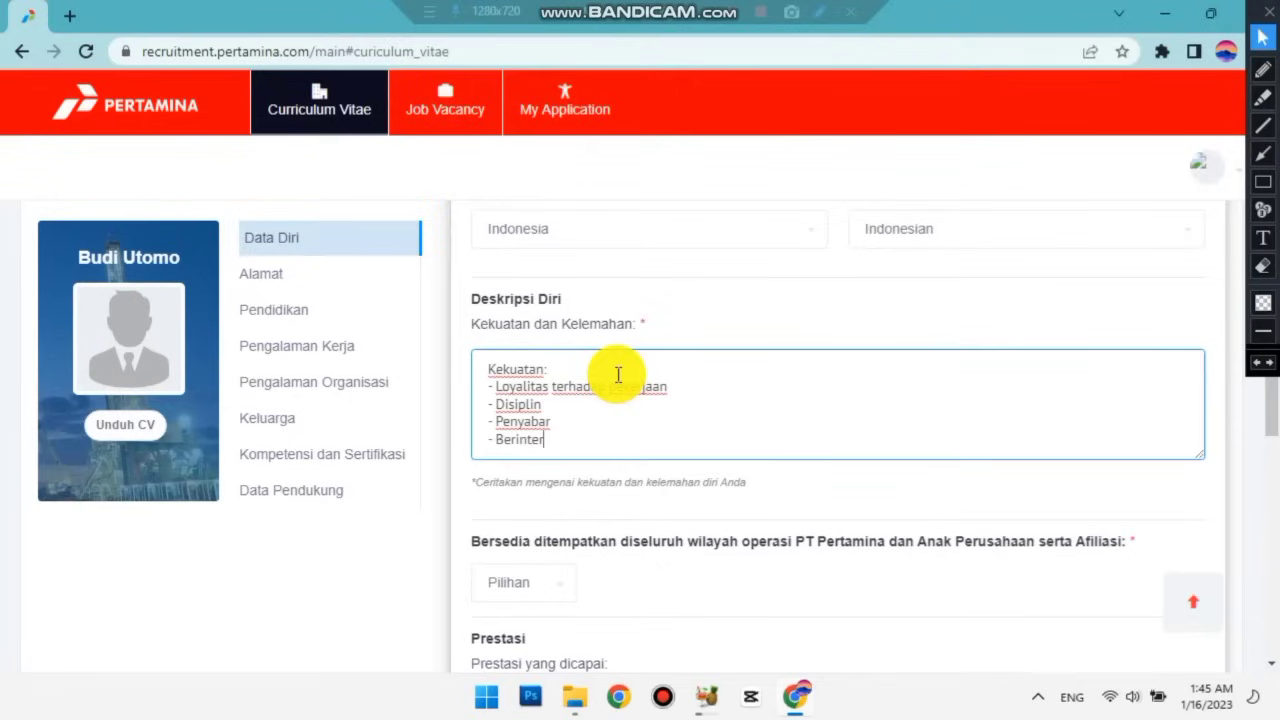
key(BackSpace)
text(gritas)
key(Return)
text(- dll)
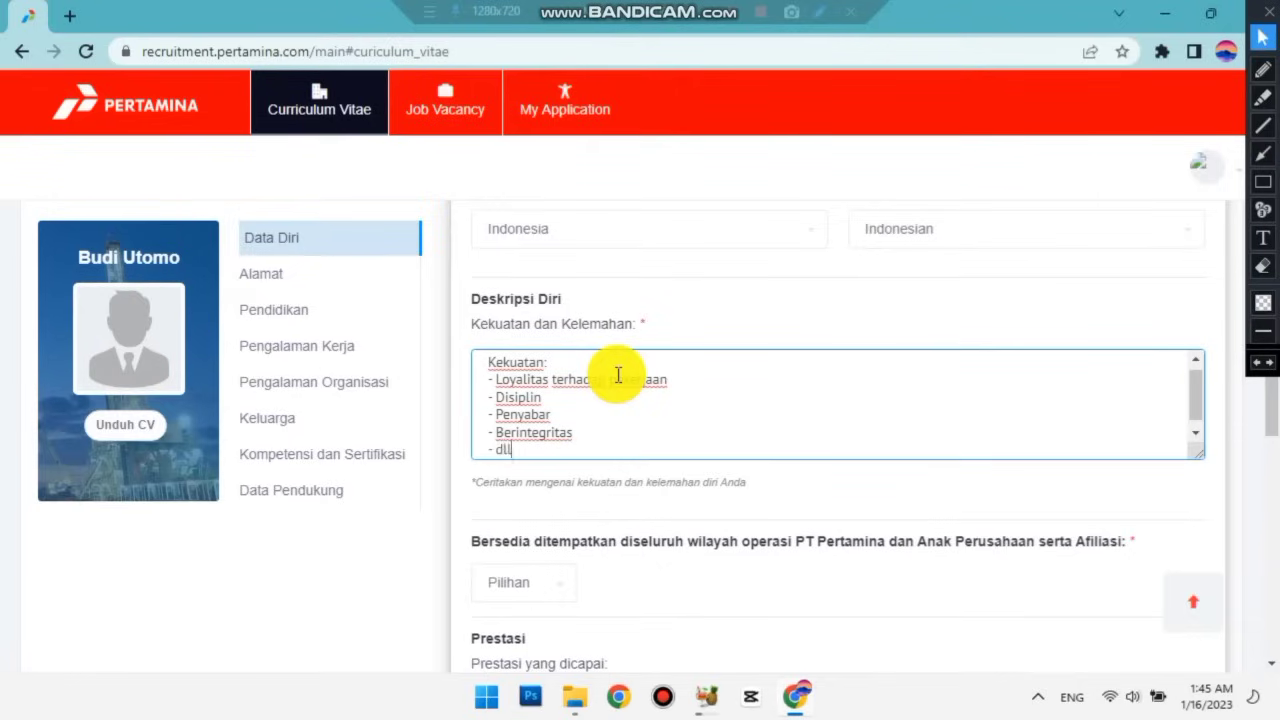
scroll(605, 385, down, 1)
scroll(605, 385, down, 1)
scroll(605, 385, up, 1)
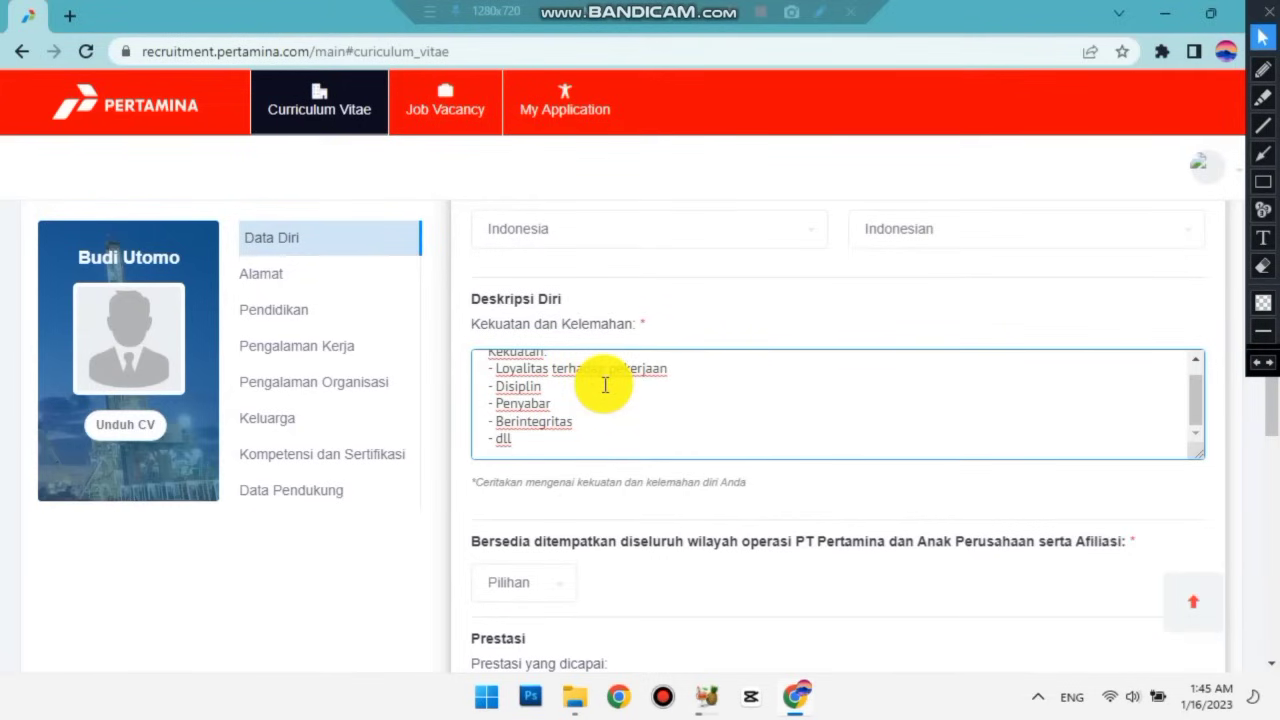
Add a Kelemahan heading listing 'Mudah capek' and 'Tidak menguasai bahasa asing' below the strengths.
key(Return)
key(Return)
text(Kelemahan:)
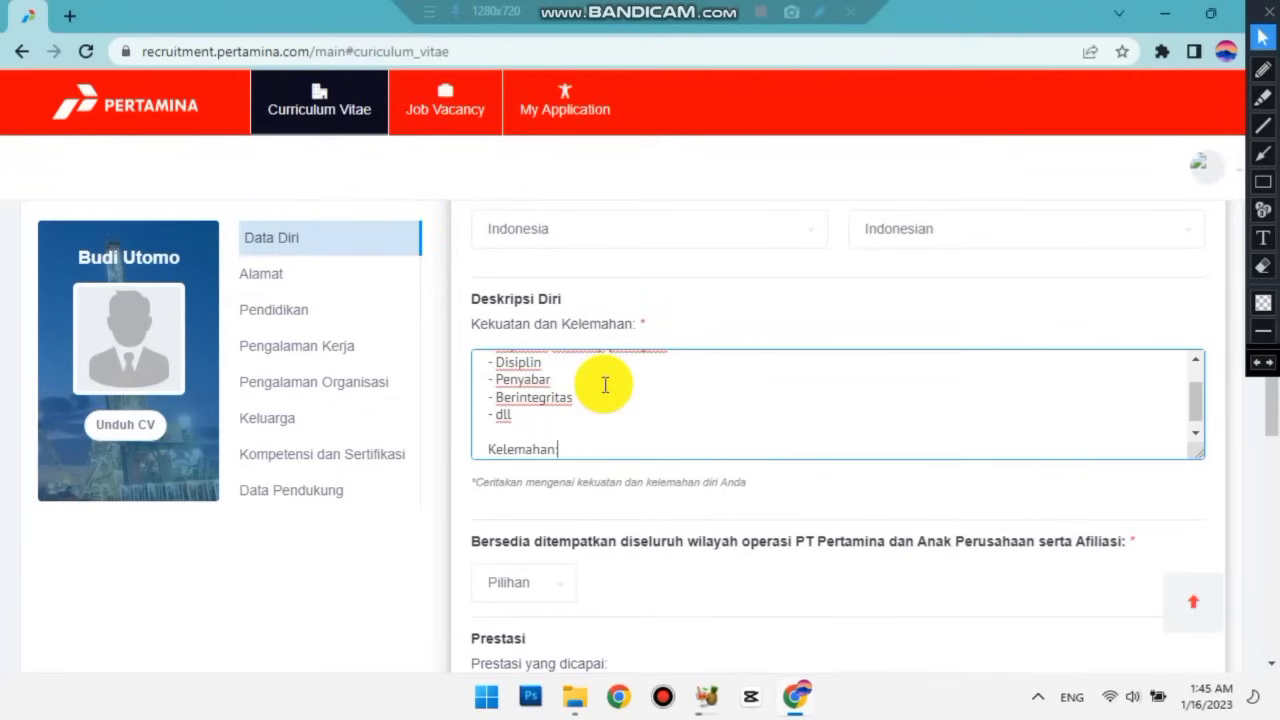
key(Return)
text(-)
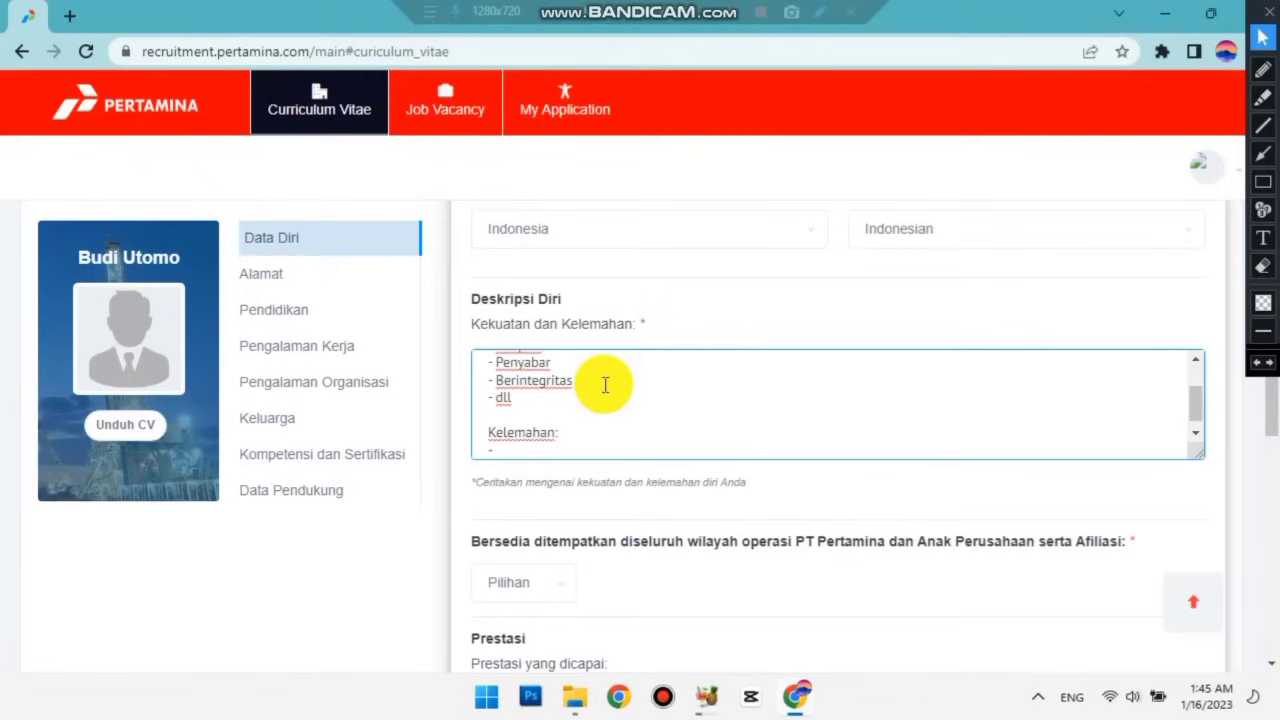
text( Mudah capek)
key(Return)
text(- )
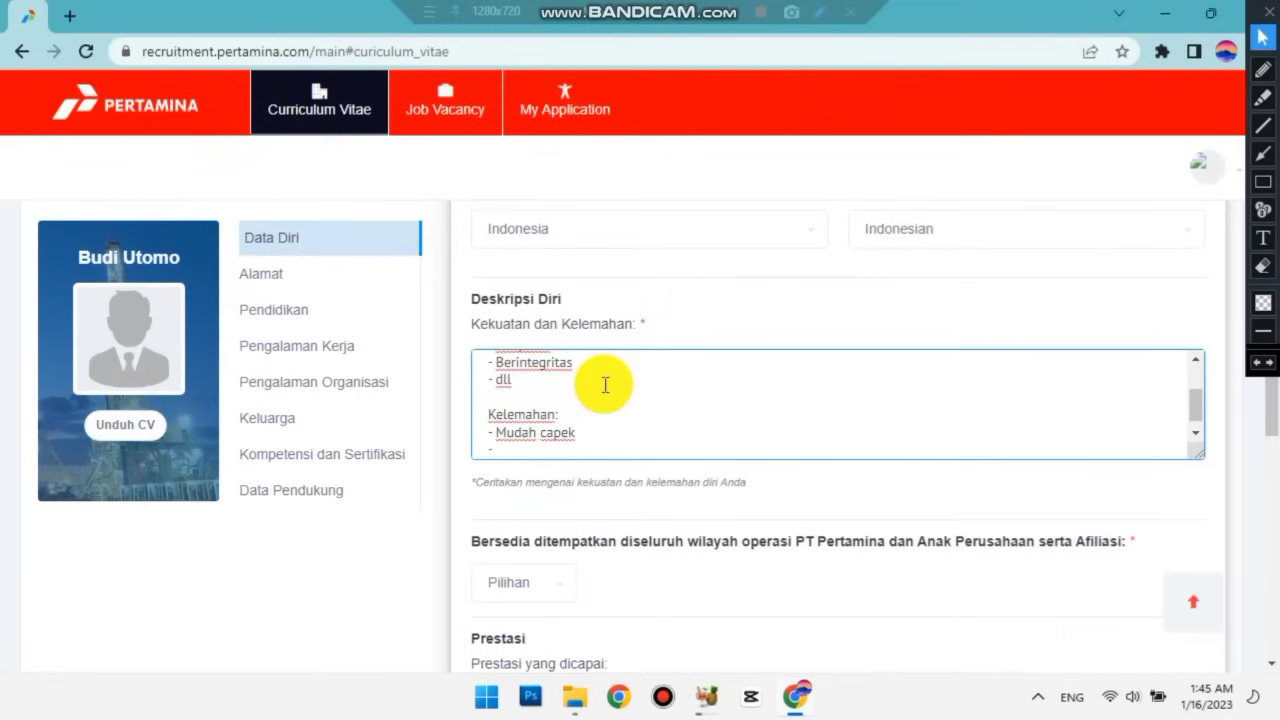
text(Tidak menguasai bahasa asing)
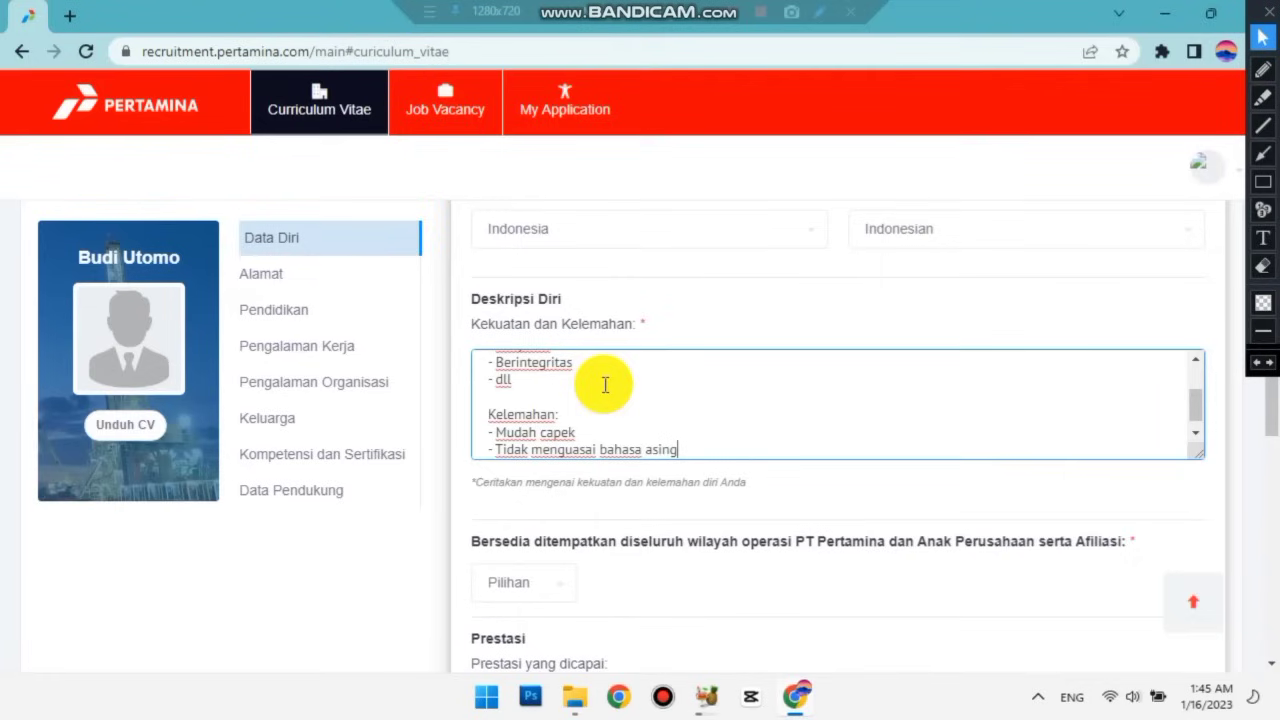
scroll(605, 385, down, 1)
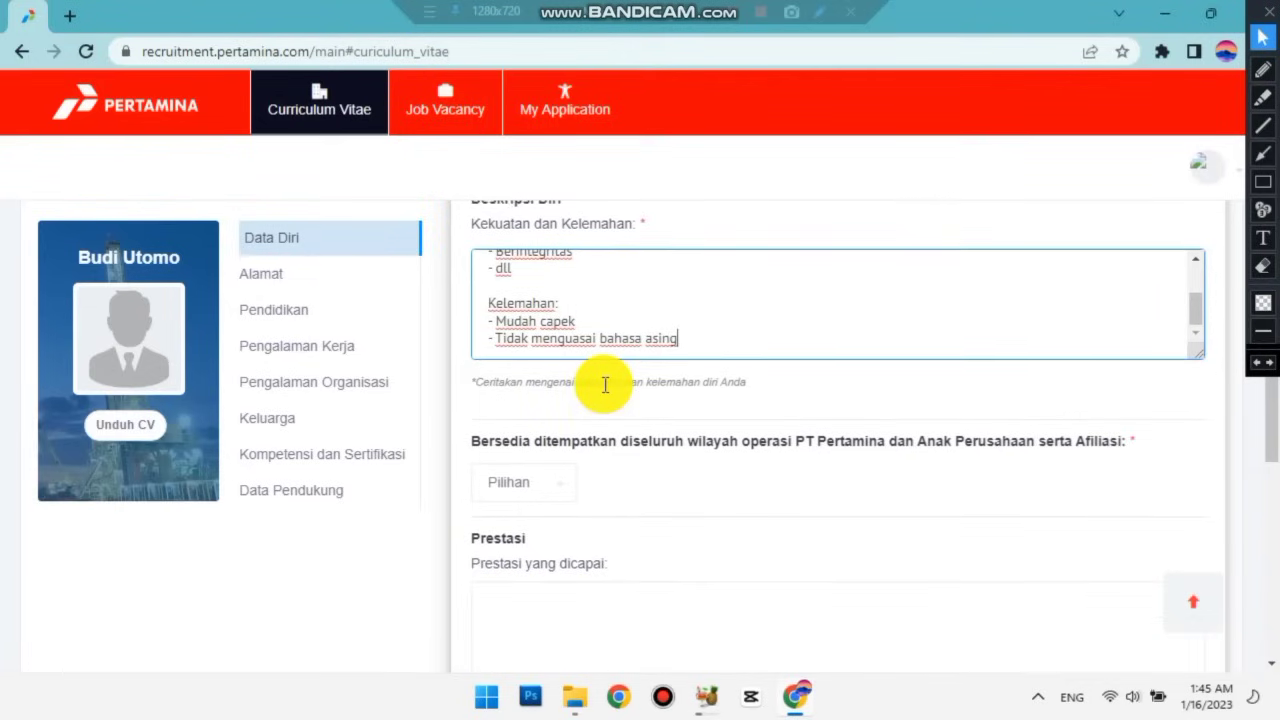
scroll(605, 385, up, 1)
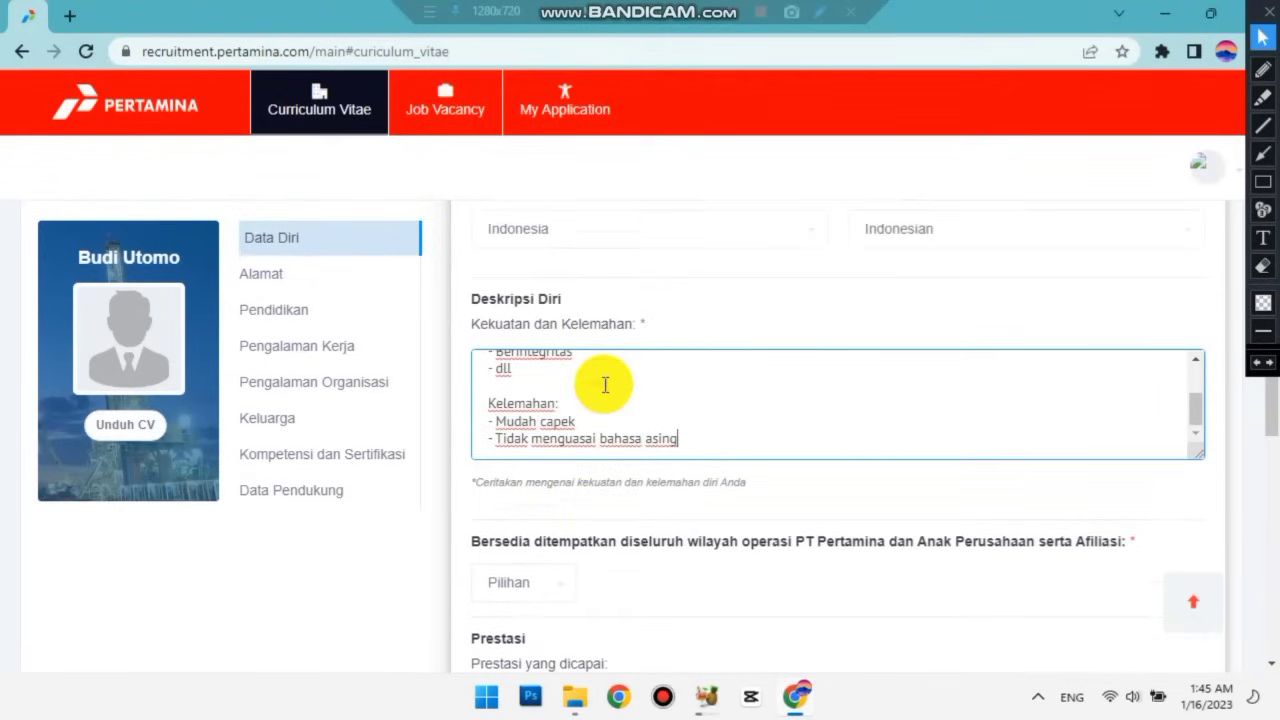
scroll(605, 385, down, 1)
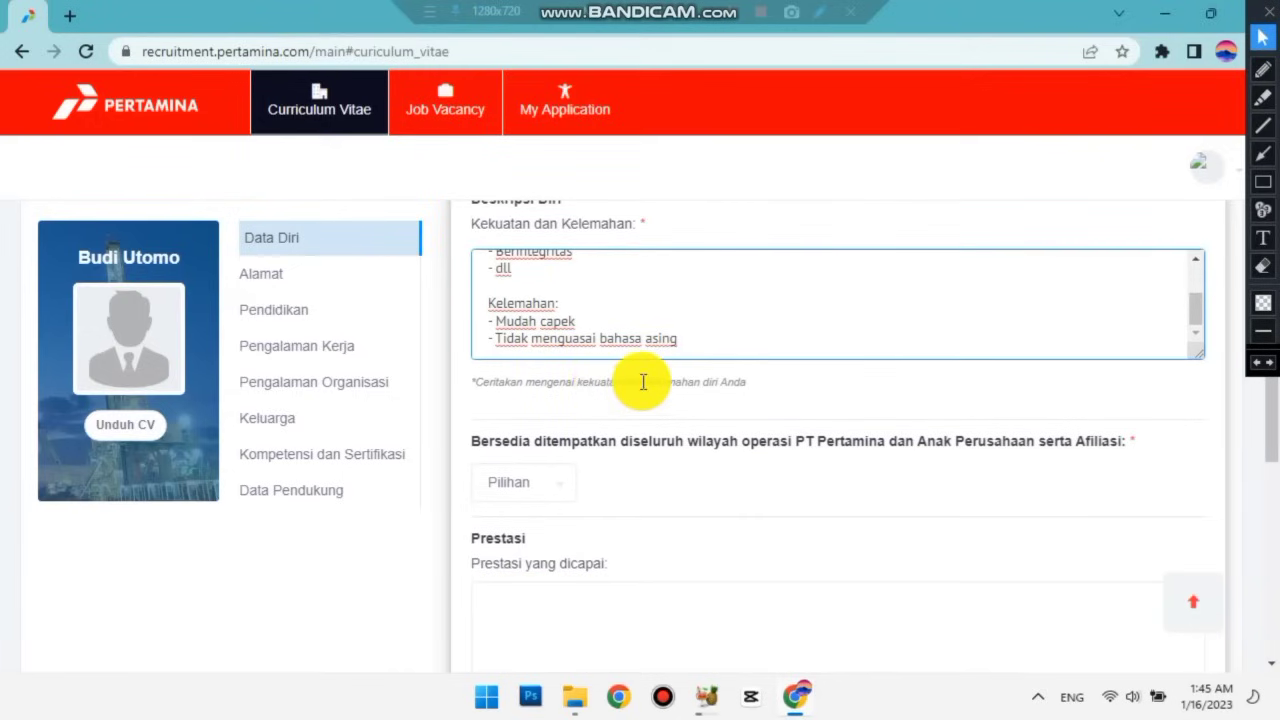
scroll(643, 381, down, 1)
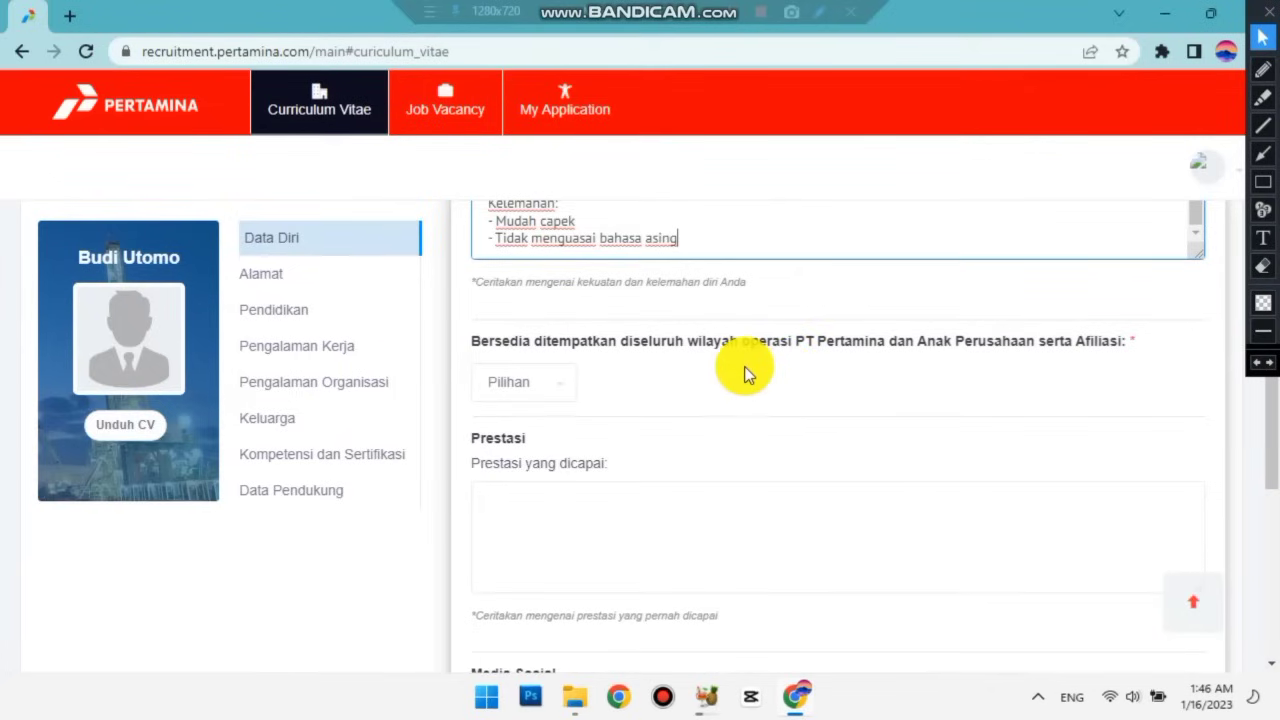
Answer Ya to being placed anywhere in Pertamina's operations.
click(547, 399)
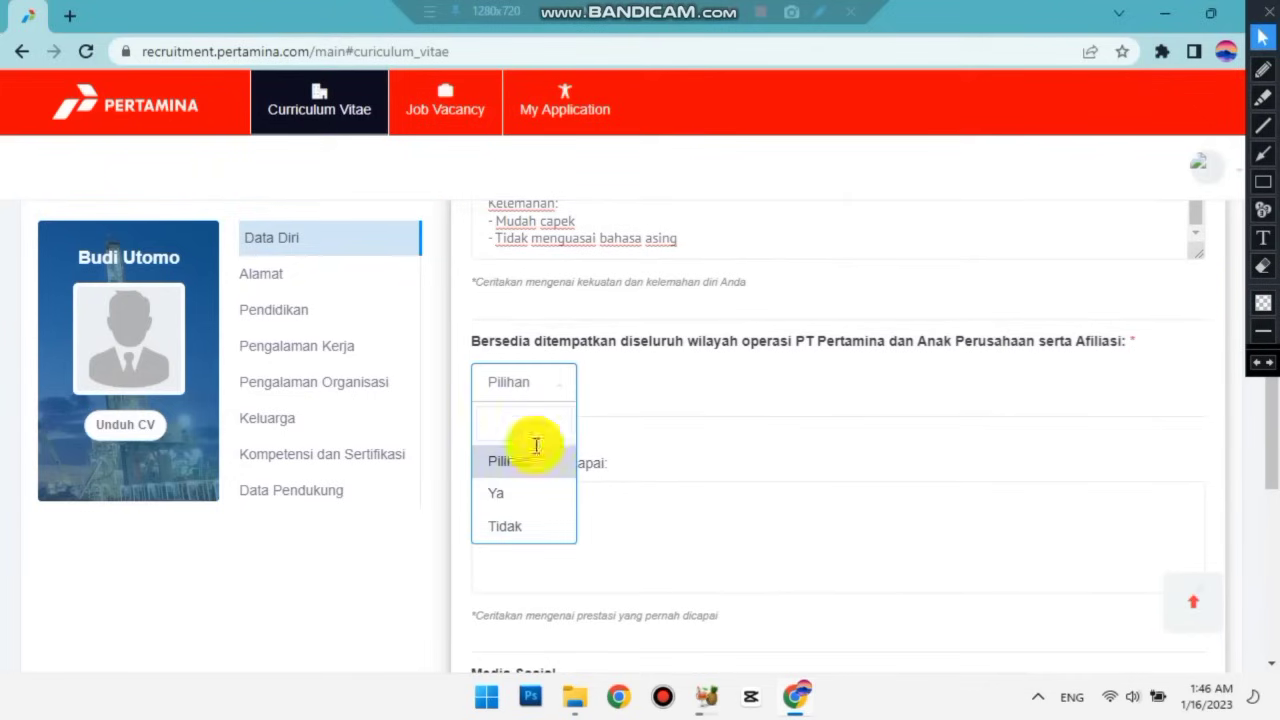
click(531, 508)
scroll(630, 411, down, 1)
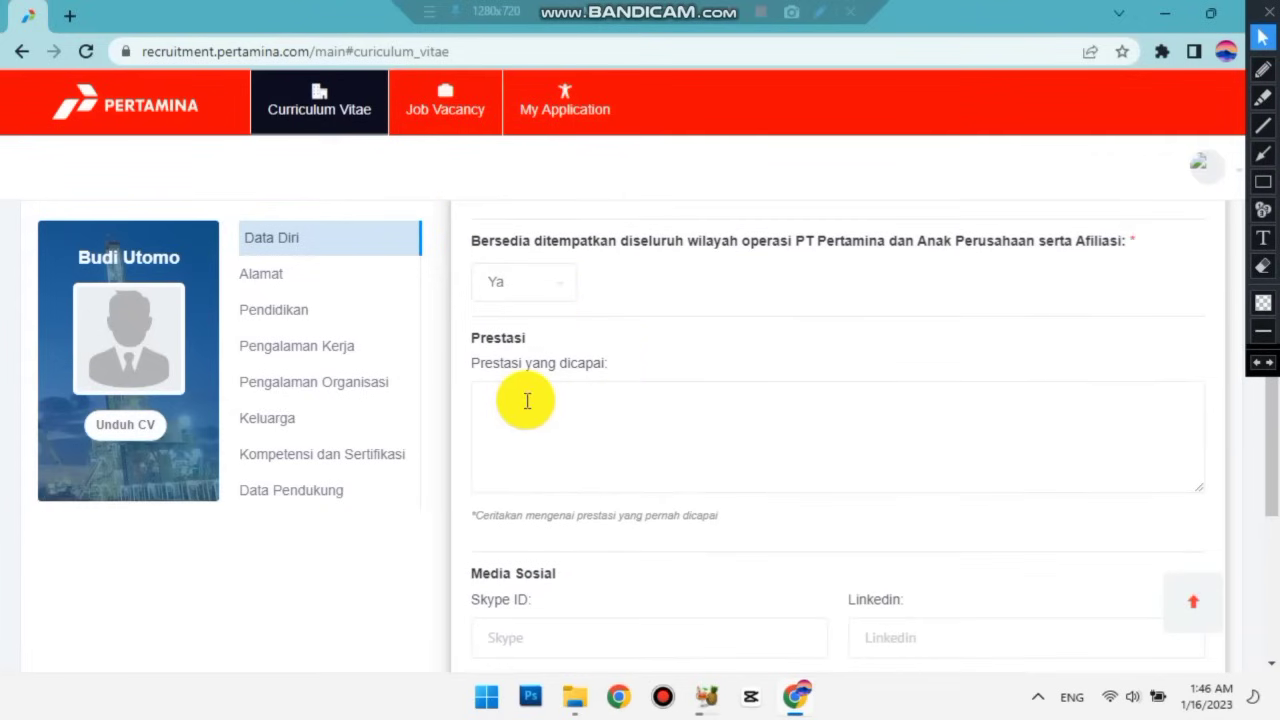
List 'Juara 1 Lomba Desain Grafis' and 'Juara Favorit lomba debat' under Prestasi.
click(527, 401)
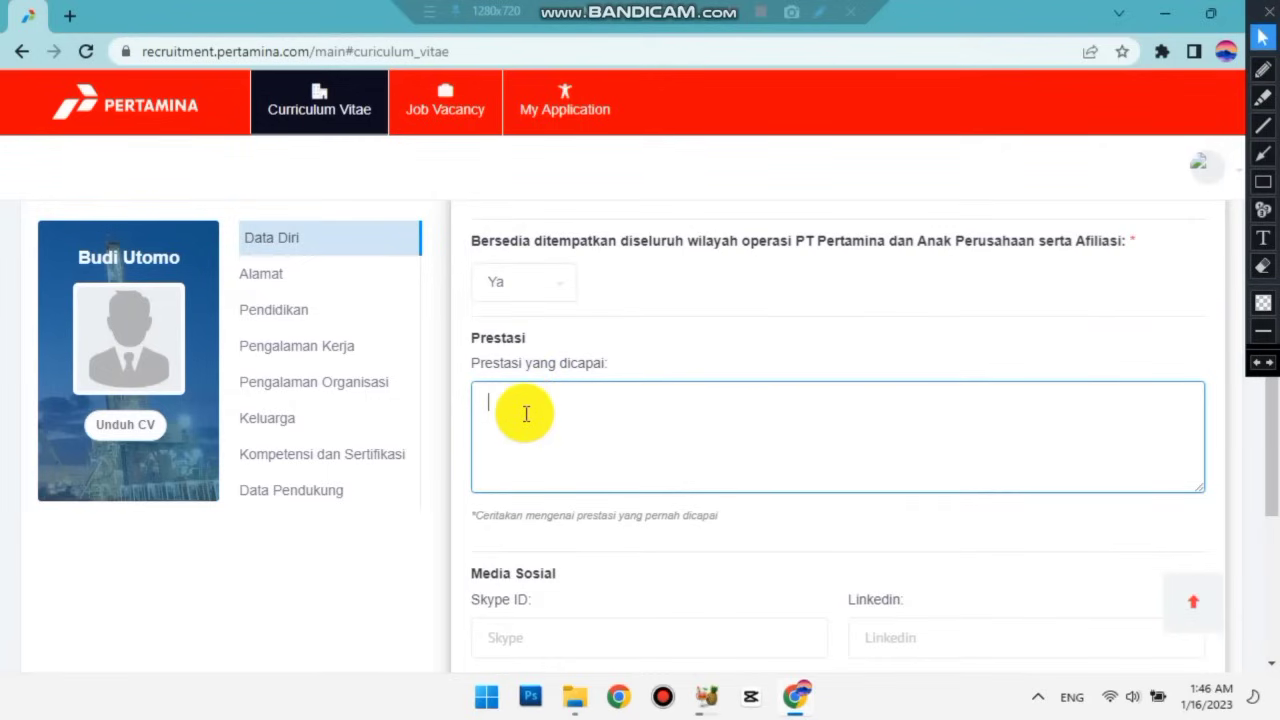
text(- Juara 1 Lomba Desain Grafis)
key(Return)
text(- Juara Favorit )
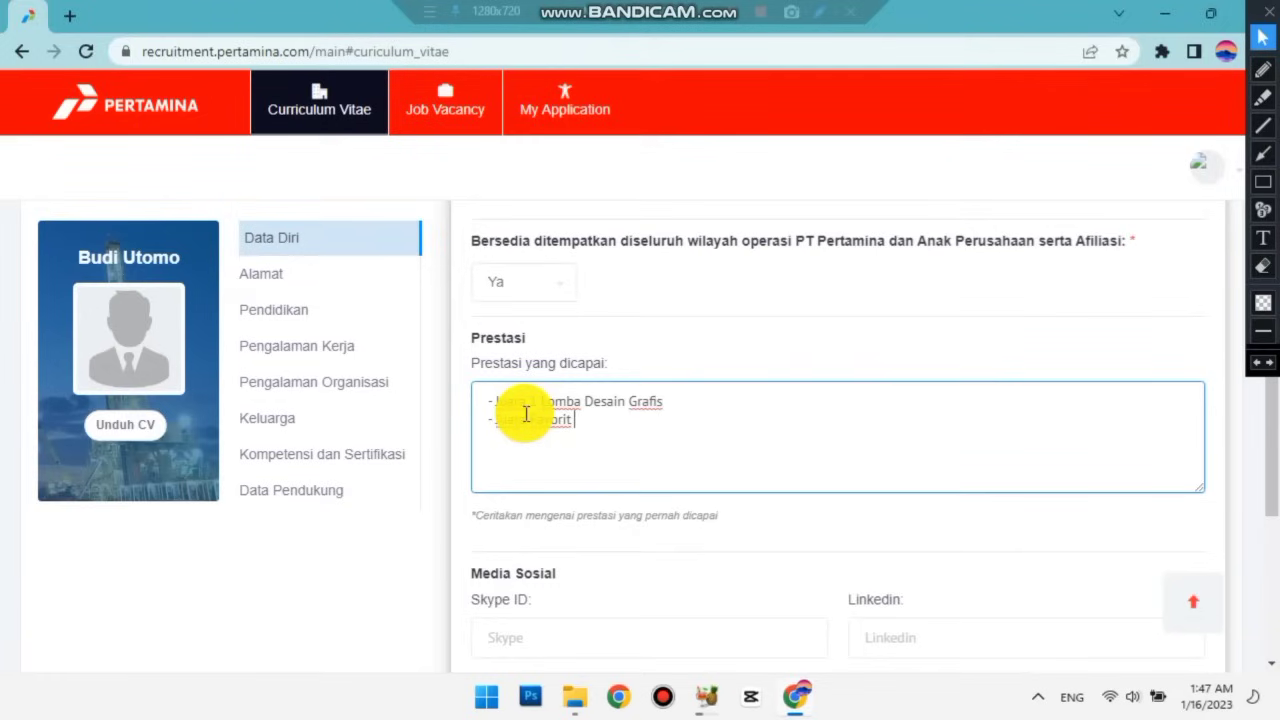
text(lomba debat)
Scroll through the completed Data Diri form down to the Simpan button.
scroll(571, 448, down, 1)
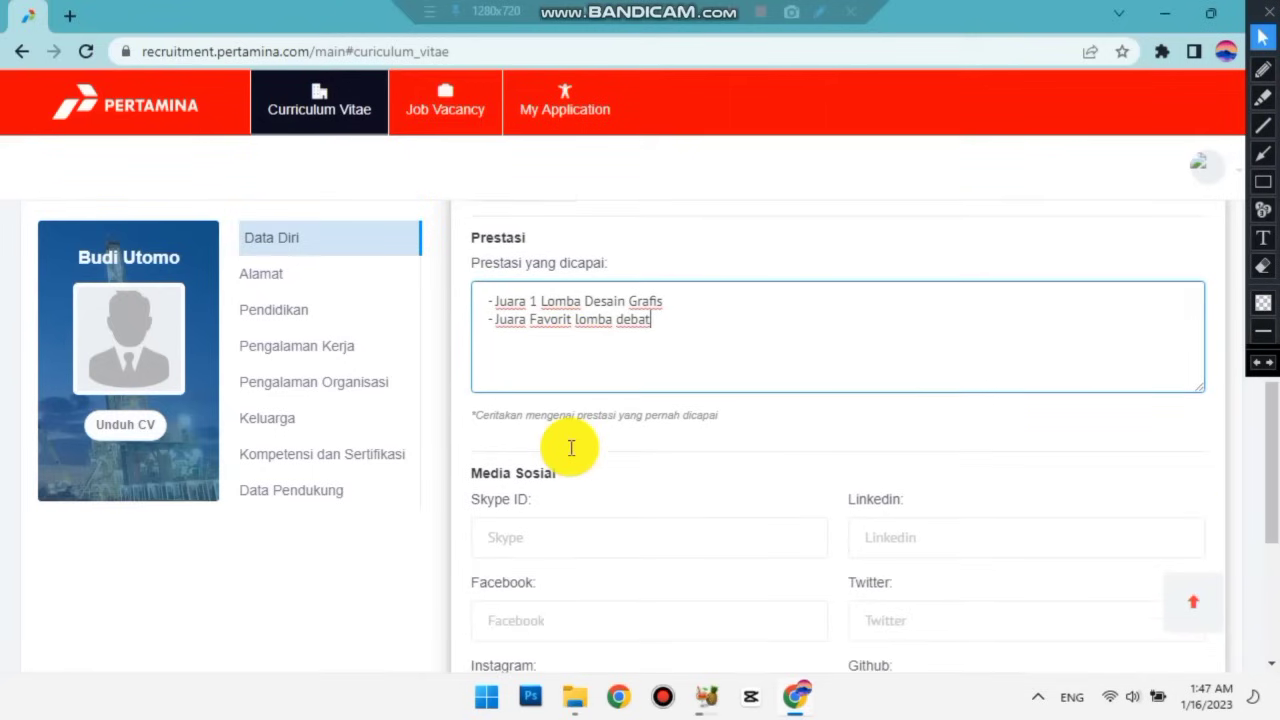
scroll(584, 424, down, 1)
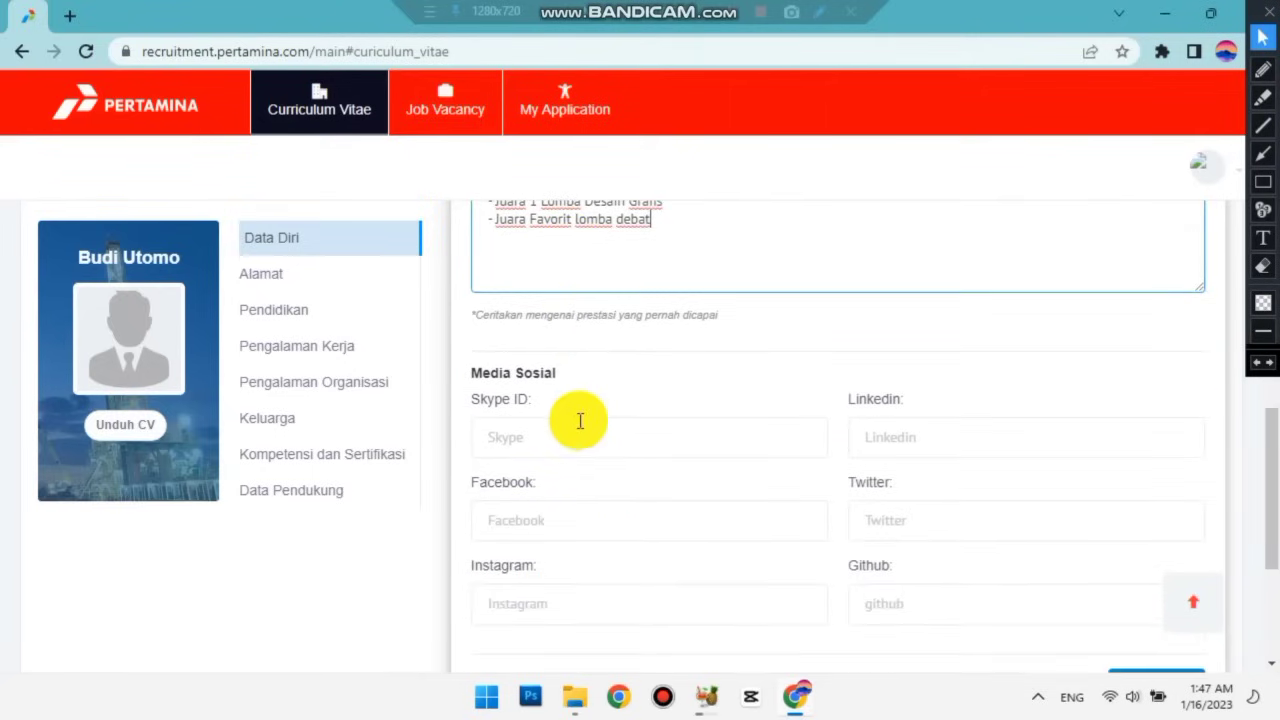
scroll(578, 424, down, 1)
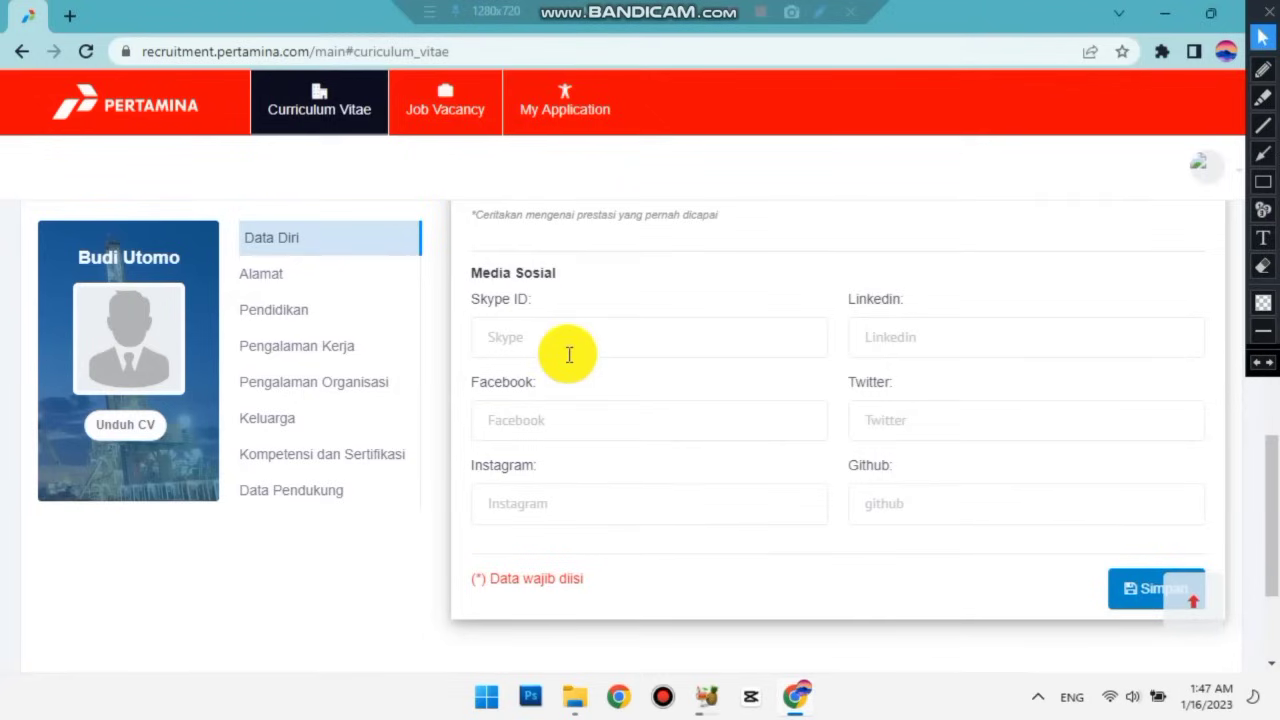
scroll(629, 344, down, 1)
scroll(629, 344, up, 1)
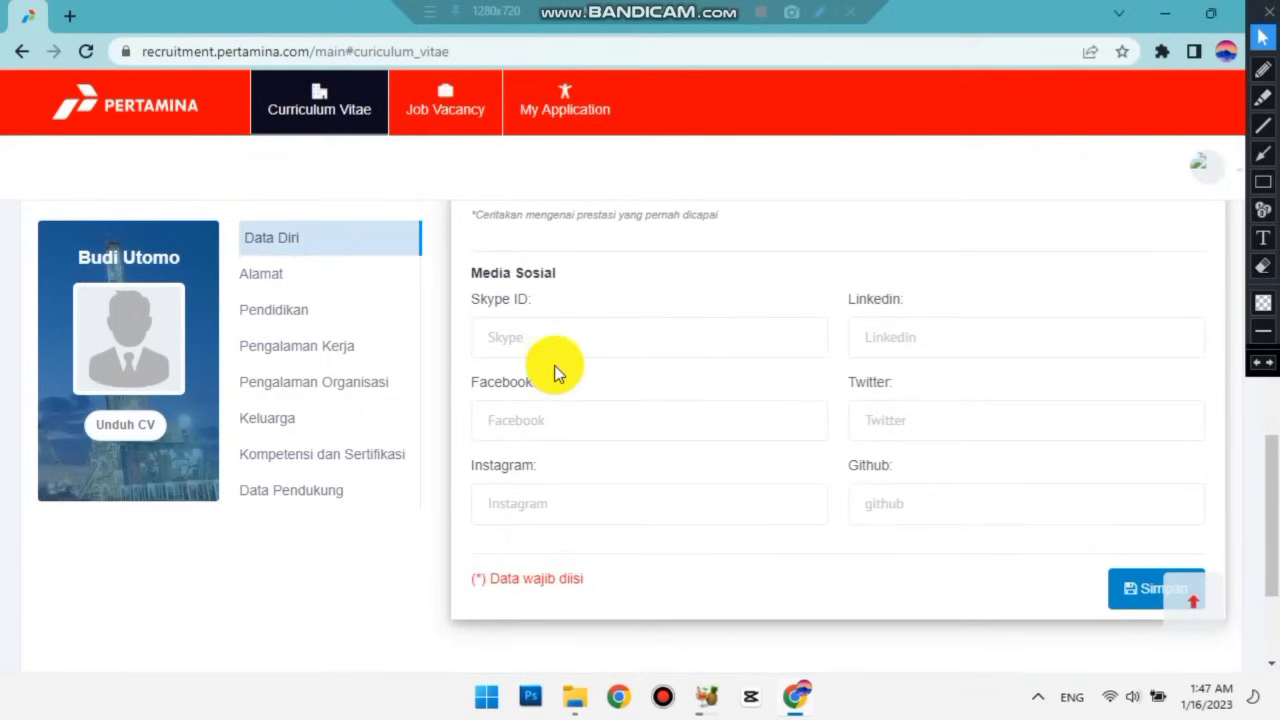
scroll(554, 375, up, 1)
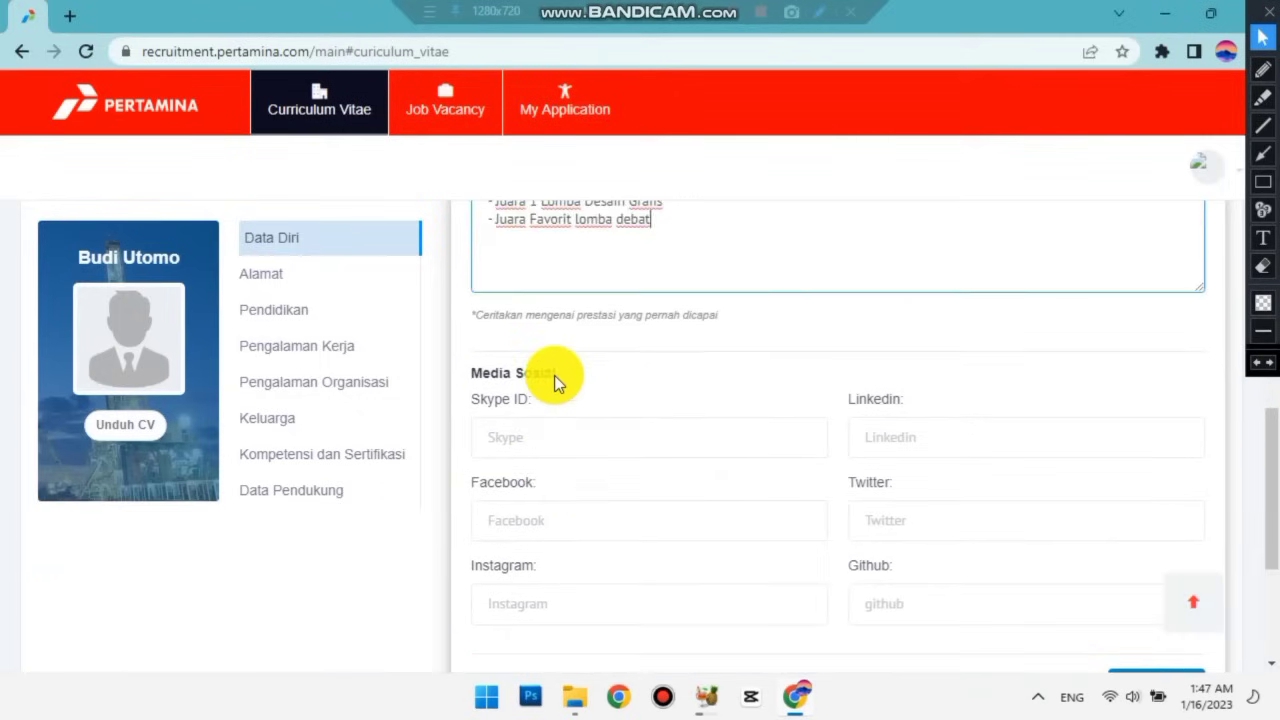
scroll(553, 378, down, 3)
scroll(553, 378, up, 15)
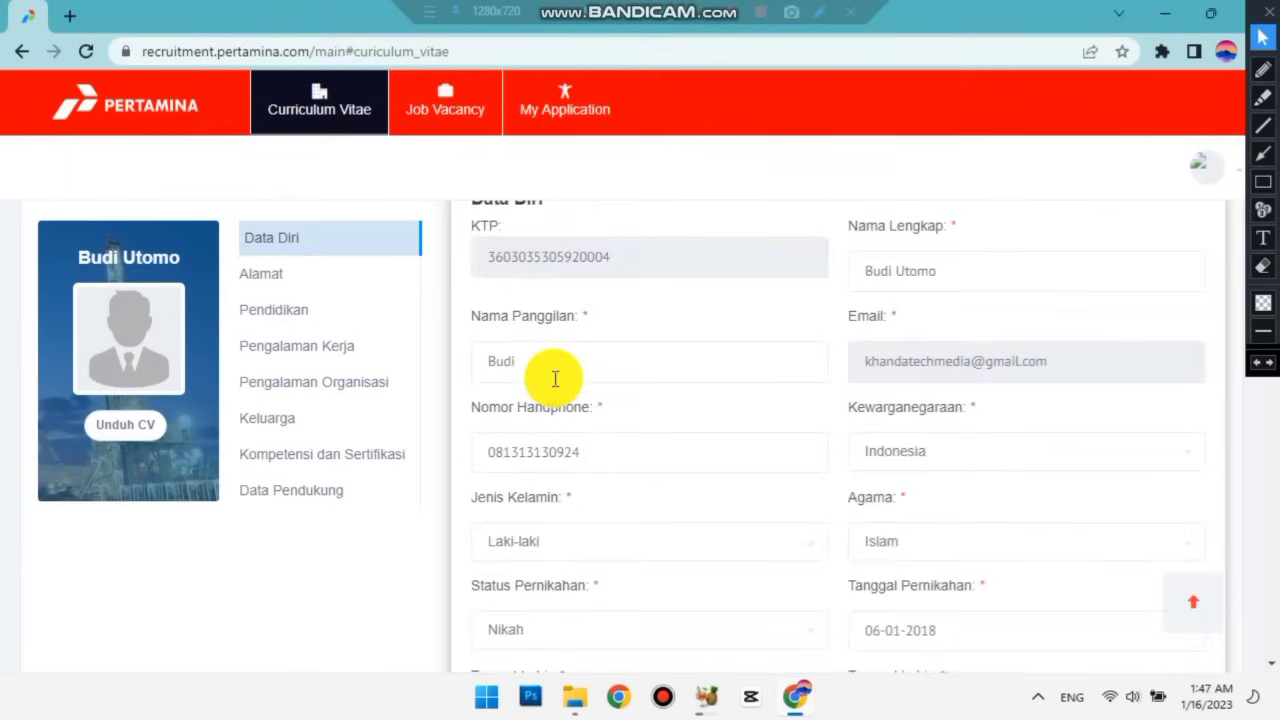
scroll(554, 378, down, 15)
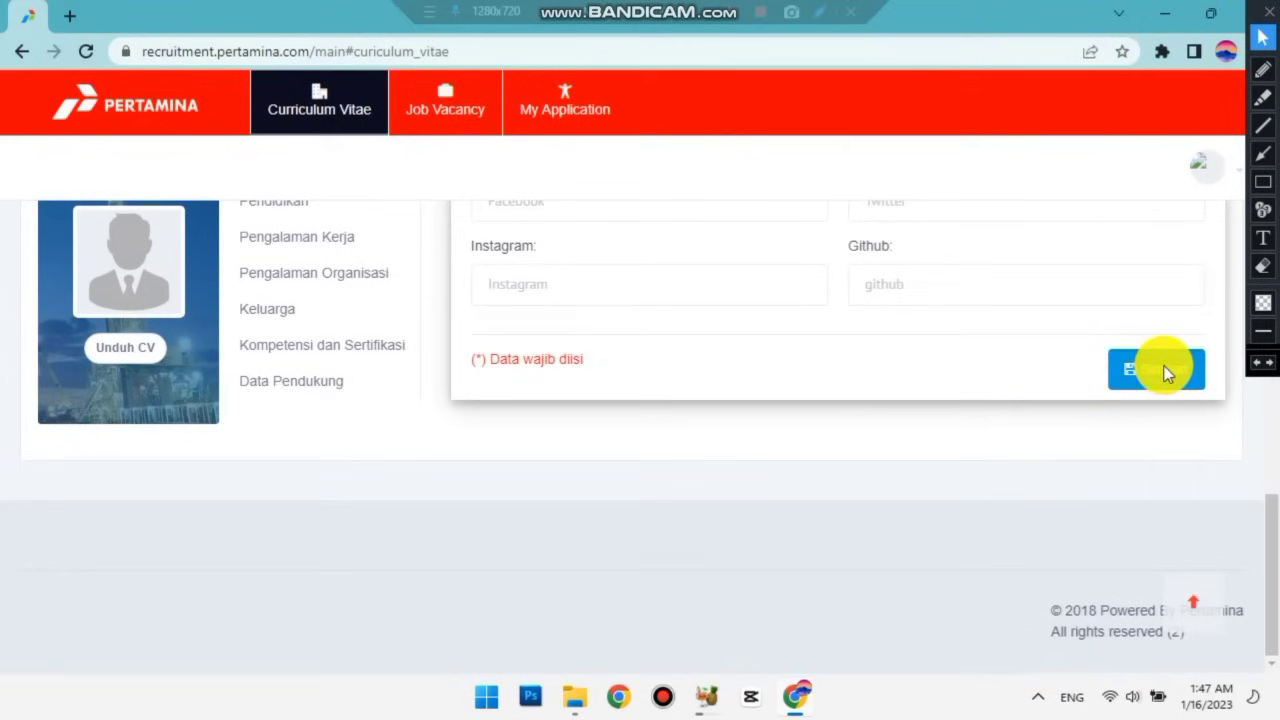
Save the Data Diri details with Simpan and return to the top of the CV form.
click(1163, 371)
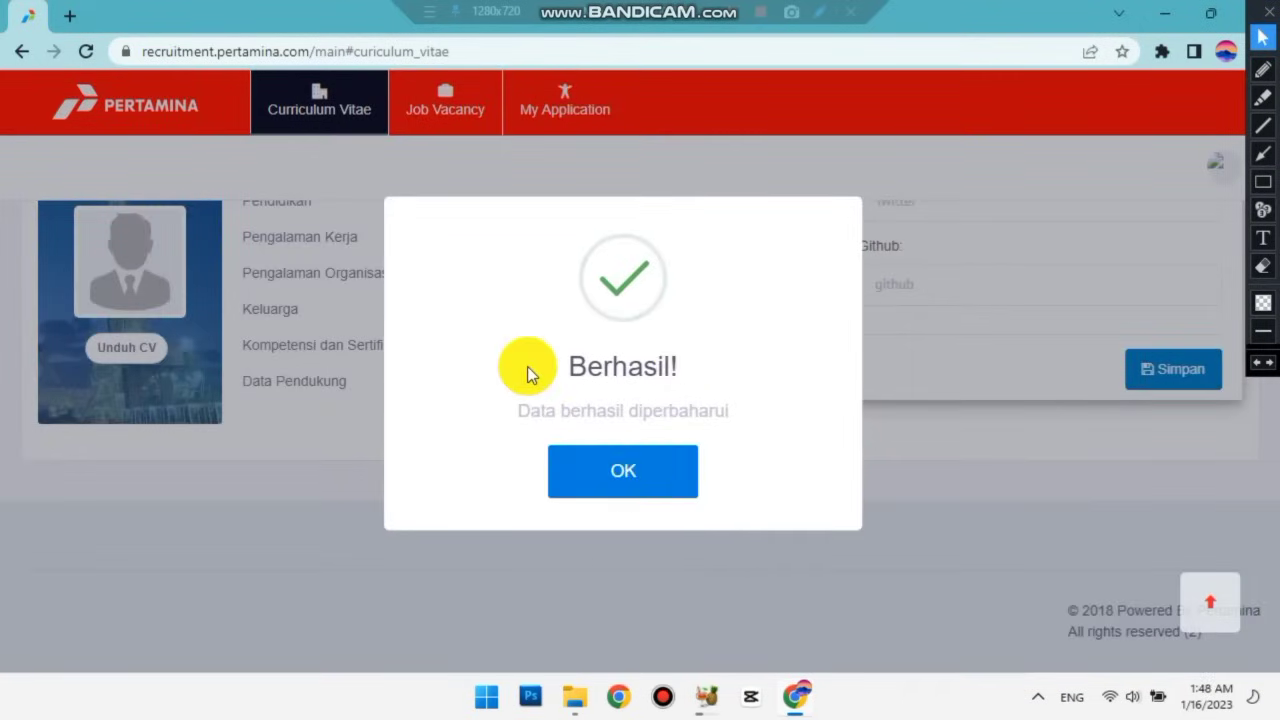
scroll(527, 366, up, 8)
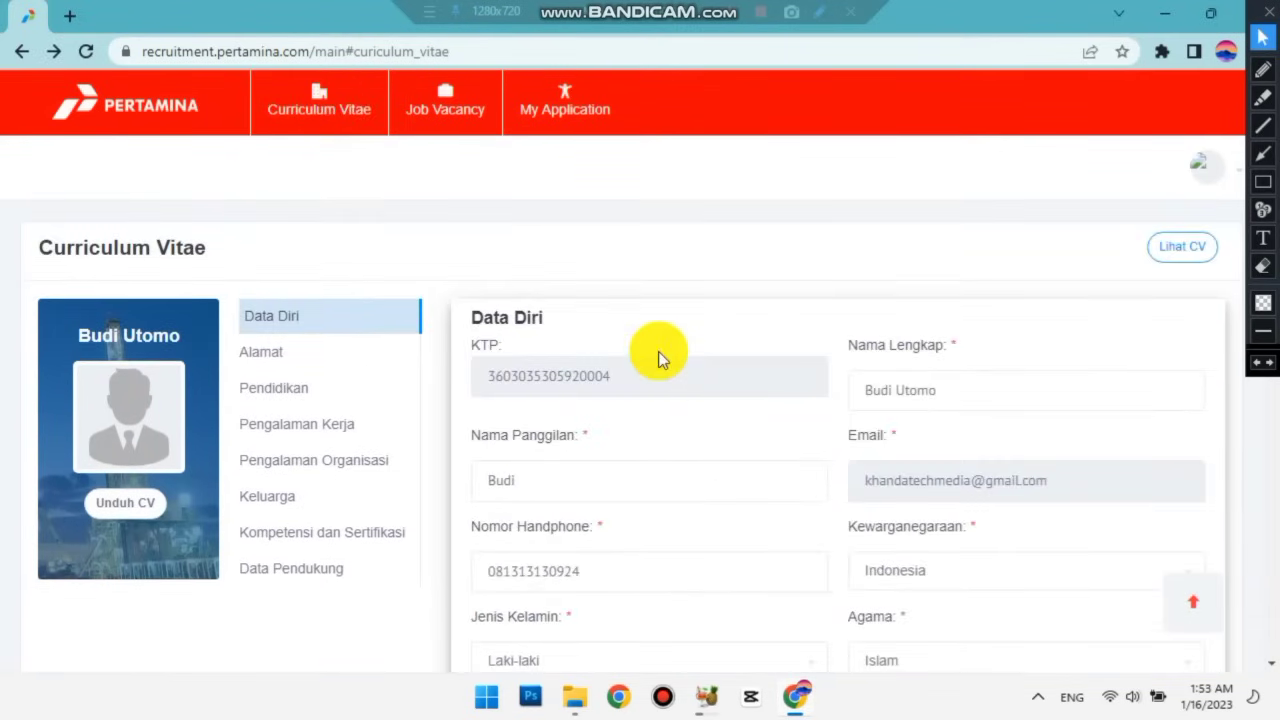
scroll(658, 351, down, 2)
scroll(658, 351, up, 1)
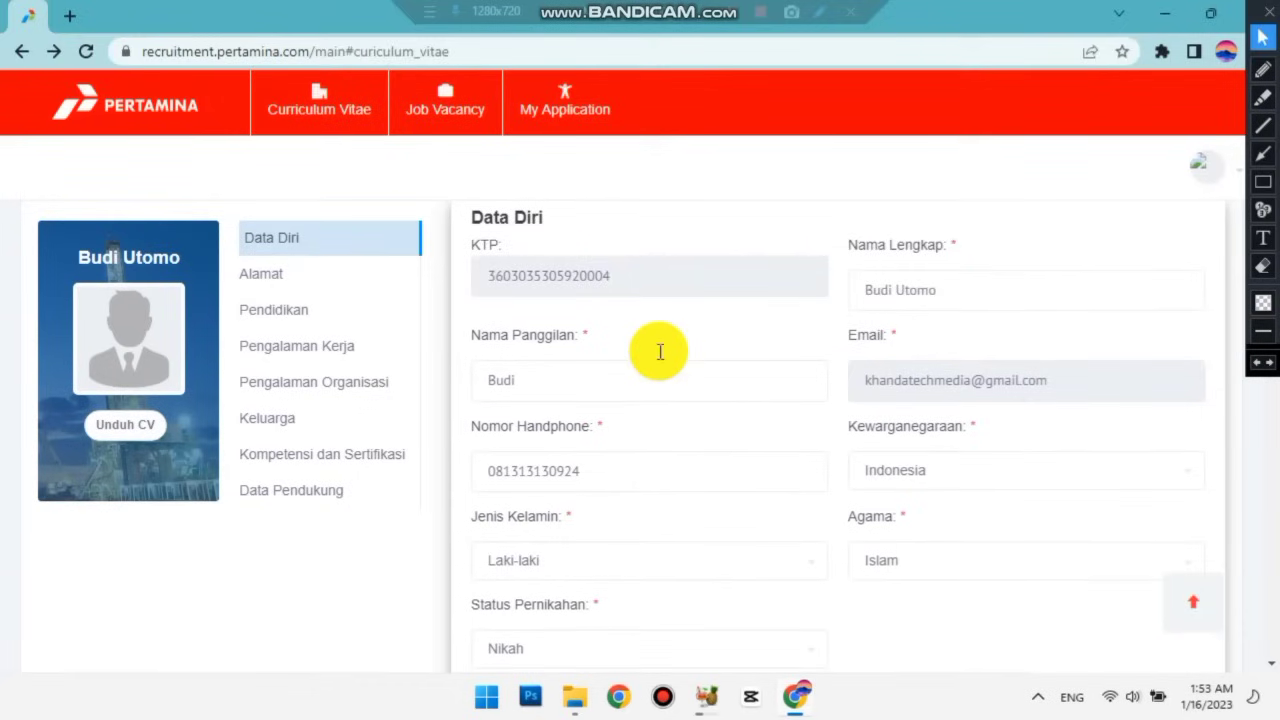
scroll(390, 330, up, 1)
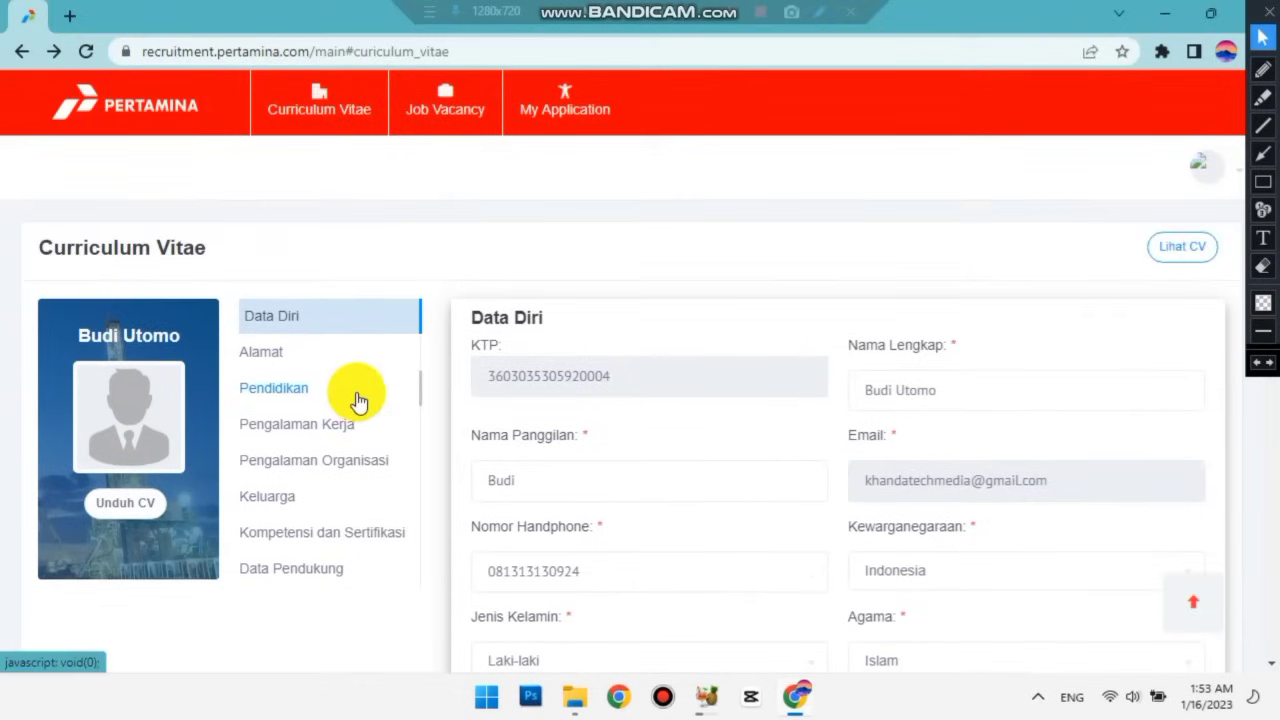
Switch to the Alamat section and type the applicant's KTP street address.
click(262, 366)
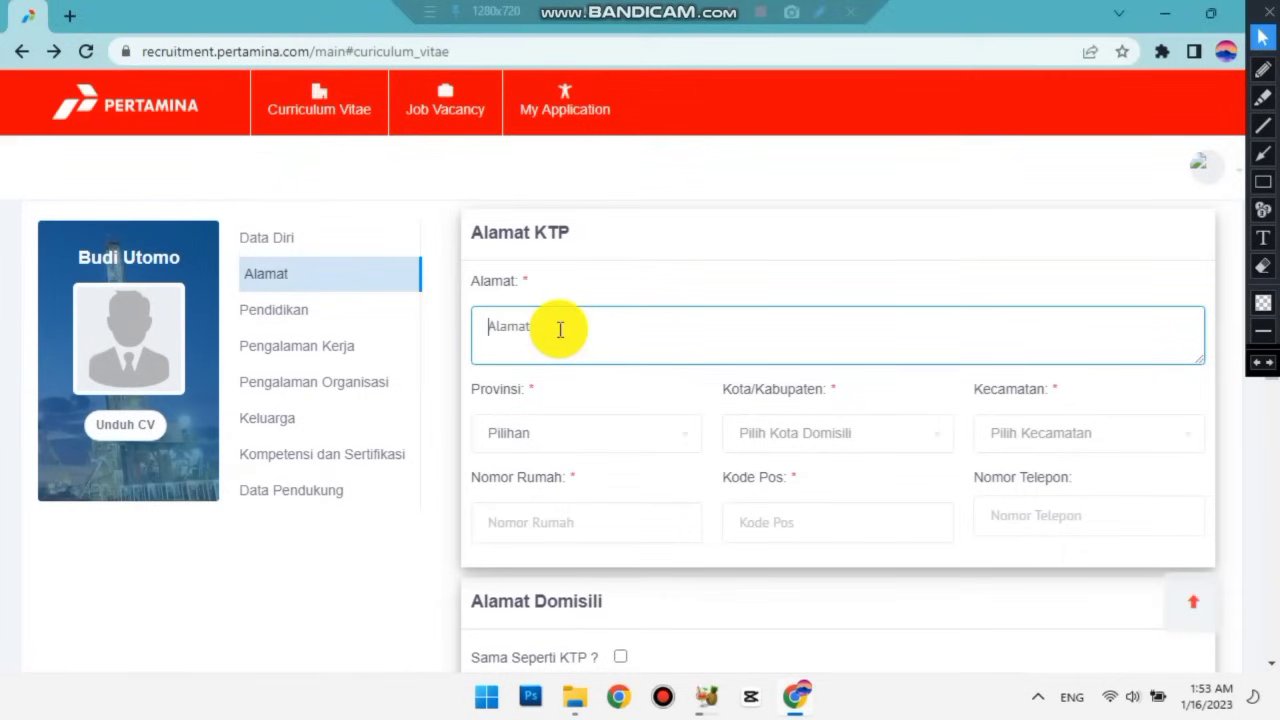
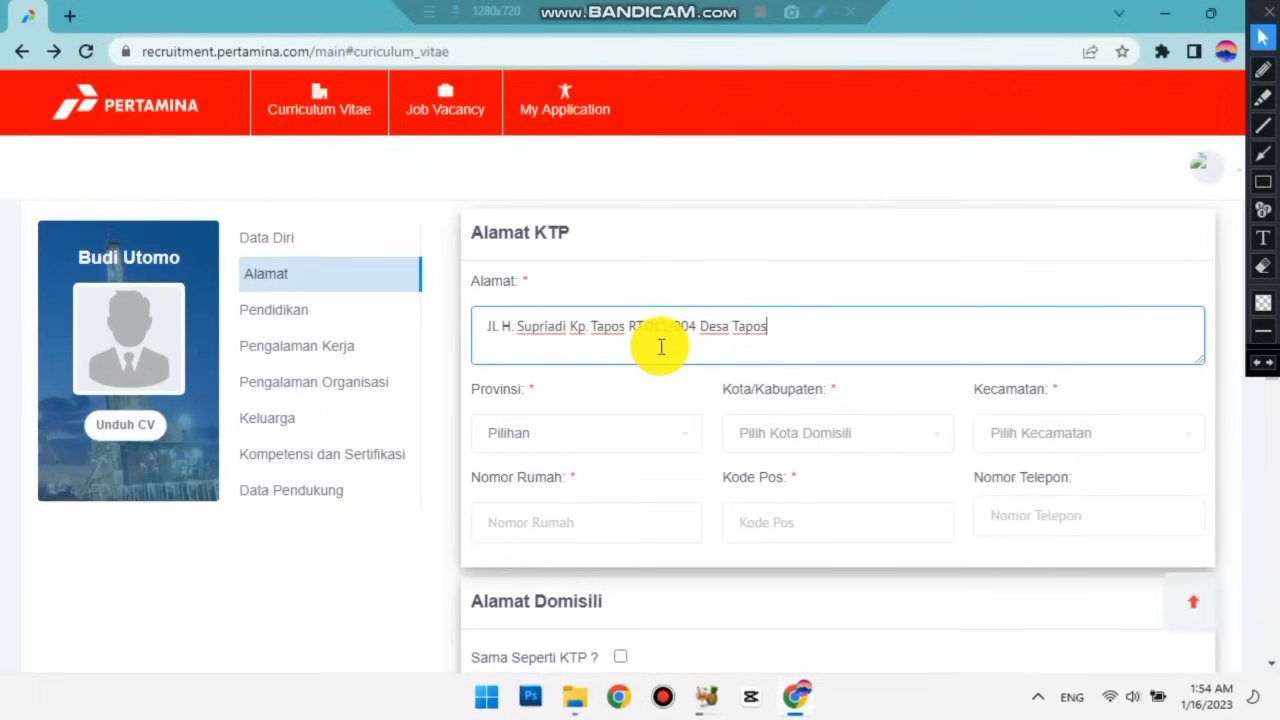
scroll(660, 346, down, 1)
scroll(654, 357, up, 1)
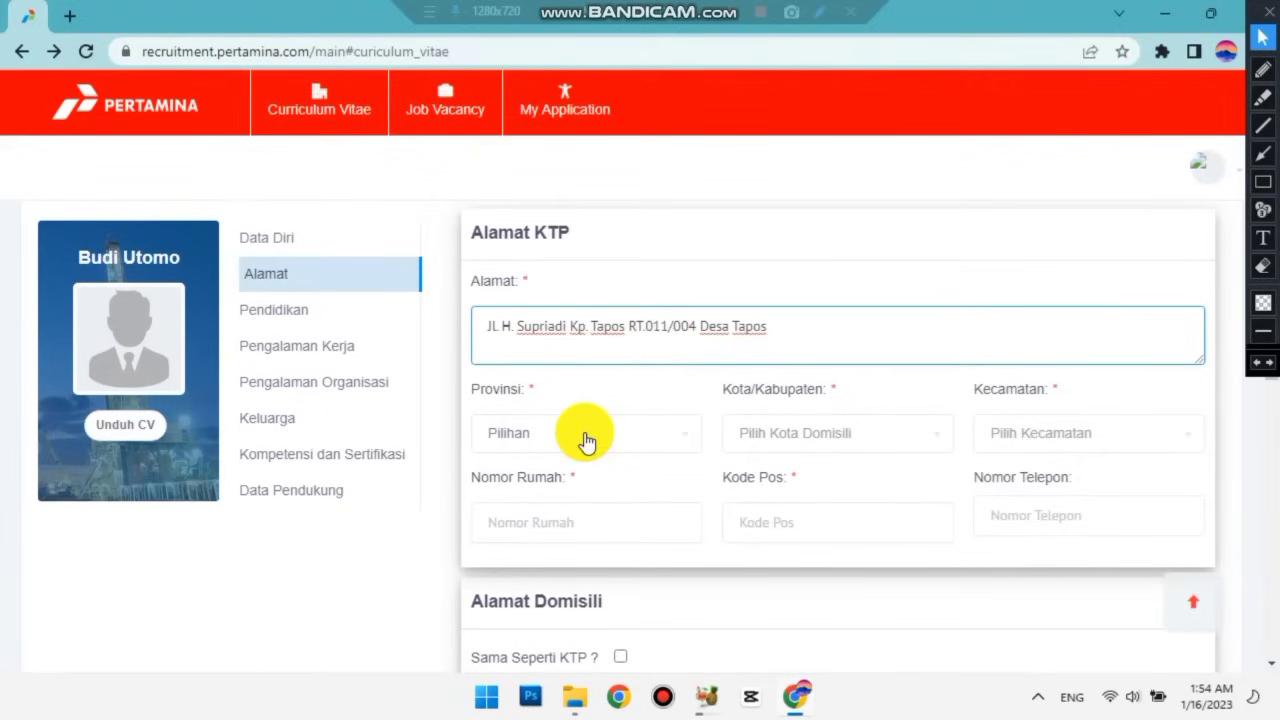
Set the KTP province to Banten, regency to KAB. TANGERANG and district to Tigaraksa.
click(586, 434)
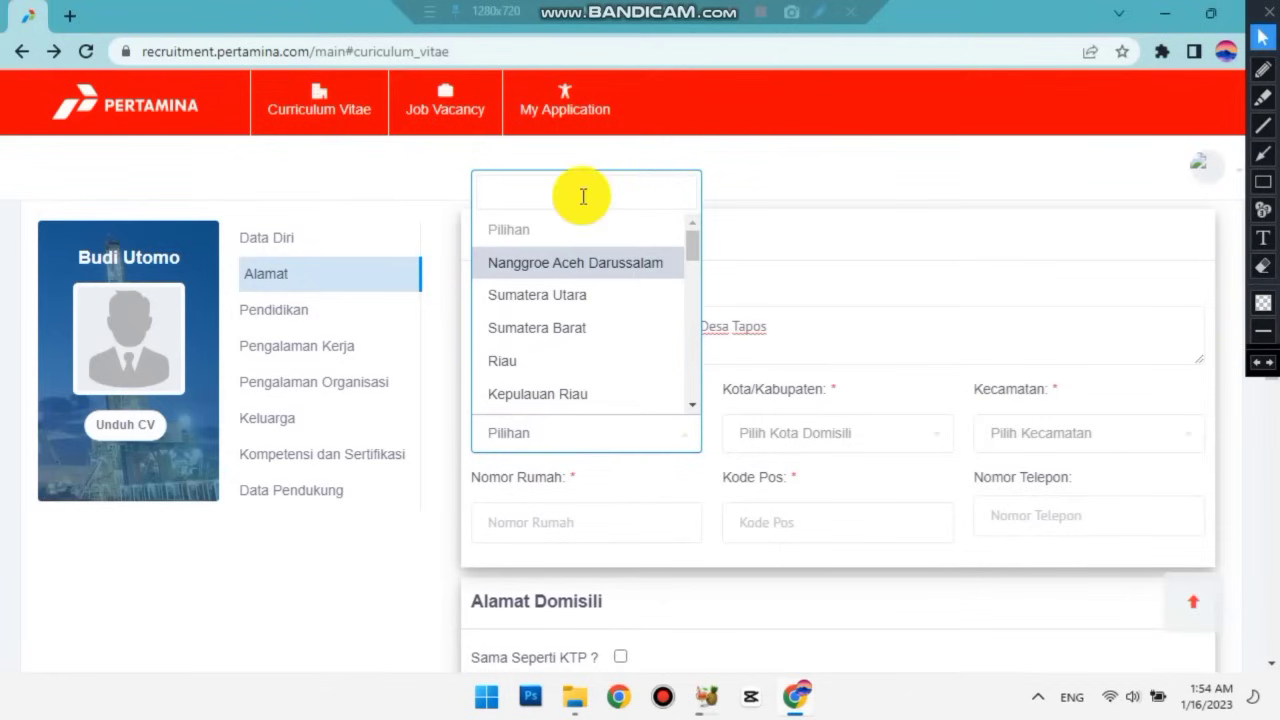
text(Banten)
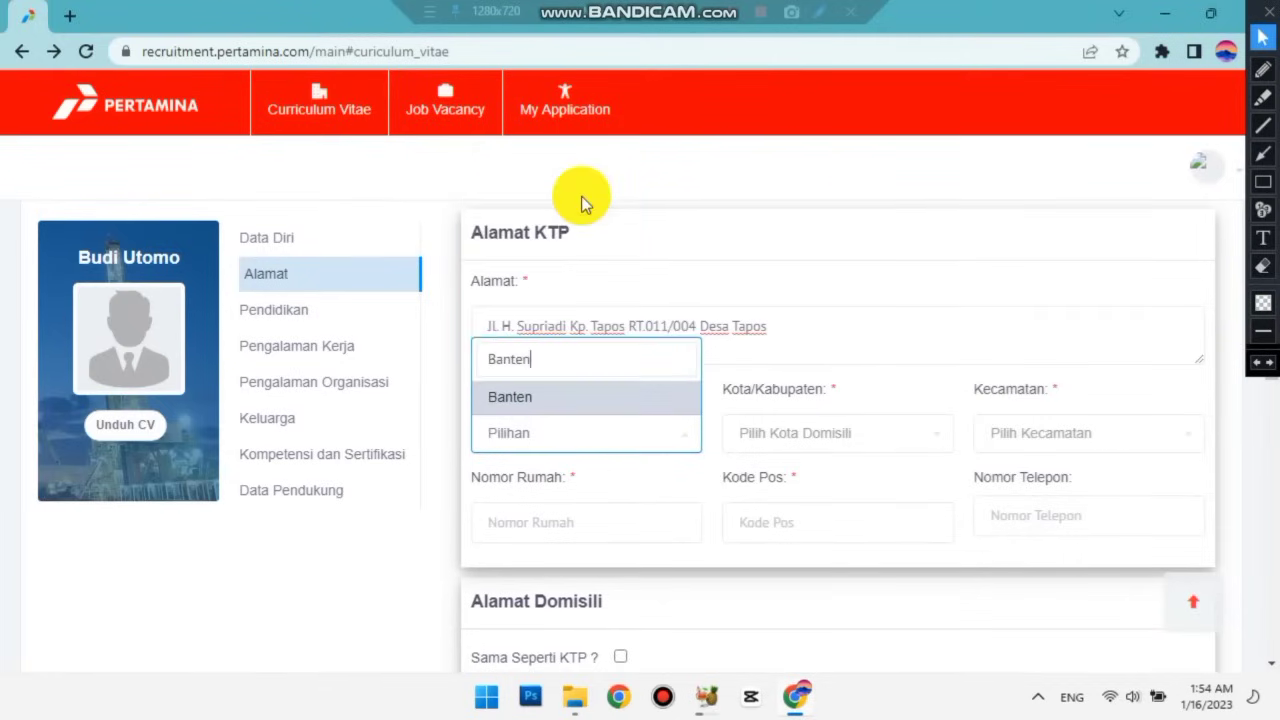
click(551, 409)
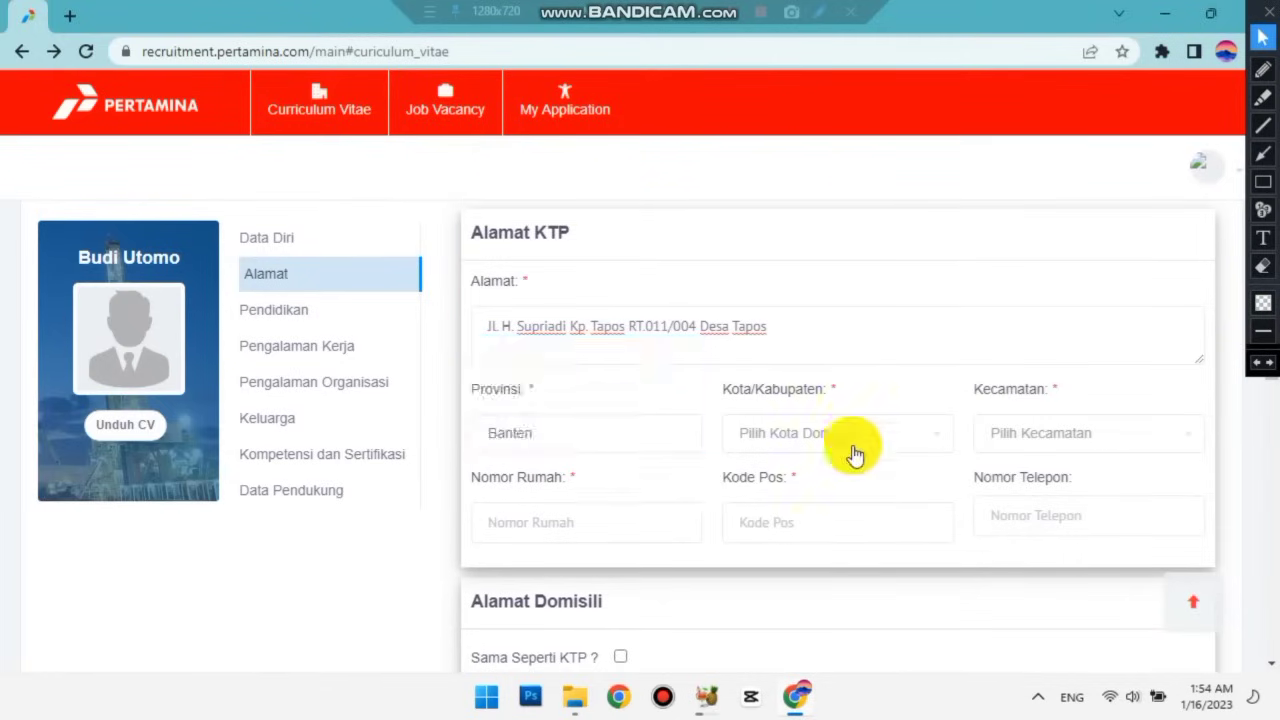
click(842, 431)
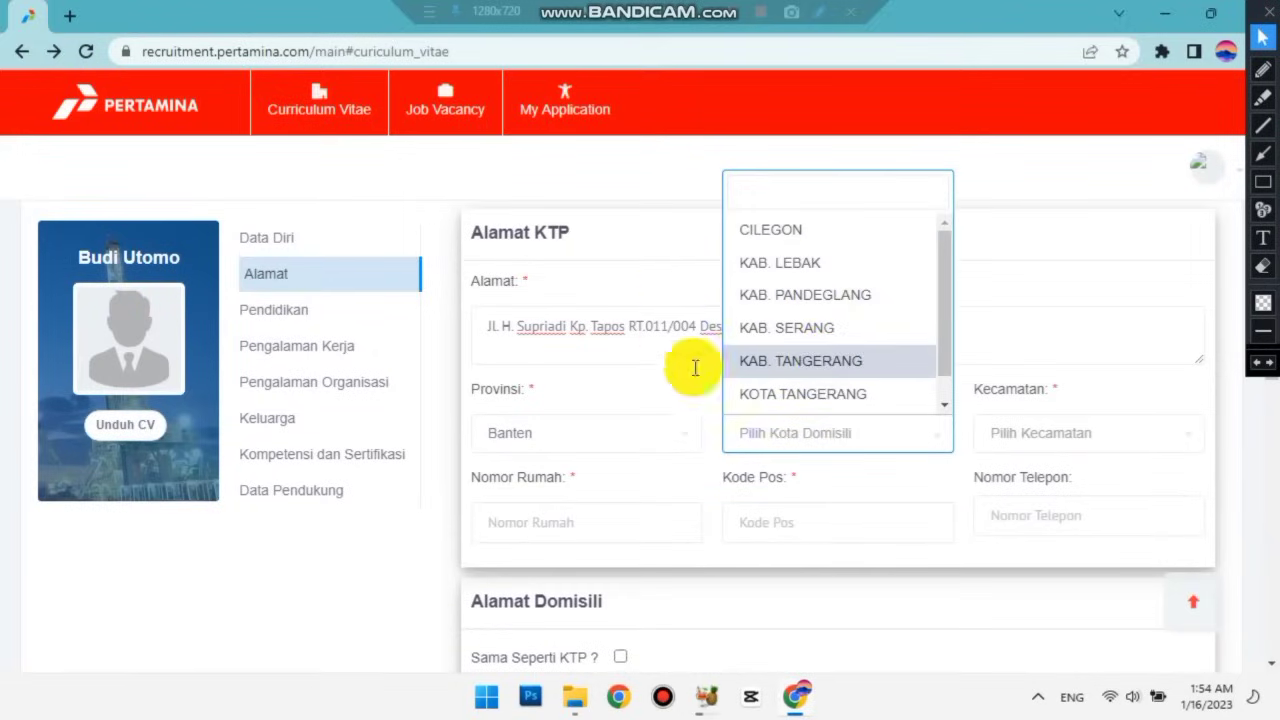
click(863, 443)
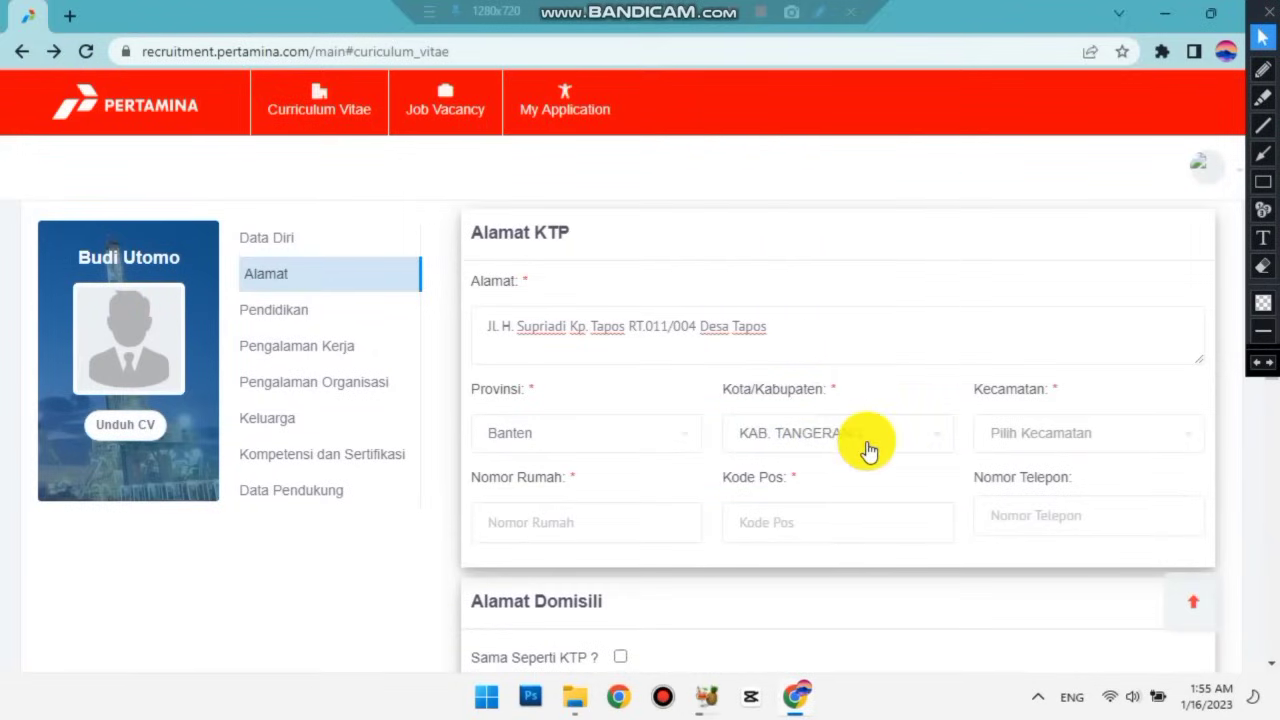
click(1053, 432)
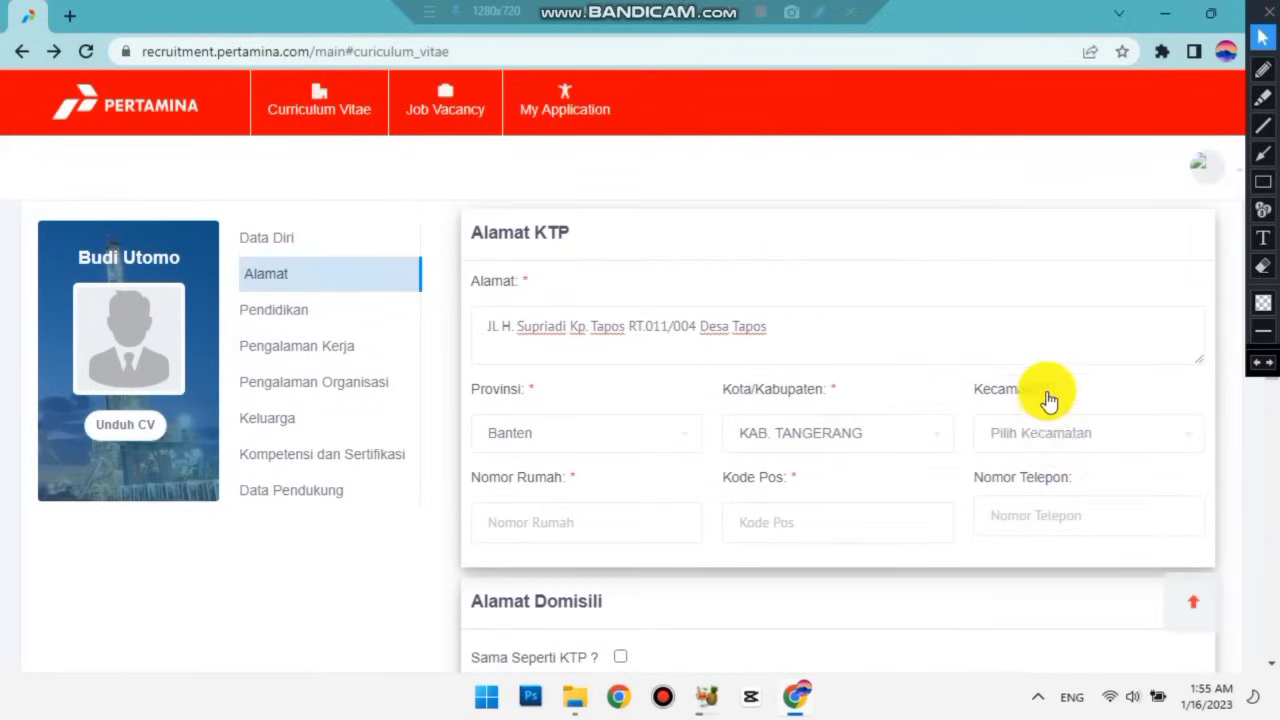
scroll(1050, 390, down, 6)
scroll(1035, 408, down, 2)
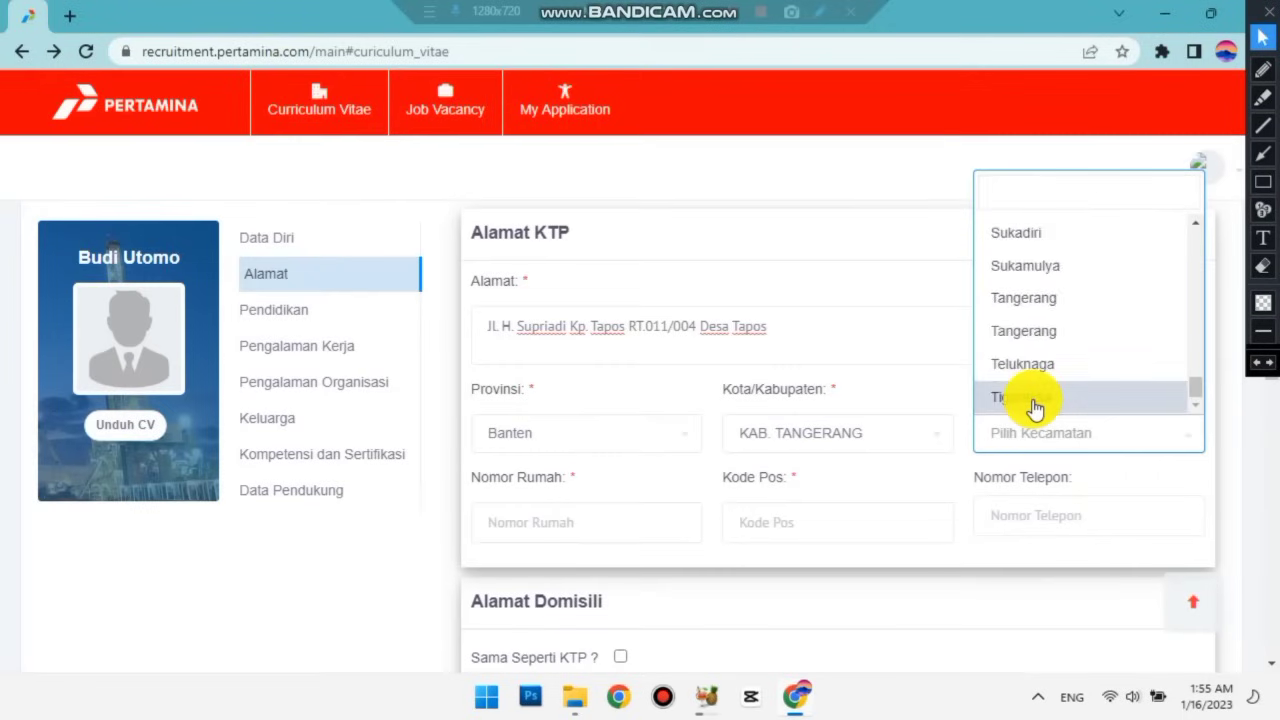
click(1034, 404)
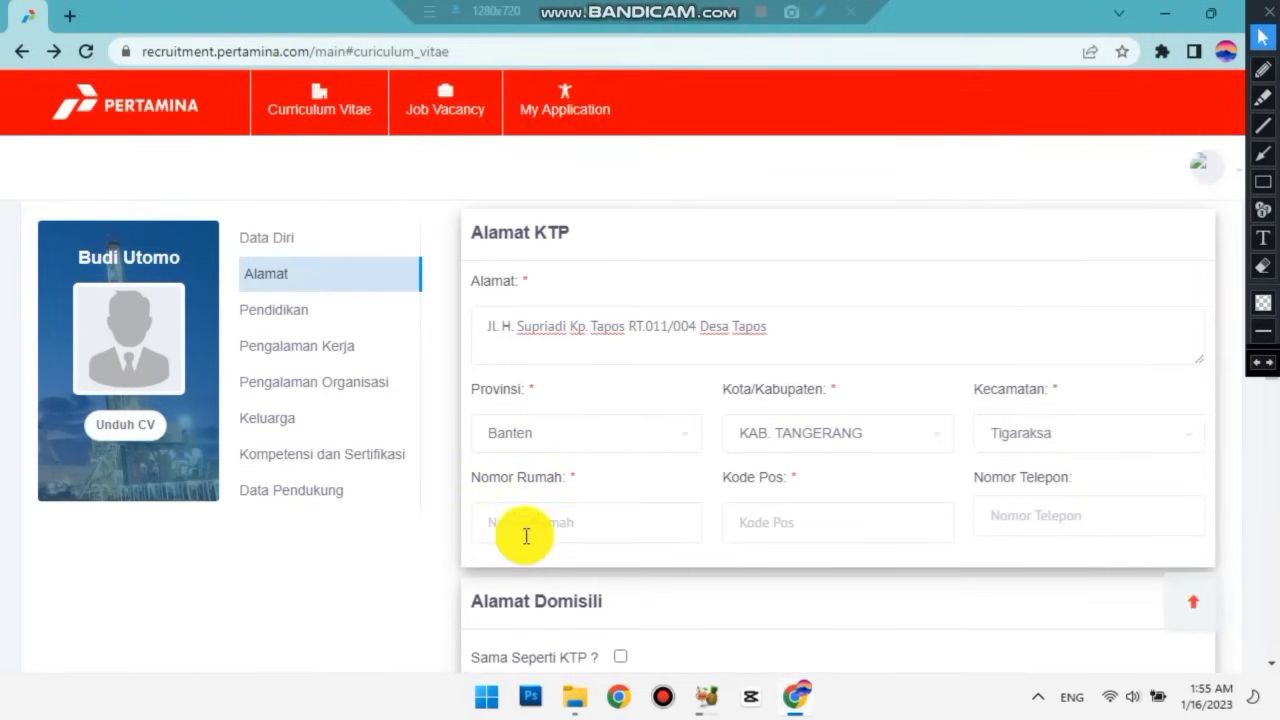
Fill in the KTP house number and postal code.
click(562, 523)
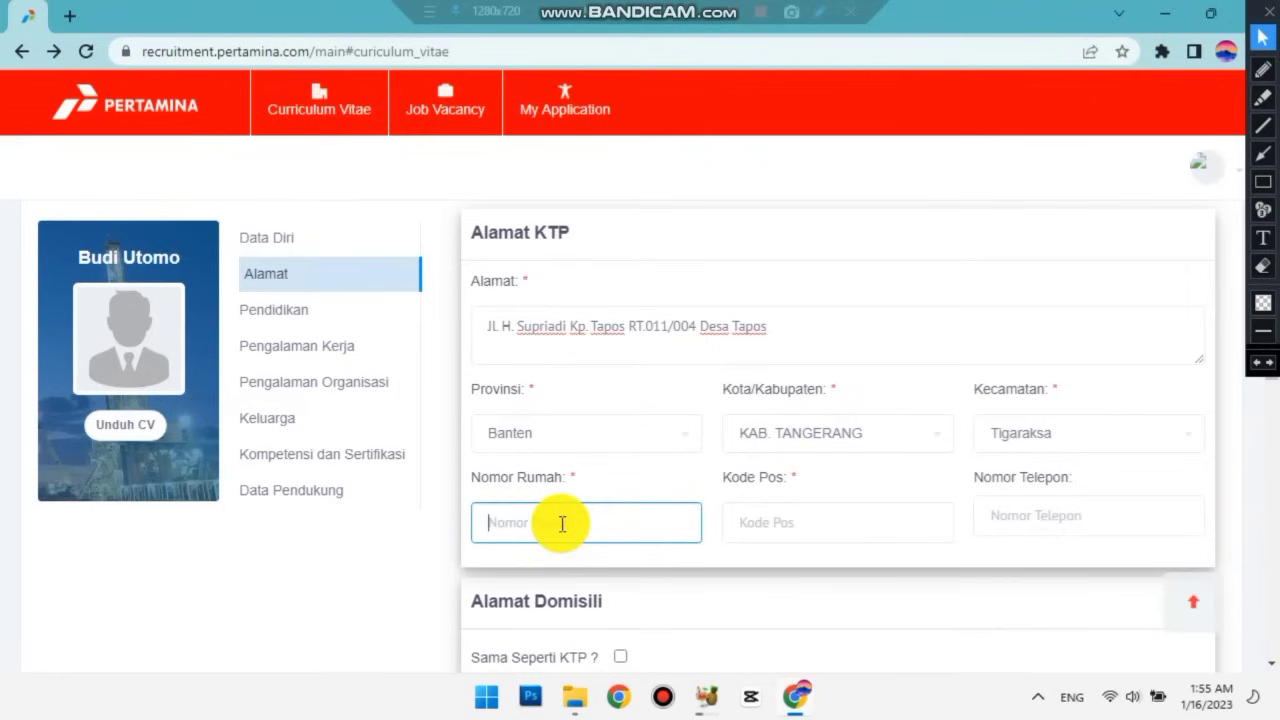
text(33)
click(787, 524)
text(15)
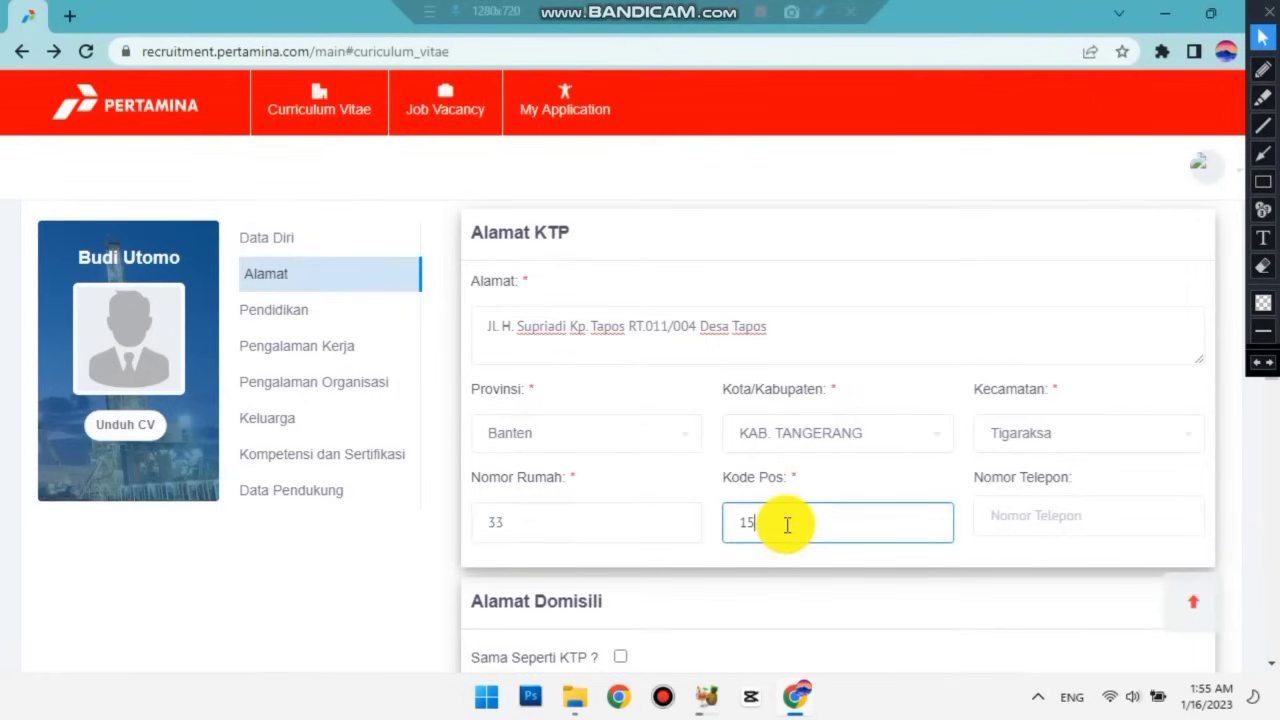
text(720)
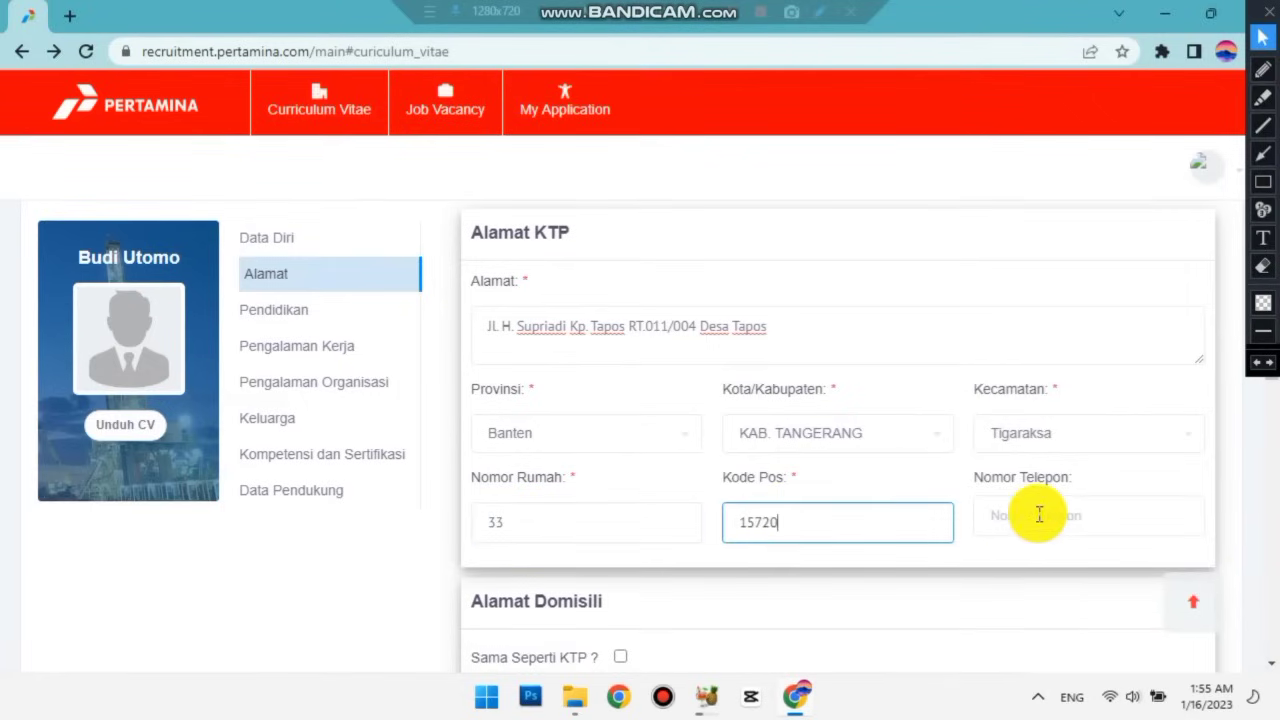
click(1039, 514)
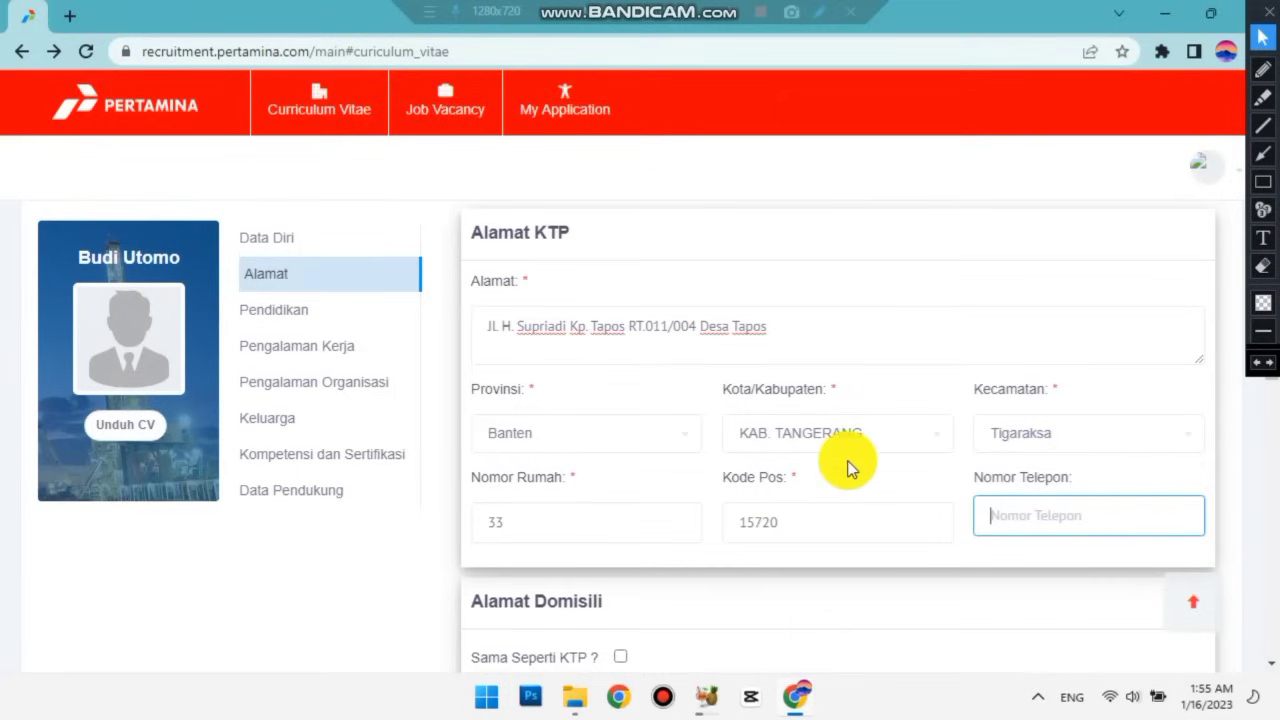
Make the domicile address the same as the KTP address.
scroll(847, 467, down, 1)
scroll(847, 467, down, 2)
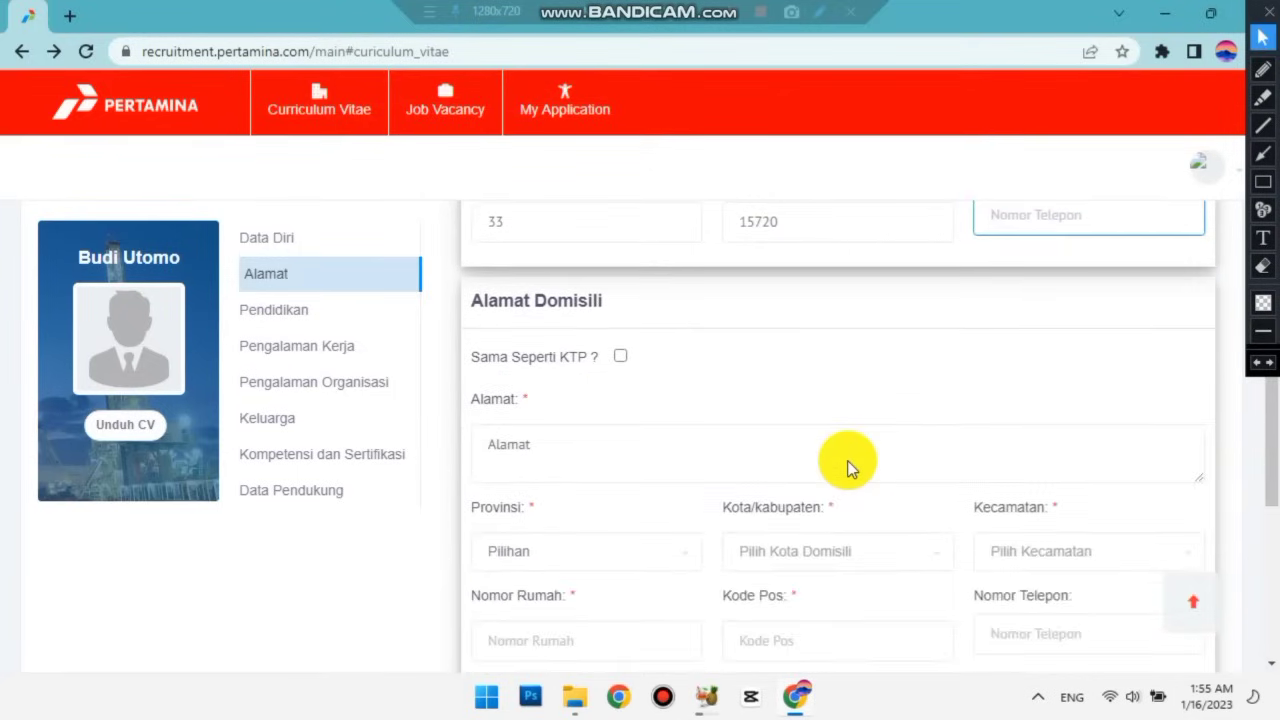
scroll(845, 455, up, 2)
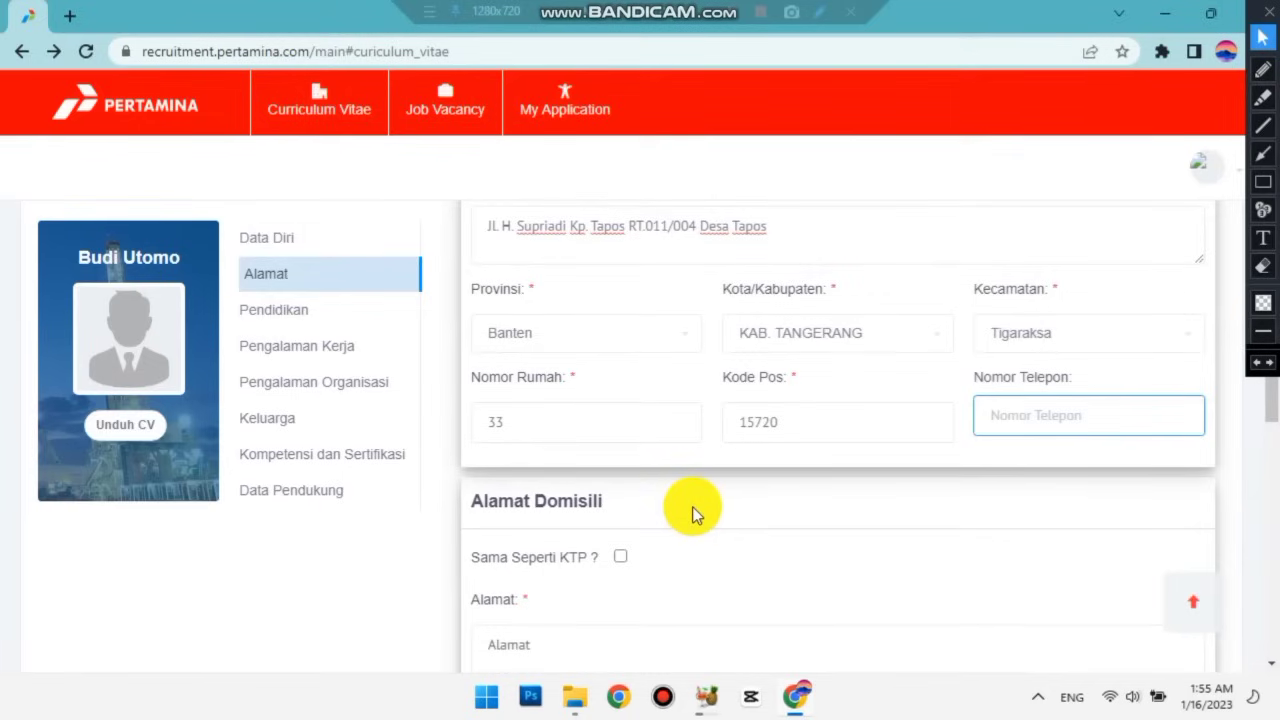
scroll(692, 511, up, 2)
scroll(692, 511, down, 2)
scroll(697, 513, up, 1)
scroll(694, 507, down, 1)
scroll(694, 507, up, 1)
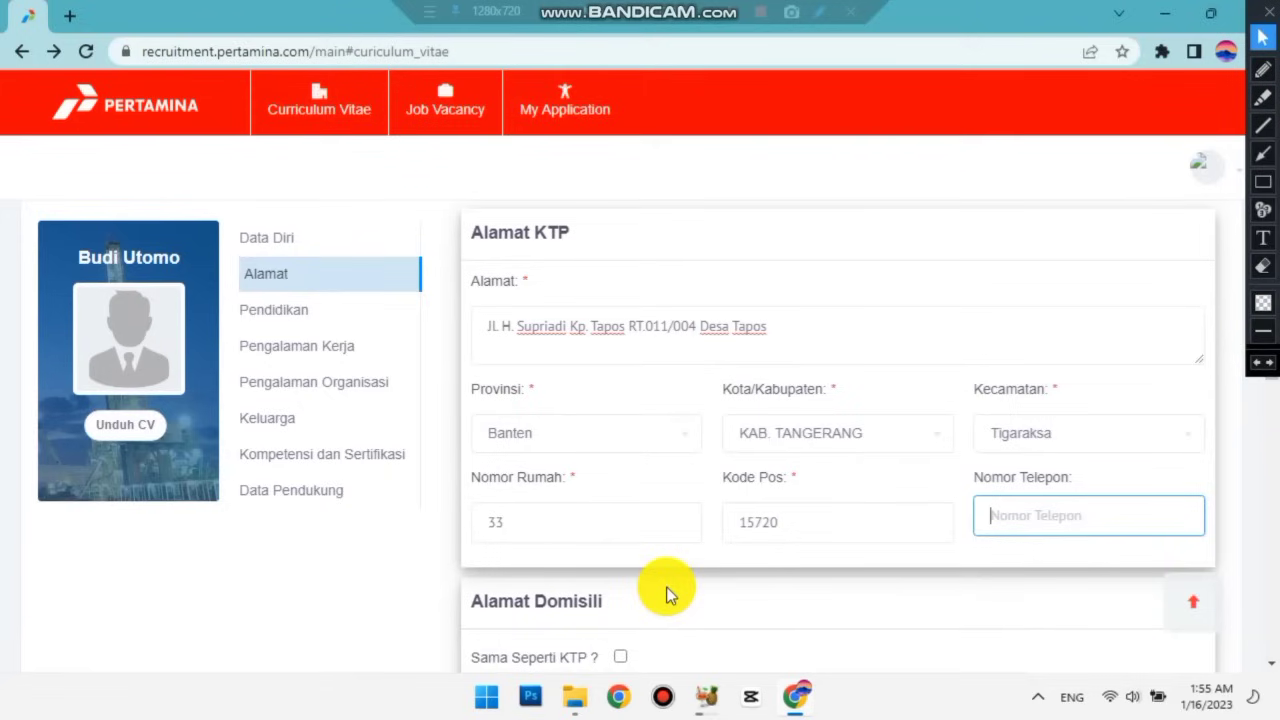
scroll(669, 594, down, 1)
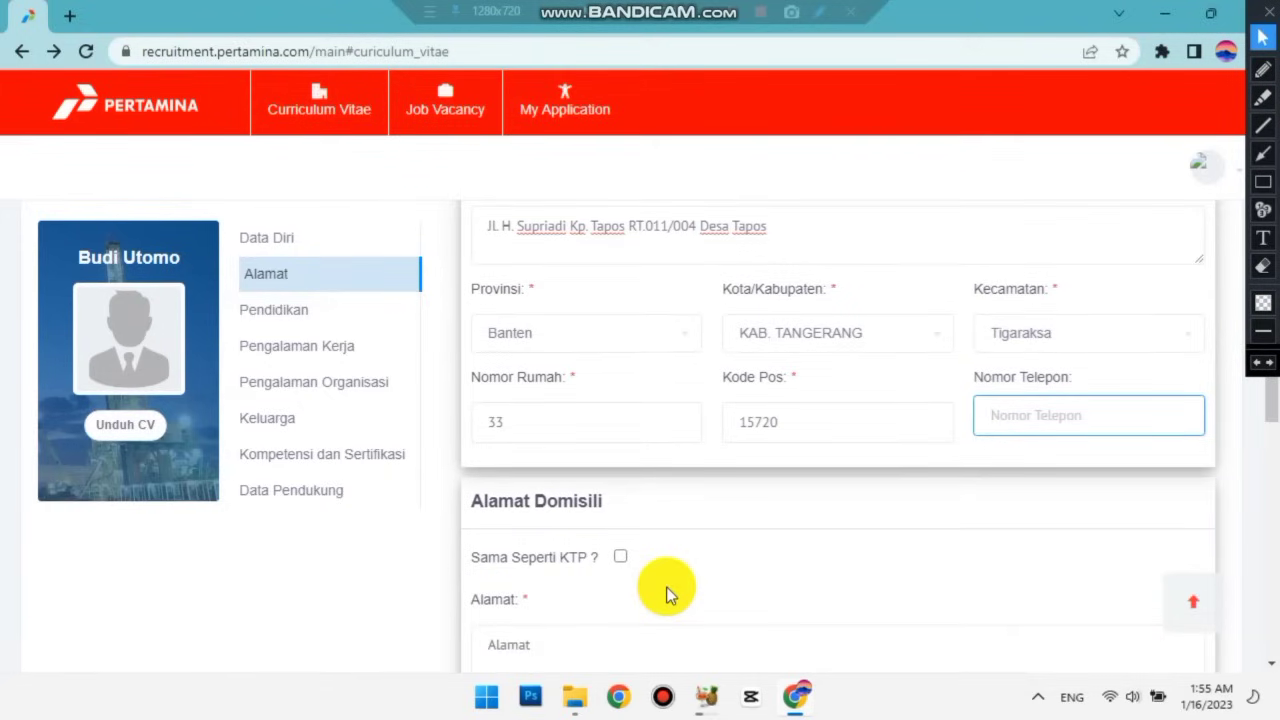
scroll(669, 594, down, 1)
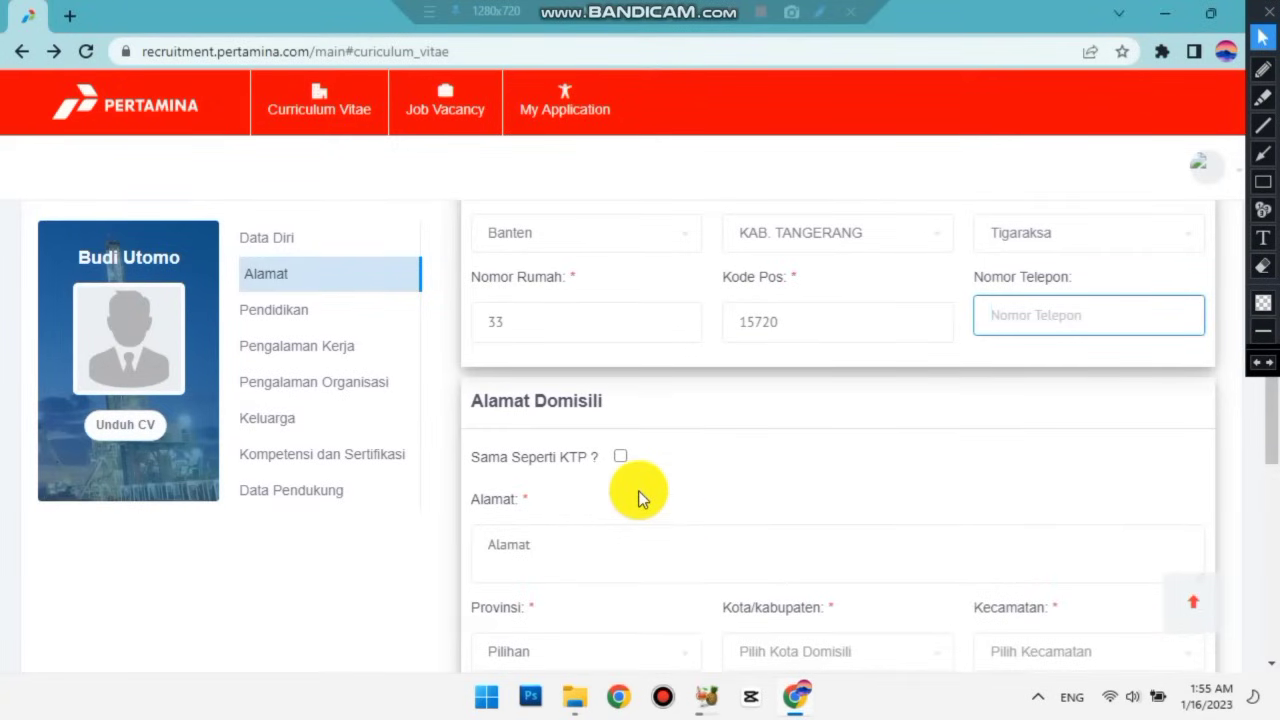
scroll(638, 490, down, 1)
click(620, 356)
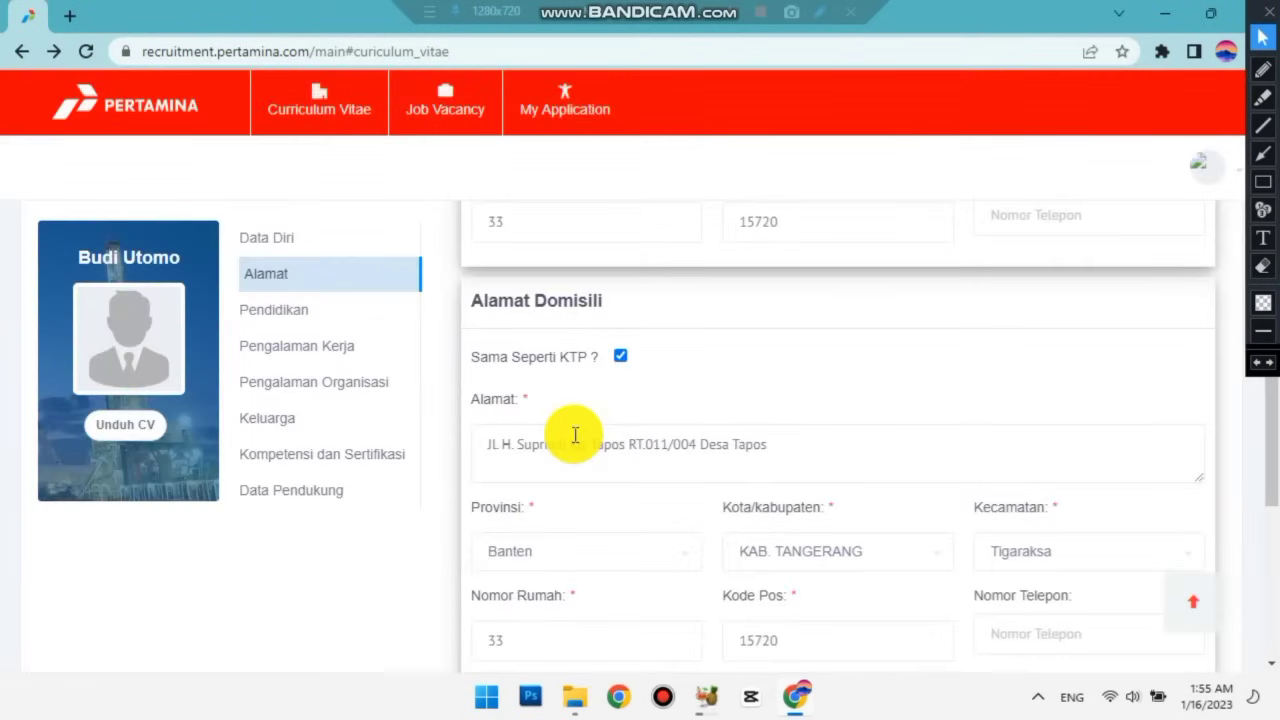
Save the address details and dismiss the 'Berhasil!' confirmation.
scroll(575, 435, down, 2)
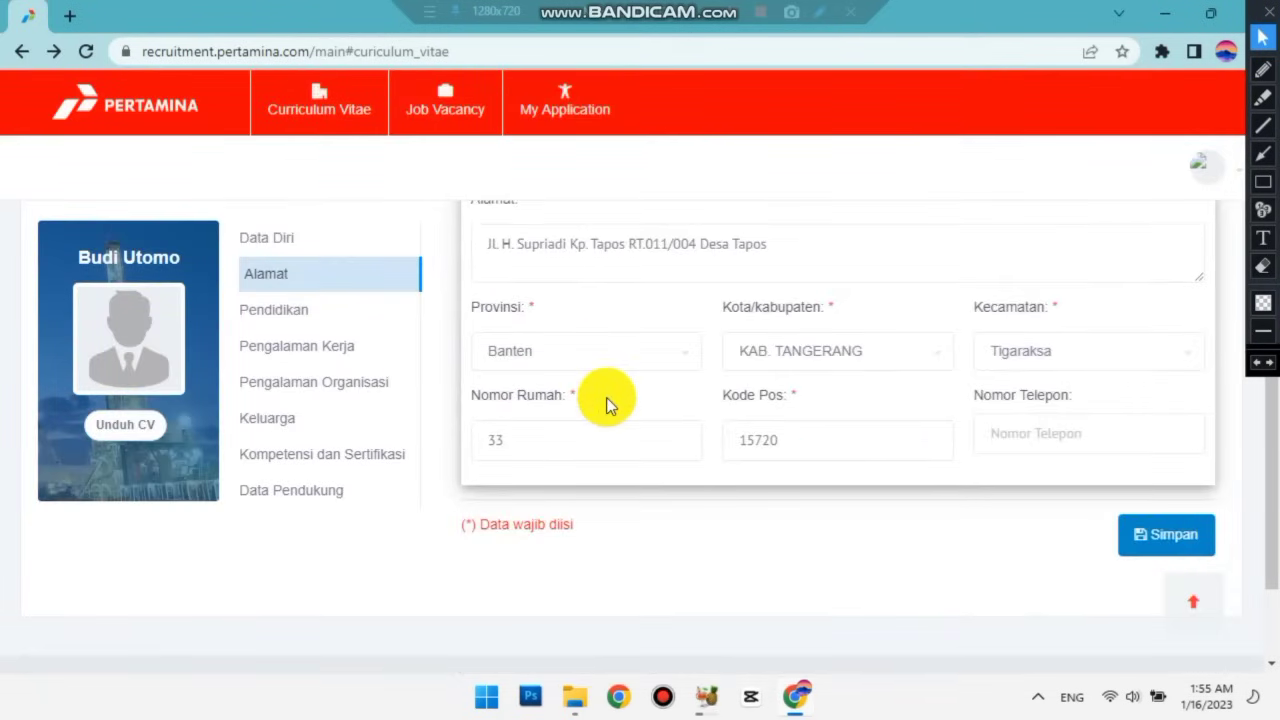
scroll(606, 397, down, 1)
scroll(606, 397, up, 6)
scroll(606, 397, down, 4)
scroll(606, 400, down, 3)
scroll(640, 420, up, 2)
scroll(900, 490, down, 2)
click(1168, 388)
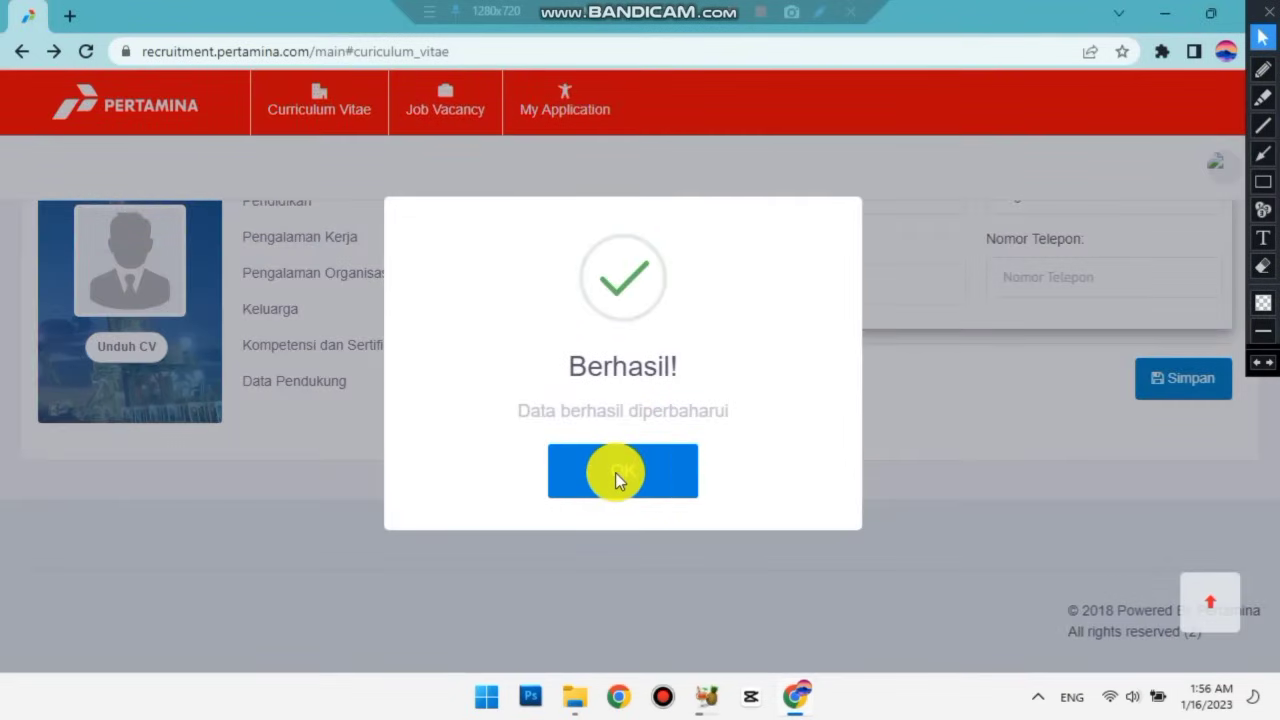
click(615, 472)
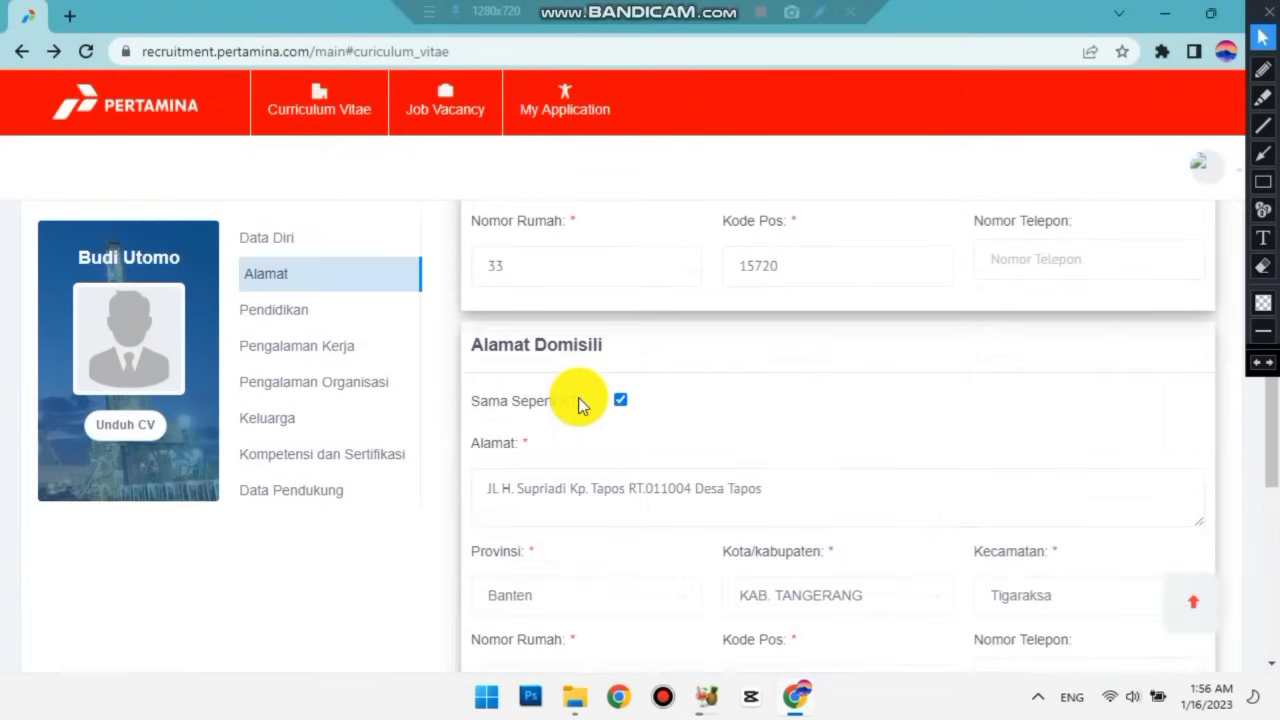
scroll(578, 397, up, 3)
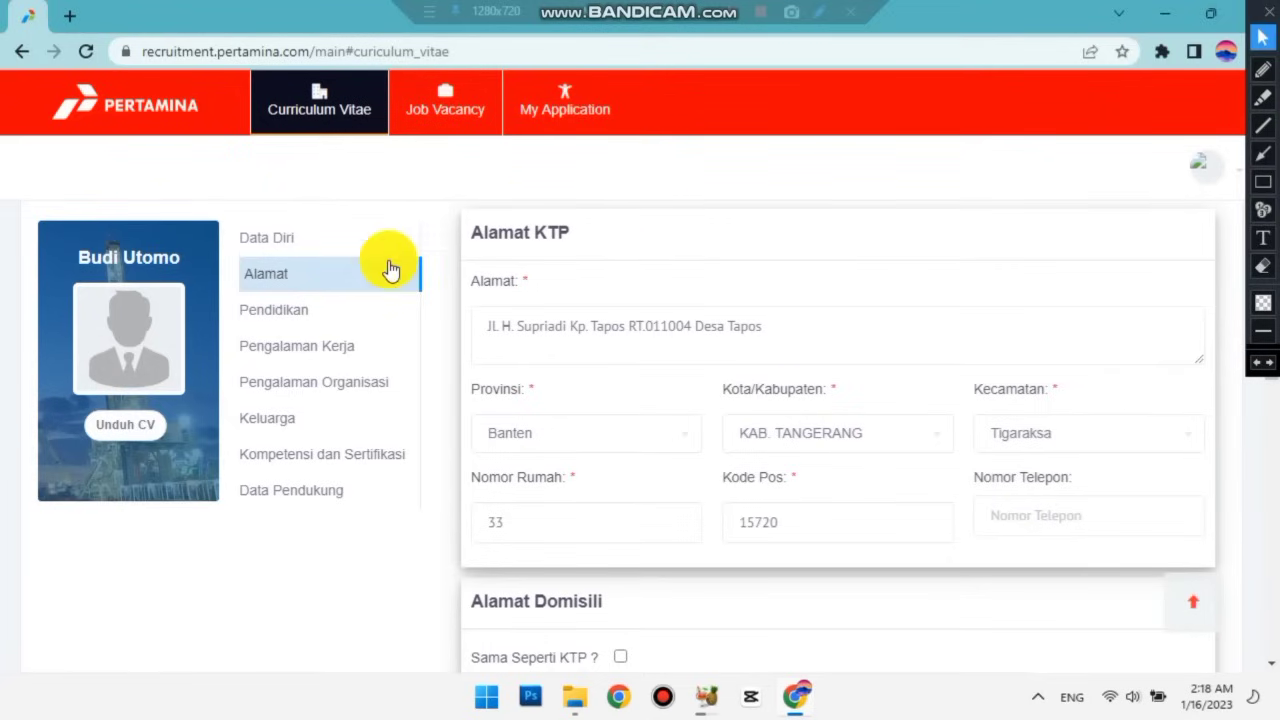
Switch to the Pendidikan section and scroll to the empty Pendidikan Baru form.
click(274, 314)
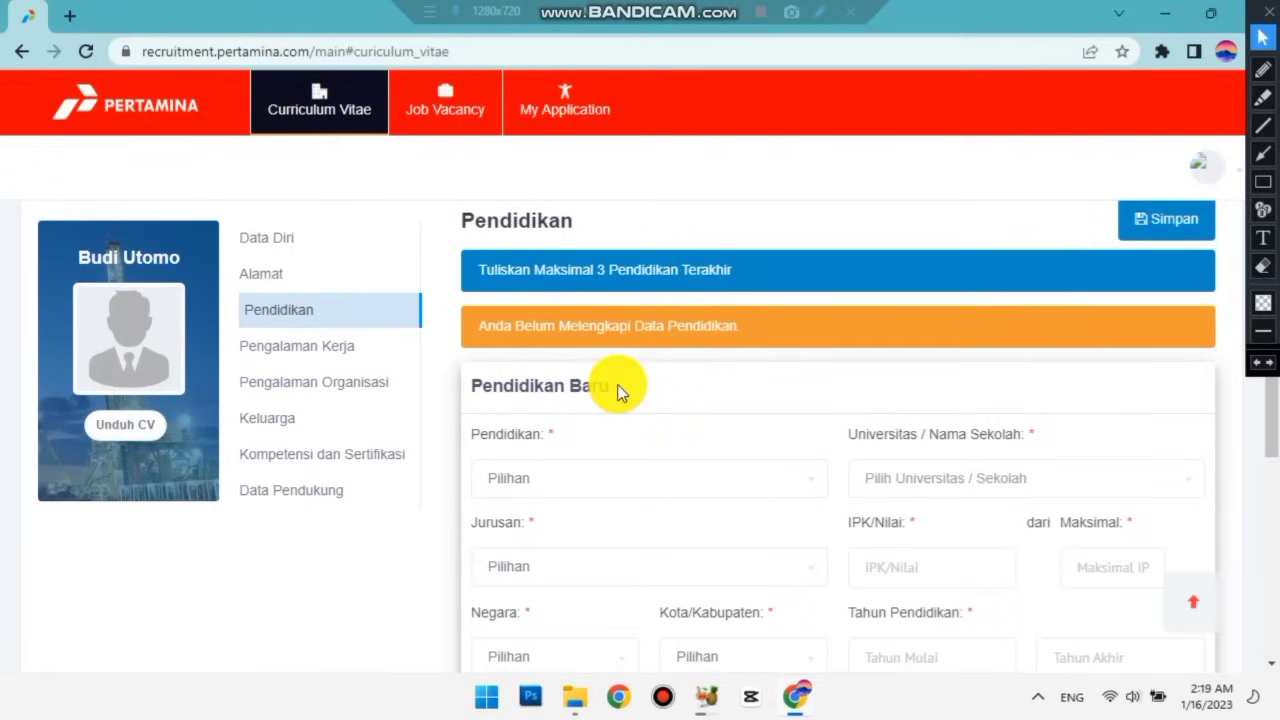
scroll(617, 390, down, 1)
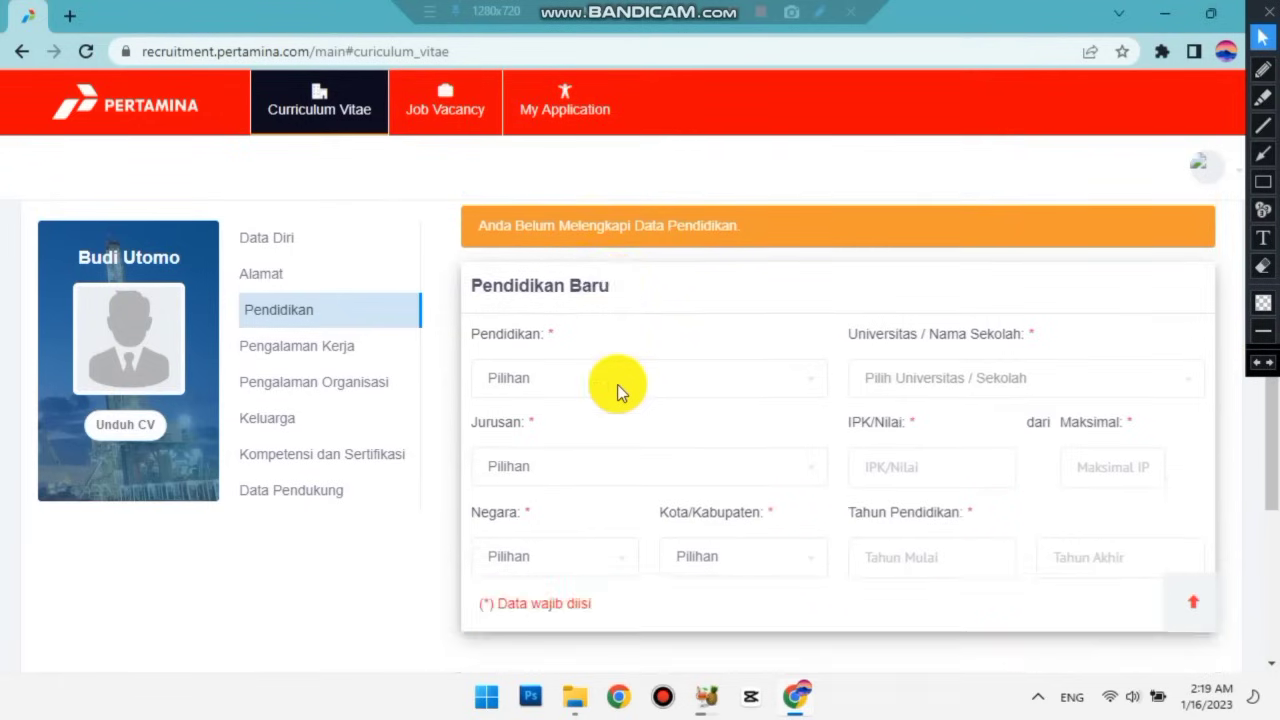
scroll(617, 390, up, 1)
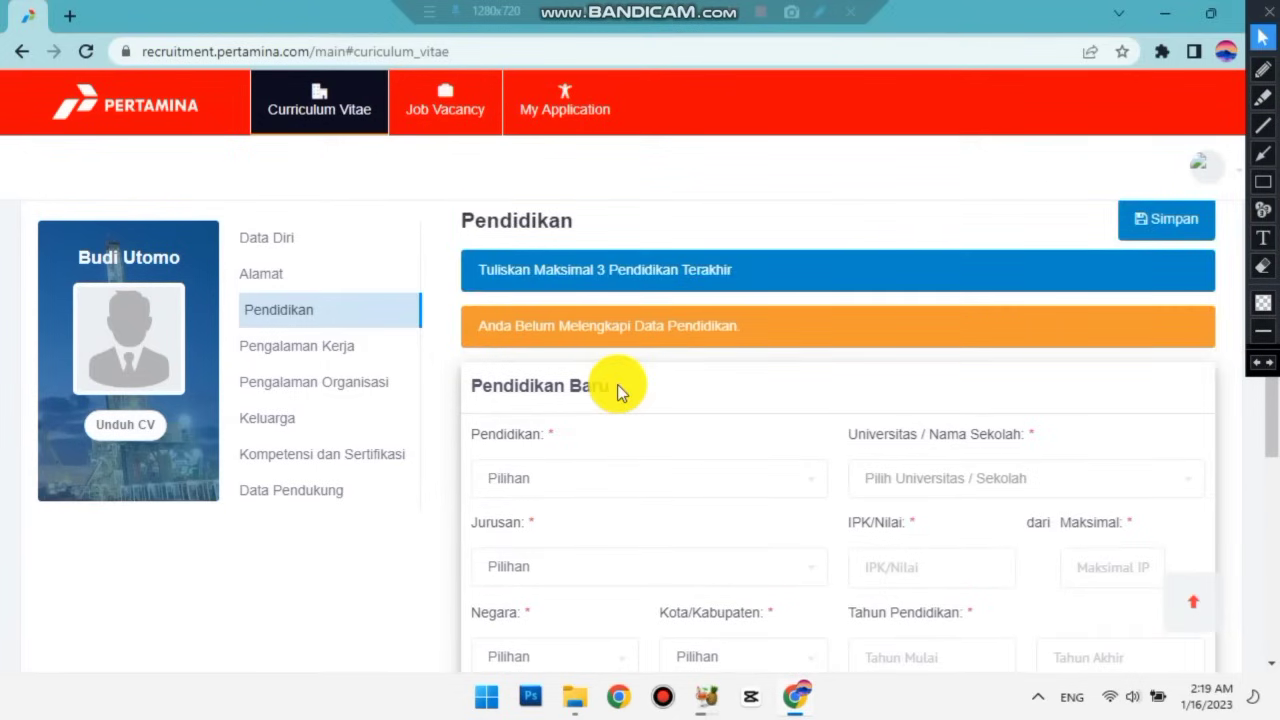
scroll(617, 390, down, 1)
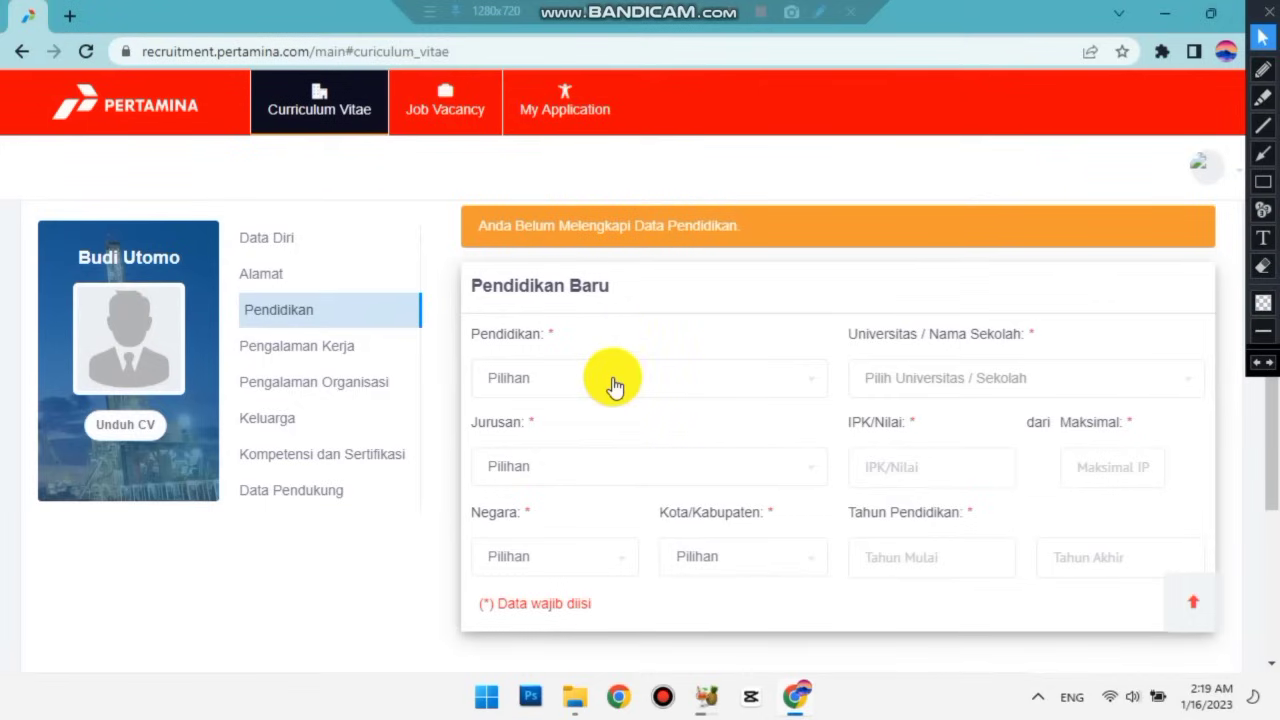
Set the education level to SLTA/SMK and the school to SMA Negeri 6 Tangerang/Tangerang.
click(612, 383)
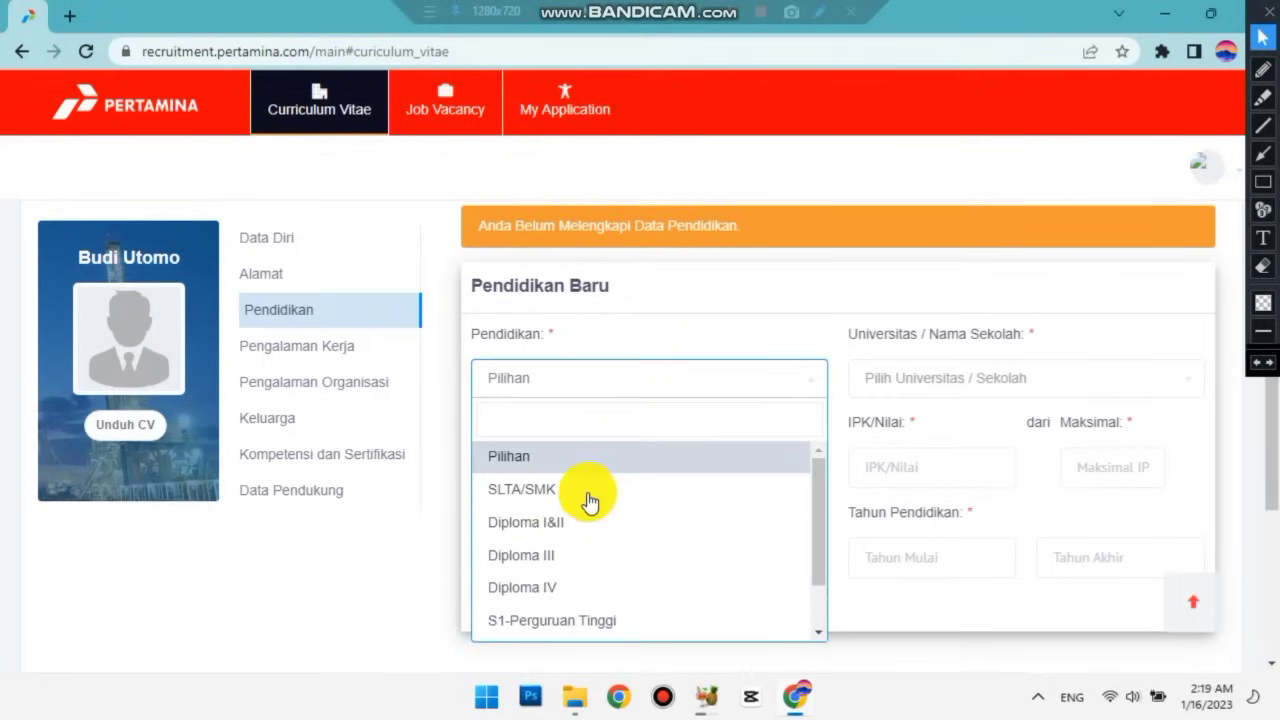
click(588, 495)
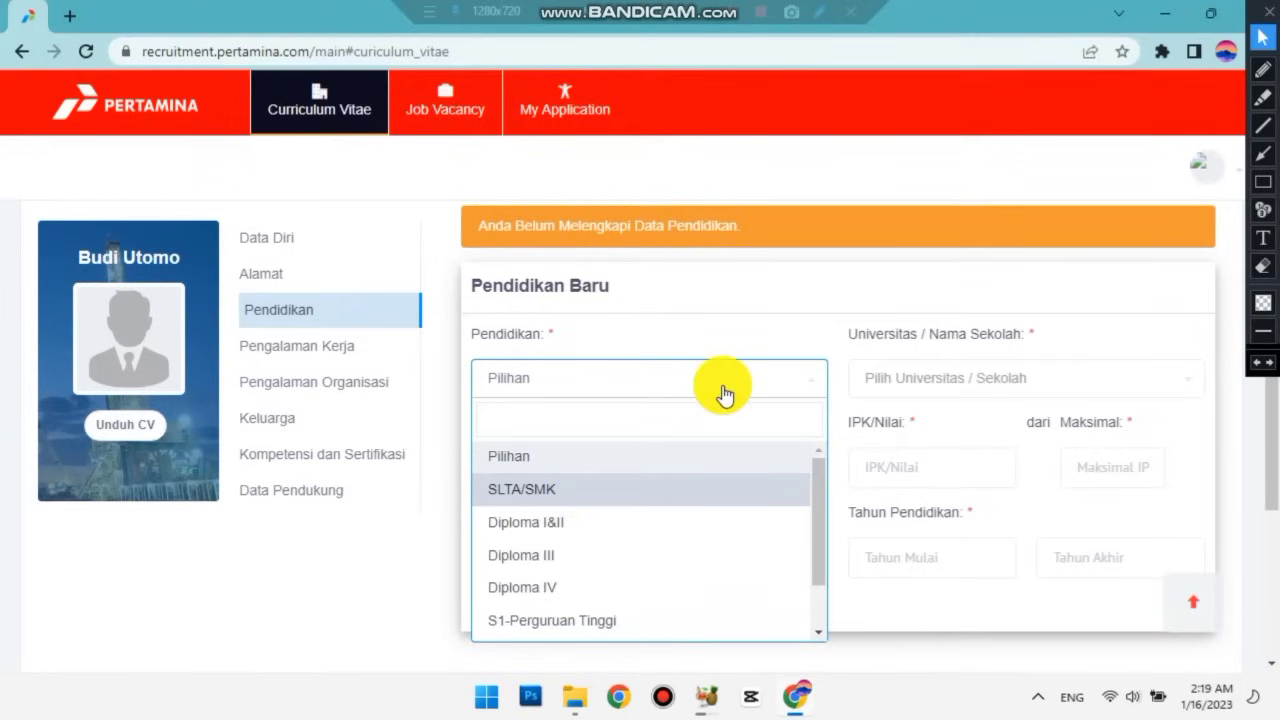
click(948, 390)
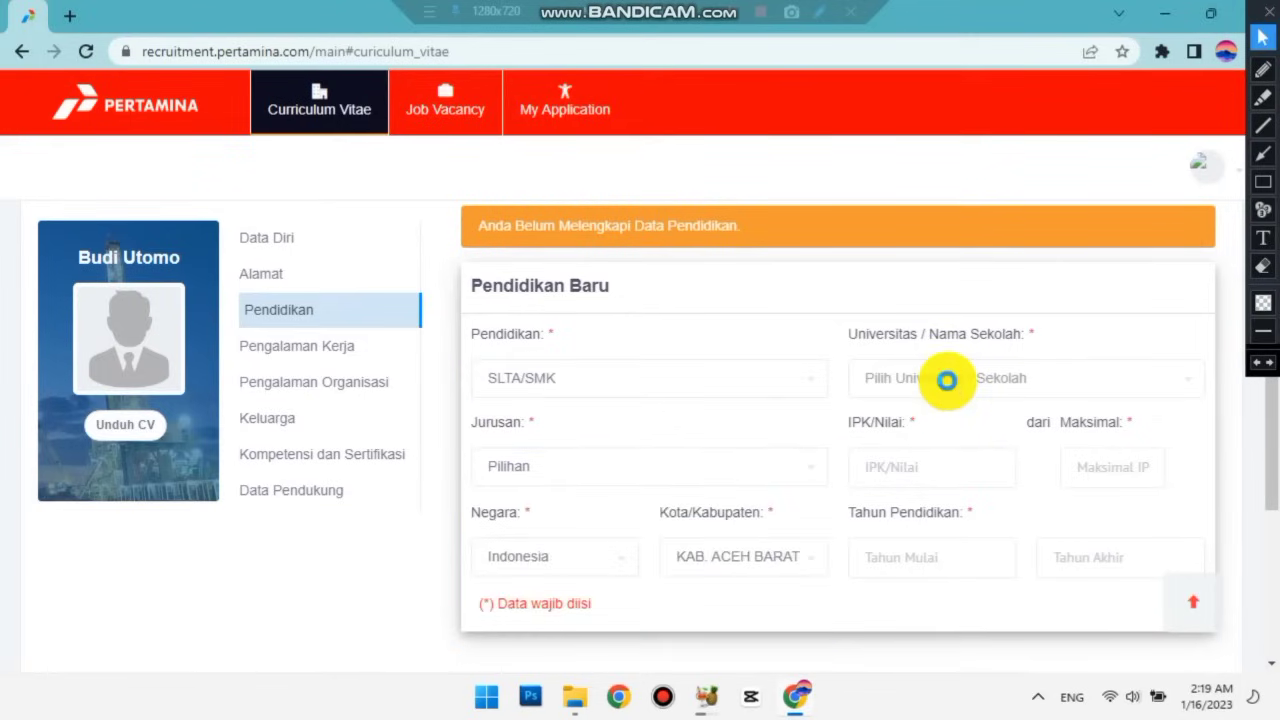
scroll(968, 535, down, 10)
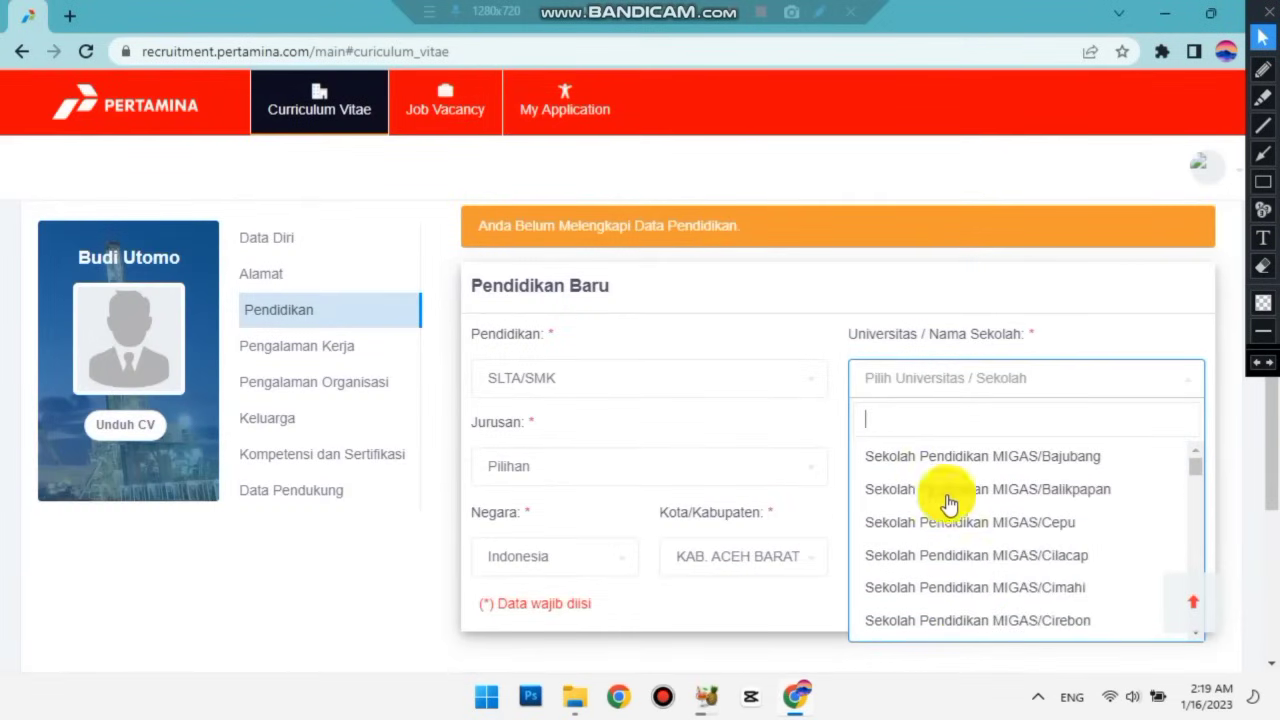
text(tangerang)
scroll(957, 503, down, 3)
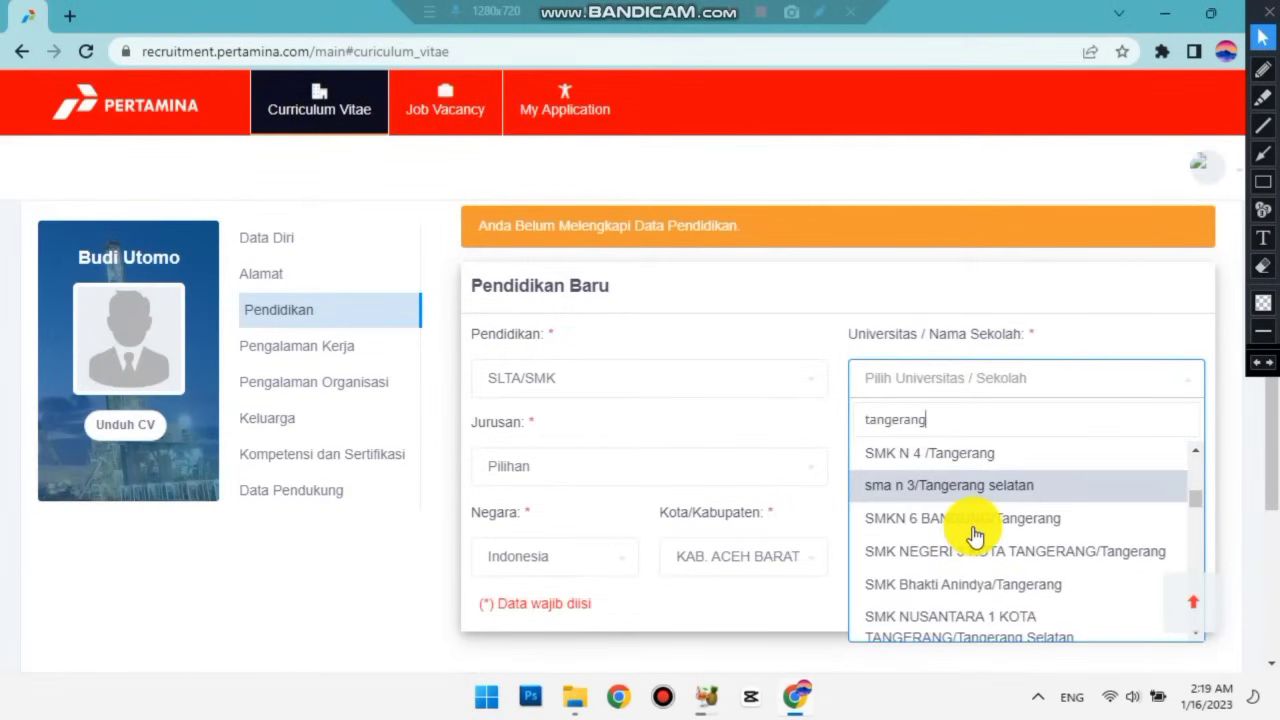
scroll(955, 500, down, 4)
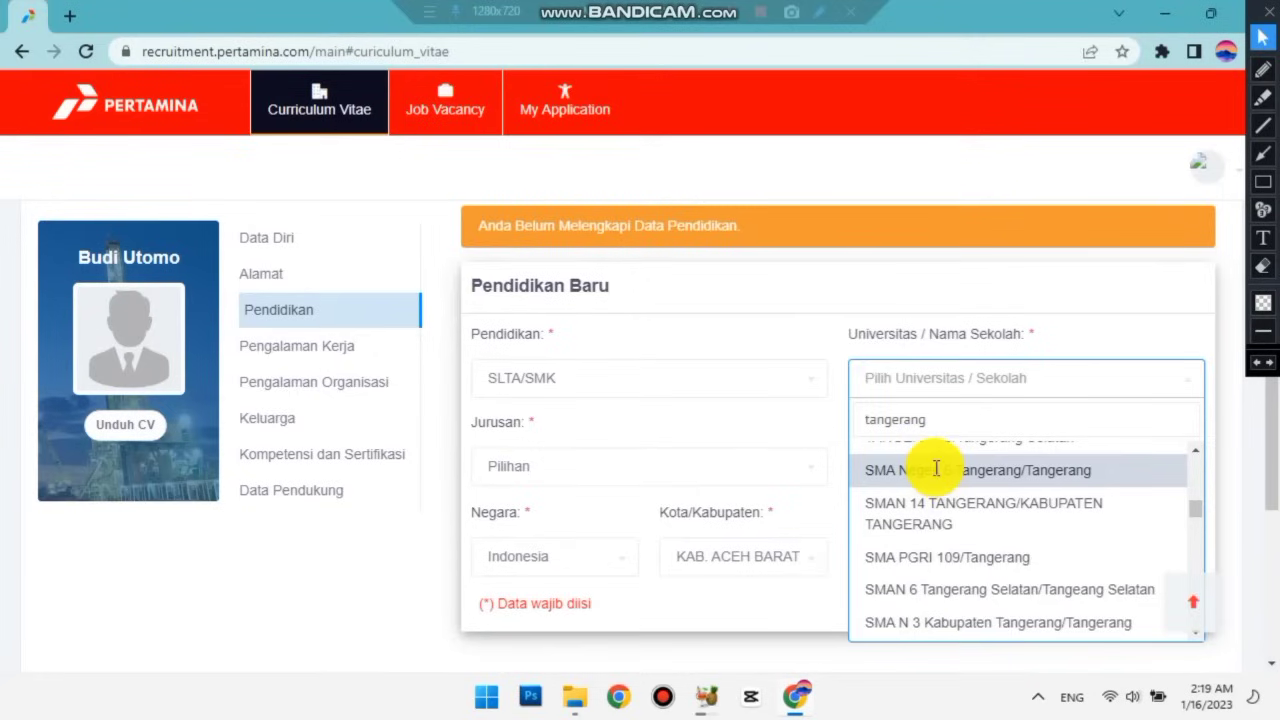
click(943, 478)
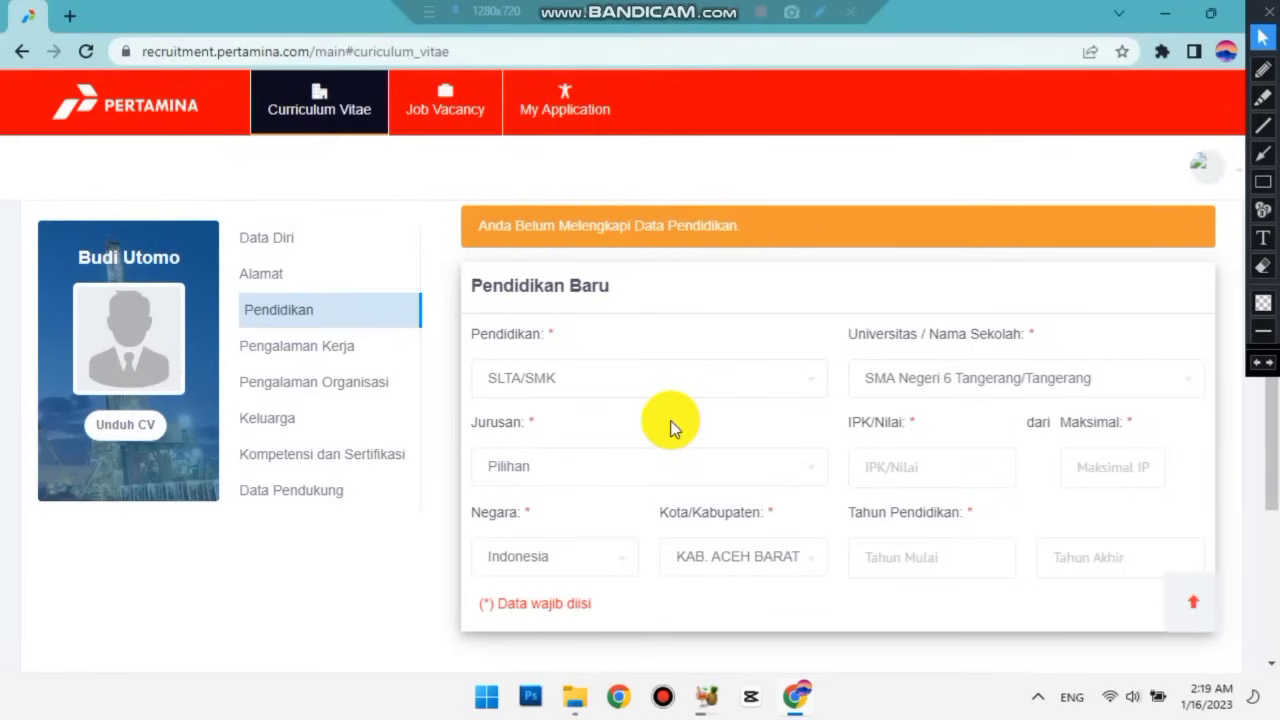
Search 'sosial' and choose SMA-C/Sosial/IPS as the major.
click(578, 478)
scroll(572, 388, down, 2)
scroll(575, 390, up, 2)
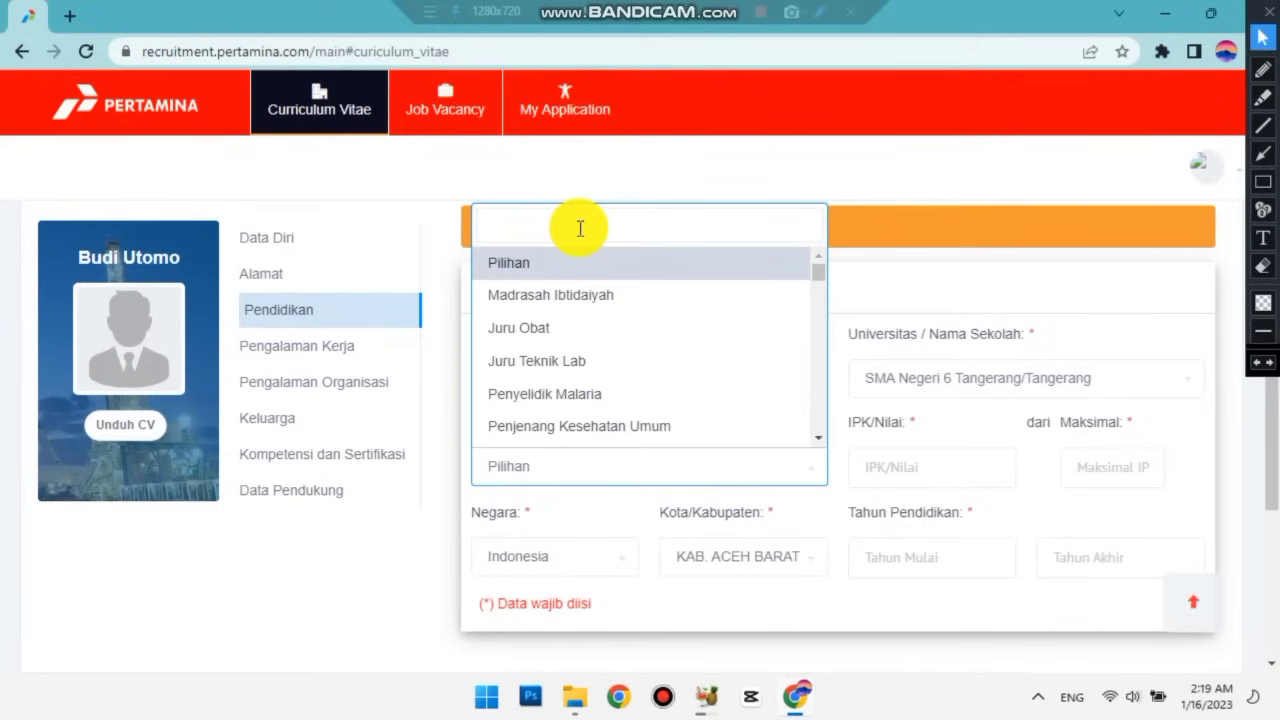
text(sosial)
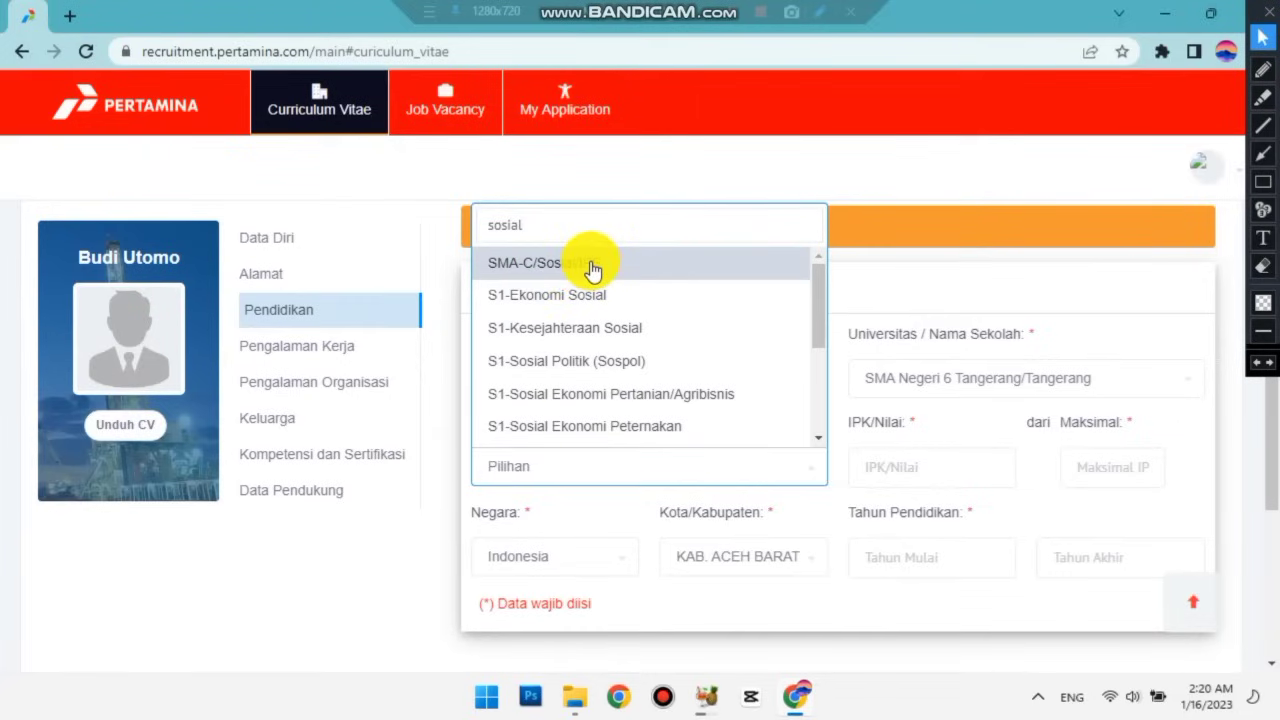
click(590, 264)
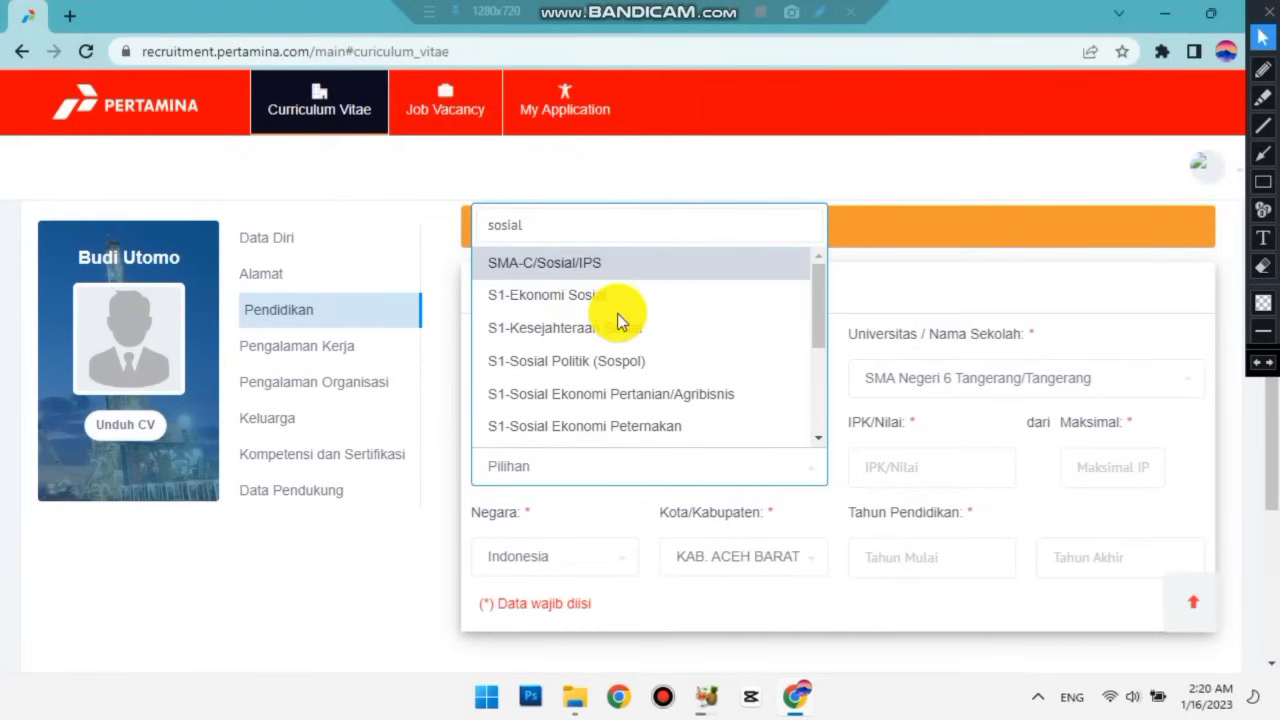
Enter an IPK/Nilai score of 6.0 with a maximum of 9.0.
click(918, 469)
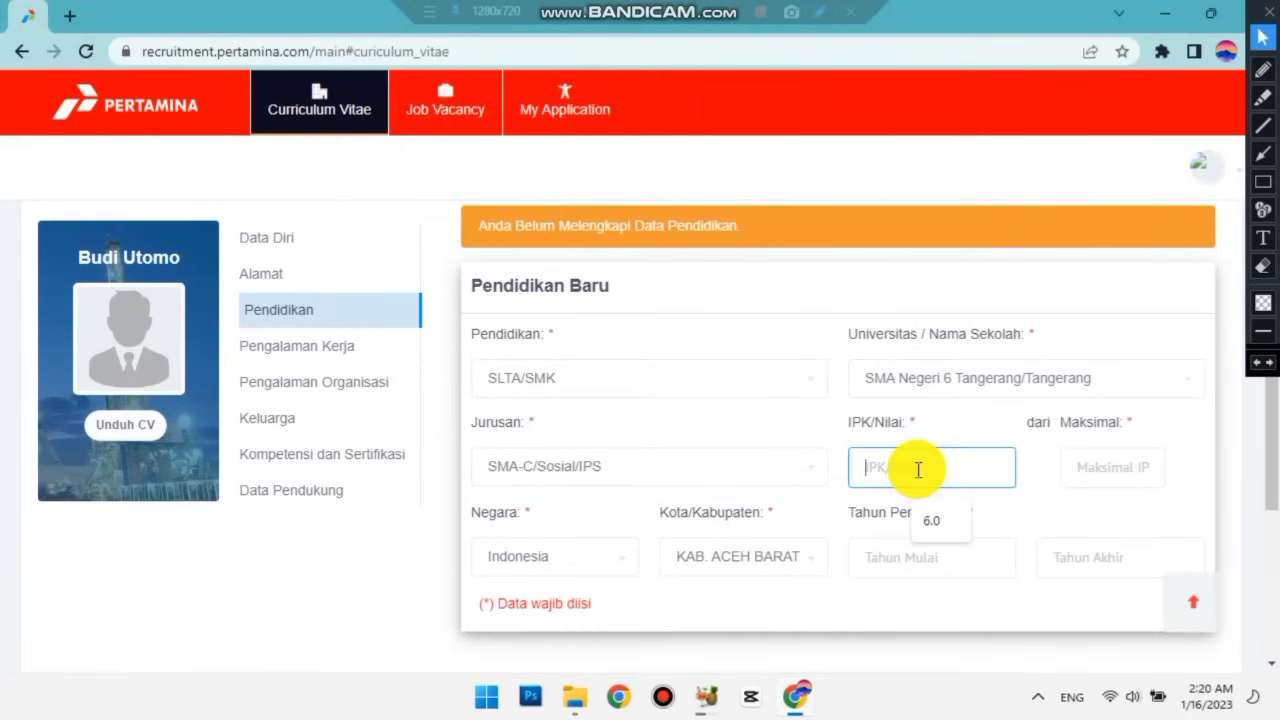
click(930, 522)
click(1120, 469)
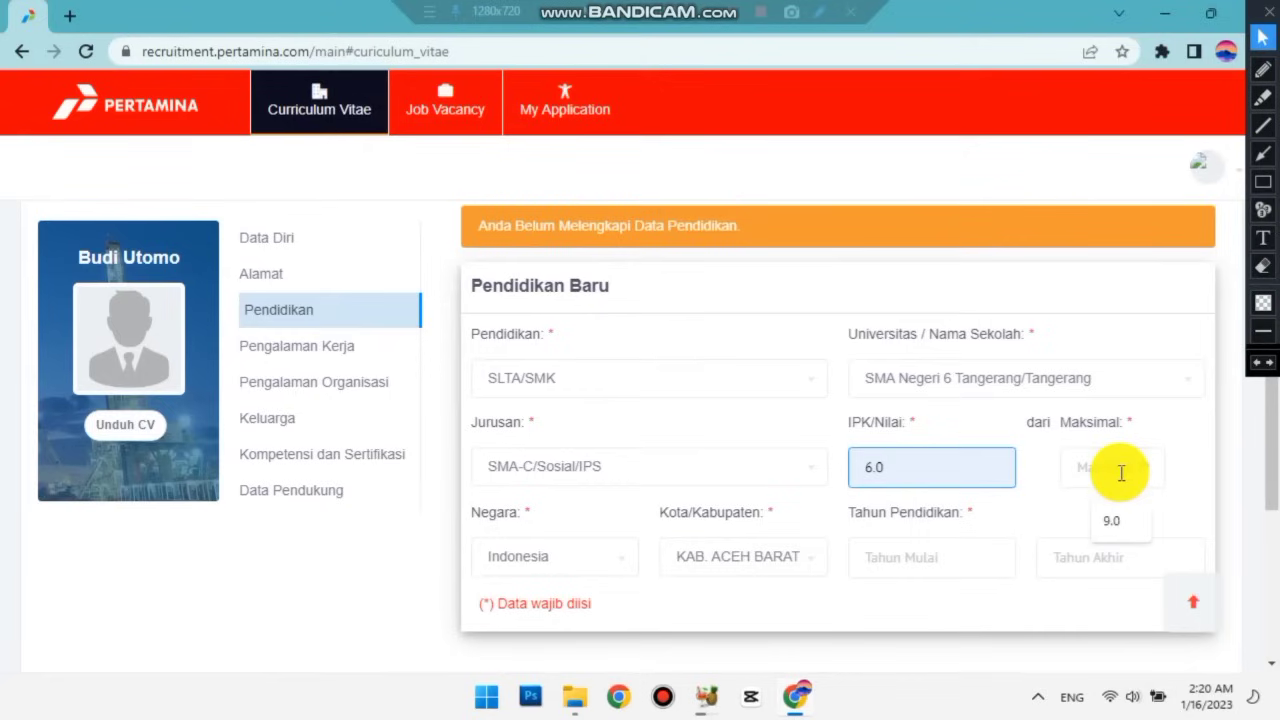
click(1113, 530)
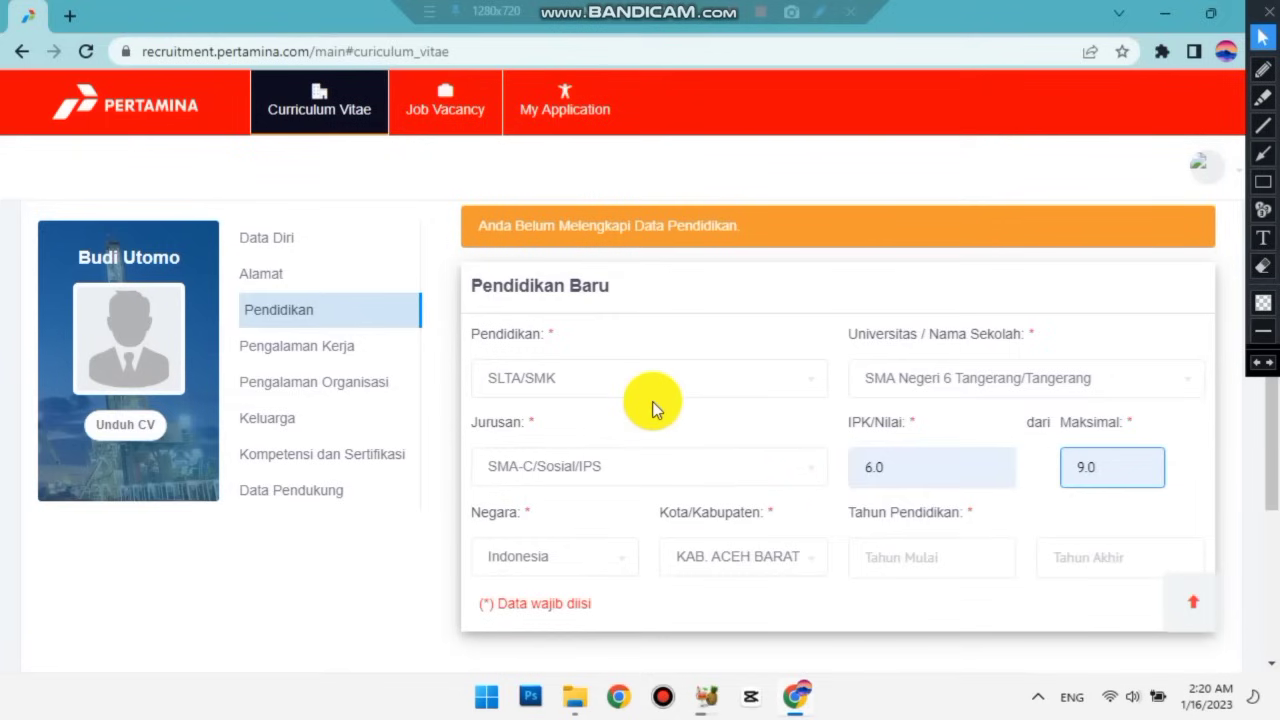
Search 'tangerang' and set Kota/Kabupaten to KAB. TANGERANG.
click(735, 556)
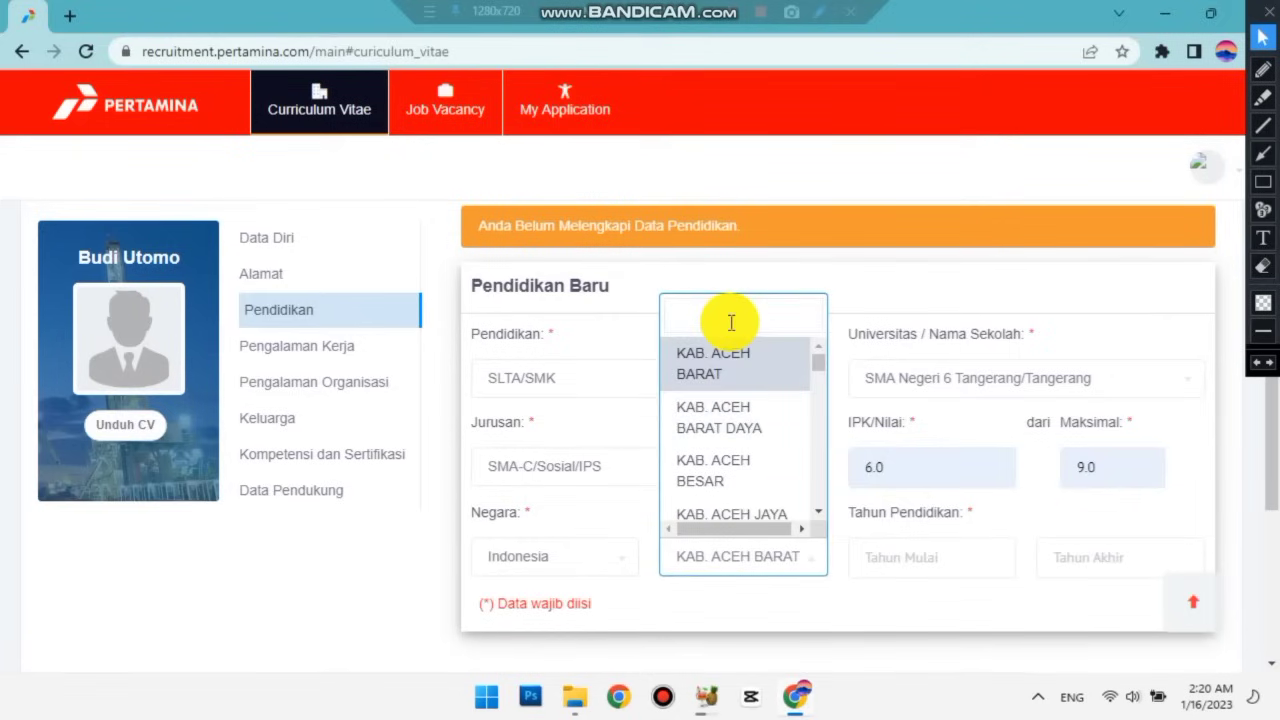
text(tangerang)
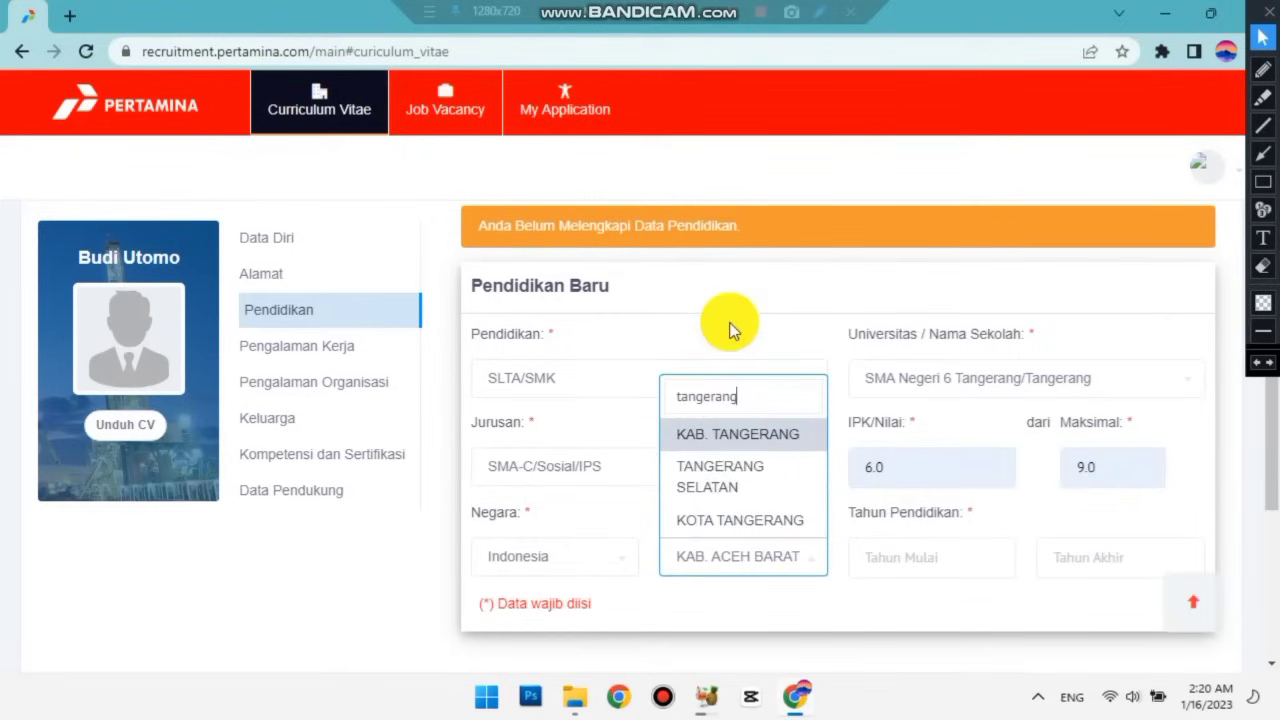
click(766, 437)
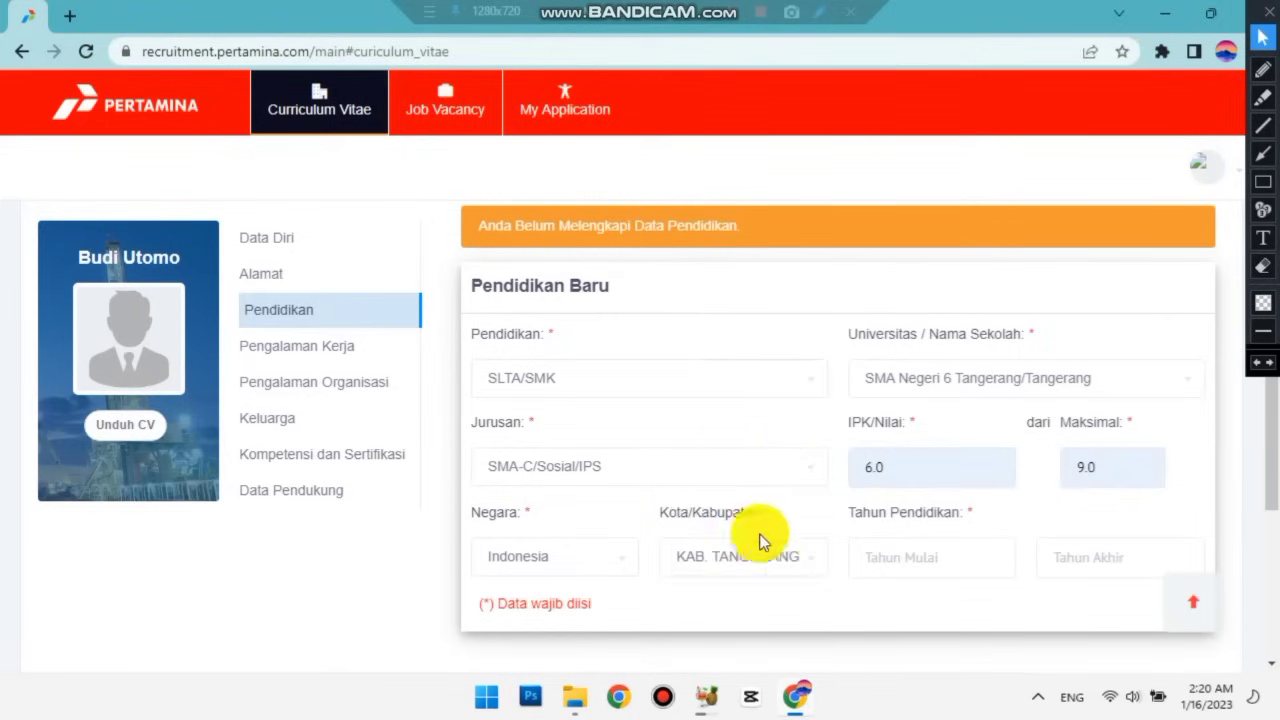
Set the Tahun Mulai start year to 2000 in the year picker.
click(953, 560)
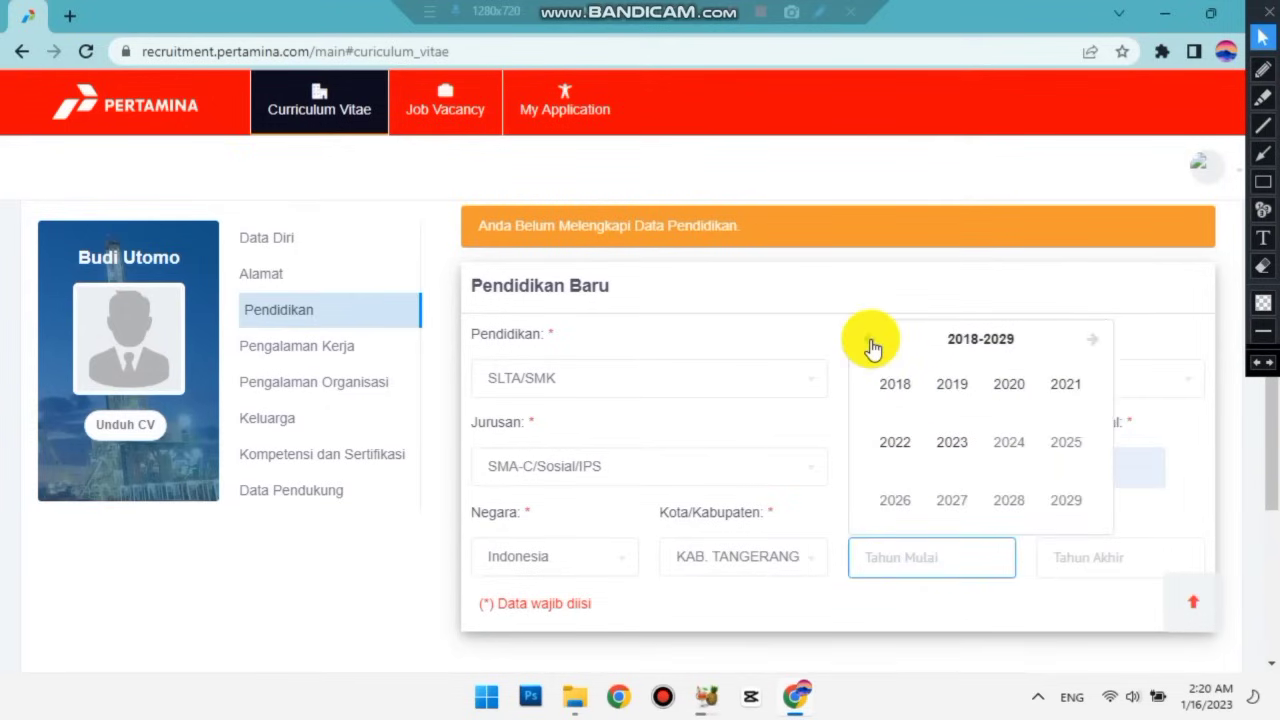
click(870, 342)
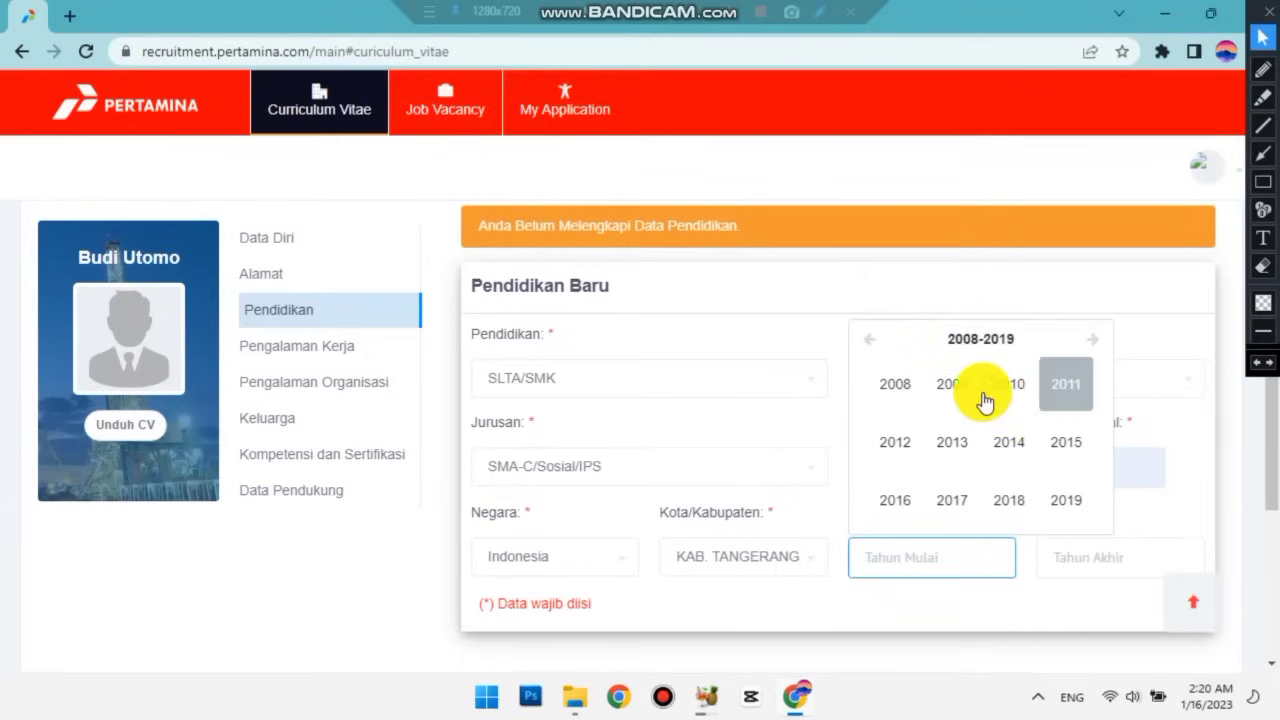
click(872, 344)
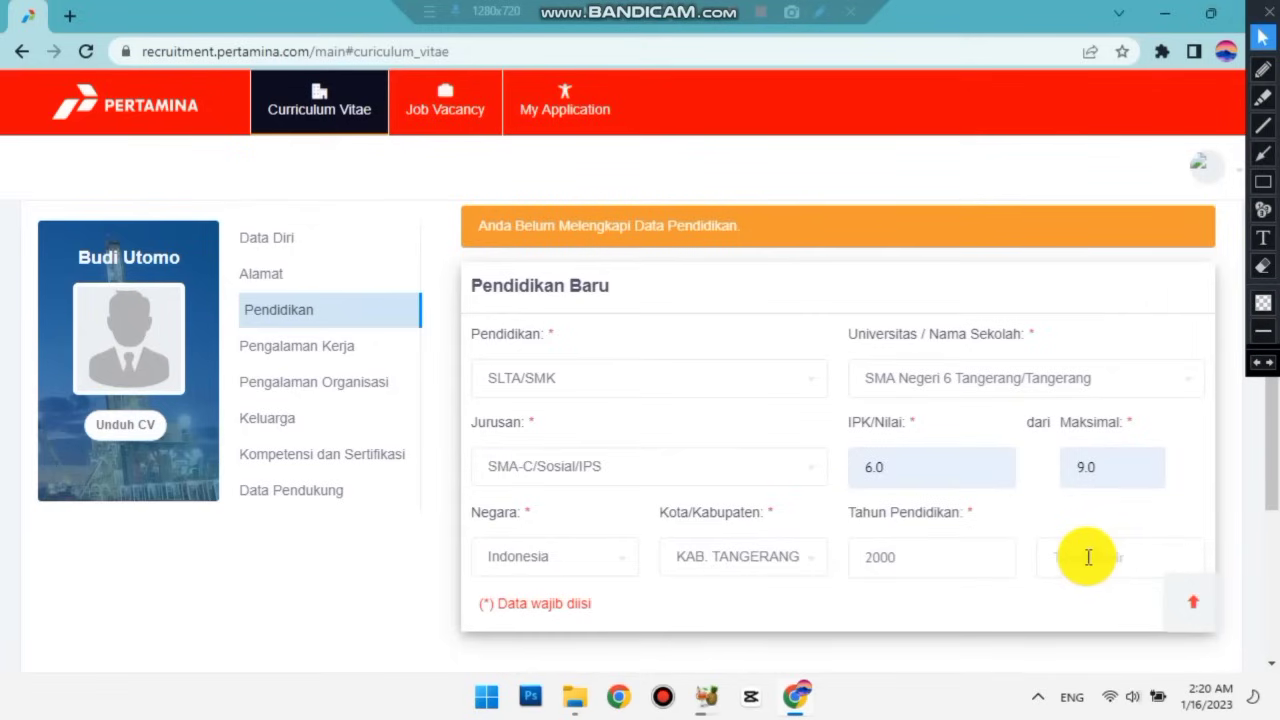
click(948, 559)
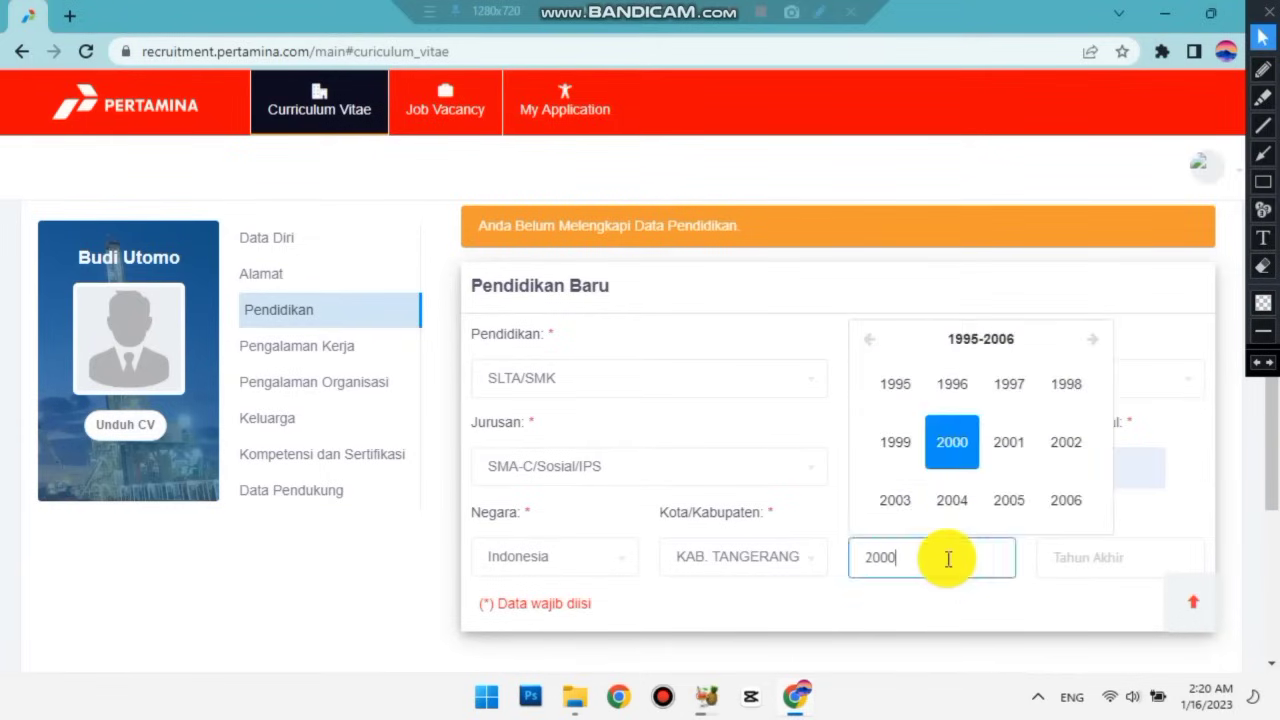
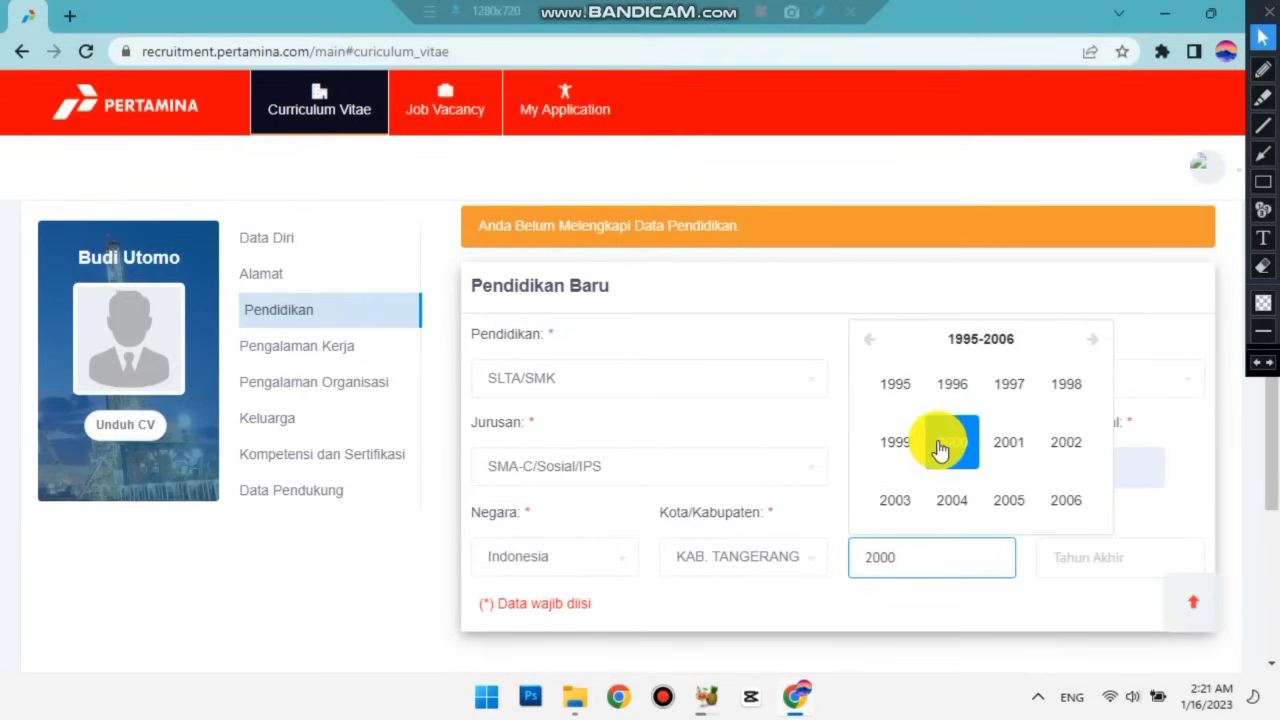
Set the Tahun Akhir end year to 2003 and save the SMA Negeri 6 Tangerang entry.
click(1092, 557)
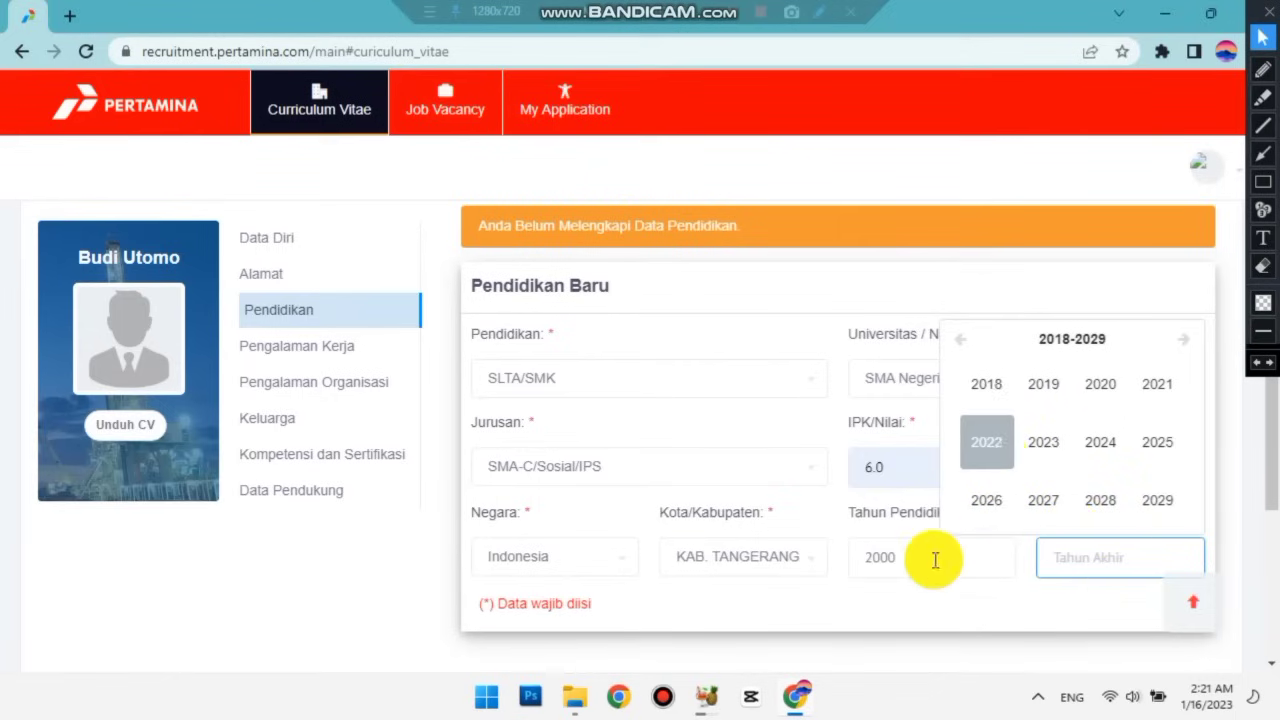
click(1050, 342)
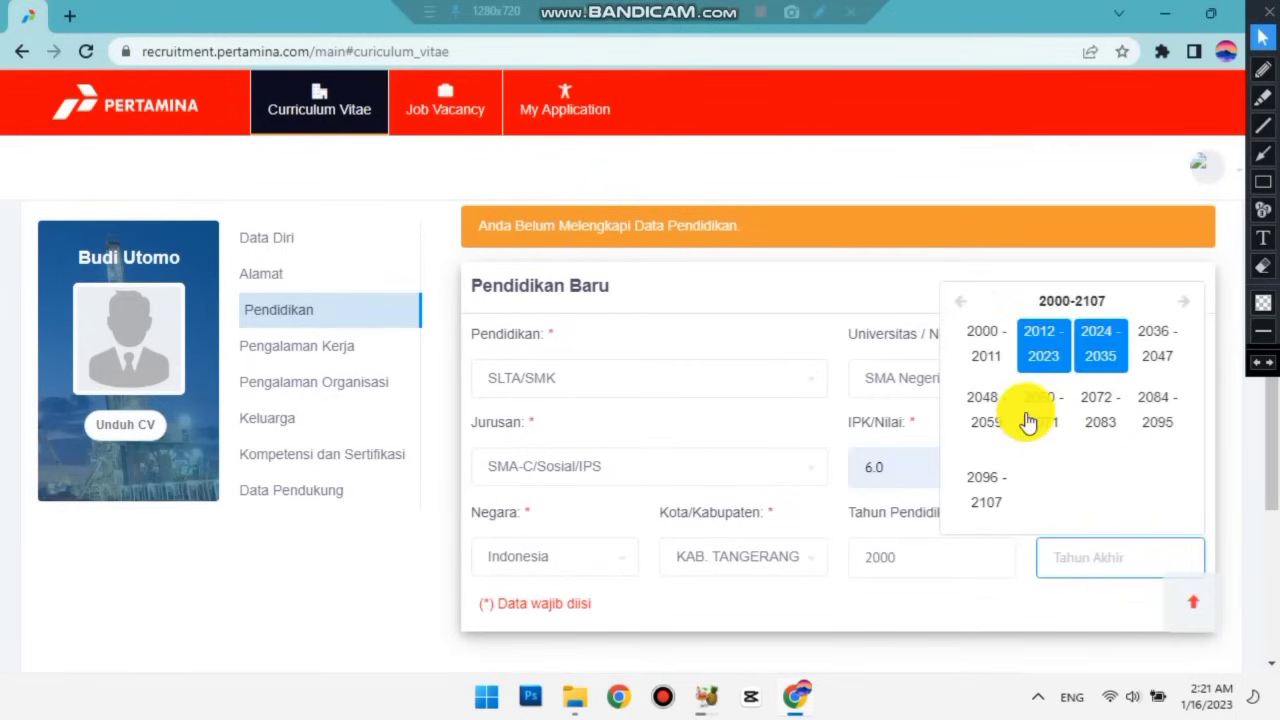
click(1100, 340)
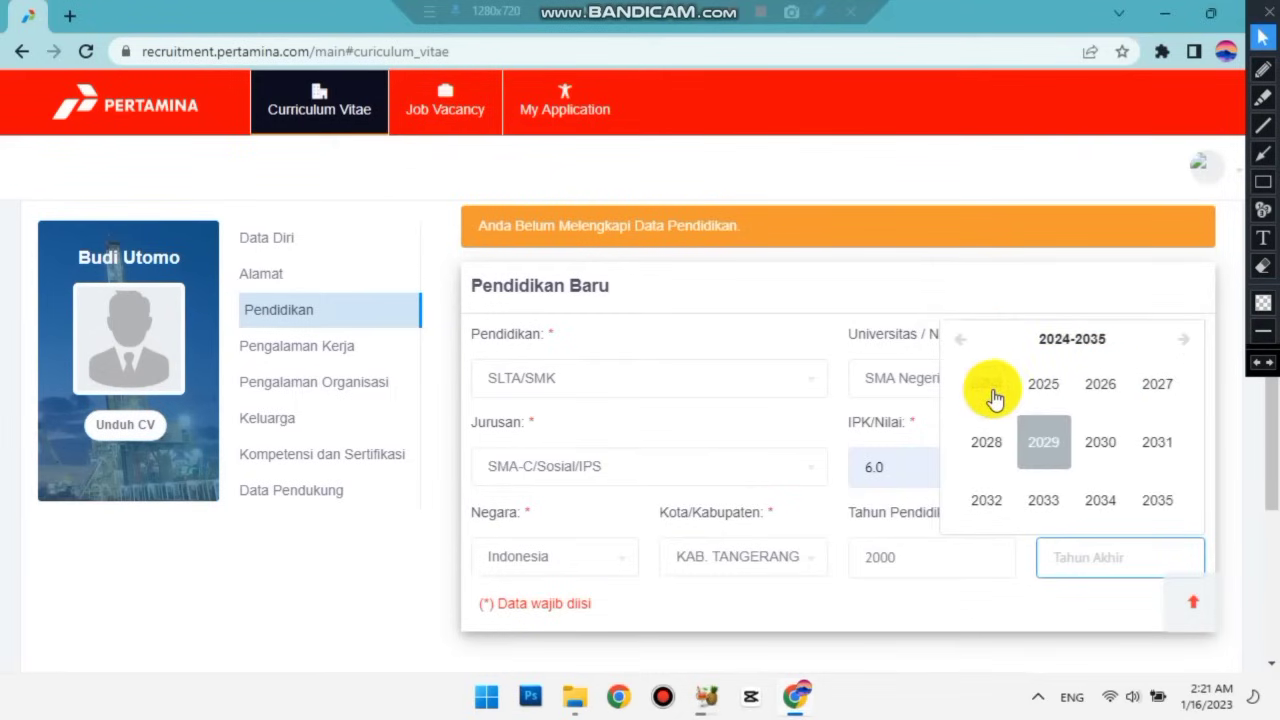
click(1048, 342)
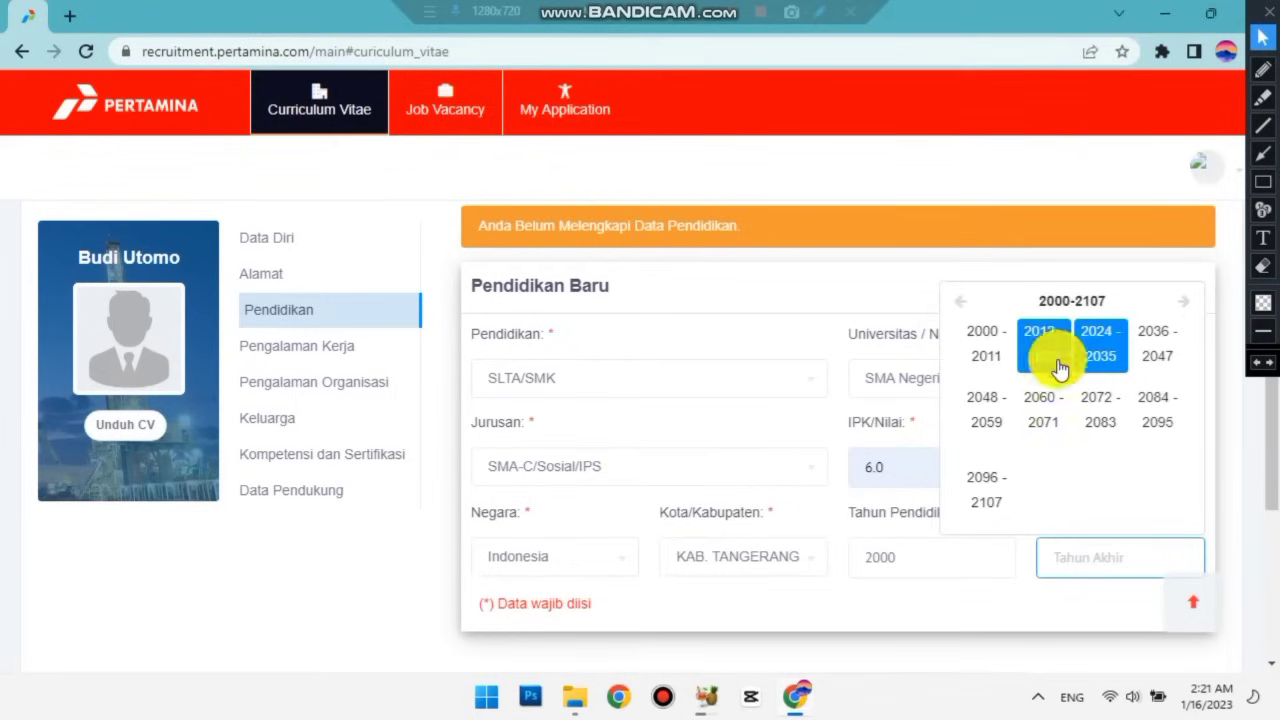
click(1037, 336)
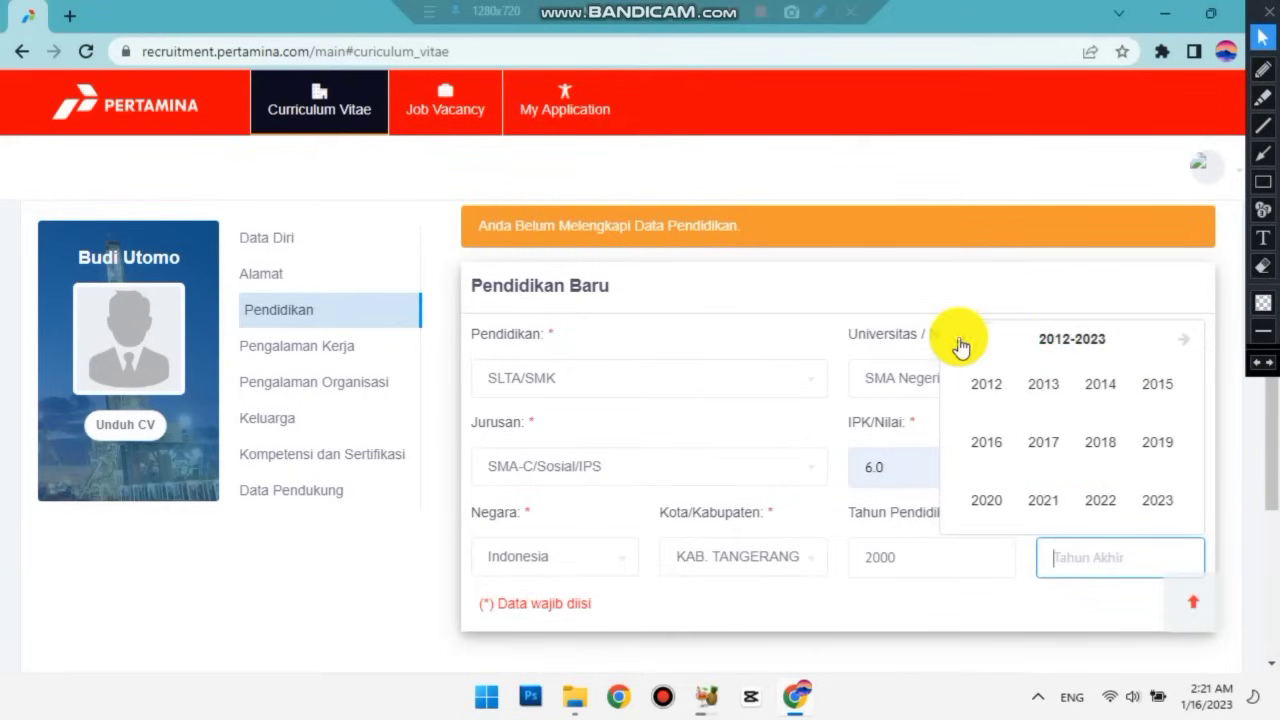
click(960, 342)
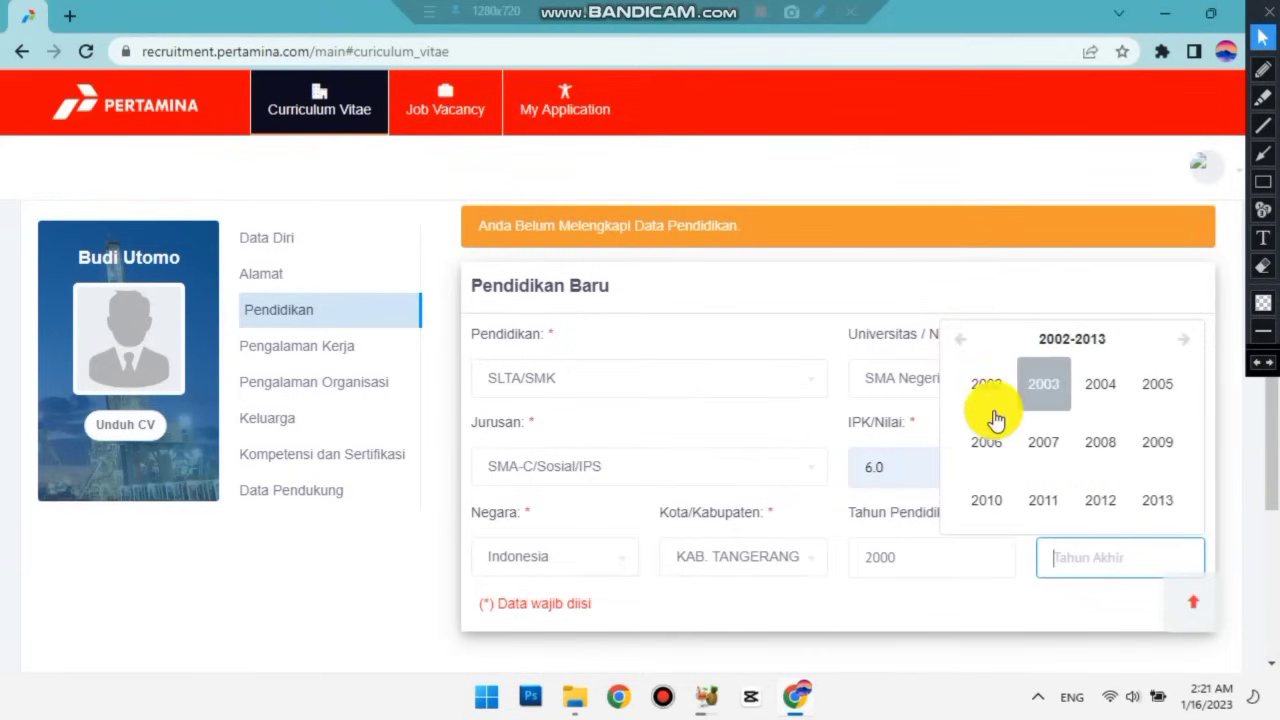
click(934, 540)
scroll(935, 537, down, 1)
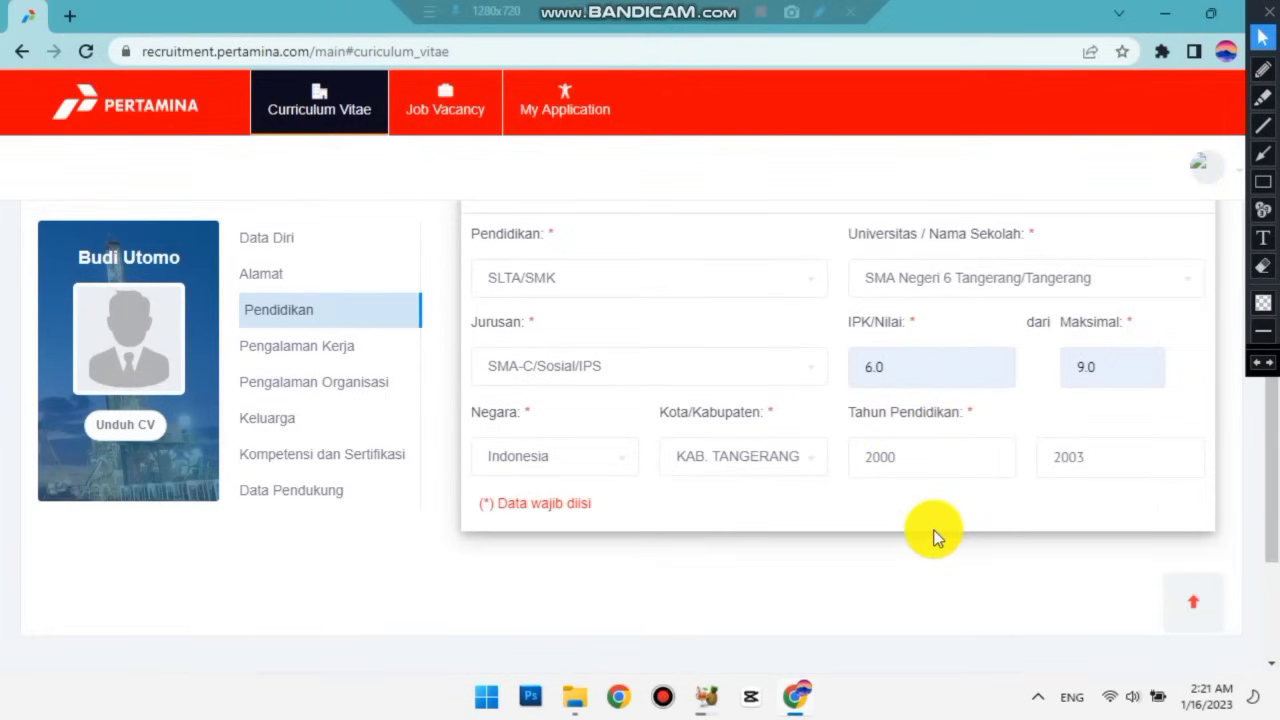
scroll(934, 537, up, 3)
scroll(933, 536, down, 2)
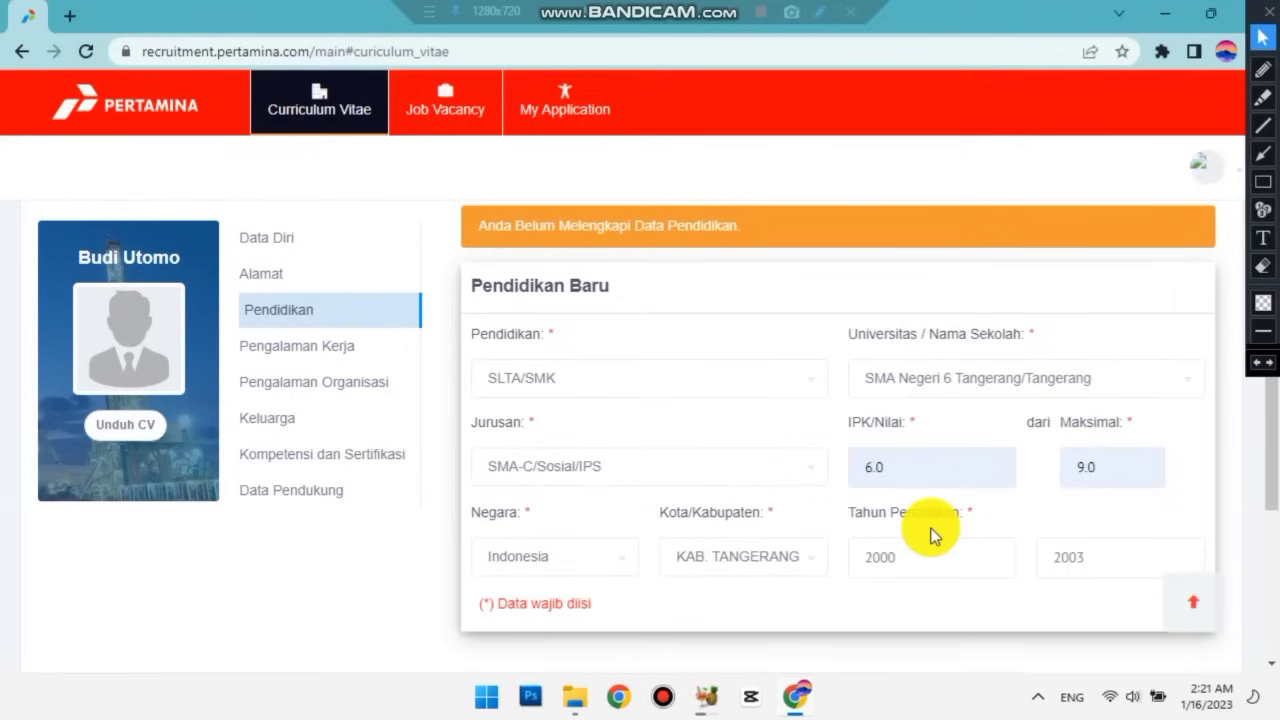
scroll(930, 537, up, 2)
click(1166, 322)
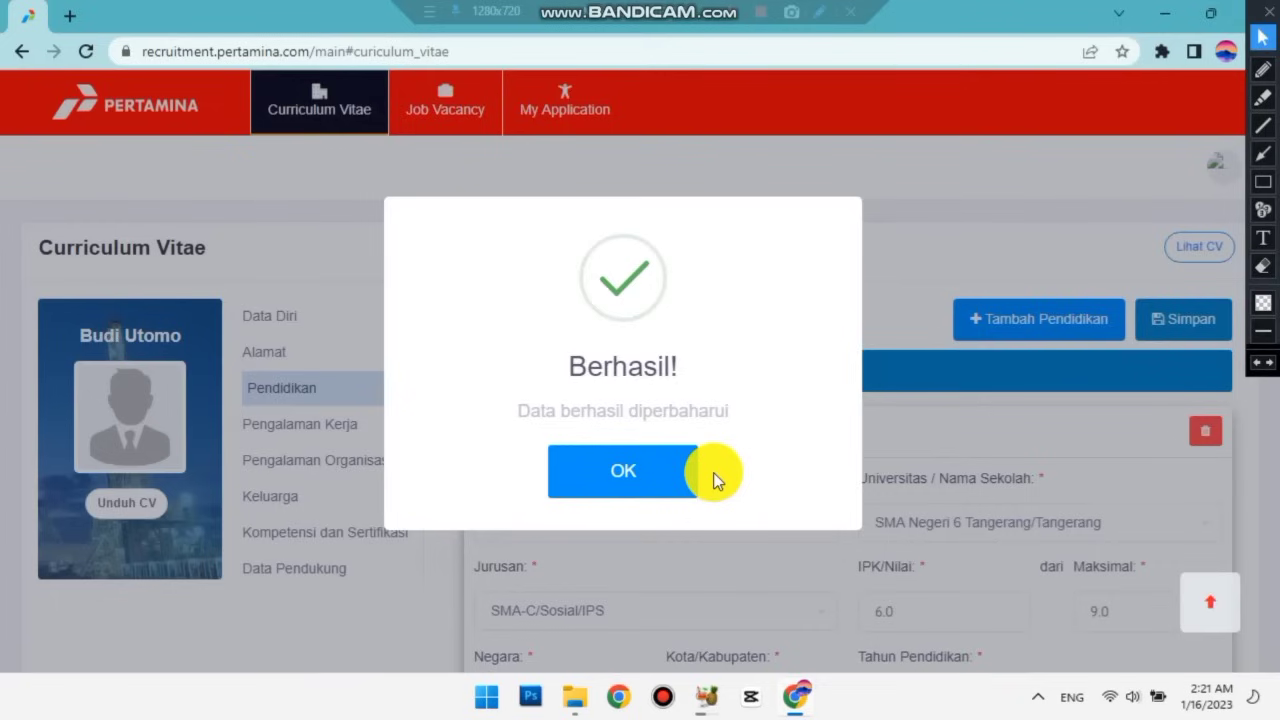
Dismiss the Berhasil confirmation so the school appears as Pendidikan 1.
click(649, 466)
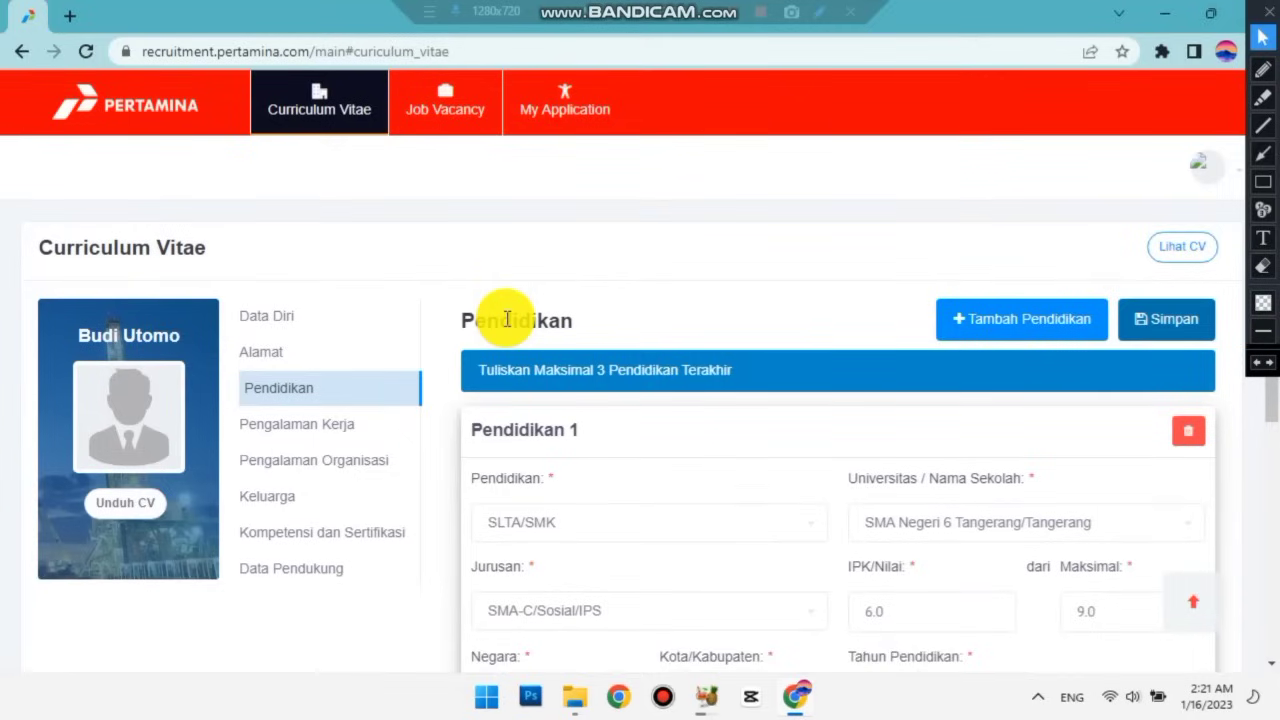
scroll(507, 319, down, 1)
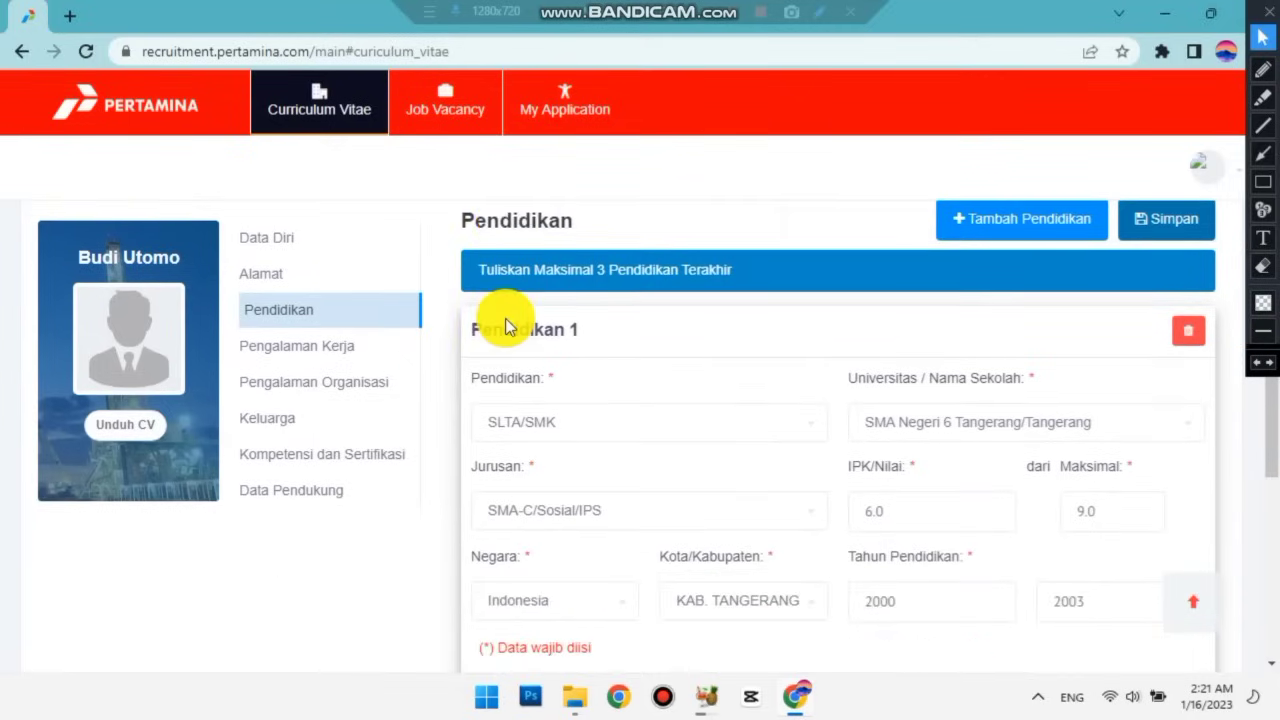
click(300, 346)
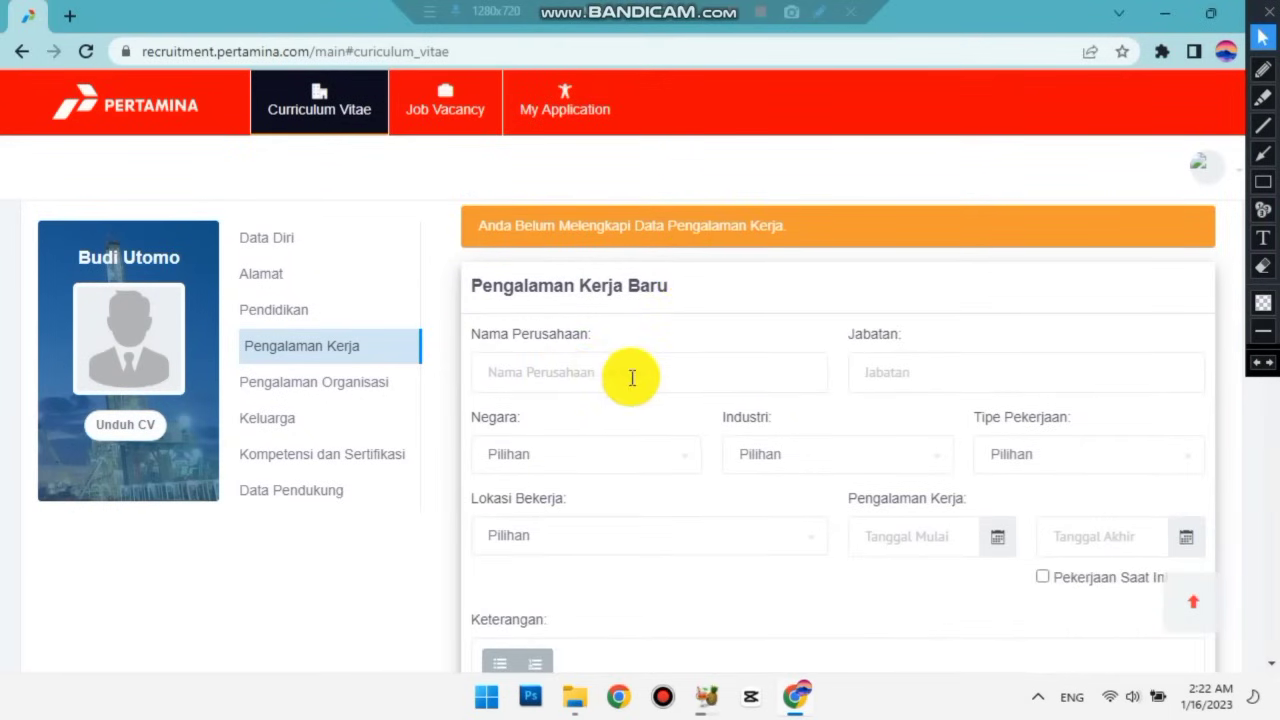
Scroll through the blank Pengalaman Kerja form to review its fields.
scroll(633, 376, down, 1)
scroll(631, 377, down, 3)
scroll(631, 377, up, 5)
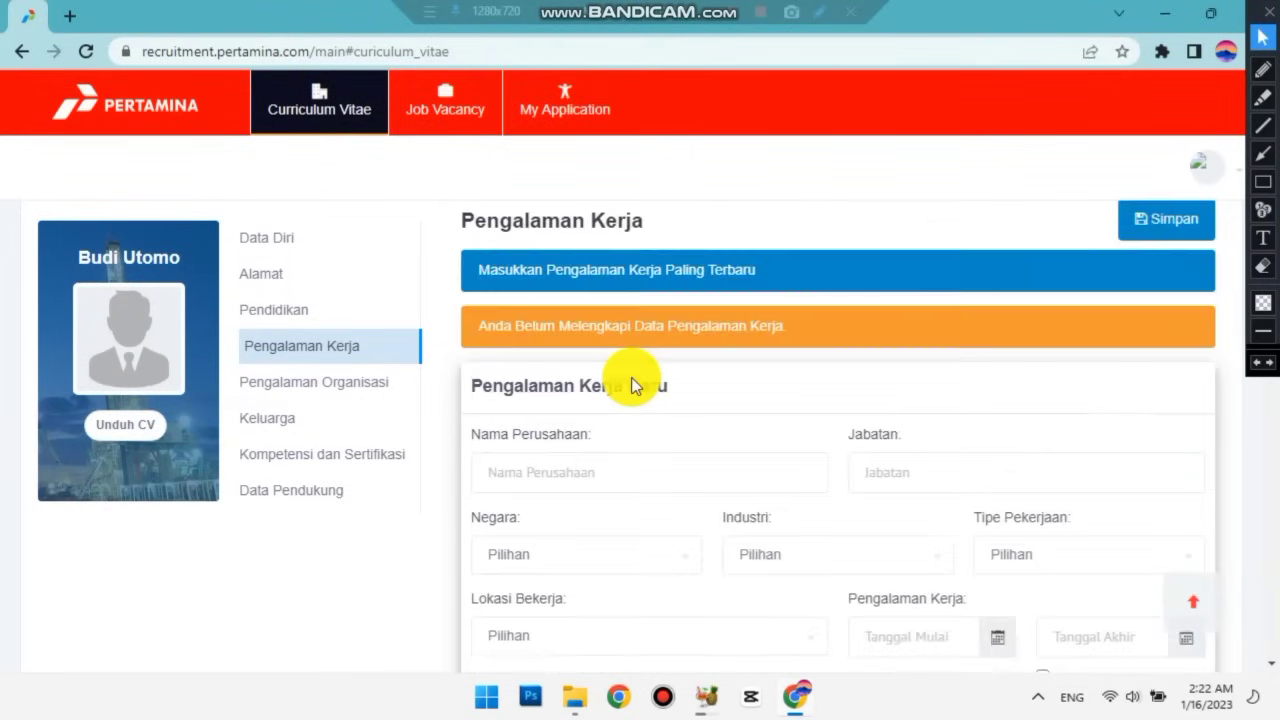
scroll(633, 377, down, 10)
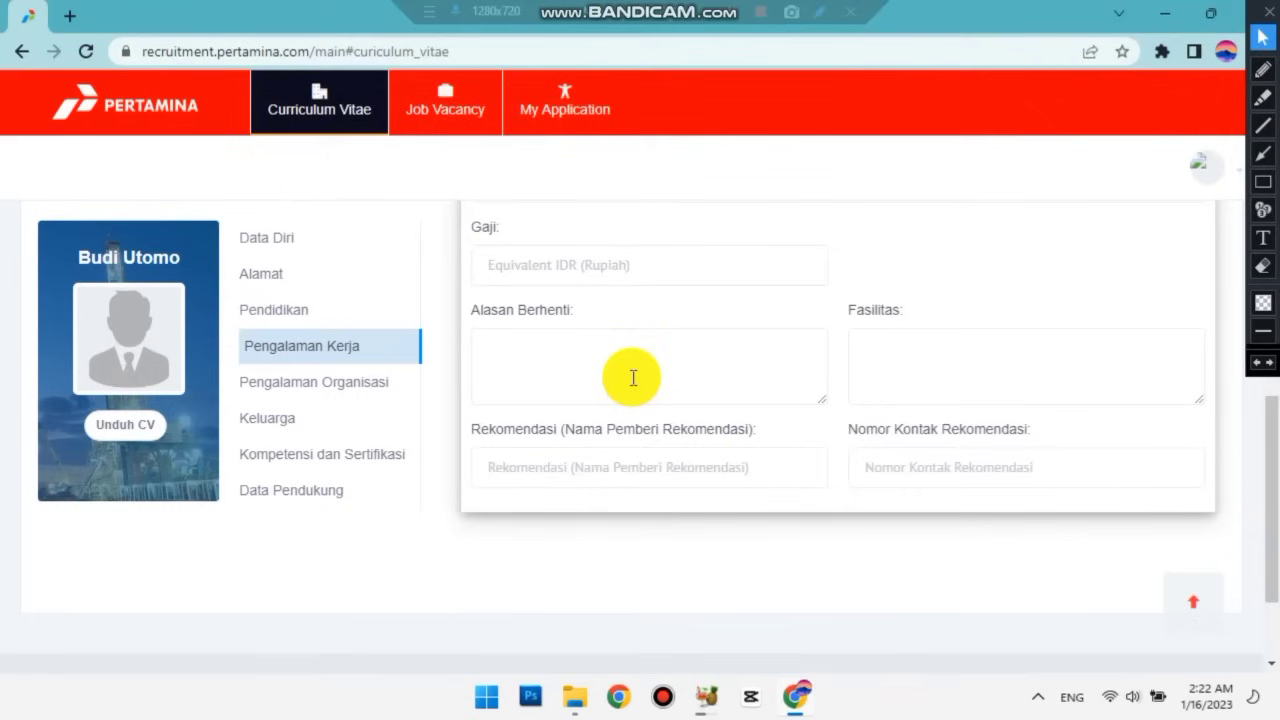
scroll(633, 377, up, 6)
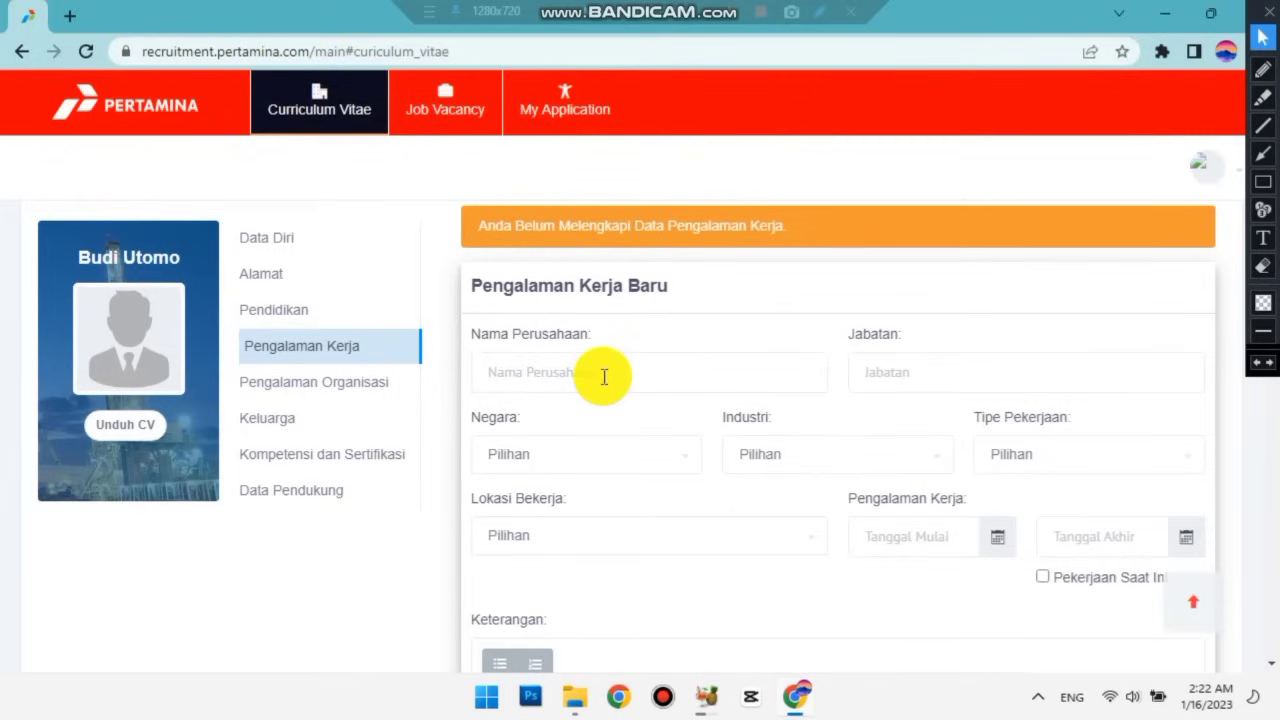
scroll(604, 376, down, 2)
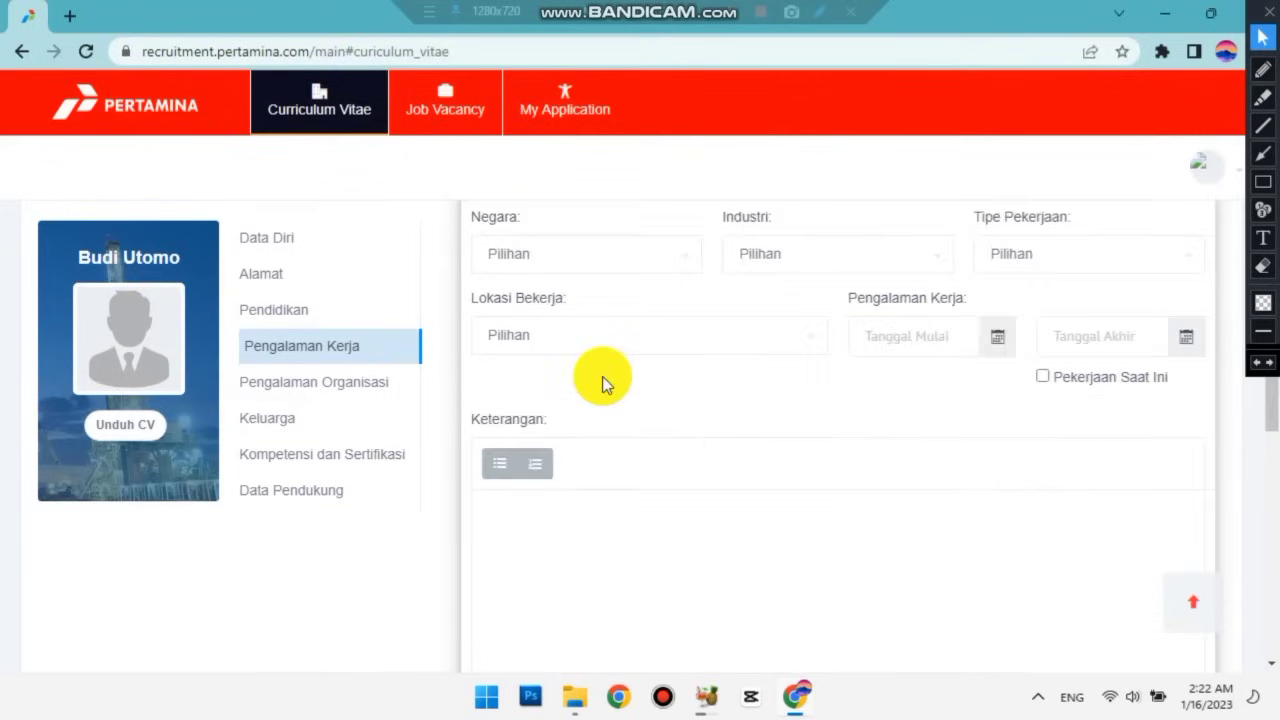
scroll(602, 376, down, 3)
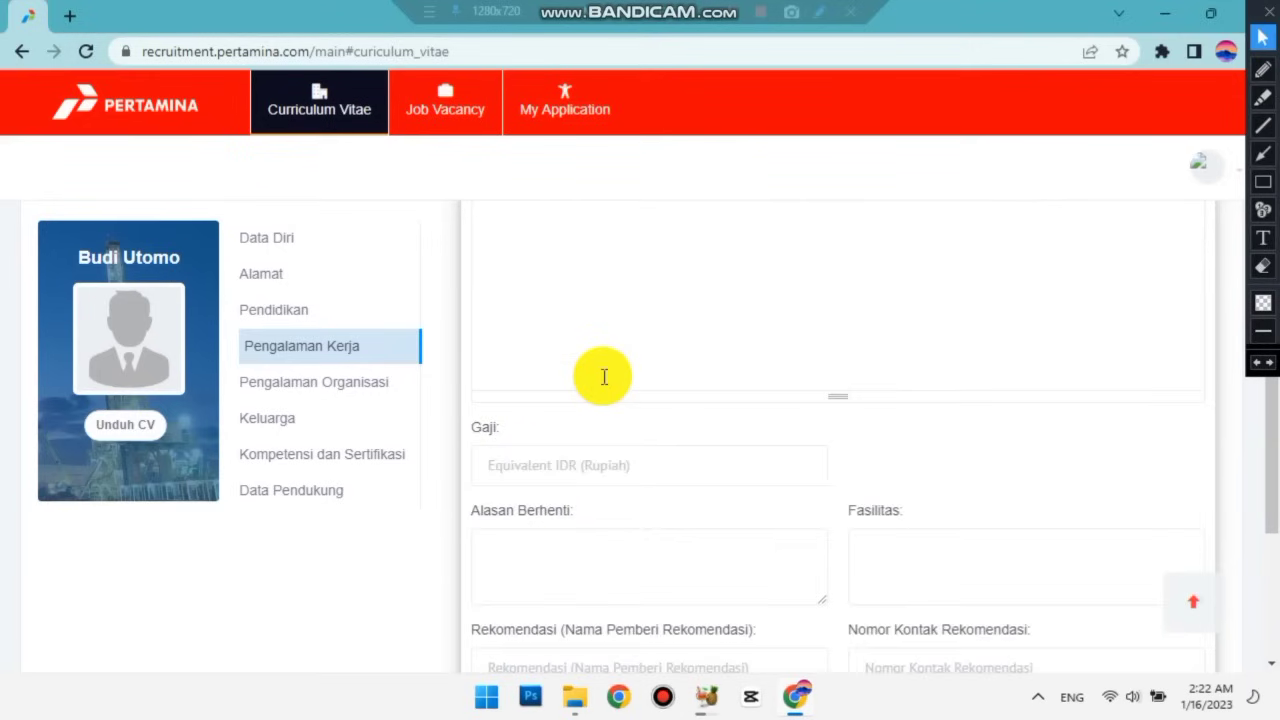
scroll(604, 376, down, 2)
scroll(604, 376, up, 7)
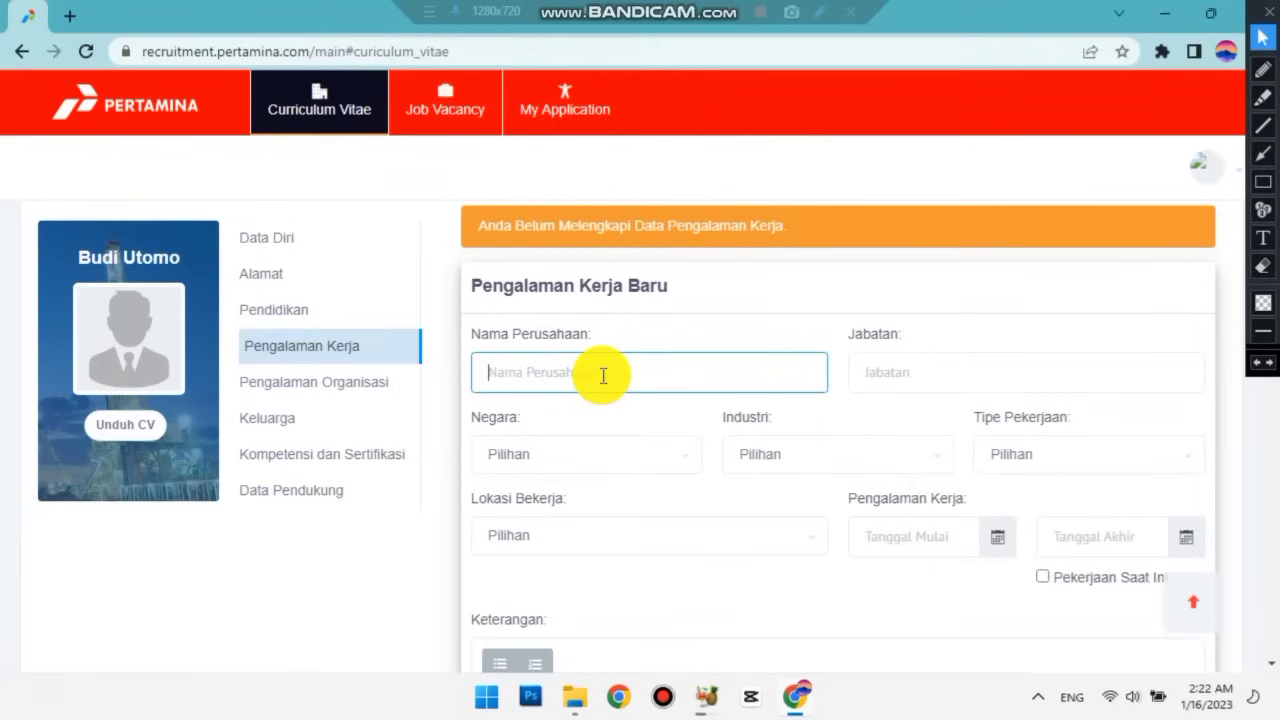
Enter company PT. Panarub, position Staff and country Indonesia.
text(PT. Panarub)
click(930, 366)
text(Staff)
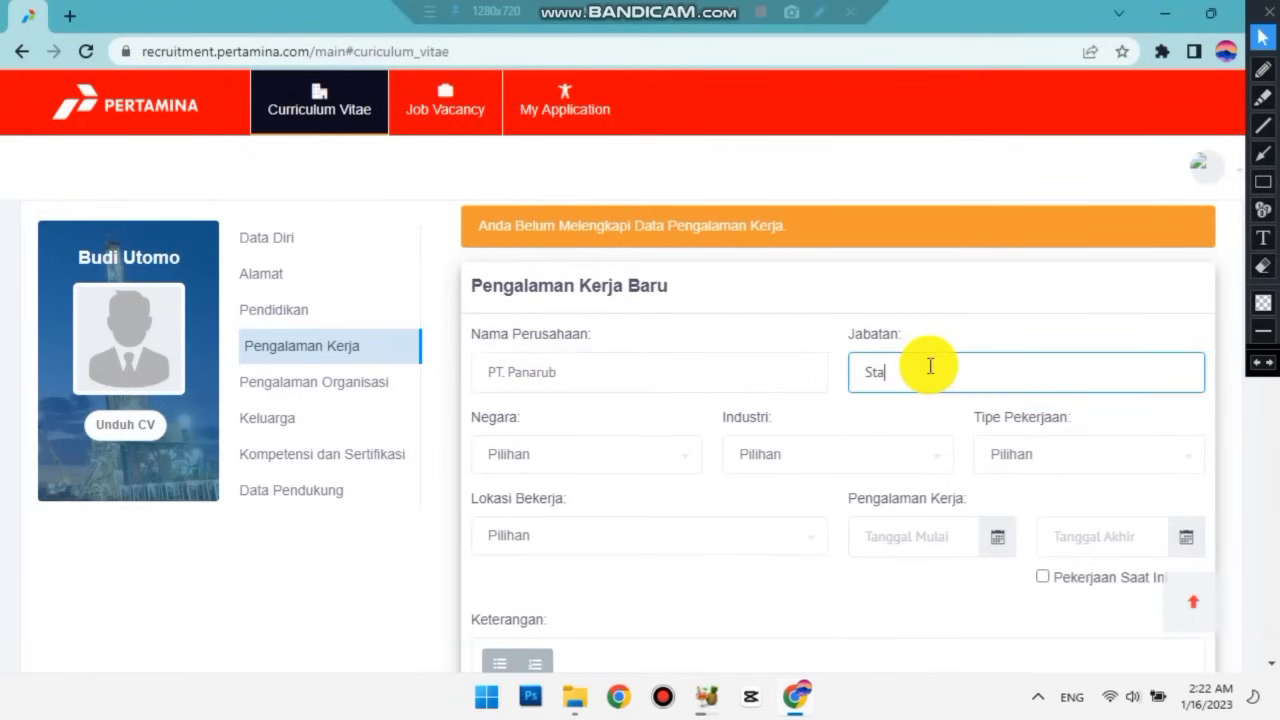
click(587, 462)
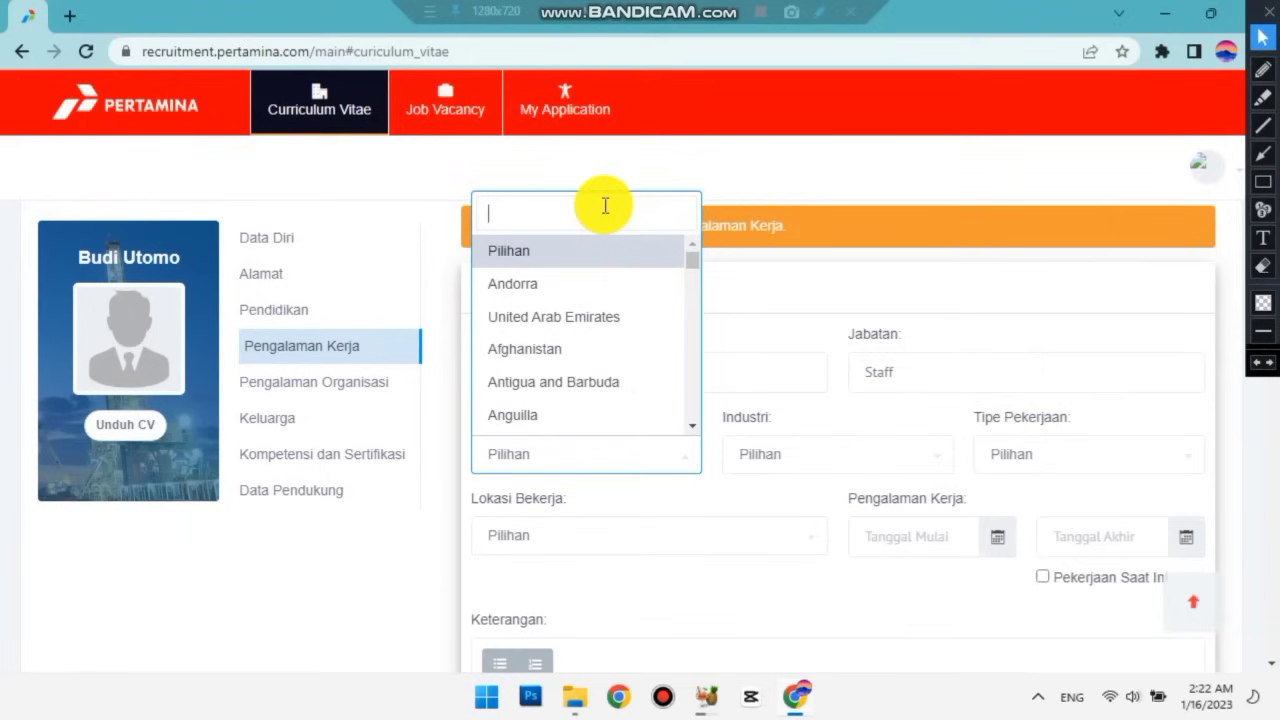
text(Indonesia)
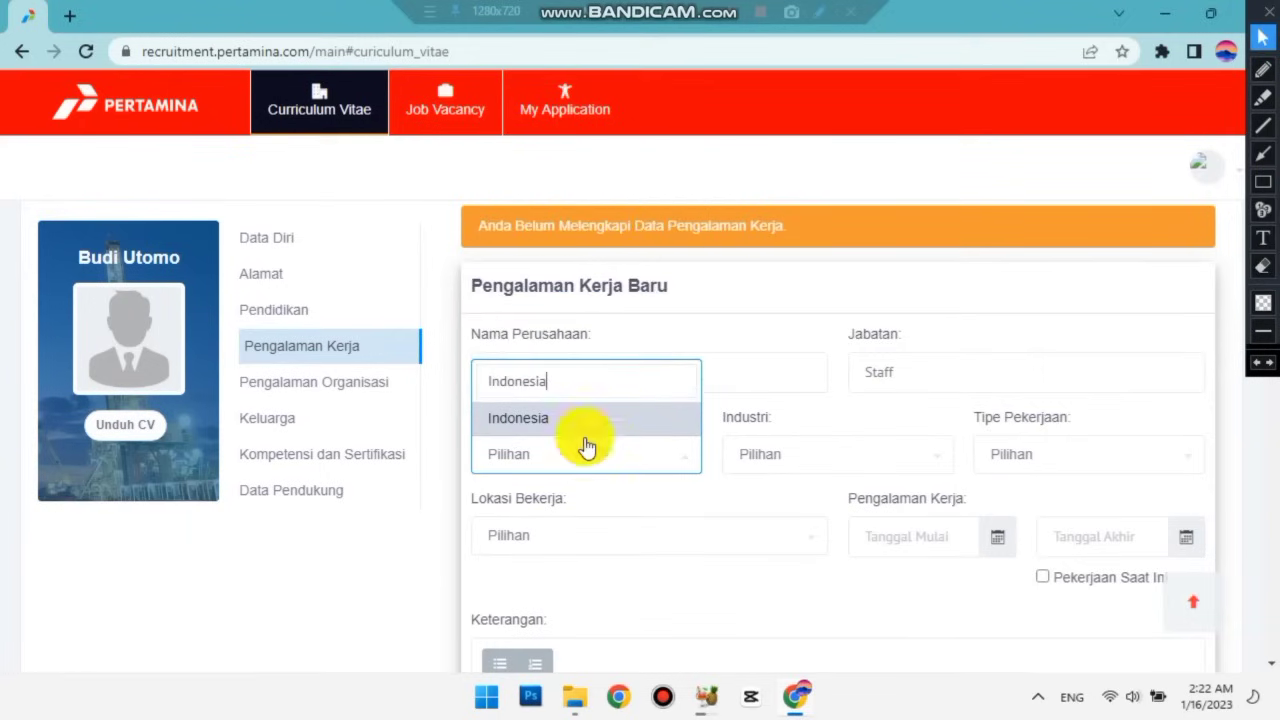
key(Return)
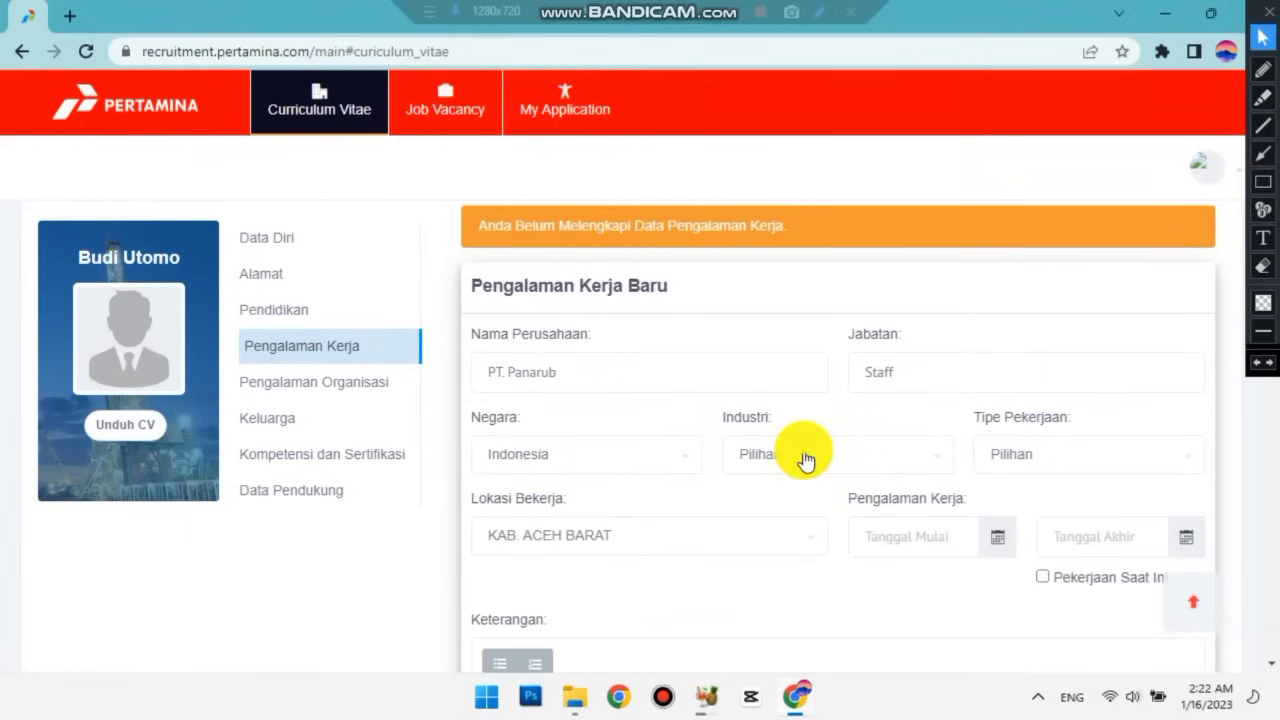
Set the industry to Advertising / Marketing / PR.
click(806, 458)
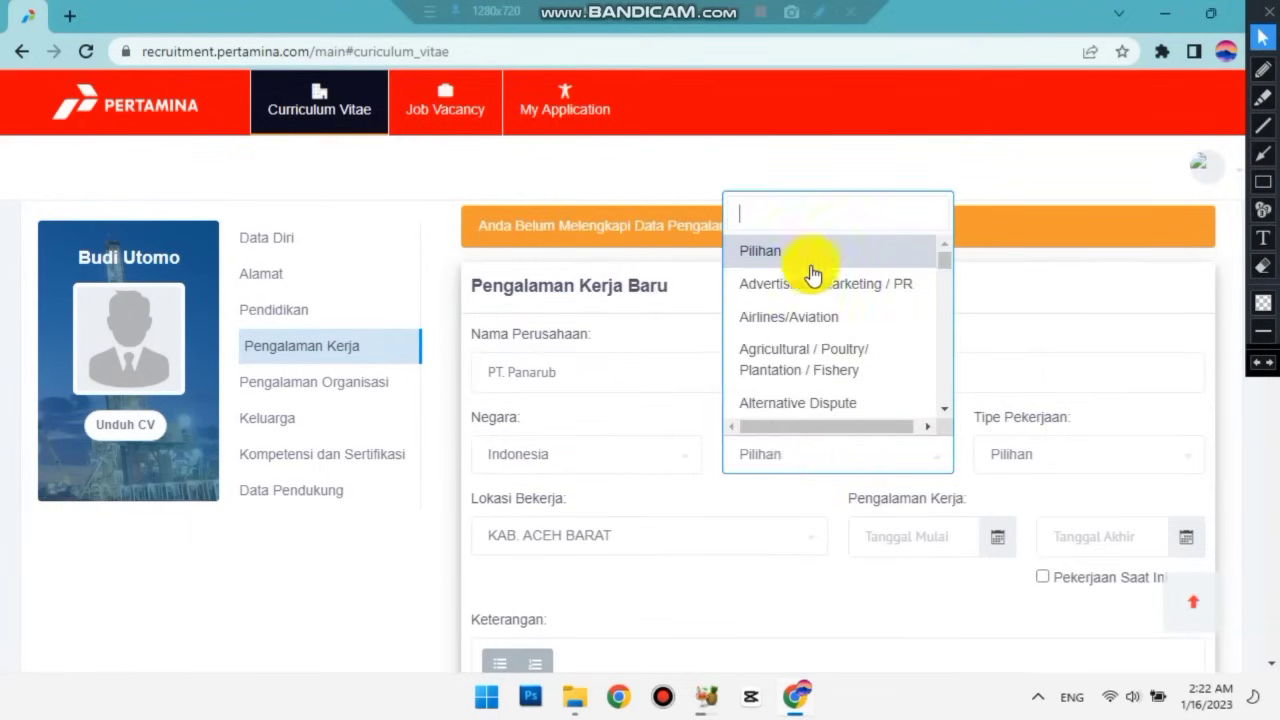
text(G)
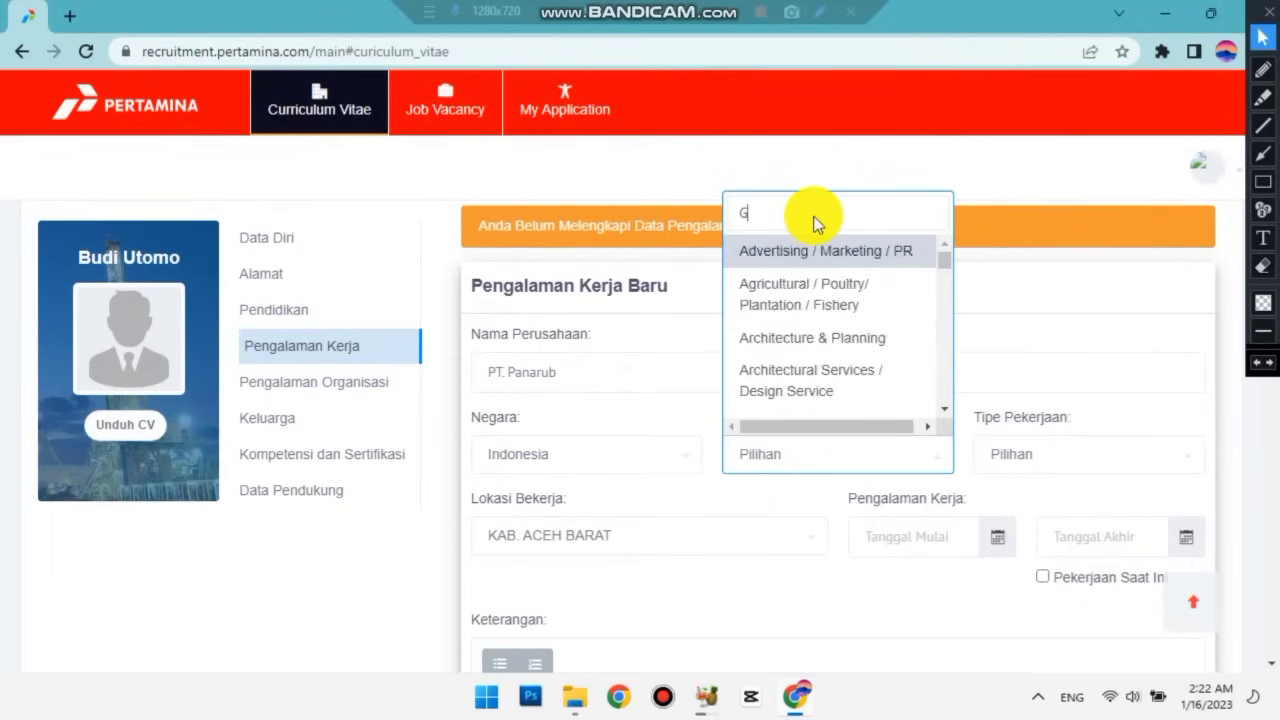
text(arment)
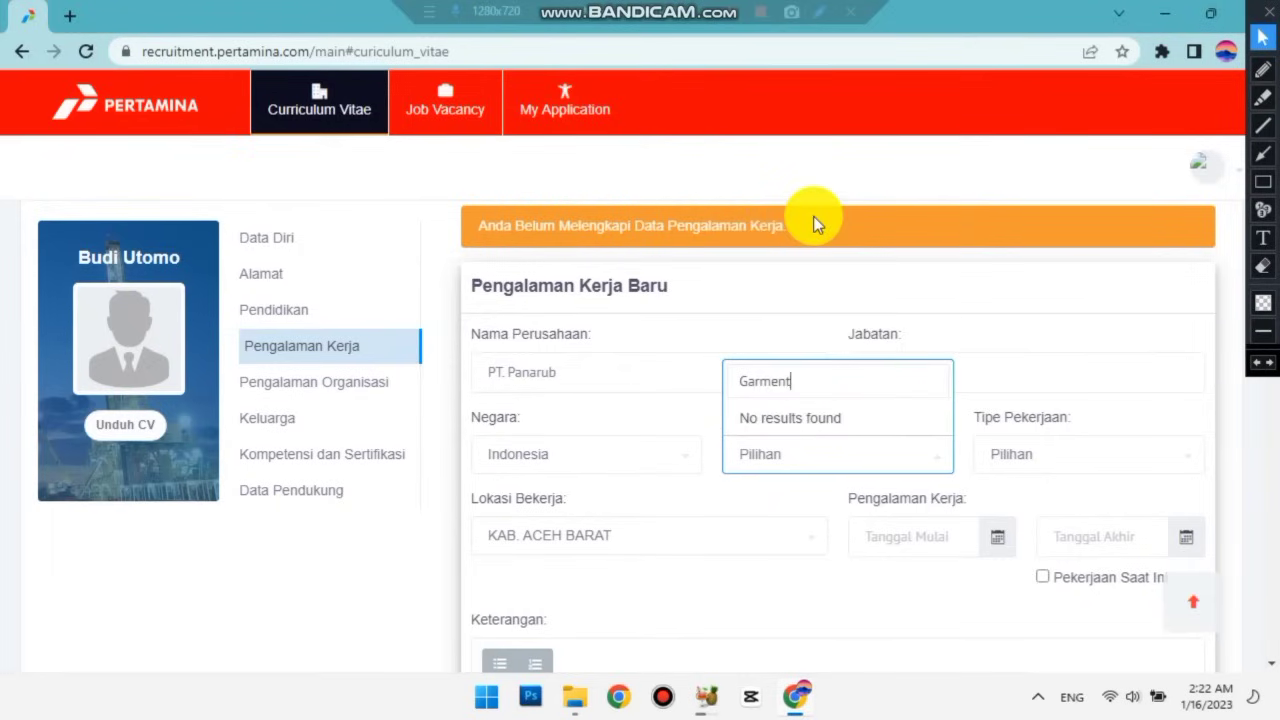
key(BackSpace)
key(BackSpace)
key(BackSpace)
key(BackSpace)
key(BackSpace)
key(BackSpace)
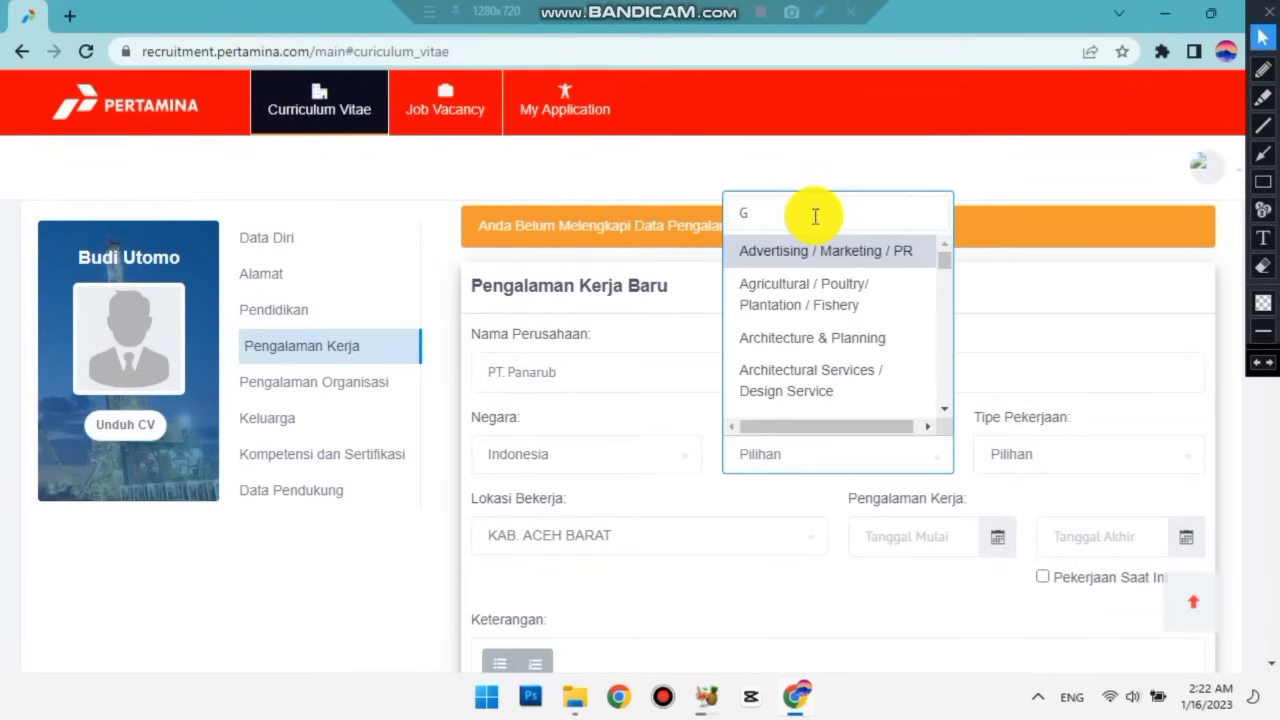
key(BackSpace)
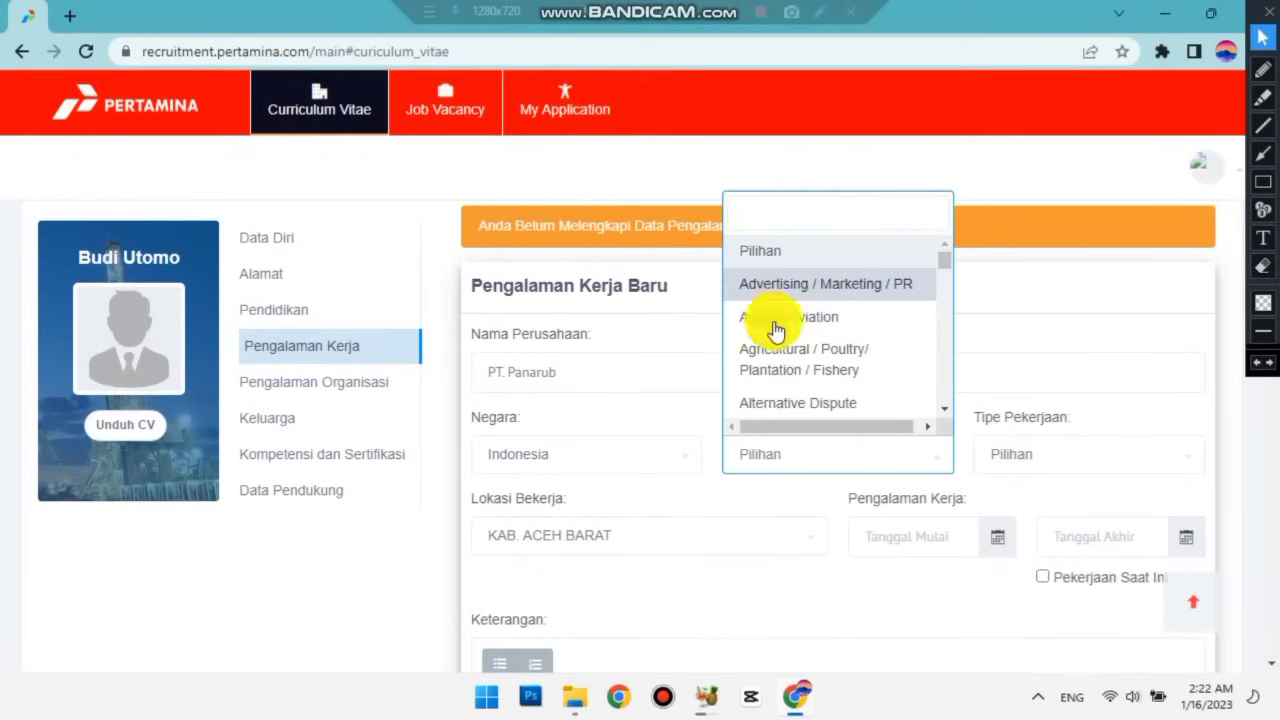
scroll(845, 300, down, 3)
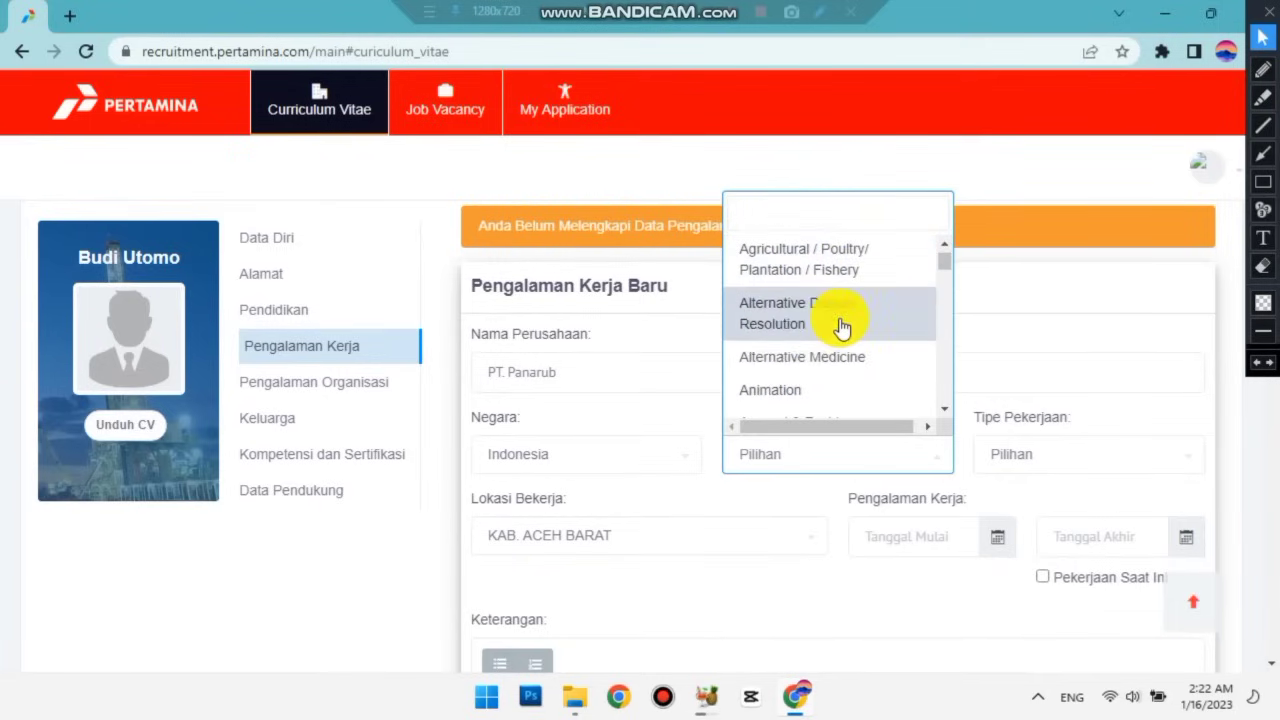
scroll(842, 328, down, 2)
scroll(842, 328, up, 5)
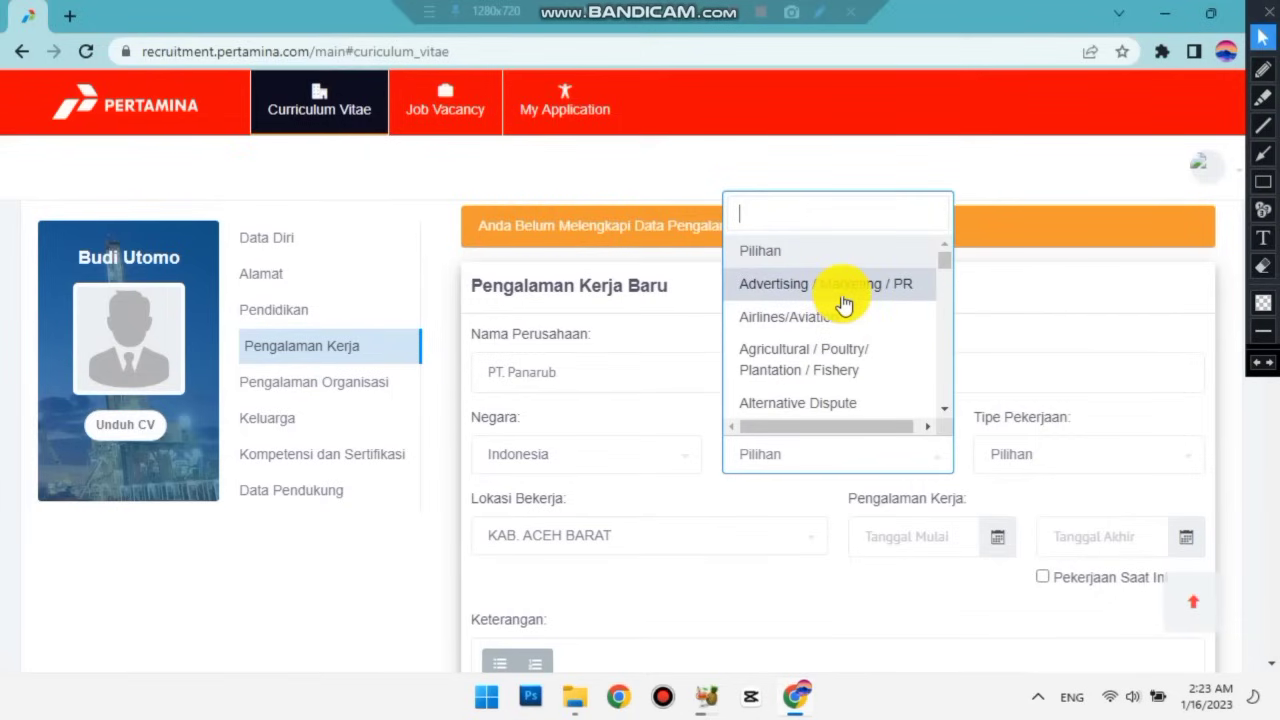
click(842, 296)
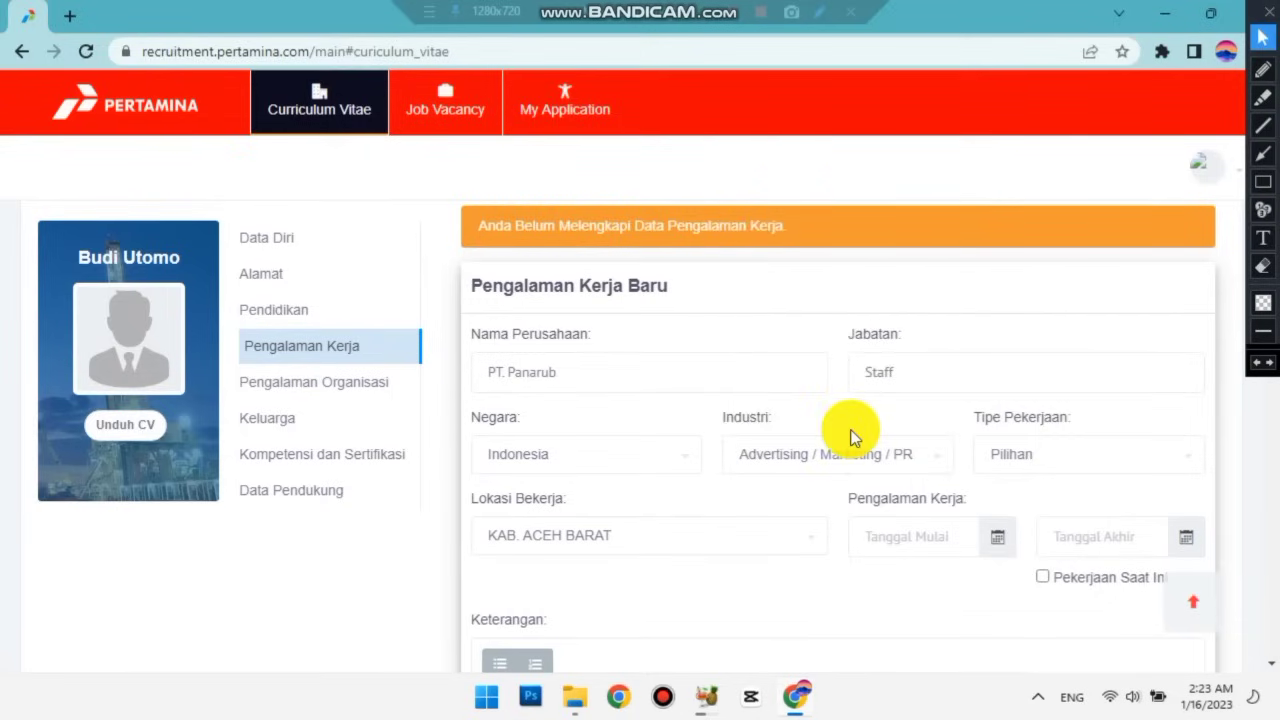
click(1078, 462)
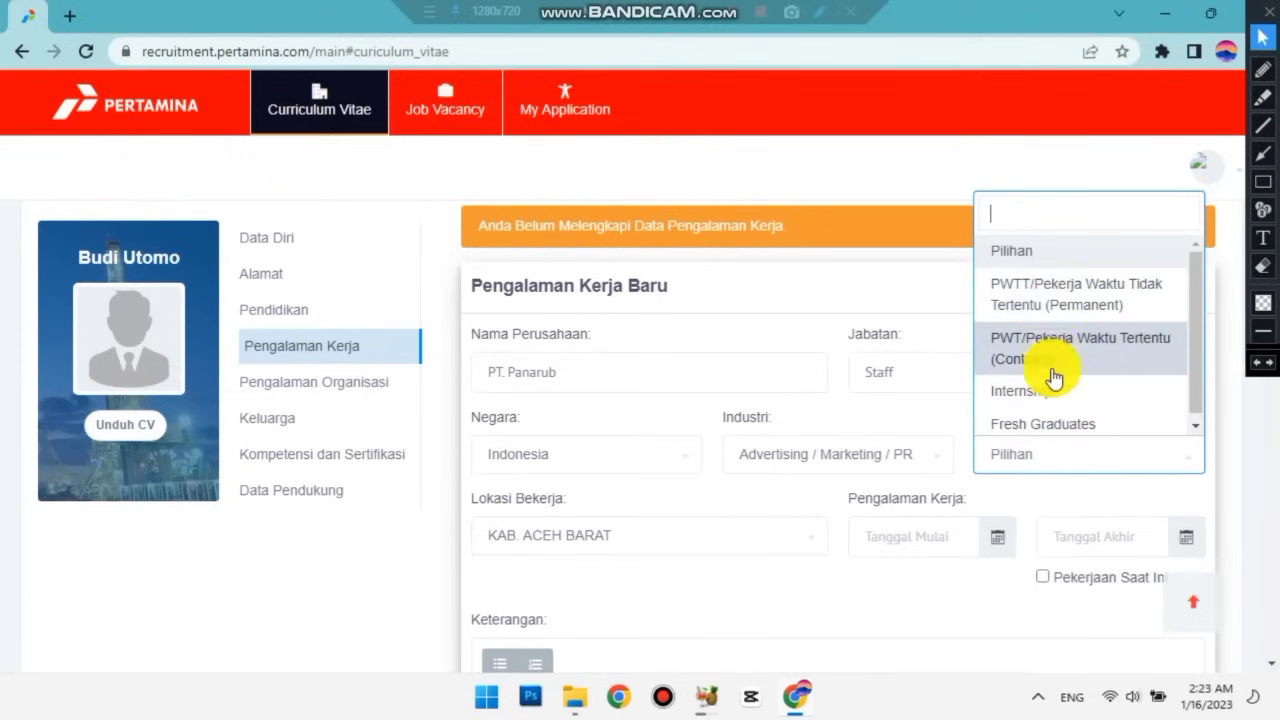
Choose job type PWT and work location KAB. TANGERANG.
click(807, 371)
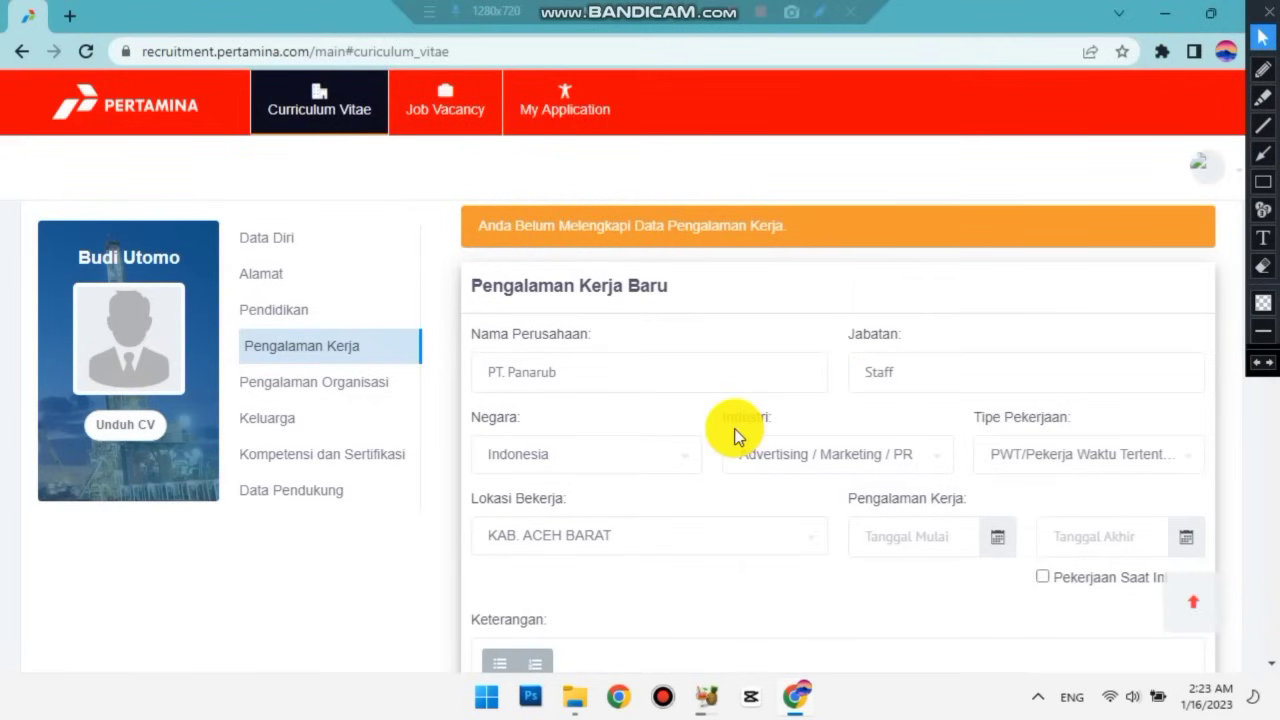
scroll(735, 437, down, 1)
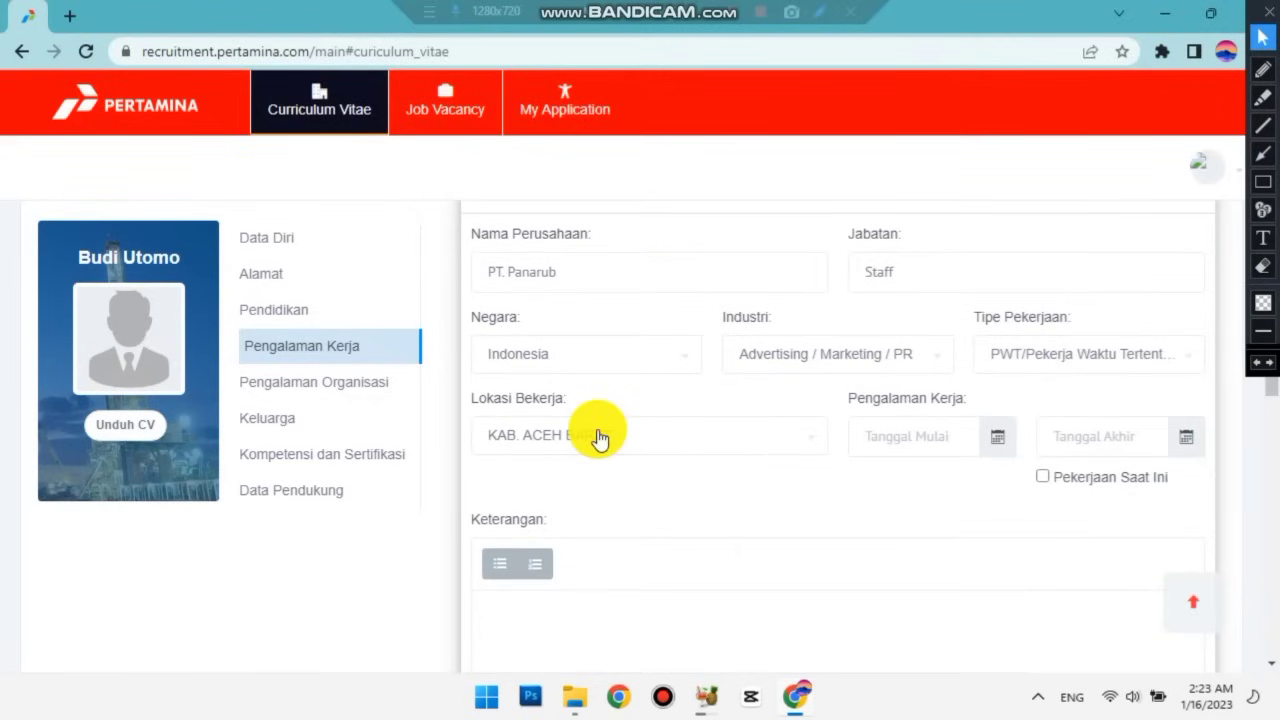
click(598, 437)
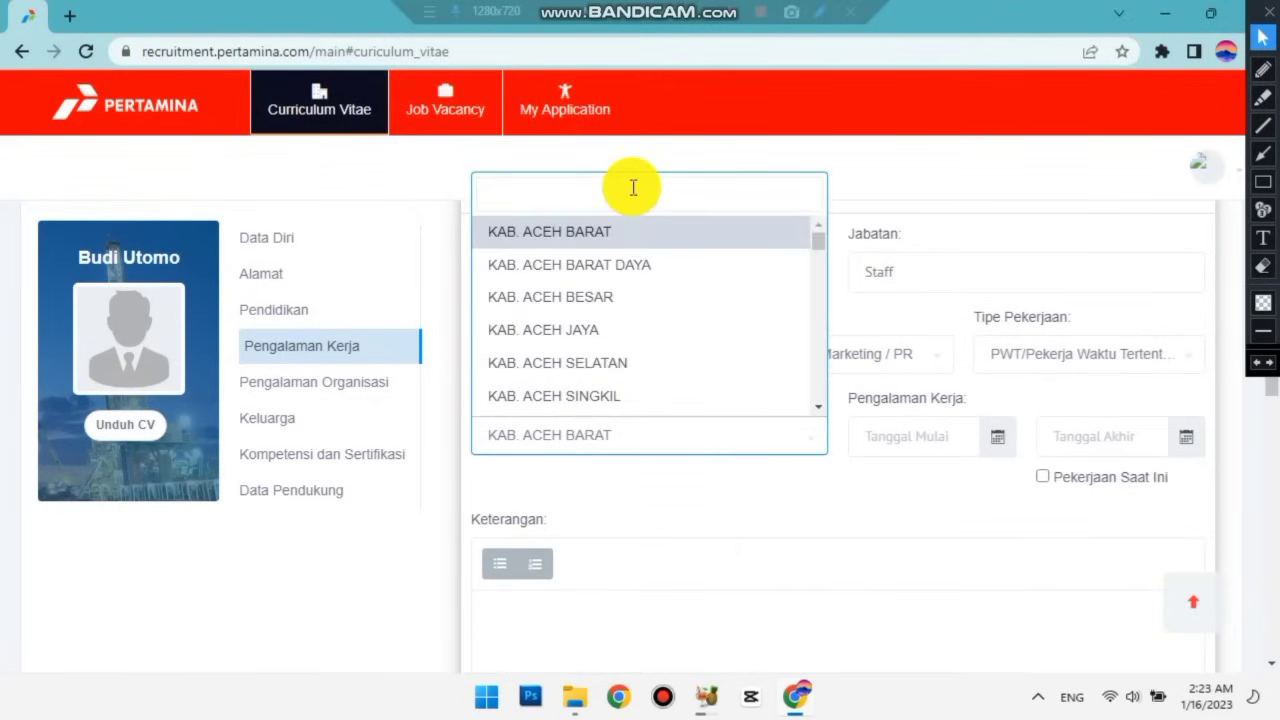
text(Tangerang)
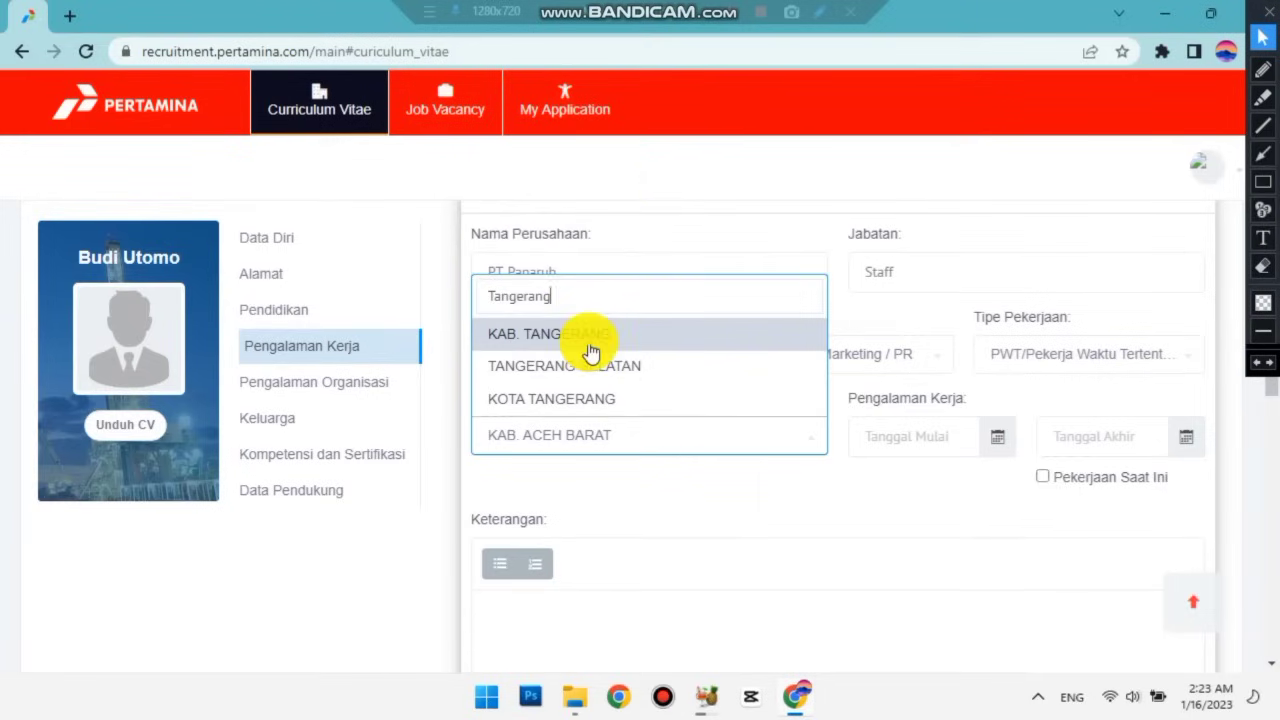
click(592, 338)
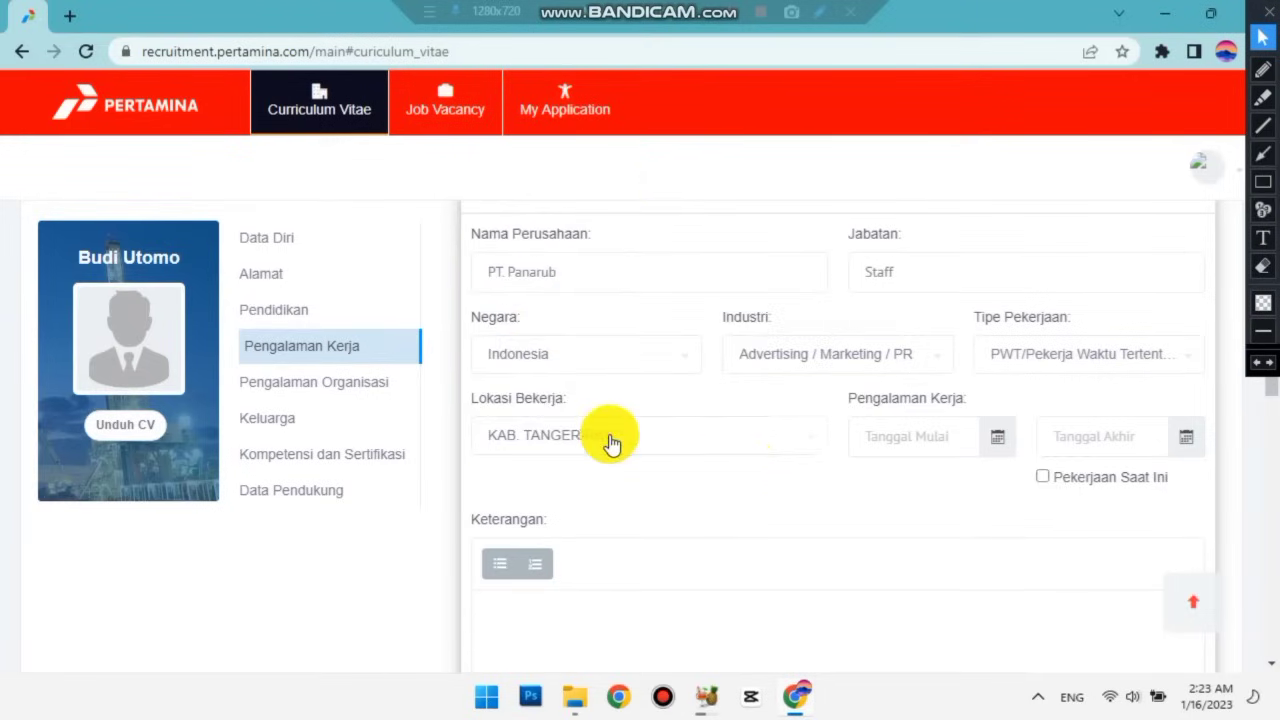
click(926, 437)
click(926, 432)
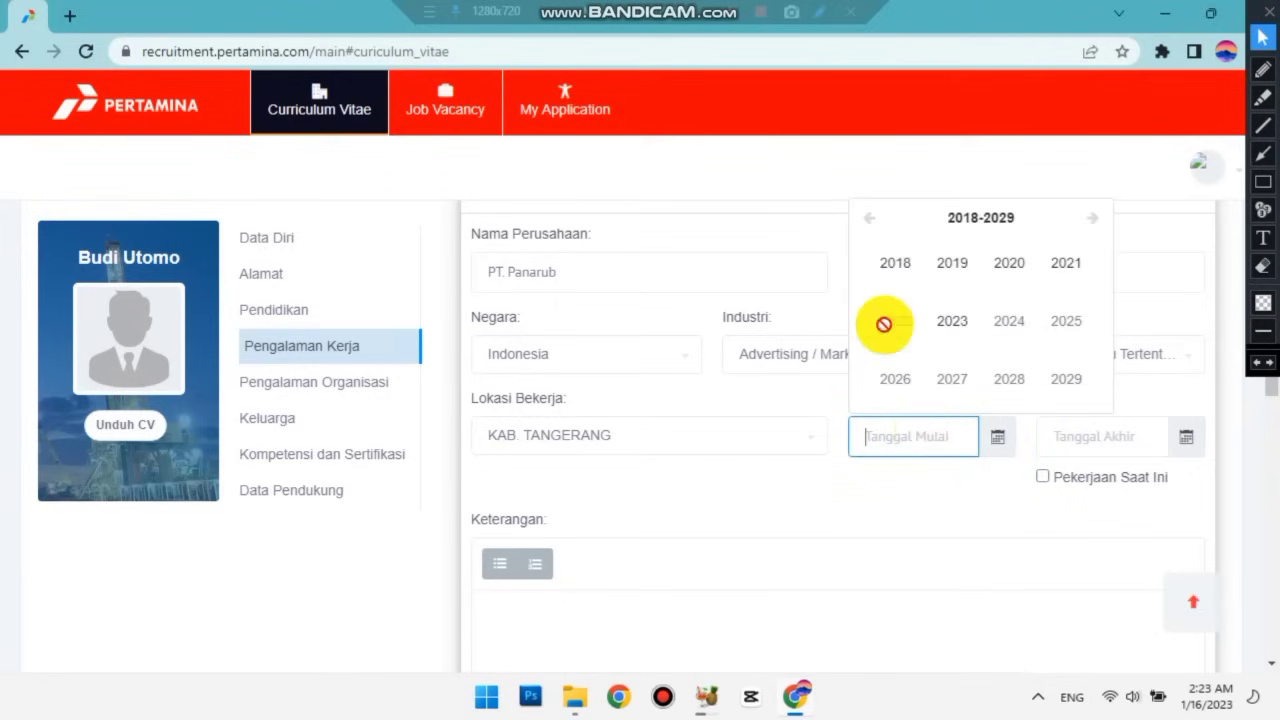
Set Tanggal Mulai to 01-01-2018 and Tanggal Akhir to 30-12-2018.
click(895, 265)
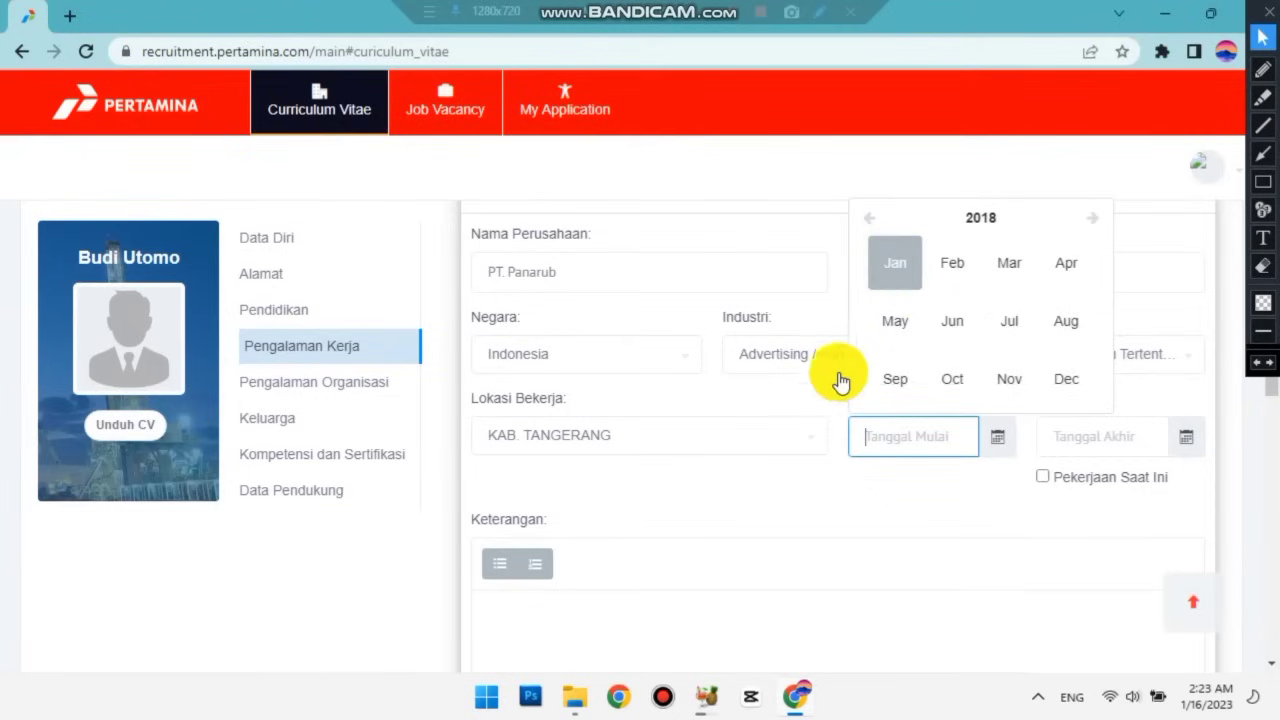
click(895, 263)
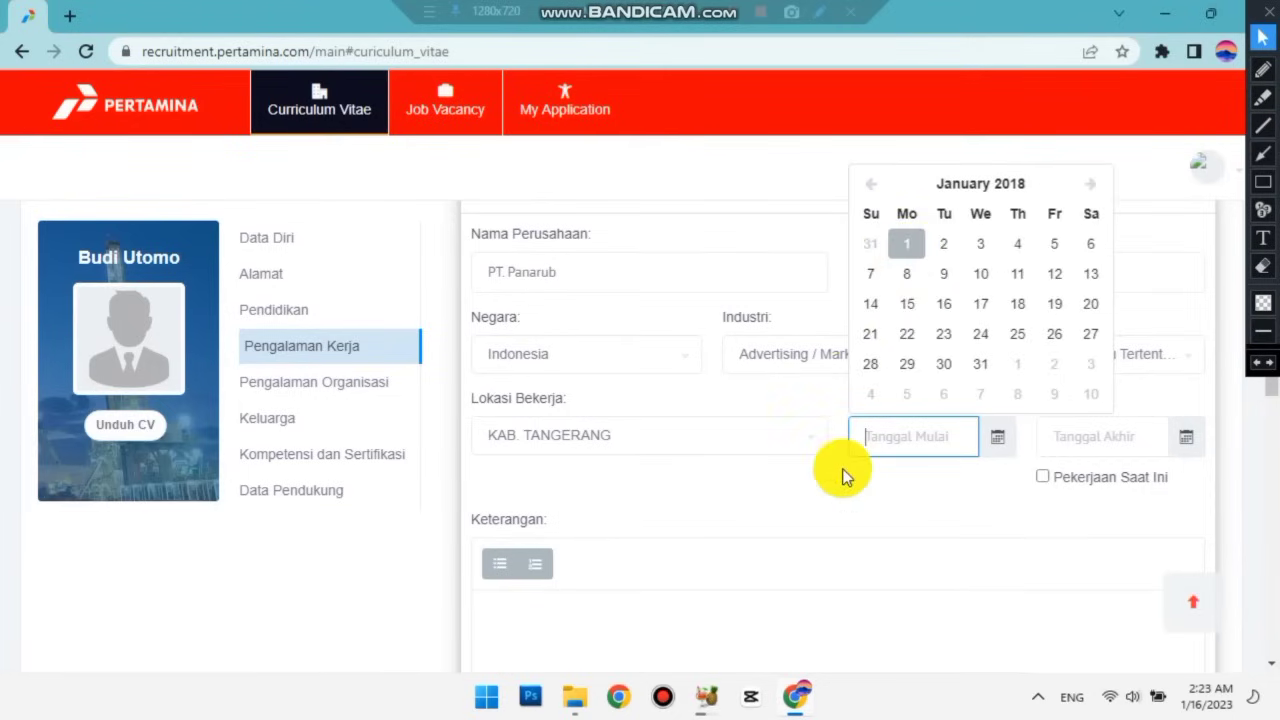
click(1106, 443)
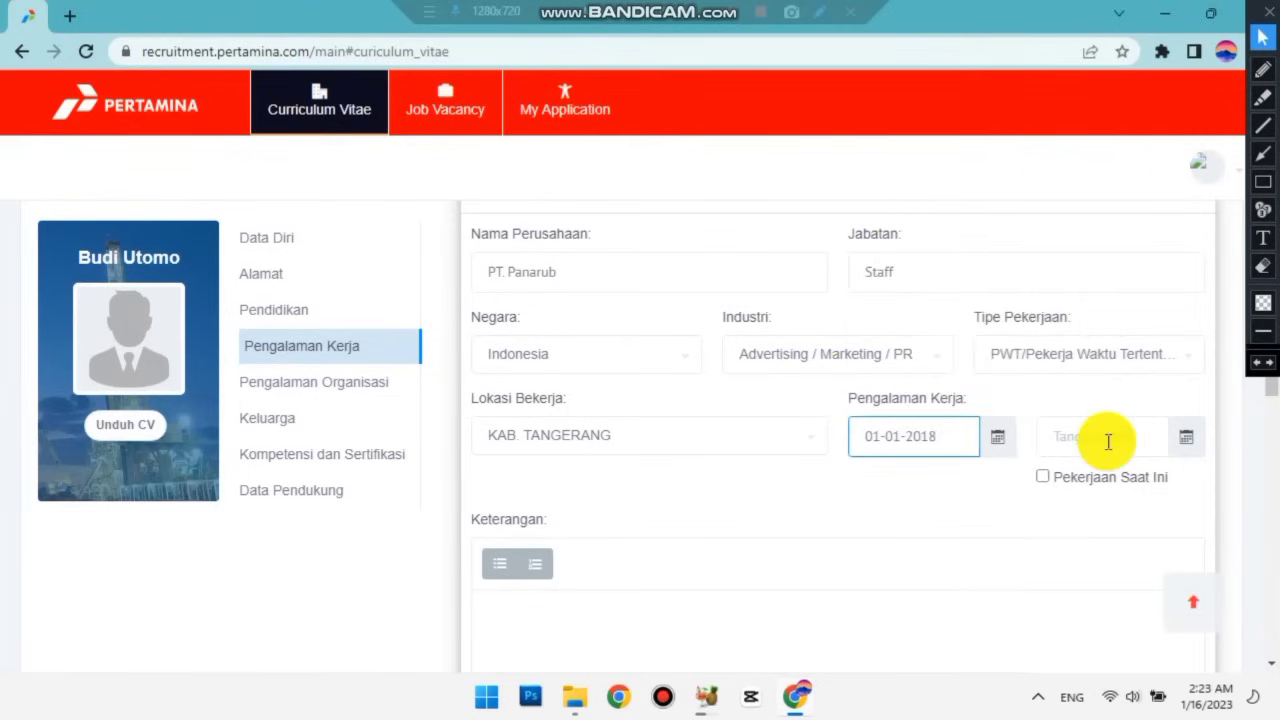
click(1185, 442)
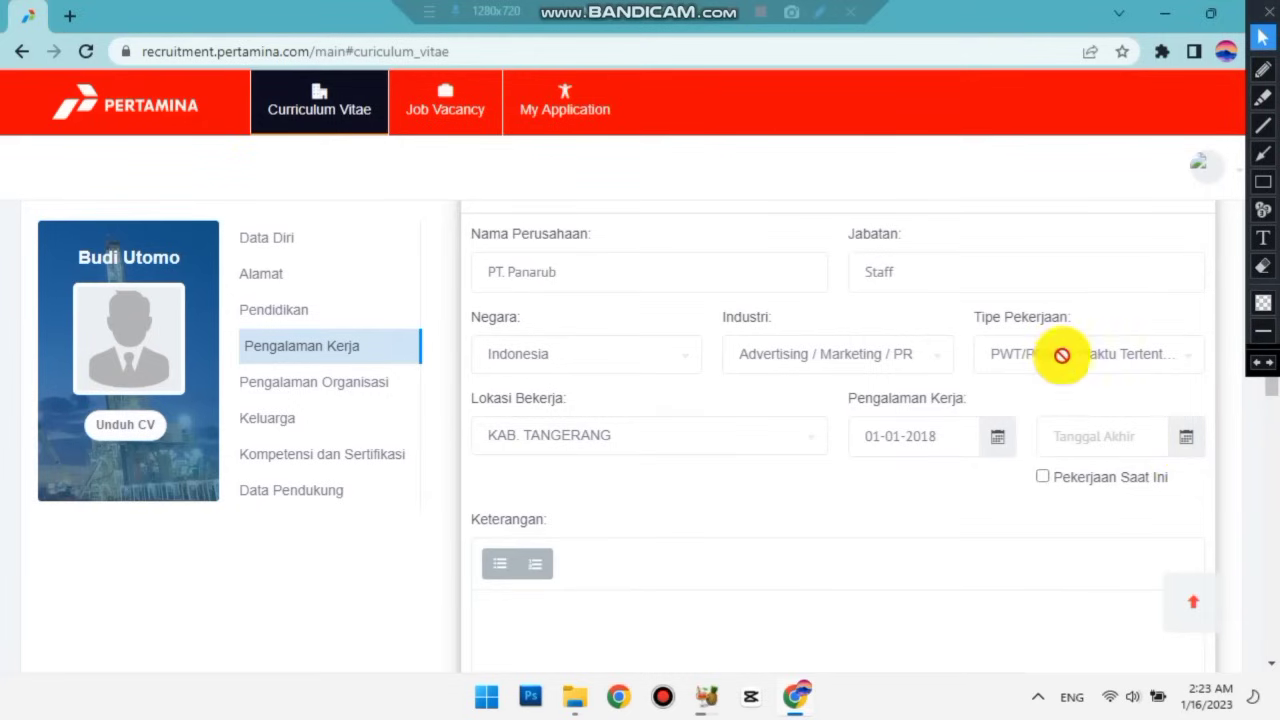
click(986, 263)
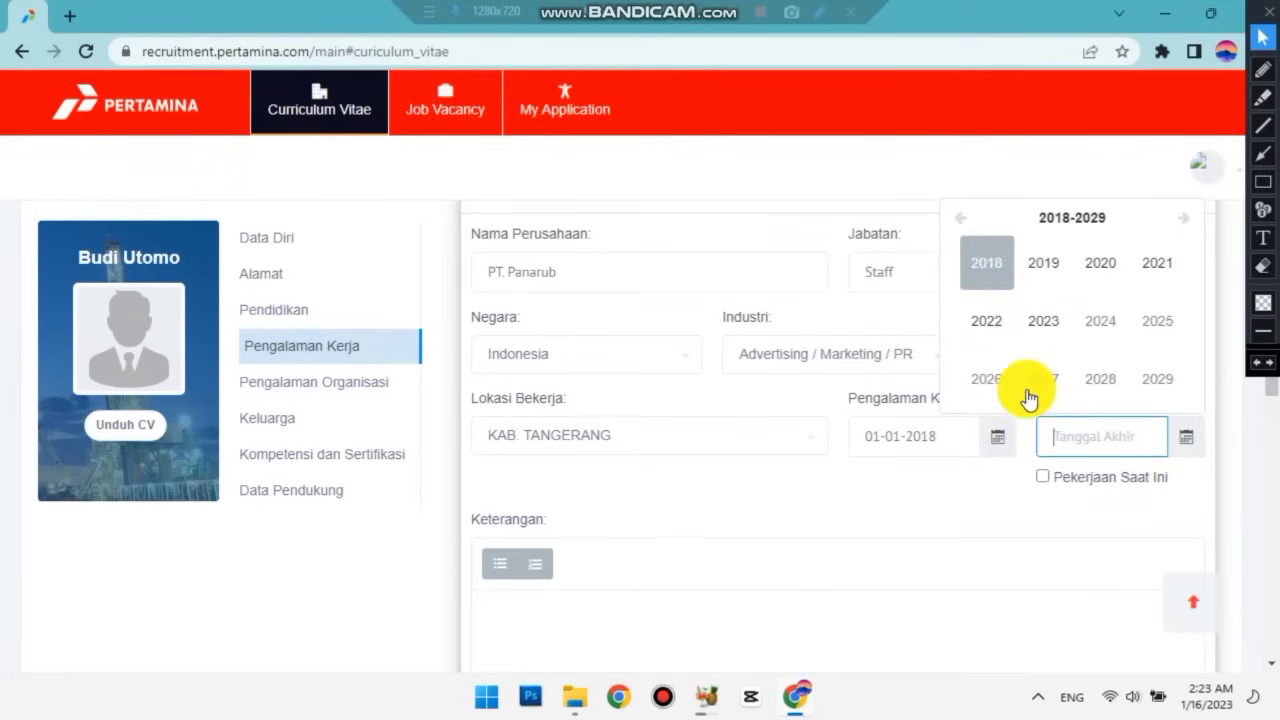
click(1165, 388)
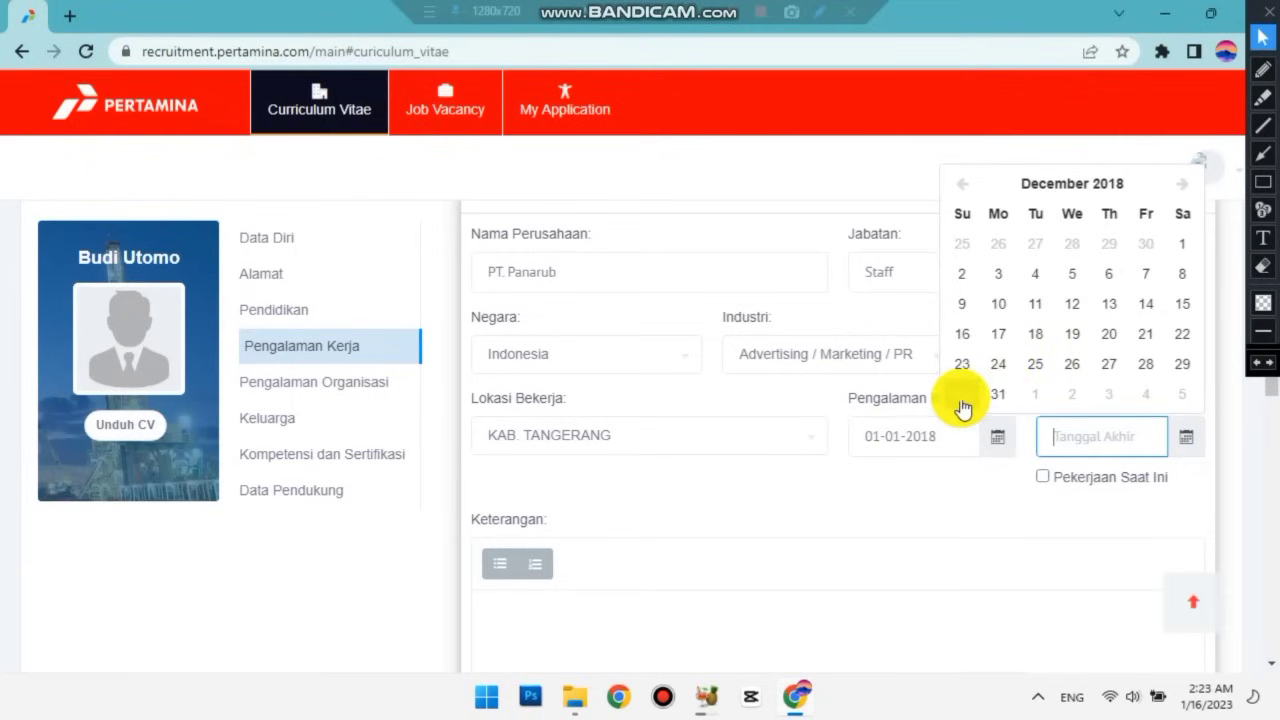
click(740, 468)
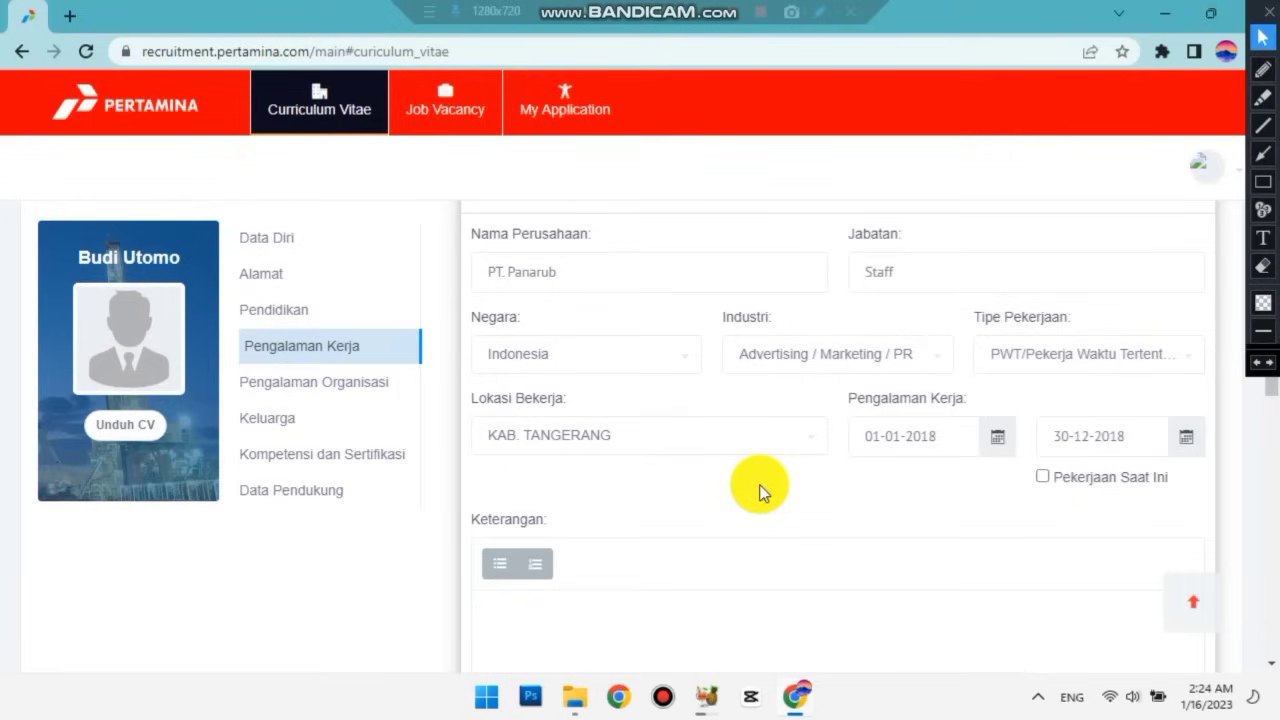
scroll(594, 480, down, 2)
click(566, 417)
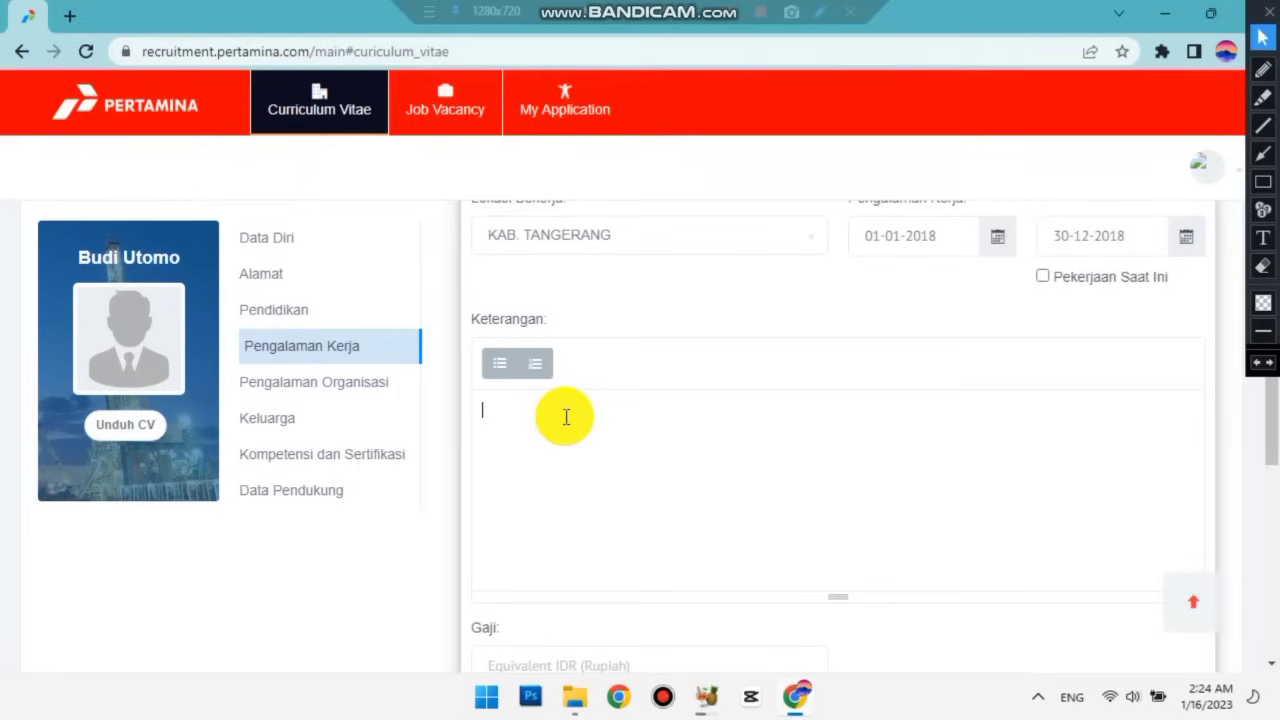
Write '- Mengelola administrasi', '- Membuat data pegawai', '- Membuat laporan kerja harian' in Keterangan.
text(-)
scroll(946, 417, up, 4)
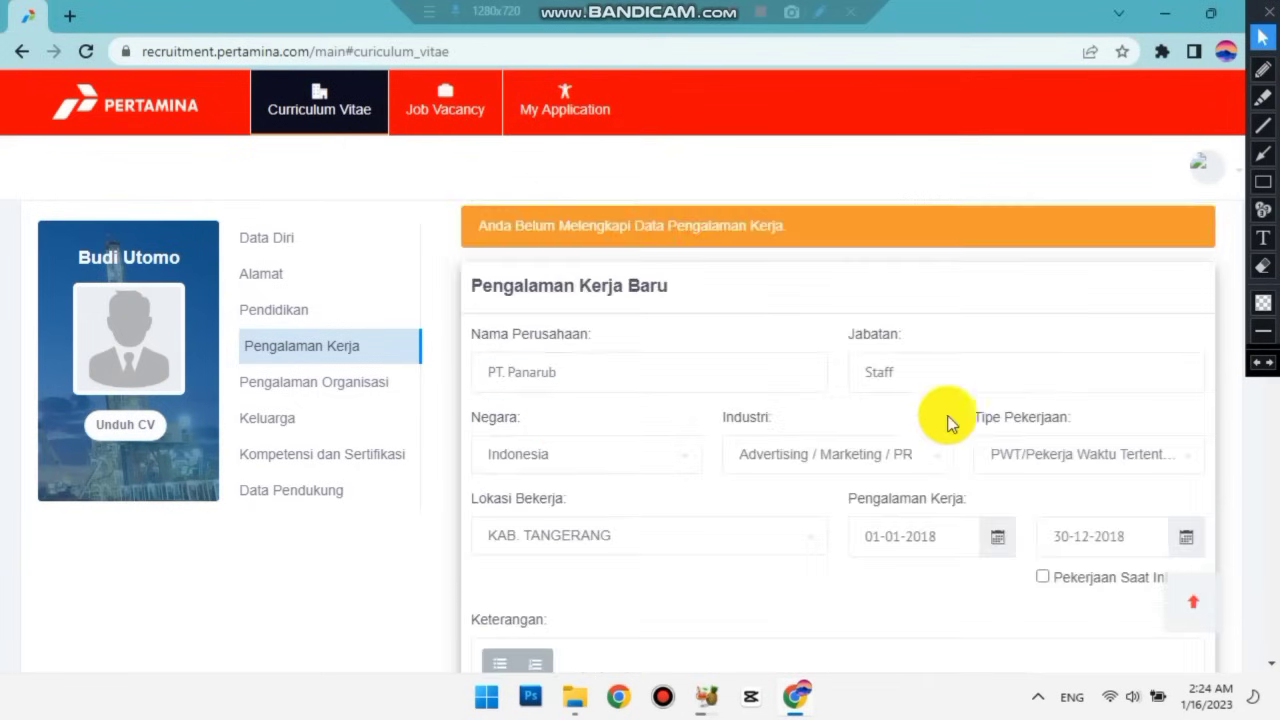
scroll(526, 556, down, 3)
scroll(609, 443, down, 1)
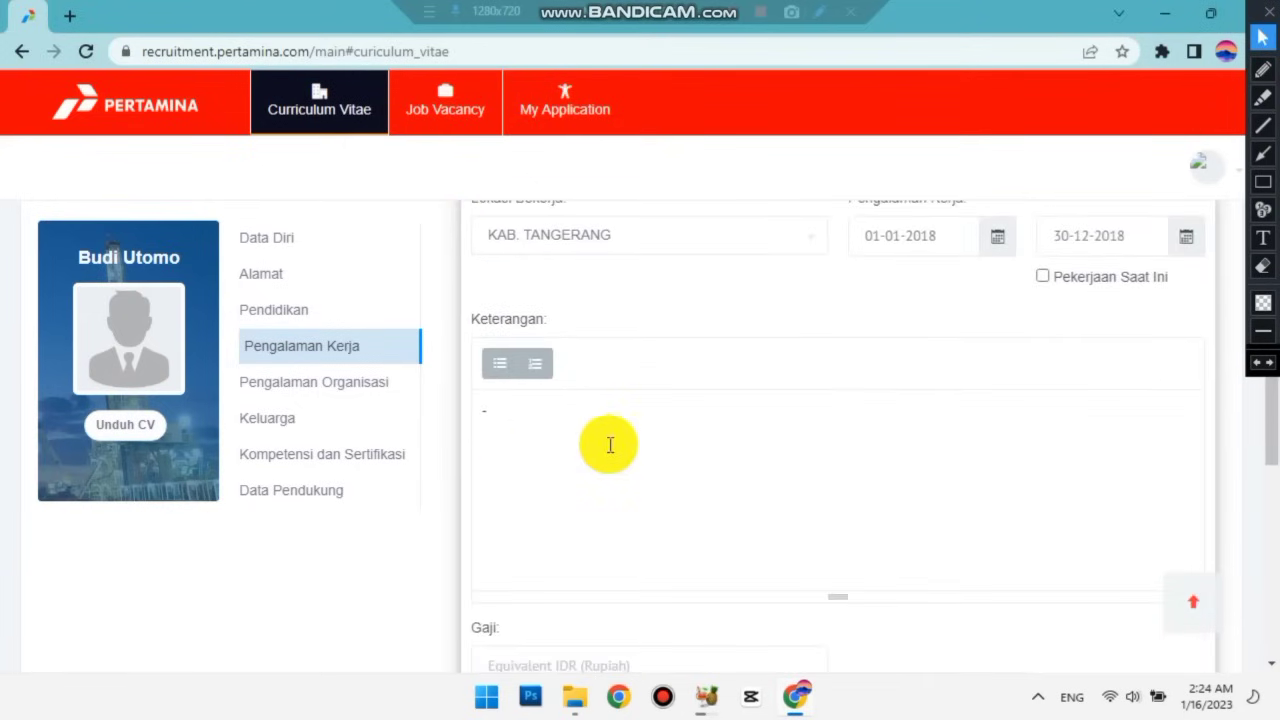
text(Mene)
key(BackSpace)
text(gelola )
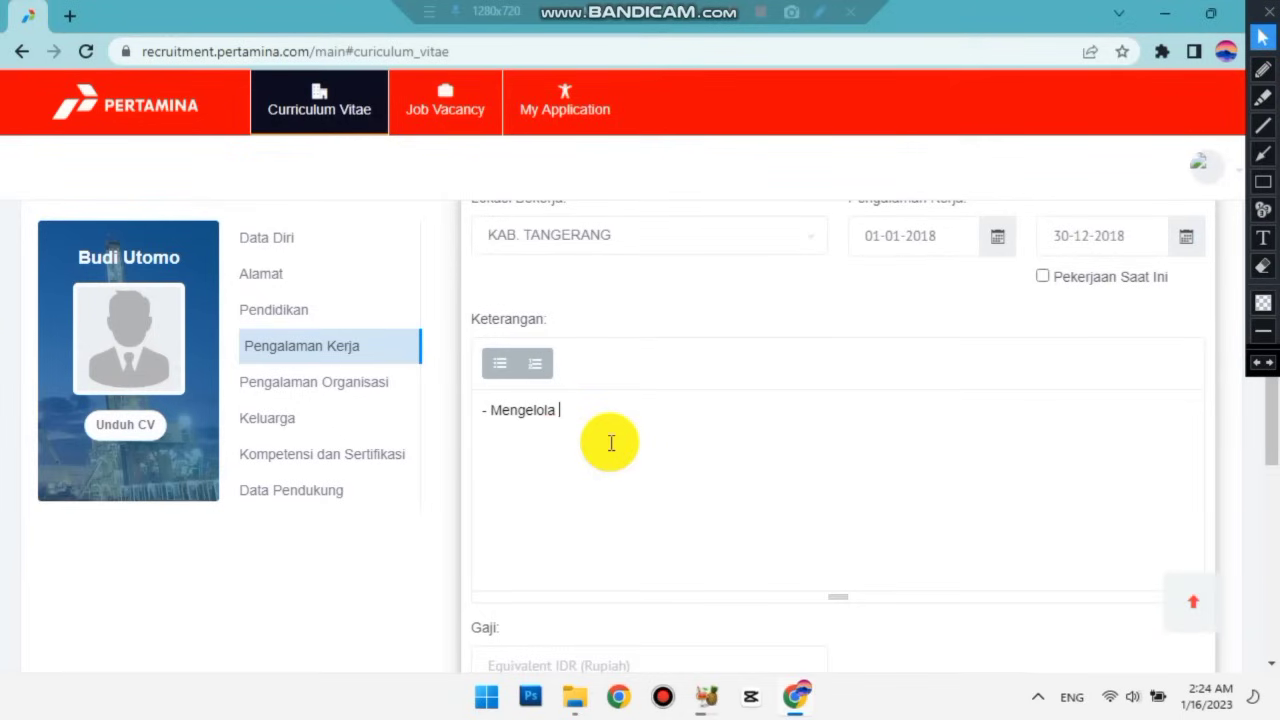
text(administrasi)
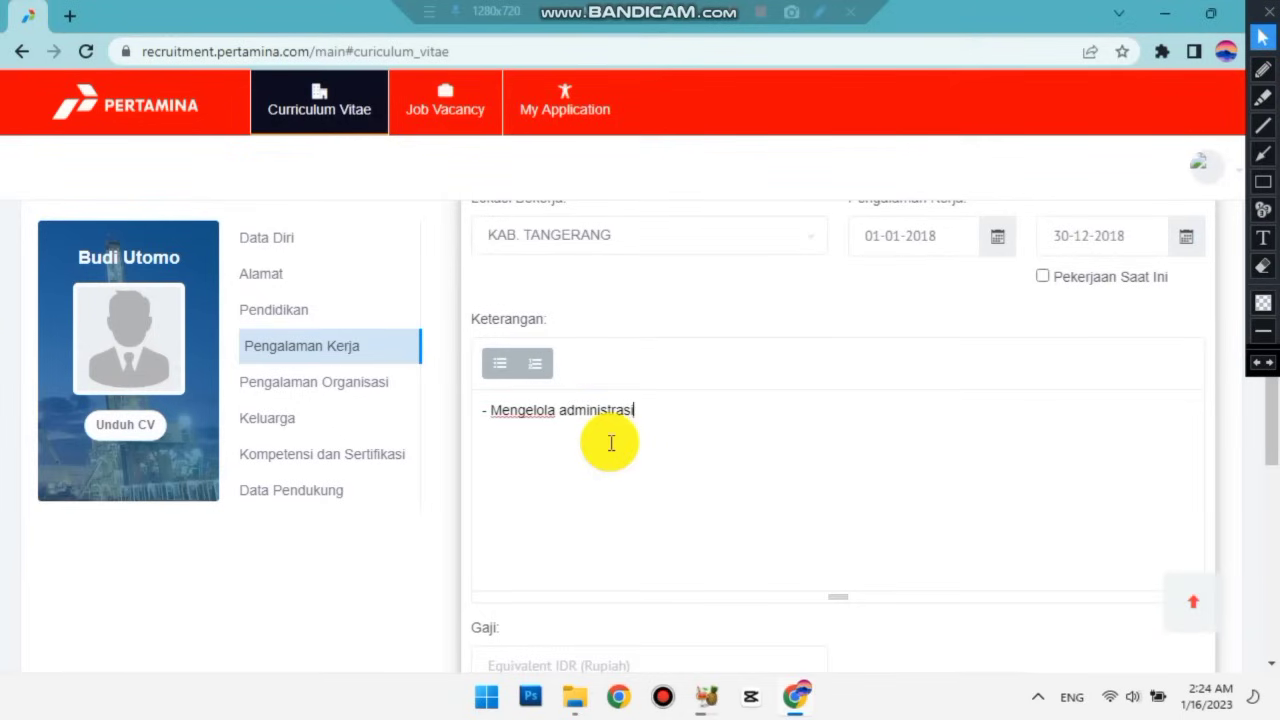
key(Return)
text(- Membuat )
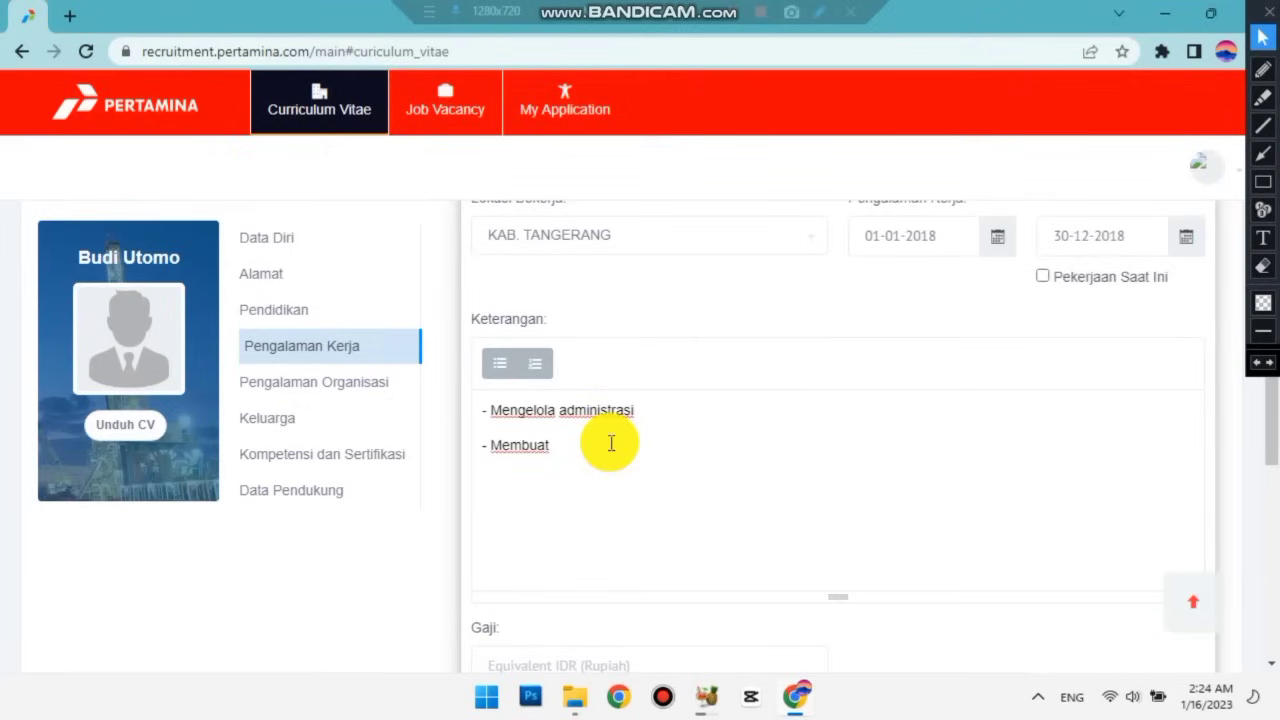
text(data pegawai)
key(Return)
text(- Membuat lapor)
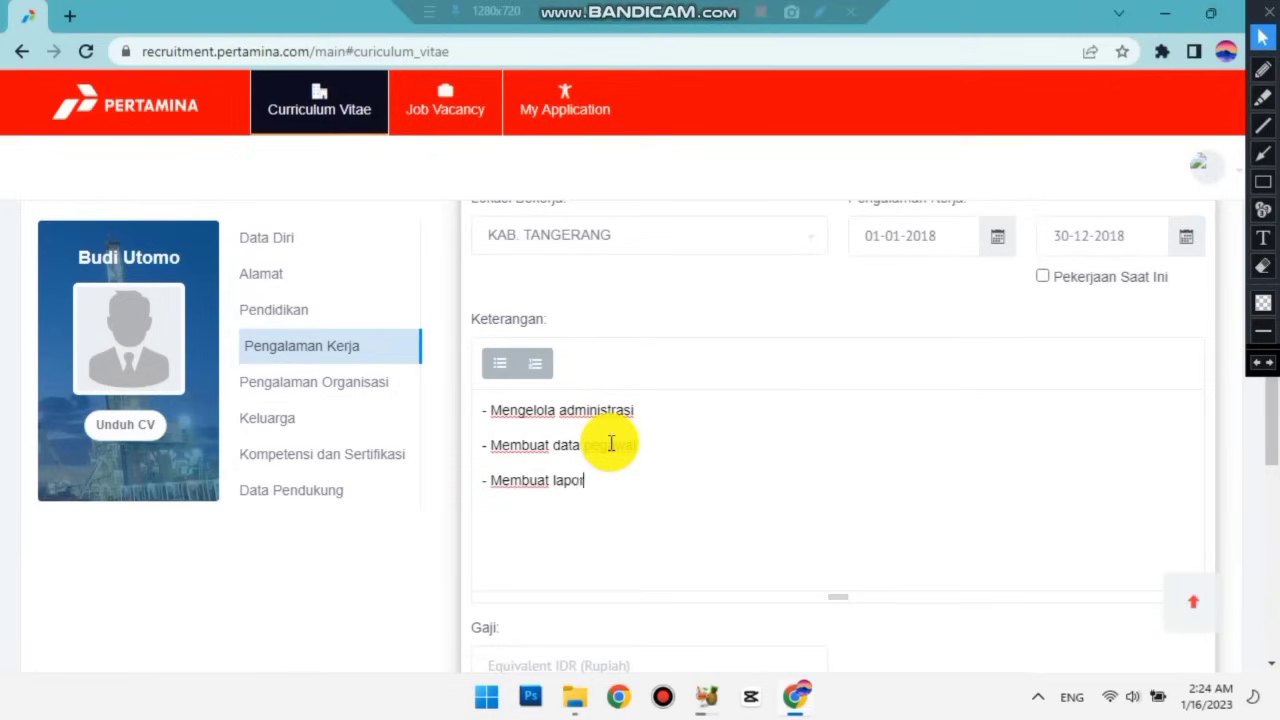
text(an kerja harian)
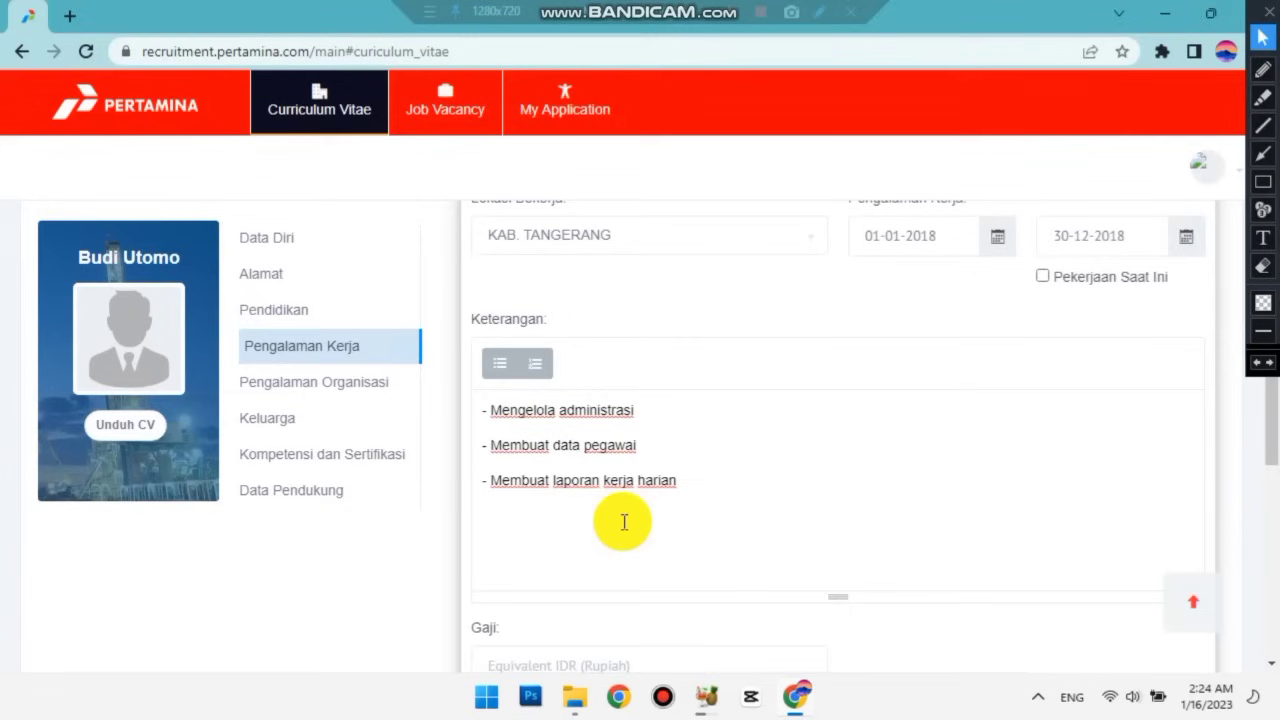
Enter salary 3500000 and leaving reason 'Habis kontrak'.
scroll(620, 515, down, 2)
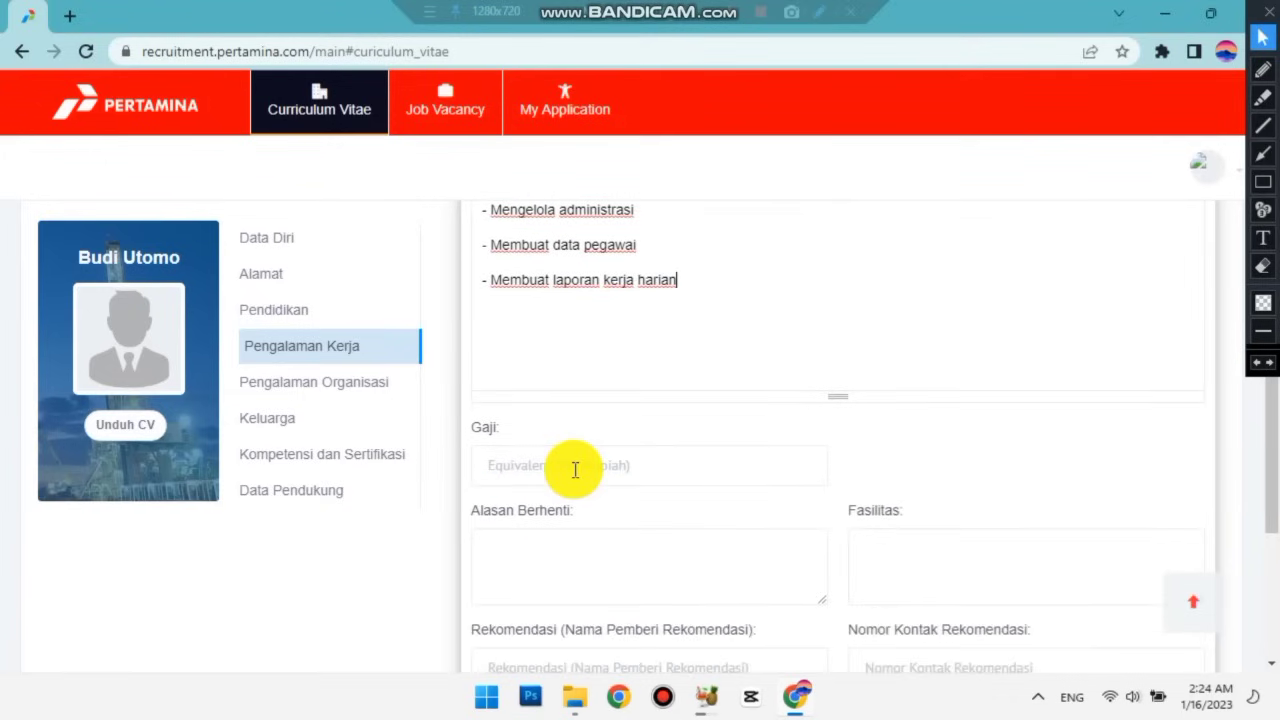
click(575, 468)
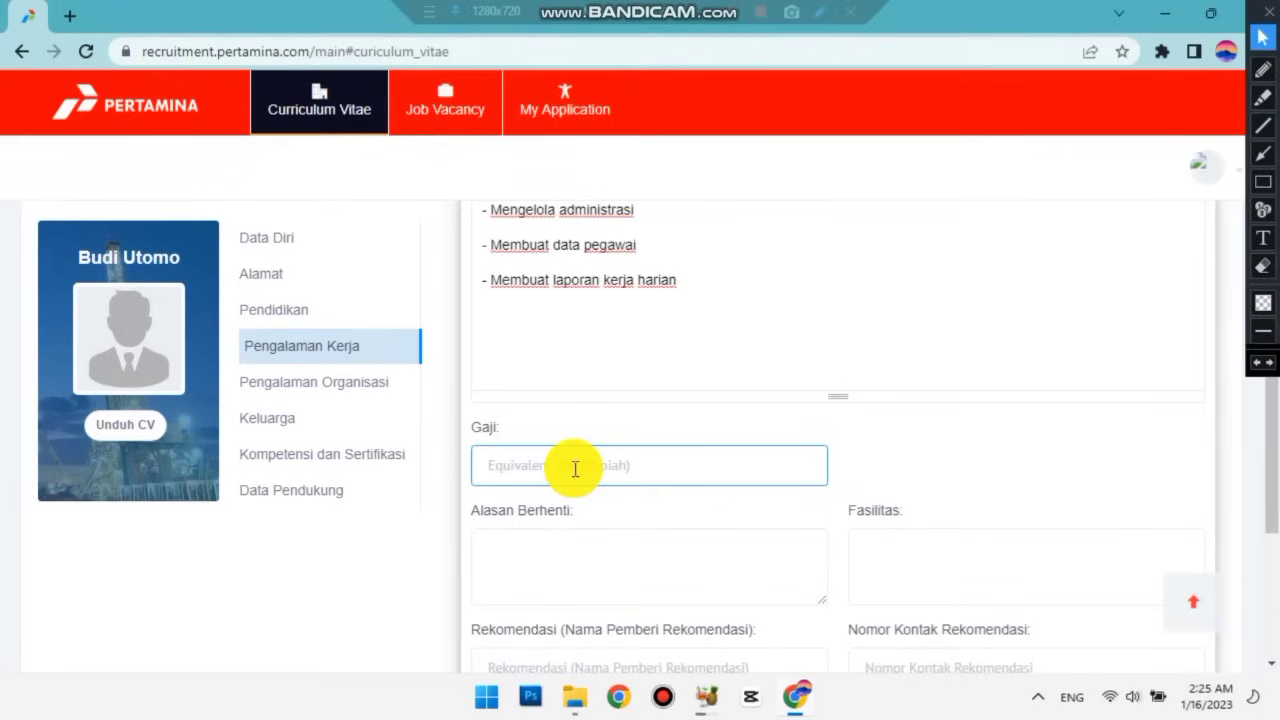
text(3500000)
click(570, 540)
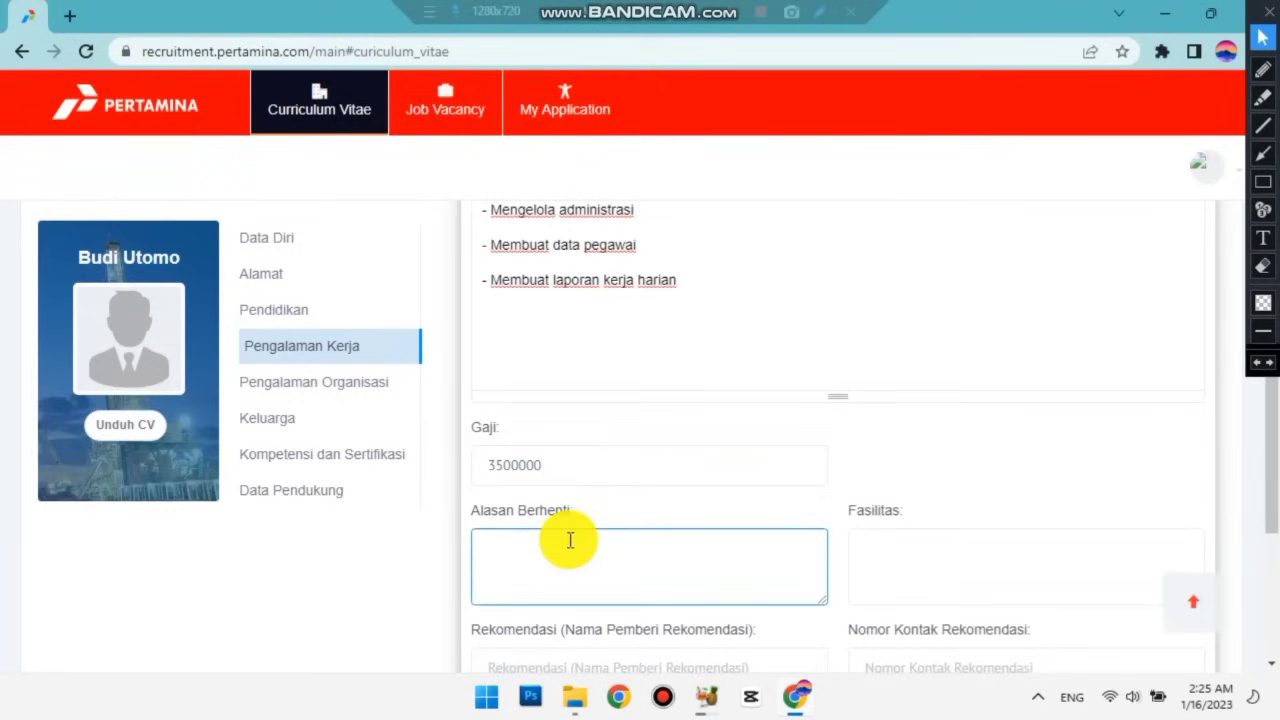
scroll(571, 537, down, 1)
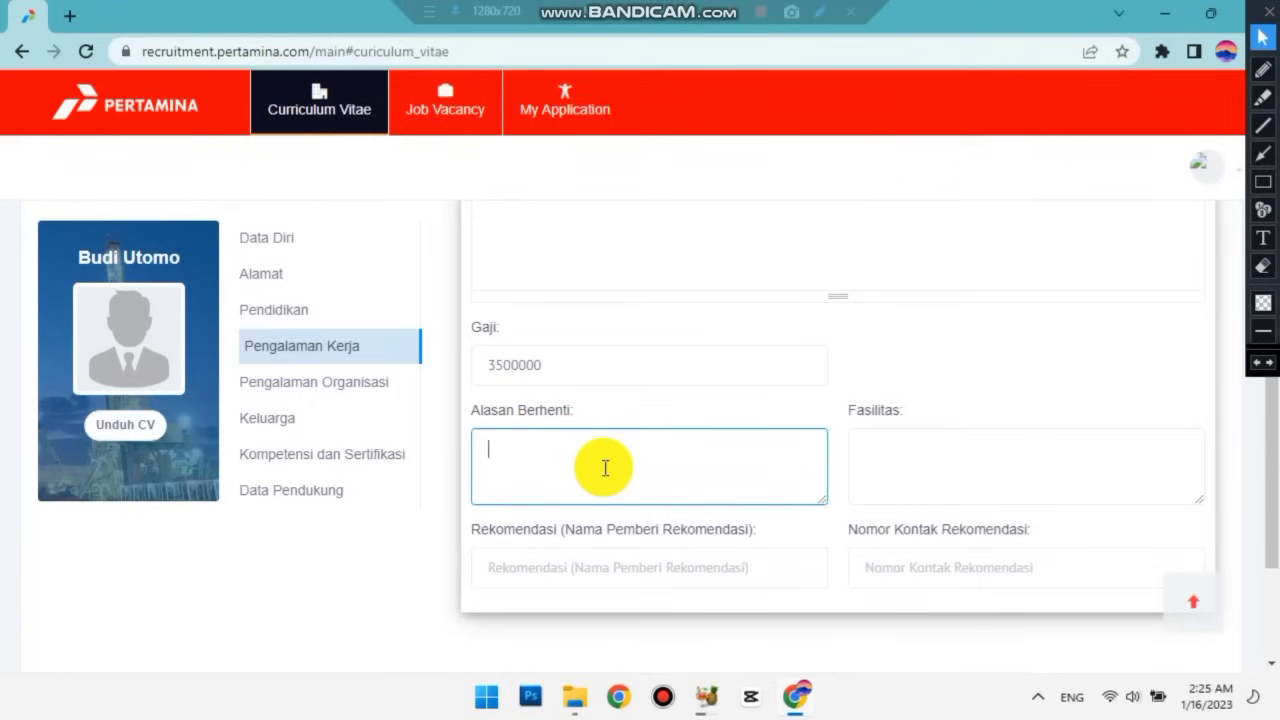
text(Habis kontrak)
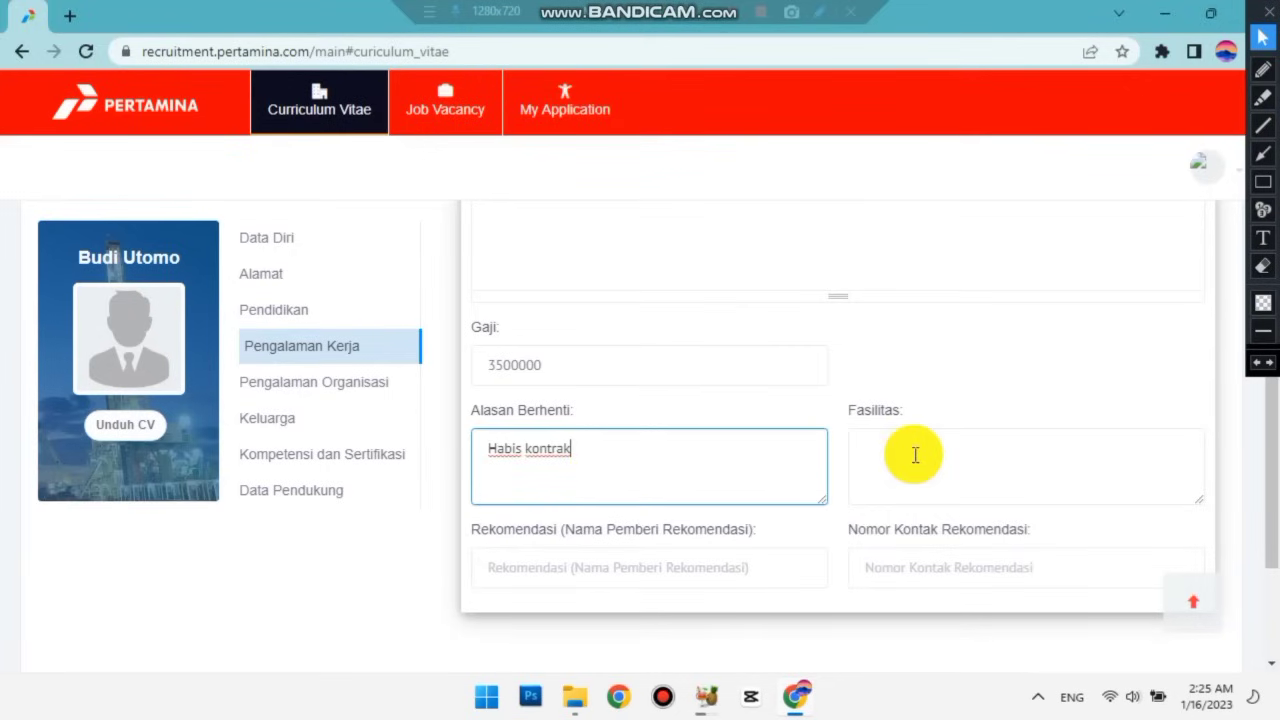
Enter the facilities 'Gaji UMR, BPJS, Uang Lembur'.
click(915, 455)
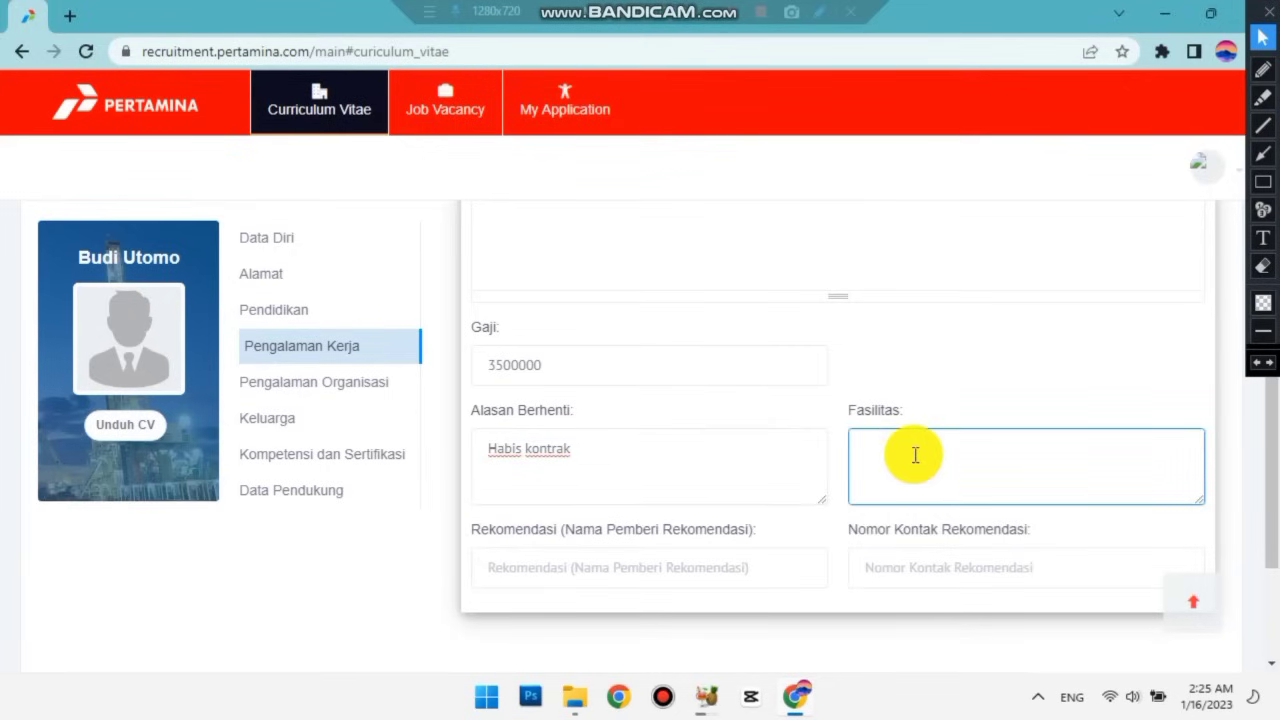
text(Gaji UMR, BP)
text(JS, Uang Lembur)
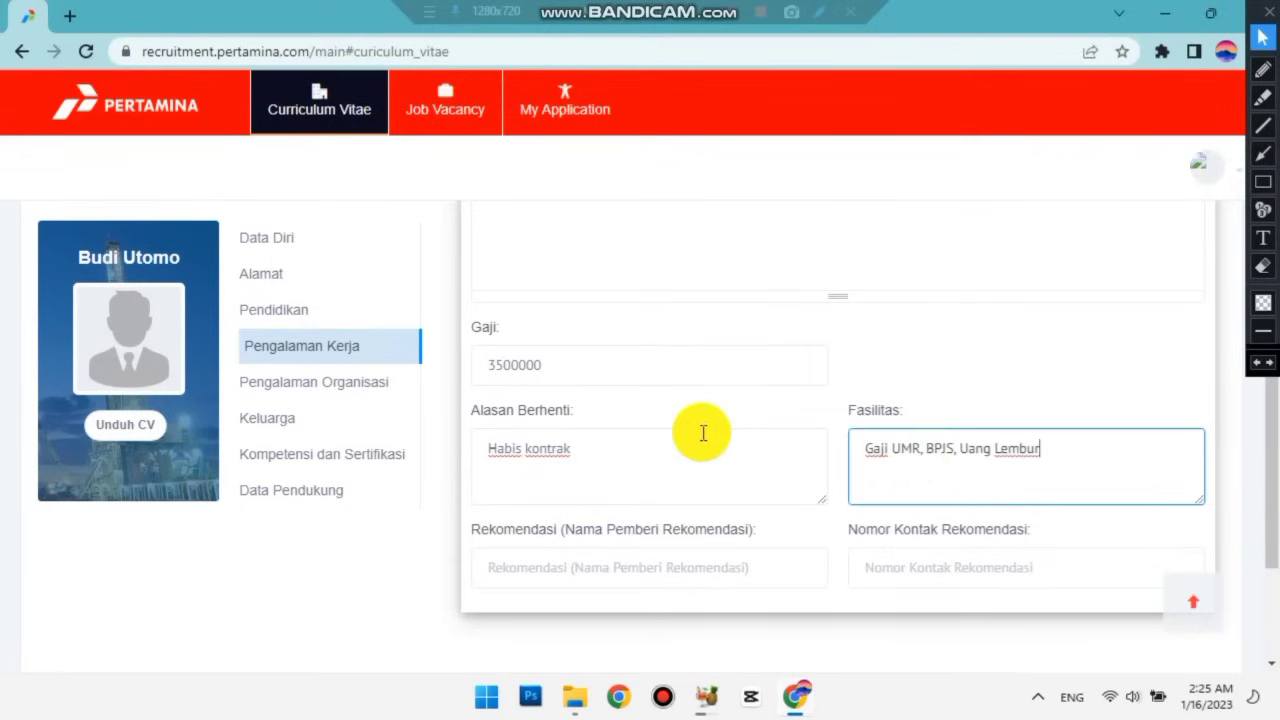
scroll(600, 460, down, 1)
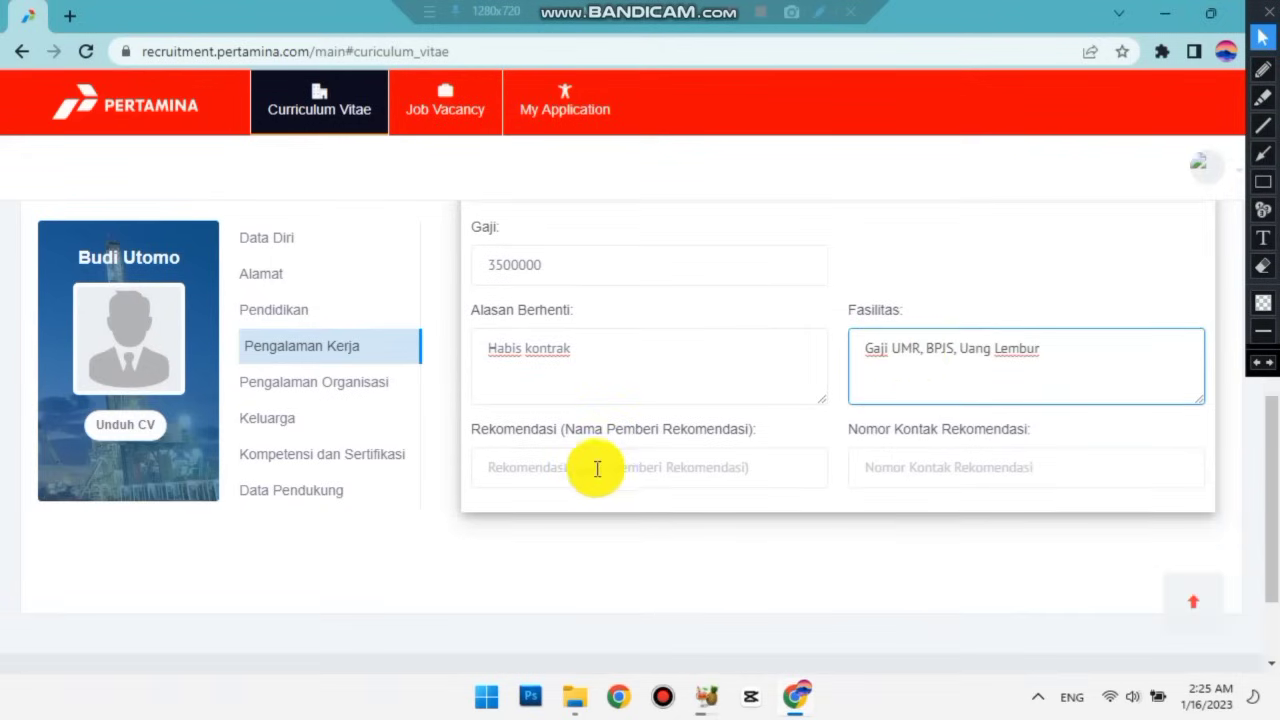
Save the PT. Panarub job with recommender fields left blank and dismiss the success dialog.
click(597, 469)
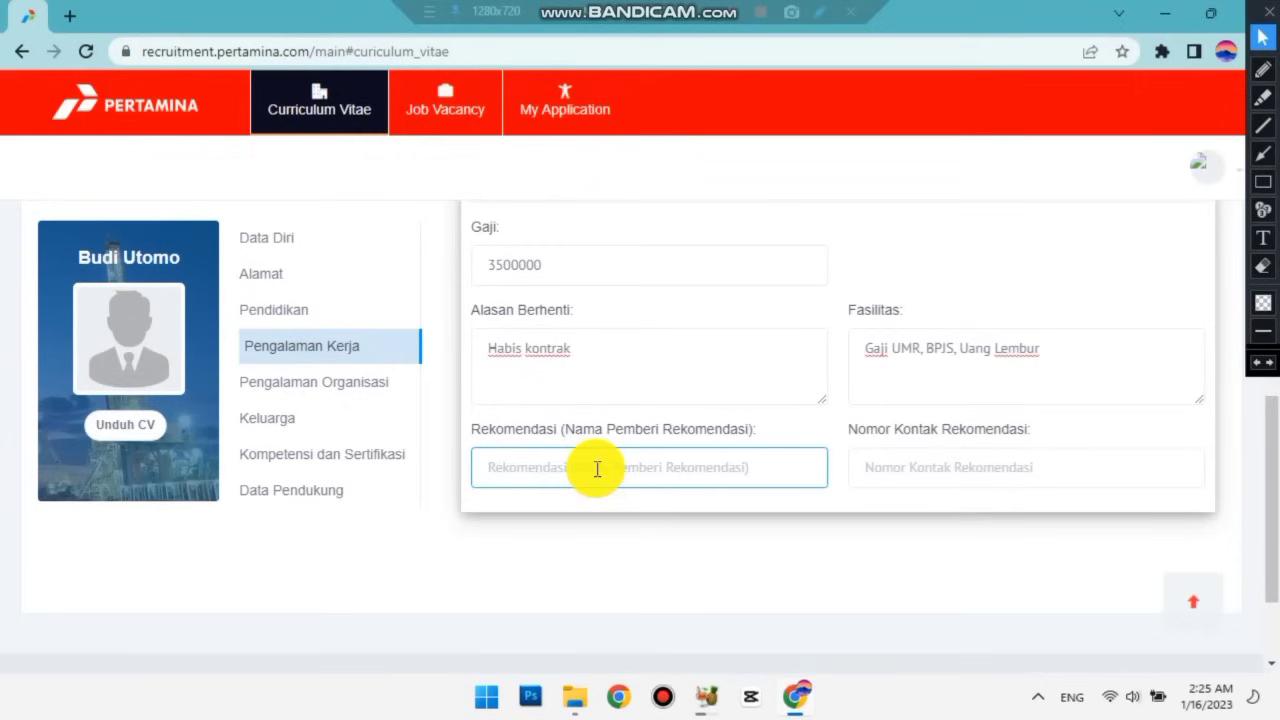
click(894, 474)
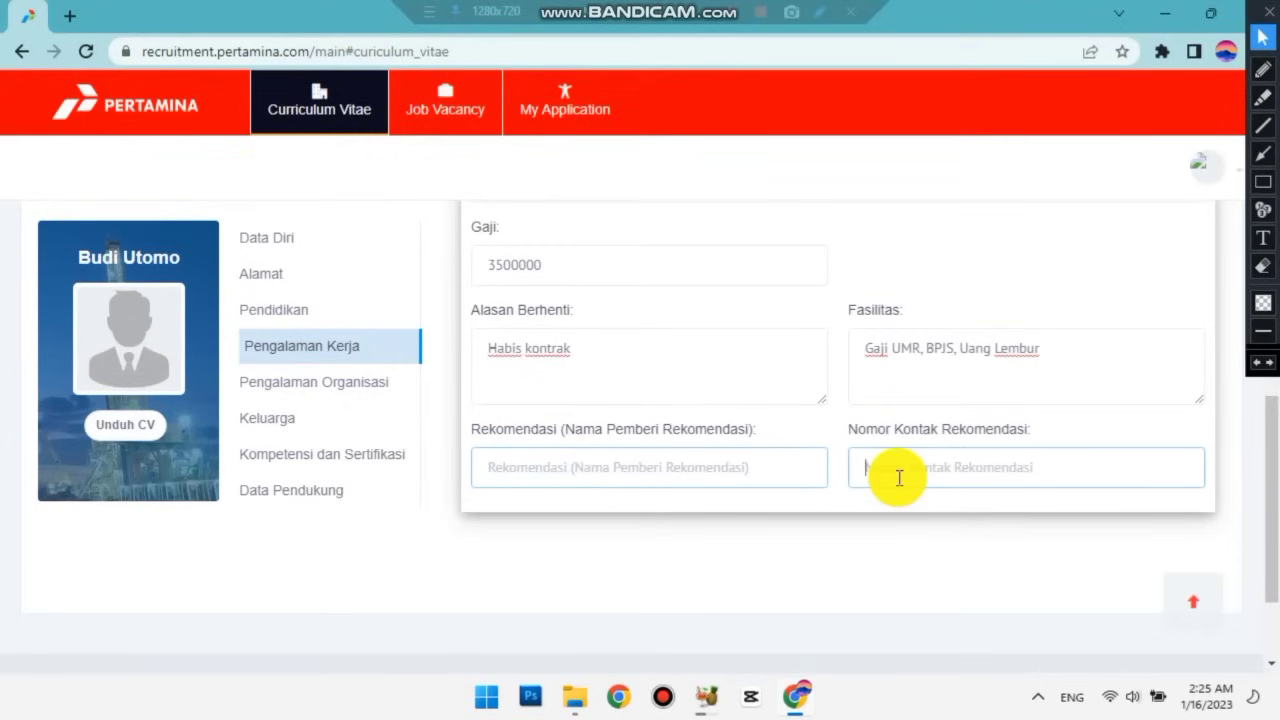
click(616, 459)
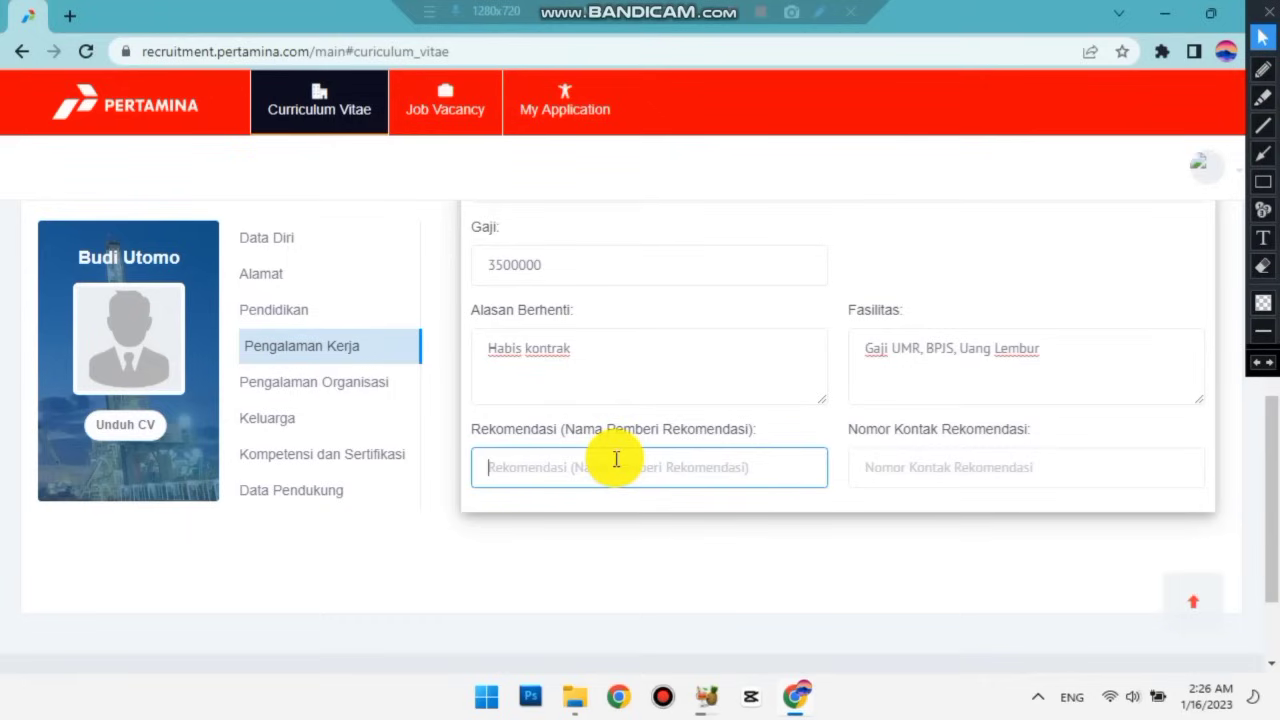
scroll(616, 459, up, 10)
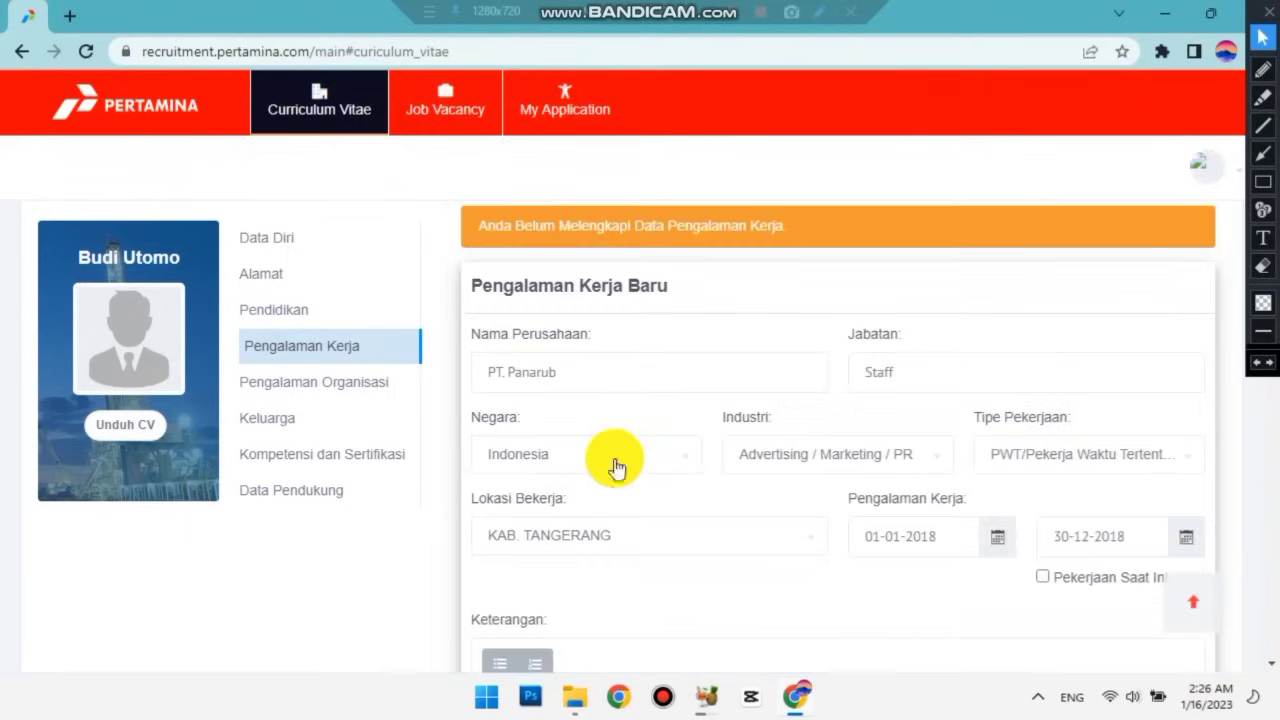
click(1165, 320)
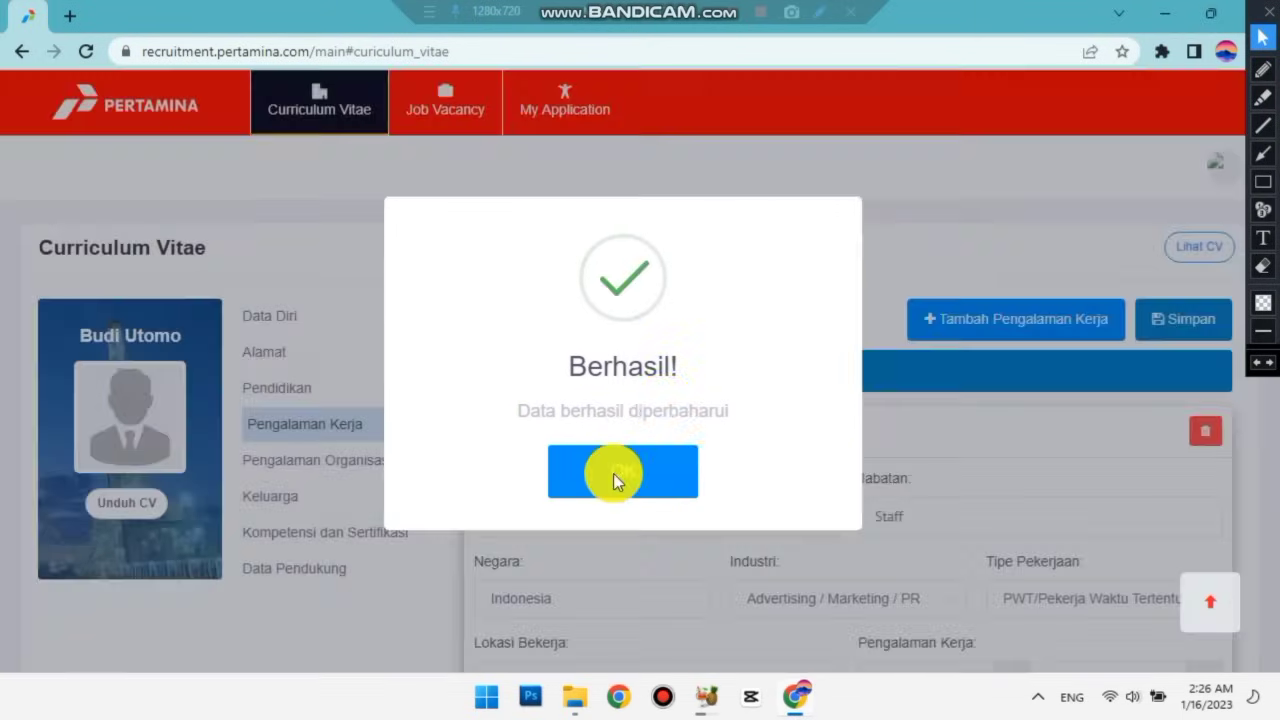
click(613, 473)
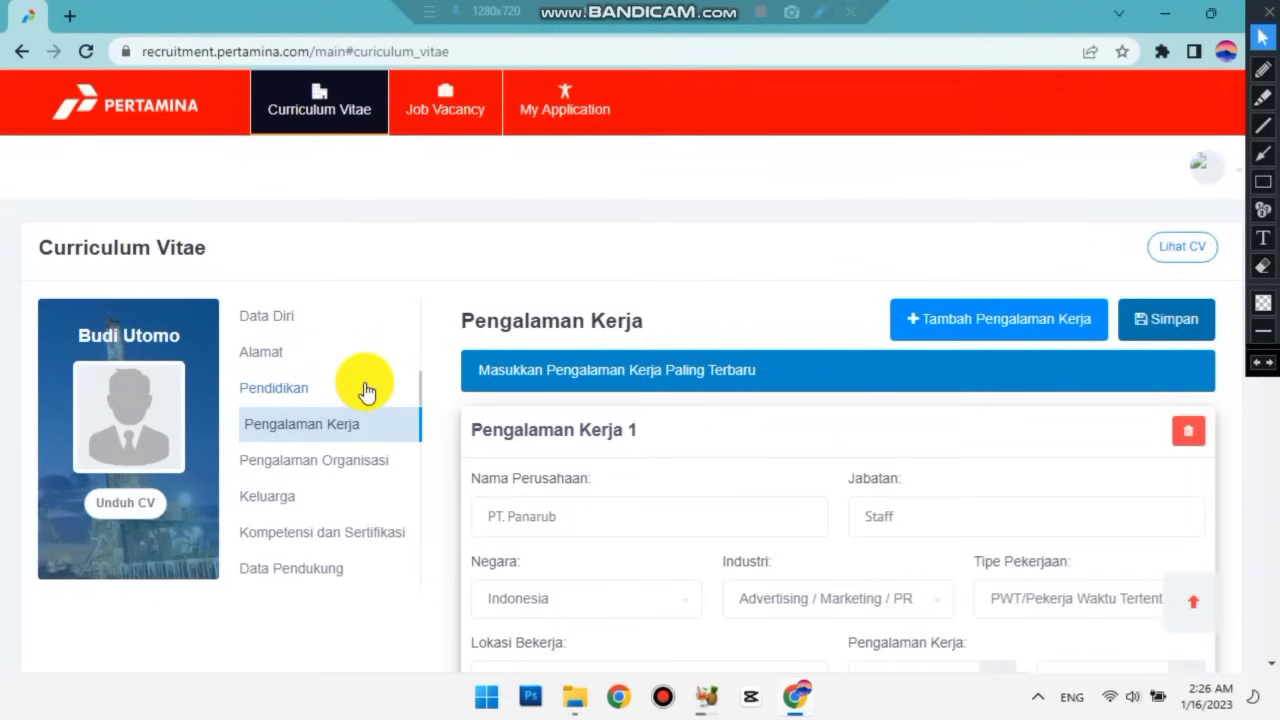
In Pengalaman Organisasi, enter organisation Karang Taruna with location Kecamatan Tigaraksa.
scroll(366, 390, down, 1)
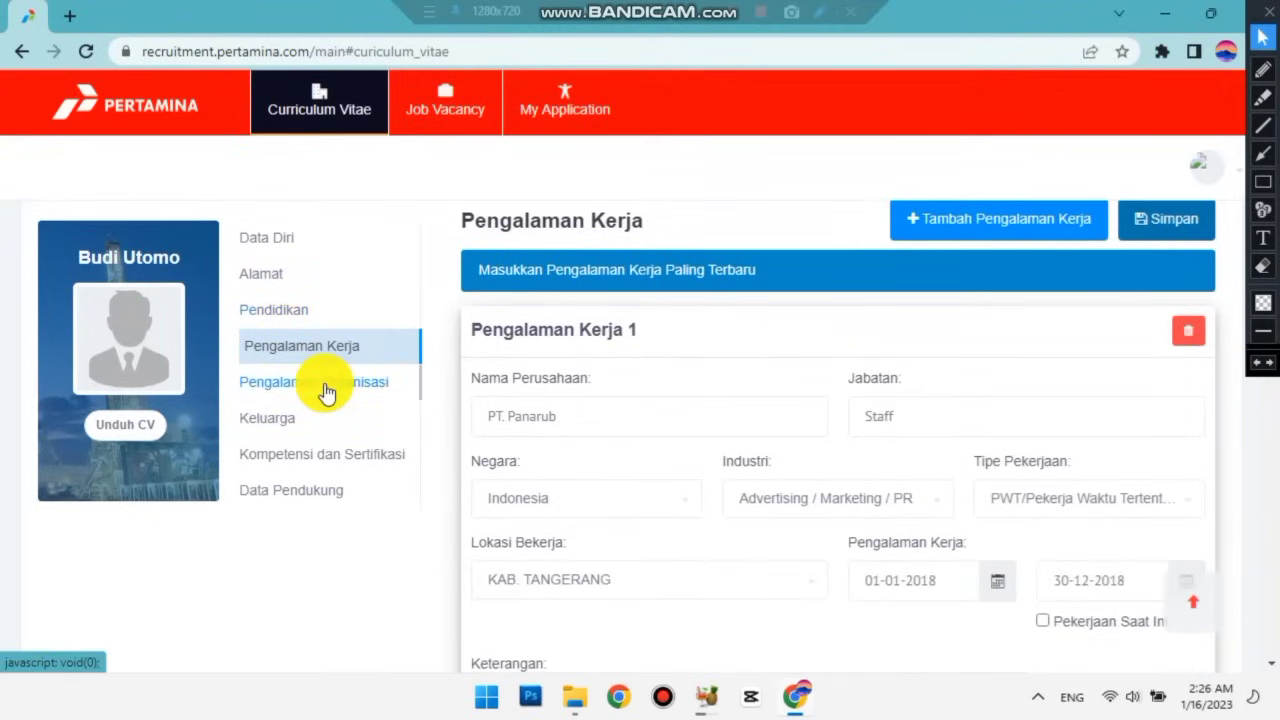
click(328, 386)
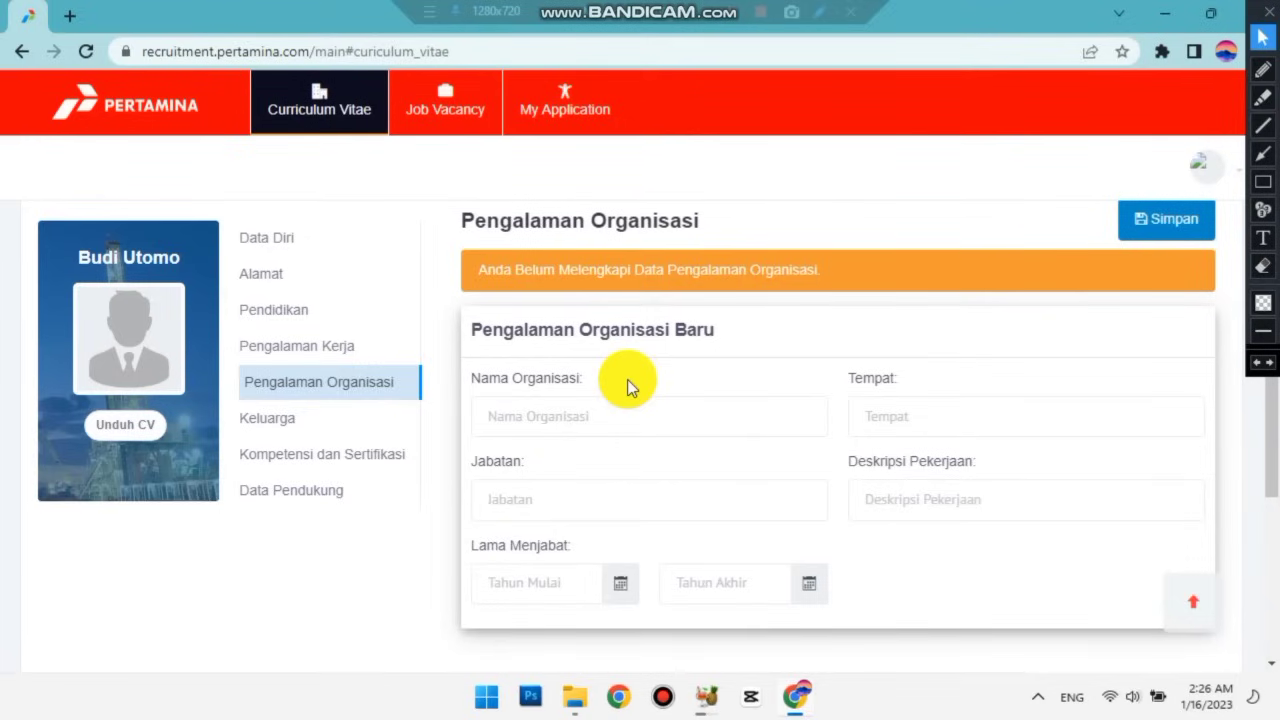
click(589, 409)
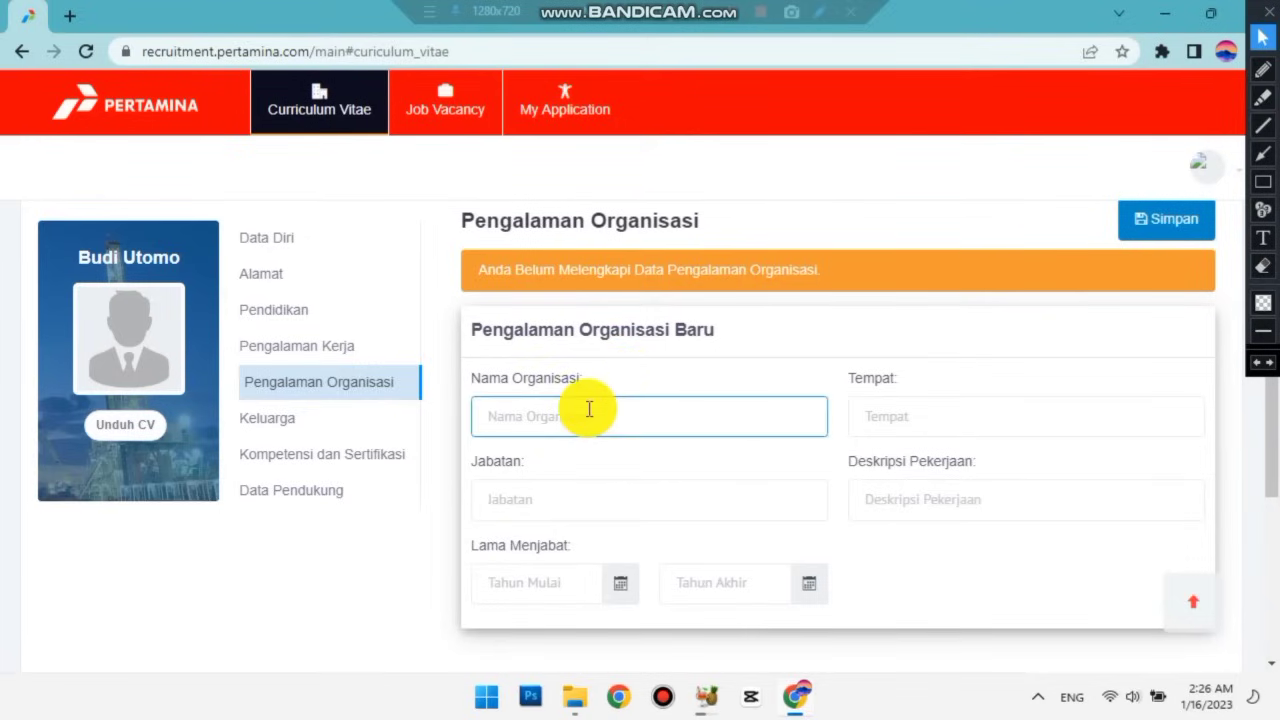
text(Karang Taruna)
click(966, 418)
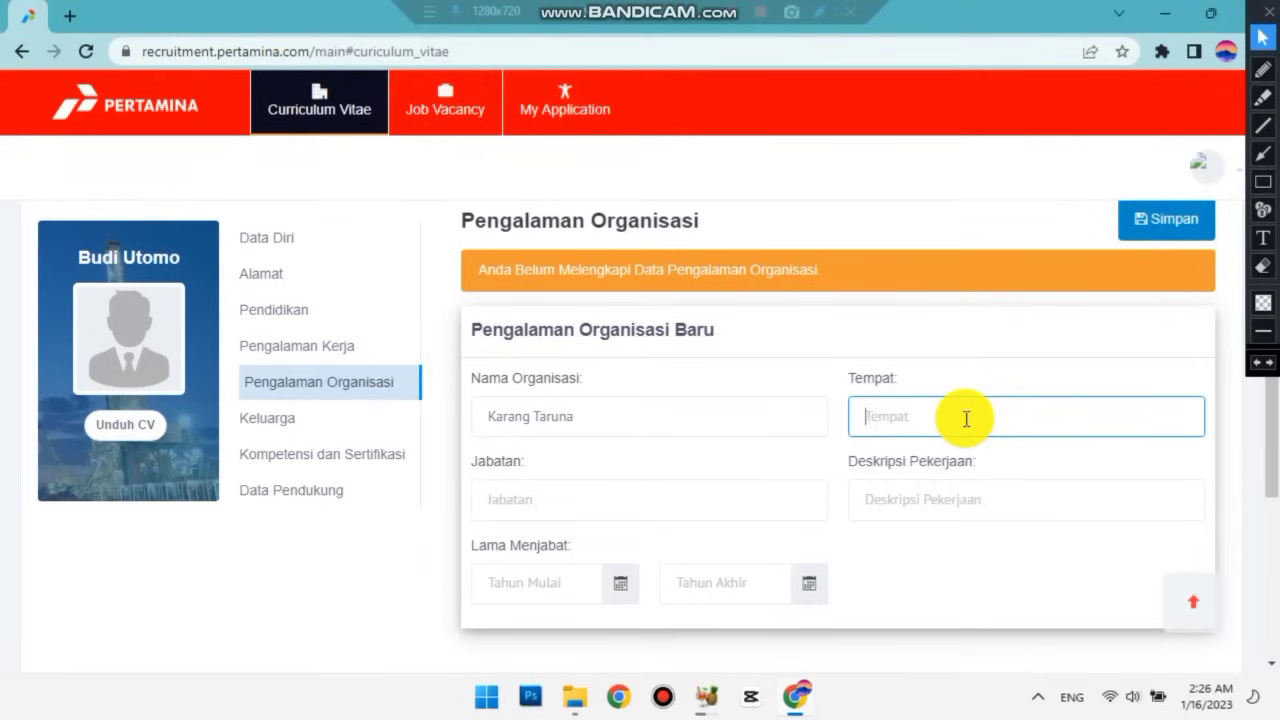
text(Kecamatan Tigaraksa)
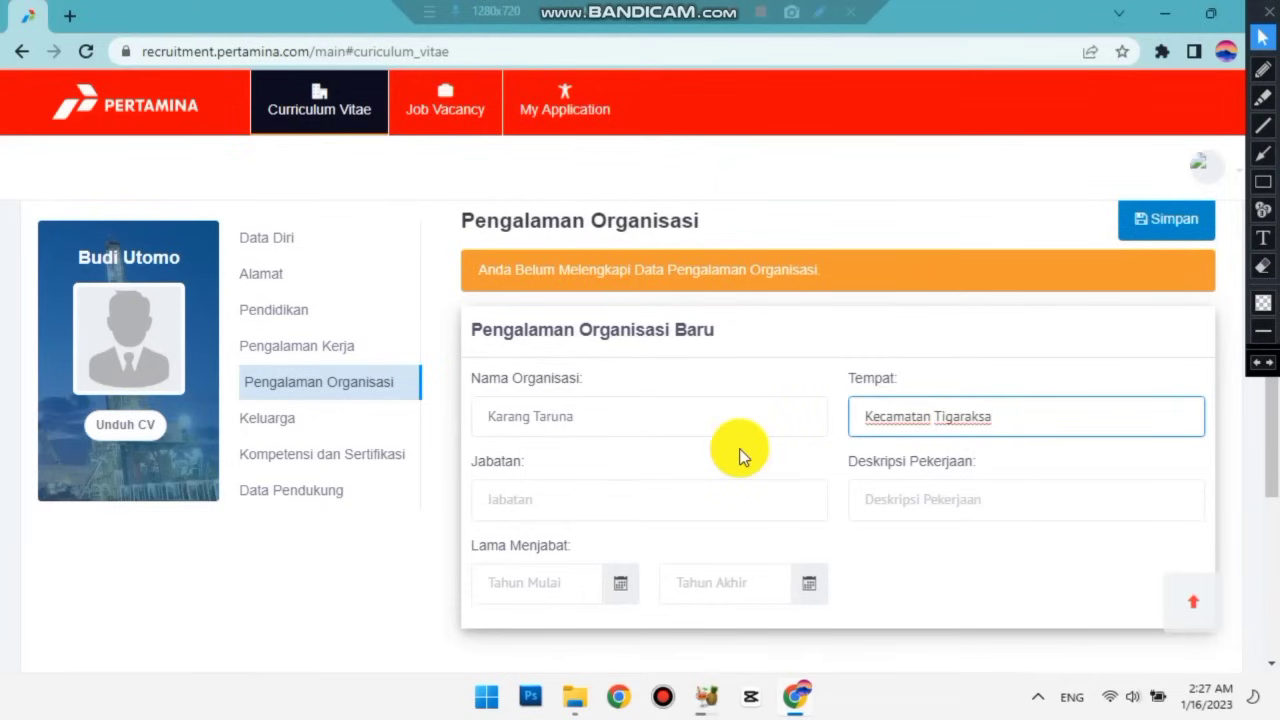
Enter Jabatan 'Sekretaris' and the description 'Mewakili ketua, membantu tugas ketua, membuat laporan kinerja organisasi.'.
click(568, 500)
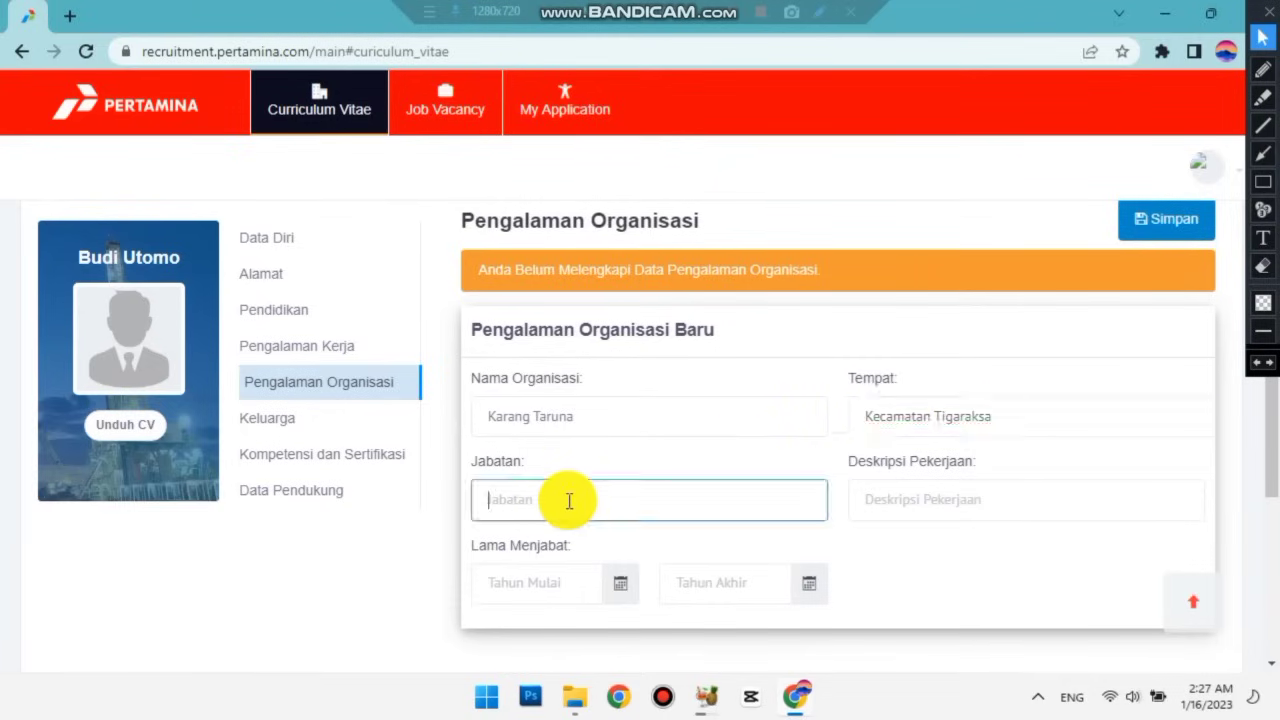
text(Sekretaris)
click(903, 503)
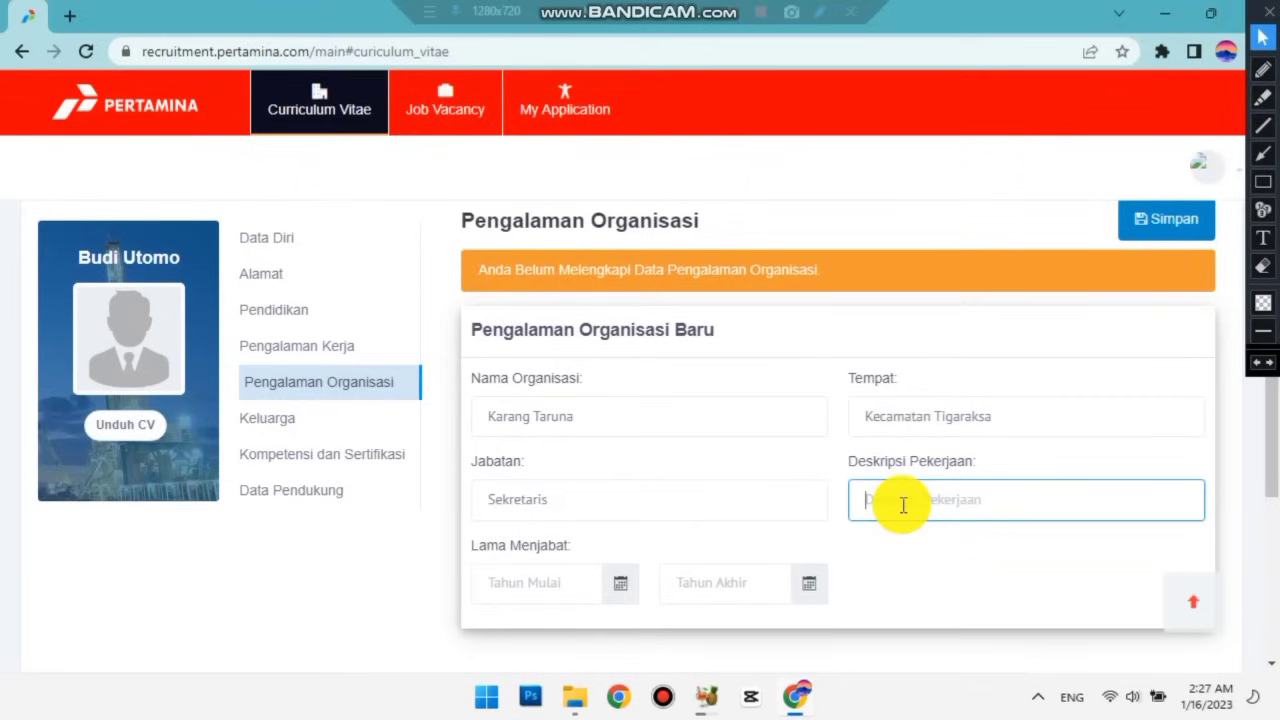
text(Mewakili ketua, memba)
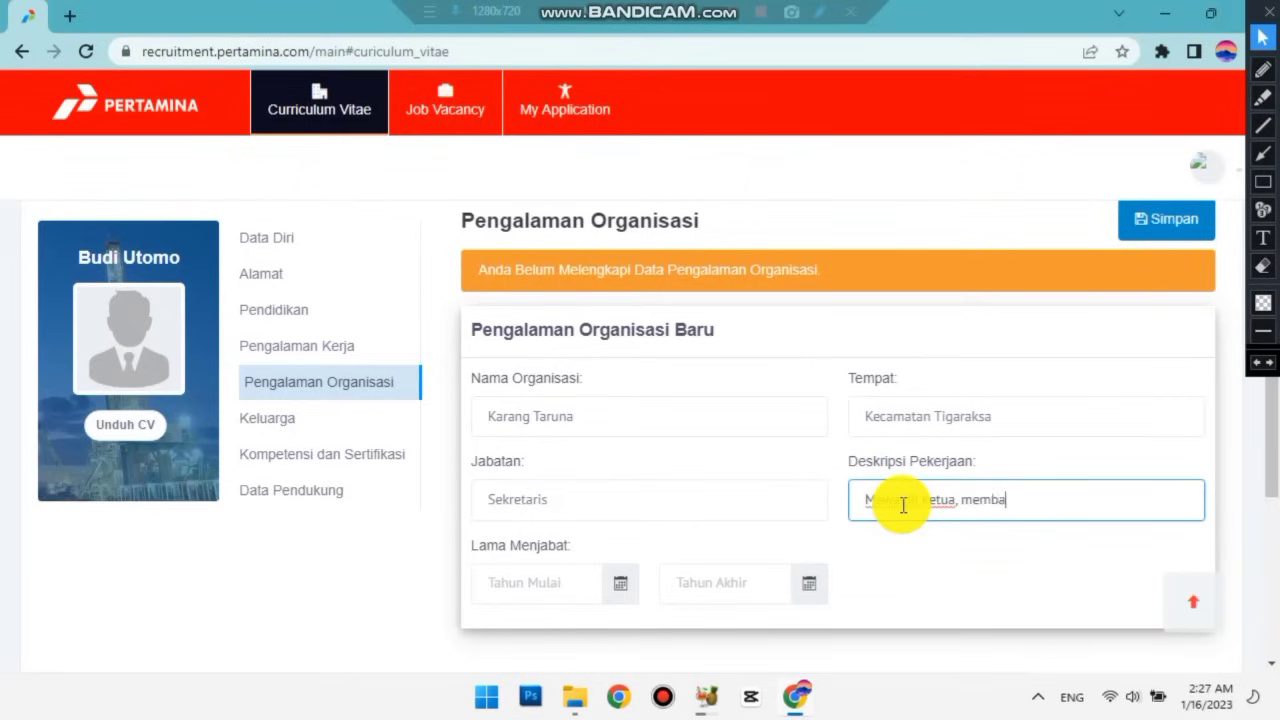
text(ntu tugas ketua, )
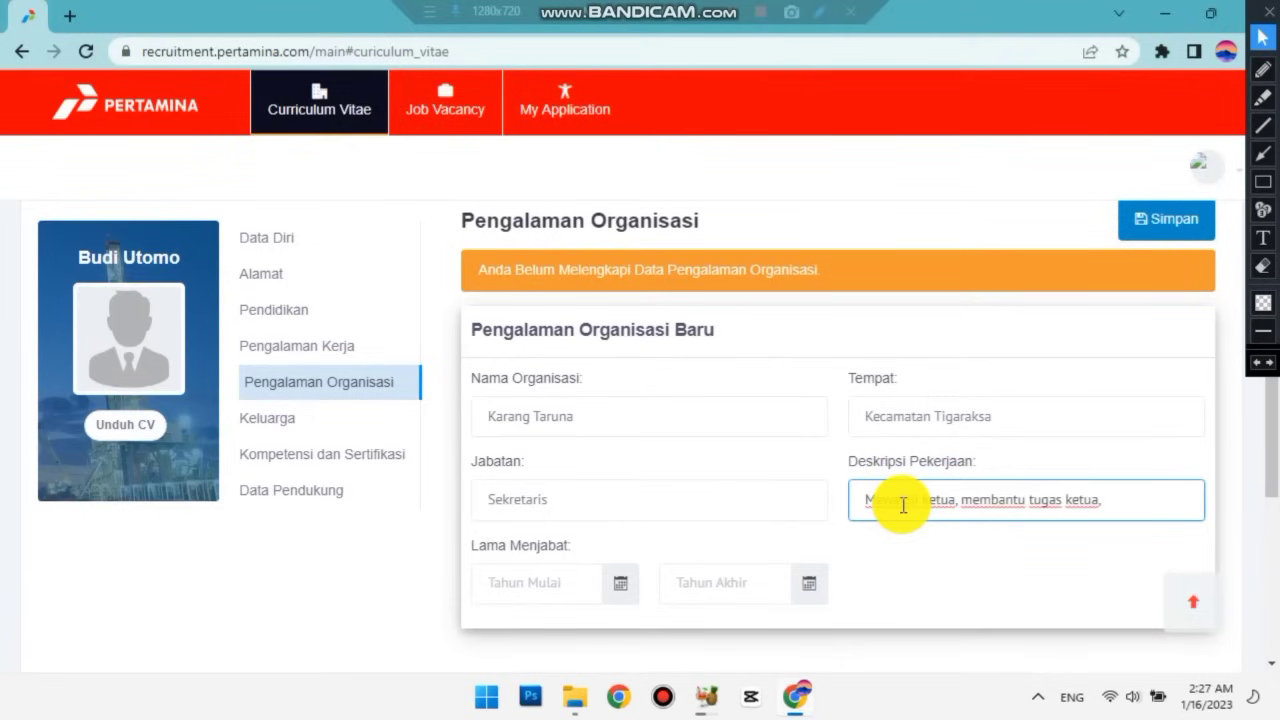
text(membuat laporan k)
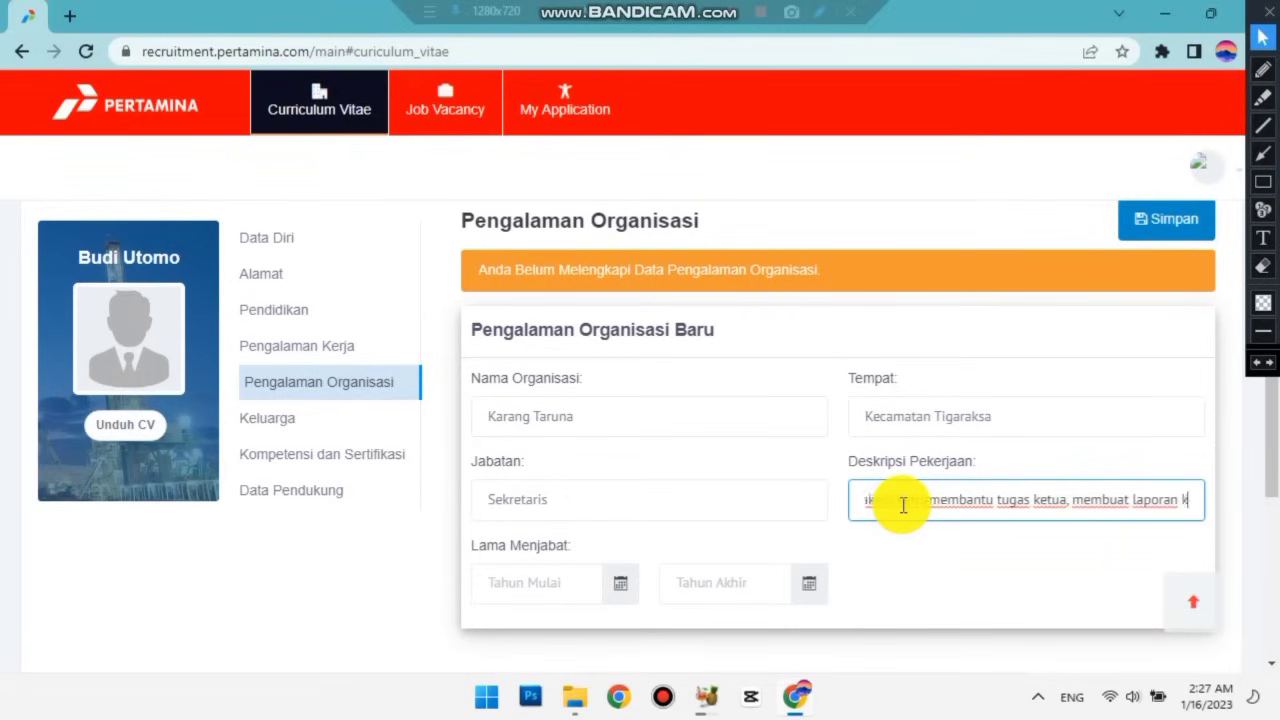
text(inerja org)
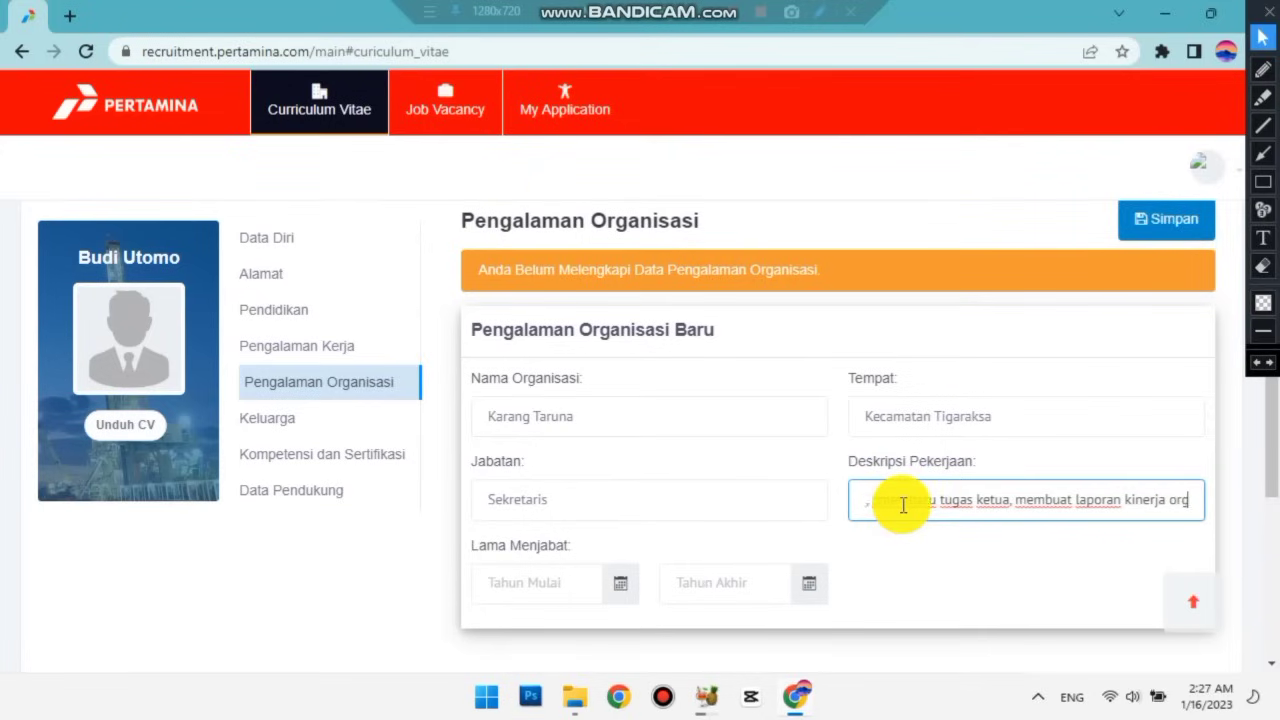
text(anisasi.)
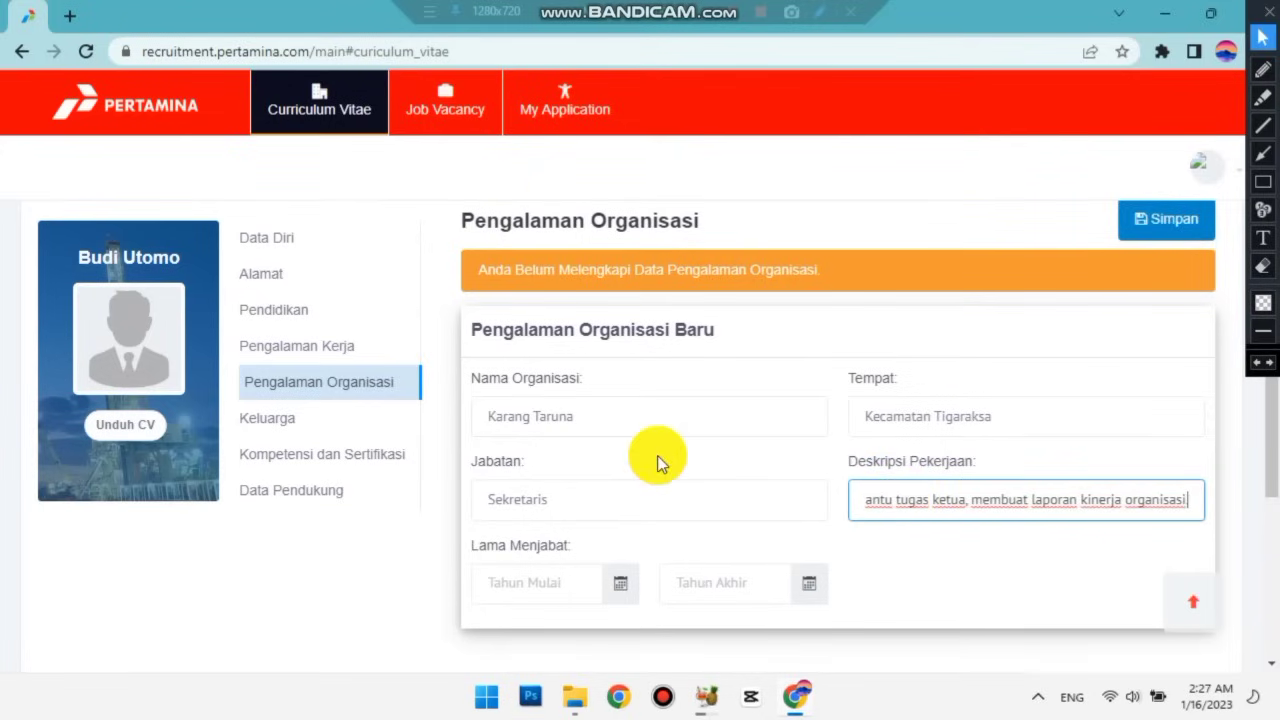
scroll(655, 460, down, 1)
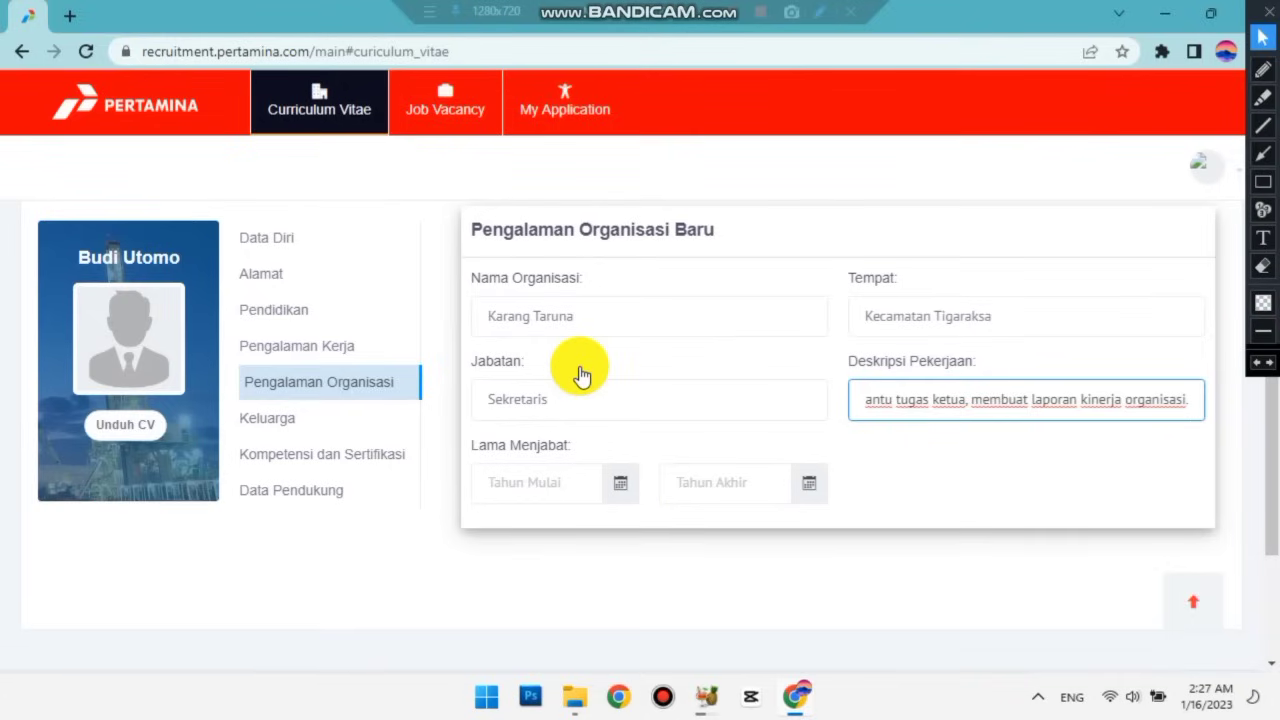
Set the tenure from 01-01-2019 (Tahun Mulai) to 31-01-2021 (Tahun Akhir).
key(Tab)
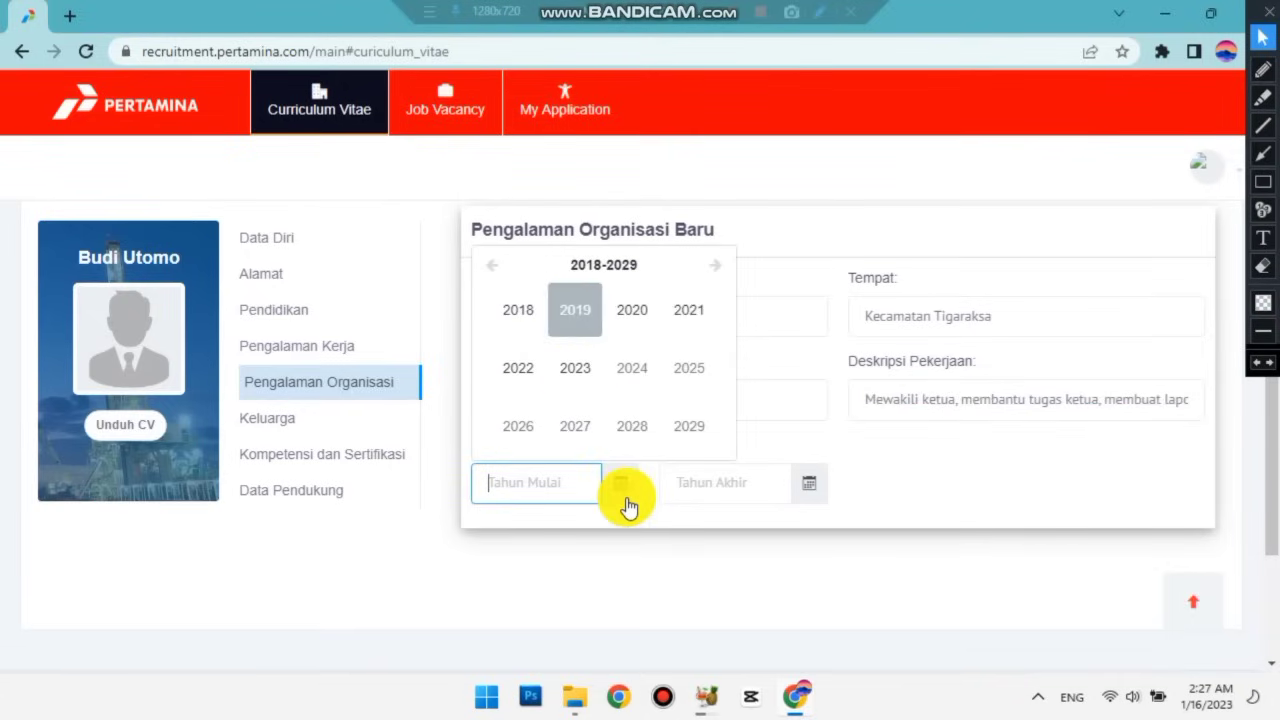
click(575, 310)
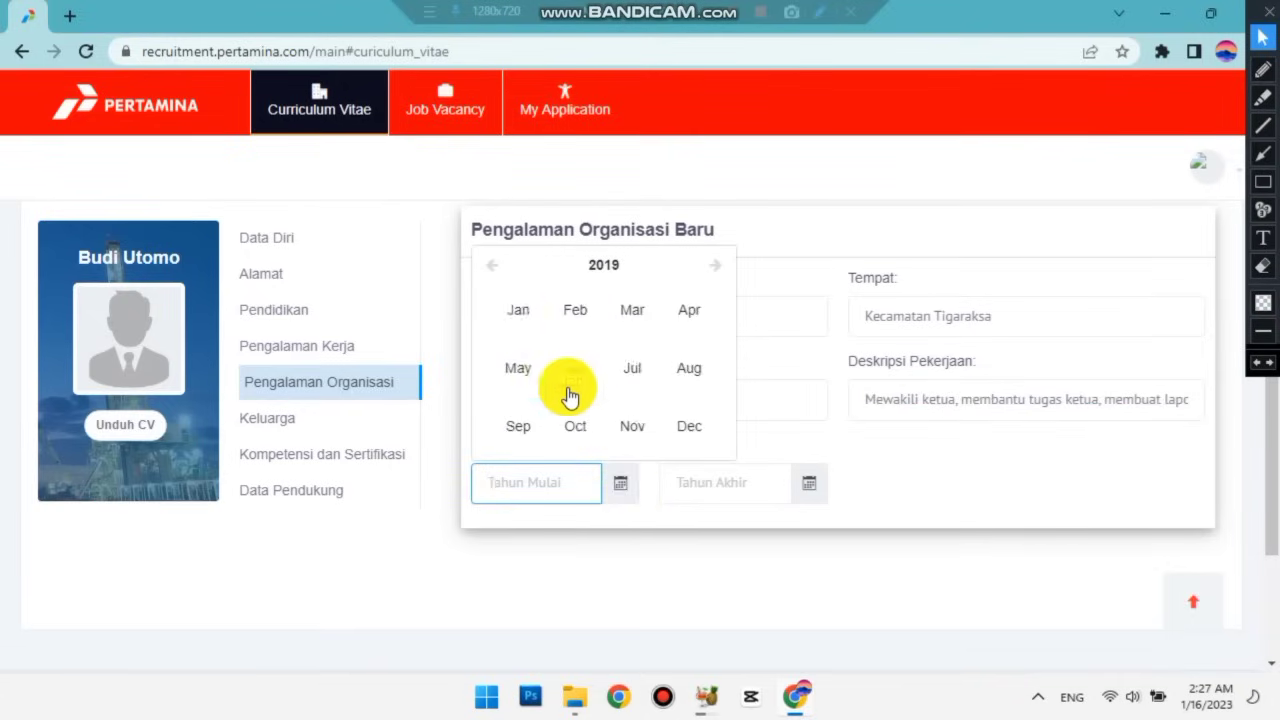
click(535, 323)
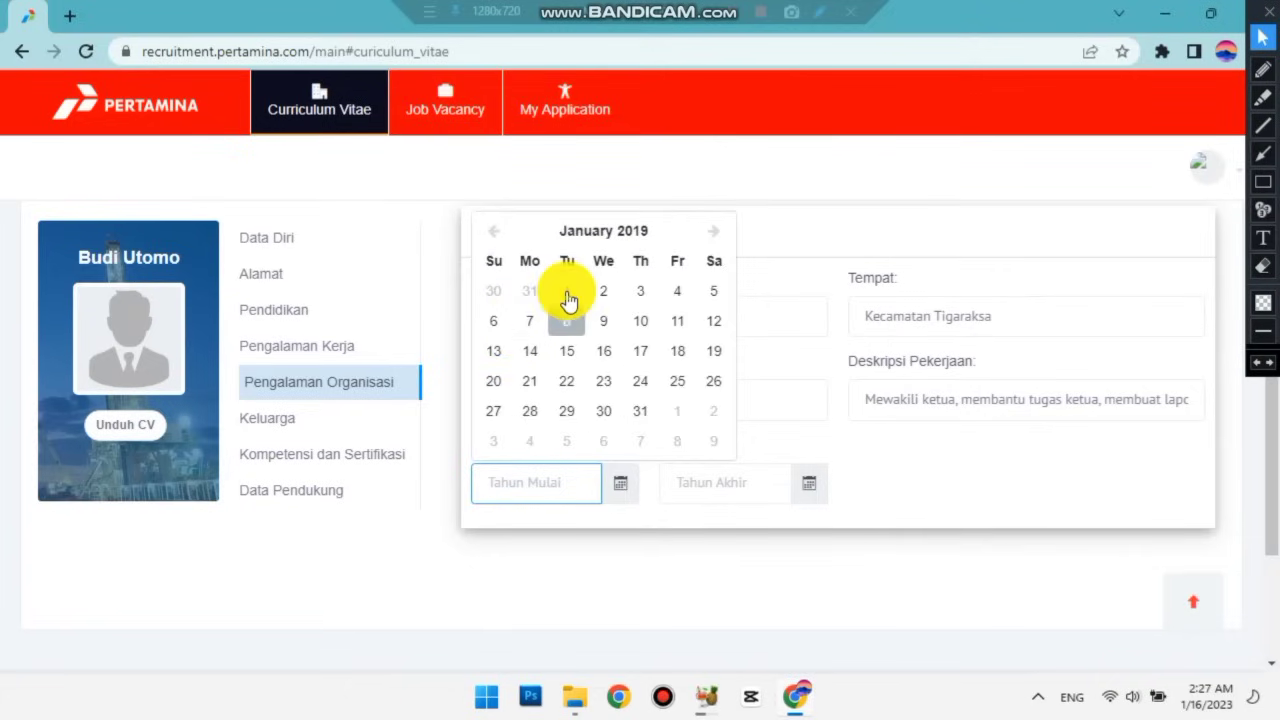
click(809, 490)
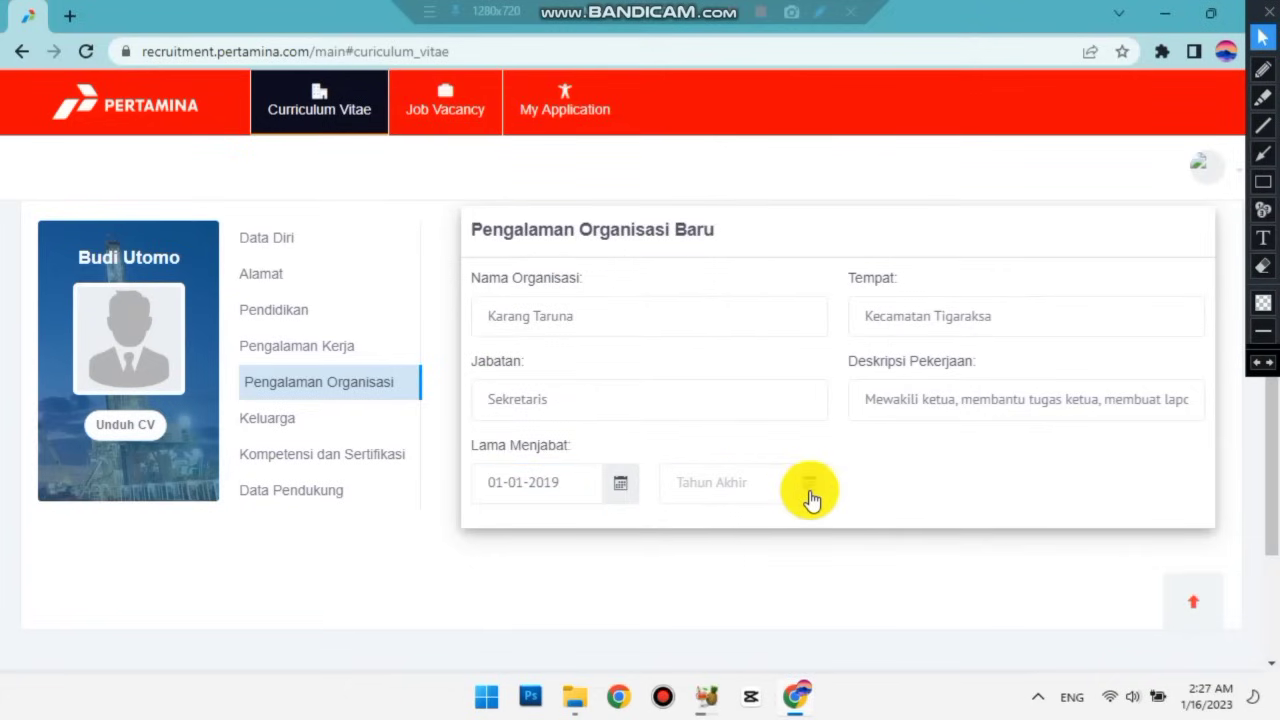
click(809, 492)
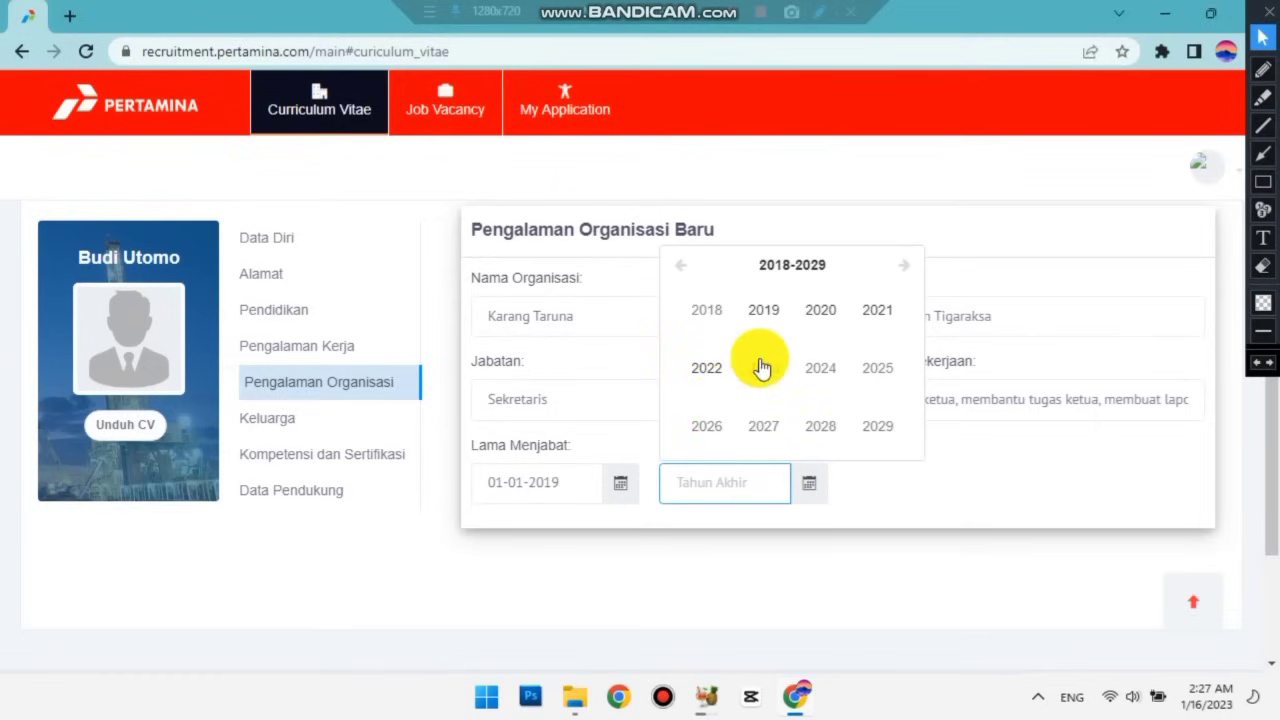
click(866, 316)
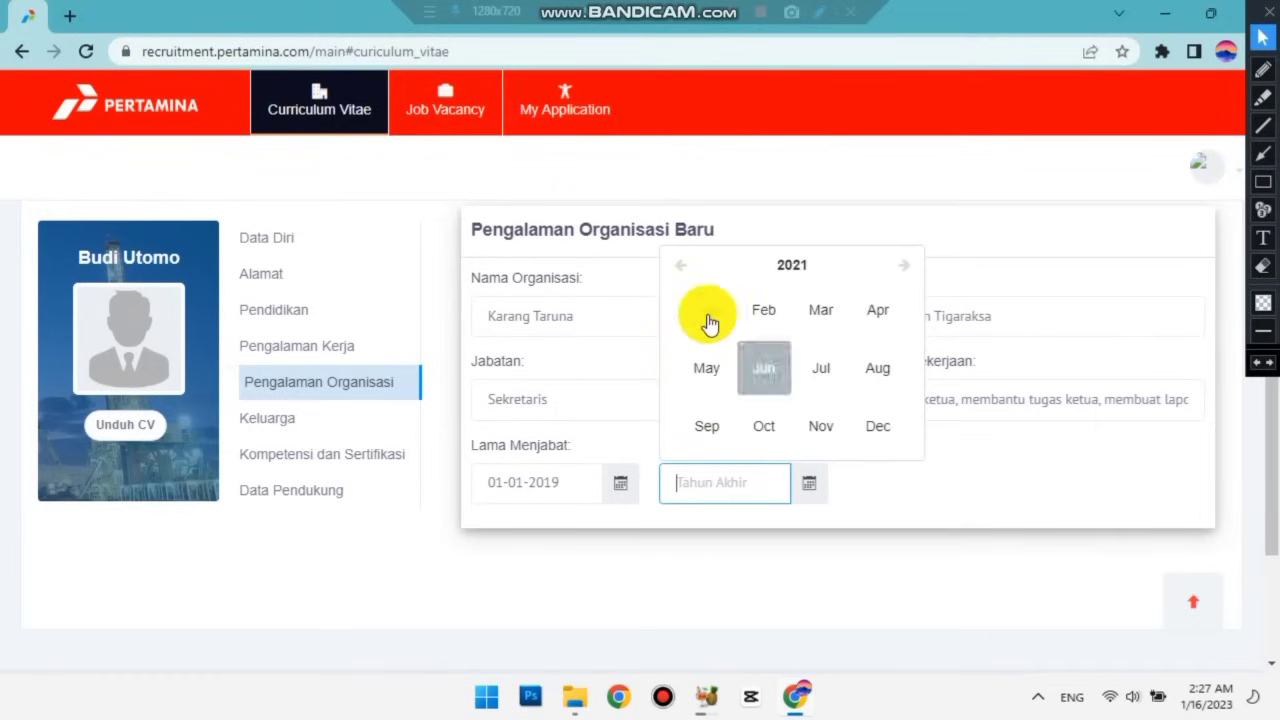
click(708, 322)
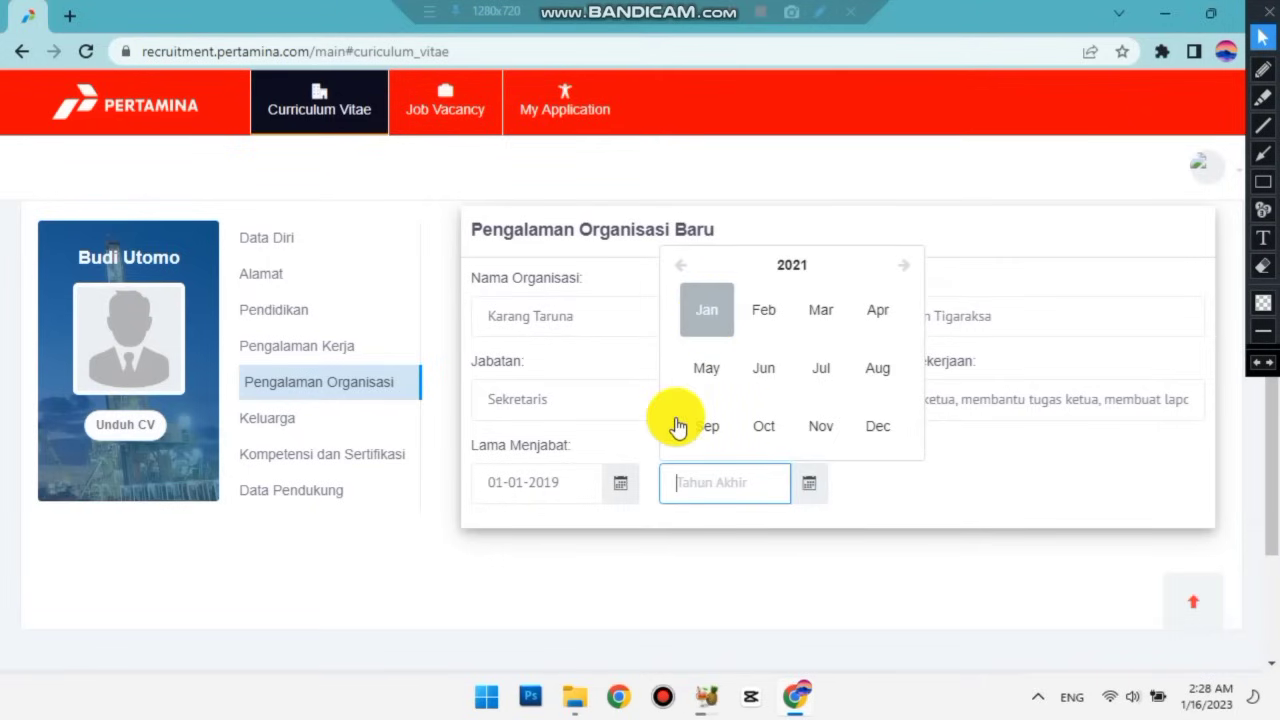
click(889, 509)
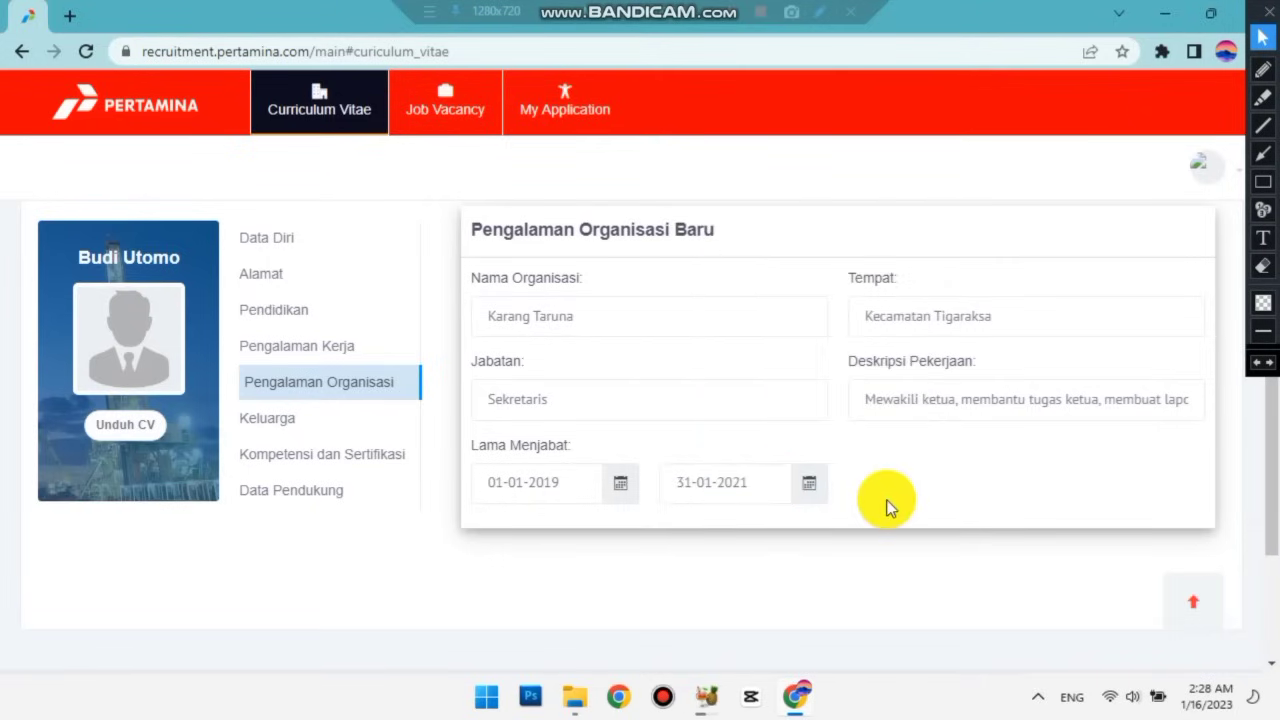
scroll(886, 509, down, 2)
scroll(886, 509, up, 4)
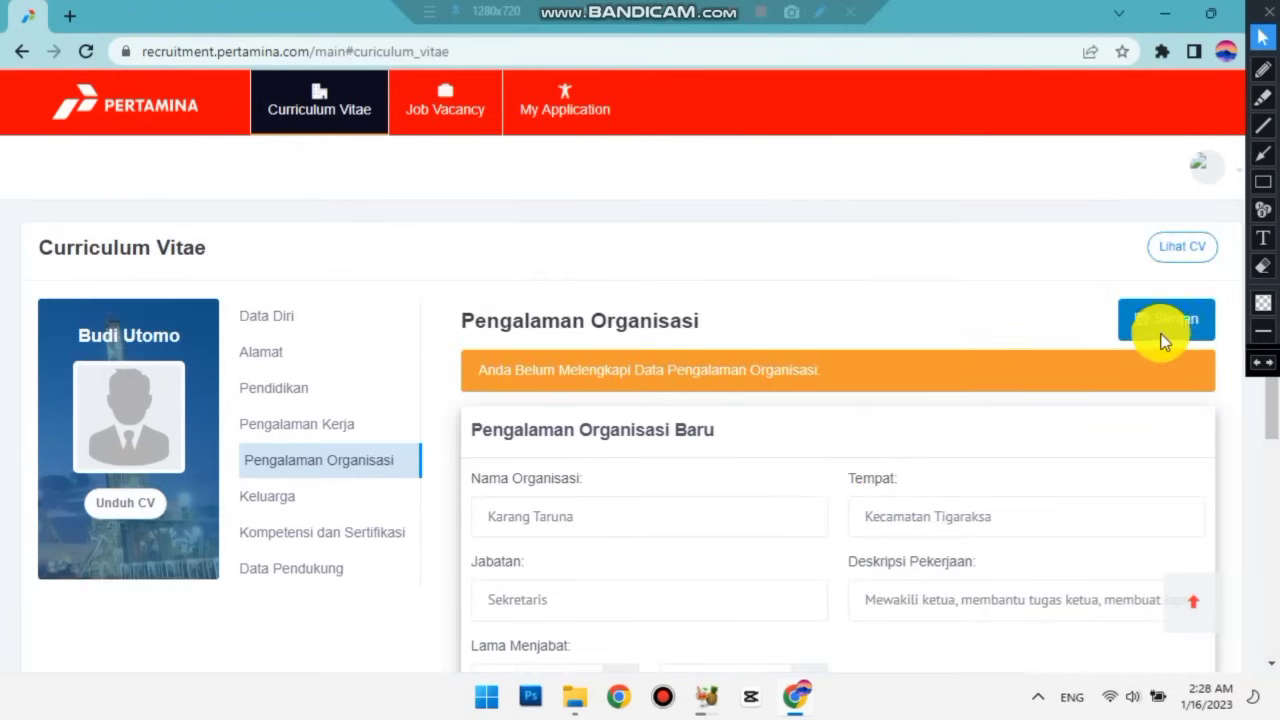
Save the Karang Taruna organisation experience entry with Simpan.
click(1158, 340)
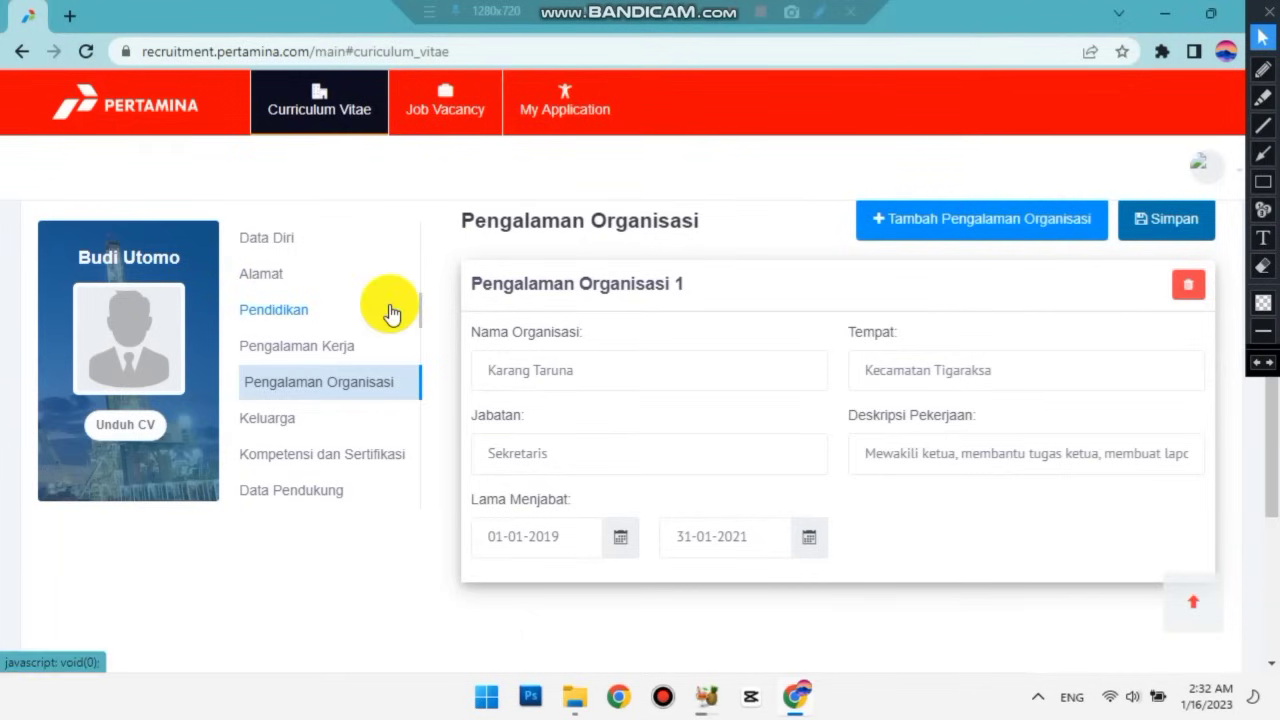
In Keluarga, add the wife (Istri) with her full name and occupation Ibu Rumah Tangga, then save.
click(296, 424)
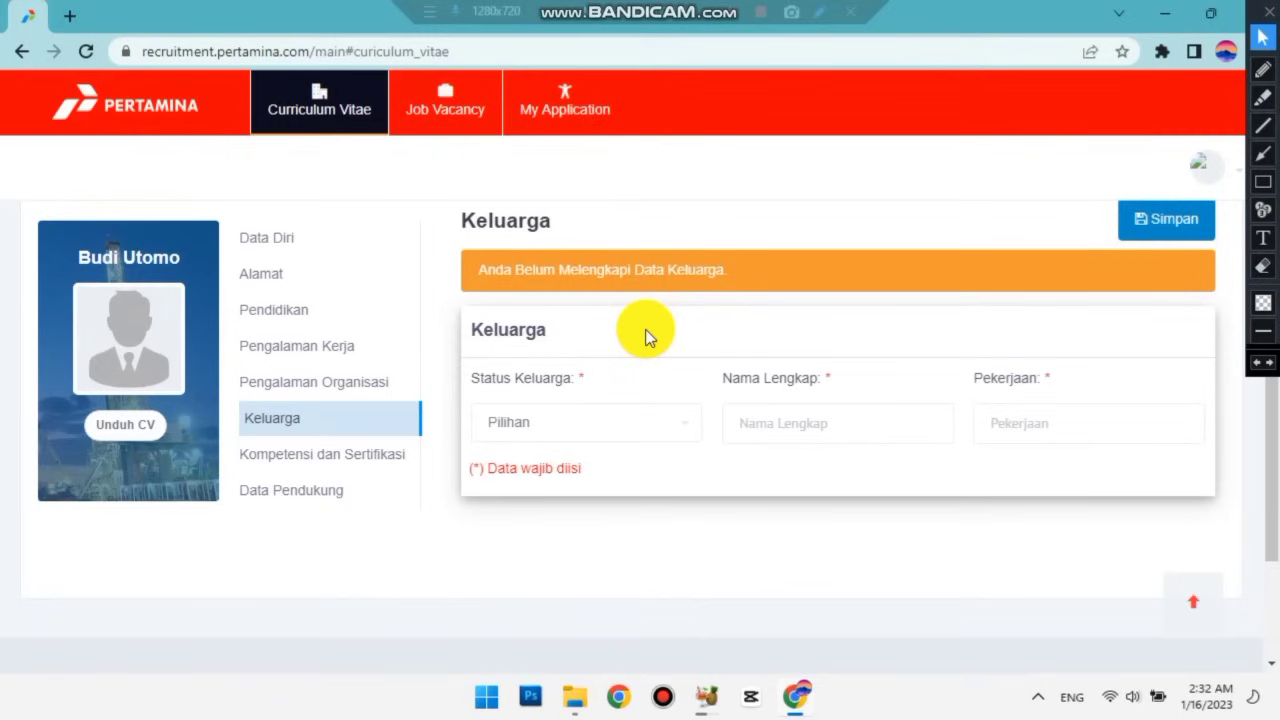
click(670, 431)
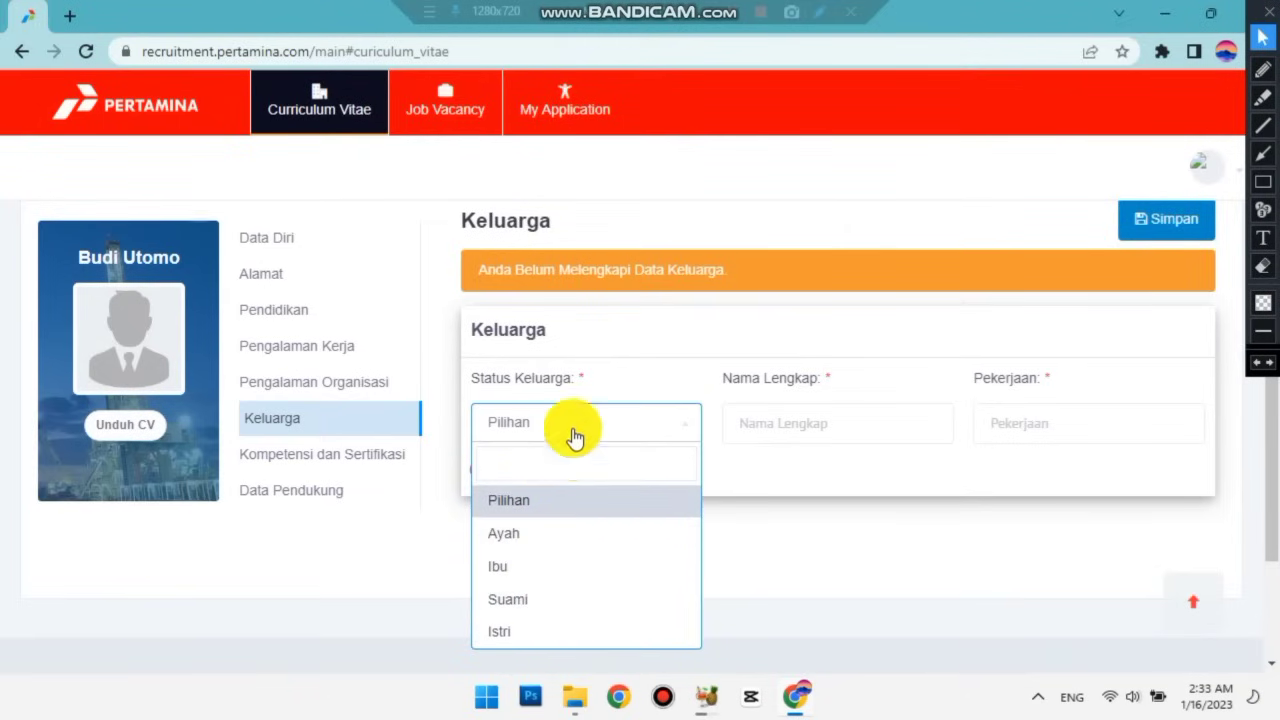
click(549, 631)
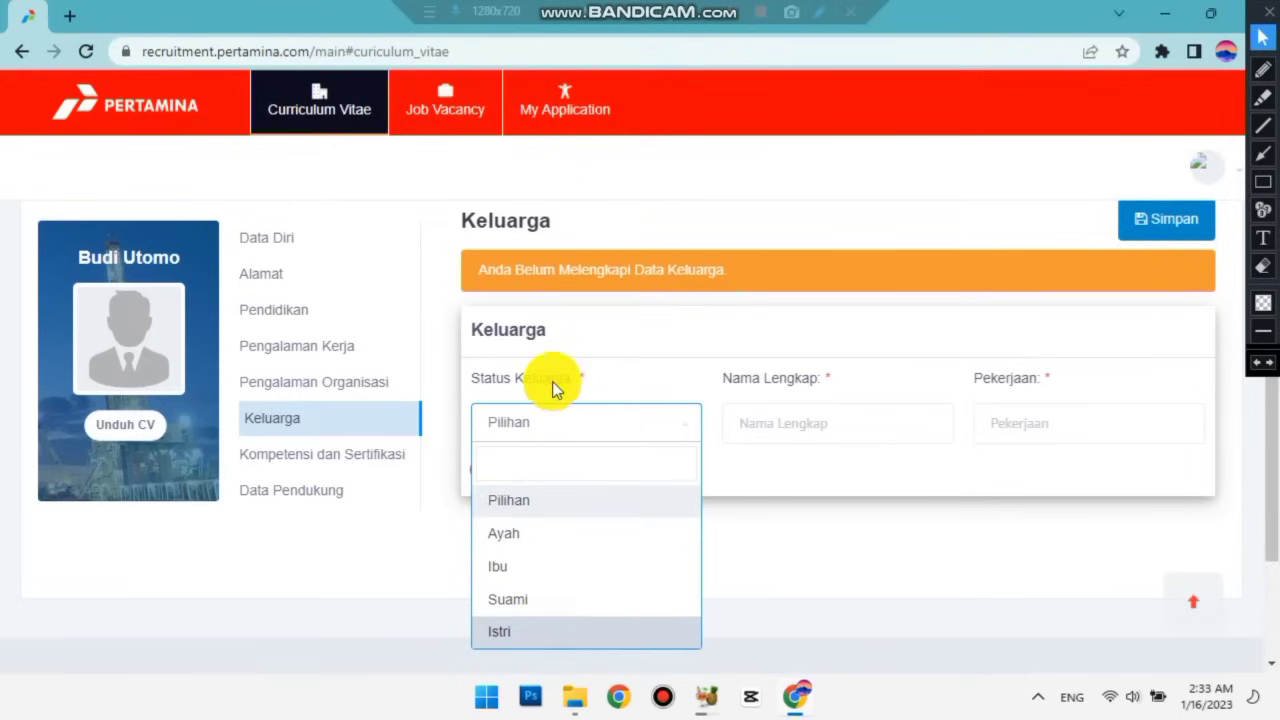
click(799, 423)
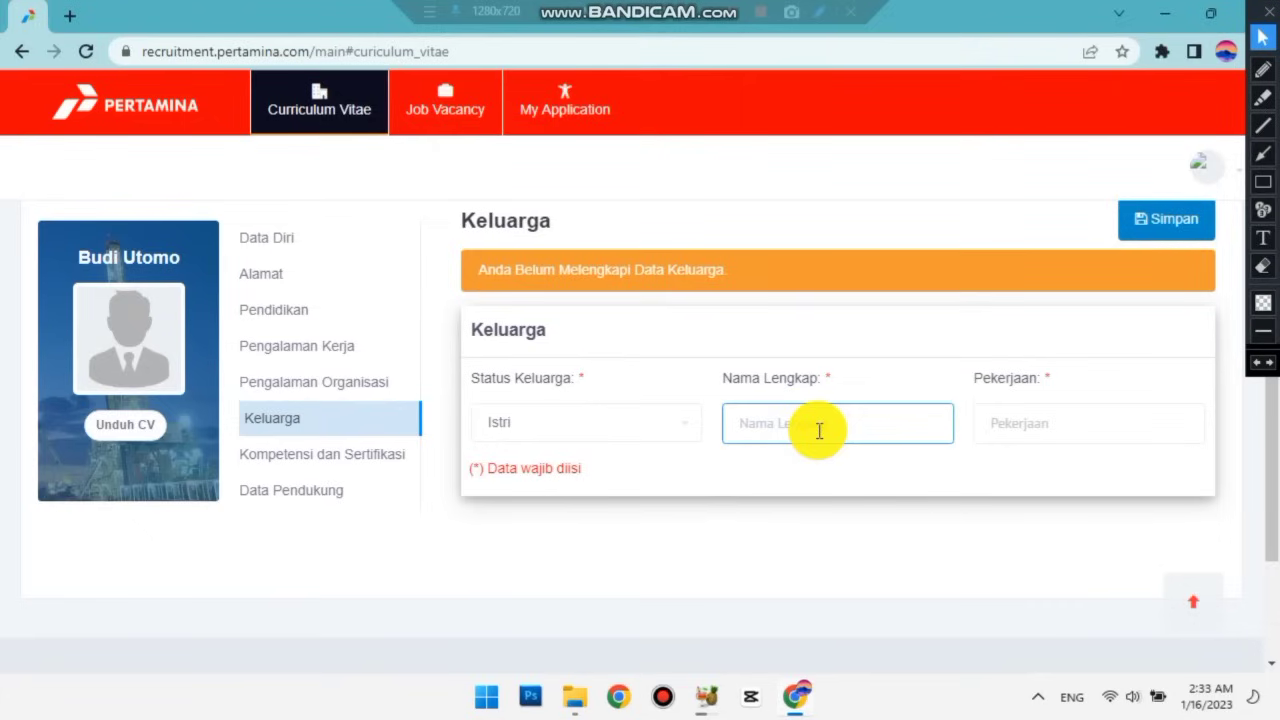
click(1059, 425)
text(Ibu Ru)
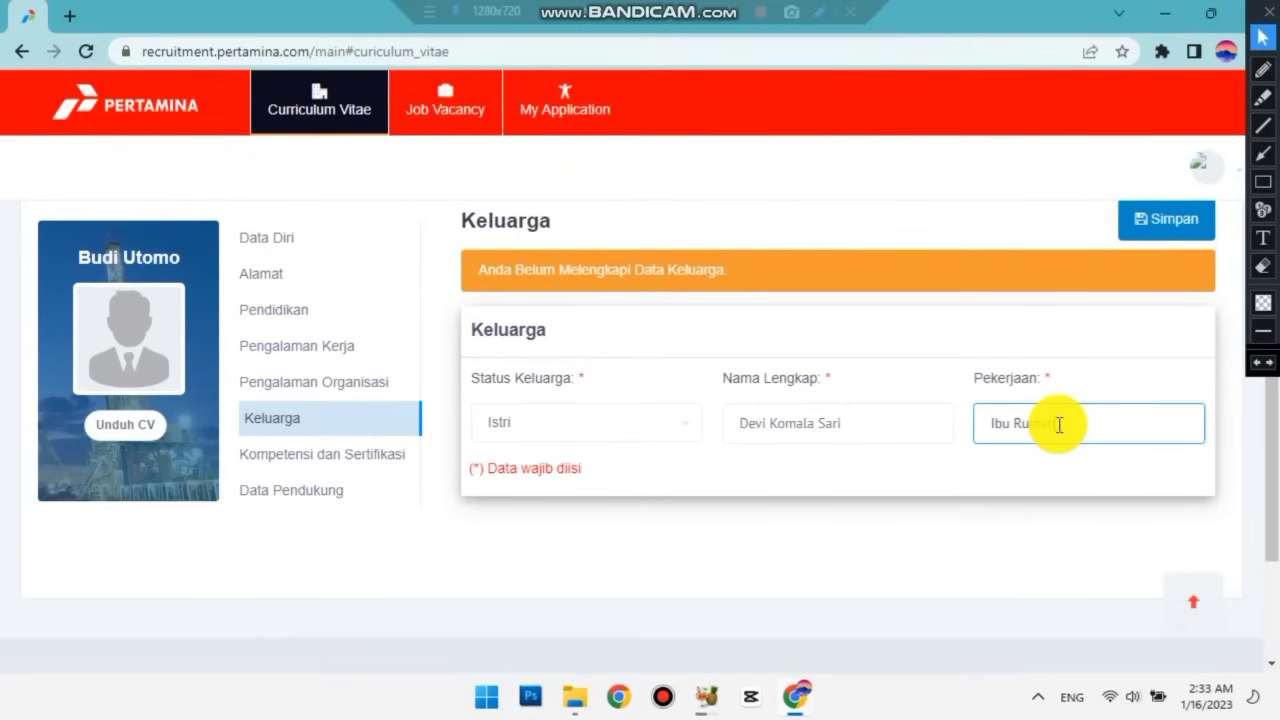
text(mah Tangga)
scroll(791, 340, up, 1)
scroll(791, 340, down, 1)
scroll(791, 340, up, 1)
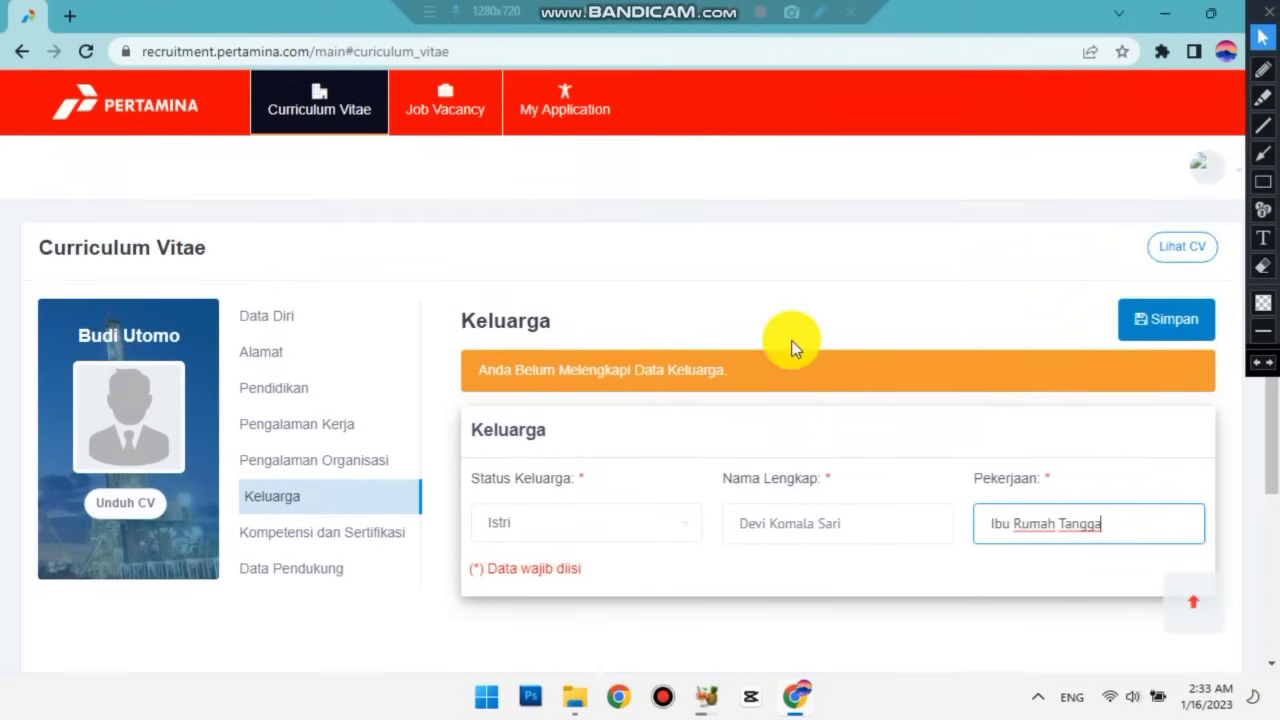
click(1168, 319)
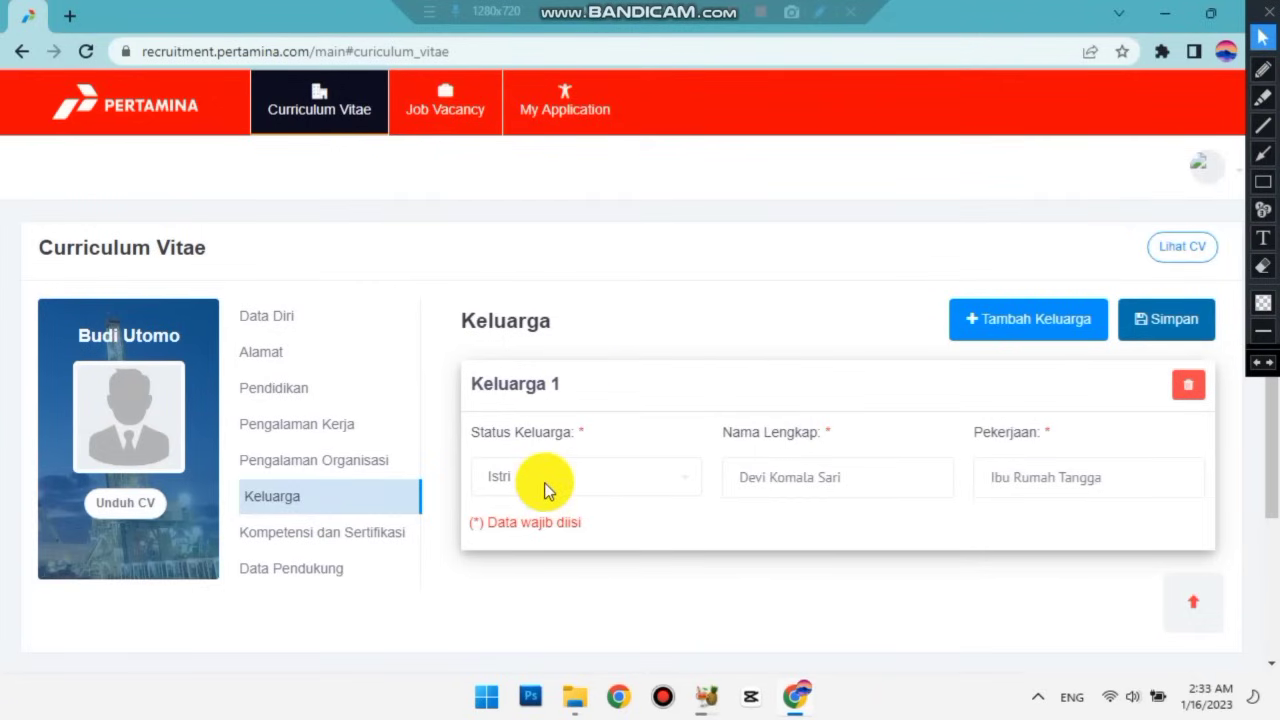
scroll(350, 512, down, 1)
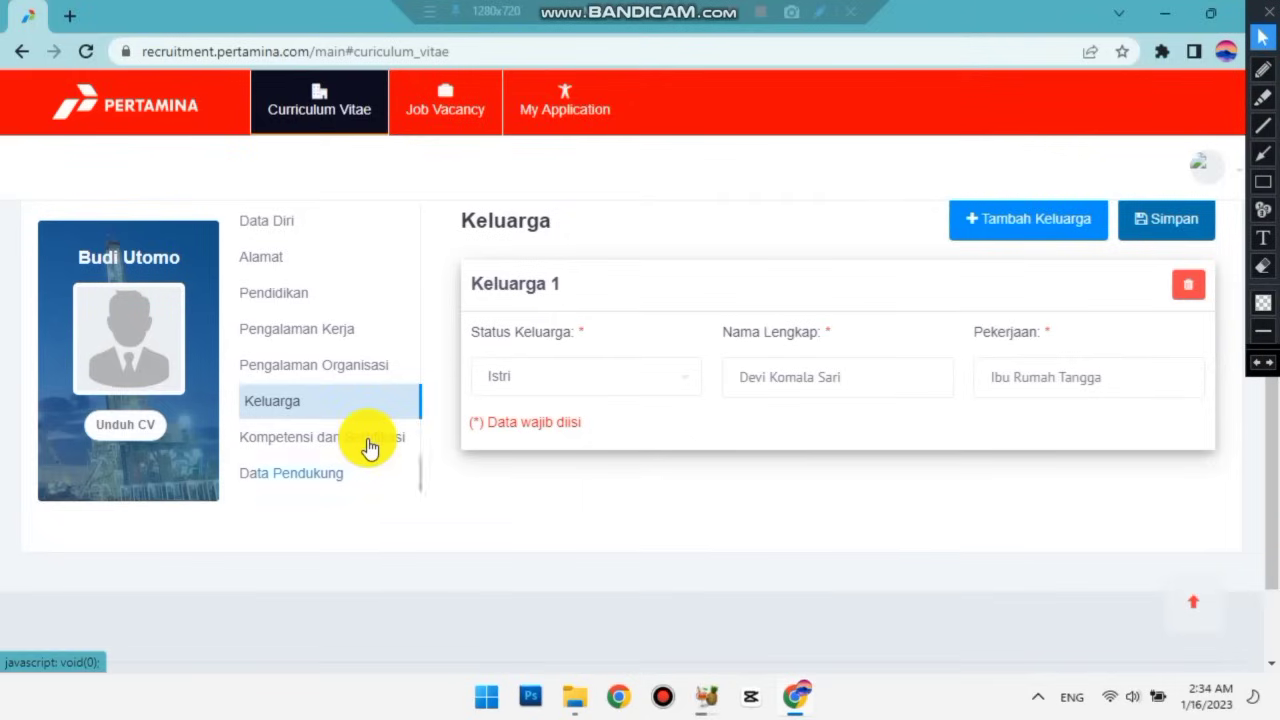
Open Kompetensi dan Sertifikasi and select Financial Planning as the technical competency.
click(370, 447)
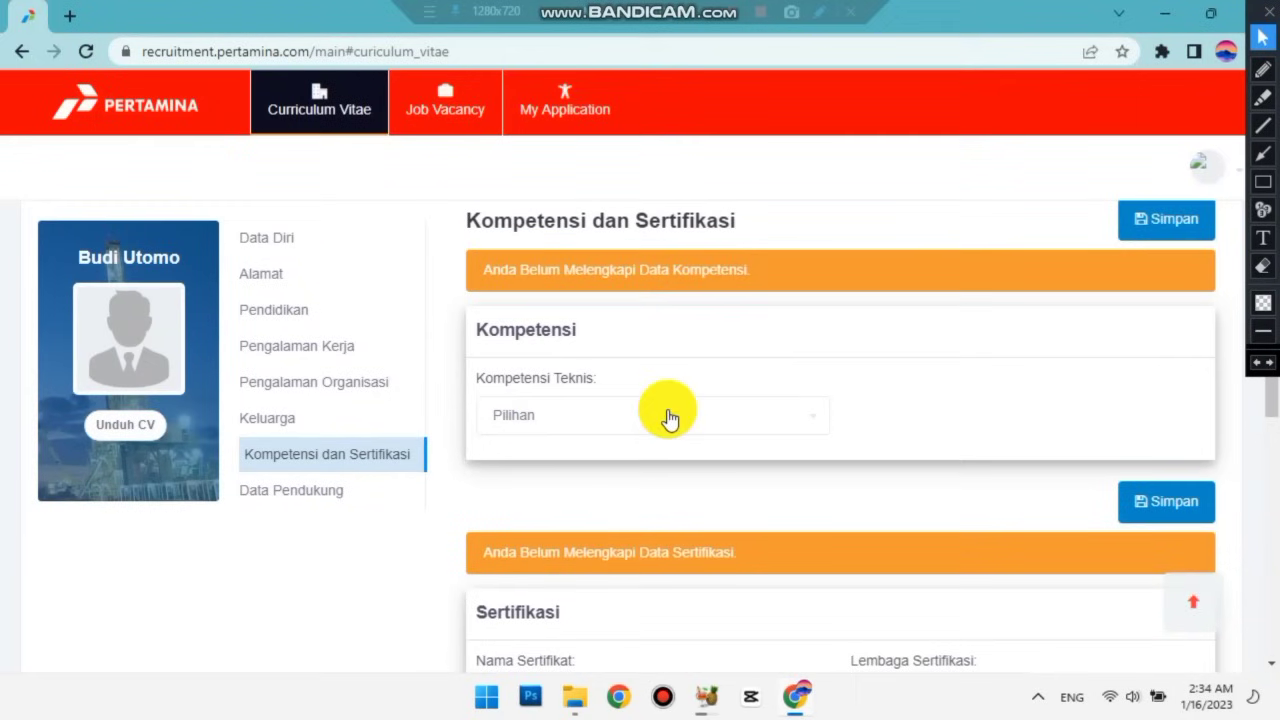
scroll(647, 338, down, 1)
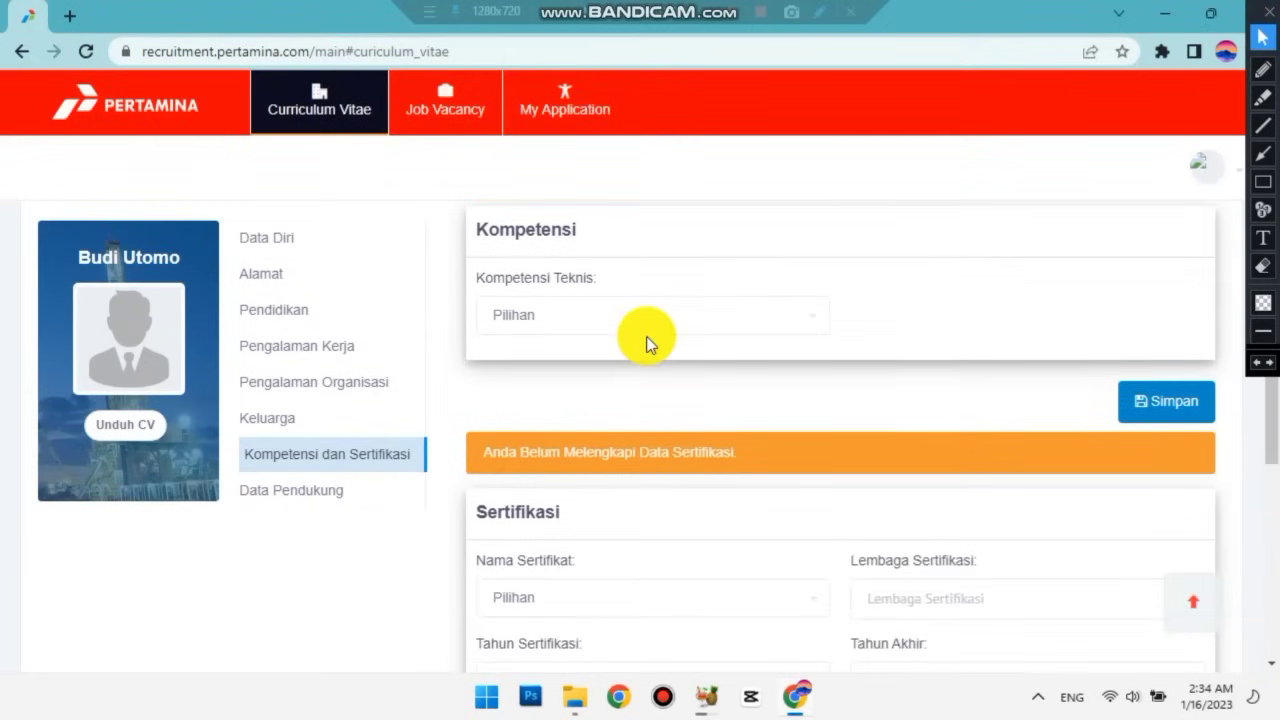
click(720, 320)
scroll(655, 440, down, 1)
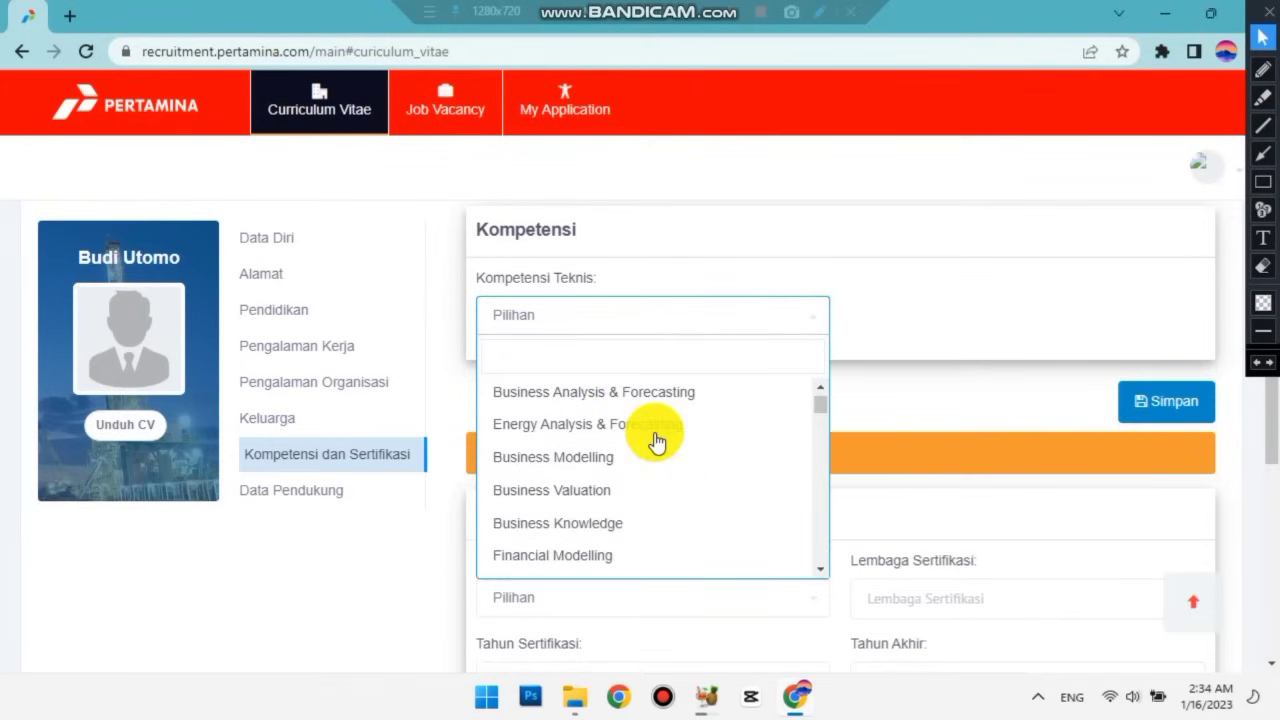
scroll(580, 466, down, 8)
click(560, 455)
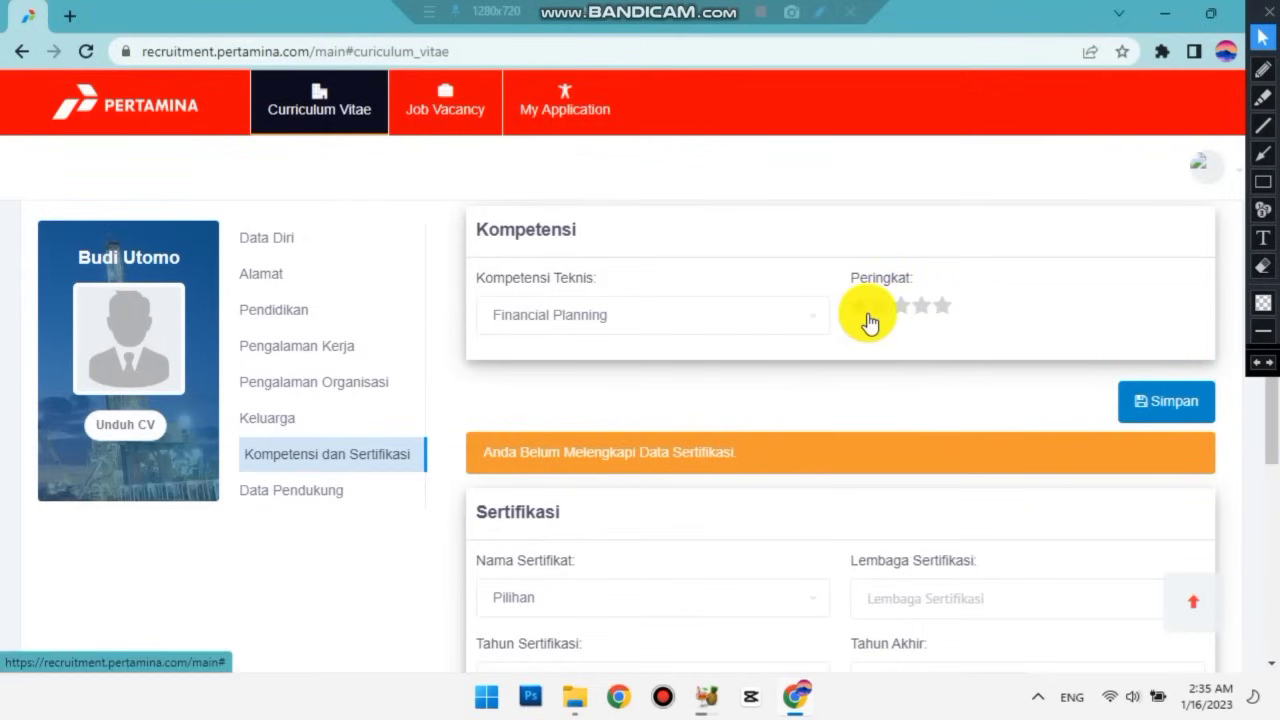
Rate Financial Planning three stars and save the competency entry.
click(905, 312)
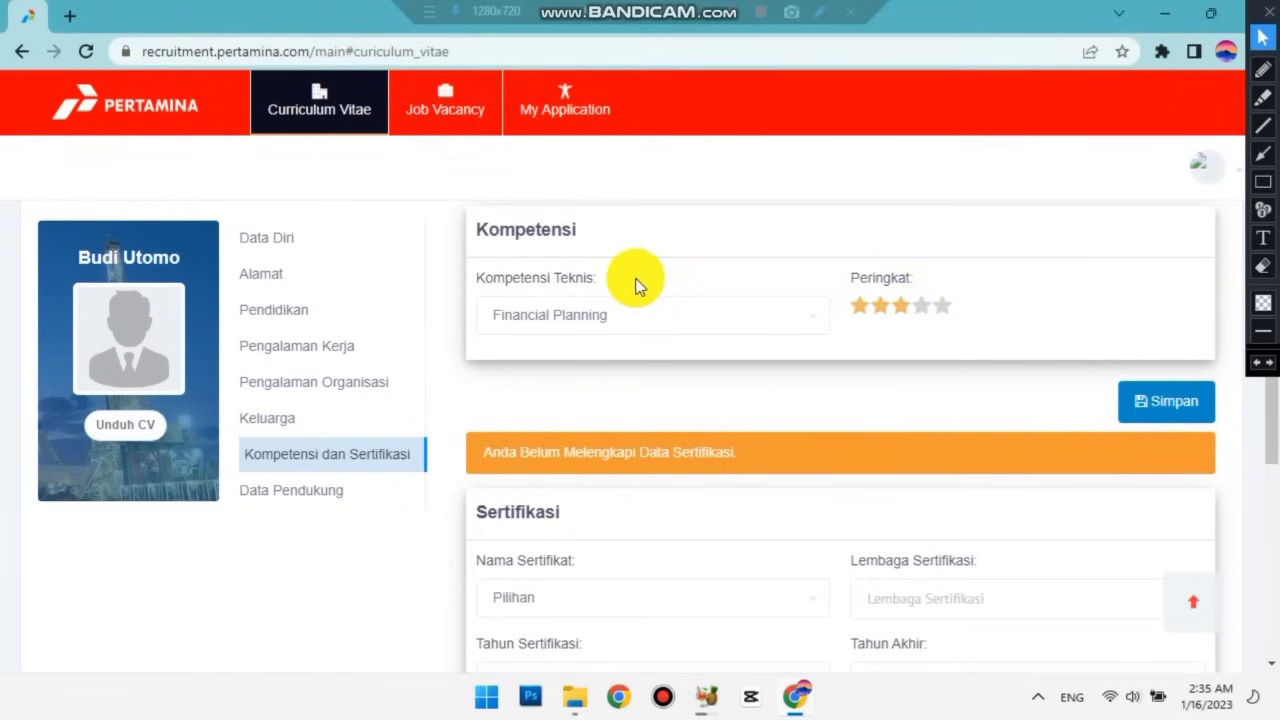
scroll(635, 285, down, 2)
scroll(635, 285, up, 3)
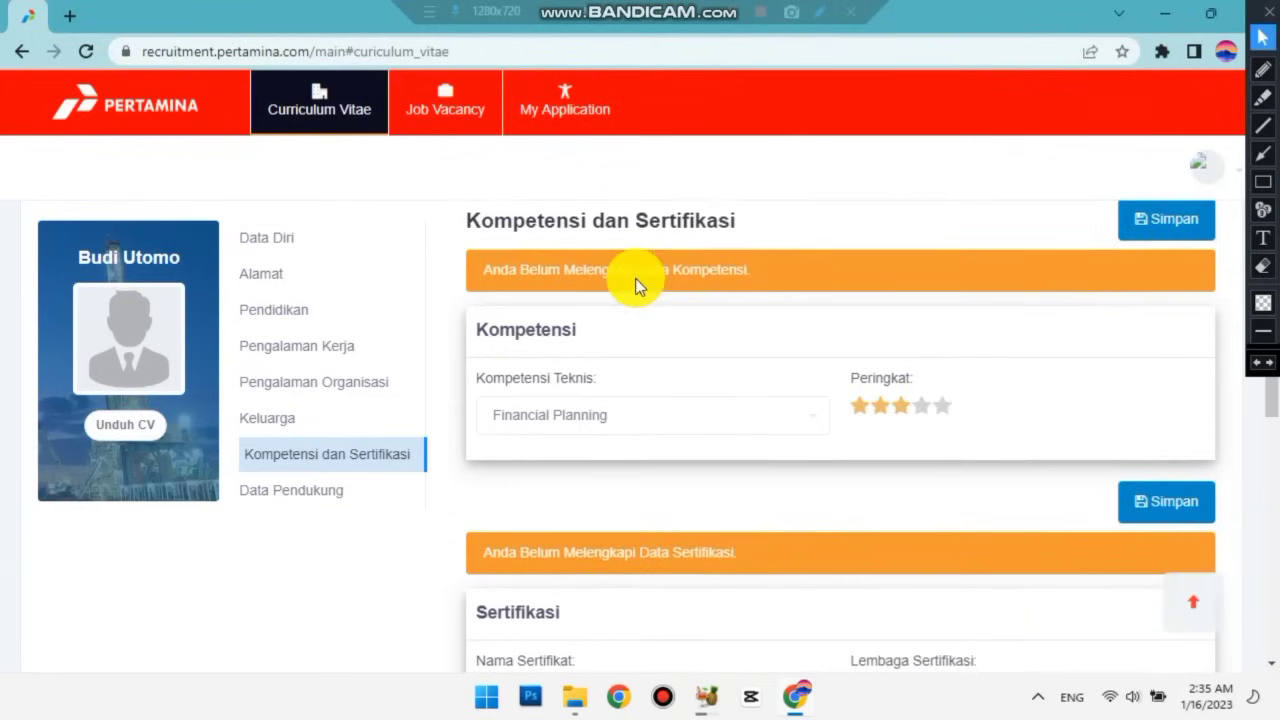
scroll(635, 278, up, 1)
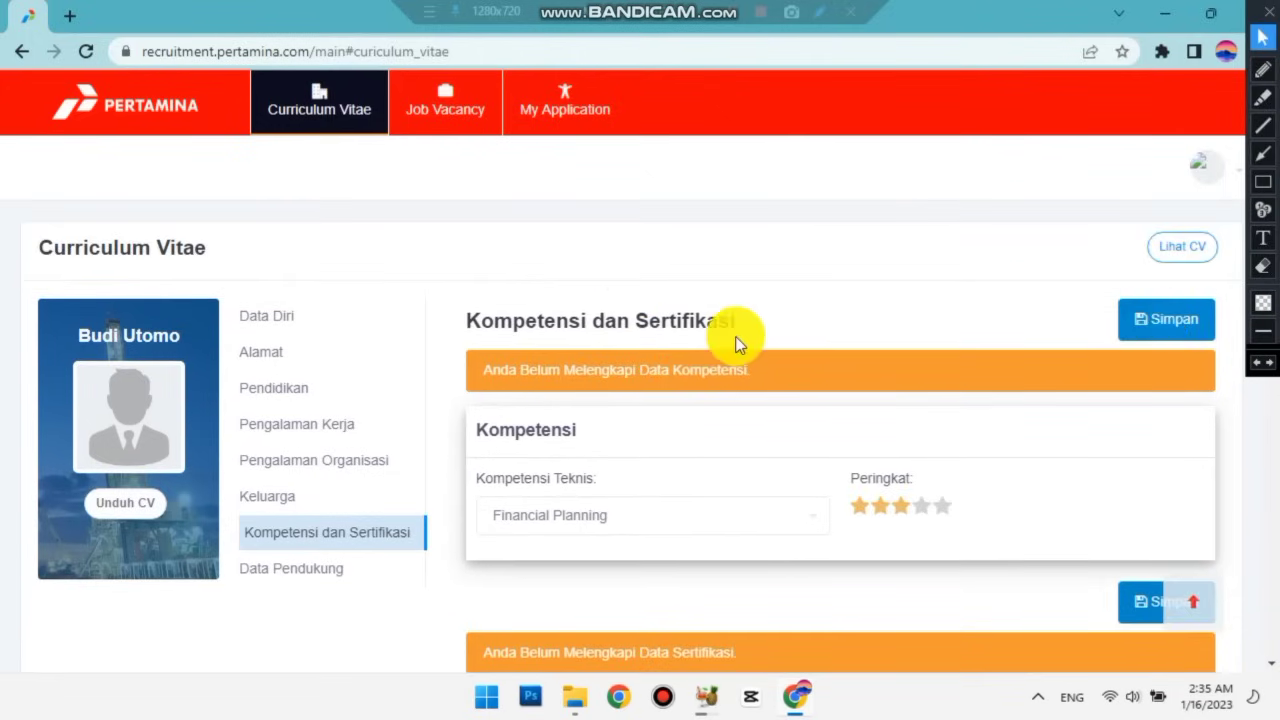
click(1200, 320)
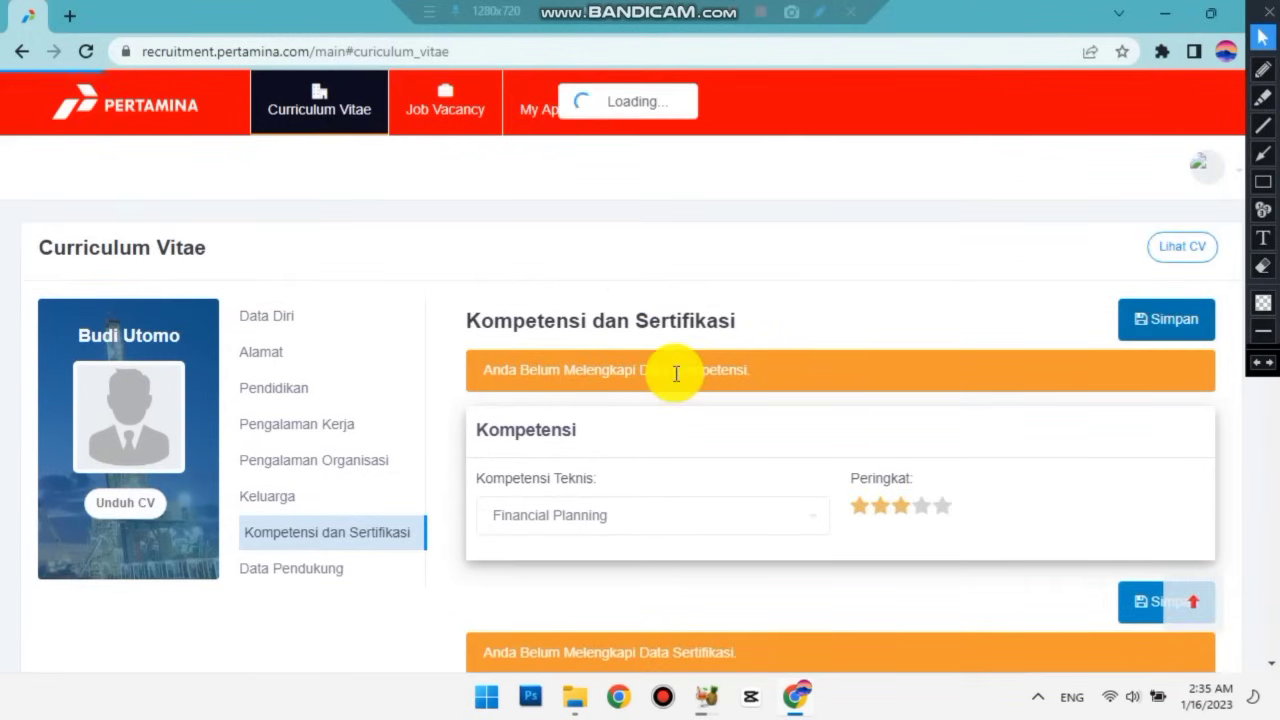
scroll(674, 373, down, 2)
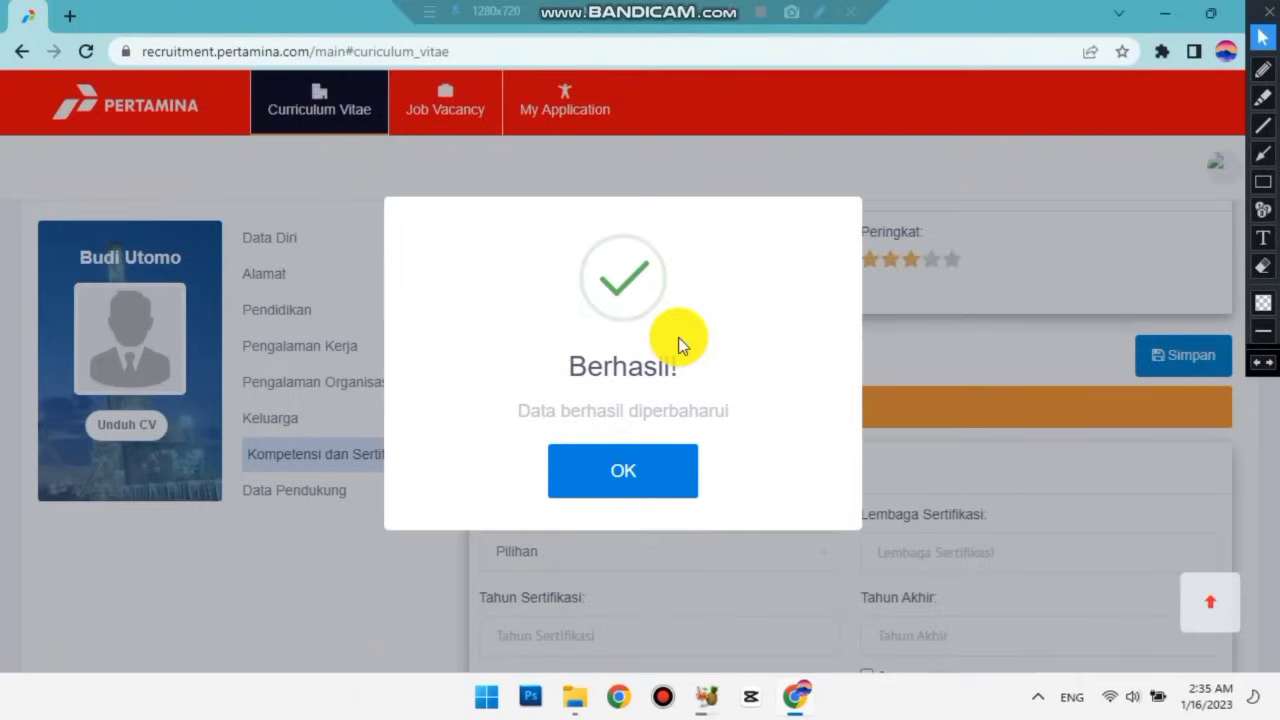
scroll(678, 337, down, 2)
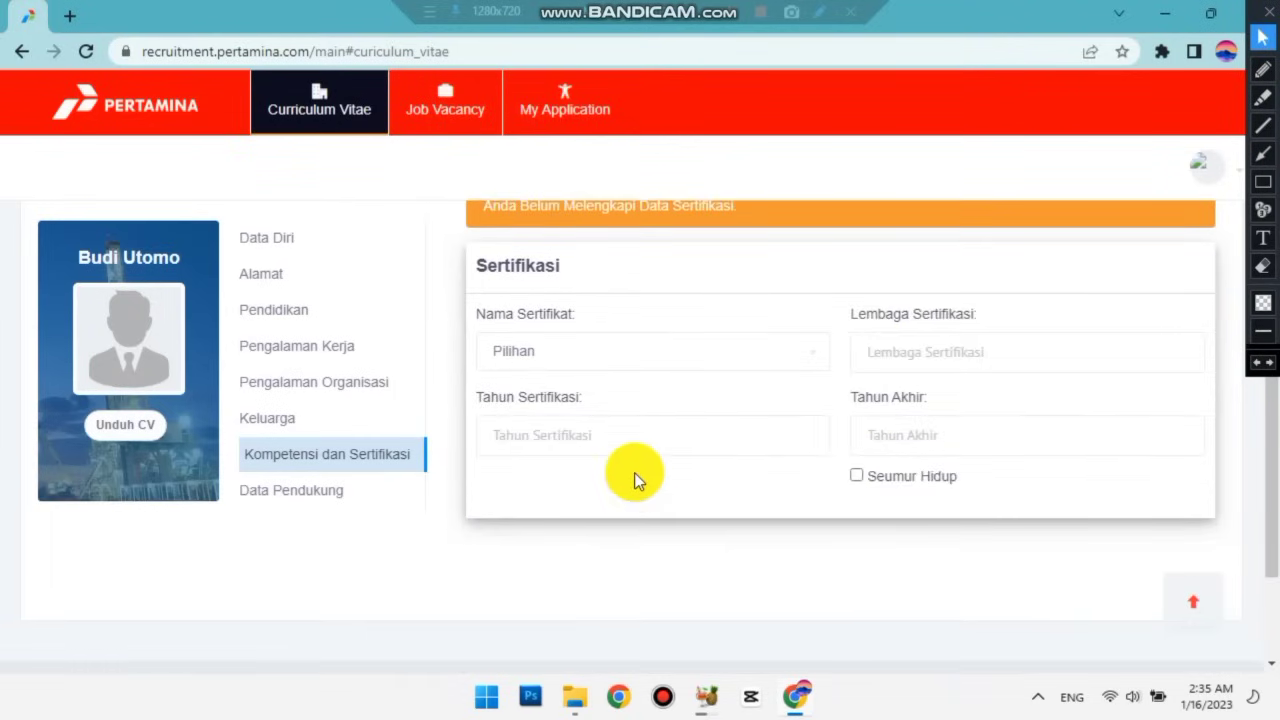
scroll(634, 472, up, 1)
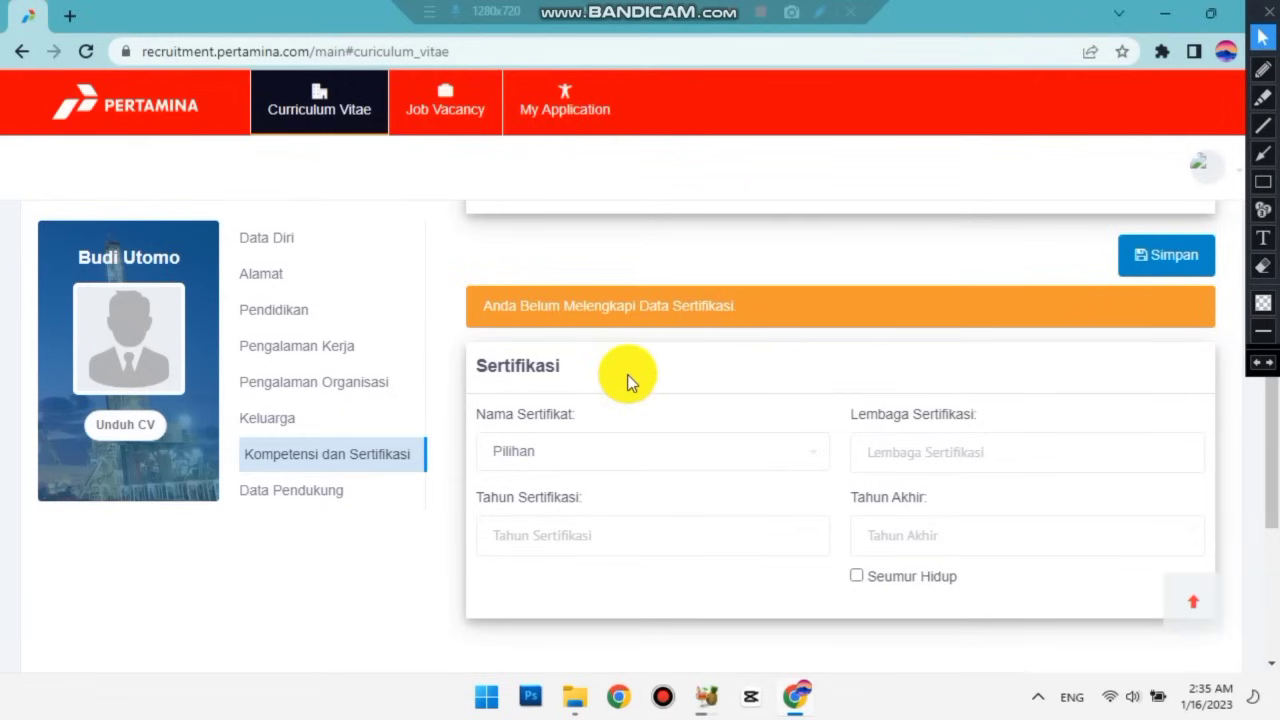
scroll(627, 374, up, 2)
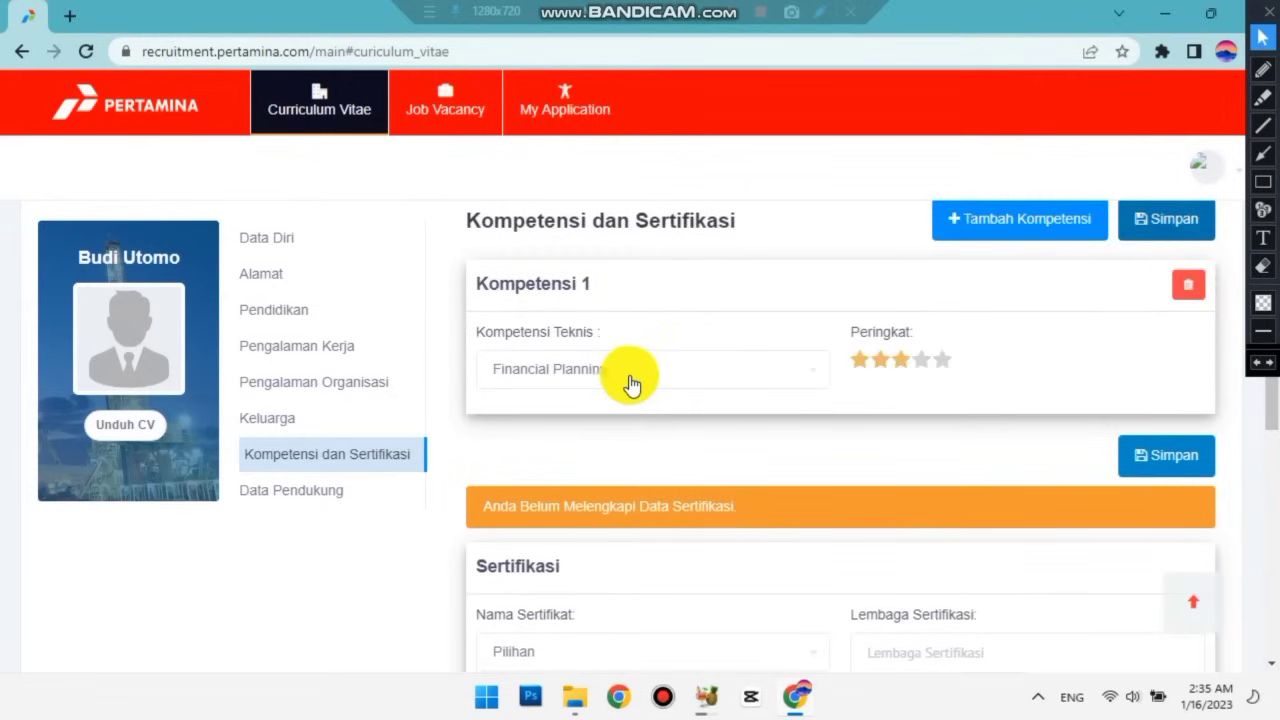
Delete the Financial Planning competency and save the now-empty competency section.
scroll(622, 375, down, 3)
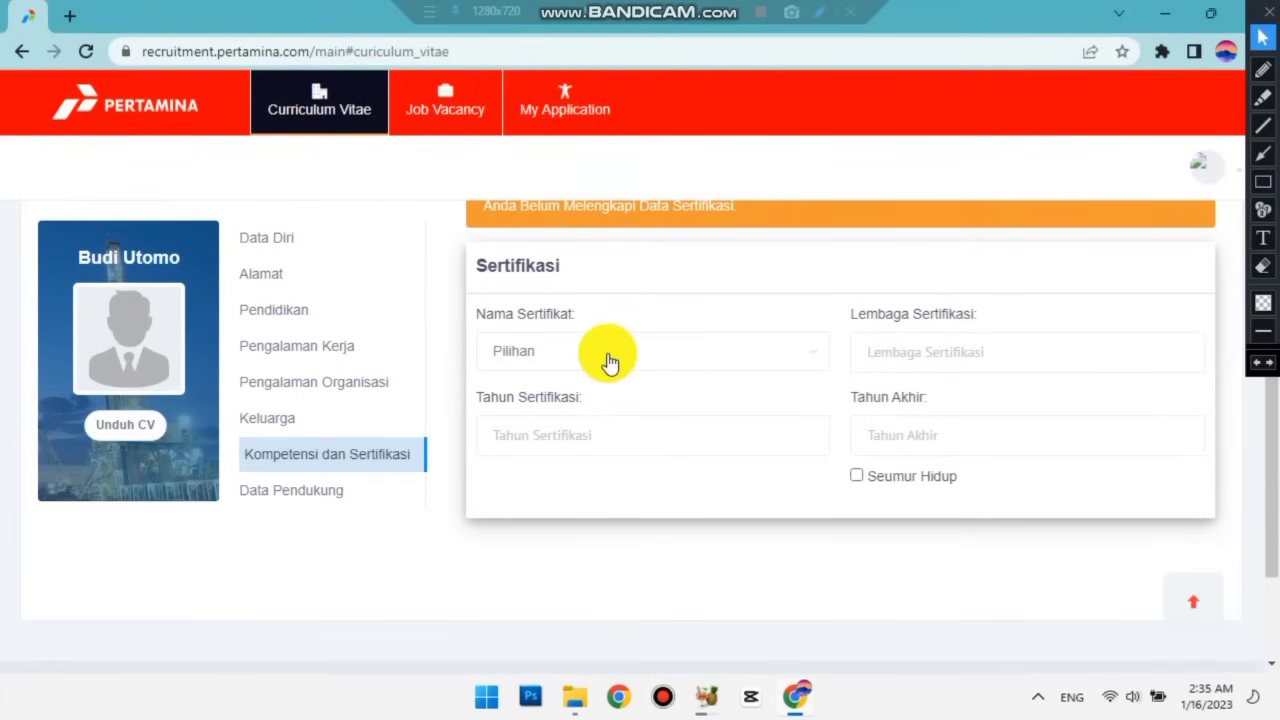
scroll(609, 357, up, 3)
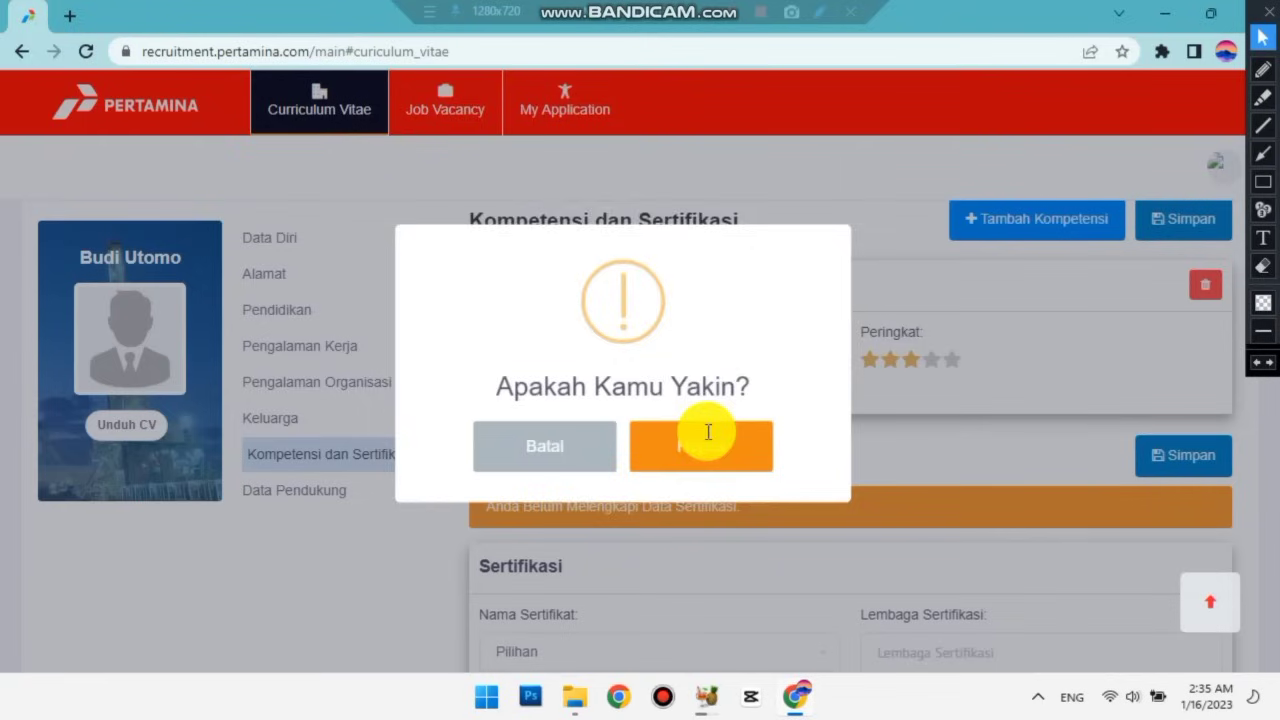
click(705, 432)
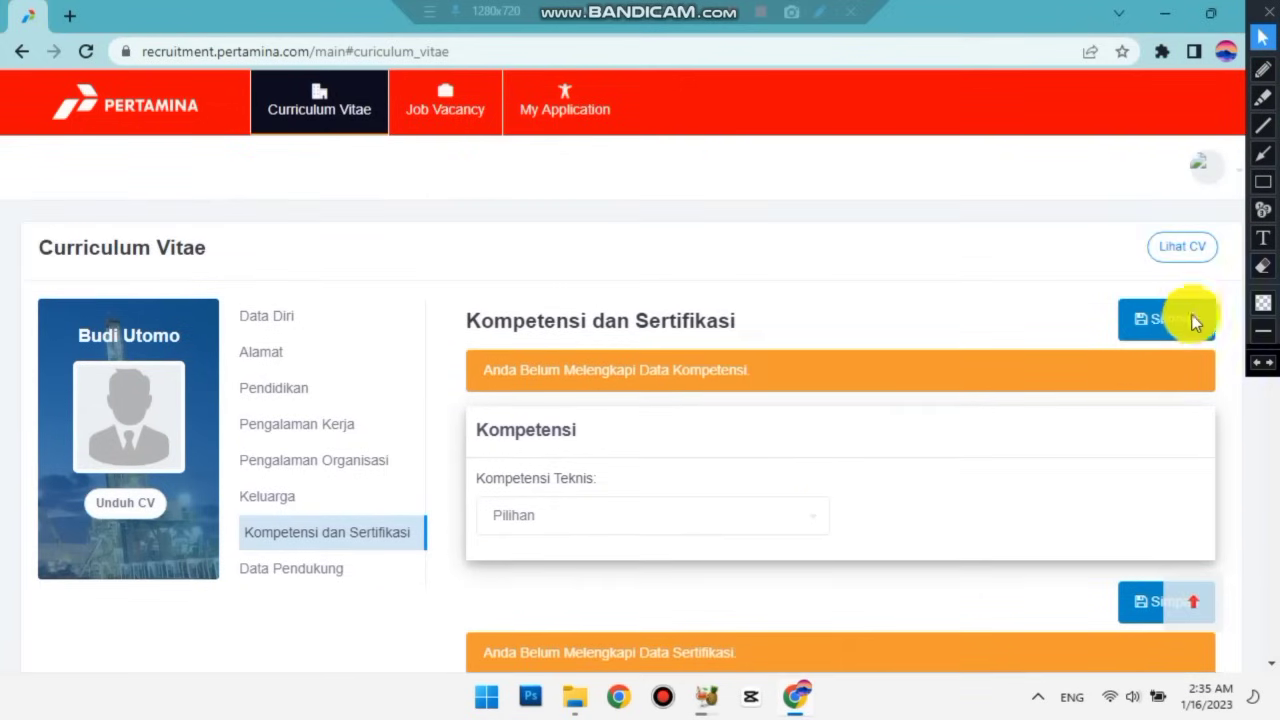
click(1173, 328)
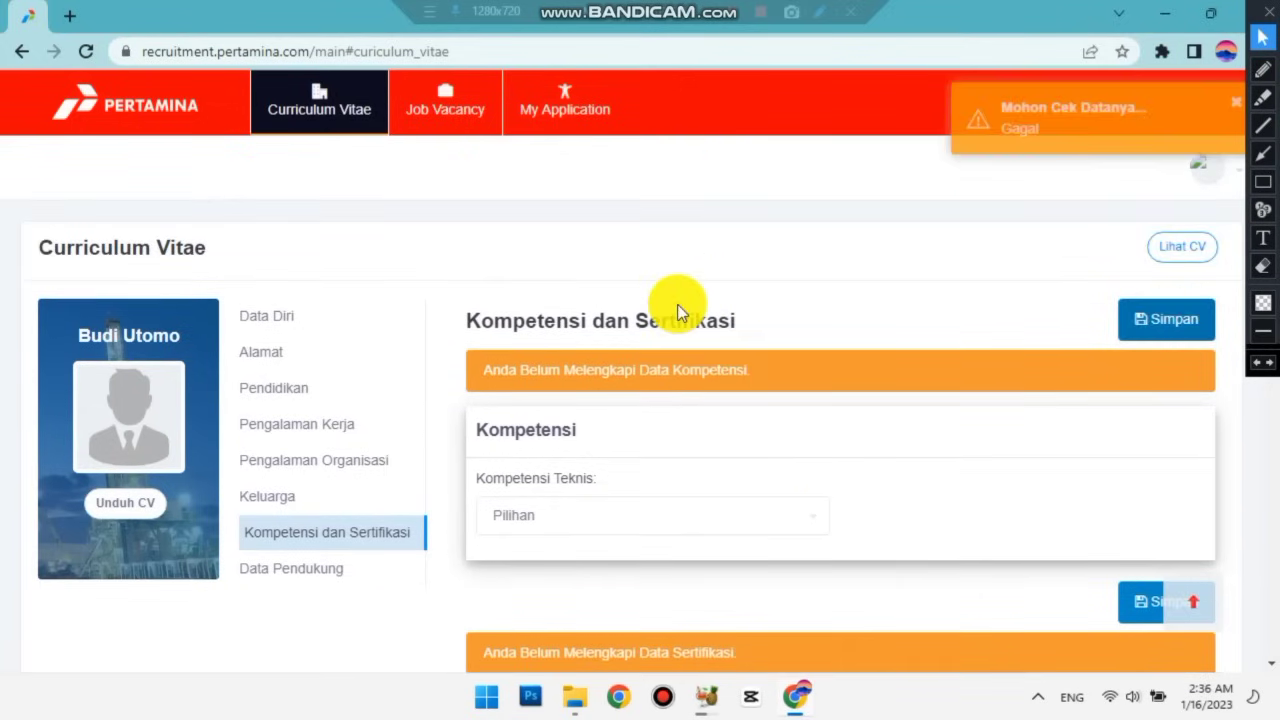
scroll(800, 330, down, 1)
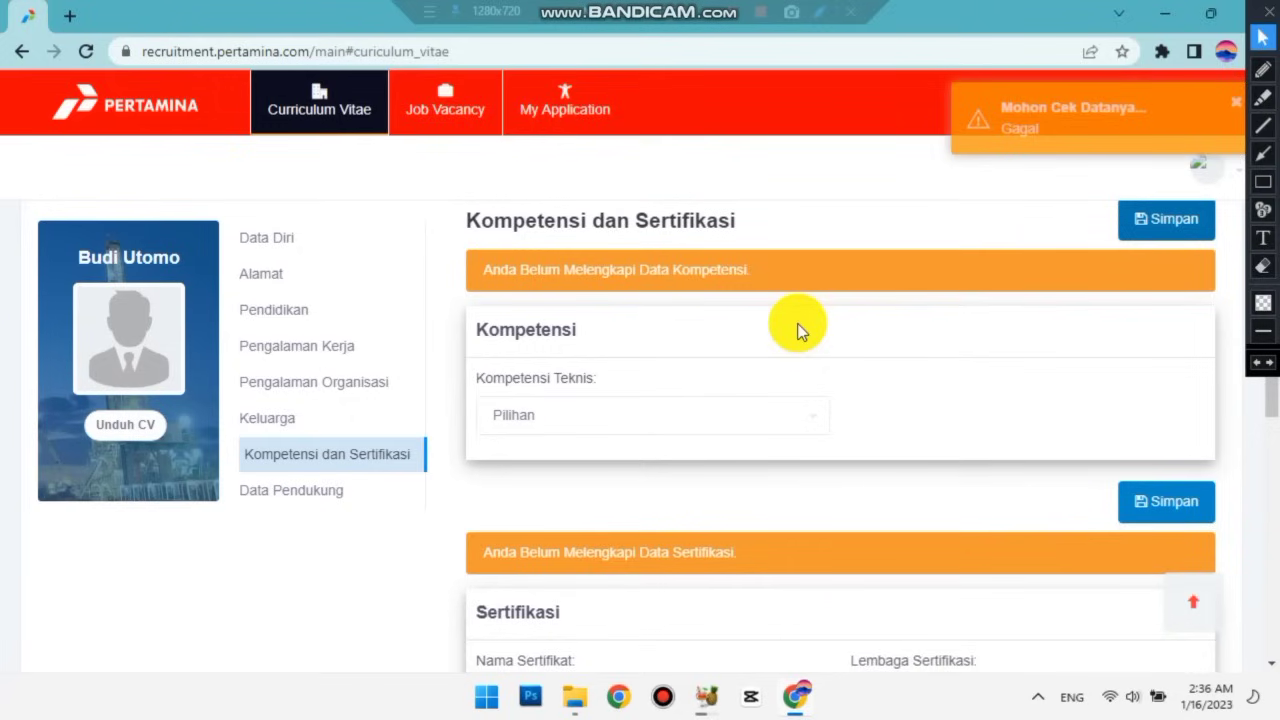
scroll(760, 334, down, 1)
scroll(730, 320, up, 1)
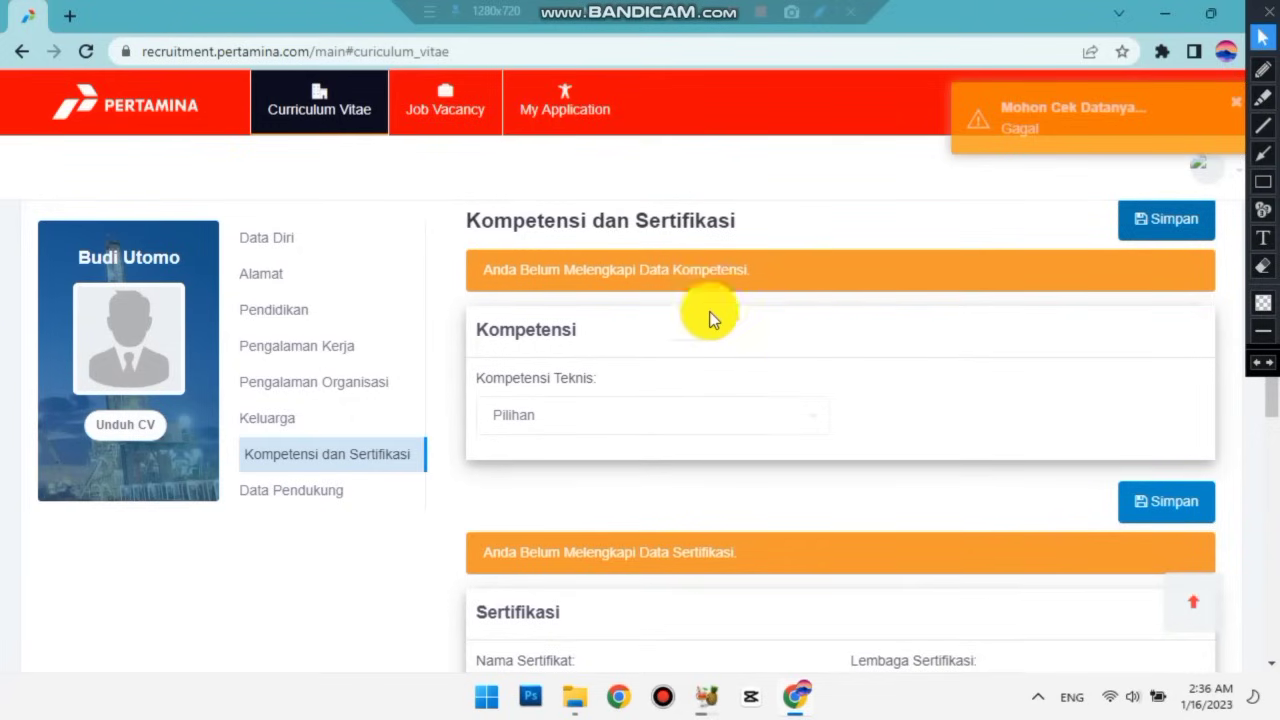
scroll(677, 420, down, 2)
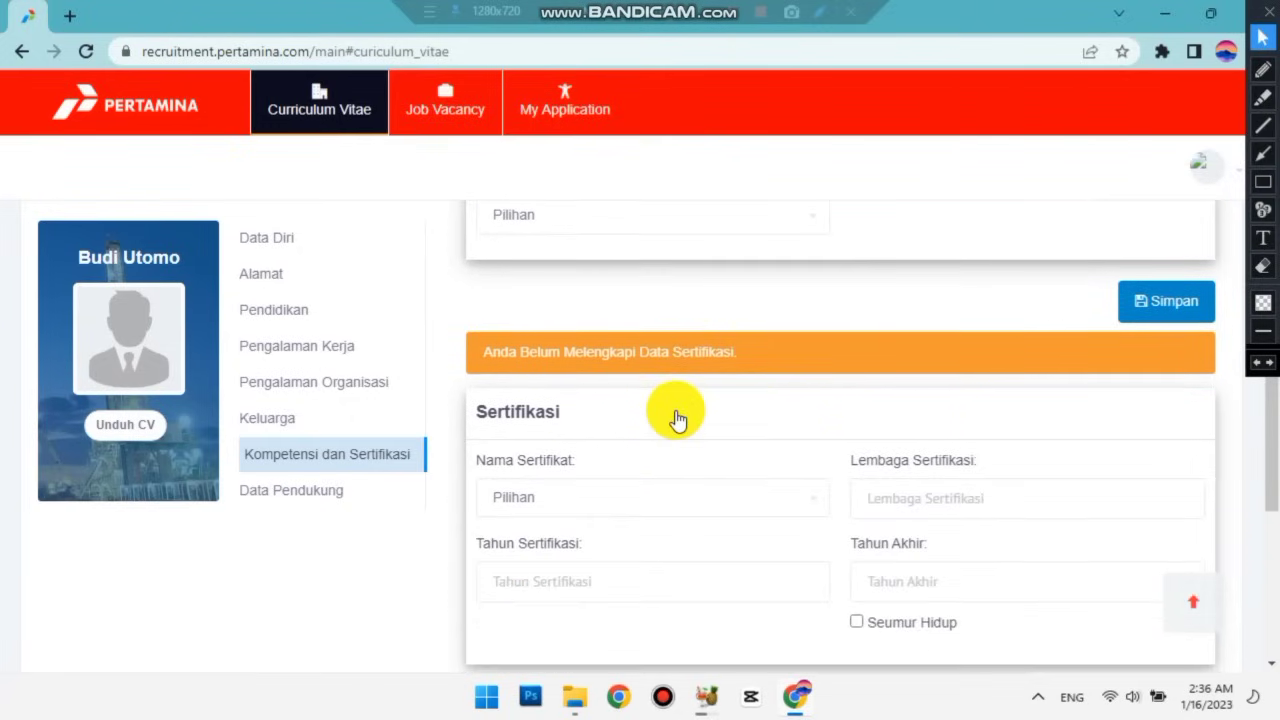
scroll(677, 418, up, 3)
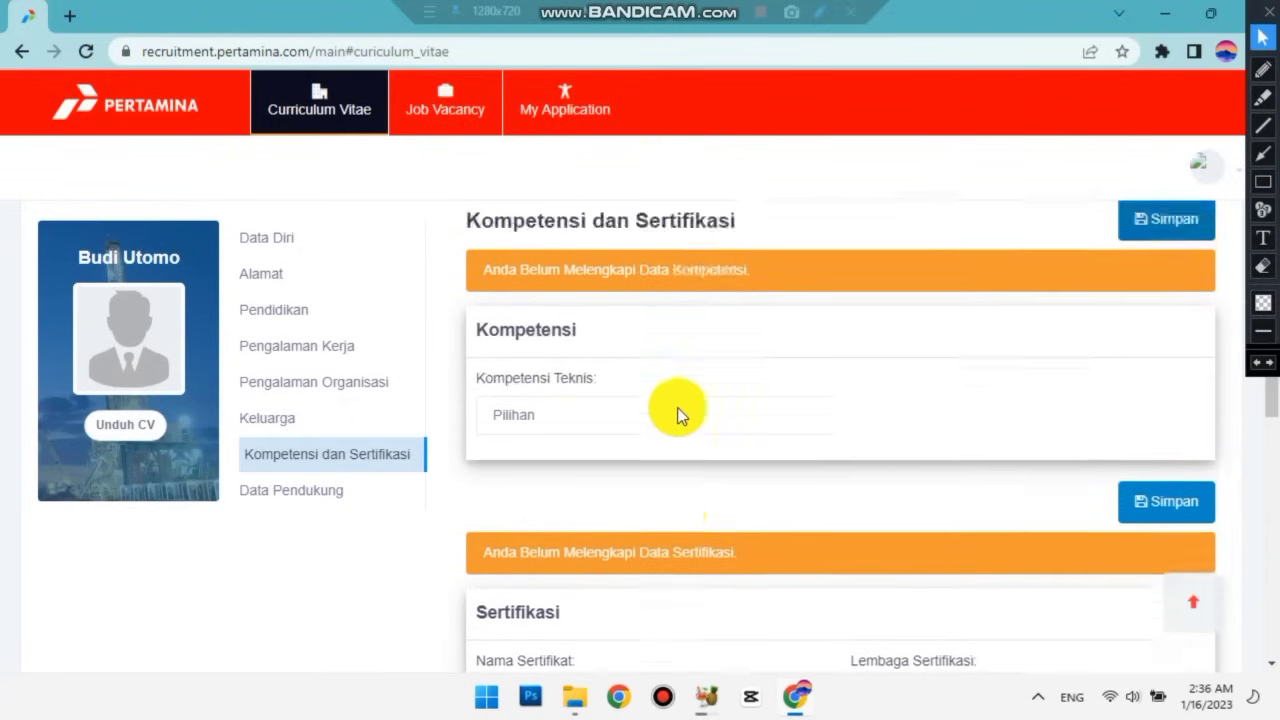
scroll(677, 407, down, 1)
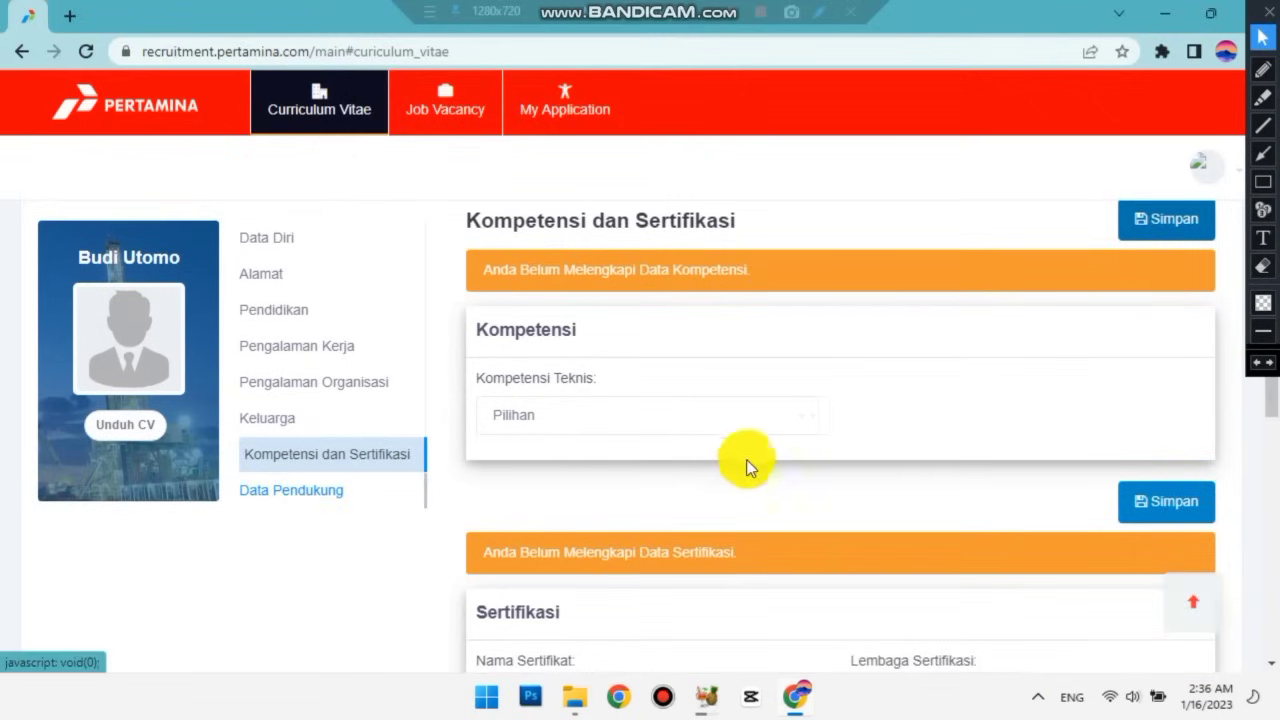
scroll(449, 445, down, 1)
Open Data Pendukung and place the cursor in the Dokumen Tambahan 1 name field.
click(305, 492)
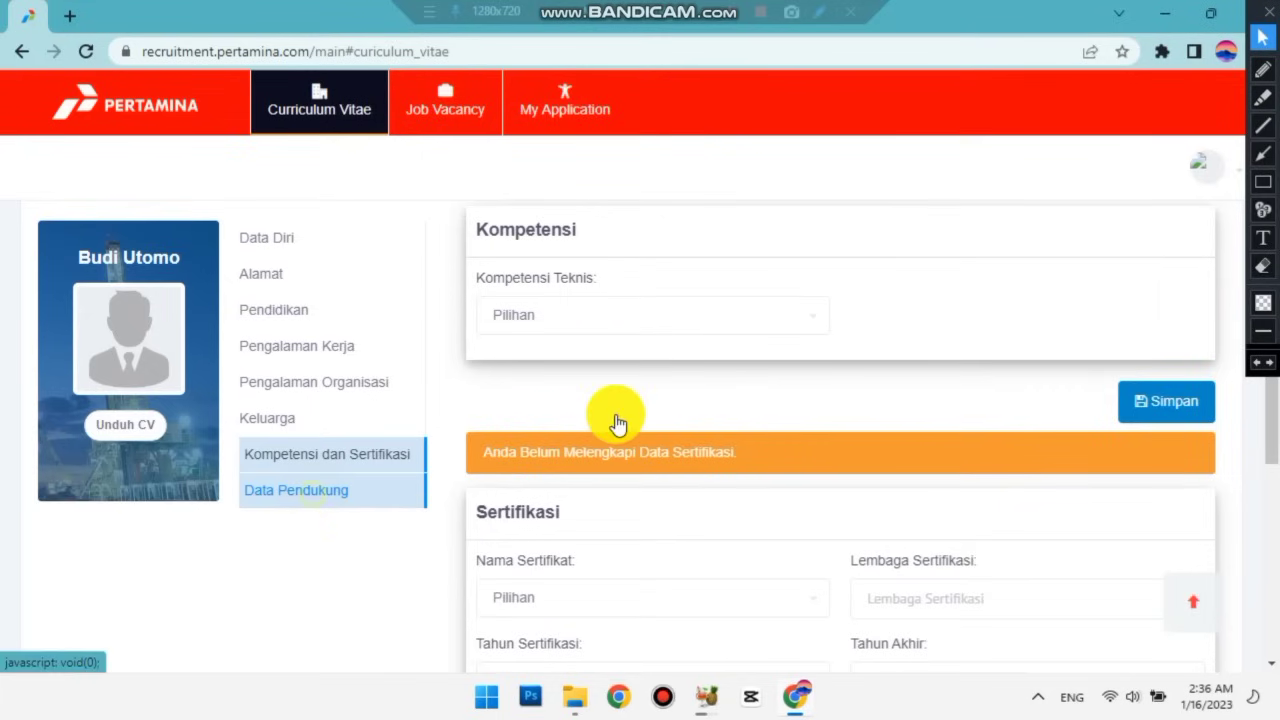
scroll(780, 382, up, 2)
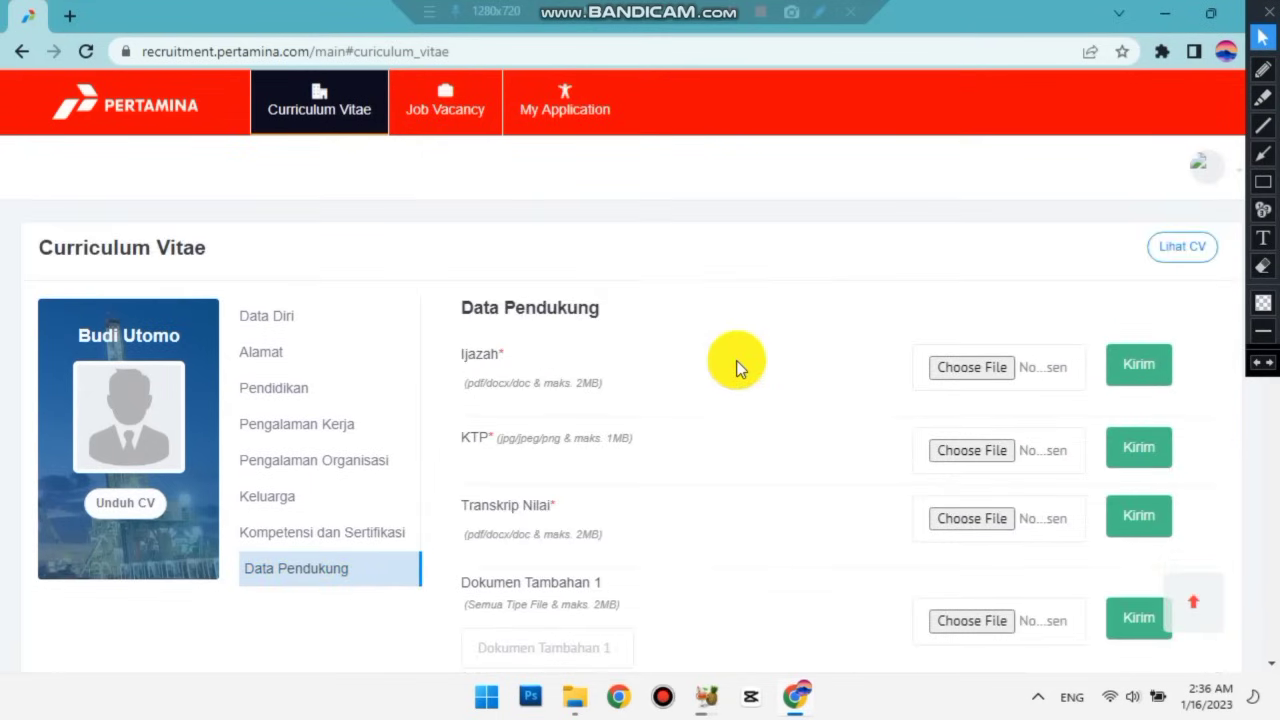
scroll(656, 346, down, 1)
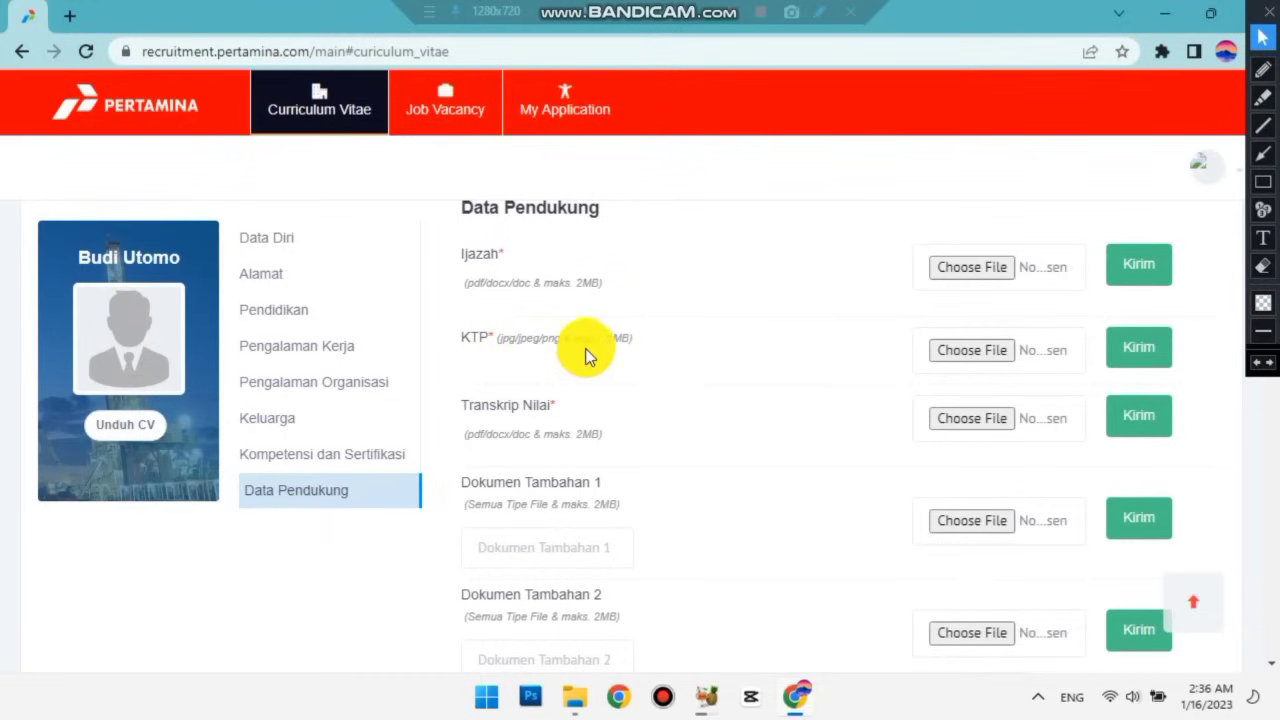
scroll(587, 355, down, 1)
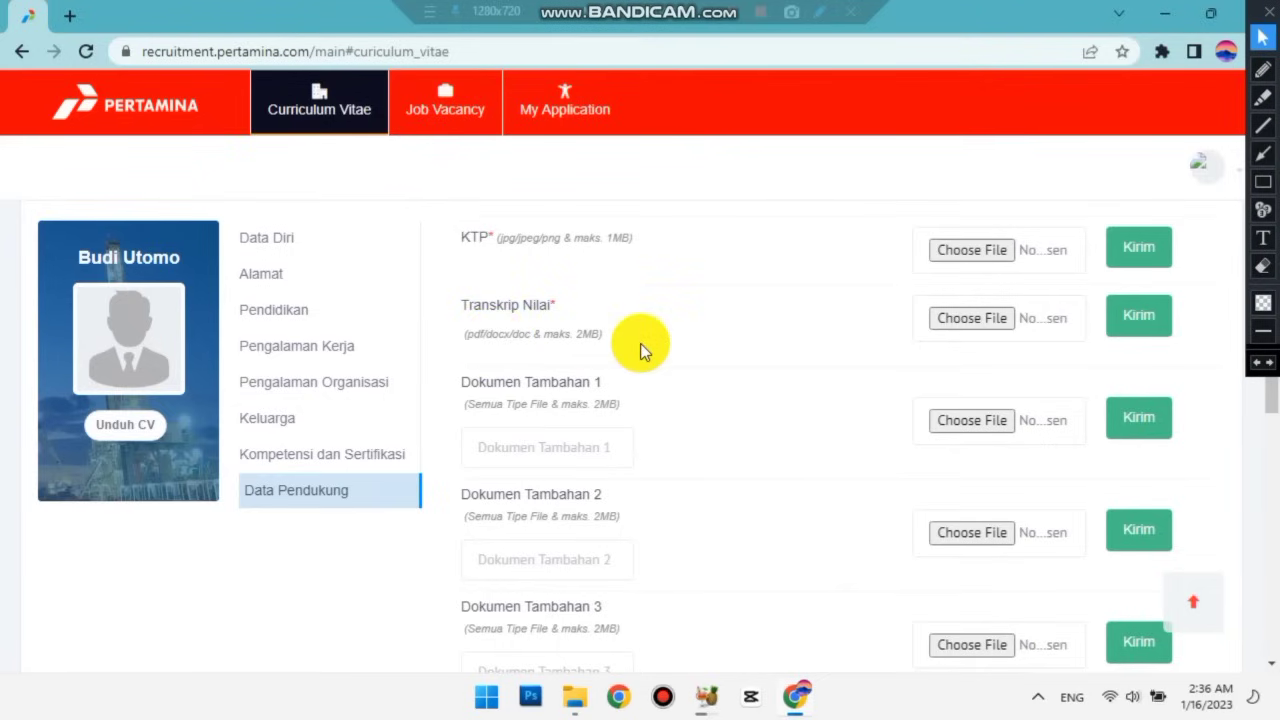
scroll(640, 343, down, 1)
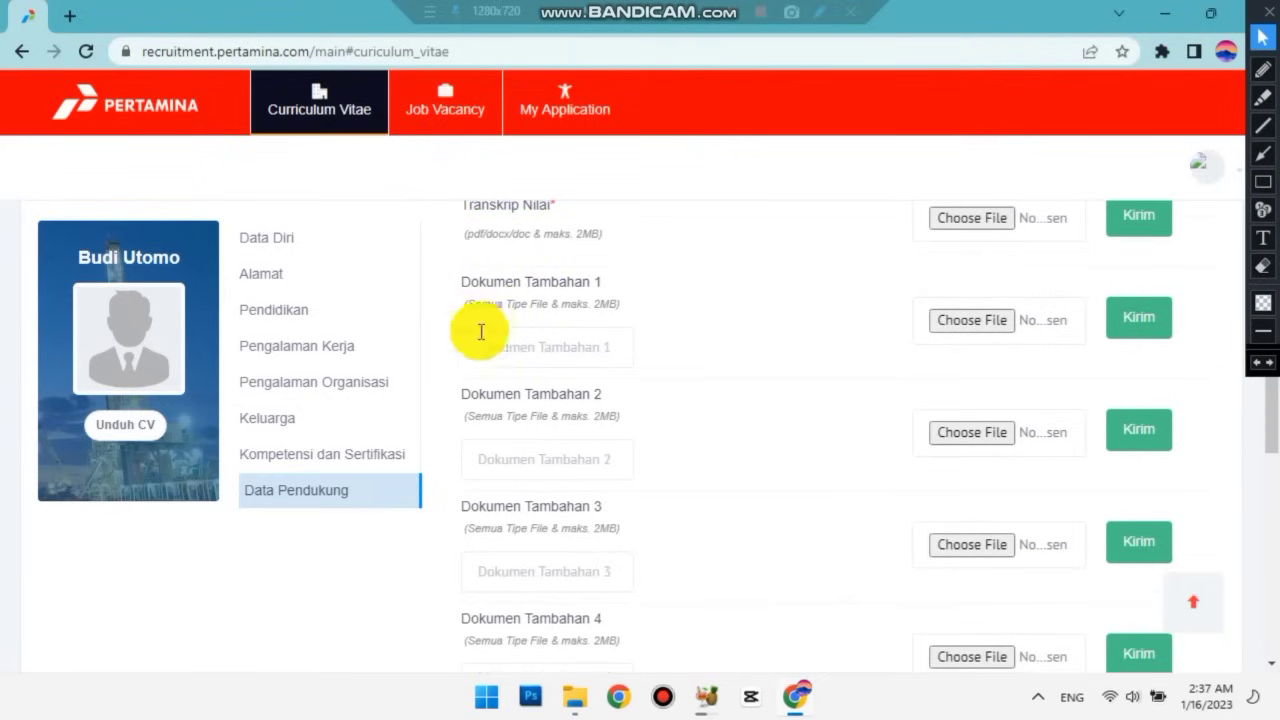
click(564, 350)
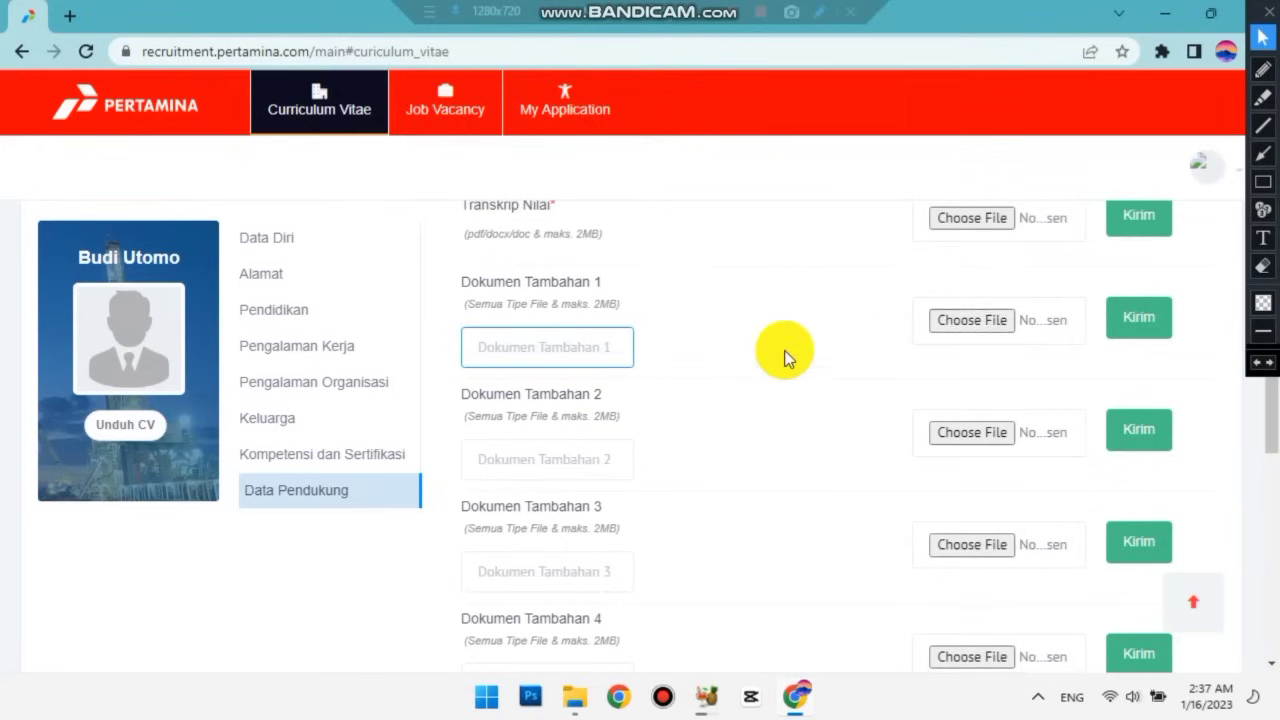
scroll(786, 355, up, 1)
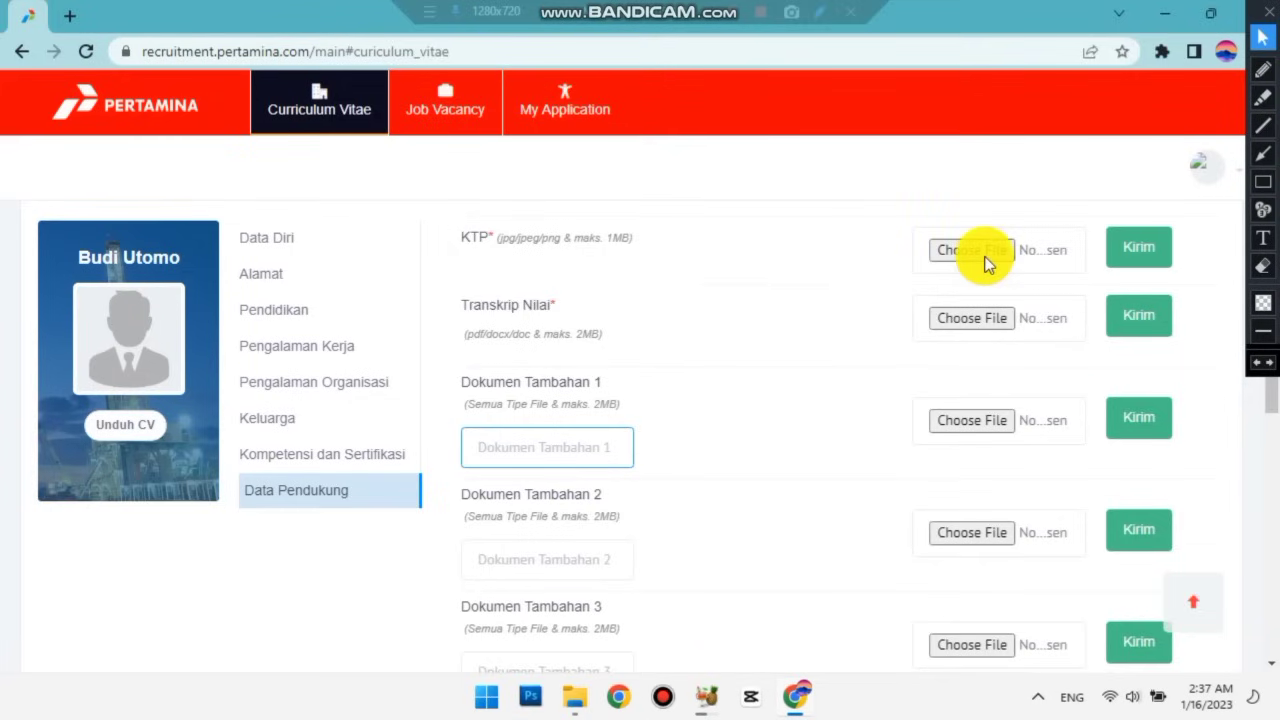
click(1263, 181)
mouse_move(920, 224)
mouse_down()
mouse_move(1046, 286)
mouse_move(1034, 274)
mouse_move(1080, 275)
mouse_up()
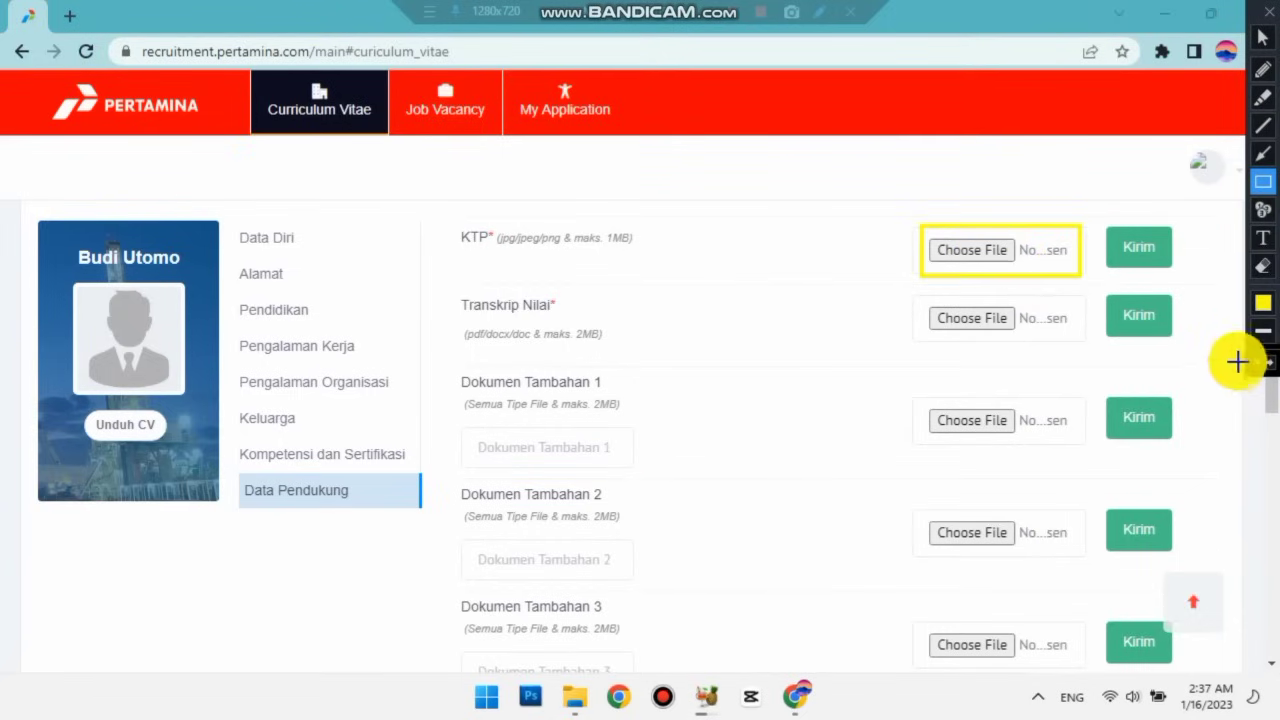
key(ctrl+z)
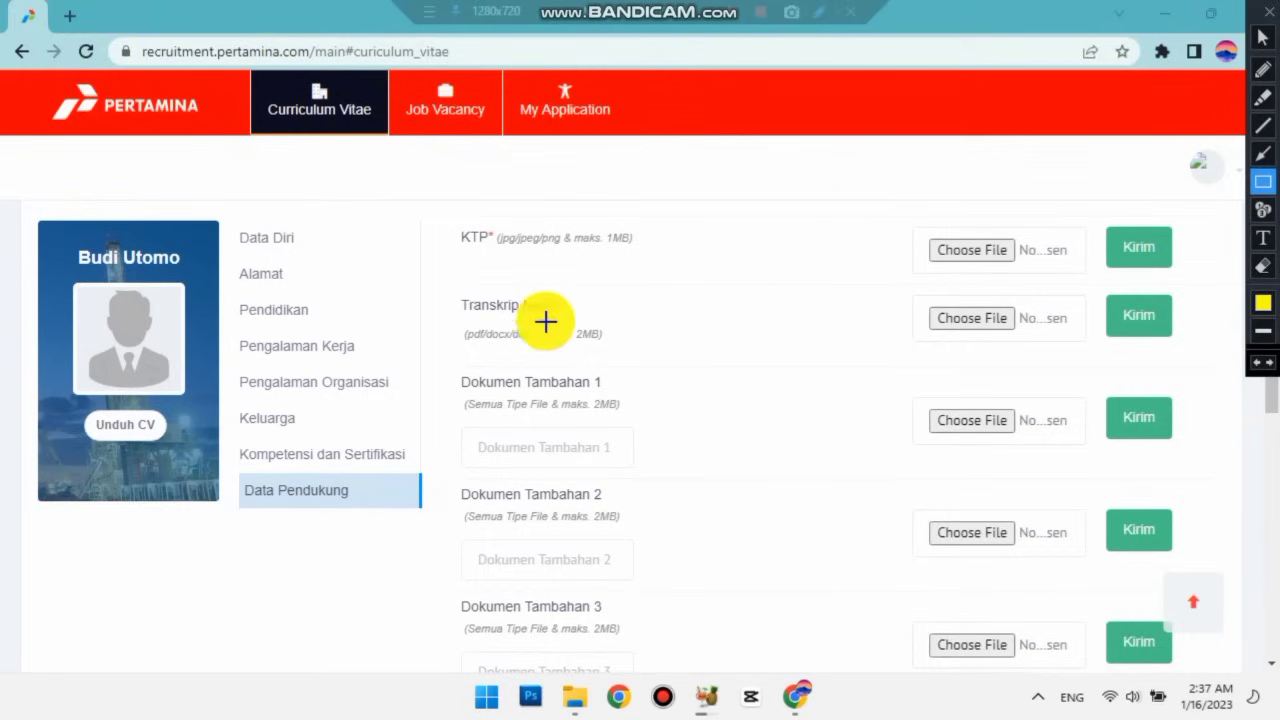
click(1263, 37)
scroll(596, 347, up, 2)
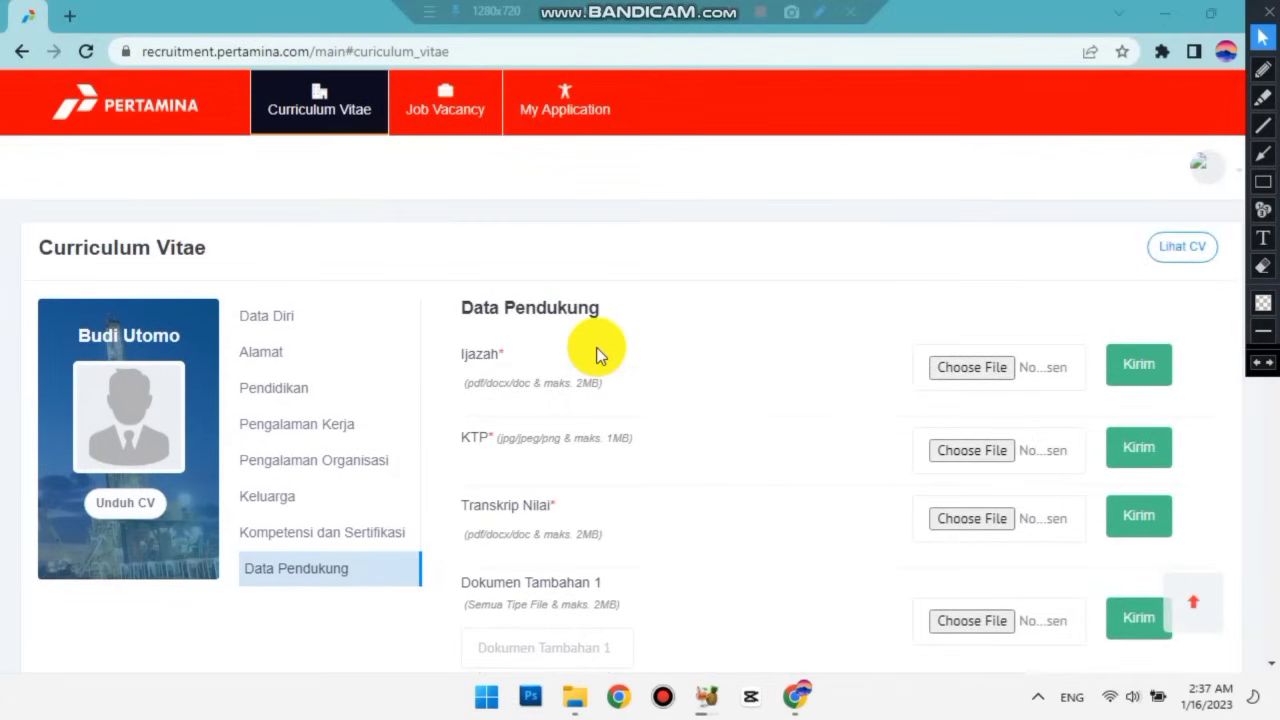
scroll(596, 347, down, 4)
scroll(596, 352, up, 4)
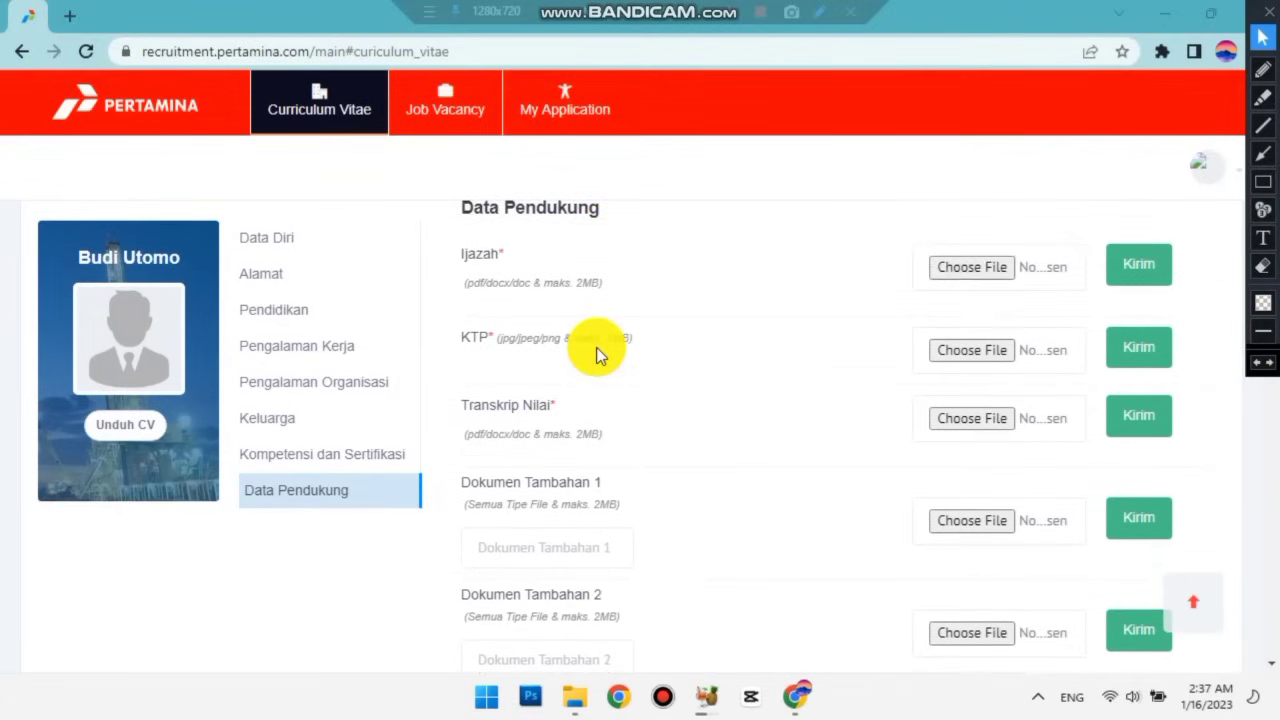
scroll(596, 352, down, 1)
click(1263, 181)
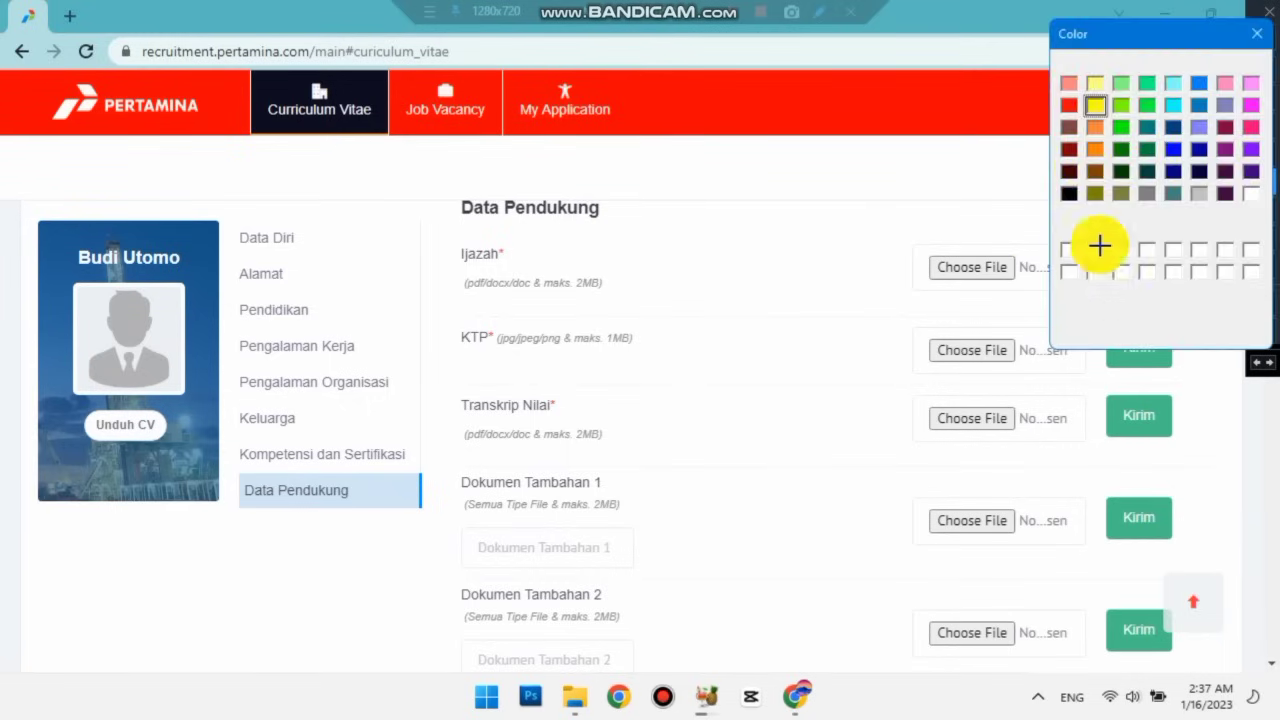
click(1069, 105)
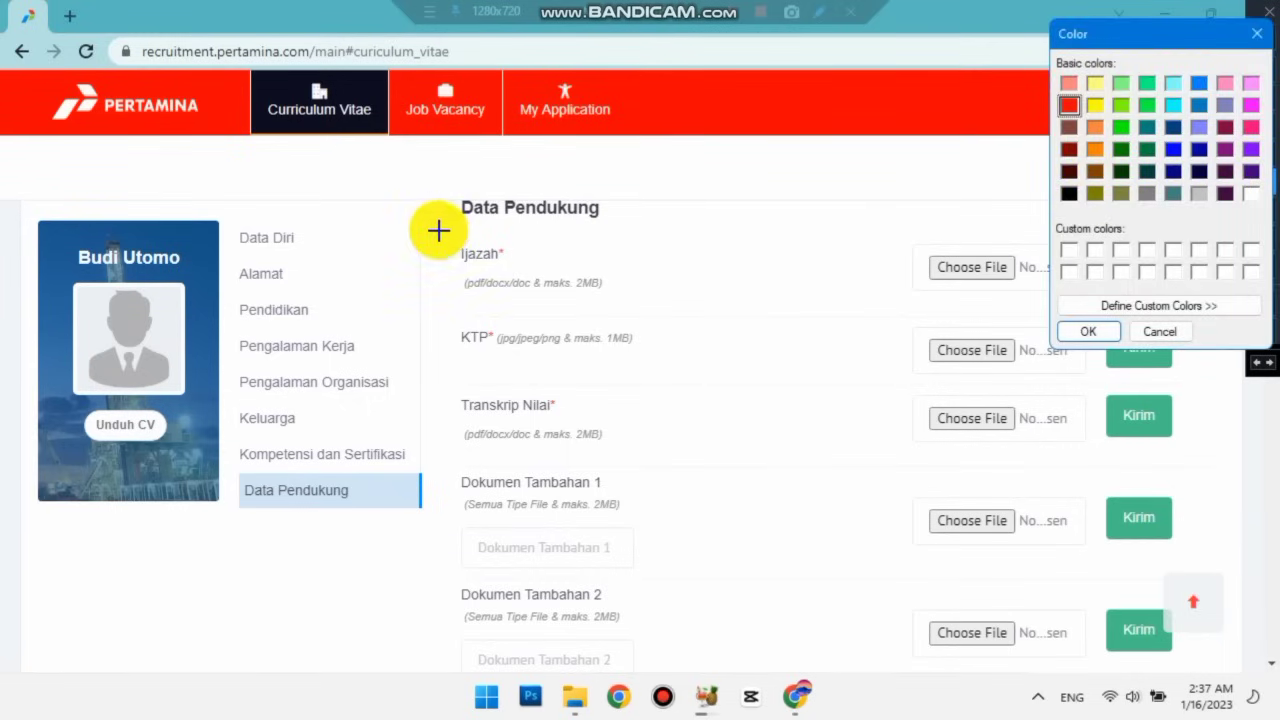
click(1100, 332)
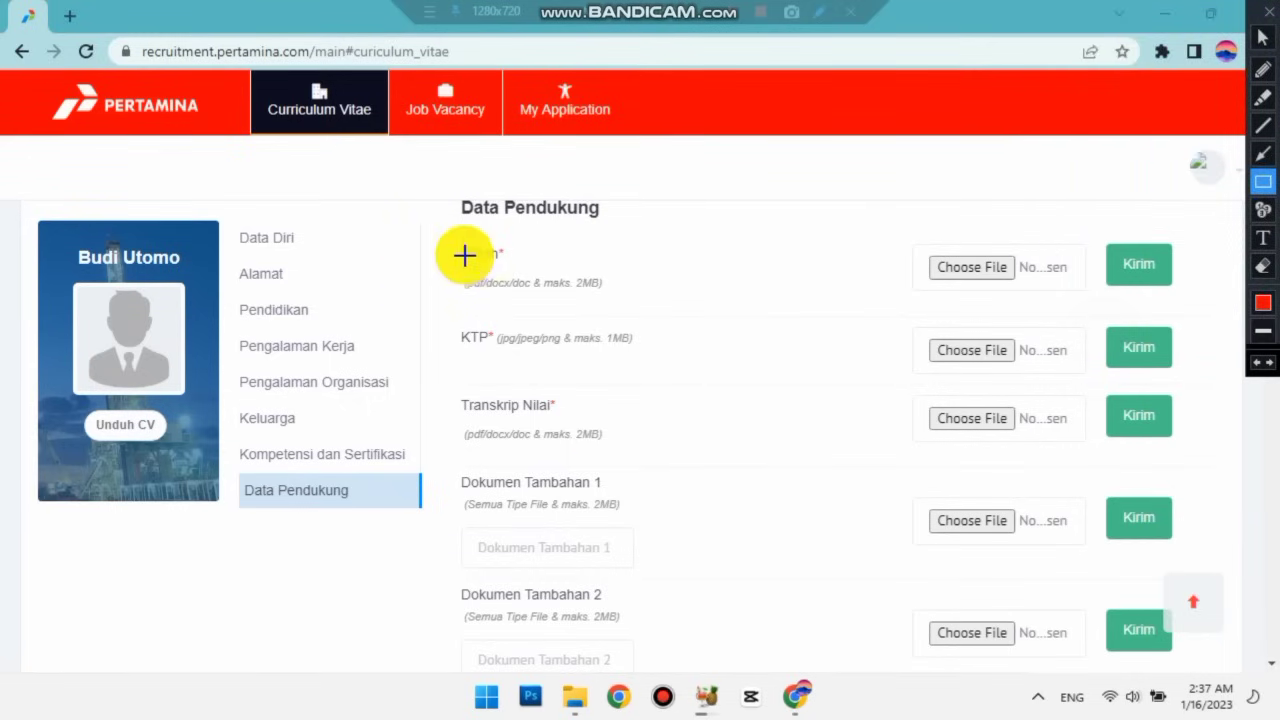
mouse_move(440, 228)
mouse_down()
mouse_move(634, 434)
mouse_move(788, 459)
mouse_up()
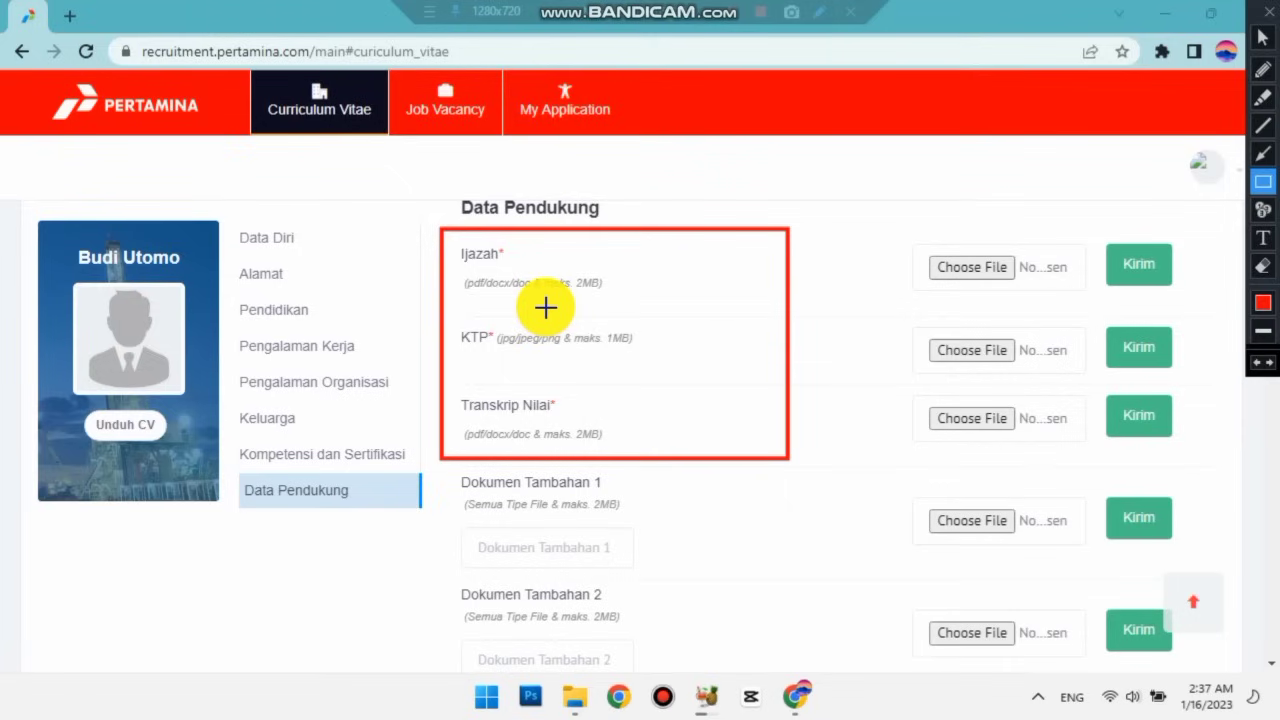
click(1261, 362)
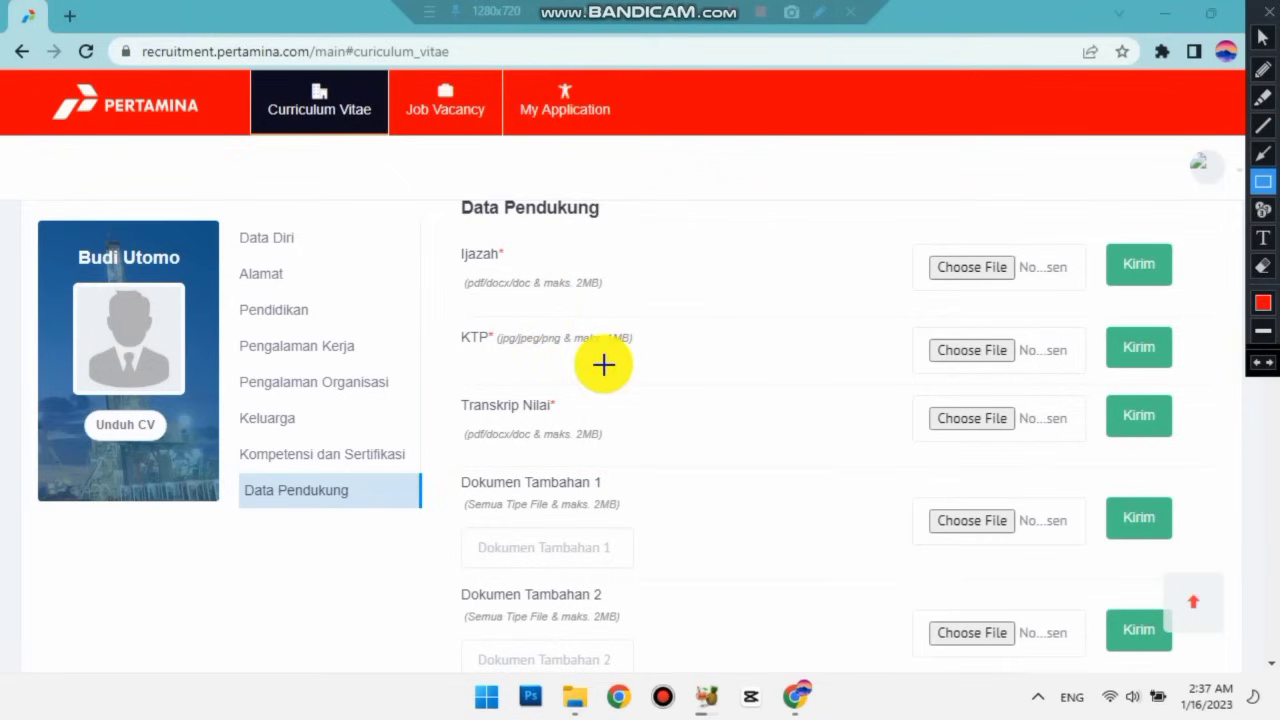
click(1261, 37)
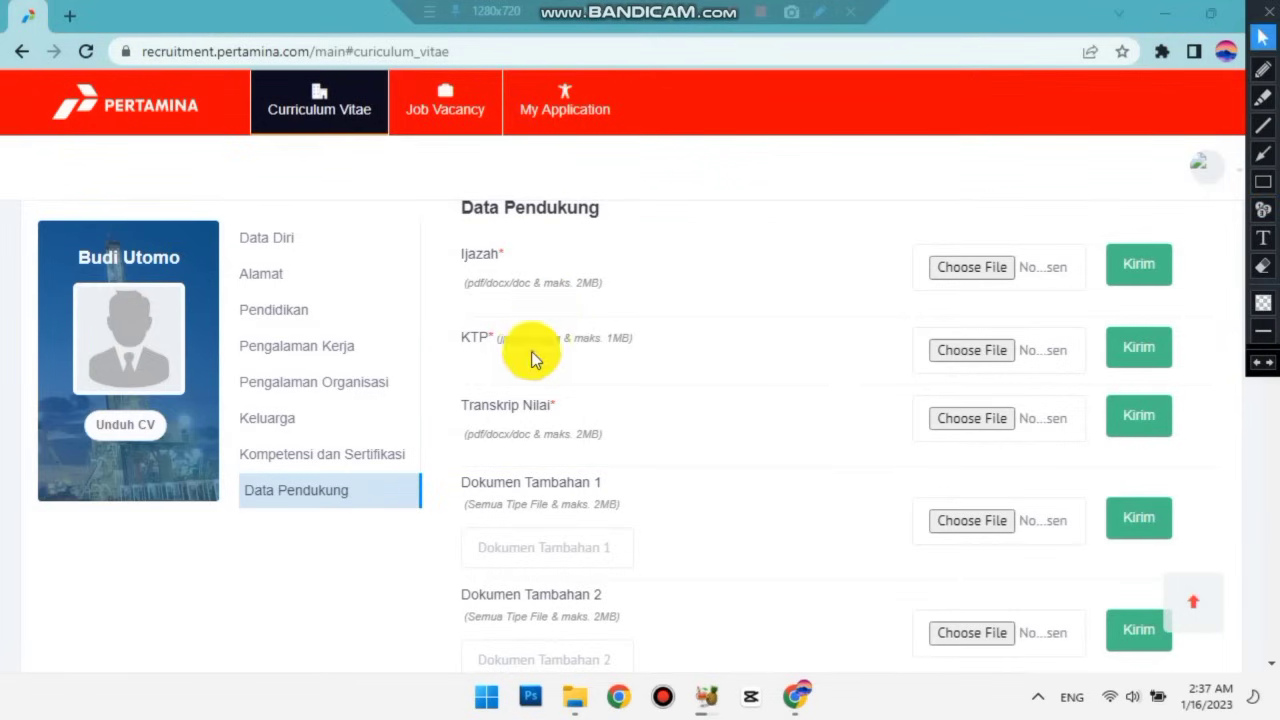
scroll(531, 351, down, 6)
scroll(533, 352, up, 2)
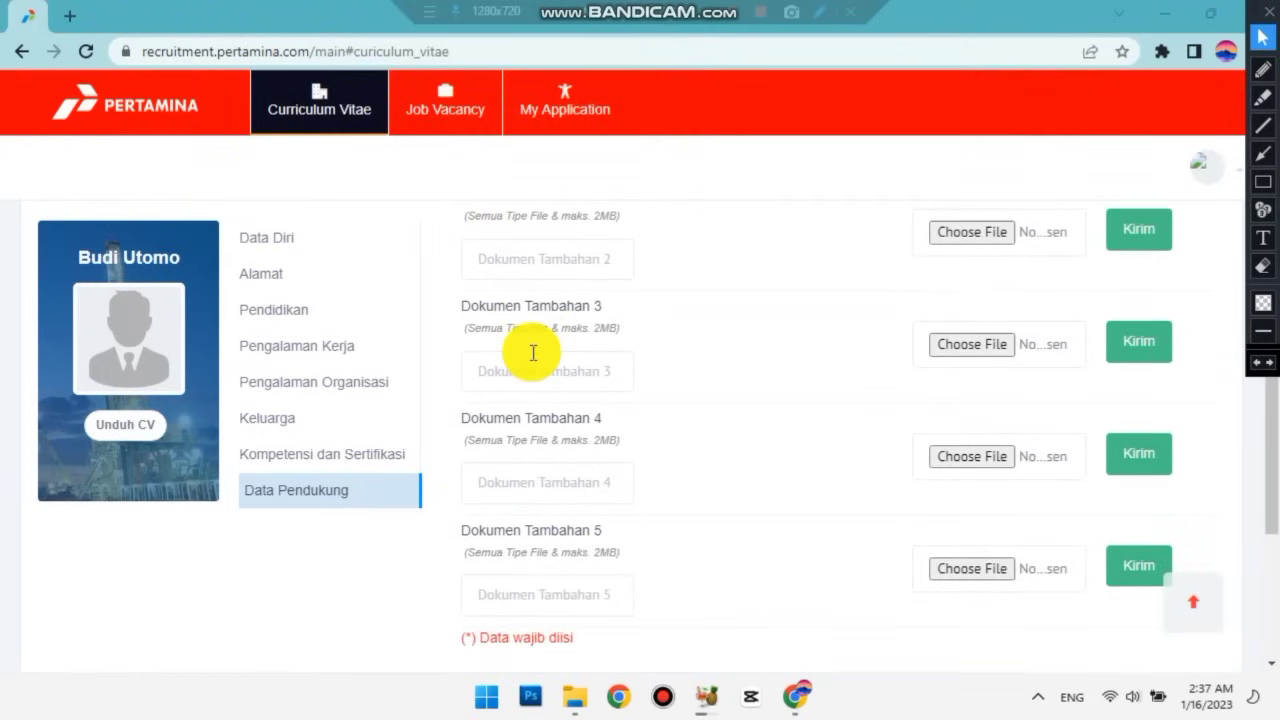
scroll(533, 352, up, 4)
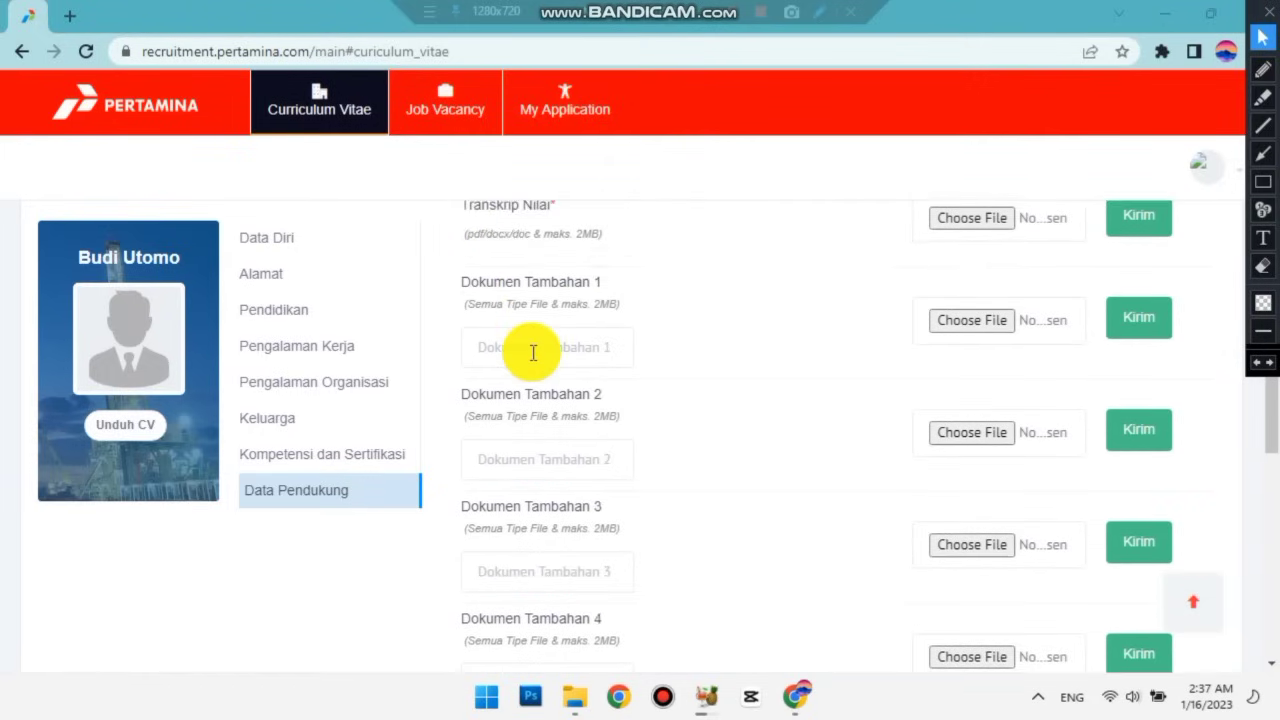
scroll(533, 352, up, 1)
scroll(531, 355, down, 1)
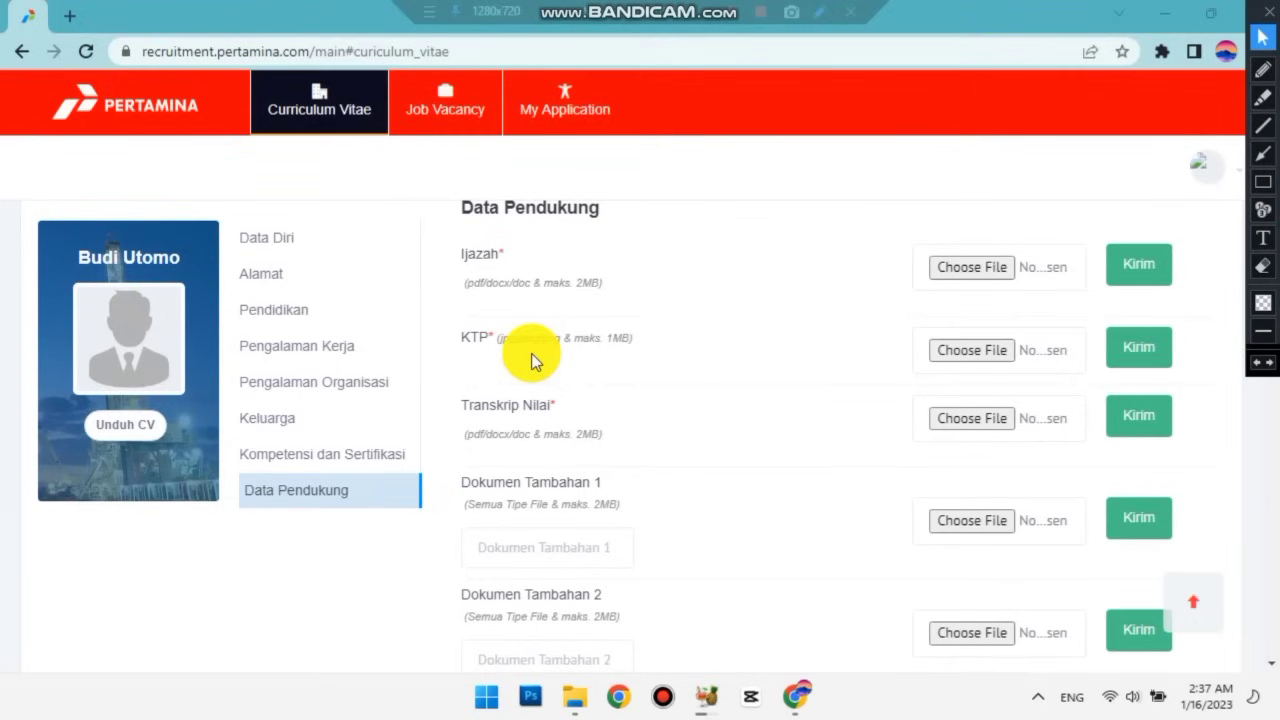
scroll(624, 390, down, 2)
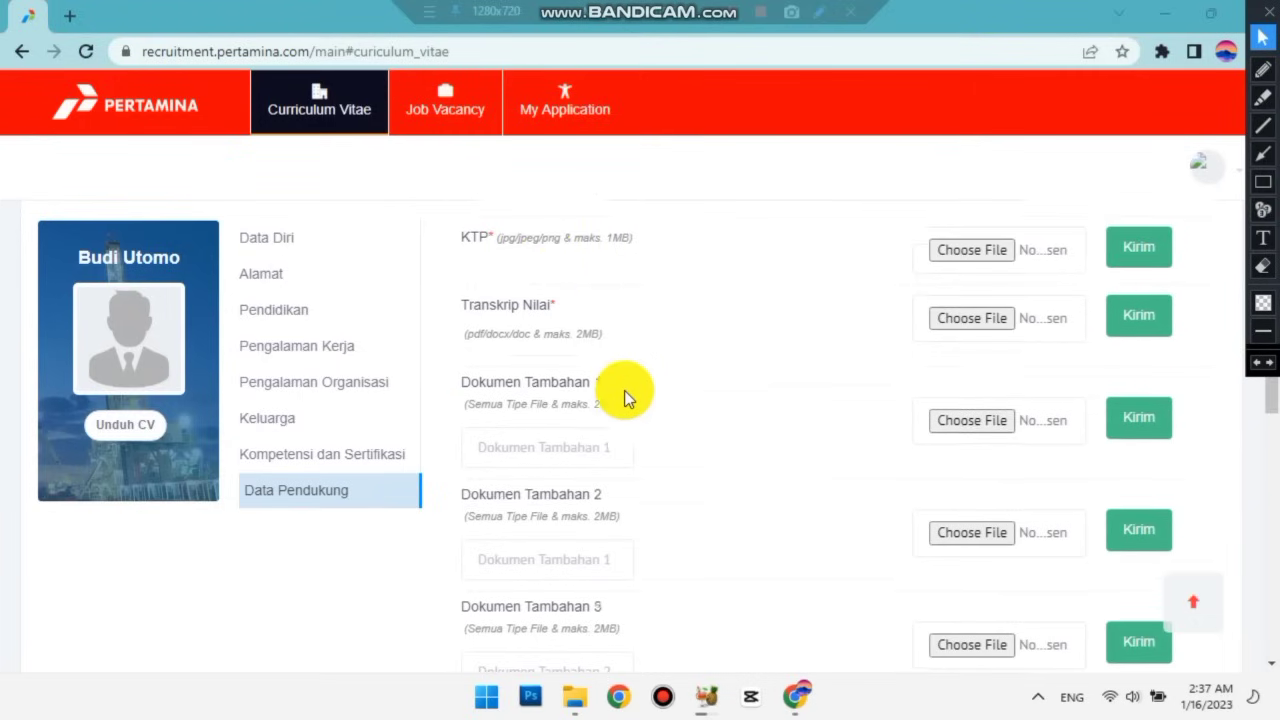
scroll(624, 390, up, 2)
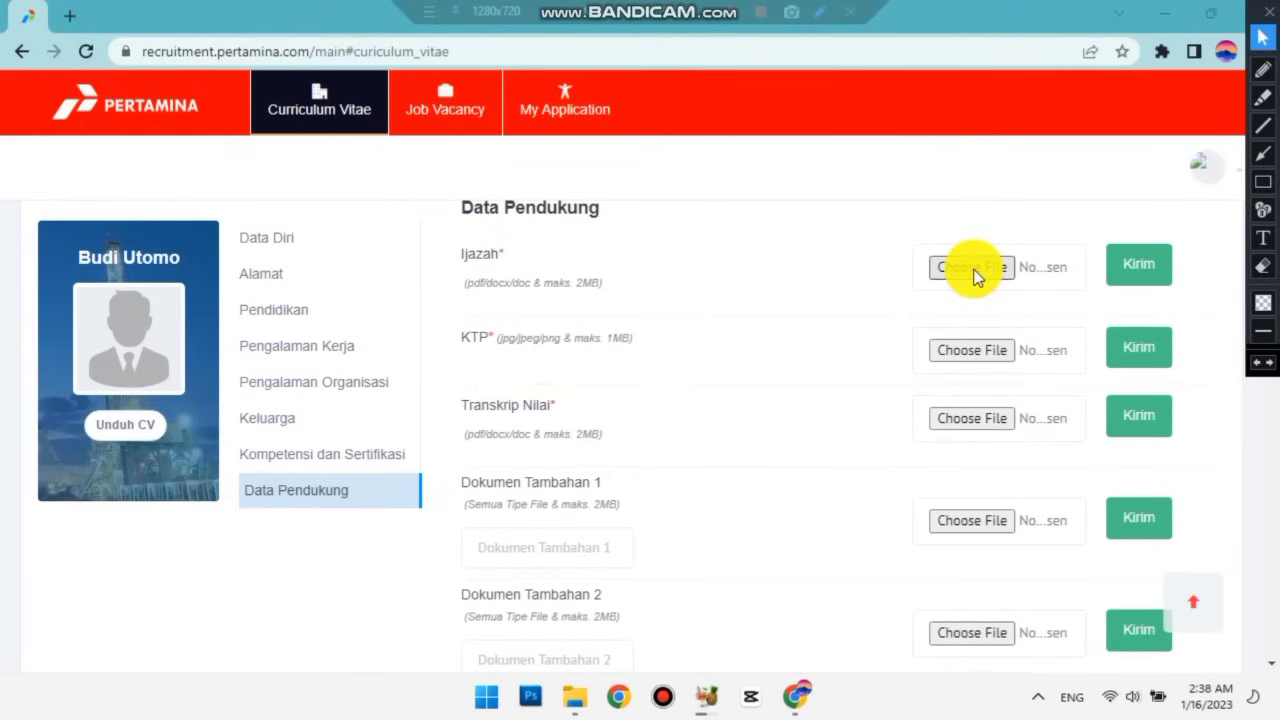
click(1263, 181)
mouse_move(880, 222)
mouse_down()
mouse_move(998, 301)
mouse_move(1048, 302)
mouse_up()
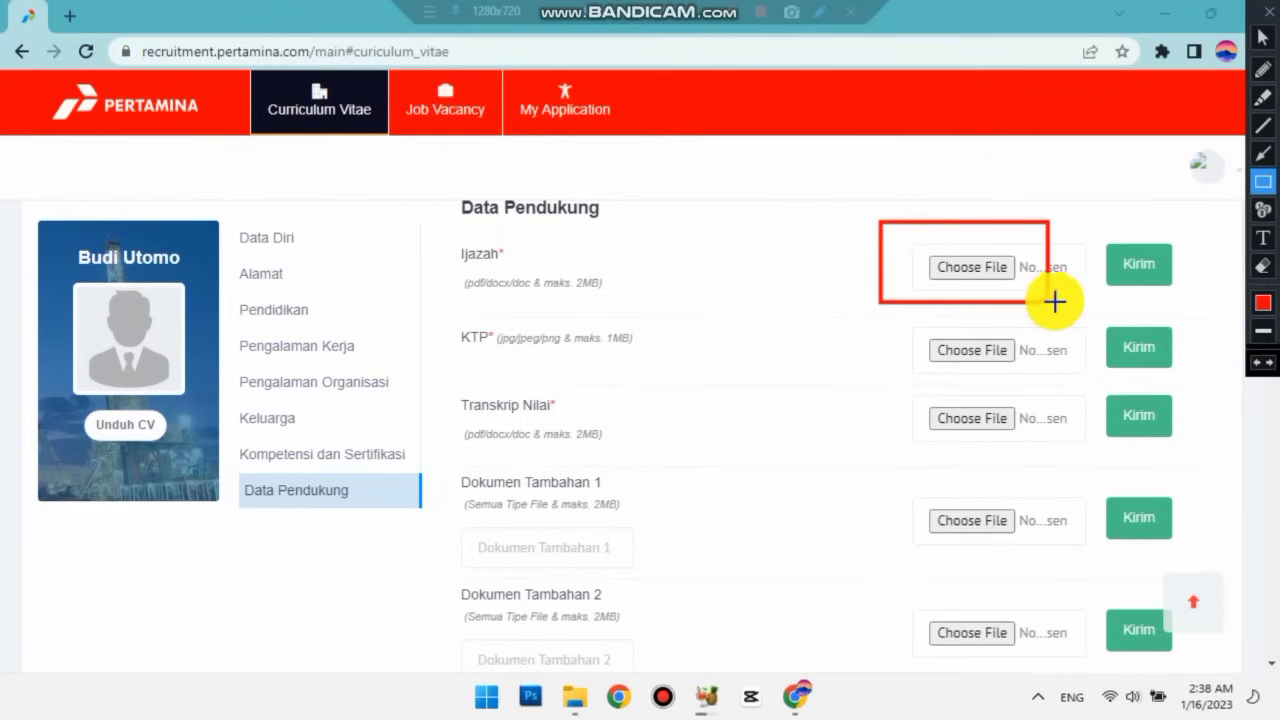
mouse_move(1092, 221)
mouse_down()
mouse_move(1114, 309)
mouse_move(1209, 306)
mouse_up()
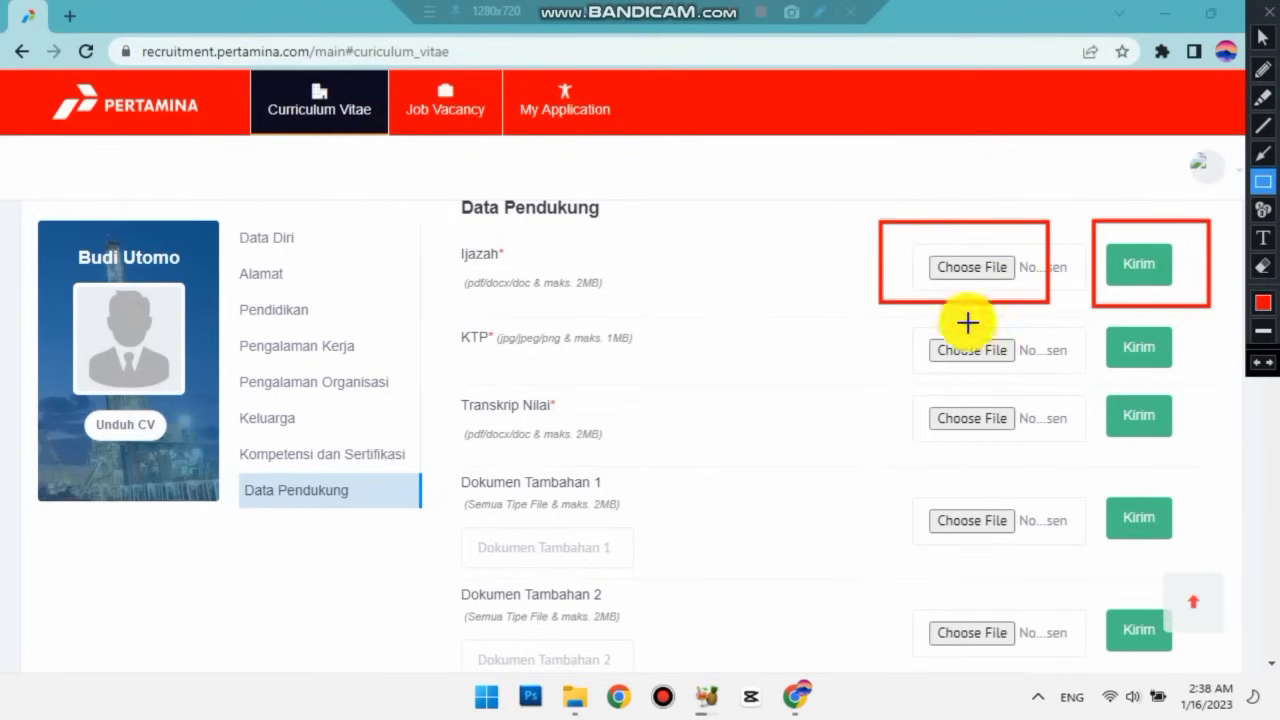
click(1260, 364)
click(1260, 366)
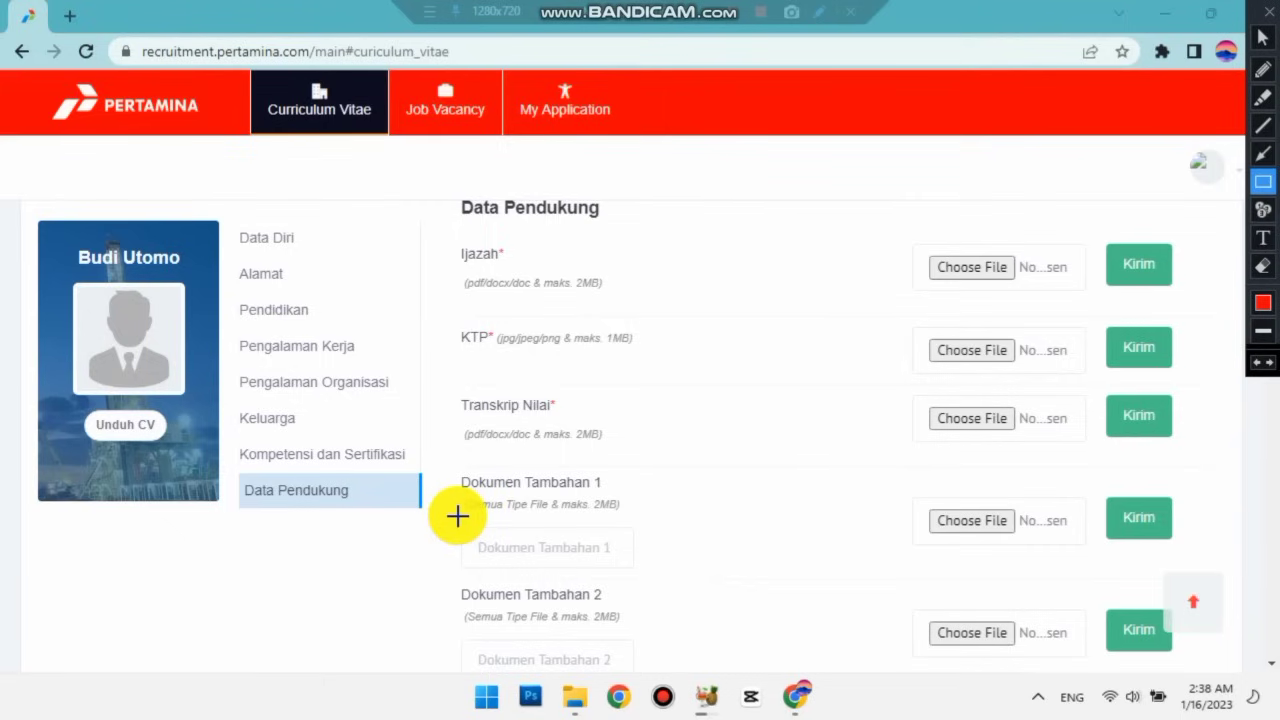
mouse_move(445, 518)
mouse_down()
mouse_move(657, 580)
mouse_move(646, 576)
mouse_up()
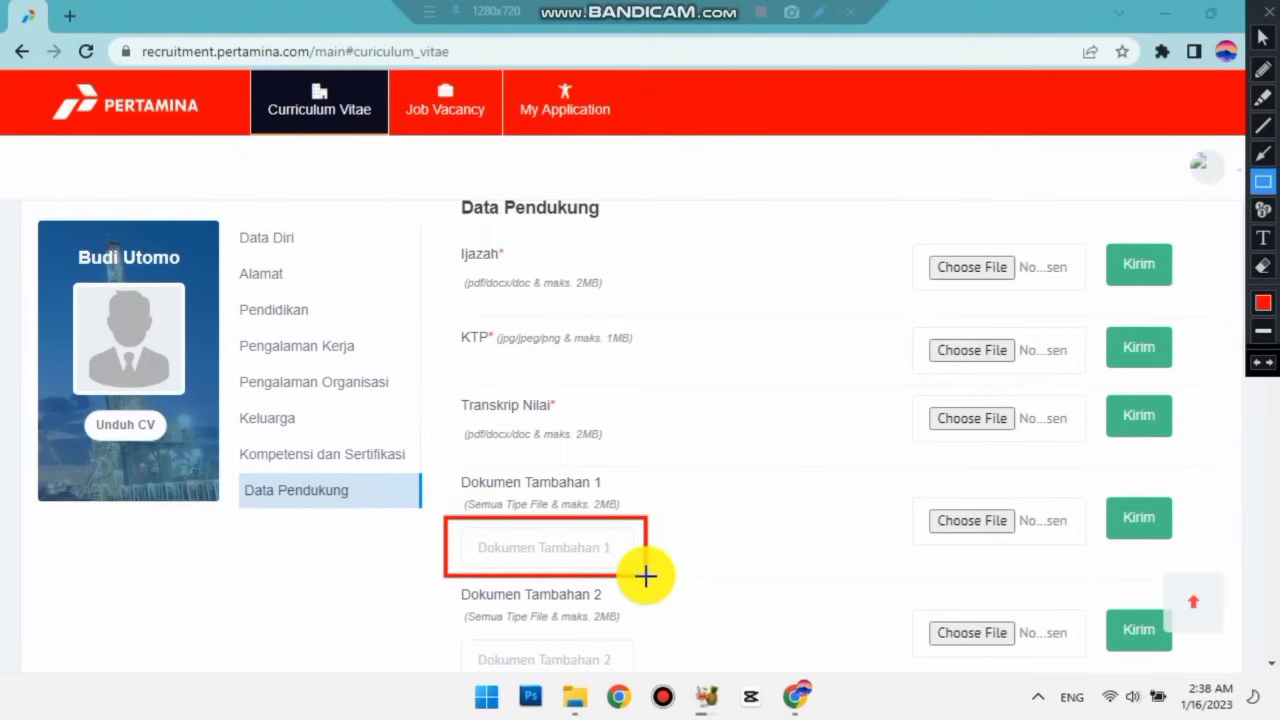
drag(905, 487, 1093, 557)
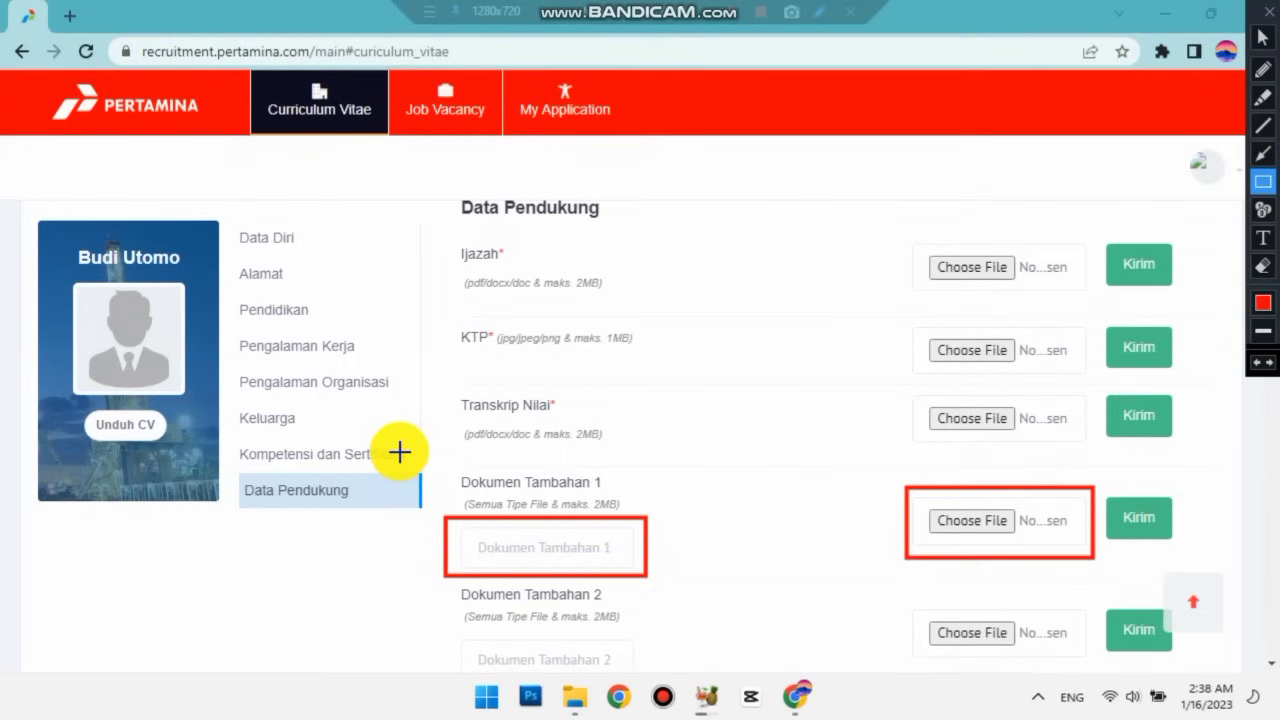
mouse_move(1103, 480)
mouse_down()
mouse_move(1116, 545)
mouse_move(1190, 556)
mouse_up()
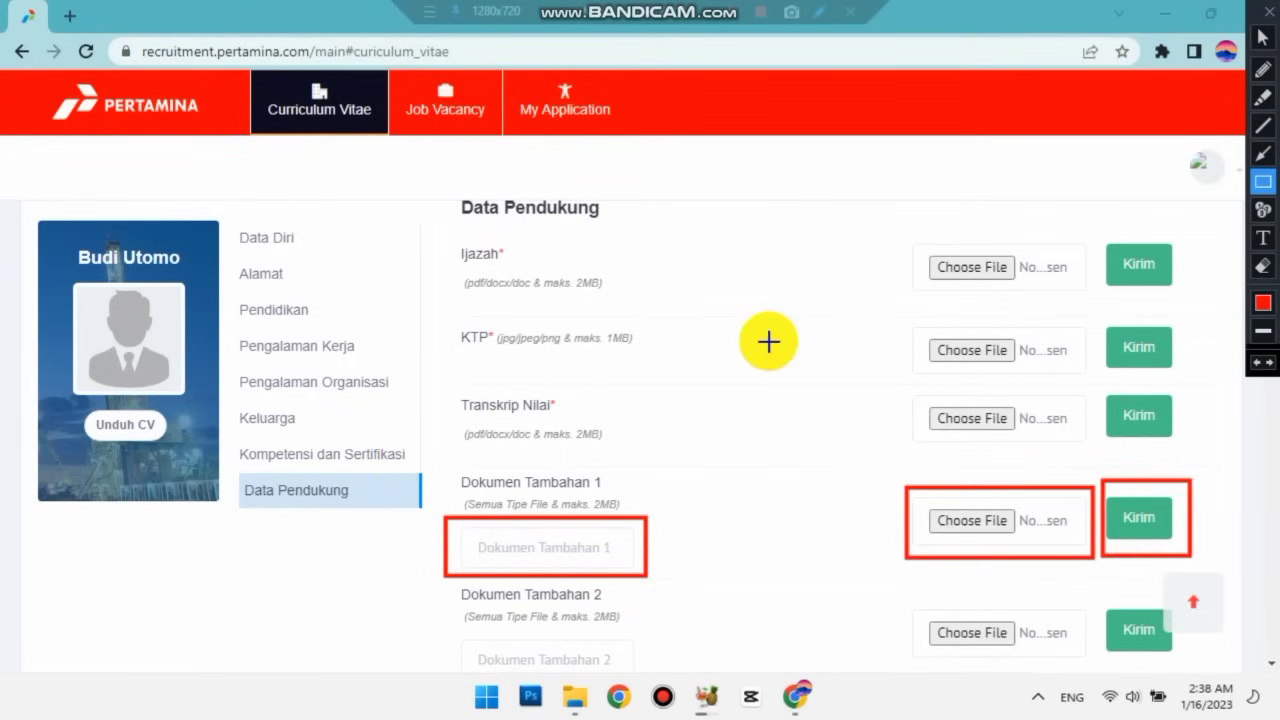
click(1259, 363)
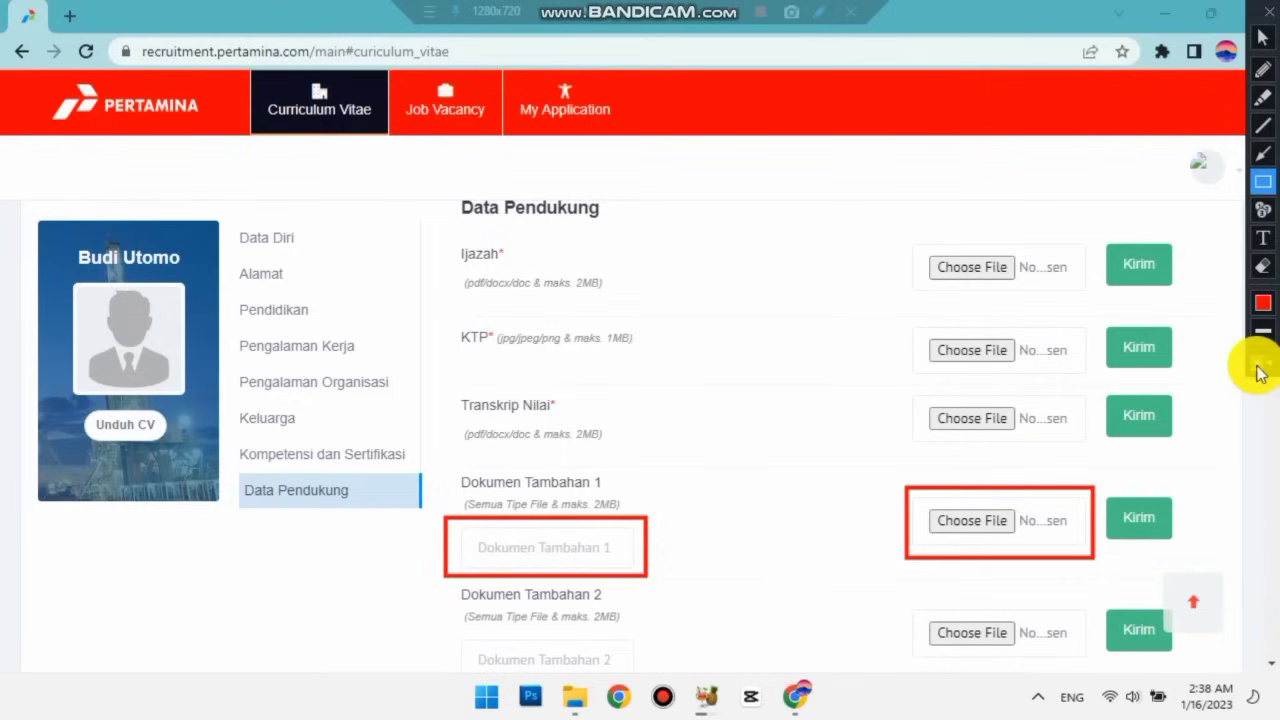
click(1259, 363)
click(1259, 363)
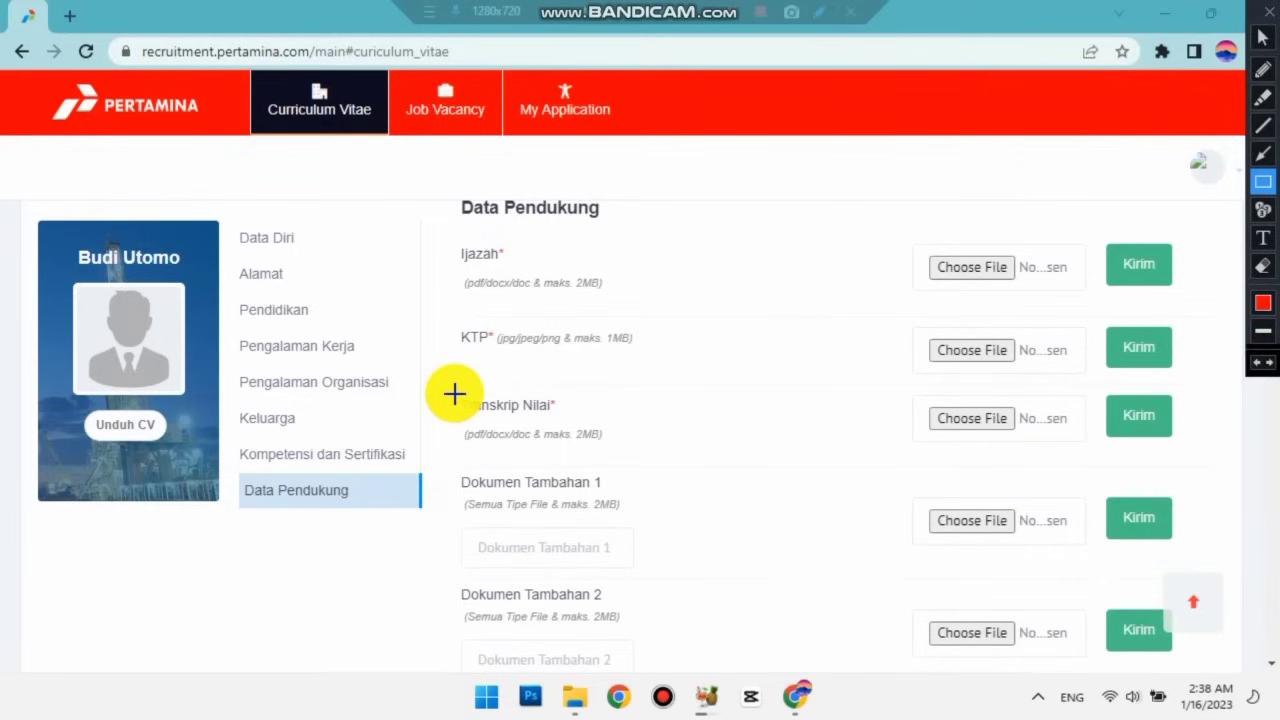
click(1262, 37)
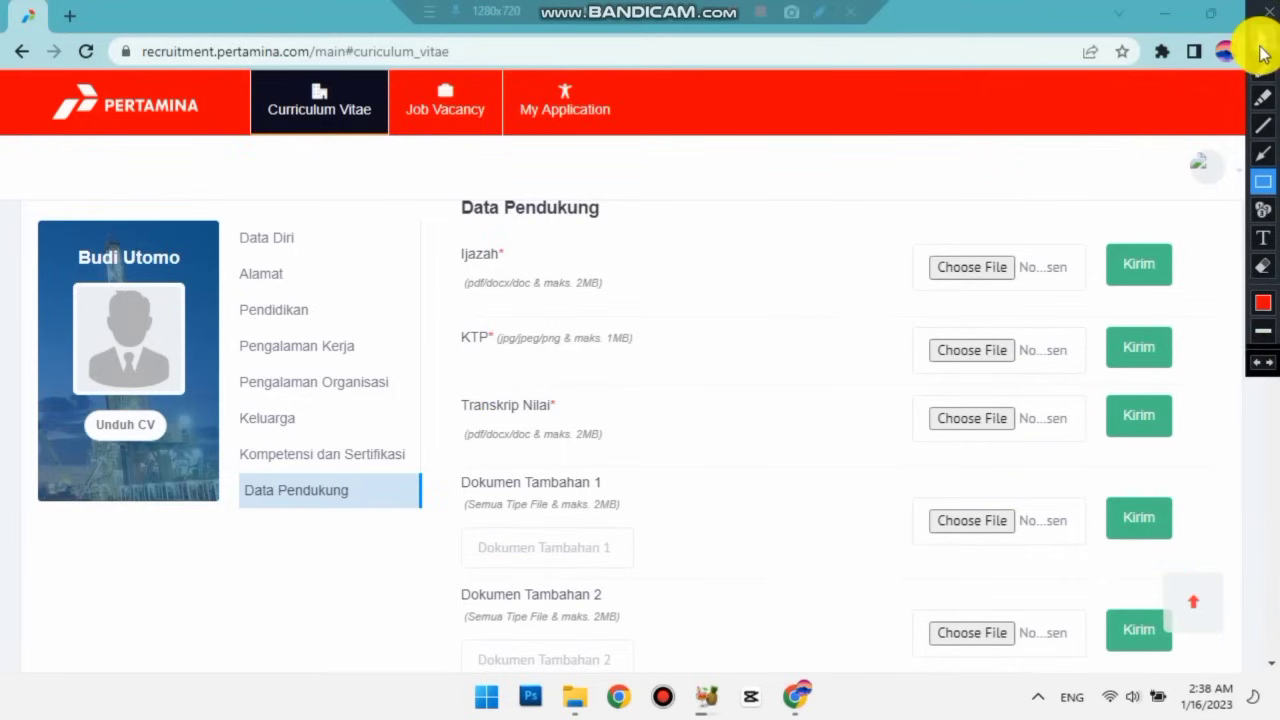
Return to the top of the Curriculum Vitae panel and open the Lihat CV preview.
scroll(705, 312, up, 1)
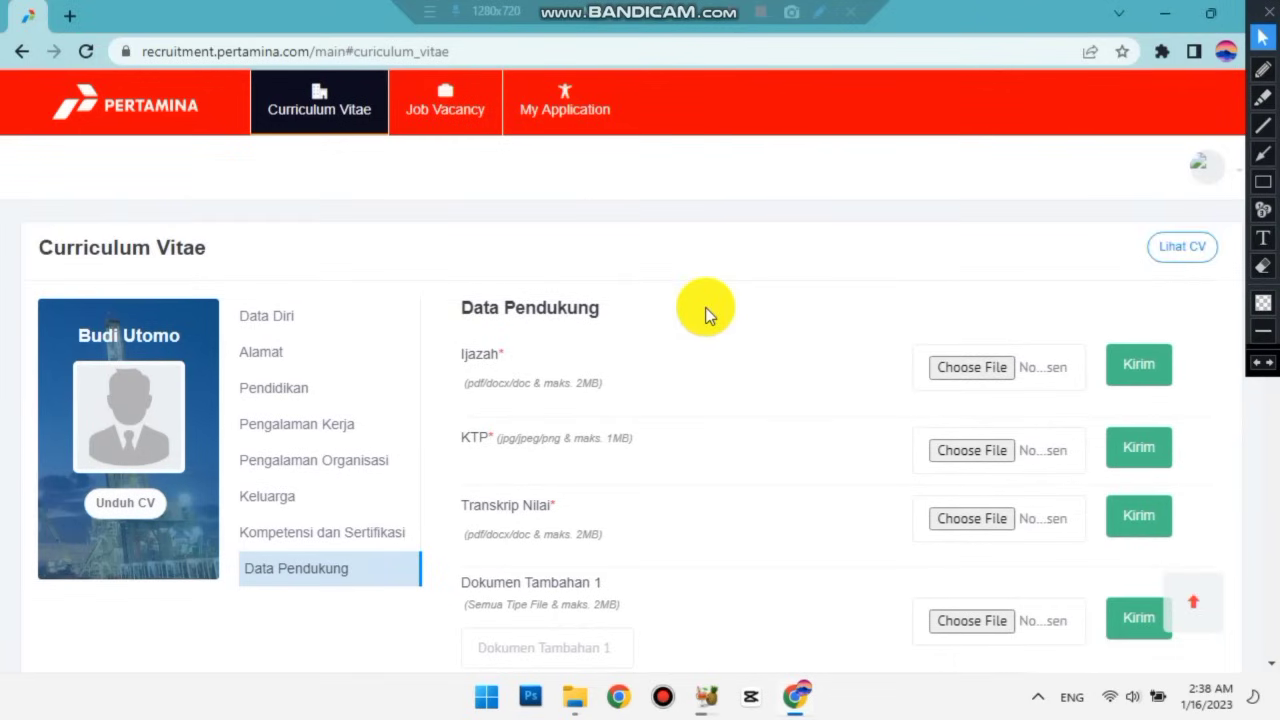
scroll(705, 312, down, 2)
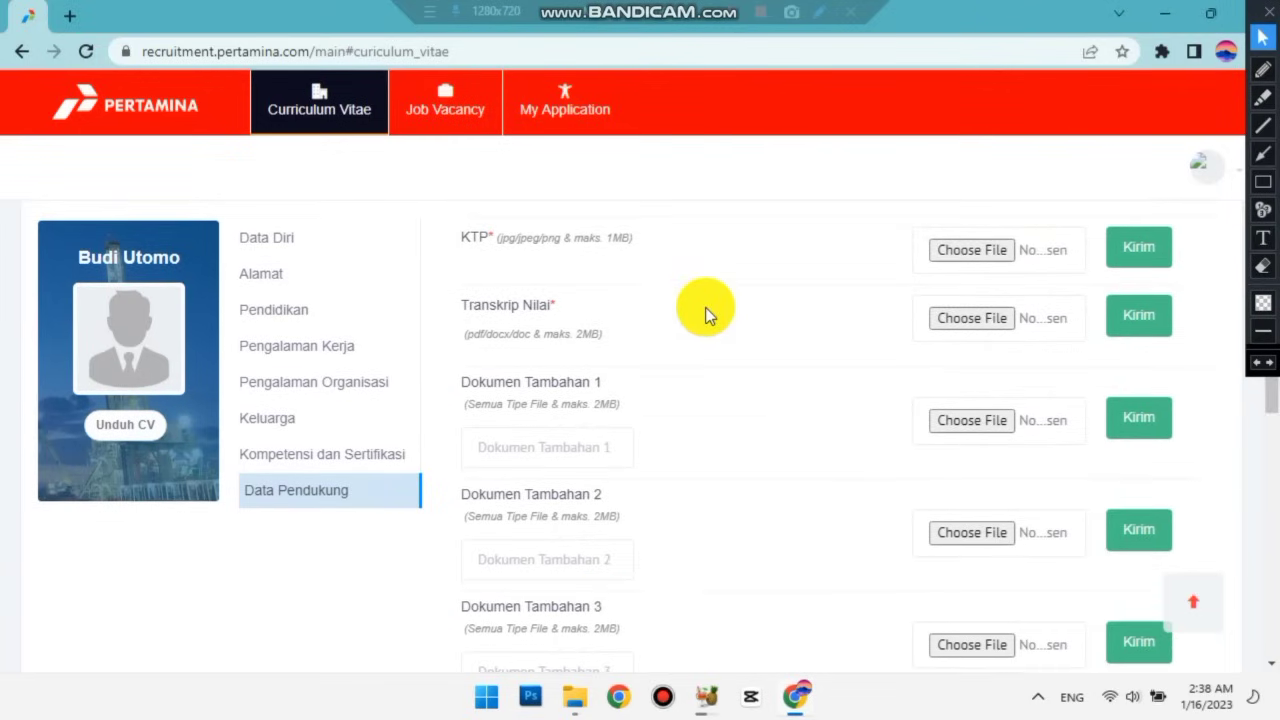
scroll(705, 312, up, 2)
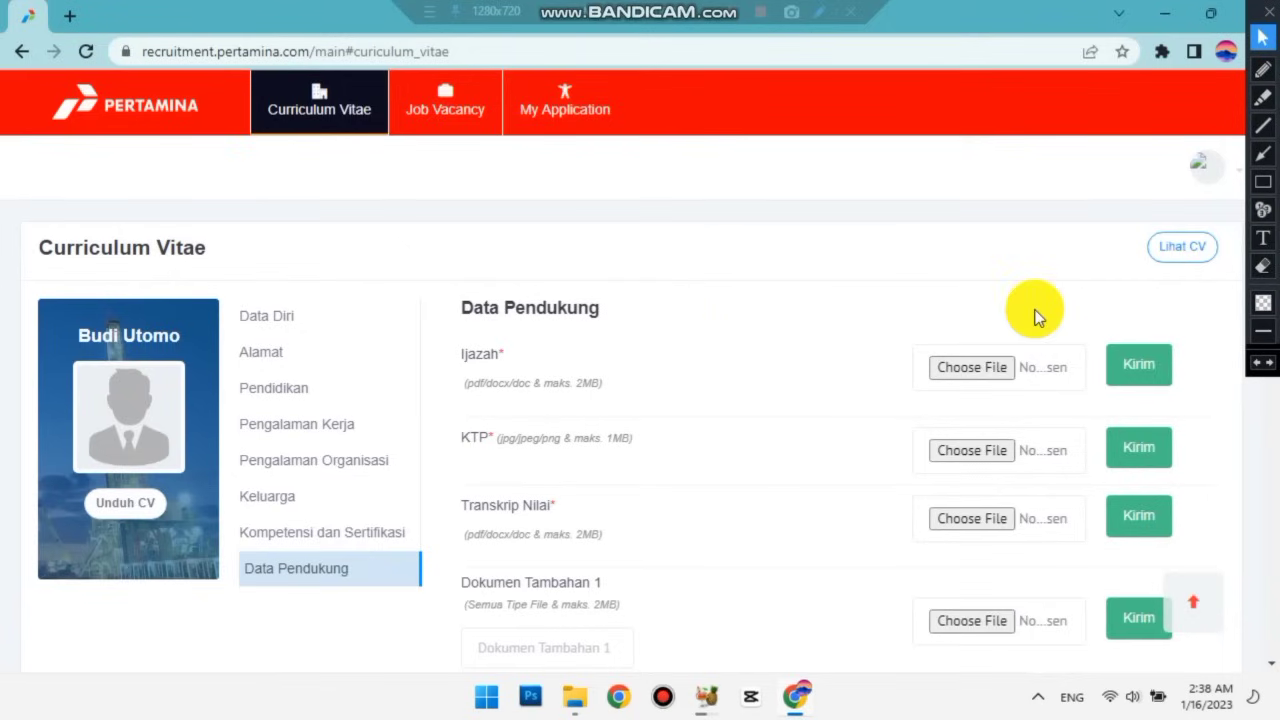
click(1263, 181)
drag(1119, 218, 1239, 290)
click(1256, 362)
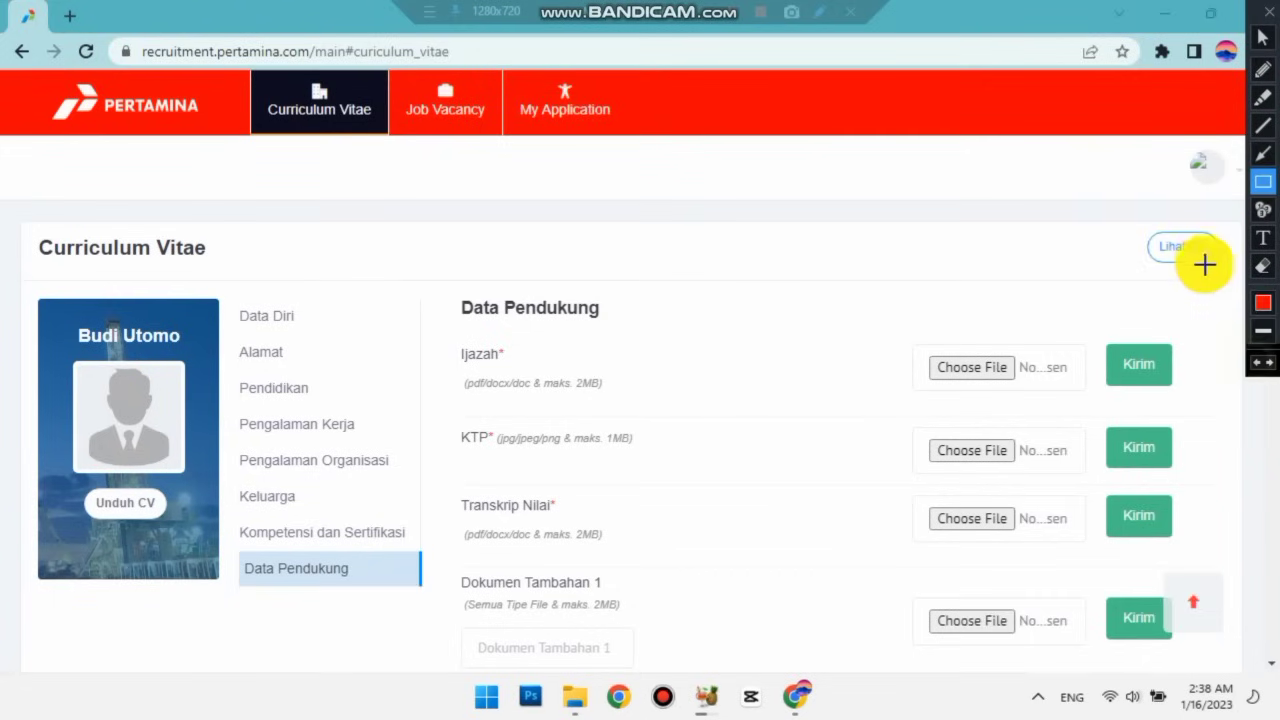
click(1258, 38)
click(1182, 247)
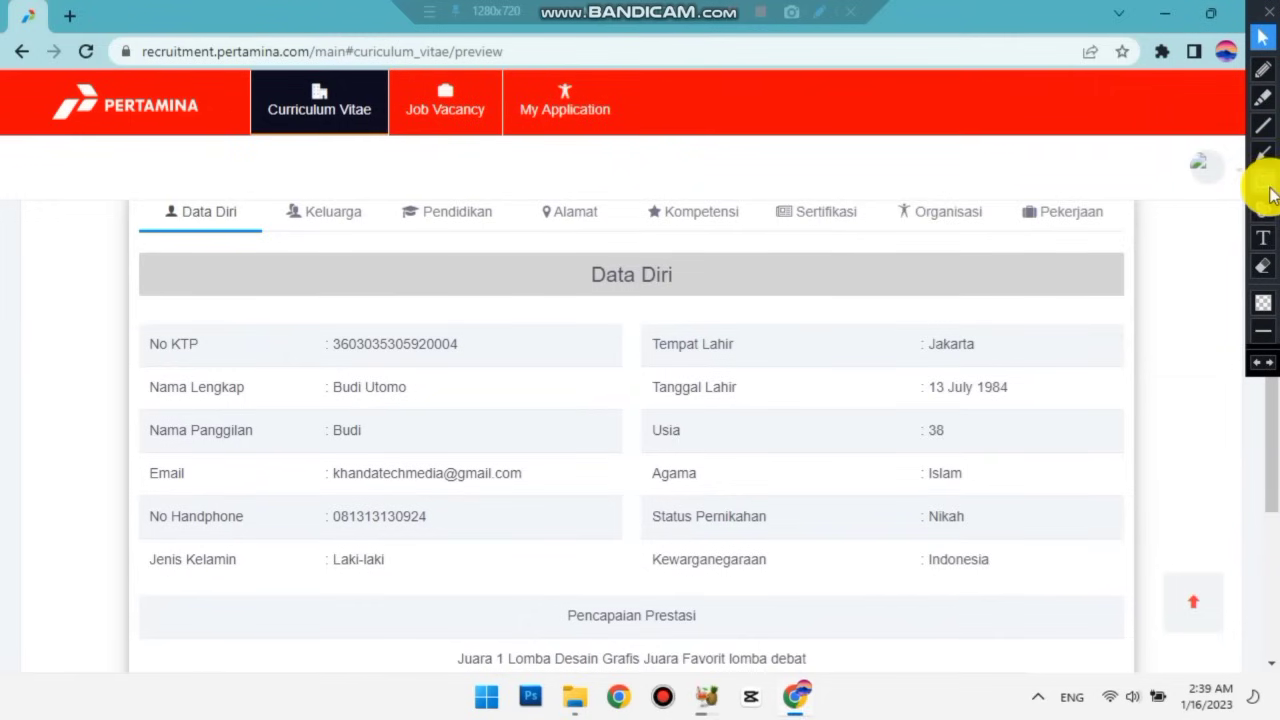
View the Keluarga and Pendidikan tabs of the CV preview.
click(1263, 181)
mouse_move(133, 310)
mouse_down()
mouse_move(954, 608)
mouse_move(1086, 629)
mouse_move(1110, 667)
mouse_up()
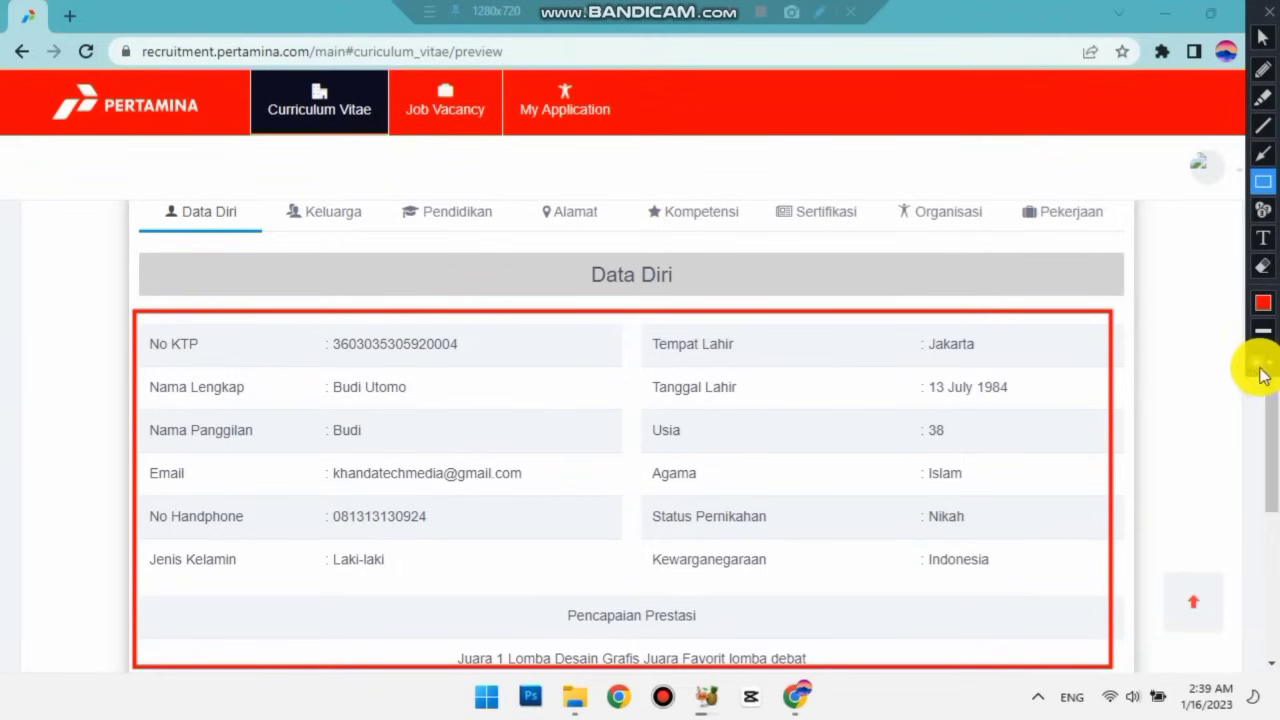
click(1262, 365)
click(1262, 38)
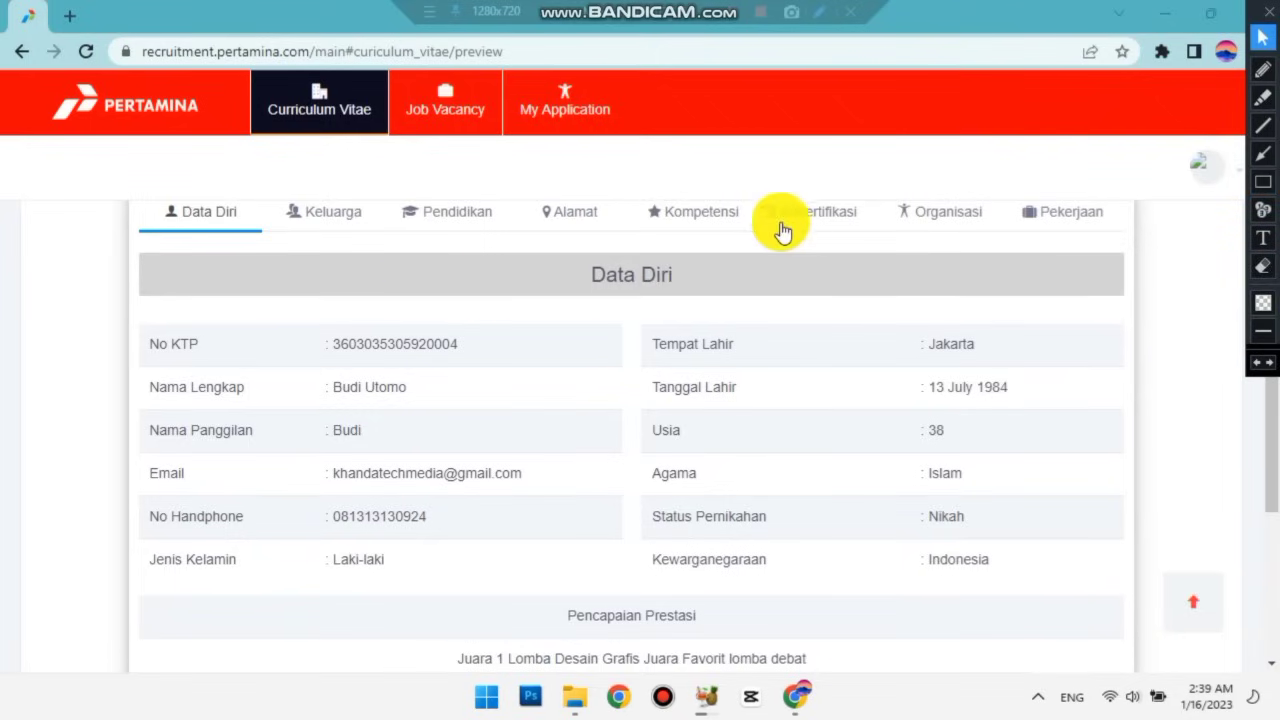
click(343, 230)
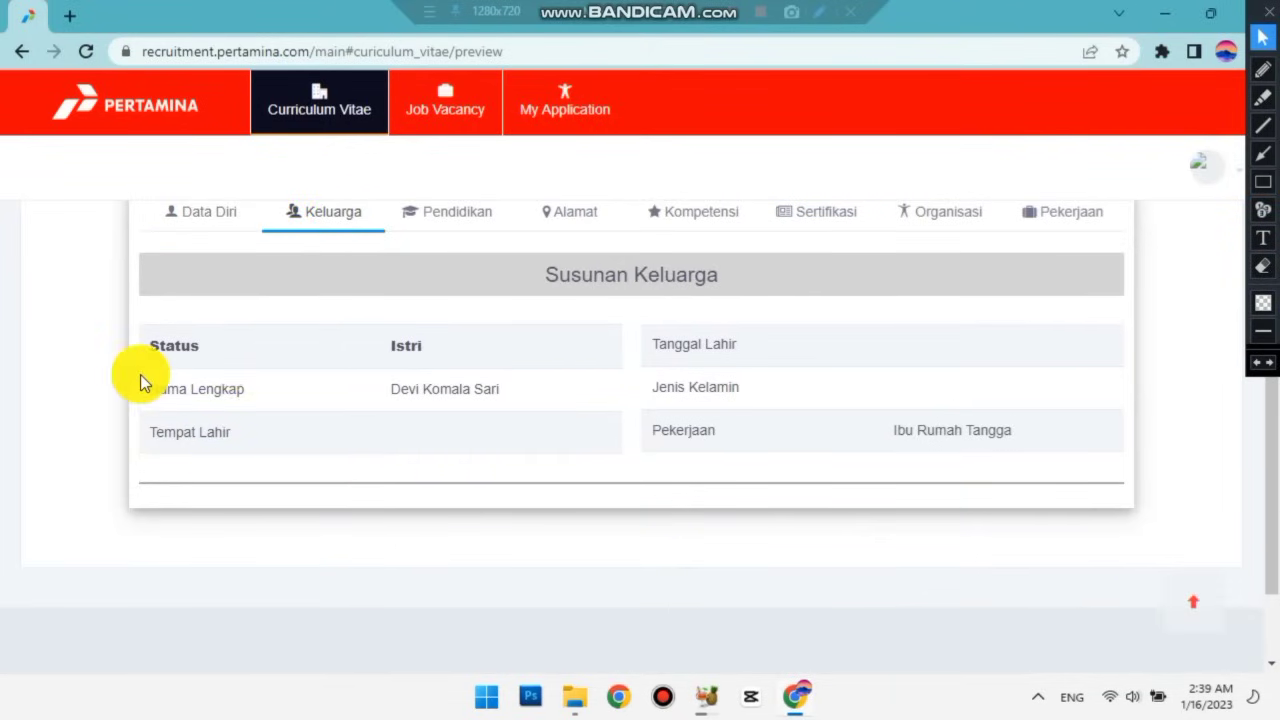
click(466, 226)
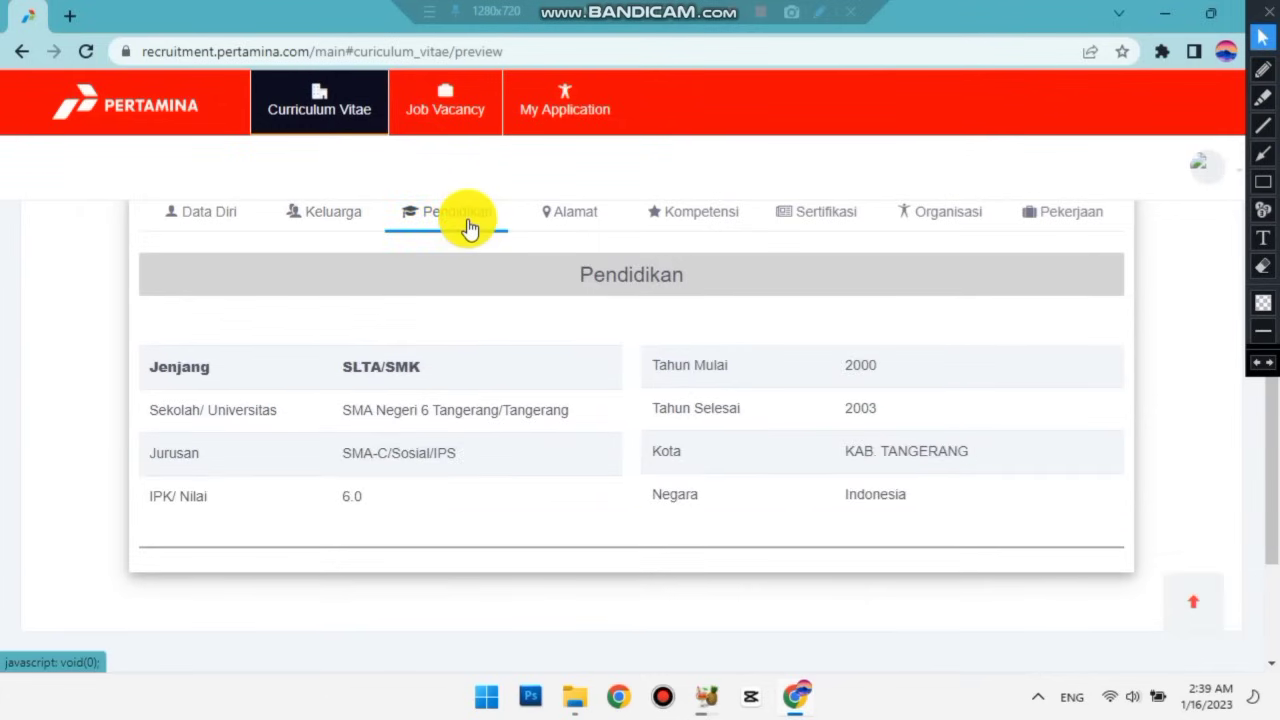
Review the Alamat, Kompetensi and Sertifikasi tabs of the CV preview.
click(584, 214)
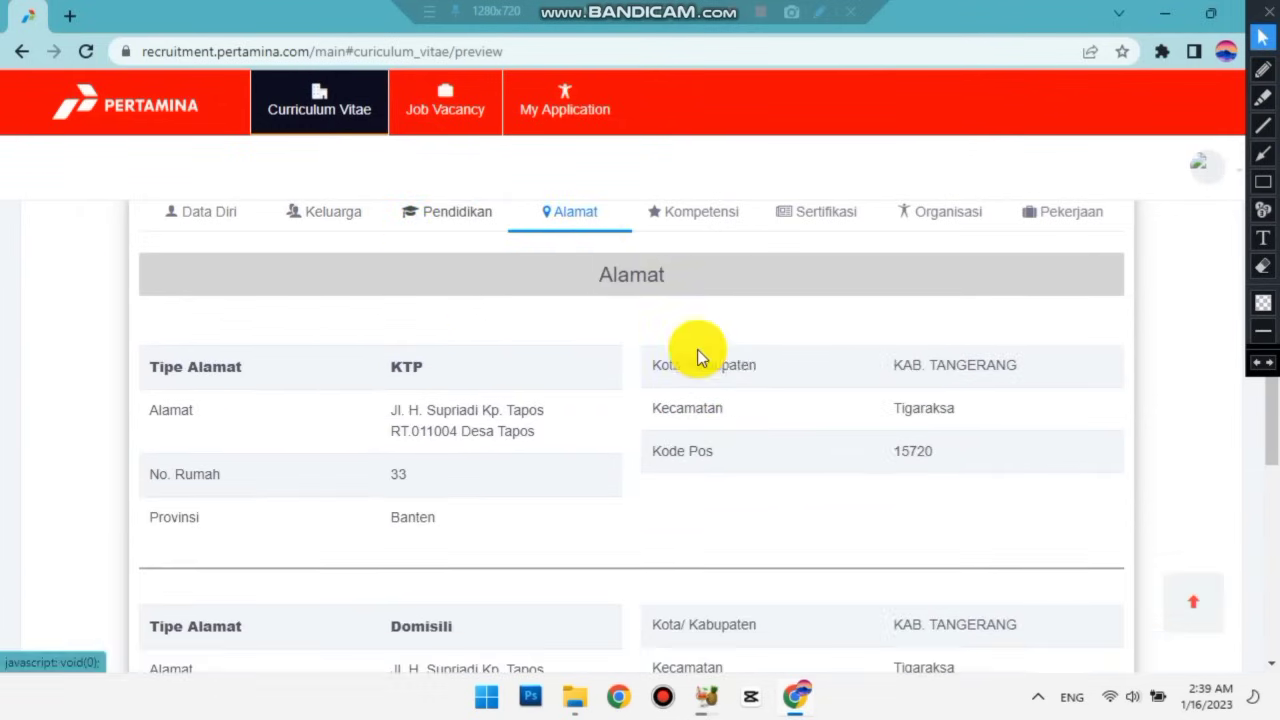
scroll(732, 379, down, 2)
scroll(731, 385, up, 2)
click(705, 212)
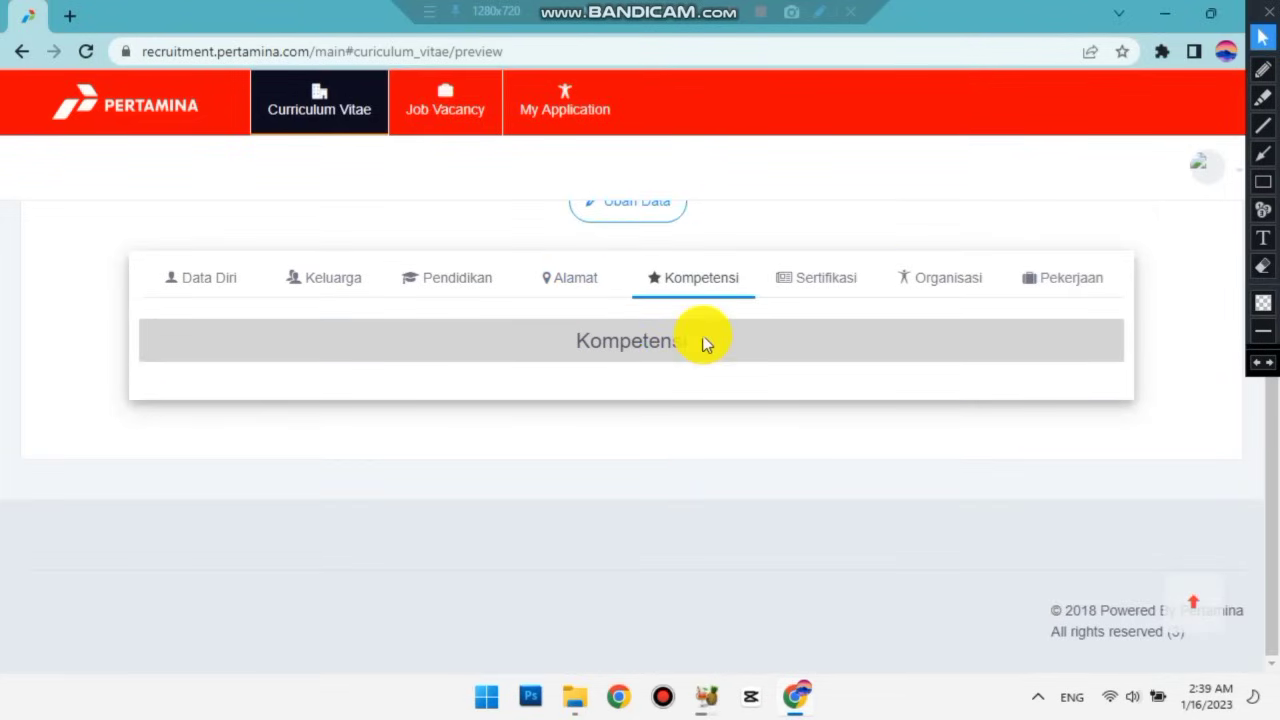
click(816, 277)
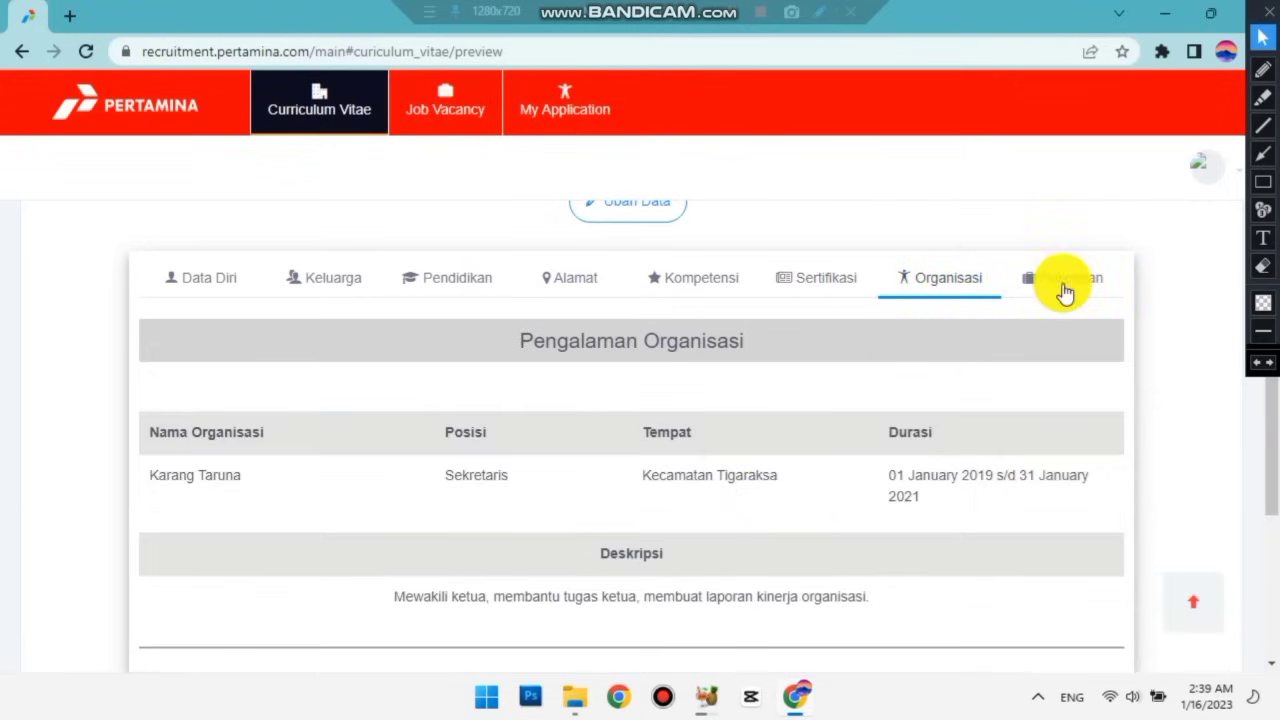
scroll(829, 448, down, 3)
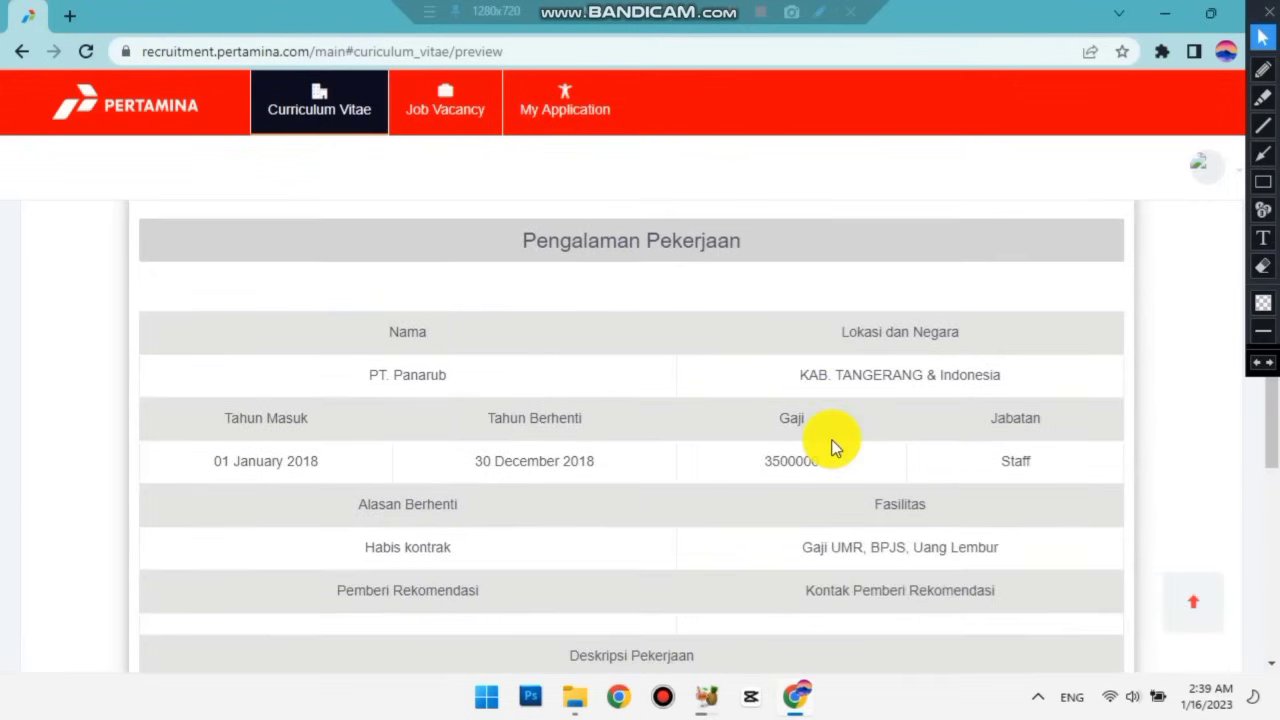
scroll(831, 447, down, 2)
scroll(836, 447, up, 8)
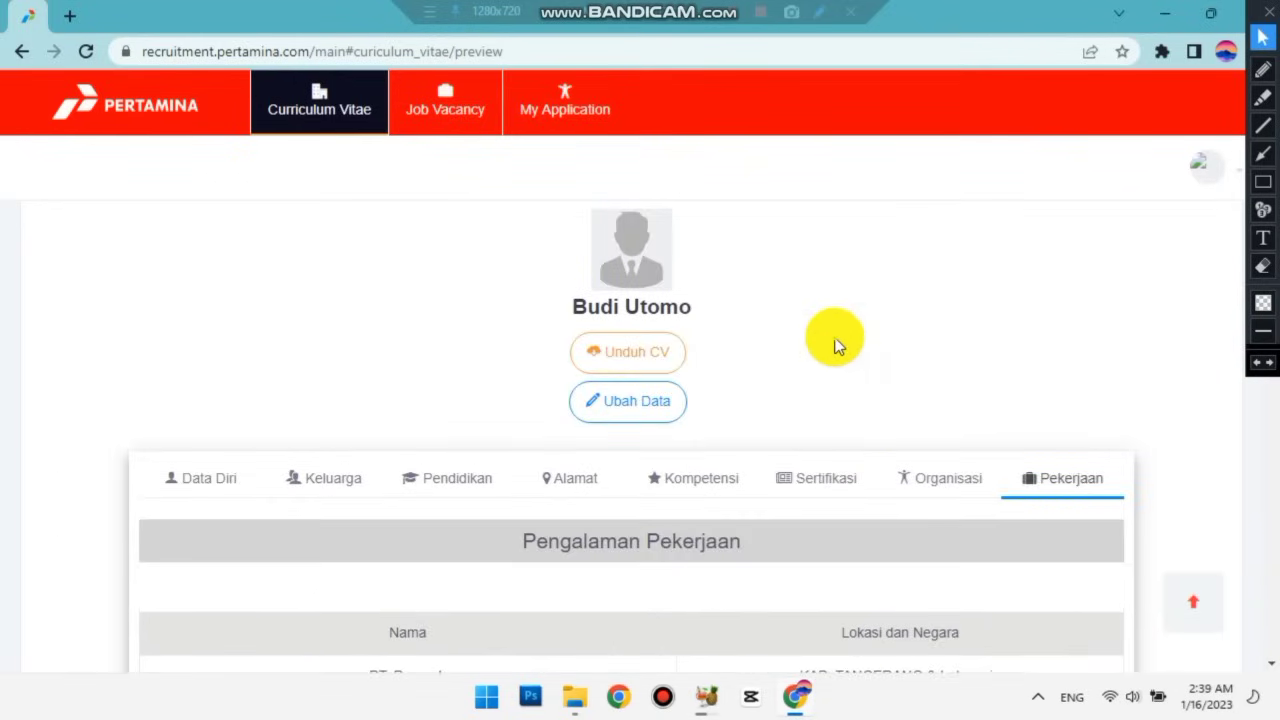
Generate the two-page CV_Online PDF with Unduh CV and scroll through its pages.
click(614, 362)
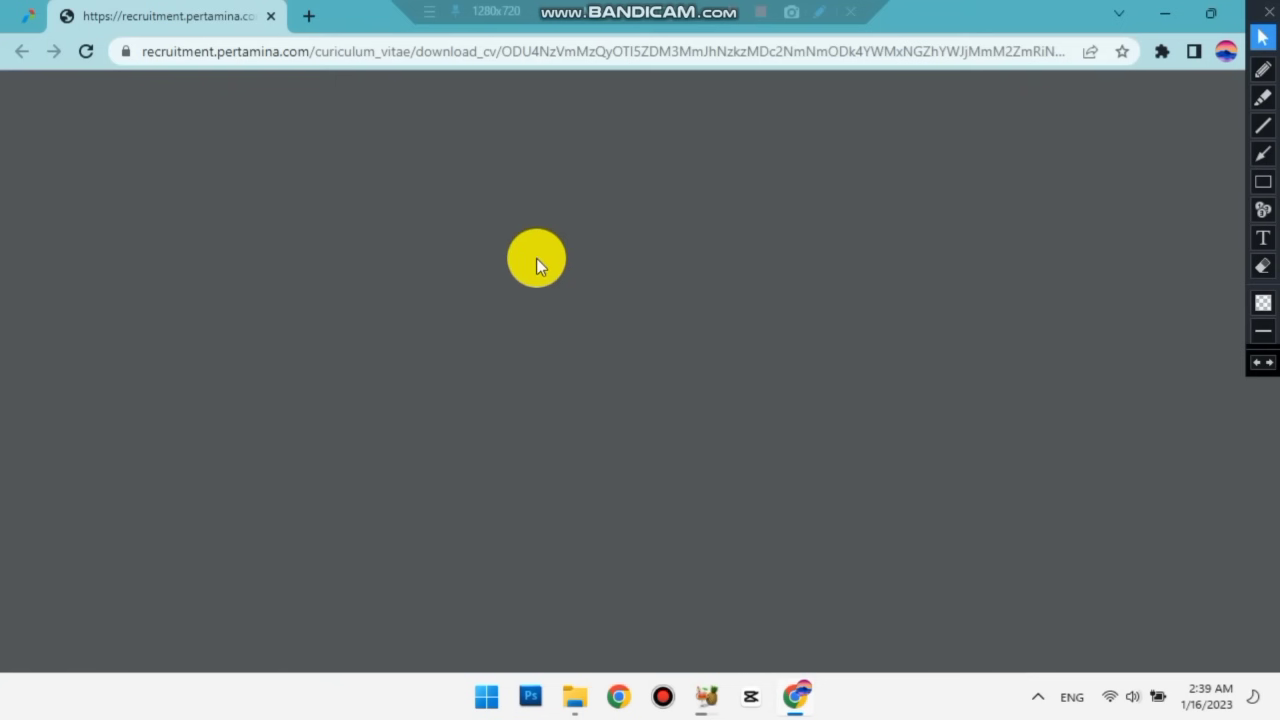
scroll(728, 340, up, 5)
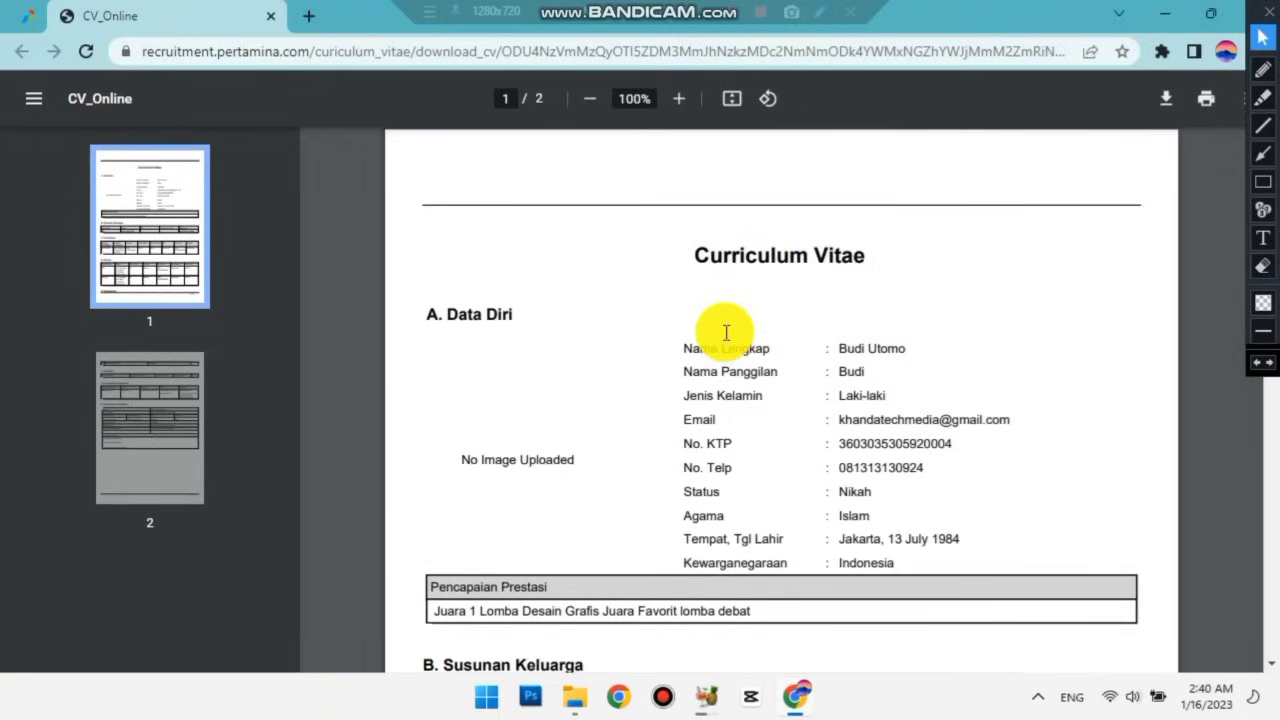
scroll(728, 336, down, 5)
scroll(721, 332, down, 10)
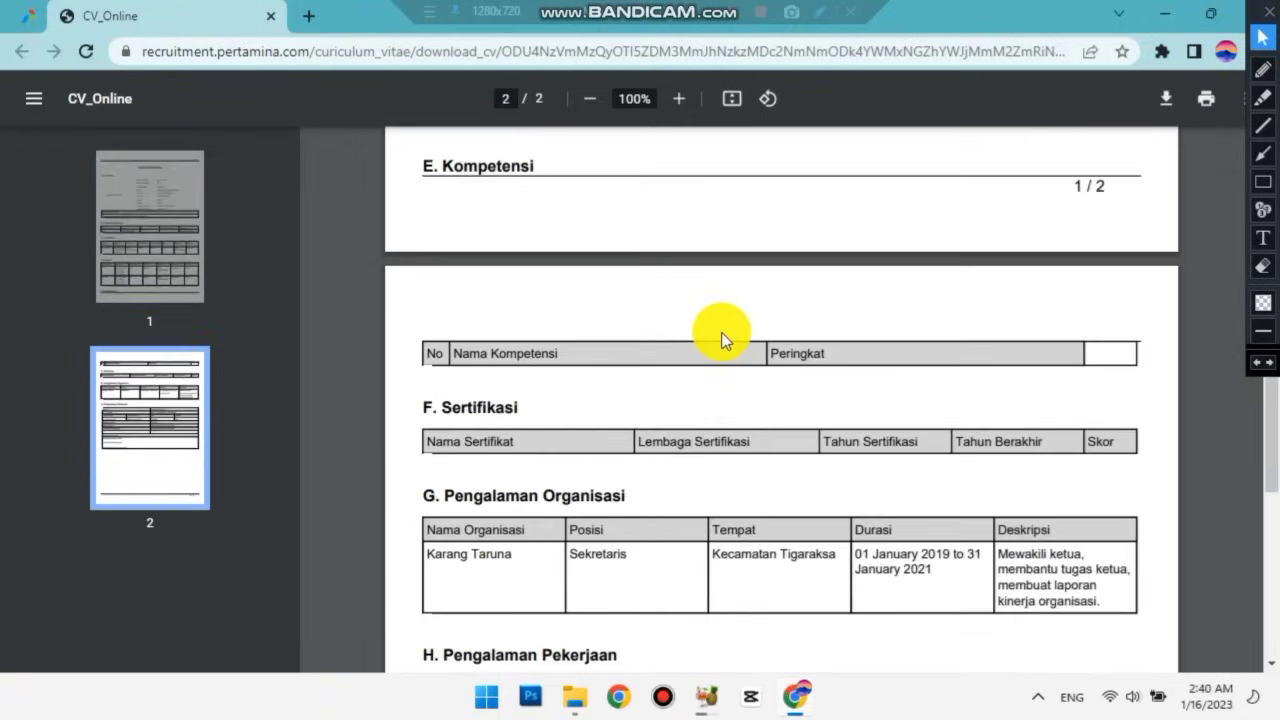
scroll(716, 336, down, 3)
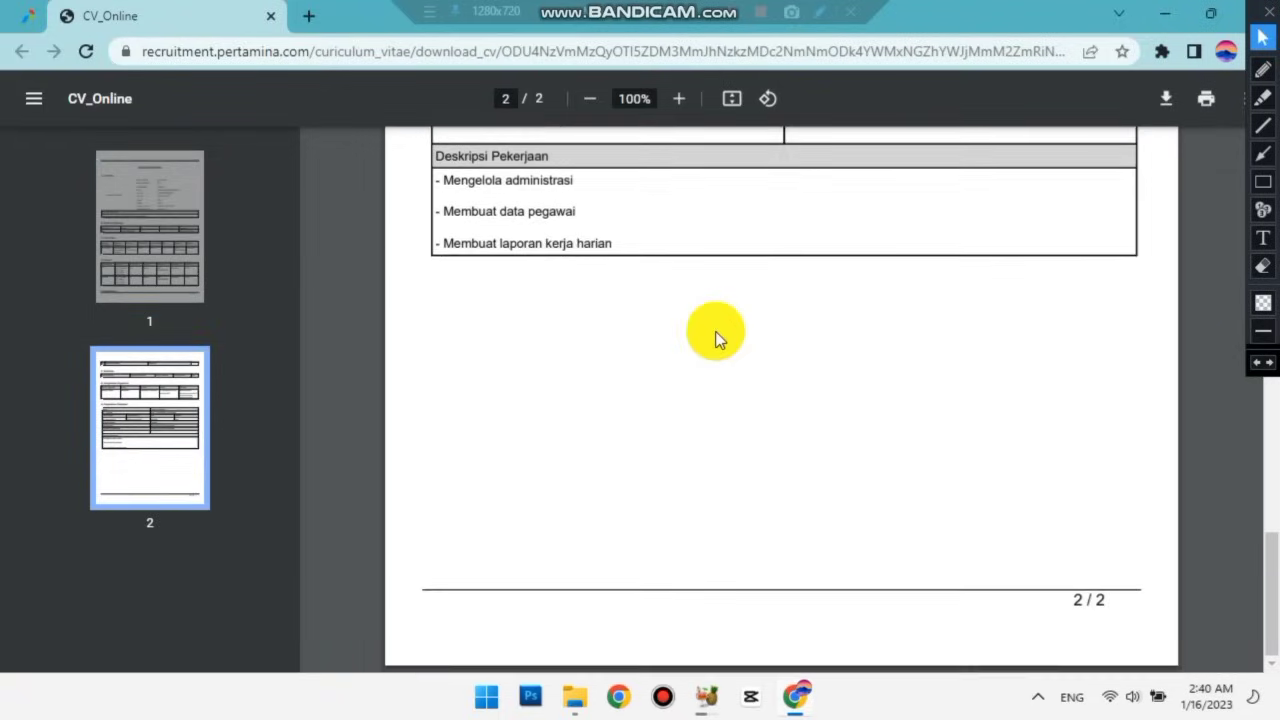
scroll(714, 330, up, 15)
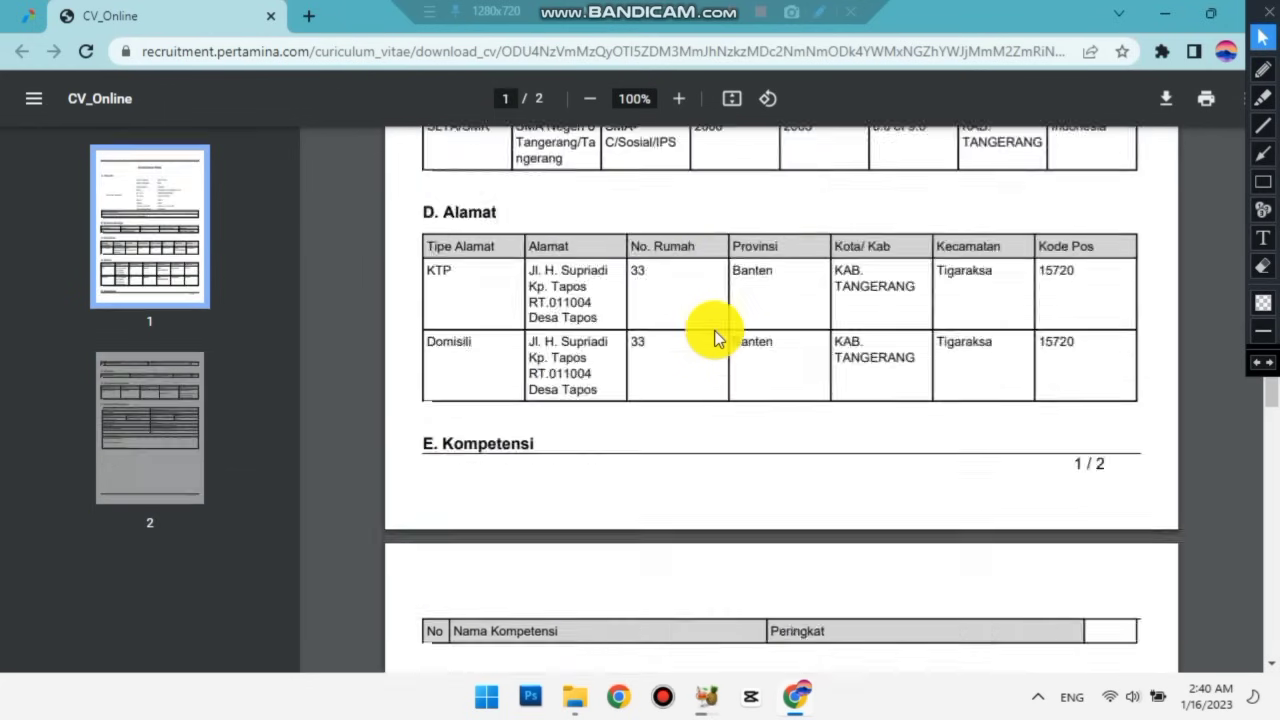
scroll(714, 330, up, 3)
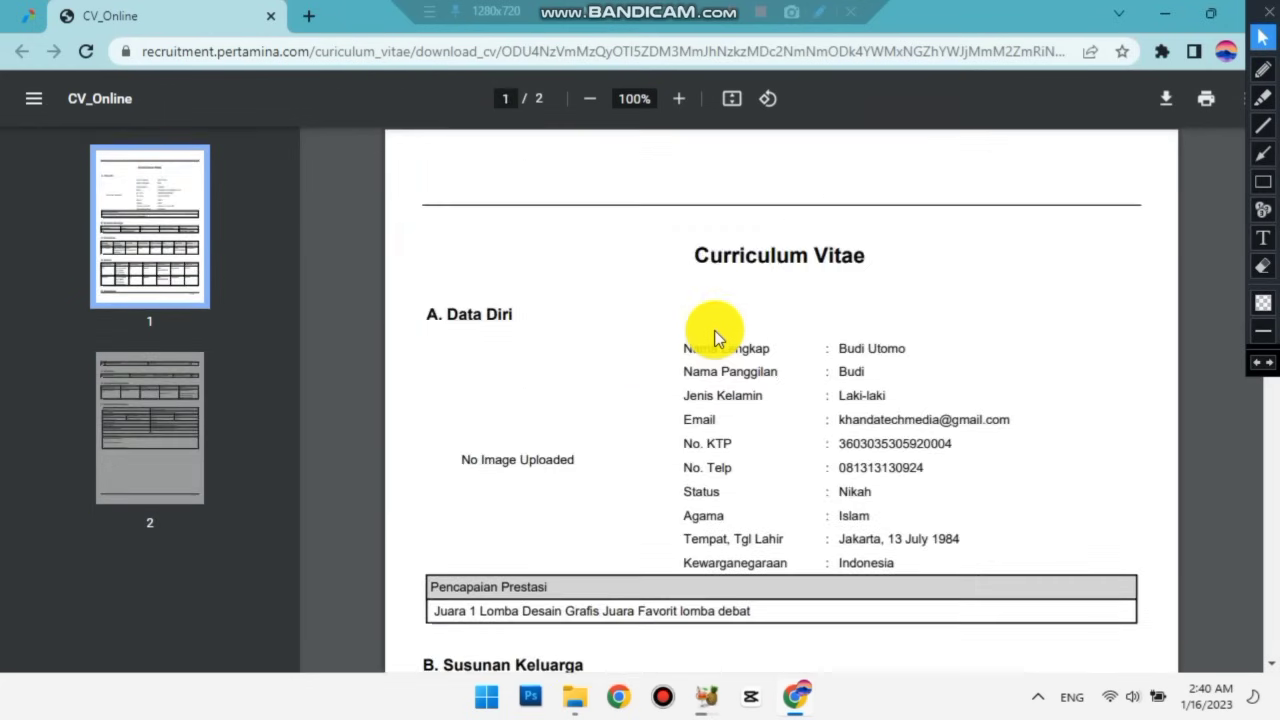
click(1263, 181)
drag(1141, 82, 1189, 119)
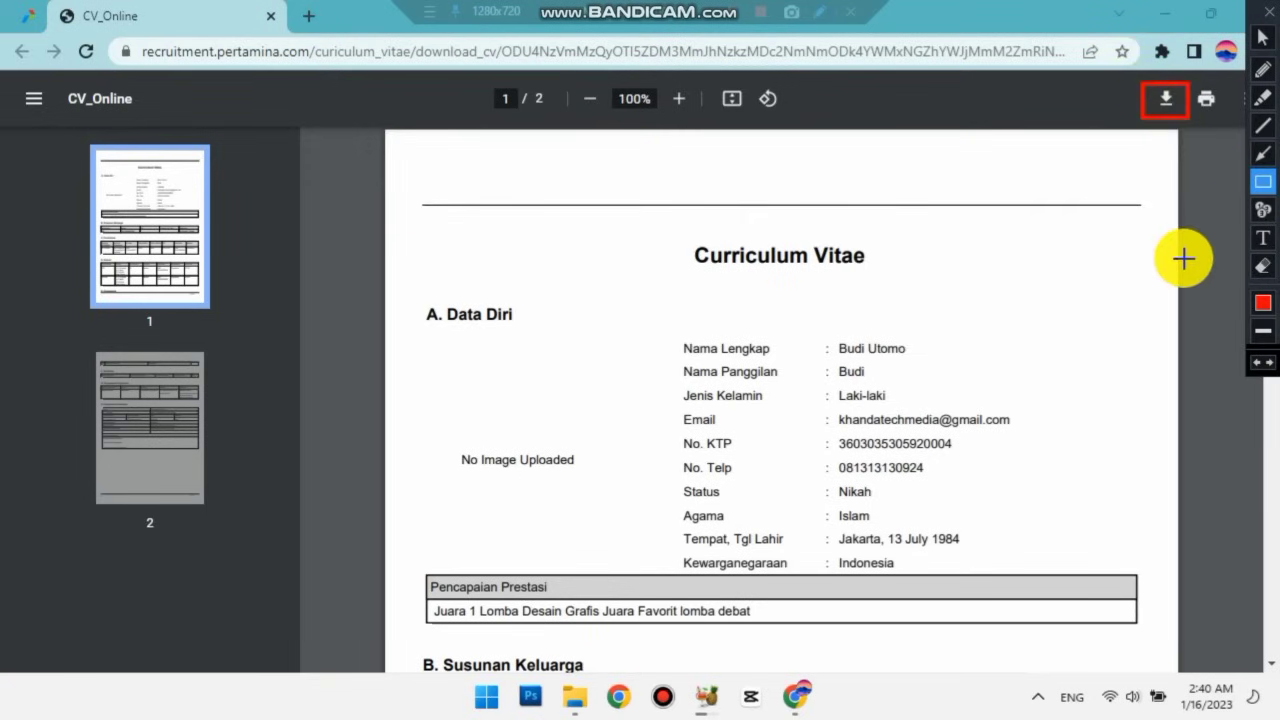
click(1260, 366)
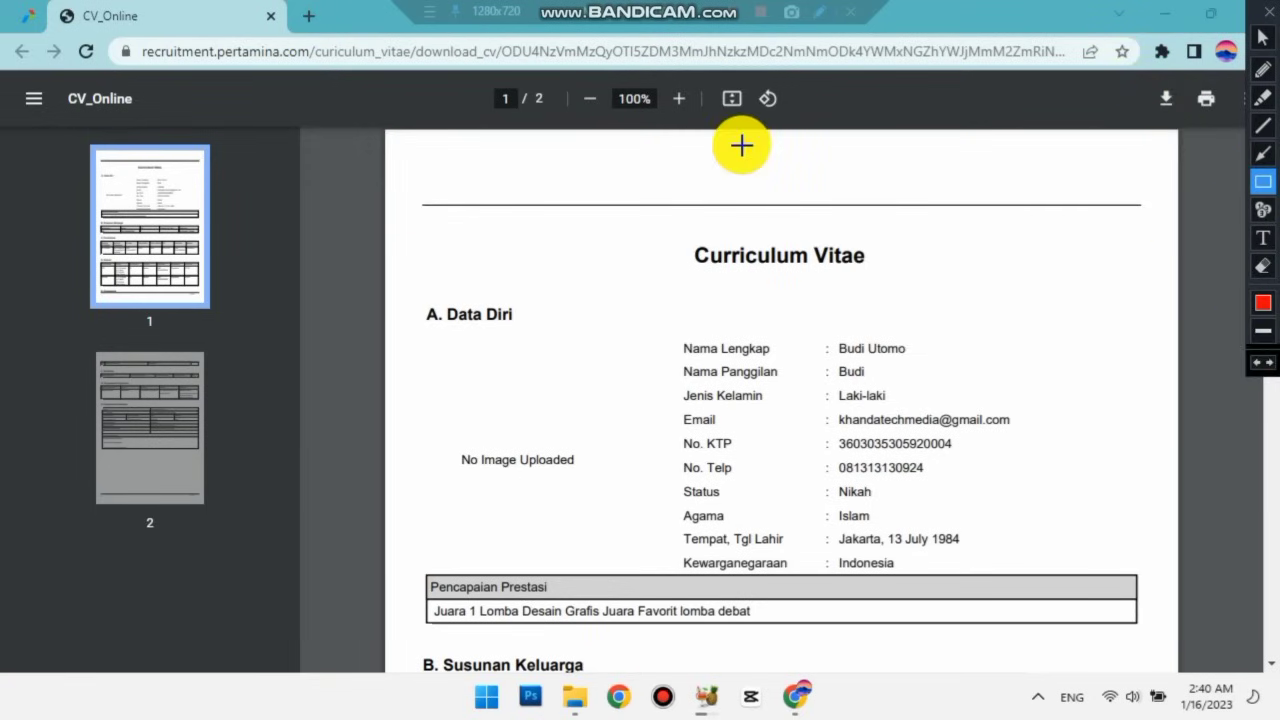
click(1263, 40)
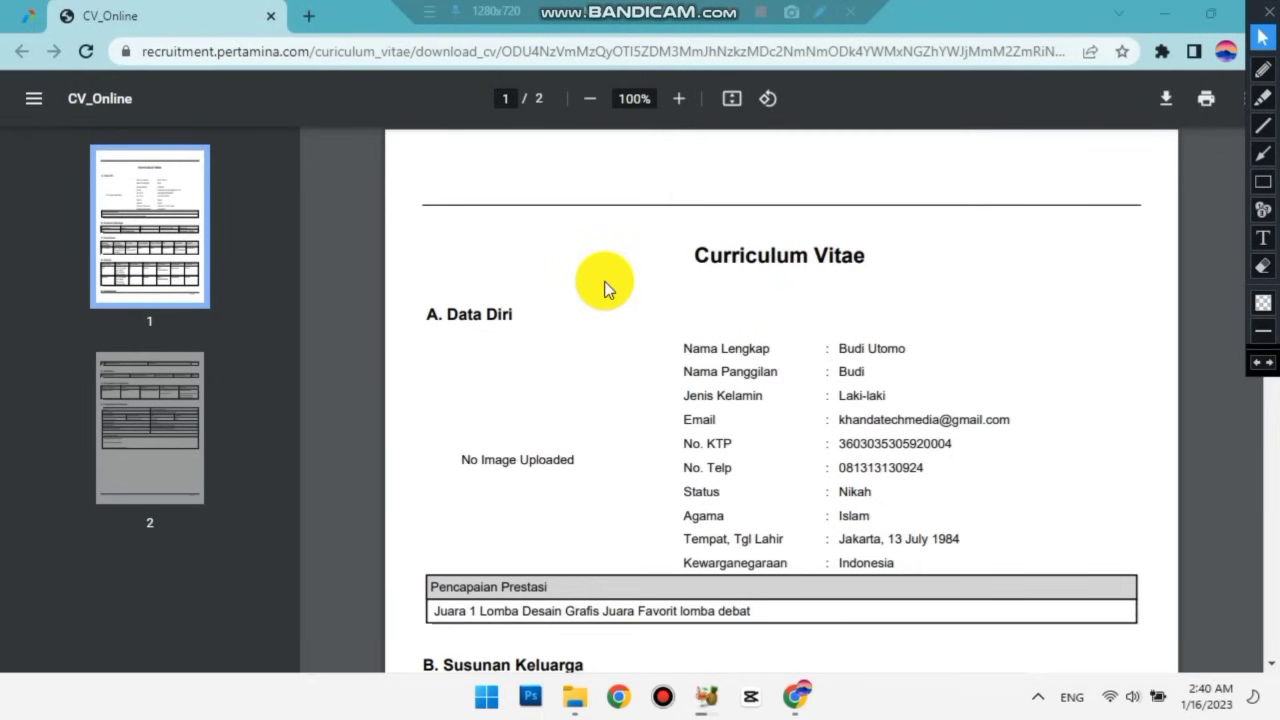
scroll(607, 287, down, 5)
scroll(600, 275, up, 5)
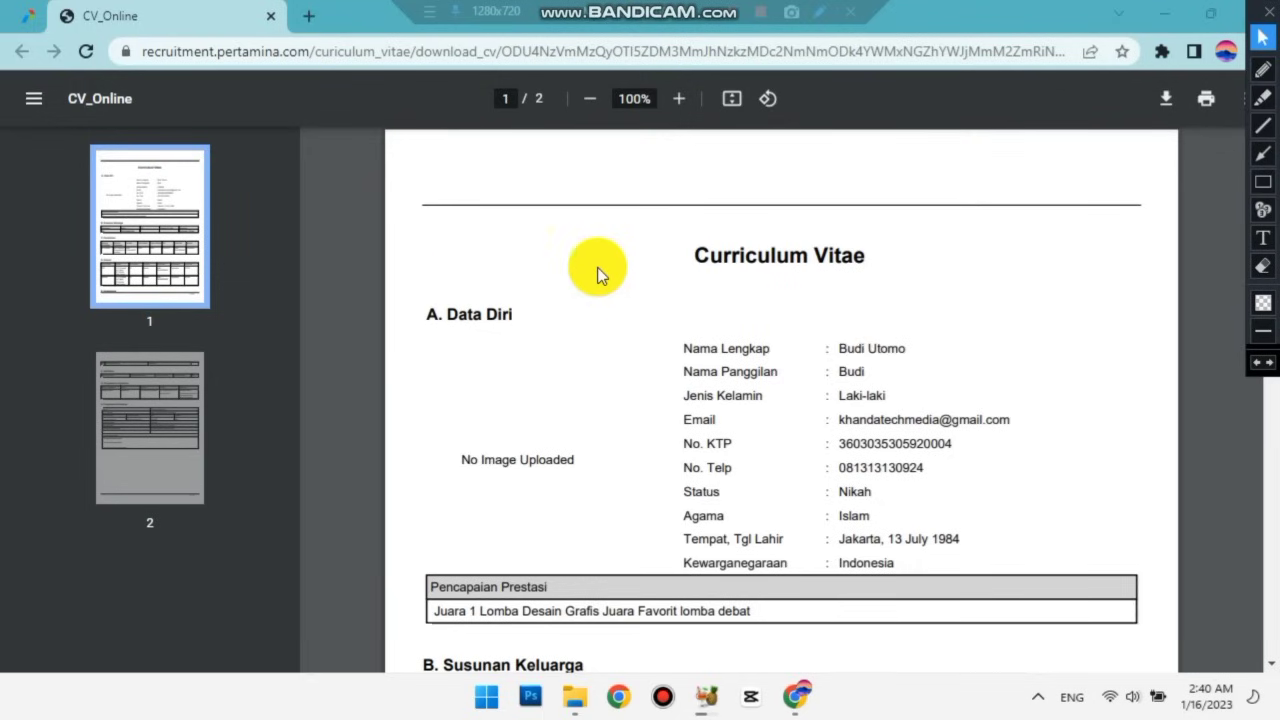
Close the PDF tab and return to the Job Vacancy page.
click(275, 18)
scroll(482, 273, down, 1)
scroll(480, 273, down, 6)
scroll(480, 273, up, 7)
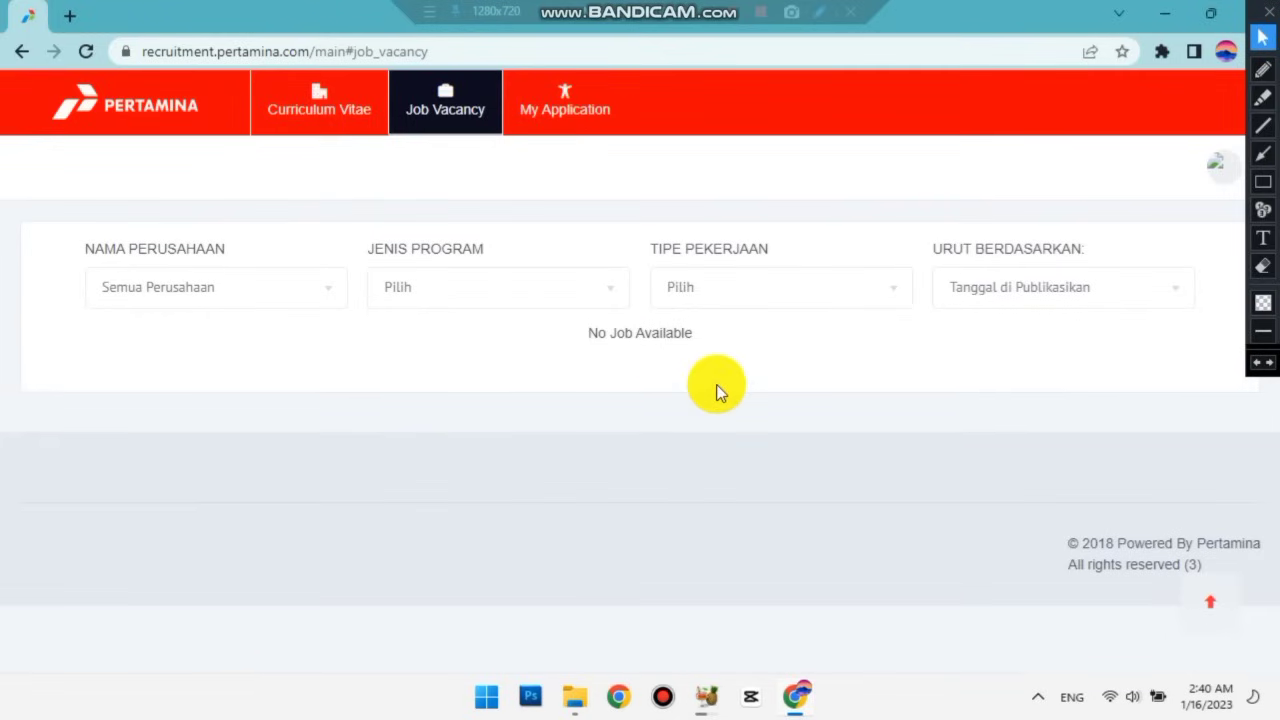
click(565, 115)
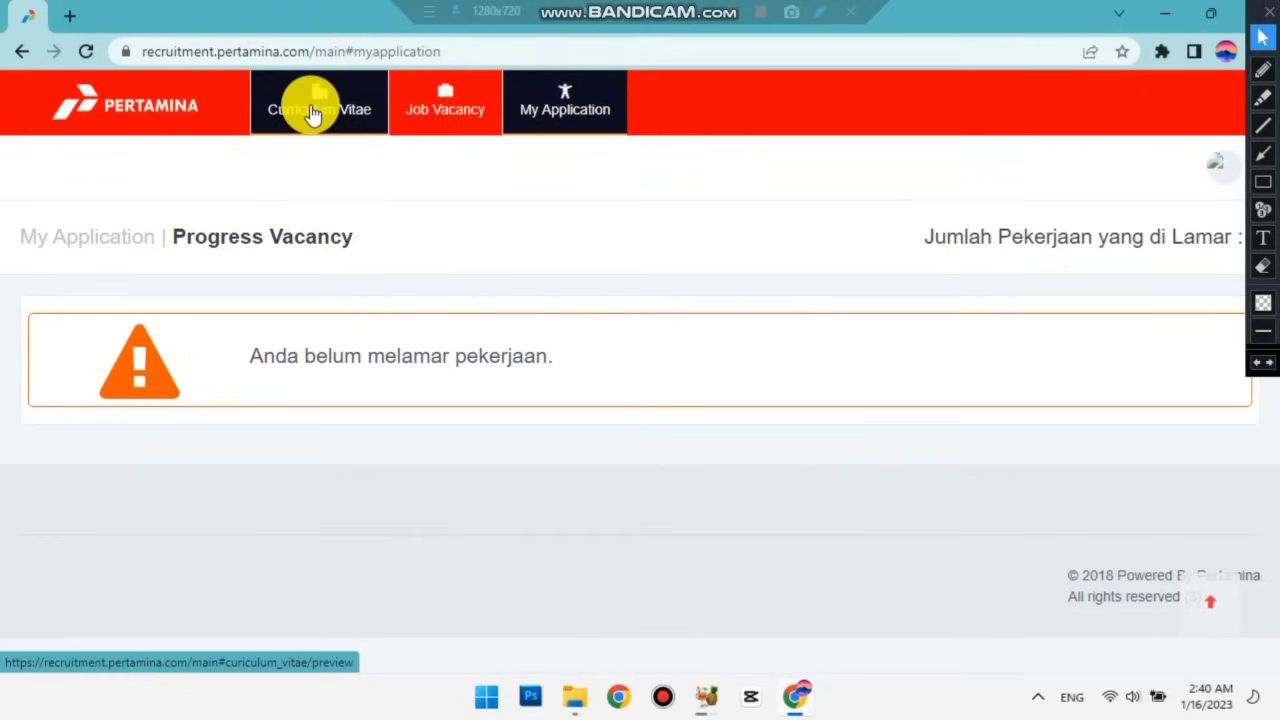
click(425, 128)
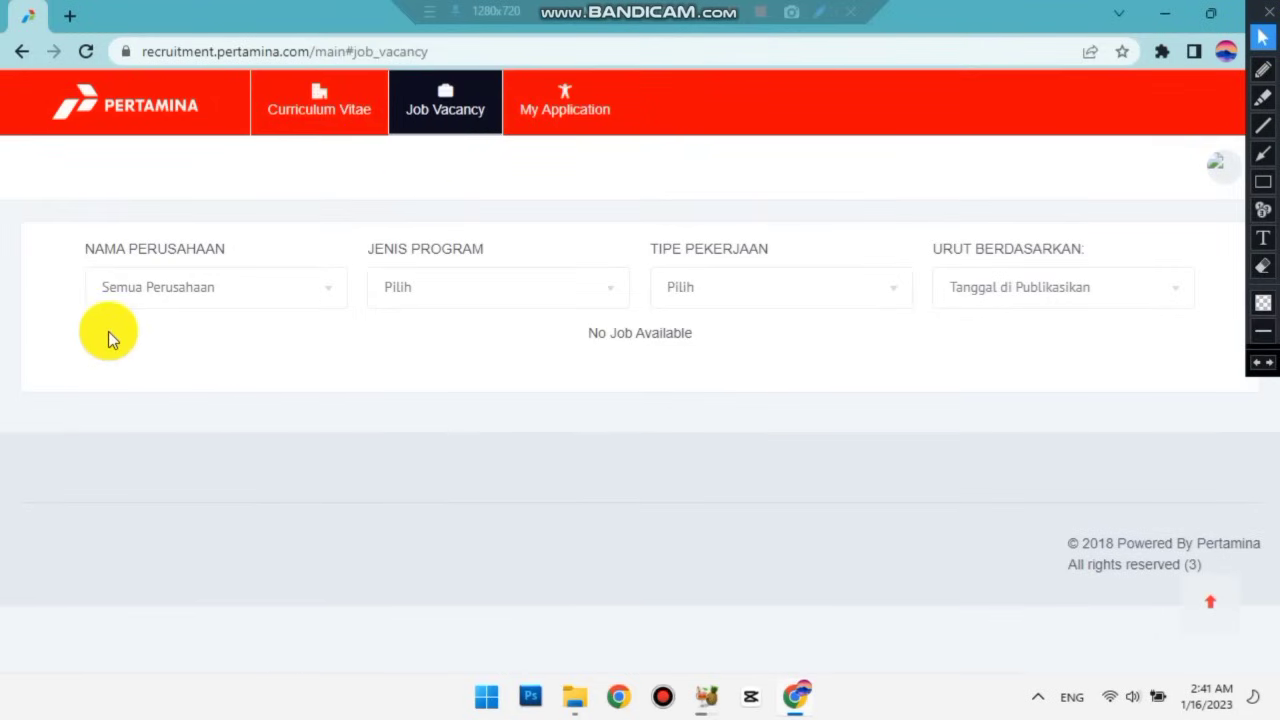
click(1263, 181)
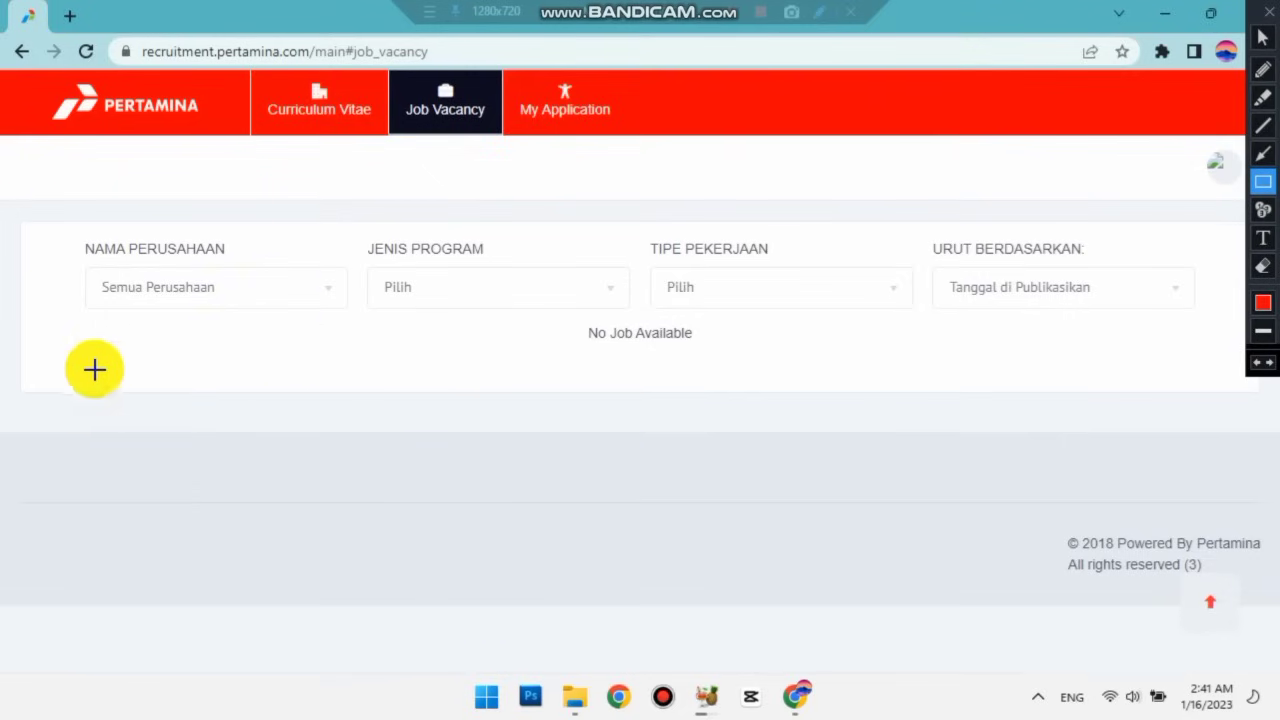
drag(65, 329, 695, 392)
drag(1038, 564, 1197, 627)
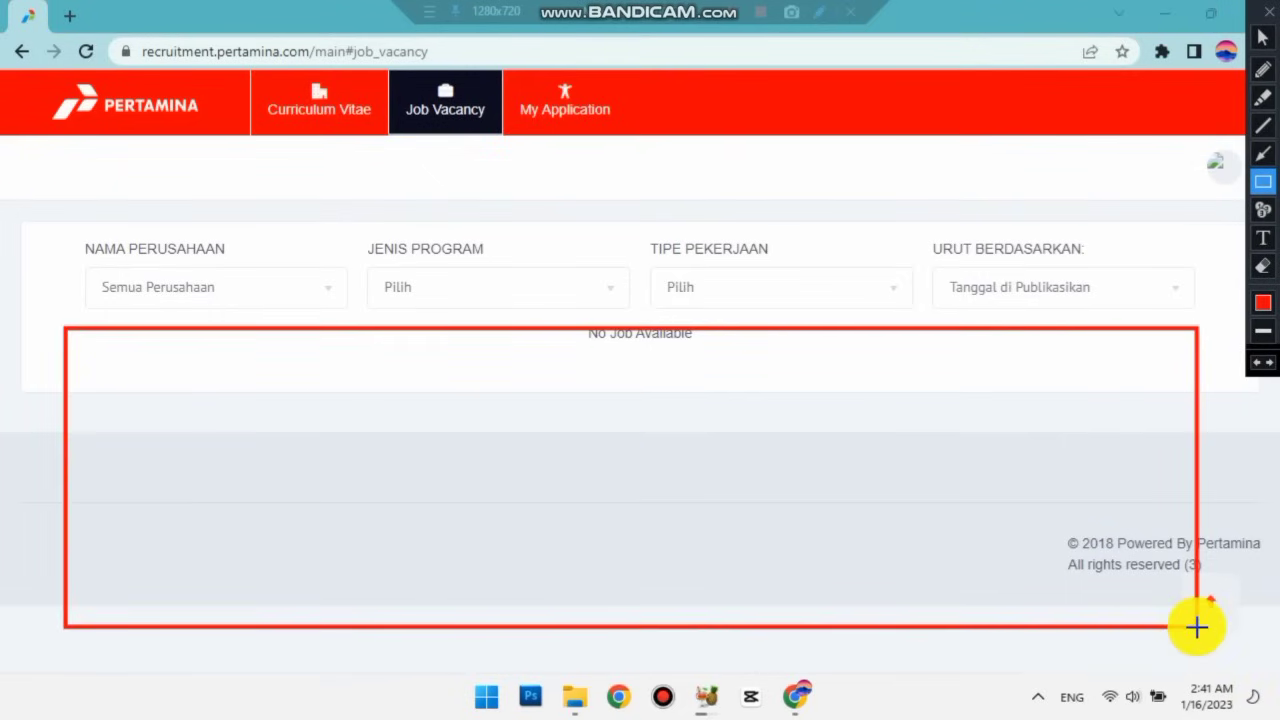
click(1259, 365)
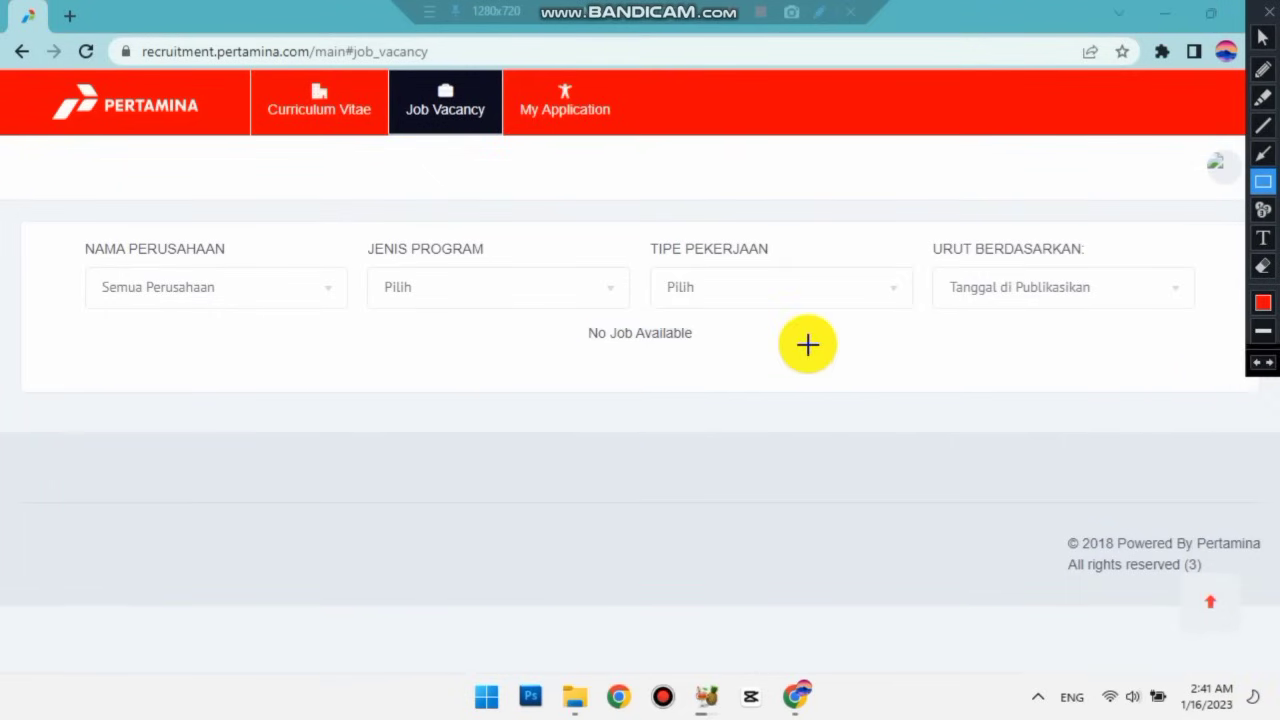
click(1263, 37)
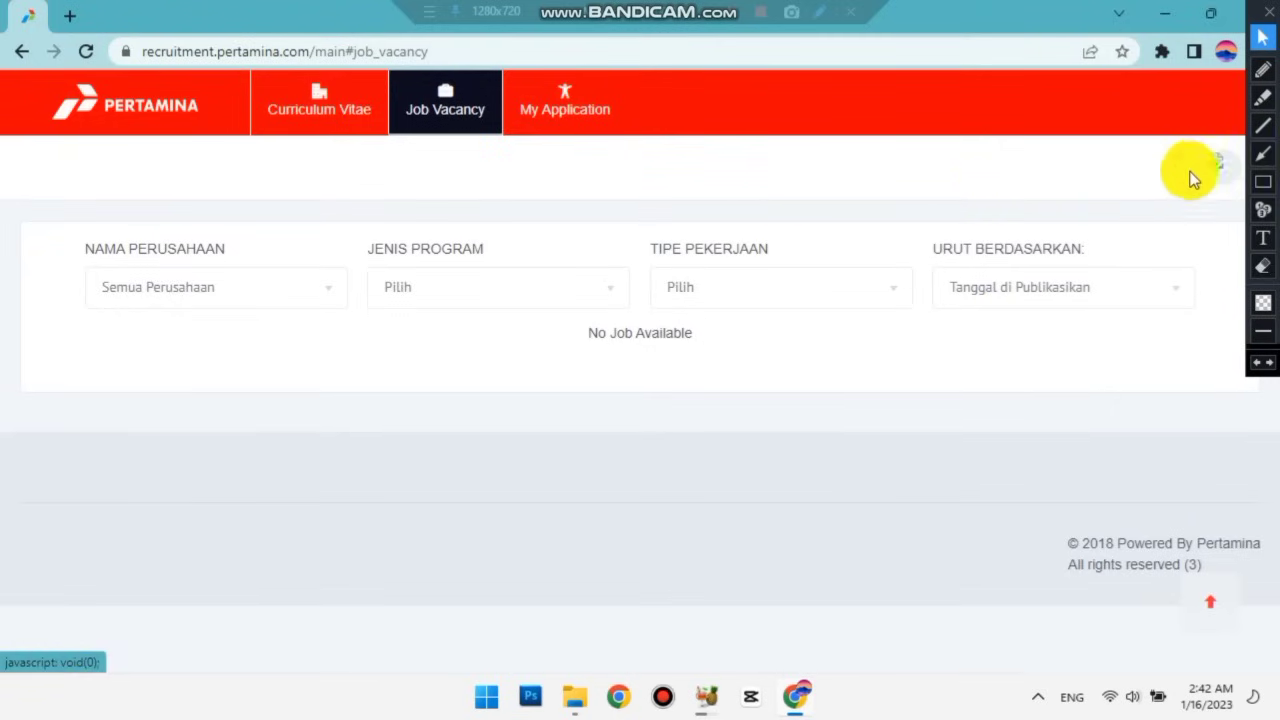
Open the top-right avatar menu showing the profile and Logout options.
click(1263, 181)
drag(1183, 153, 1237, 177)
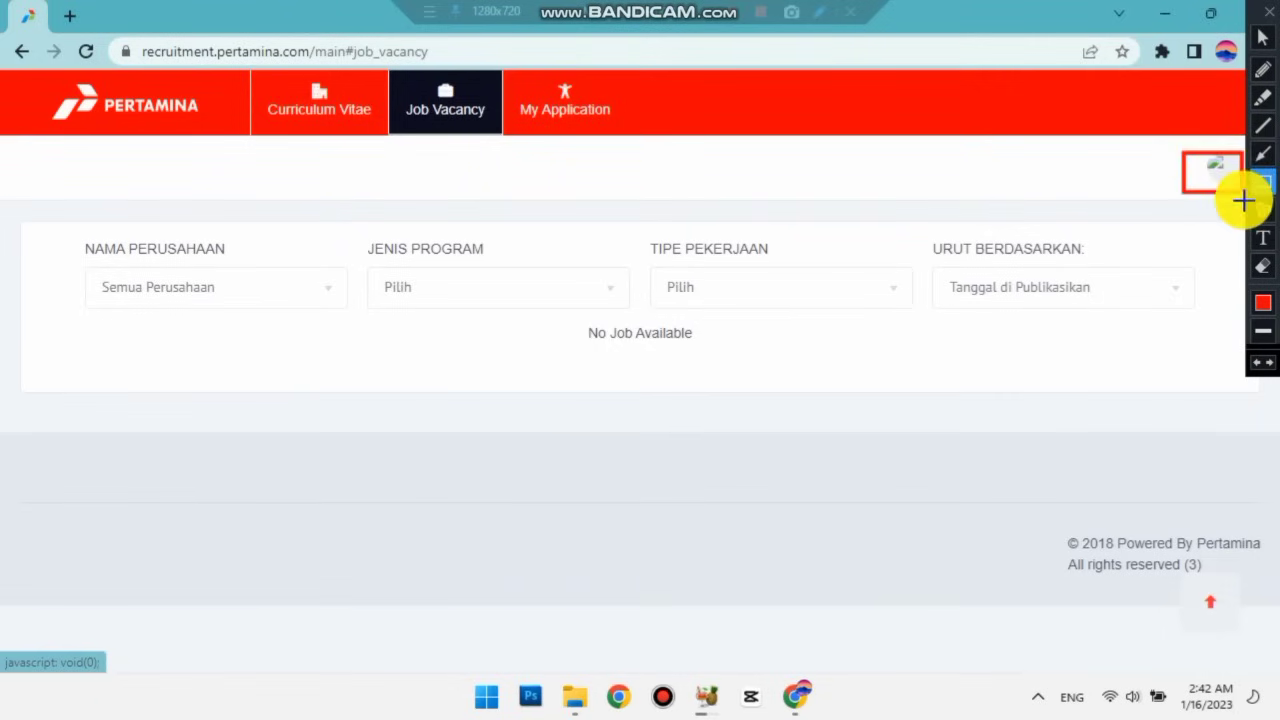
click(1263, 37)
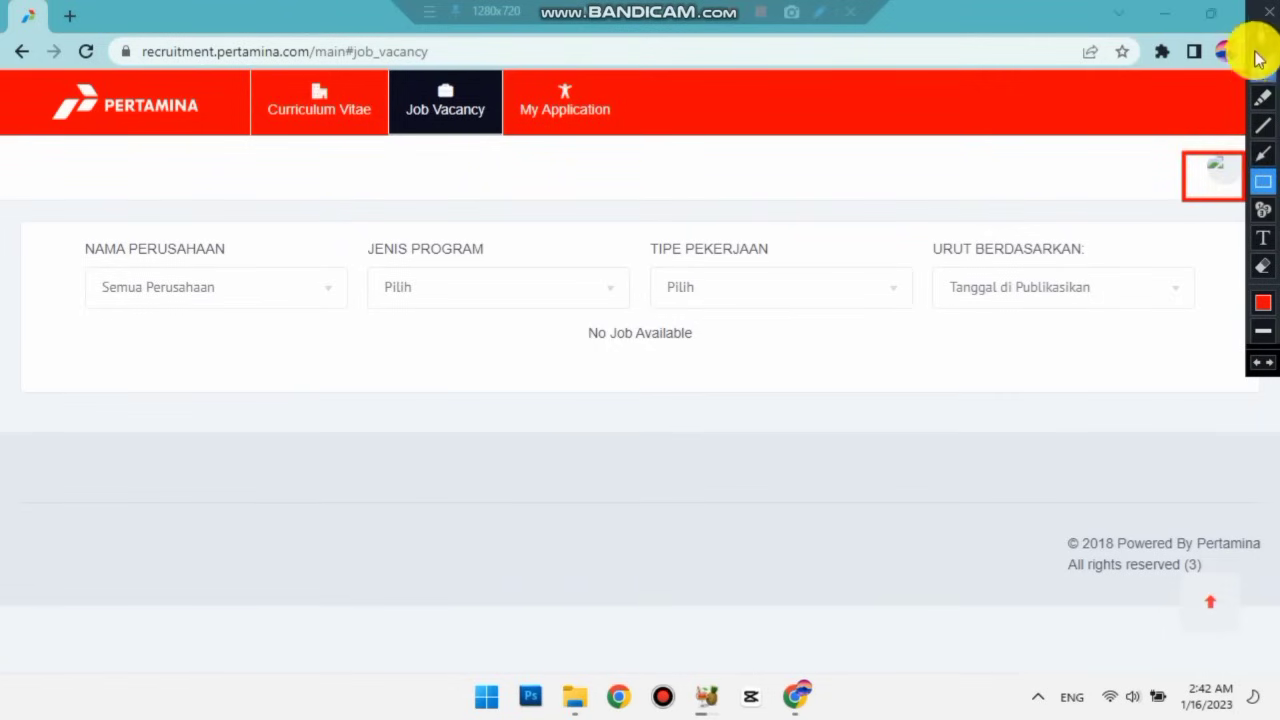
click(1260, 362)
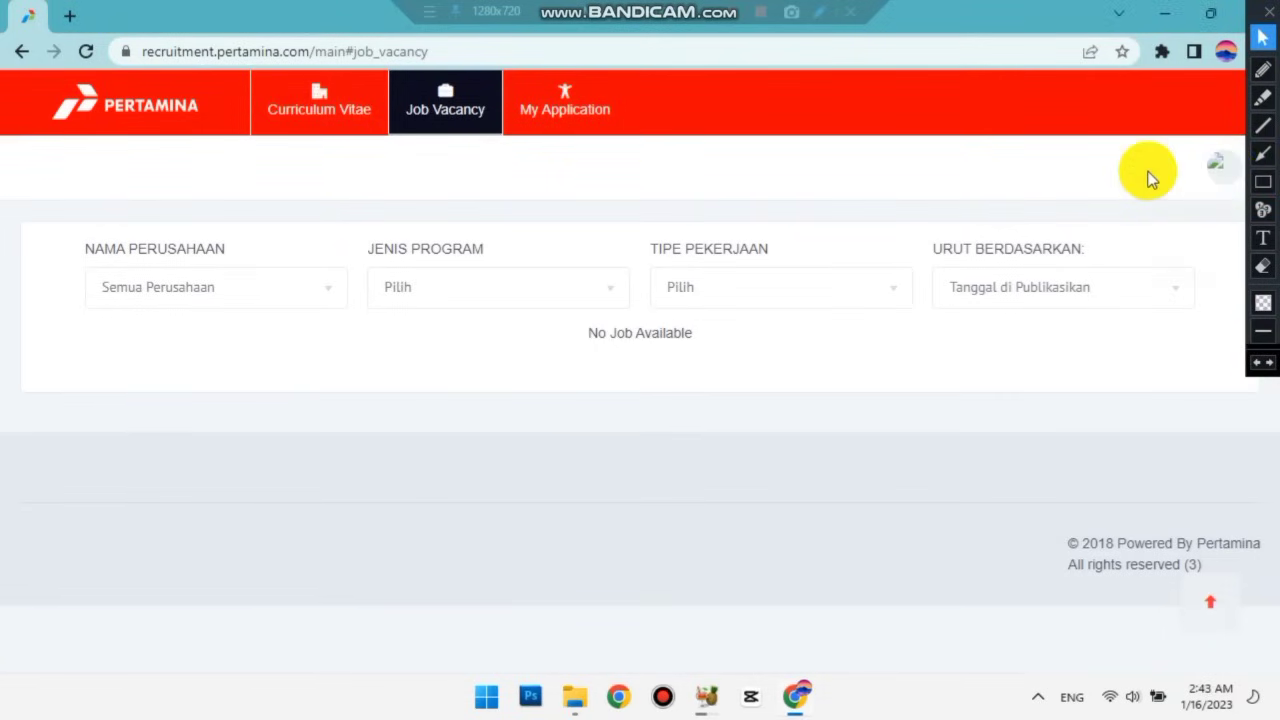
click(1263, 181)
drag(1181, 151, 1244, 200)
click(1263, 37)
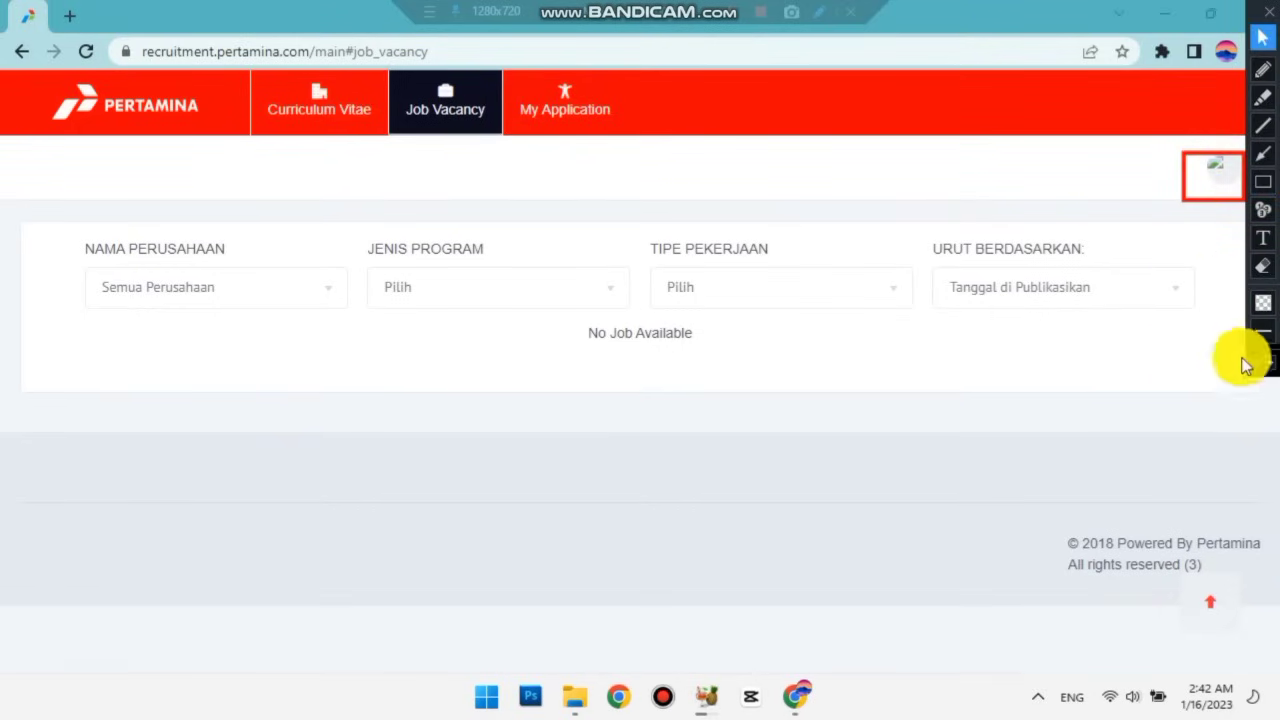
click(1260, 362)
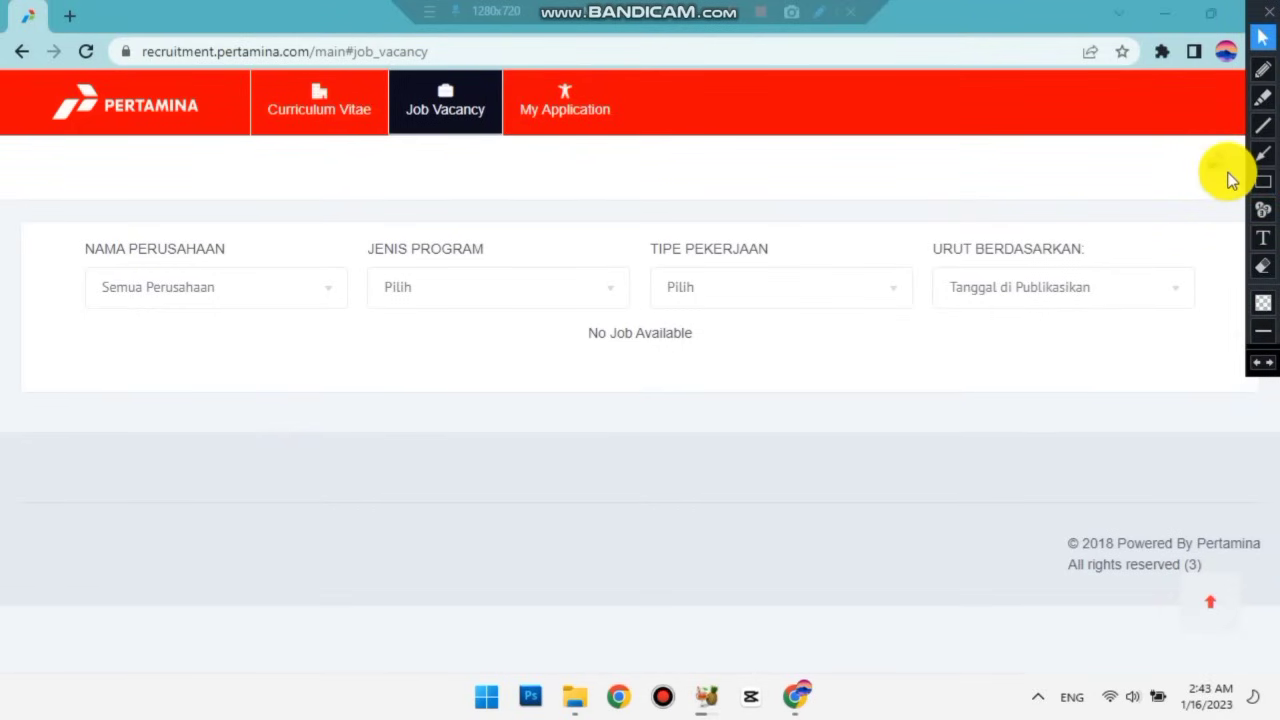
click(1224, 174)
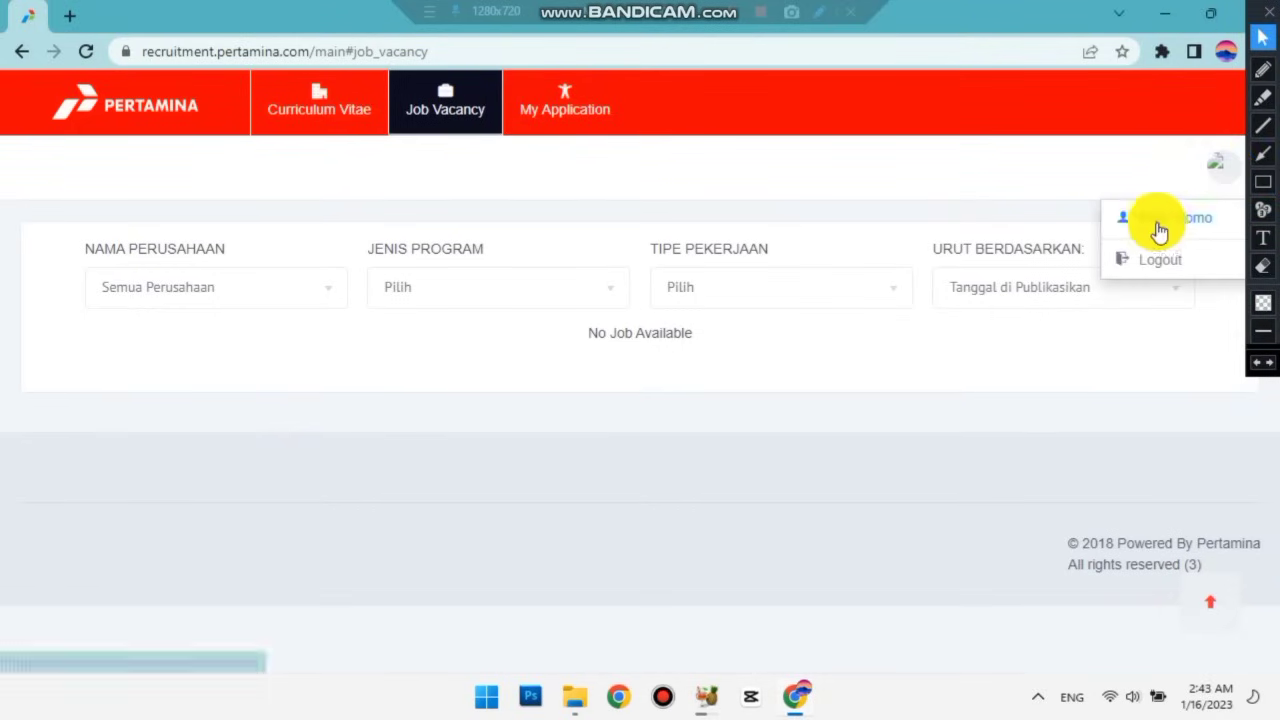